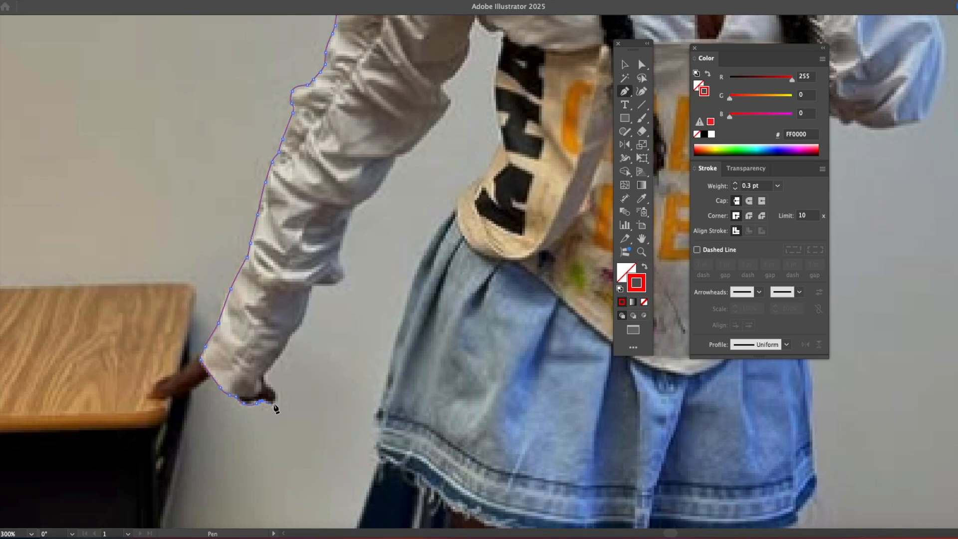
# Step: Continue the Pen outline from the hand up the wrinkled underside of the sleeve on the arm resting at the desk
pyautogui.click(275, 361)
pyautogui.moveTo(288, 337); pyautogui.dragTo(302, 318)
pyautogui.click(310, 296)
pyautogui.scroll(3, 299, 339)
pyautogui.hscroll(2, 300, 340)
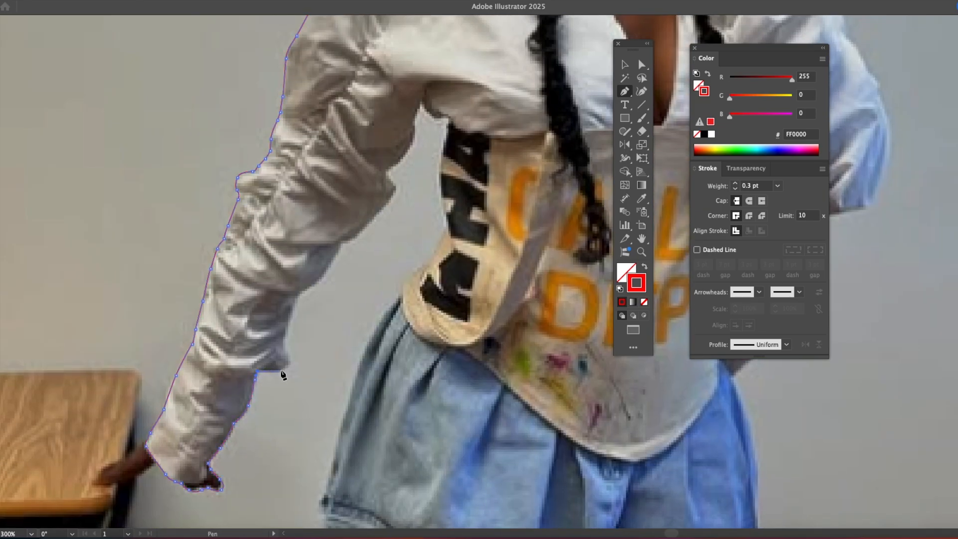
pyautogui.click(299, 294)
pyautogui.scroll(3, 293, 338)
pyautogui.hscroll(2, 292, 337)
pyautogui.click(332, 285)
pyautogui.click(353, 262)
pyautogui.click(368, 241)
pyautogui.click(365, 234)
# Step: Outline around the armpit and down the side of the bodice beside the black lettering
pyautogui.scroll(3, 367, 227)
pyautogui.click(361, 266)
pyautogui.click(376, 218)
pyautogui.click(390, 232)
pyautogui.click(400, 236)
pyautogui.moveTo(396, 263); pyautogui.dragTo(387, 287)
pyautogui.click(399, 340)
# Step: Extend the outline around the lower side of the bodice and down the outer edge of the denim skirt to its hem
pyautogui.moveTo(398, 343); pyautogui.dragTo(365, 169)
pyautogui.click(349, 200)
pyautogui.click(323, 227)
pyautogui.click(287, 284)
pyautogui.moveTo(284, 286); pyautogui.dragTo(284, 225)
pyautogui.scroll(-3, 284, 225)
pyautogui.click(259, 270)
pyautogui.click(247, 318)
pyautogui.click(242, 331)
pyautogui.click(242, 349)
pyautogui.click(241, 358)
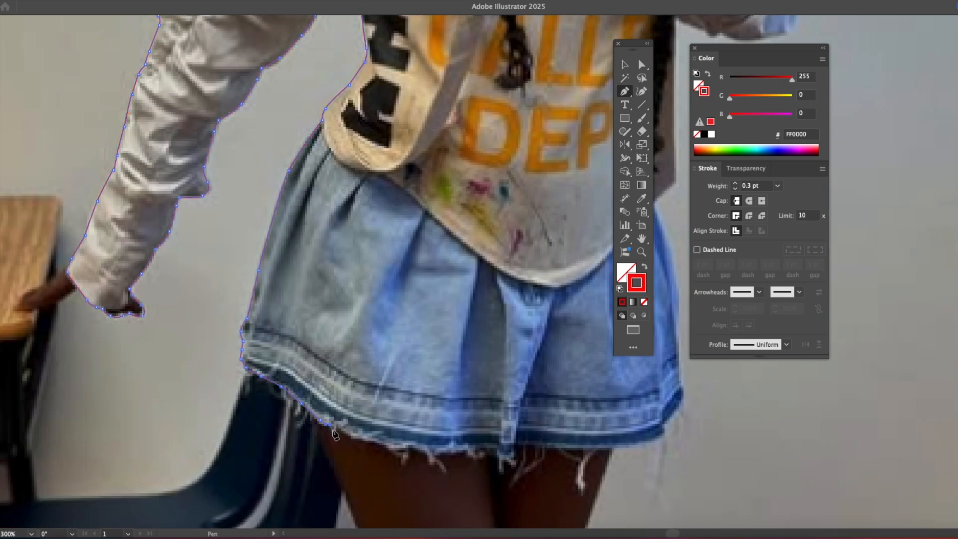
# Step: Carry the outline from the frayed hem down the first thigh and straight across the lower edge of the photo
pyautogui.click(330, 457)
pyautogui.scroll(-5, 330, 457)
pyautogui.click(275, 371)
pyautogui.click(278, 382)
pyautogui.click(285, 411)
pyautogui.click(295, 440)
pyautogui.click(477, 440)
# Step: Outline the outer edge of the second thigh up to the skirt's hem
pyautogui.click(493, 380)
pyautogui.click(515, 323)
pyautogui.click(519, 311)
pyautogui.click(525, 287)
pyautogui.moveTo(547, 286); pyautogui.dragTo(344, 345)
# Step: Trace the opposite hem corner and the outer side of the skirt up to the waist
pyautogui.click(352, 343)
pyautogui.click(392, 282)
pyautogui.click(390, 221)
pyautogui.moveTo(389, 223); pyautogui.dragTo(405, 345)
pyautogui.moveTo(399, 280); pyautogui.dragTo(397, 272)
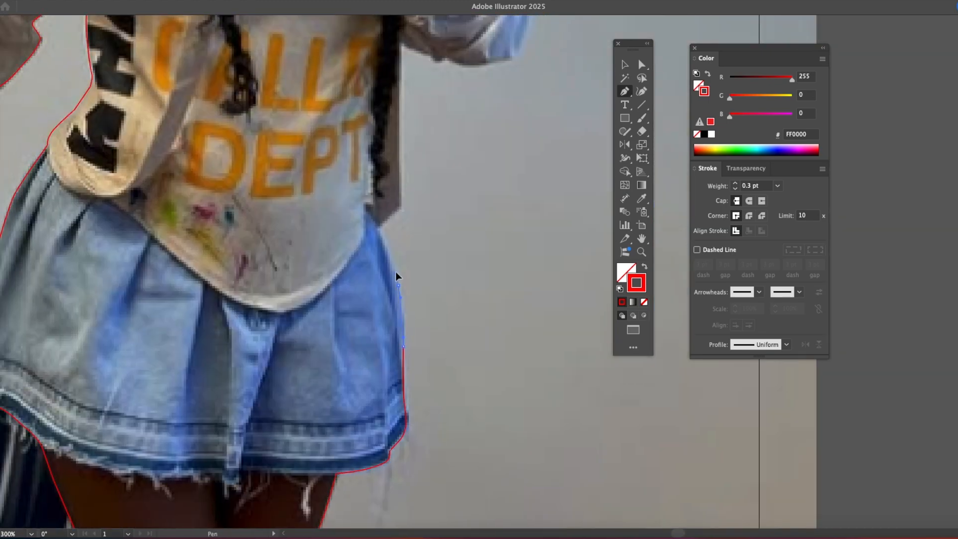
pyautogui.click(386, 239)
pyautogui.moveTo(374, 191); pyautogui.dragTo(396, 363)
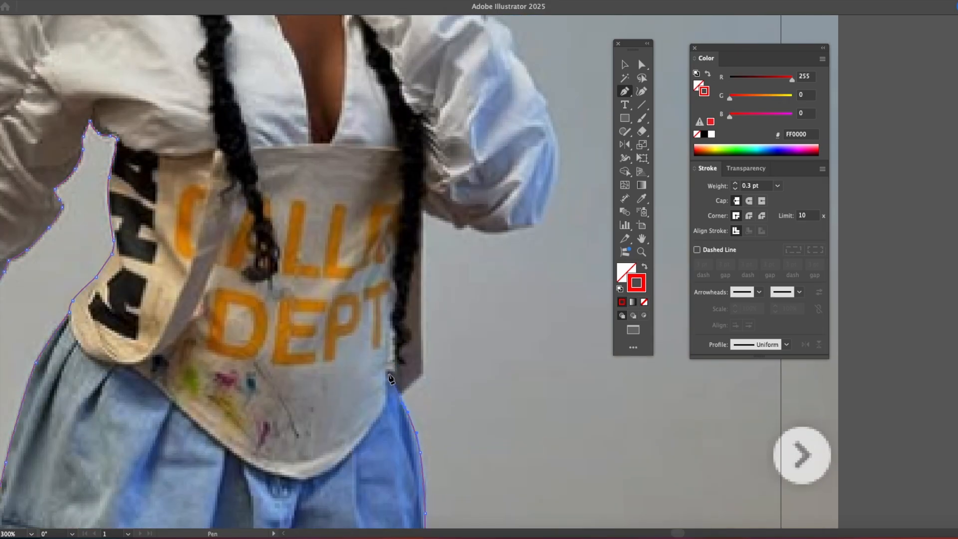
# Step: Outline the tip and outer edge of the hanging braid from the waist up to the bent arm's sleeve
pyautogui.click(420, 359)
pyautogui.click(401, 321)
pyautogui.moveTo(414, 279); pyautogui.dragTo(405, 352)
pyautogui.click(407, 324)
pyautogui.click(413, 278)
# Step: Trace the underside and rounded elbow of the bent arm's sleeve, continuing up its outer edge
pyautogui.moveTo(433, 292); pyautogui.dragTo(437, 293)
pyautogui.click(452, 301)
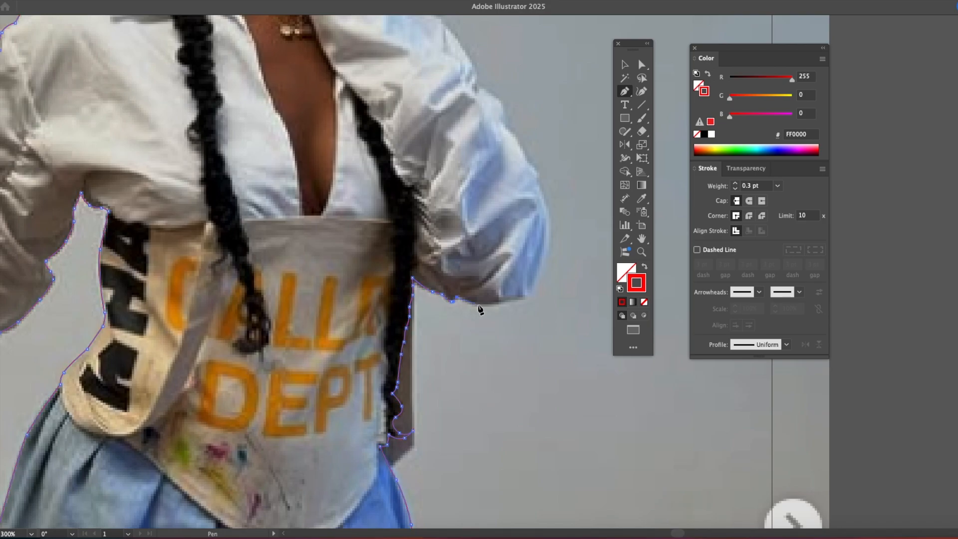
pyautogui.click(541, 273)
pyautogui.moveTo(548, 213); pyautogui.dragTo(550, 331)
pyautogui.click(550, 327)
pyautogui.moveTo(543, 312); pyautogui.dragTo(515, 261)
pyautogui.click(535, 300)
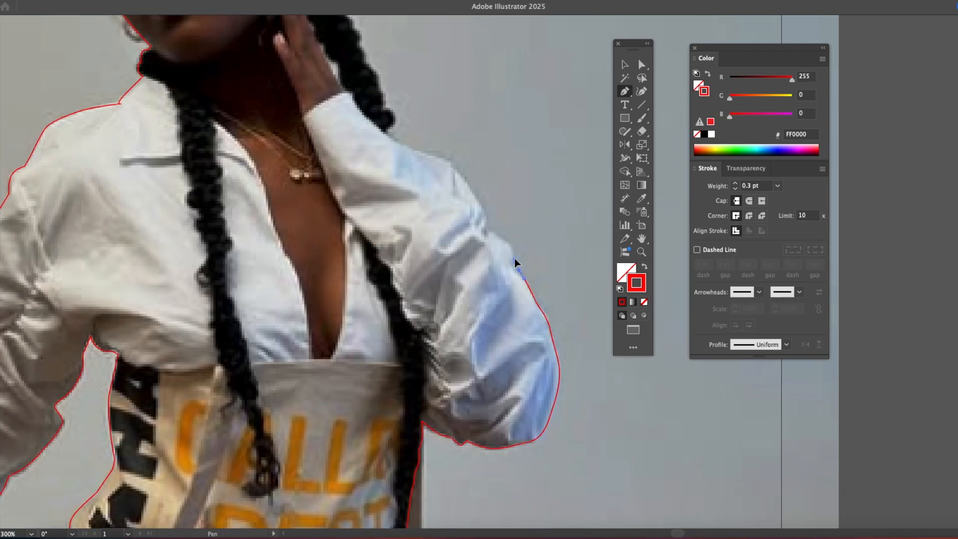
# Step: Continue the outline over the shoulder and along the bumpy lower part of the braid behind the raised hand
pyautogui.click(407, 145)
pyautogui.click(385, 129)
pyautogui.moveTo(390, 110); pyautogui.dragTo(398, 266)
pyautogui.click(401, 280)
pyautogui.click(400, 265)
pyautogui.click(393, 252)
pyautogui.click(381, 229)
pyautogui.click(372, 218)
pyautogui.click(361, 183)
# Step: Outline the upper braid and the top of the head, closing the silhouette path around the figure
pyautogui.moveTo(353, 170); pyautogui.dragTo(376, 290)
pyautogui.click(373, 288)
pyautogui.moveTo(373, 278); pyautogui.dragTo(374, 275)
pyautogui.click(370, 268)
pyautogui.click(372, 257)
pyautogui.click(370, 223)
pyautogui.moveTo(375, 209); pyautogui.dragTo(375, 200)
pyautogui.click(374, 189)
pyautogui.click(324, 116)
pyautogui.moveTo(248, 93); pyautogui.dragTo(304, 93)
pyautogui.click(171, 118)
# Step: Inspect the whole traced silhouette in outline view
pyautogui.press('super+y')
pyautogui.keyDown('super'); pyautogui.click(240, 152); pyautogui.keyUp('super')
pyautogui.press('z')
pyautogui.keyDown('alt'); pyautogui.click(239, 155); pyautogui.keyUp('alt')
pyautogui.keyDown('alt'); pyautogui.click(239, 154); pyautogui.keyUp('alt')
pyautogui.moveTo(640, 385); pyautogui.dragTo(92, 139)
# Step: Save the document as "tee tee" in Adobe Illustrator (ai) format inside the "youtube cartoons" folder
pyautogui.click(82, 1)
pyautogui.click(94, 111)
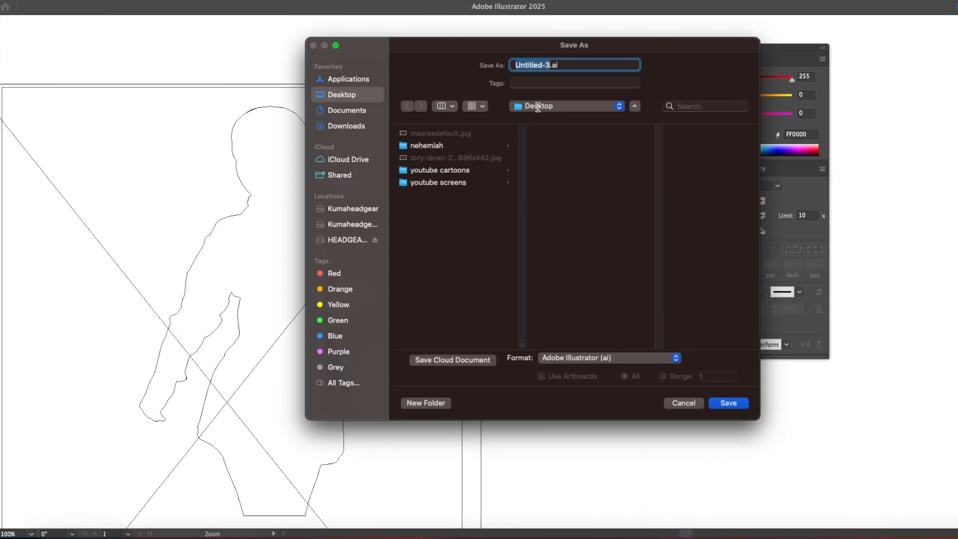
pyautogui.click(439, 171)
pyautogui.click(564, 65)
pyautogui.write('tee tee')
pyautogui.click(724, 403)
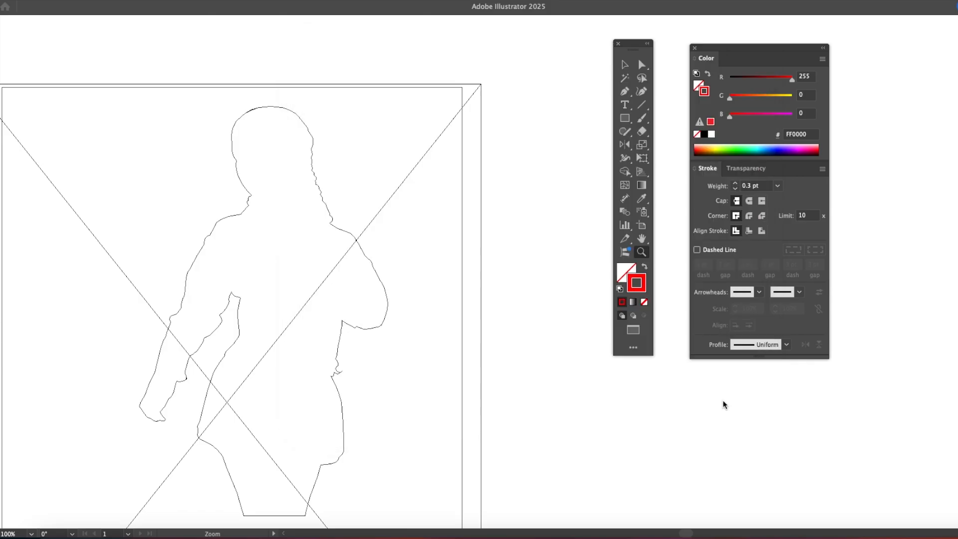
# Step: With the photo preview restored, start a Pen path from below the ear along the jaw and chin to the far cheek
pyautogui.click(419, 401)
pyautogui.click(259, 174)
pyautogui.click(254, 192)
pyautogui.click(248, 223)
pyautogui.press('super+y')
pyautogui.click(279, 167)
pyautogui.press('p')
pyautogui.scroll(-4, 270, 200)
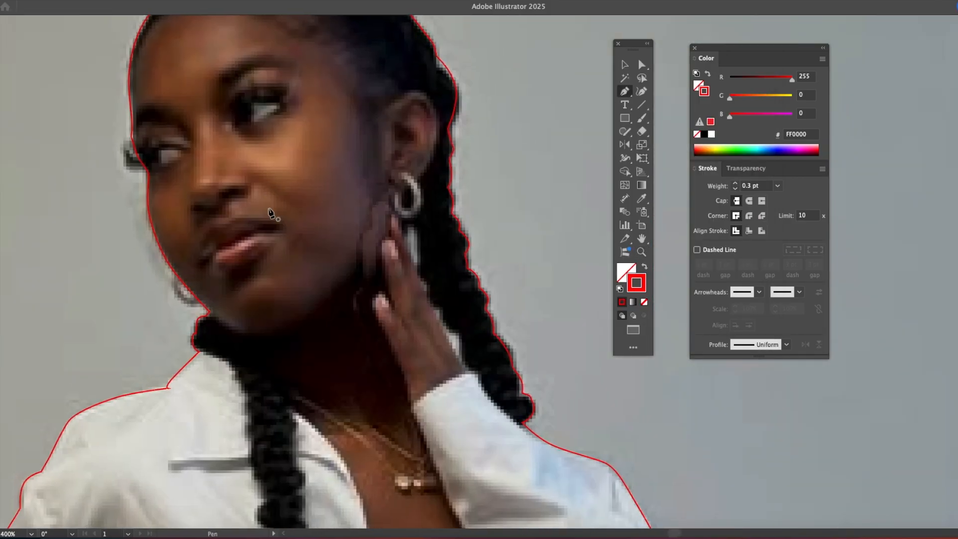
pyautogui.click(377, 254)
pyautogui.moveTo(306, 317); pyautogui.dragTo(204, 302)
pyautogui.click(306, 316)
pyautogui.moveTo(175, 269); pyautogui.dragTo(150, 196)
pyautogui.scroll(4, 151, 195)
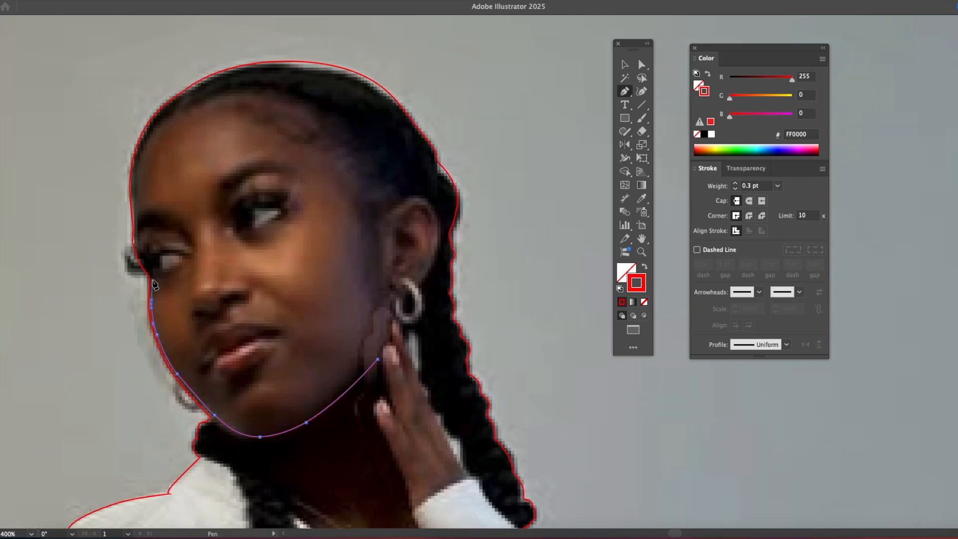
# Step: Continue the face path around the far eye's lower lid and along its spiky upper lashes
pyautogui.moveTo(172, 269); pyautogui.dragTo(172, 249)
pyautogui.click(190, 257)
pyautogui.moveTo(161, 244); pyautogui.dragTo(161, 209)
pyautogui.click(154, 240)
pyautogui.click(148, 256)
# Step: Trace the face path around the far eyebrow to the edge of the forehead
pyautogui.click(142, 228)
pyautogui.click(144, 230)
pyautogui.click(158, 223)
pyautogui.click(166, 221)
pyautogui.click(170, 222)
pyautogui.moveTo(157, 210); pyautogui.dragTo(139, 223)
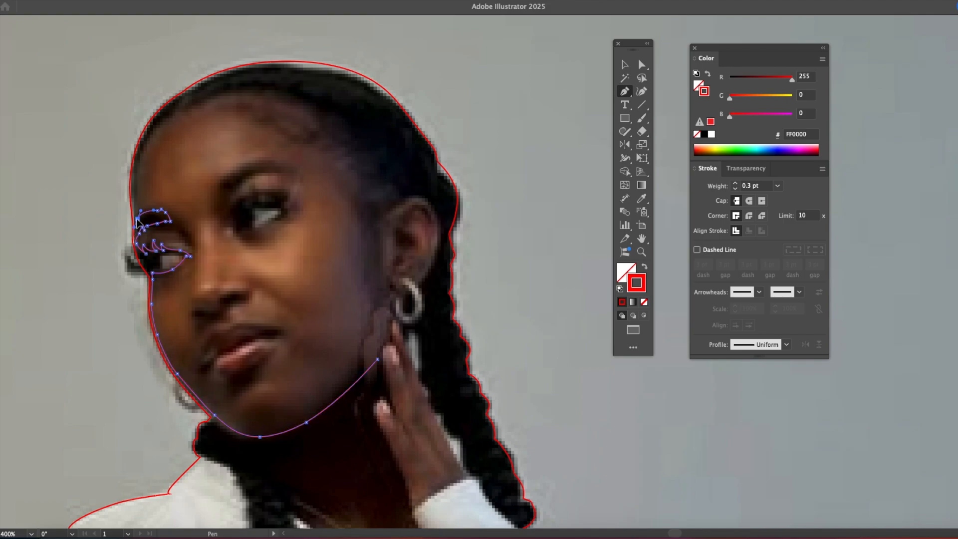
# Step: Trace the far side of the forehead up to the hairline, including a thin pointed wisp of hair
pyautogui.click(169, 114)
pyautogui.moveTo(150, 131)
pyautogui.mouseDown()
pyautogui.moveTo(203, 102)
pyautogui.moveTo(249, 93)
pyautogui.moveTo(285, 107)
pyautogui.mouseUp()
pyautogui.click(188, 100)
pyautogui.click(201, 94)
pyautogui.click(179, 111)
# Step: Trace the jagged hairline across the forehead and down to the near temple
pyautogui.moveTo(294, 105); pyautogui.dragTo(333, 139)
pyautogui.moveTo(342, 144); pyautogui.dragTo(362, 183)
pyautogui.click(349, 152)
pyautogui.click(348, 163)
pyautogui.click(359, 165)
pyautogui.click(362, 173)
# Step: Trace the pointed sideburn strands in front of the near ear
pyautogui.moveTo(356, 194); pyautogui.dragTo(363, 238)
pyautogui.click(359, 214)
pyautogui.click(360, 193)
pyautogui.click(361, 206)
pyautogui.moveTo(370, 259); pyautogui.dragTo(370, 244)
pyautogui.click(366, 275)
pyautogui.moveTo(372, 289); pyautogui.dragTo(381, 247)
# Step: Extend the face path around the near ear, down to the lobe and the hoop earring
pyautogui.moveTo(381, 224); pyautogui.dragTo(383, 219)
pyautogui.click(404, 202)
pyautogui.click(430, 206)
pyautogui.click(439, 247)
pyautogui.click(419, 282)
pyautogui.click(403, 278)
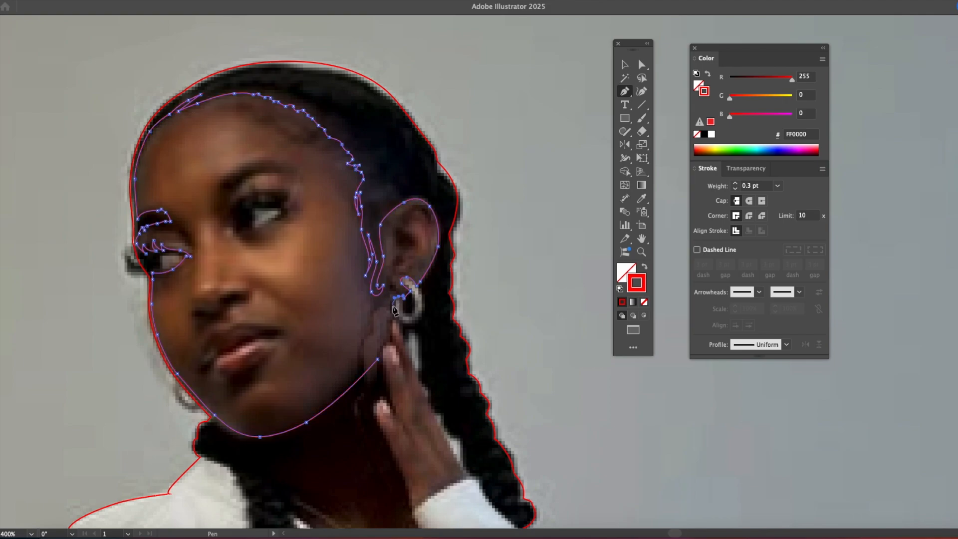
# Step: Draw wavy baby-hair strands from the forehead hairline toward the temple with the Pen tool
pyautogui.scroll(5, 244, 122)
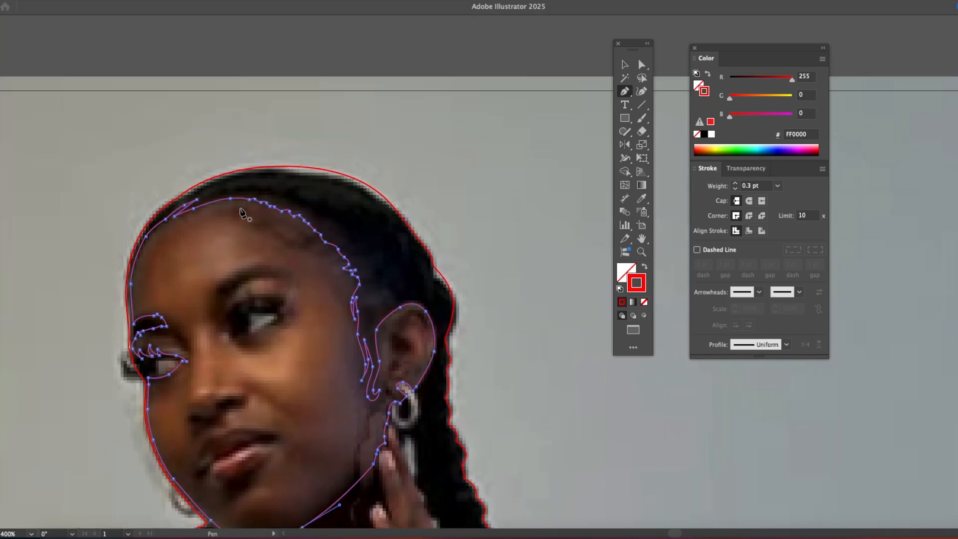
pyautogui.moveTo(318, 228); pyautogui.dragTo(295, 230)
pyautogui.click(255, 202)
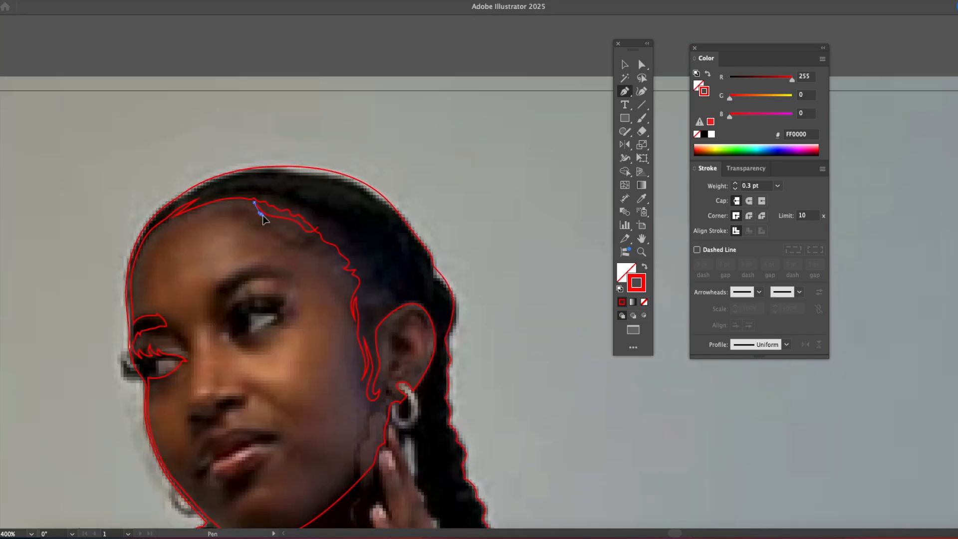
pyautogui.click(320, 231)
pyautogui.moveTo(238, 204); pyautogui.dragTo(236, 202)
pyautogui.moveTo(224, 205); pyautogui.dragTo(249, 215)
pyautogui.click(231, 215)
# Step: Add further thin baby-hair strands beneath the first ones, running from the forehead to the near temple
pyautogui.moveTo(279, 229); pyautogui.dragTo(345, 232)
pyautogui.click(328, 233)
pyautogui.click(333, 242)
pyautogui.moveTo(272, 232); pyautogui.dragTo(250, 221)
pyautogui.moveTo(266, 228); pyautogui.dragTo(279, 231)
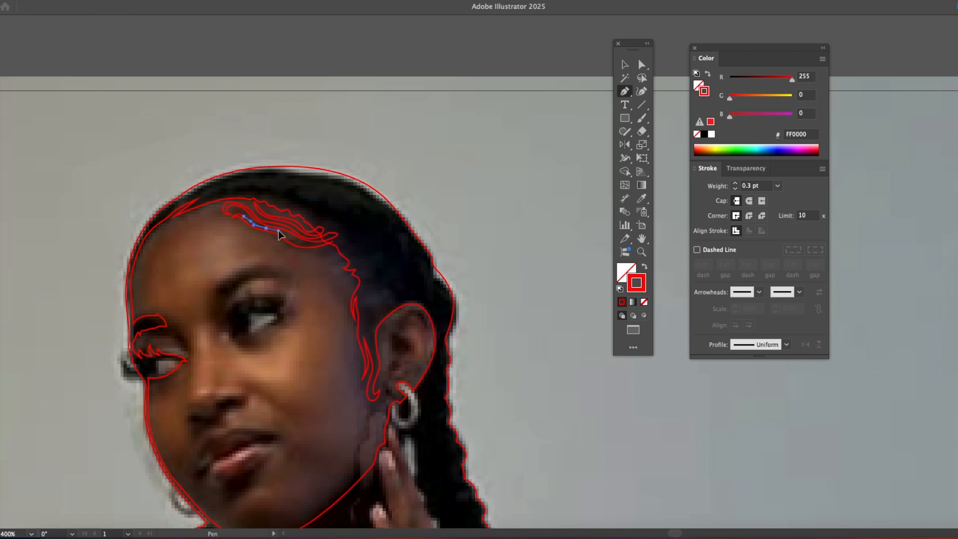
pyautogui.click(329, 241)
pyautogui.moveTo(346, 248); pyautogui.dragTo(325, 259)
# Step: Draw a thin wavy hair strand down the near temple, in front of the sideburn hair, and rotate it slightly
pyautogui.press('super+y')
pyautogui.press('super+y')
pyautogui.moveTo(368, 255); pyautogui.dragTo(302, 216)
pyautogui.click(257, 223)
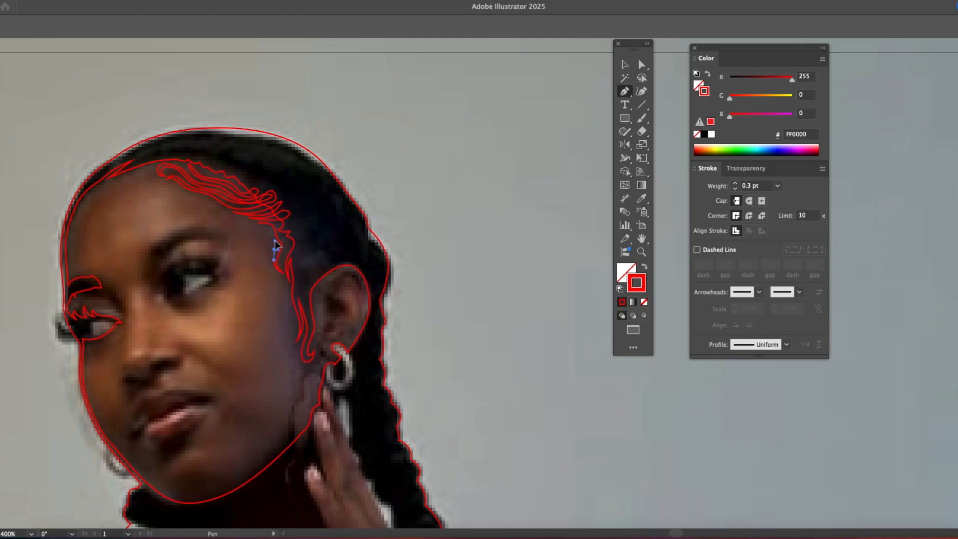
pyautogui.press('v')
pyautogui.click(280, 242)
pyautogui.press('super+y')
pyautogui.click(281, 244)
pyautogui.press('r')
pyautogui.moveTo(305, 248); pyautogui.dragTo(304, 251)
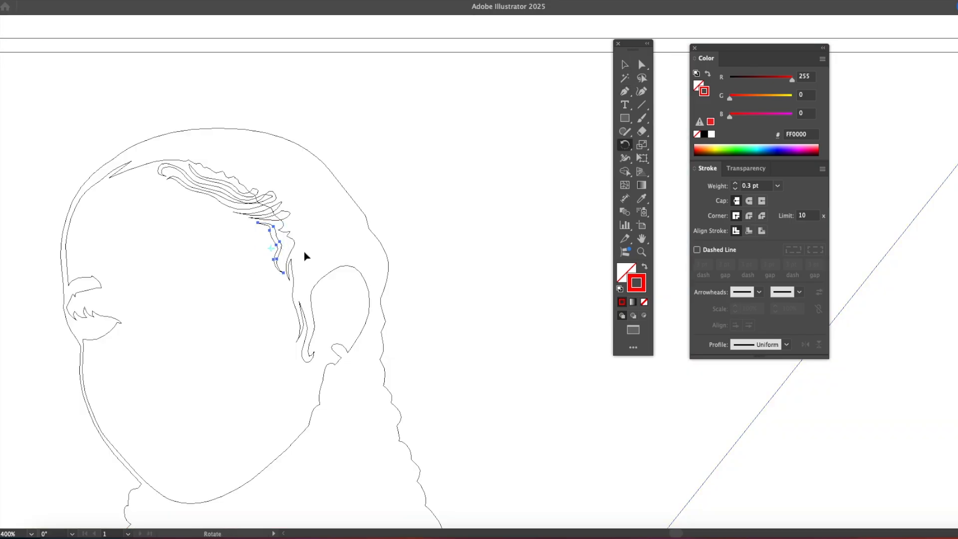
# Step: Draw a hooked hair strand that curls forward at the lower end of the near sideburn with the Pen tool
pyautogui.press('v')
pyautogui.moveTo(234, 227); pyautogui.dragTo(356, 212)
pyautogui.press('p')
pyautogui.click(410, 268)
pyautogui.moveTo(411, 291); pyautogui.dragTo(413, 299)
pyautogui.moveTo(414, 320)
pyautogui.mouseDown()
pyautogui.moveTo(409, 326)
pyautogui.moveTo(403, 290)
pyautogui.mouseUp()
pyautogui.moveTo(411, 267); pyautogui.dragTo(339, 282)
# Step: Trace the curled contour of the near nostril and the small almond shape of the far nostril
pyautogui.press('super+y')
pyautogui.press('z')
pyautogui.click(349, 353)
pyautogui.press('p')
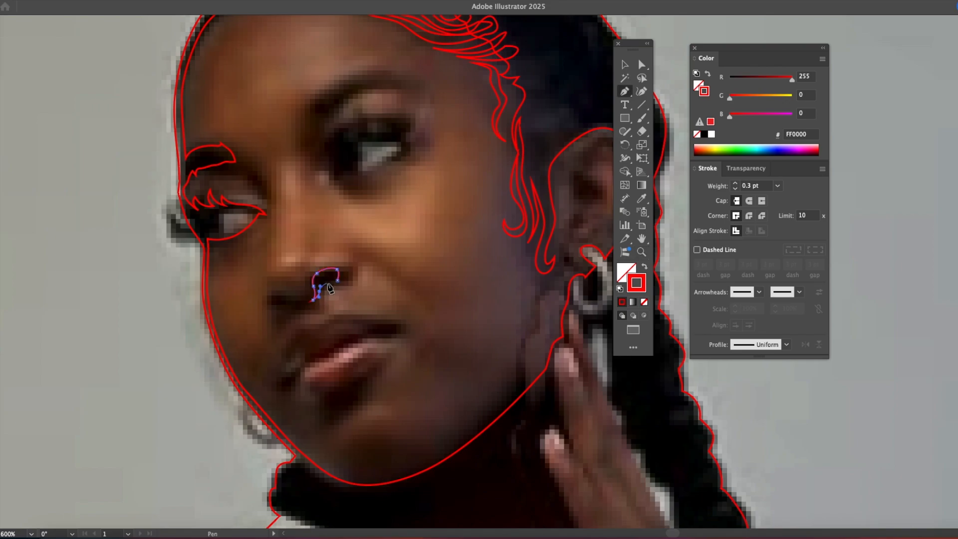
pyautogui.moveTo(353, 263); pyautogui.dragTo(344, 277)
pyautogui.click(302, 302)
pyautogui.moveTo(293, 301); pyautogui.dragTo(286, 299)
pyautogui.moveTo(276, 297); pyautogui.dragTo(272, 299)
pyautogui.click(299, 306)
# Step: Draw a thin tapered crease curving from the side of the near nostril down into the cheek
pyautogui.moveTo(349, 253); pyautogui.dragTo(396, 256)
pyautogui.moveTo(405, 289); pyautogui.dragTo(417, 312)
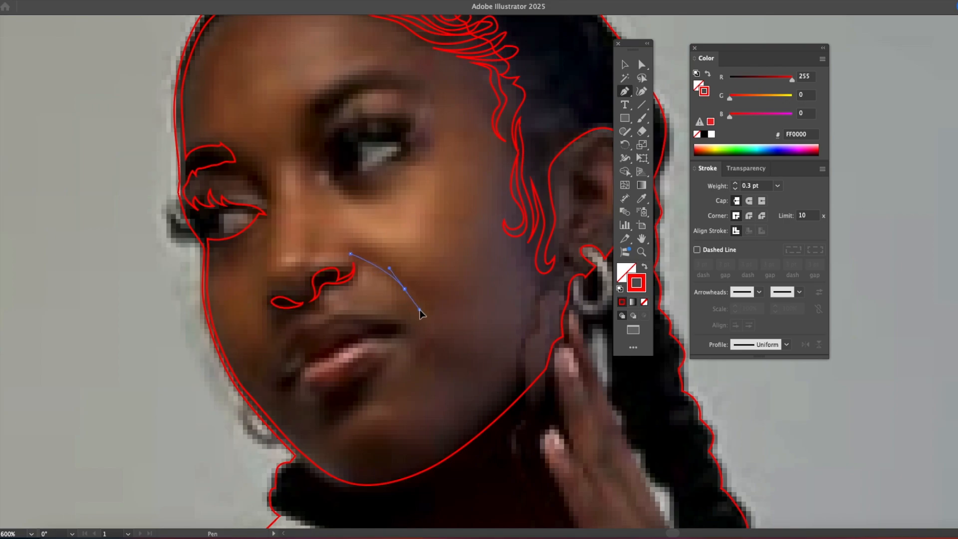
pyautogui.click(350, 254)
# Step: Trace the upper lip's edge to the near mouth corner and the mouth line to the far corner as one path
pyautogui.click(318, 328)
pyautogui.moveTo(332, 315); pyautogui.dragTo(340, 314)
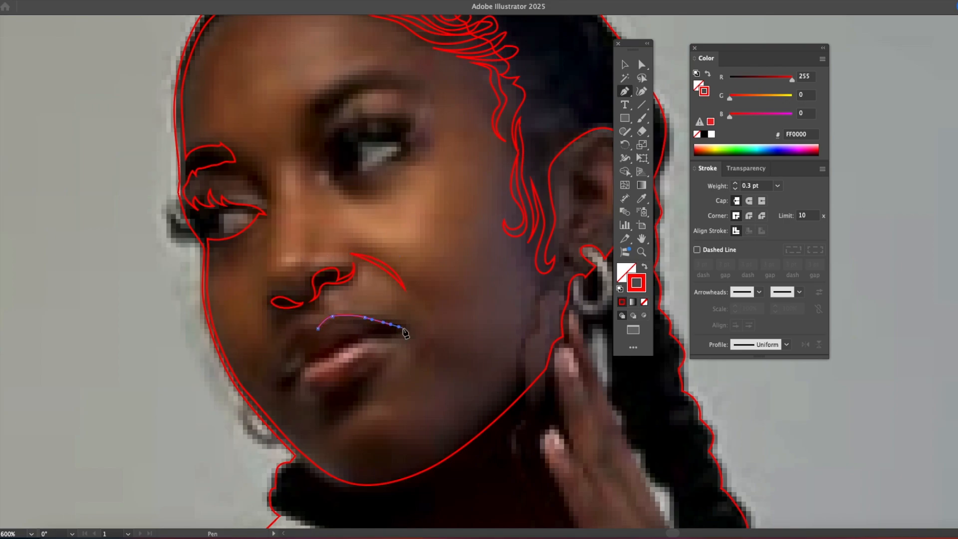
pyautogui.moveTo(340, 348); pyautogui.dragTo(337, 352)
pyautogui.moveTo(331, 356); pyautogui.dragTo(328, 357)
pyautogui.moveTo(324, 359); pyautogui.dragTo(289, 379)
pyautogui.moveTo(295, 367); pyautogui.dragTo(314, 355)
pyautogui.moveTo(329, 353); pyautogui.dragTo(349, 336)
pyautogui.moveTo(359, 333); pyautogui.dragTo(365, 333)
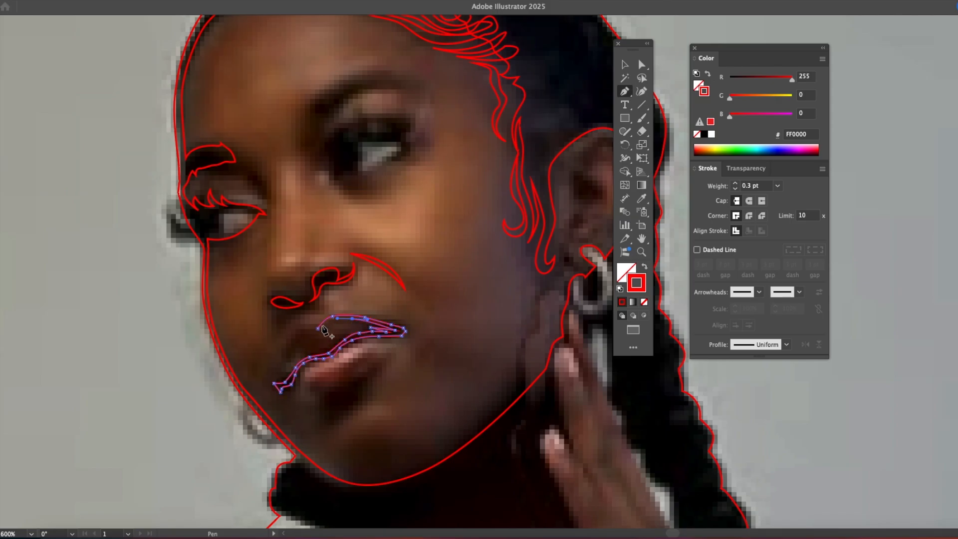
pyautogui.press('Escape')
# Step: Outline the far part of the upper lip with a thin closed shape from the far mouth corner to the cupid's bow
pyautogui.click(278, 378)
pyautogui.click(315, 331)
pyautogui.moveTo(300, 330); pyautogui.dragTo(290, 335)
pyautogui.click(278, 378)
# Step: Trace the shadow shape along the bottom of the lower lip up toward the near mouth corner
pyautogui.click(309, 398)
pyautogui.click(389, 354)
pyautogui.moveTo(365, 381); pyautogui.dragTo(361, 392)
pyautogui.moveTo(346, 414); pyautogui.dragTo(341, 418)
pyautogui.moveTo(328, 422); pyautogui.dragTo(321, 401)
pyautogui.moveTo(310, 398); pyautogui.dragTo(306, 399)
# Step: Trace the near eye's iris edge, lower lid, short pointed lower lashes and inner corner as one path
pyautogui.click(355, 143)
pyautogui.moveTo(358, 170); pyautogui.dragTo(402, 146)
pyautogui.click(359, 169)
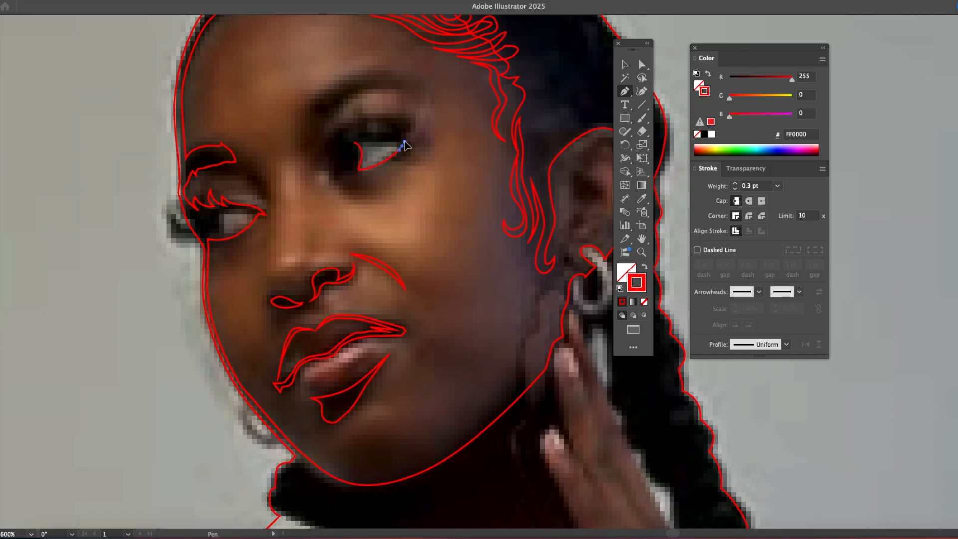
pyautogui.click(420, 142)
pyautogui.click(411, 142)
pyautogui.click(415, 146)
pyautogui.click(410, 146)
pyautogui.click(413, 151)
pyautogui.click(406, 152)
pyautogui.click(406, 156)
pyautogui.click(400, 158)
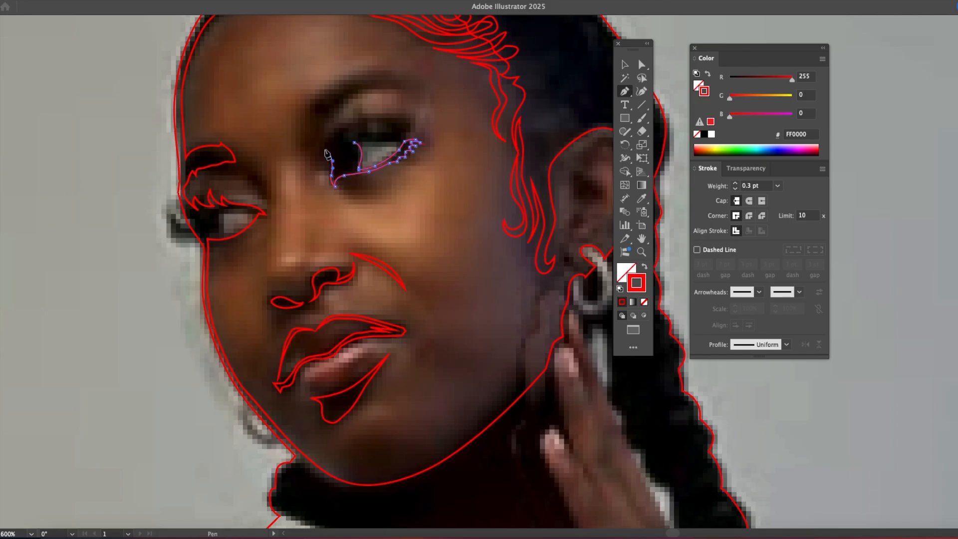
pyautogui.keyDown('super'); pyautogui.click(413, 192); pyautogui.keyUp('super')
# Step: Trace the near eyebrow as a closed shape with jagged hair edges at its inner end
pyautogui.press('super+y')
pyautogui.keyDown('alt'); pyautogui.keyDown('super'); pyautogui.click(380, 198); pyautogui.keyUp('super'); pyautogui.keyUp('alt')
pyautogui.keyDown('alt'); pyautogui.keyDown('super'); pyautogui.click(349, 199); pyautogui.keyUp('super'); pyautogui.keyUp('alt')
pyautogui.moveTo(466, 286); pyautogui.dragTo(139, 165)
pyautogui.press('v')
pyautogui.keyDown('super'); pyautogui.click(313, 223); pyautogui.keyUp('super')
pyautogui.moveTo(581, 315); pyautogui.dragTo(301, 205)
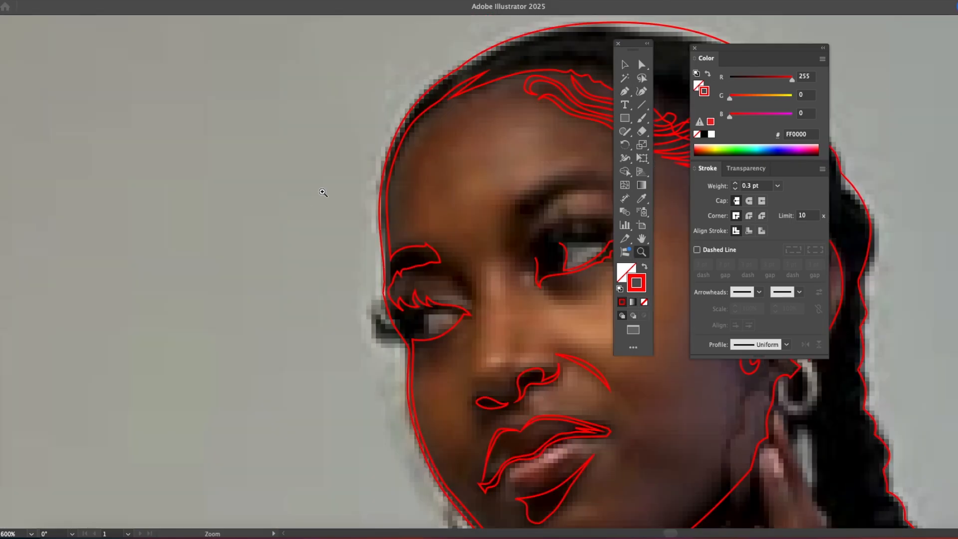
pyautogui.press('p')
pyautogui.click(360, 196)
pyautogui.click(355, 199)
pyautogui.click(351, 203)
pyautogui.click(347, 207)
pyautogui.click(342, 210)
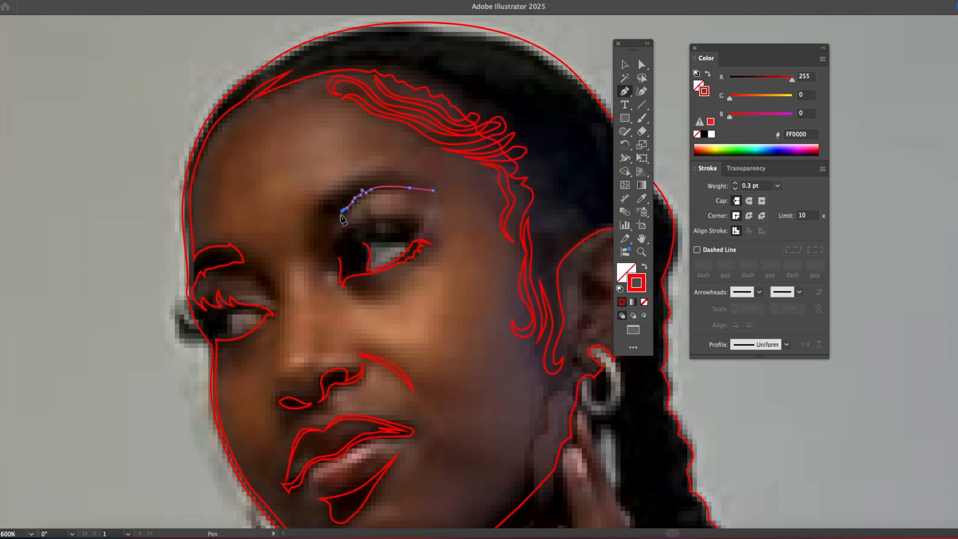
pyautogui.click(433, 191)
# Step: Draw a thin curved eyelid crease above the near eye, from its inner corner to its outer corner
pyautogui.click(416, 225)
pyautogui.moveTo(337, 247); pyautogui.dragTo(310, 284)
pyautogui.click(337, 247)
pyautogui.moveTo(356, 224); pyautogui.dragTo(379, 213)
pyautogui.click(417, 224)
# Step: Continue the near eye's path along the upper edge of the eye opening between the outer corner and the iris
pyautogui.click(339, 258)
pyautogui.keyDown('super'); pyautogui.click(415, 239); pyautogui.keyUp('super')
pyautogui.click(363, 243)
pyautogui.moveTo(412, 237)
pyautogui.mouseDown()
pyautogui.moveTo(424, 221)
pyautogui.moveTo(395, 244)
pyautogui.mouseUp()
# Step: Add pointed upper lashes across the near eye's lid and close the eye path at the inner corner
pyautogui.click(421, 214)
pyautogui.click(409, 233)
pyautogui.moveTo(407, 213); pyautogui.dragTo(392, 235)
pyautogui.click(407, 213)
pyautogui.moveTo(395, 214); pyautogui.dragTo(364, 234)
pyautogui.click(395, 213)
pyautogui.click(384, 215)
pyautogui.click(367, 210)
pyautogui.moveTo(357, 225)
pyautogui.mouseDown()
pyautogui.moveTo(351, 214)
pyautogui.moveTo(355, 235)
pyautogui.mouseUp()
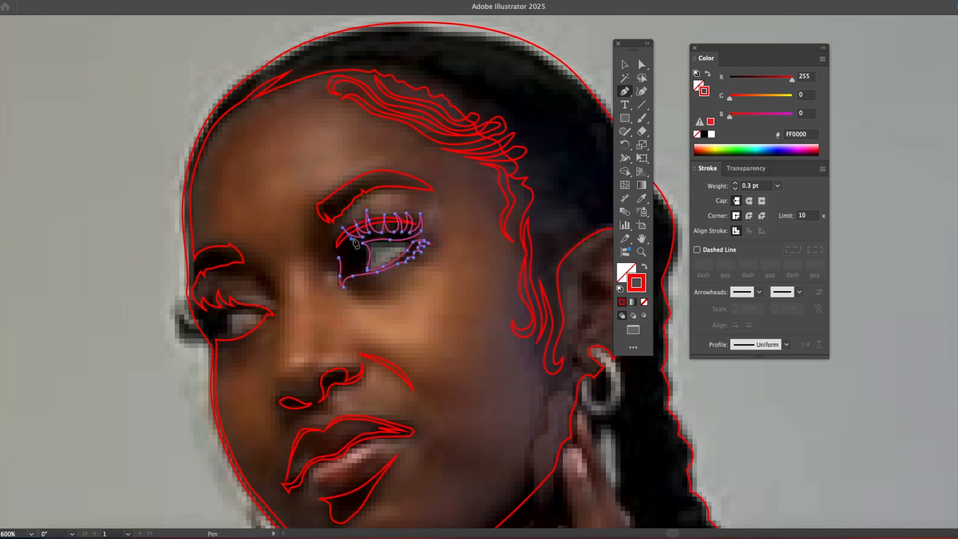
pyautogui.click(338, 257)
# Step: Examine the traced face at a smaller scale, comparing the plain outlines with the photo
pyautogui.hotkey('ctrl', 'y')
pyautogui.press('z')
pyautogui.keyDown('alt'); pyautogui.click(413, 304); pyautogui.keyUp('alt')
pyautogui.keyDown('alt'); pyautogui.click(412, 304); pyautogui.keyUp('alt')
pyautogui.keyDown('alt'); pyautogui.click(413, 304); pyautogui.keyUp('alt')
pyautogui.moveTo(383, 267); pyautogui.dragTo(265, 263)
pyautogui.hotkey('ctrl', 'y')
pyautogui.hotkey('ctrl', 'y')
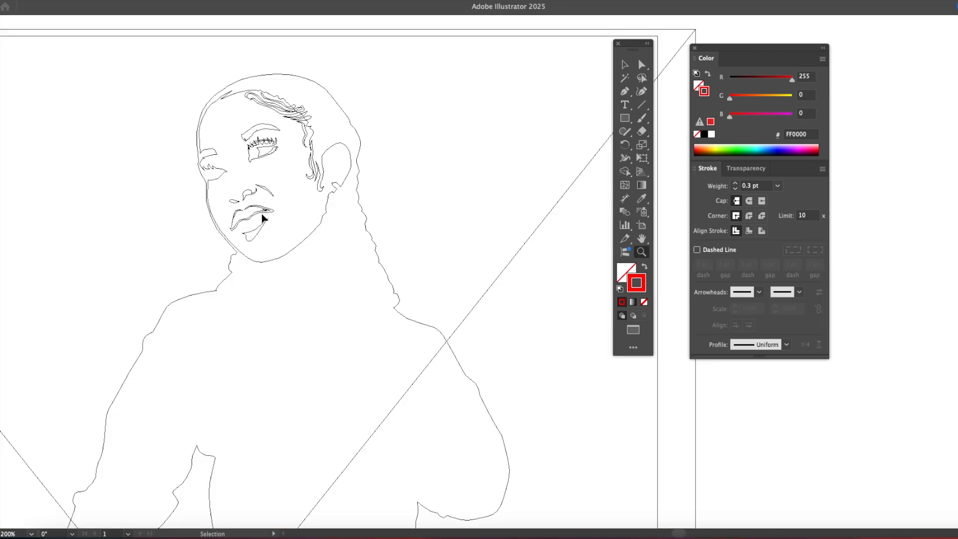
# Step: Trace the white of the far eye as a closed shape beside the iris
pyautogui.click(268, 195)
pyautogui.click(280, 203)
pyautogui.moveTo(893, 287); pyautogui.dragTo(479, 261)
pyautogui.hotkey('ctrl', 'y')
pyautogui.click(393, 279)
pyautogui.press('p')
pyautogui.click(325, 262)
pyautogui.click(360, 263)
pyautogui.moveTo(327, 287); pyautogui.dragTo(322, 256)
pyautogui.click(327, 286)
# Step: Draw curved pointed lashes at the far eye's outer edge, extending past the face outline
pyautogui.click(279, 247)
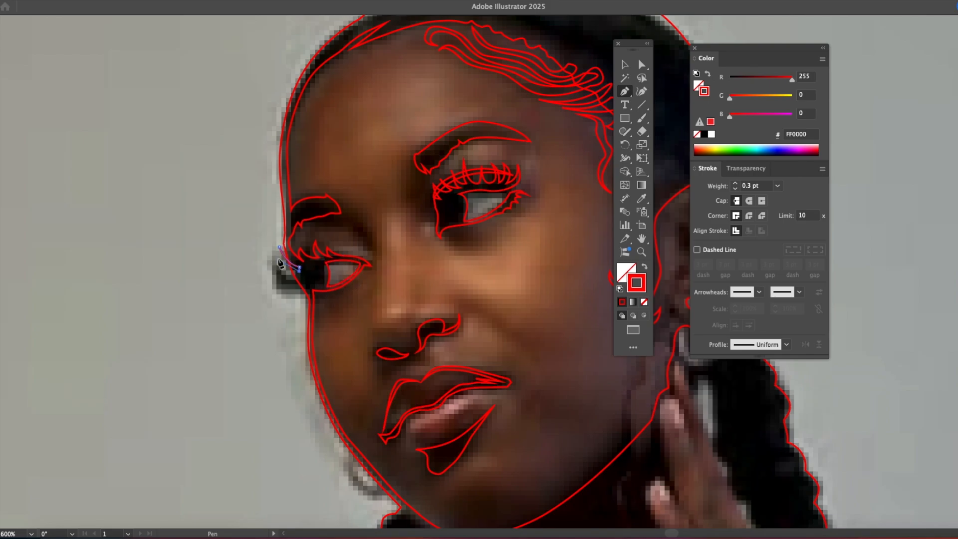
pyautogui.moveTo(298, 275); pyautogui.dragTo(320, 279)
pyautogui.hotkey('ctrl', 'y')
pyautogui.press('v')
pyautogui.click(254, 339)
pyautogui.click(294, 291)
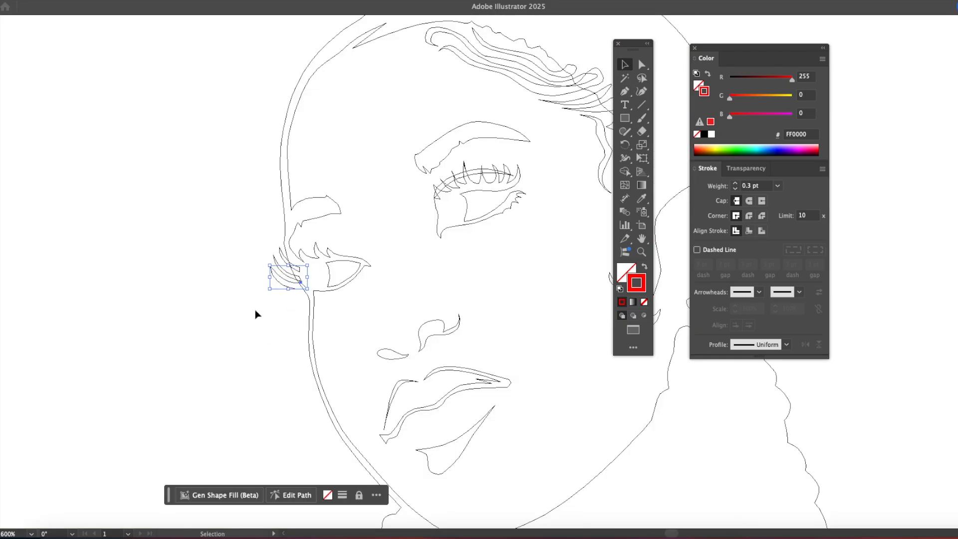
pyautogui.click(257, 314)
# Step: Review the head and shoulder line work as plain outlines to check the far eye's lashes
pyautogui.hotkey('ctrl', 'y')
pyautogui.press('z')
pyautogui.keyDown('alt'); pyautogui.click(376, 327); pyautogui.keyUp('alt')
pyautogui.moveTo(307, 439); pyautogui.dragTo(178, 368)
pyautogui.press('super+y')
pyautogui.press('v')
pyautogui.moveTo(315, 294); pyautogui.dragTo(358, 322)
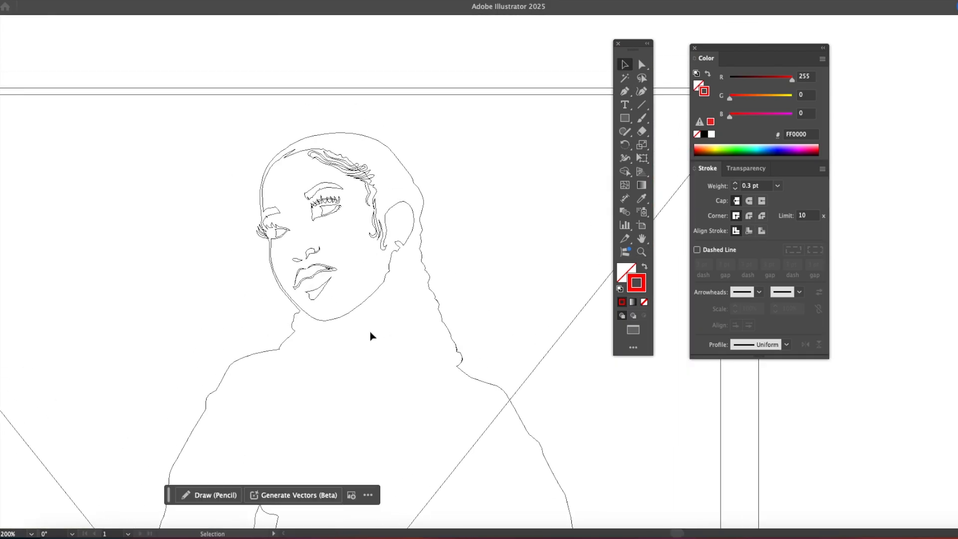
pyautogui.press('super+y')
# Step: Trace the shadow shape between the far eyebrow and eye, sweeping around to the eye's inner corner
pyautogui.press('z')
pyautogui.click(407, 237)
pyautogui.click(424, 278)
pyautogui.press('p')
pyautogui.click(267, 224)
pyautogui.click(306, 274)
pyautogui.moveTo(304, 242)
pyautogui.mouseDown()
pyautogui.moveTo(310, 261)
pyautogui.moveTo(293, 244)
pyautogui.mouseUp()
pyautogui.moveTo(282, 243); pyautogui.dragTo(261, 240)
pyautogui.click(248, 244)
pyautogui.click(249, 231)
pyautogui.click(267, 225)
# Step: Trace the shadow shape around the near eye, from the inner eyebrow past the nose bridge and under the lower lid
pyautogui.click(341, 191)
pyautogui.moveTo(330, 205); pyautogui.dragTo(328, 213)
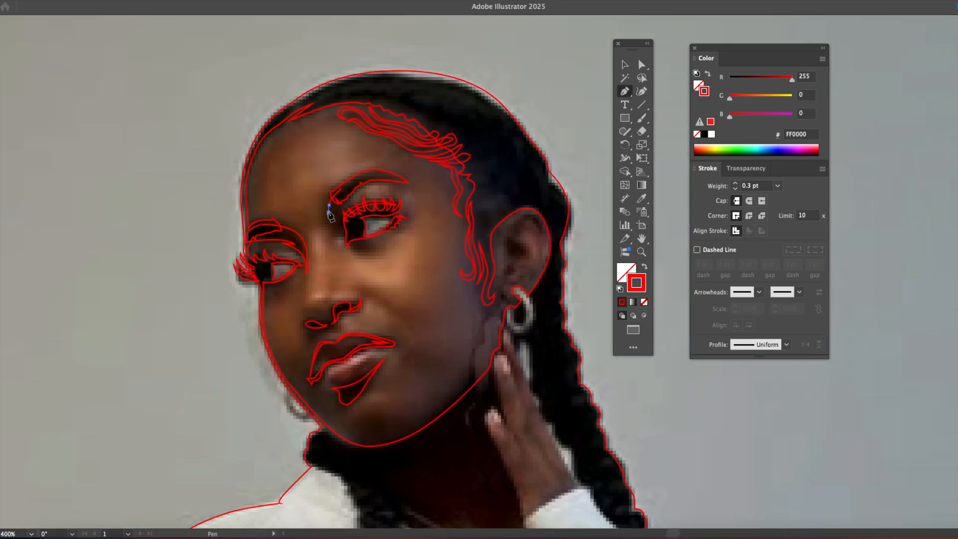
pyautogui.click(346, 244)
pyautogui.moveTo(359, 251); pyautogui.dragTo(370, 250)
pyautogui.moveTo(385, 245); pyautogui.dragTo(365, 248)
pyautogui.click(351, 242)
pyautogui.click(346, 216)
pyautogui.click(360, 182)
pyautogui.click(342, 189)
# Step: Trace the upper edge of the nose shadow from the near nostril wing across the nose tip and down toward the upper lip
pyautogui.moveTo(379, 314); pyautogui.dragTo(347, 259)
pyautogui.click(320, 234)
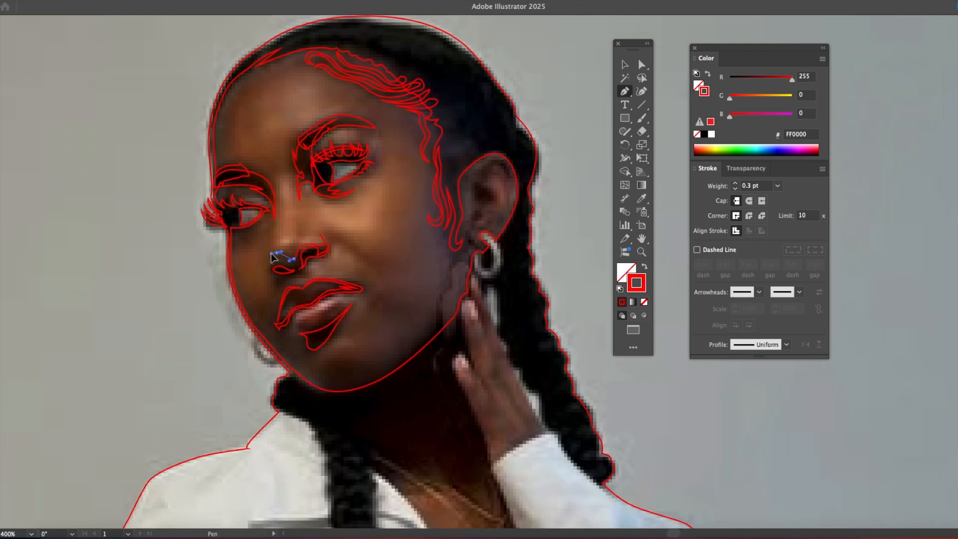
pyautogui.moveTo(277, 274); pyautogui.dragTo(290, 280)
pyautogui.click(276, 275)
pyautogui.click(278, 289)
pyautogui.click(277, 296)
# Step: Bring the nose shadow outline back beneath the nostrils, extend it into a pointed cheek fold, and close the shape
pyautogui.click(285, 283)
pyautogui.click(300, 281)
pyautogui.click(308, 276)
pyautogui.click(306, 264)
pyautogui.click(319, 258)
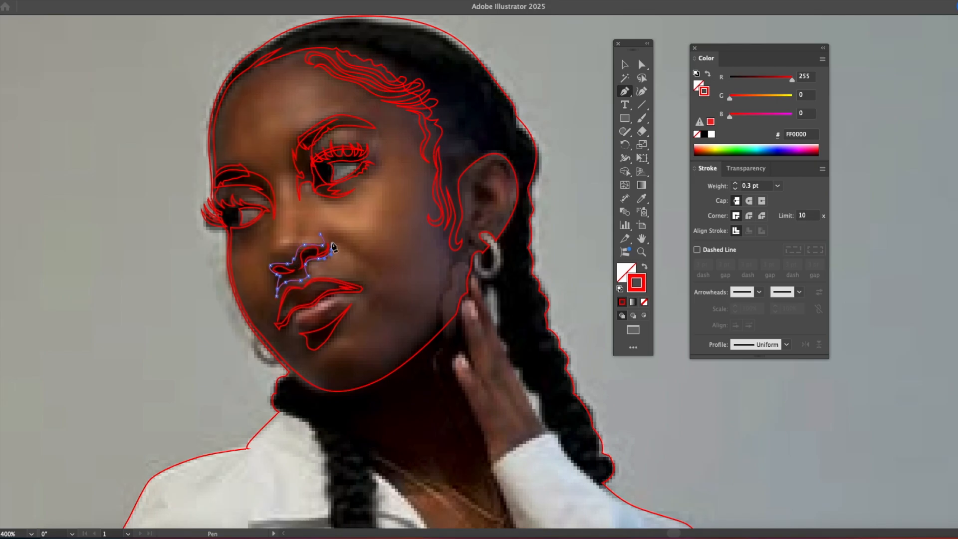
pyautogui.click(365, 259)
pyautogui.moveTo(344, 239); pyautogui.dragTo(337, 236)
pyautogui.click(320, 234)
# Step: Trace a closed, narrow shadow shape beneath the far eye's lower lid
pyautogui.click(259, 218)
pyautogui.moveTo(238, 227); pyautogui.dragTo(272, 224)
pyautogui.click(236, 244)
pyautogui.click(260, 219)
# Step: Trace a curved shape along the near eyebrow, from its inner end to its outer tip
pyautogui.moveTo(375, 318); pyautogui.dragTo(313, 326)
pyautogui.moveTo(331, 165); pyautogui.dragTo(331, 226)
pyautogui.moveTo(223, 248); pyautogui.dragTo(223, 200)
pyautogui.click(265, 136)
pyautogui.moveTo(232, 155)
pyautogui.mouseDown()
pyautogui.moveTo(226, 162)
pyautogui.moveTo(251, 164)
pyautogui.moveTo(236, 148)
pyautogui.mouseUp()
pyautogui.click(316, 148)
# Step: Start the large face shadow shape at the hairline, tracing down the far side of the forehead and over to the inner brow
pyautogui.click(221, 68)
pyautogui.moveTo(168, 125); pyautogui.dragTo(210, 201)
pyautogui.click(171, 117)
pyautogui.click(176, 118)
pyautogui.click(166, 177)
pyautogui.click(166, 170)
pyautogui.click(173, 178)
pyautogui.click(208, 186)
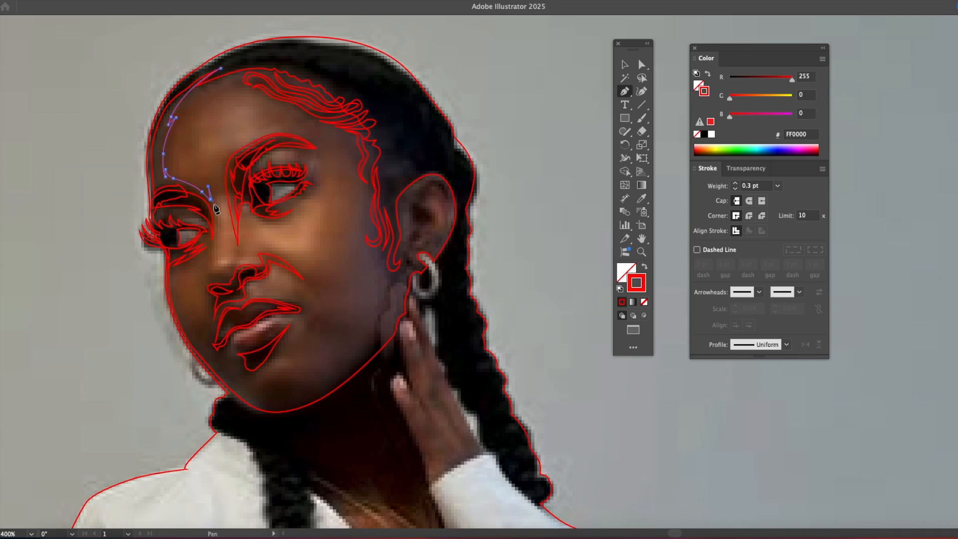
# Step: Continue the face shadow outline down the side of the nose bridge and around a rounded loop on the far cheek
pyautogui.click(207, 274)
pyautogui.click(206, 250)
pyautogui.moveTo(185, 267); pyautogui.dragTo(179, 310)
pyautogui.moveTo(196, 323); pyautogui.dragTo(206, 325)
# Step: Continue the face shadow outline over the nose tip, out along the near cheek fold, and back to the upper lip
pyautogui.click(237, 255)
pyautogui.click(245, 265)
pyautogui.click(260, 266)
pyautogui.click(256, 252)
pyautogui.moveTo(282, 257); pyautogui.dragTo(295, 266)
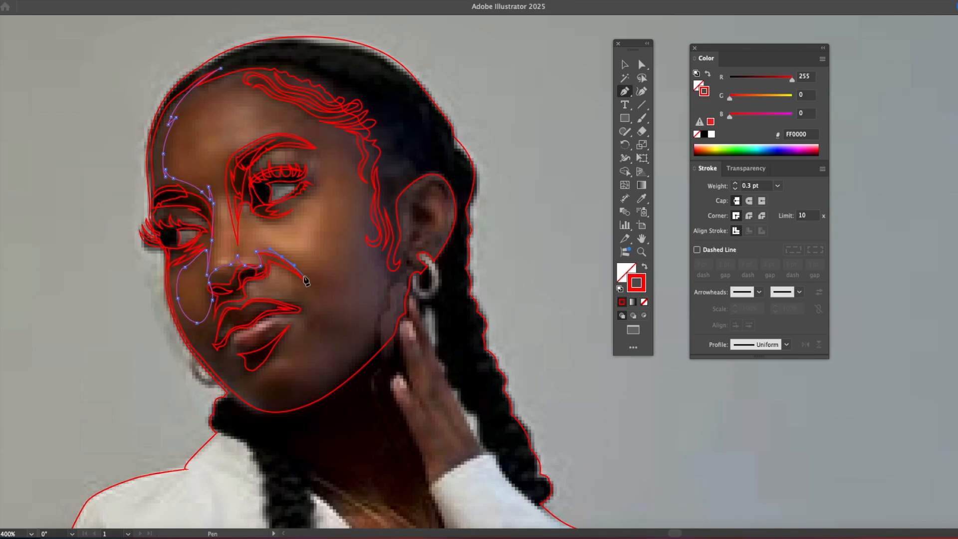
pyautogui.click(325, 295)
pyautogui.moveTo(272, 273); pyautogui.dragTo(257, 278)
pyautogui.moveTo(250, 288); pyautogui.dragTo(224, 311)
pyautogui.click(245, 306)
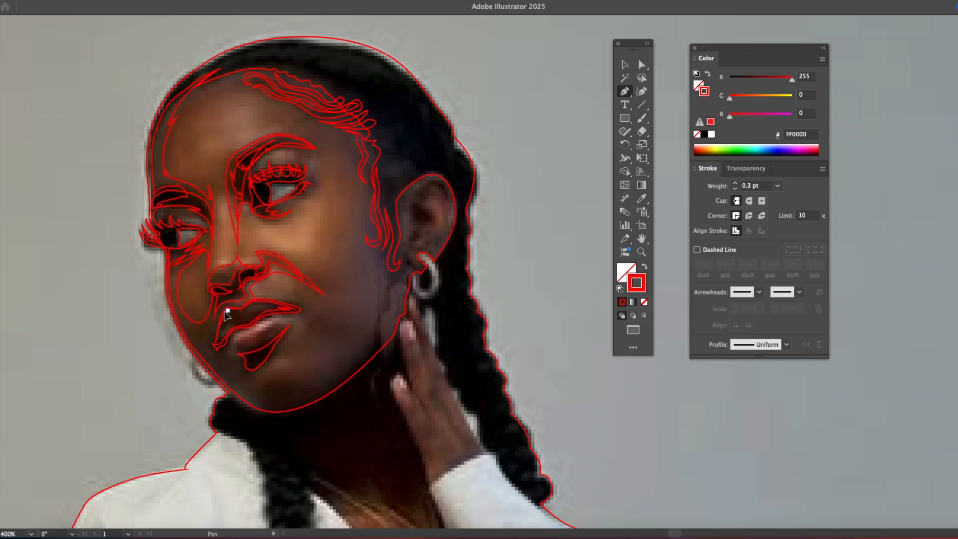
# Step: Continue the face shadow outline around the mouth and chin, out to the near jaw, and back beneath the jawline
pyautogui.click(275, 345)
pyautogui.moveTo(224, 348); pyautogui.dragTo(299, 381)
pyautogui.click(300, 359)
pyautogui.click(261, 385)
pyautogui.moveTo(333, 380); pyautogui.dragTo(349, 375)
pyautogui.moveTo(385, 355); pyautogui.dragTo(376, 365)
pyautogui.moveTo(287, 422); pyautogui.dragTo(263, 422)
pyautogui.click(231, 394)
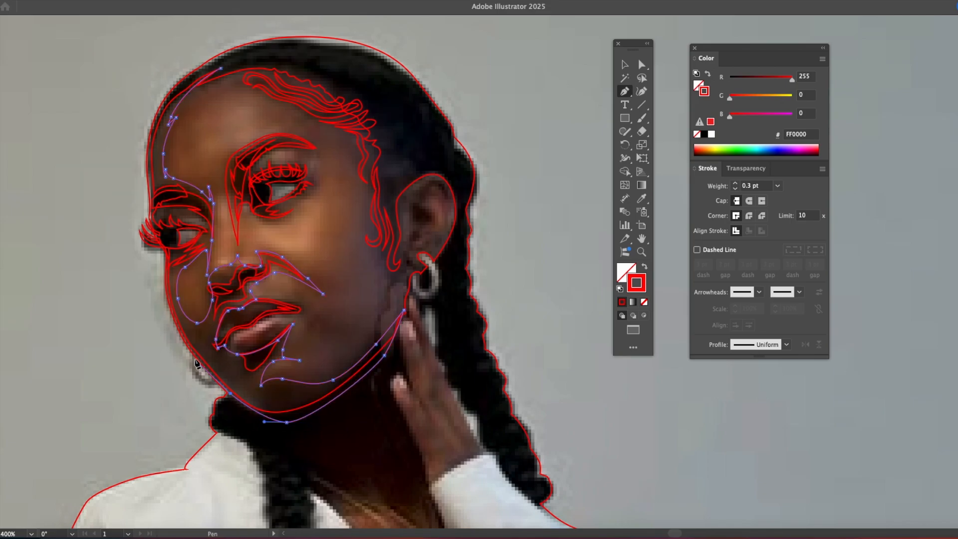
# Step: Close the face shadow shape by tracing up the far edge of the face to the starting point at the hairline
pyautogui.click(193, 353)
pyautogui.moveTo(169, 303); pyautogui.dragTo(167, 286)
pyautogui.click(166, 271)
pyautogui.click(167, 255)
pyautogui.click(166, 249)
pyautogui.click(186, 85)
pyautogui.click(220, 67)
# Step: Trace the closed shadow shape following the ear's outer rim and upper fold
pyautogui.click(451, 202)
pyautogui.moveTo(432, 178); pyautogui.dragTo(427, 188)
pyautogui.click(402, 210)
pyautogui.click(423, 202)
pyautogui.click(438, 188)
pyautogui.click(450, 201)
# Step: Trace the dark hollow in the middle of the ear as a closed shape with pointed lower ends
pyautogui.click(414, 202)
pyautogui.click(413, 213)
pyautogui.click(421, 232)
pyautogui.click(431, 221)
pyautogui.click(436, 232)
pyautogui.click(435, 216)
pyautogui.click(414, 202)
# Step: Trace a small closed shadow shape at the front of the ear, beside the ear opening
pyautogui.click(415, 234)
pyautogui.moveTo(411, 236); pyautogui.dragTo(410, 243)
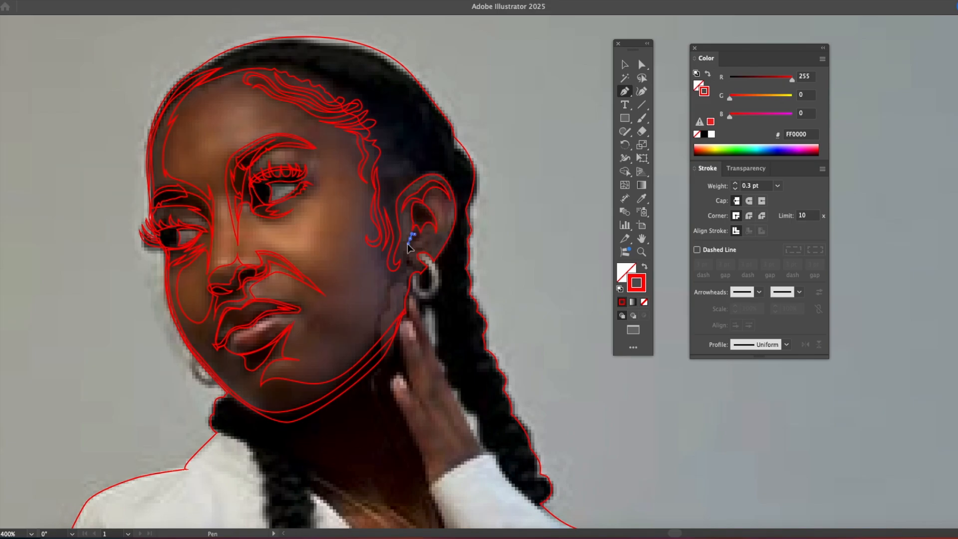
pyautogui.click(415, 234)
# Step: Trace the curved fold inside the ear's upper rim and outline the hoop earring
pyautogui.click(426, 196)
pyautogui.click(443, 201)
pyautogui.click(446, 228)
pyautogui.moveTo(434, 190); pyautogui.dragTo(428, 183)
pyautogui.click(426, 195)
pyautogui.press('Escape')
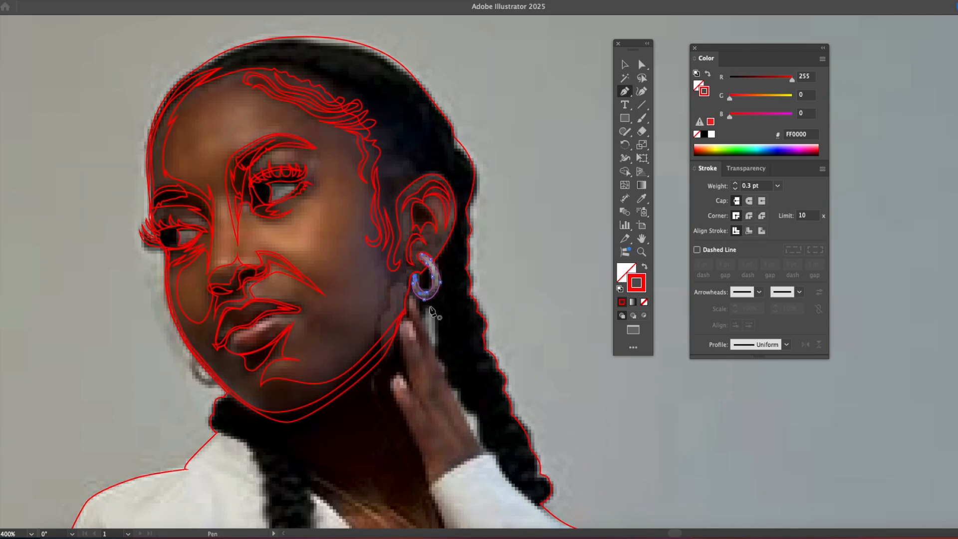
# Step: Trace the neck shape from below the near jaw under the chin, down past the braid and along the shirt collar
pyautogui.scroll(-5, 356, 345)
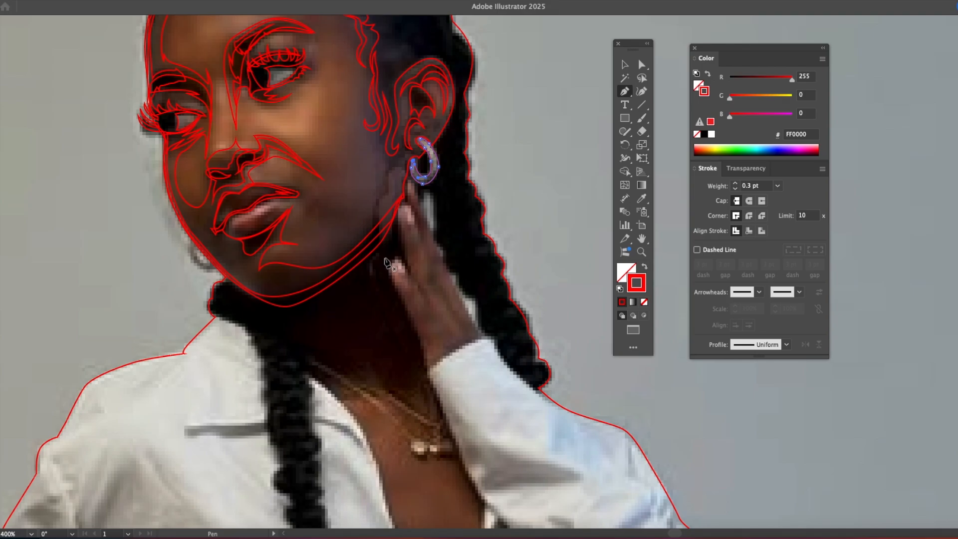
pyautogui.click(382, 260)
pyautogui.moveTo(287, 325); pyautogui.dragTo(277, 324)
pyautogui.click(288, 327)
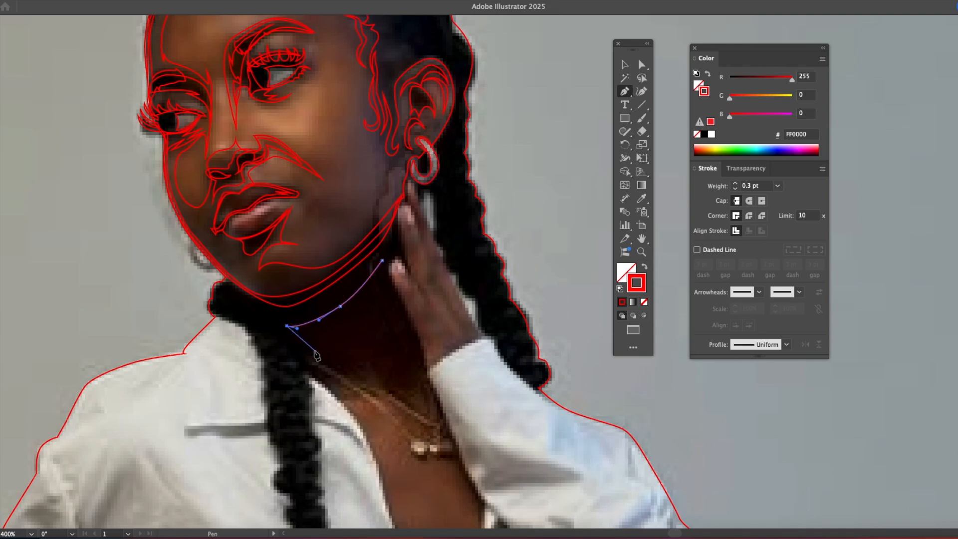
pyautogui.scroll(-5, 298, 344)
pyautogui.hscroll(4, 298, 344)
pyautogui.click(277, 332)
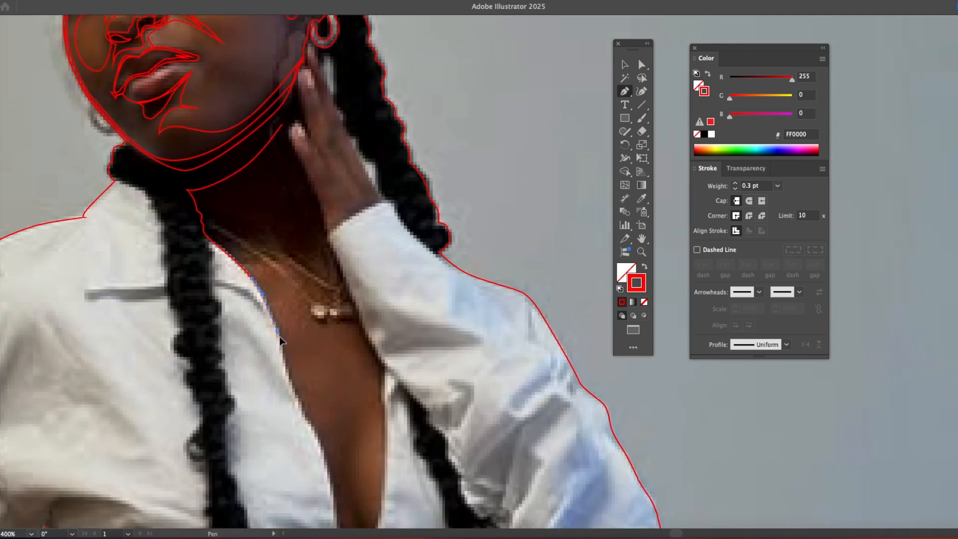
# Step: Continue the neck and chest outline down the shirt opening's edge and across its base at the waistband
pyautogui.click(320, 443)
pyautogui.scroll(-5, 322, 446)
pyautogui.click(313, 373)
pyautogui.click(319, 406)
pyautogui.click(320, 430)
pyautogui.click(345, 430)
pyautogui.click(349, 421)
# Step: Trace the opposite edge of the shirt opening from the waistband up to where the raised sleeve meets it
pyautogui.moveTo(328, 374); pyautogui.dragTo(323, 340)
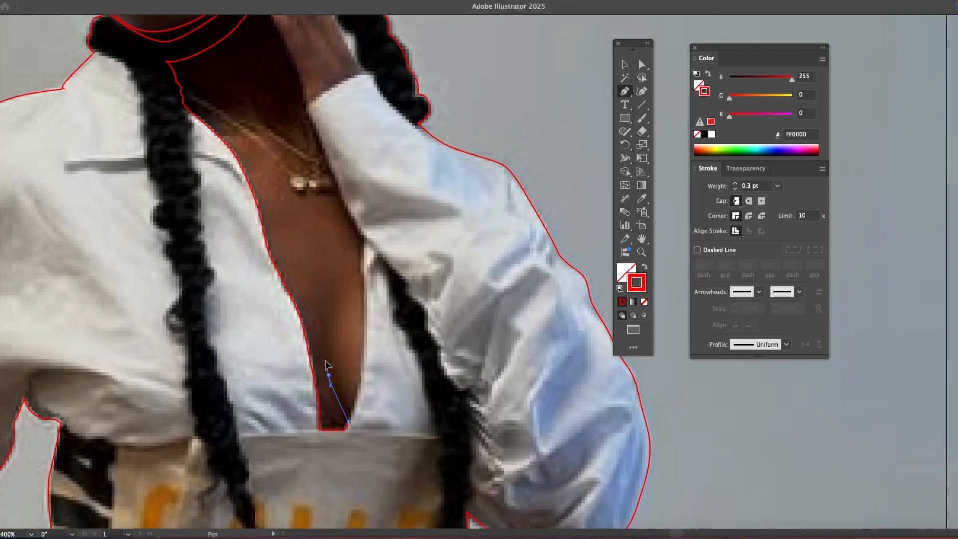
pyautogui.click(361, 377)
pyautogui.click(362, 339)
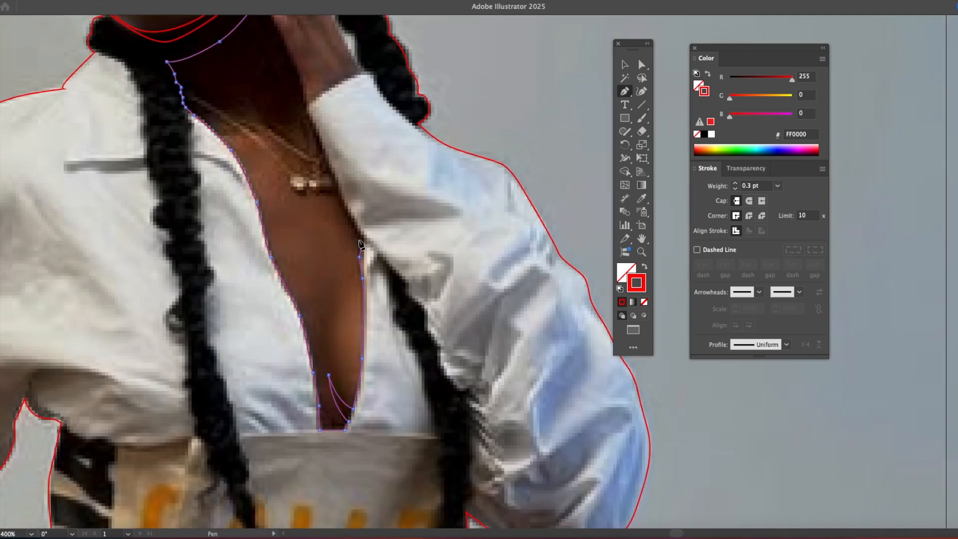
pyautogui.click(365, 239)
pyautogui.scroll(5, 363, 239)
pyautogui.click(386, 332)
# Step: Trace along the raised sleeve and the hand's edge up to the jaw to close the neck and chest shape
pyautogui.click(367, 277)
pyautogui.click(346, 232)
pyautogui.click(338, 199)
pyautogui.click(320, 159)
pyautogui.click(309, 136)
pyautogui.click(303, 122)
# Step: Trace a thin closed shadow shape on the earlobe's outer edge, just above the earring
pyautogui.moveTo(347, 269); pyautogui.dragTo(412, 434)
pyautogui.moveTo(348, 120); pyautogui.dragTo(381, 254)
pyautogui.click(457, 281)
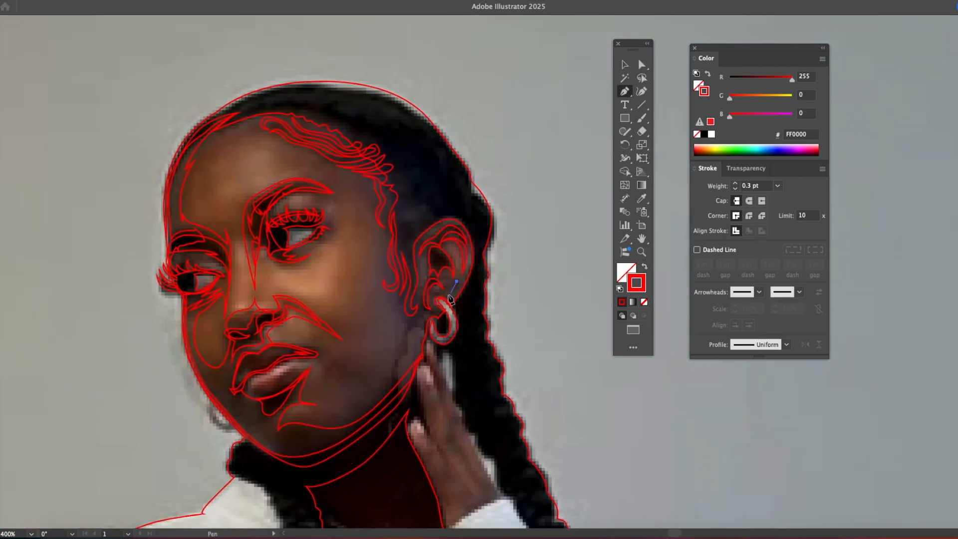
pyautogui.click(447, 302)
pyautogui.click(454, 291)
pyautogui.click(457, 281)
# Step: Start a jagged highlight shape on the crown of the hair, tracing its upper edge toward the back of the head
pyautogui.moveTo(407, 322); pyautogui.dragTo(436, 245)
pyautogui.moveTo(352, 58); pyautogui.dragTo(291, 205)
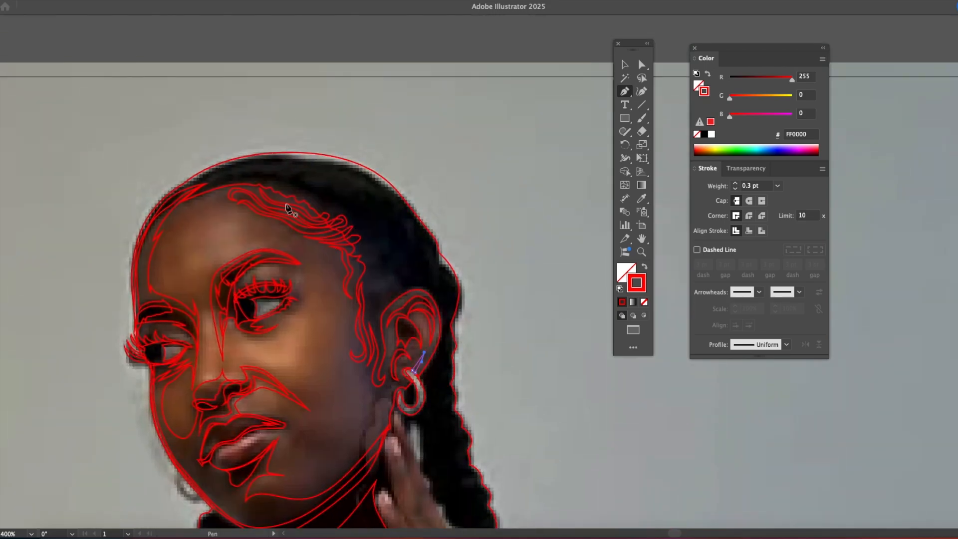
pyautogui.click(307, 163)
pyautogui.click(321, 165)
pyautogui.click(324, 169)
pyautogui.click(327, 166)
pyautogui.click(334, 170)
pyautogui.click(342, 171)
pyautogui.click(351, 172)
pyautogui.moveTo(362, 177); pyautogui.dragTo(366, 178)
pyautogui.click(382, 190)
# Step: Trace the crown highlight's lower edge back toward the middle of the hair with short, uneven strand points
pyautogui.click(371, 184)
pyautogui.click(365, 186)
pyautogui.click(359, 184)
pyautogui.click(350, 175)
pyautogui.click(349, 180)
pyautogui.click(341, 176)
pyautogui.click(334, 177)
# Step: Extend the crown highlight's wavy lower edge forward to the hair above the far side of the forehead
pyautogui.click(286, 170)
pyautogui.click(270, 168)
pyautogui.click(259, 171)
pyautogui.click(249, 169)
pyautogui.moveTo(221, 172); pyautogui.dragTo(203, 176)
# Step: Trace jagged highlight strands along the top of the crown, running toward the back of the head
pyautogui.click(304, 178)
pyautogui.click(313, 176)
pyautogui.click(324, 180)
pyautogui.click(338, 190)
pyautogui.click(324, 179)
pyautogui.click(339, 183)
pyautogui.click(345, 189)
pyautogui.click(353, 191)
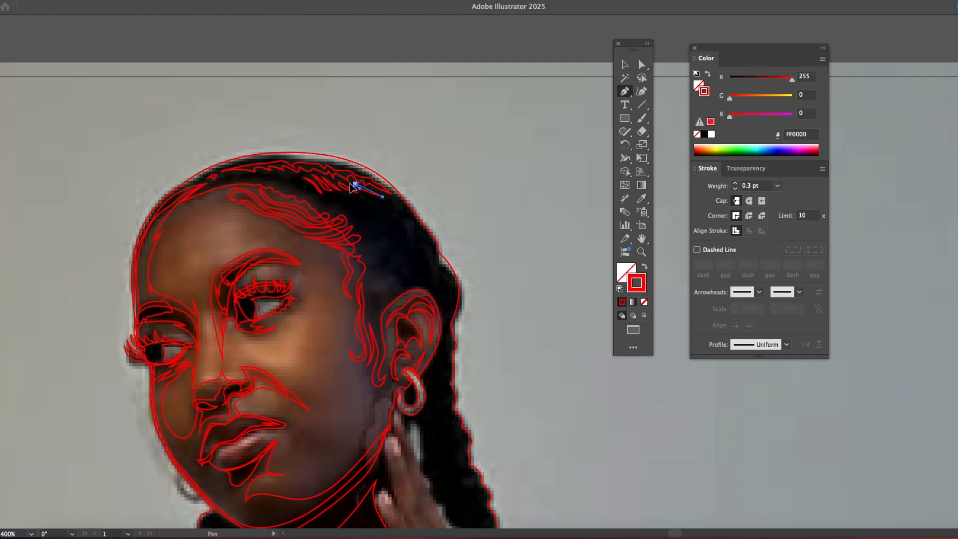
# Step: Trace a small highlight at the back of the head and wavy strand highlights in the hair above the ear
pyautogui.click(413, 230)
pyautogui.click(404, 214)
pyautogui.click(358, 246)
pyautogui.moveTo(376, 248); pyautogui.dragTo(384, 293)
pyautogui.click(361, 254)
pyautogui.click(393, 267)
pyautogui.click(369, 265)
pyautogui.click(367, 275)
pyautogui.click(367, 275)
pyautogui.click(369, 299)
pyautogui.keyDown('super'); pyautogui.click(400, 279); pyautogui.keyUp('super')
pyautogui.click(377, 317)
pyautogui.click(377, 318)
# Step: Review the whole traced line art beside the reference photo, with the tool panels hidden
pyautogui.scroll(-4, 411, 266)
pyautogui.press('super+y')
pyautogui.press('super+y')
pyautogui.keyDown('super'); pyautogui.click(372, 310); pyautogui.keyUp('super')
pyautogui.keyDown('alt'); pyautogui.click(372, 310); pyautogui.keyUp('alt')
pyautogui.keyDown('alt'); pyautogui.click(372, 311); pyautogui.keyUp('alt')
pyautogui.keyDown('alt'); pyautogui.click(372, 311); pyautogui.keyUp('alt')
pyautogui.keyDown('alt'); pyautogui.click(372, 310); pyautogui.keyUp('alt')
pyautogui.keyDown('alt'); pyautogui.click(371, 310); pyautogui.keyUp('alt')
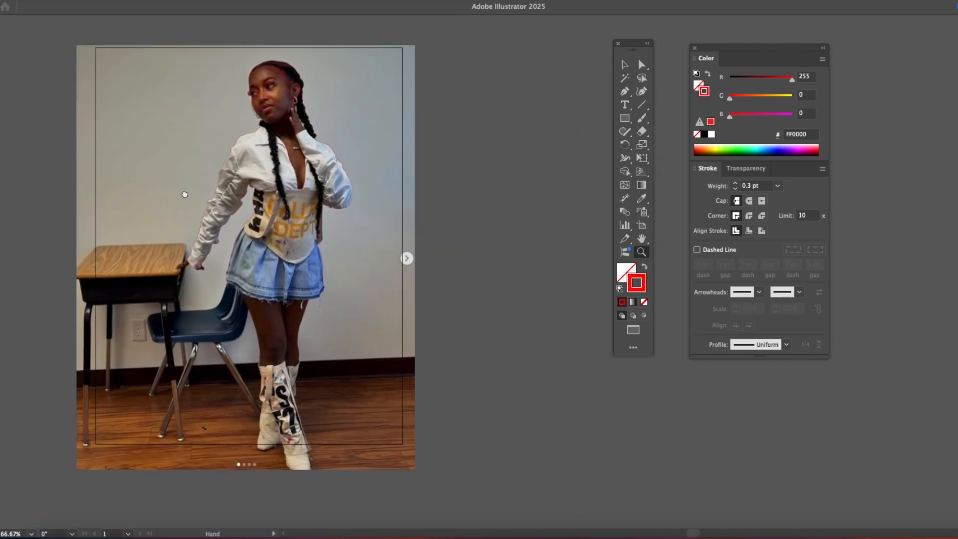
pyautogui.press('v')
pyautogui.scroll(3, 460, 223)
pyautogui.press('Tab')
pyautogui.scroll(-2, 423, 205)
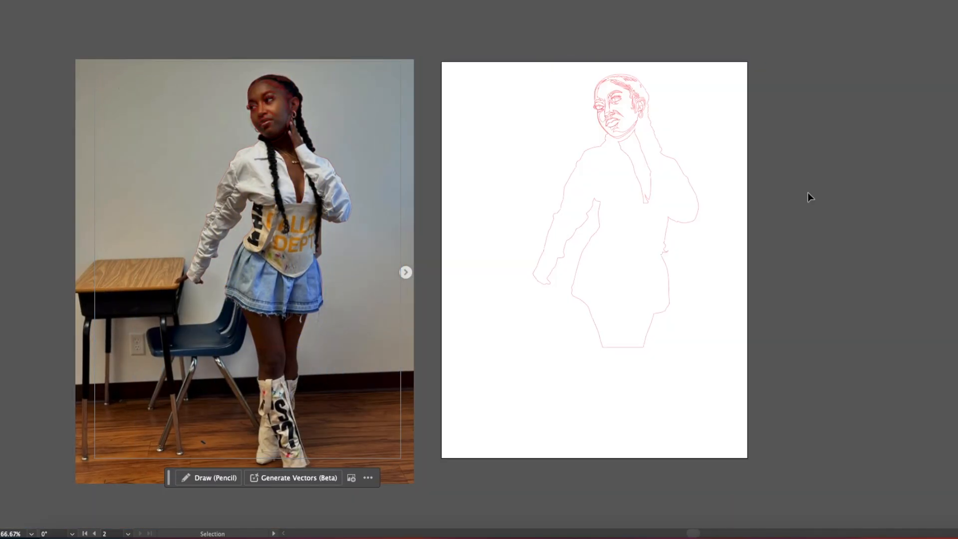
# Step: Fill the body and hair silhouette on the second artboard with solid black
pyautogui.press('z')
pyautogui.click(642, 186)
pyautogui.click(438, 203)
pyautogui.press('v')
pyautogui.click(603, 261)
pyautogui.click(296, 1)
pyautogui.click(300, 252)
pyautogui.press('x')
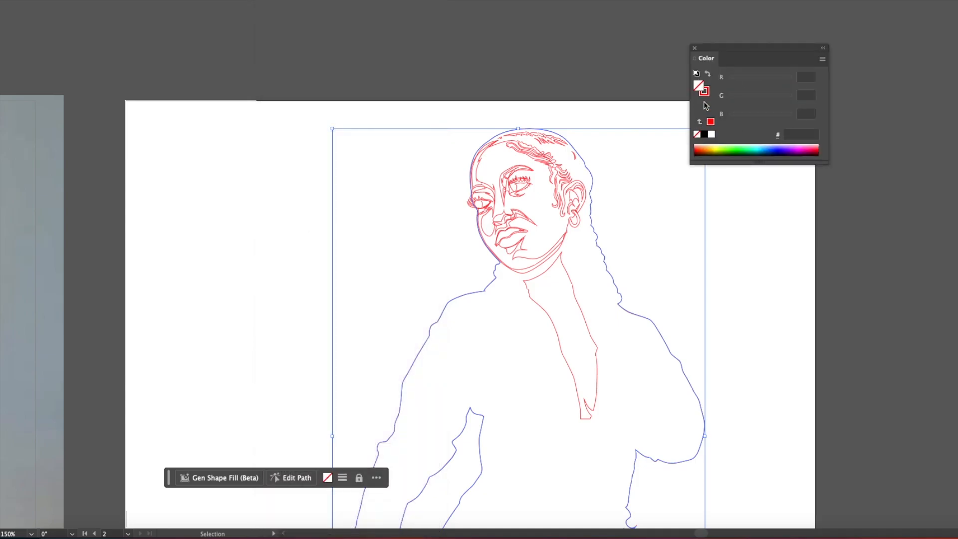
pyautogui.click(704, 134)
# Step: Fill the neck and chest shape with skin brown 94622E sampled from the photo, and give the face shape the same colour
pyautogui.press('i')
pyautogui.hscroll(-10, 570, 211)
pyautogui.click(249, 382)
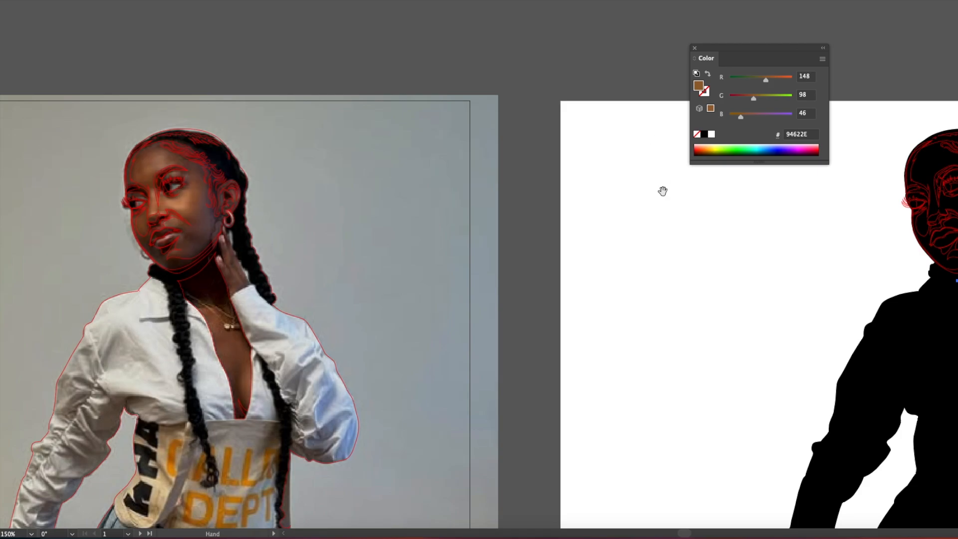
pyautogui.moveTo(663, 191); pyautogui.dragTo(227, 184)
pyautogui.press('v')
pyautogui.click(505, 144)
pyautogui.press('i')
pyautogui.click(558, 278)
# Step: Fill the lash shape of the far eye with black sampled from the hair
pyautogui.moveTo(579, 253); pyautogui.dragTo(261, 226)
pyautogui.click(402, 203)
pyautogui.click(403, 203)
pyautogui.press('v')
pyautogui.click(300, 242)
pyautogui.press('i')
pyautogui.click(542, 281)
pyautogui.press('super+shift+a')
# Step: Fill the nostril shape with black sampled from the hair
pyautogui.press('v')
pyautogui.press('super+shift+a')
pyautogui.press('v')
pyautogui.click(383, 270)
pyautogui.press('i')
pyautogui.click(515, 313)
pyautogui.press('super+shift+a')
# Step: Fill the lip line and the shadow under the lower lip with black sampled from the hair
pyautogui.press('v')
pyautogui.click(382, 304)
pyautogui.click(390, 332)
pyautogui.click(387, 337)
pyautogui.press('i')
pyautogui.click(539, 327)
pyautogui.press('super+shift+a')
# Step: Fill the near eyebrow with black sampled from the hair
pyautogui.press('v')
pyautogui.click(404, 171)
pyautogui.click(370, 187)
pyautogui.press('i')
pyautogui.click(538, 279)
# Step: Fill the shadow beside the near eye and nose with the skin brown, change its blend mode, and lower its opacity
pyautogui.click(373, 221)
pyautogui.moveTo(449, 229); pyautogui.dragTo(391, 244)
pyautogui.press('i')
pyautogui.click(390, 244)
pyautogui.click(285, 1)
pyautogui.scroll(-5, 317, 200)
pyautogui.click(337, 462)
pyautogui.click(720, 186)
pyautogui.click(730, 227)
pyautogui.click(814, 186)
pyautogui.moveTo(816, 199); pyautogui.dragTo(789, 200)
# Step: Give the shadow under the near eye the same appearance as the shadow beside the nose
pyautogui.press('super+shift+a')
pyautogui.press('v')
pyautogui.click(327, 238)
pyautogui.press('i')
pyautogui.click(311, 233)
# Step: Fill the near eye's upper lash shape with the black of the eye
pyautogui.press('v')
pyautogui.click(523, 229)
pyautogui.click(331, 206)
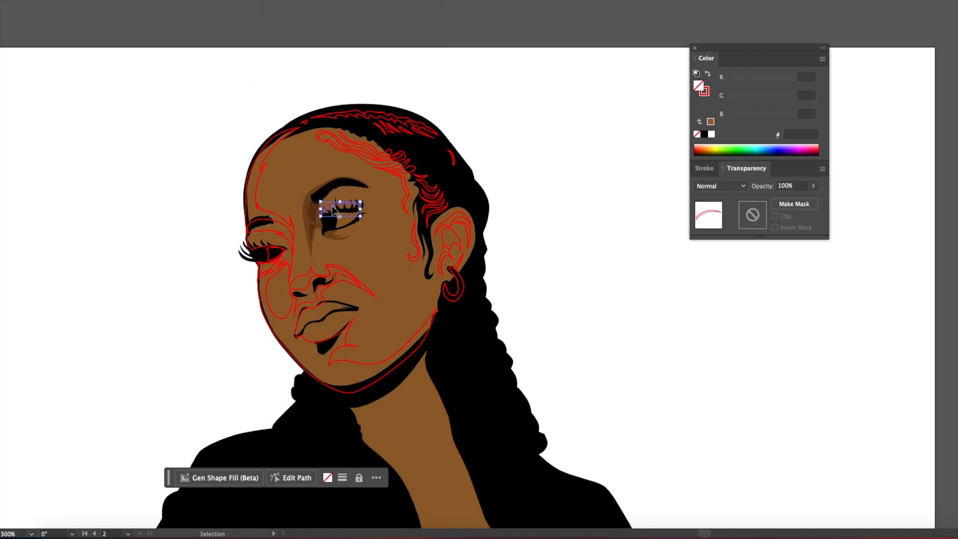
pyautogui.press('i')
pyautogui.click(330, 219)
# Step: Give the large face contour shadow and the shadow around the far eye the same appearance as the near eye's shadow
pyautogui.press('v')
pyautogui.moveTo(249, 222); pyautogui.dragTo(277, 186)
pyautogui.click(289, 192)
pyautogui.keyDown('shift'); pyautogui.click(286, 172); pyautogui.keyUp('shift')
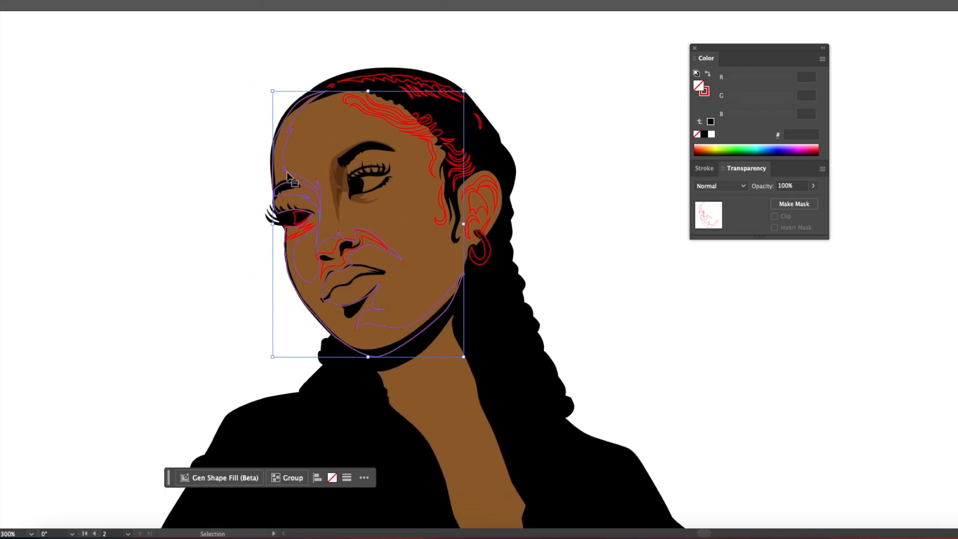
pyautogui.press('i')
pyautogui.click(338, 176)
# Step: Send the shadow shapes beneath the far eye and along the cheek behind the other artwork
pyautogui.press('super+shift+a')
pyautogui.press('v')
pyautogui.click(297, 233)
pyautogui.press('super+shift+[')
pyautogui.click(299, 251)
pyautogui.press('super+shift+[')
pyautogui.press('super+shift+a')
# Step: Fill the shadow under the far eye with the sampled face shadow colour and raise its opacity
pyautogui.click(292, 235)
pyautogui.press('i')
pyautogui.click(318, 302)
pyautogui.press('super+shift+a')
pyautogui.press('v')
pyautogui.click(293, 233)
pyautogui.click(813, 187)
pyautogui.moveTo(790, 201); pyautogui.dragTo(802, 200)
# Step: Give the shadow beneath the nose the same darker appearance as the shadow under the far eye
pyautogui.moveTo(333, 252); pyautogui.dragTo(326, 290)
pyautogui.click(327, 290)
pyautogui.press('i')
pyautogui.click(298, 271)
pyautogui.press('super+shift+a')
pyautogui.press('v')
# Step: Fill the eyeball shape of the far eye with white
pyautogui.moveTo(362, 231); pyautogui.dragTo(487, 230)
pyautogui.click(422, 251)
pyautogui.press('i')
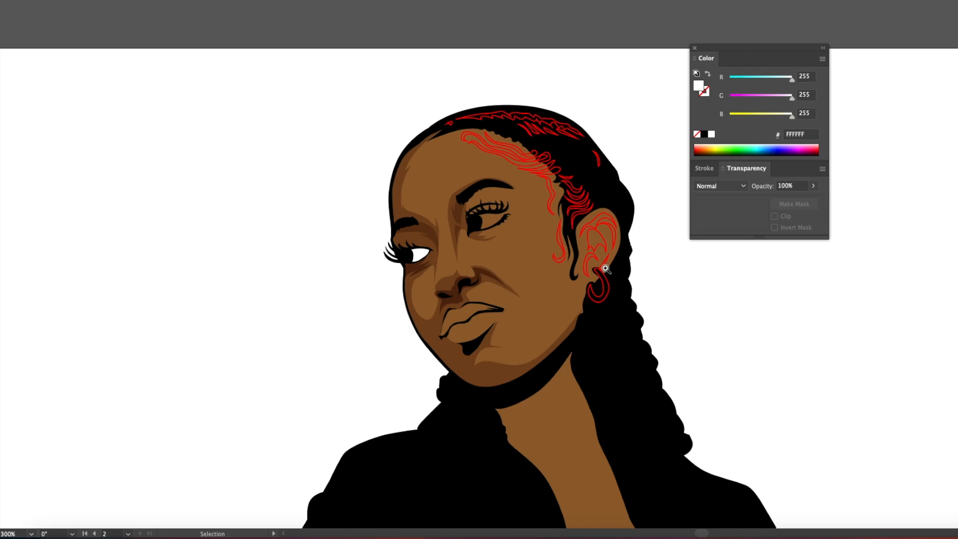
# Step: Draw a closed white eyeball shape over the near eye with the Pen tool
pyautogui.scroll(5, 541, 278)
pyautogui.moveTo(541, 278); pyautogui.dragTo(431, 236)
pyautogui.scroll(-7, 431, 236)
pyautogui.moveTo(353, 270); pyautogui.dragTo(415, 266)
pyautogui.moveTo(440, 196); pyautogui.dragTo(439, 265)
pyautogui.keyDown('super'); pyautogui.click(441, 260); pyautogui.keyUp('super')
pyautogui.keyDown('super'); pyautogui.click(414, 310); pyautogui.keyUp('super')
pyautogui.keyDown('super'); pyautogui.click(569, 297); pyautogui.keyUp('super')
pyautogui.press('p')
pyautogui.click(362, 232)
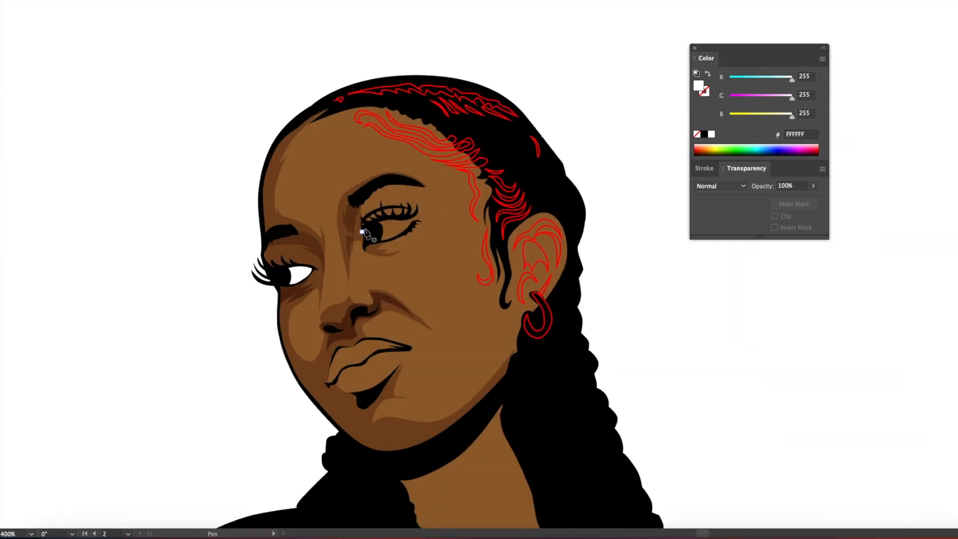
pyautogui.click(377, 220)
pyautogui.click(406, 219)
pyautogui.click(405, 232)
pyautogui.click(381, 240)
pyautogui.click(362, 232)
# Step: Cut the white eyeball shape and paste it behind the near eye's black lash and lid artwork
pyautogui.press('v')
pyautogui.press('super+x')
pyautogui.click(383, 228)
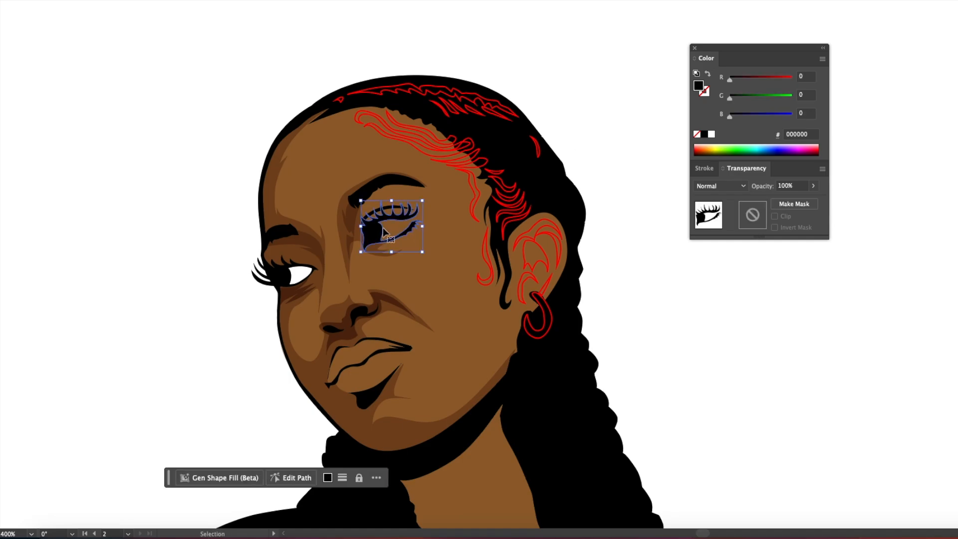
pyautogui.press('super+b')
pyautogui.click(440, 165)
# Step: Draw a lower lid line beneath the far eye's white and fill it with the sampled black
pyautogui.moveTo(440, 164); pyautogui.dragTo(355, 188)
pyautogui.press('p')
pyautogui.click(198, 313)
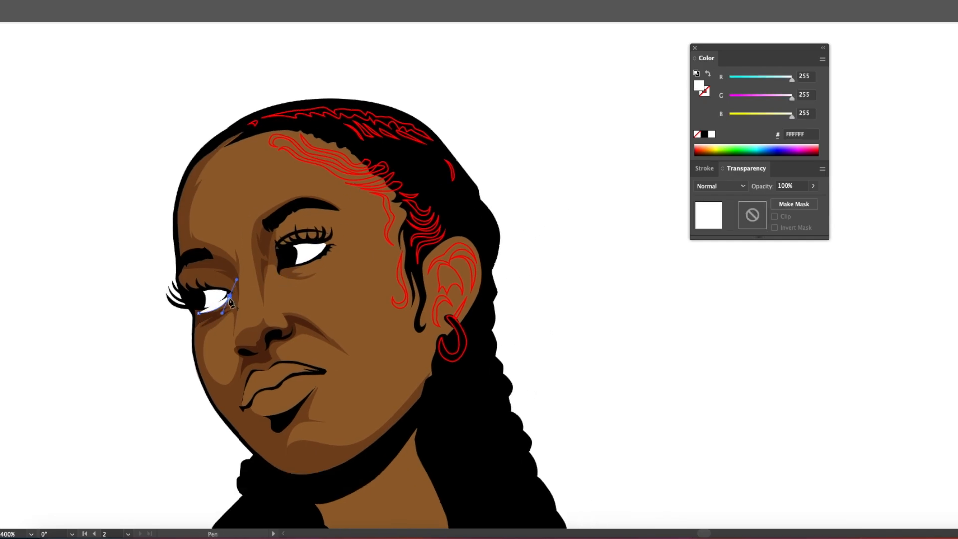
pyautogui.moveTo(167, 315); pyautogui.dragTo(167, 316)
pyautogui.press('i')
pyautogui.click(482, 422)
pyautogui.press('super+shift+a')
# Step: Draw a thin black lower lid line beneath the near eye
pyautogui.press('p')
pyautogui.click(282, 280)
pyautogui.moveTo(286, 270); pyautogui.dragTo(332, 250)
pyautogui.click(321, 259)
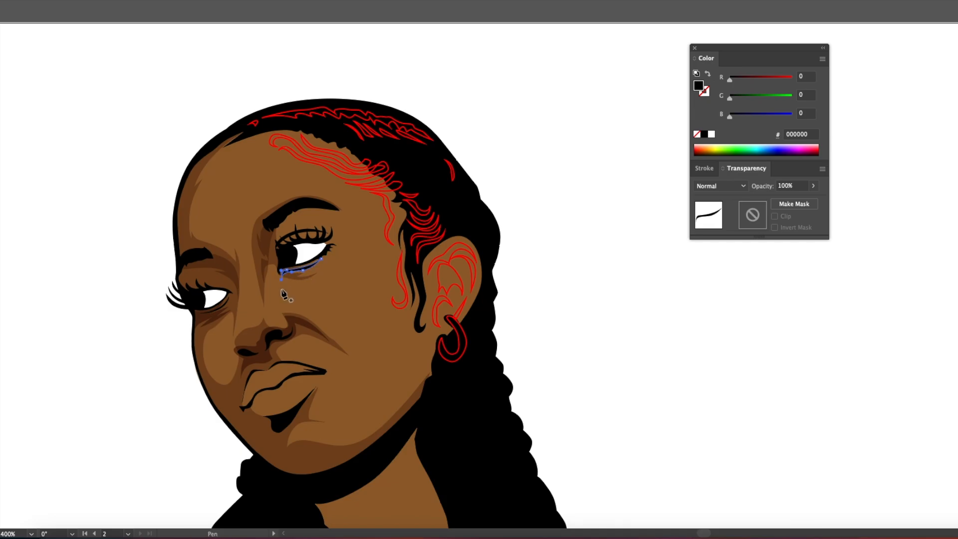
pyautogui.press('super+shift+a')
# Step: Fill the wavy baby-hair strands along the forehead and temple with the sampled black
pyautogui.press('v')
pyautogui.keyDown('alt'); pyautogui.keyDown('super'); pyautogui.click(369, 310); pyautogui.keyUp('super'); pyautogui.keyUp('alt')
pyautogui.keyDown('alt'); pyautogui.keyDown('super'); pyautogui.click(369, 310); pyautogui.keyUp('super'); pyautogui.keyUp('alt')
pyautogui.click(402, 263)
pyautogui.press('i')
pyautogui.click(425, 222)
pyautogui.keyDown('super'); pyautogui.click(393, 204); pyautogui.keyUp('super')
pyautogui.click(418, 219)
pyautogui.keyDown('super'); pyautogui.click(385, 200); pyautogui.keyUp('super')
pyautogui.keyDown('super'); pyautogui.click(381, 202); pyautogui.keyUp('super')
pyautogui.click(417, 216)
pyautogui.keyDown('super'); pyautogui.click(398, 219); pyautogui.keyUp('super')
pyautogui.click(417, 216)
pyautogui.keyDown('super'); pyautogui.click(404, 211); pyautogui.keyUp('super')
pyautogui.press('super+shift+a')
pyautogui.click(402, 210)
pyautogui.press('super+shift+a')
pyautogui.click(402, 212)
pyautogui.click(502, 223)
pyautogui.keyDown('alt'); pyautogui.keyDown('super'); pyautogui.click(395, 218); pyautogui.keyUp('super'); pyautogui.keyUp('alt')
# Step: Select the outlined hair strand shapes on the crown and give them a gradient fill with no stroke
pyautogui.moveTo(470, 273); pyautogui.dragTo(277, 173)
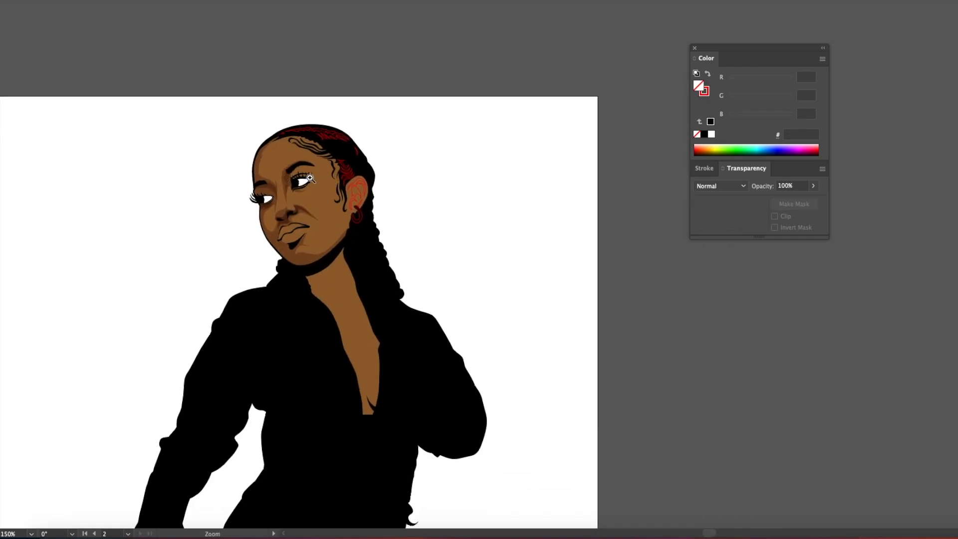
pyautogui.keyDown('super'); pyautogui.click(327, 148); pyautogui.keyUp('super')
pyautogui.keyDown('super'); pyautogui.click(327, 148); pyautogui.keyUp('super')
pyautogui.moveTo(649, 412); pyautogui.dragTo(259, 325)
pyautogui.click(259, 325)
pyautogui.keyDown('shift'); pyautogui.click(299, 320); pyautogui.keyUp('shift')
pyautogui.keyDown('shift'); pyautogui.click(325, 321); pyautogui.keyUp('shift')
pyautogui.keyDown('shift'); pyautogui.click(341, 334); pyautogui.keyUp('shift')
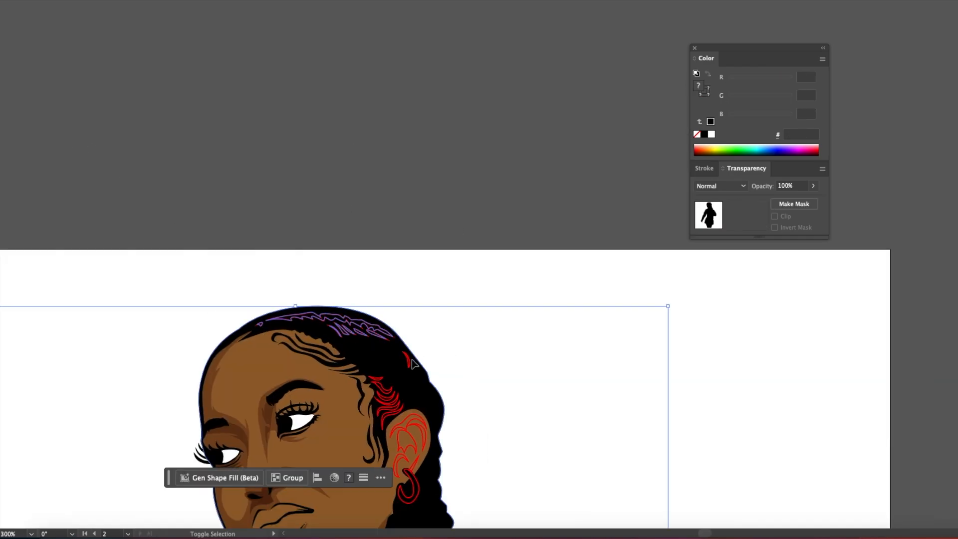
pyautogui.keyDown('shift'); pyautogui.click(414, 362); pyautogui.keyUp('shift')
pyautogui.press('.')
pyautogui.click(698, 134)
pyautogui.press('super+z')
pyautogui.press('x')
pyautogui.click(698, 134)
# Step: Set the first colour stop of the hair strands' gradient to dark brown 3A2E15
pyautogui.click(646, 173)
pyautogui.click(364, 336)
pyautogui.click(496, 231)
pyautogui.click(765, 77)
pyautogui.click(741, 96)
pyautogui.click(736, 115)
pyautogui.click(736, 115)
pyautogui.click(742, 78)
pyautogui.moveTo(746, 80); pyautogui.dragTo(744, 80)
# Step: Draw a thin rim-light shape along the outer edge of the forehead above the far eyebrow
pyautogui.click(342, 250)
pyautogui.moveTo(342, 250); pyautogui.dragTo(350, 71)
pyautogui.press('p')
pyautogui.click(269, 215)
pyautogui.press('super+z')
pyautogui.press('super+equal')
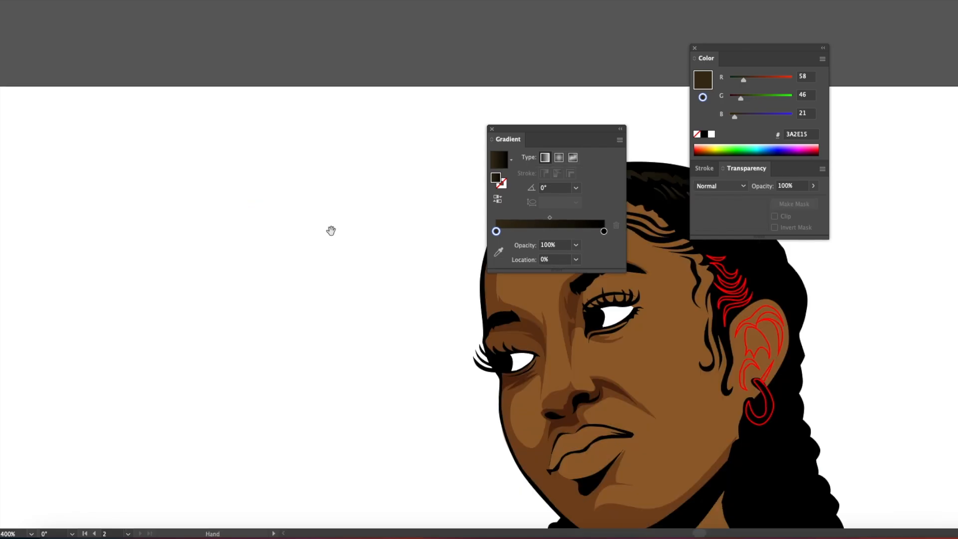
pyautogui.moveTo(331, 231); pyautogui.dragTo(214, 165)
pyautogui.click(254, 162)
pyautogui.moveTo(237, 257); pyautogui.dragTo(252, 310)
pyautogui.click(236, 256)
pyautogui.click(239, 254)
pyautogui.moveTo(253, 163); pyautogui.dragTo(280, 118)
# Step: Recolour the forehead rim light's gradient to run from bright pink to violet 5400FF
pyautogui.moveTo(744, 80); pyautogui.dragTo(800, 80)
pyautogui.moveTo(741, 99); pyautogui.dragTo(806, 97)
pyautogui.moveTo(734, 117); pyautogui.dragTo(798, 116)
pyautogui.moveTo(792, 98); pyautogui.dragTo(728, 97)
pyautogui.click(605, 246)
pyautogui.moveTo(792, 117); pyautogui.dragTo(728, 115)
pyautogui.moveTo(792, 80); pyautogui.dragTo(780, 80)
pyautogui.moveTo(730, 116); pyautogui.dragTo(793, 115)
pyautogui.moveTo(780, 80); pyautogui.dragTo(750, 80)
pyautogui.press('super+shift+a')
# Step: Draw a matching pink-to-violet rim-light shape down the far cheek and around the jaw to the chin
pyautogui.moveTo(266, 253); pyautogui.dragTo(235, 123)
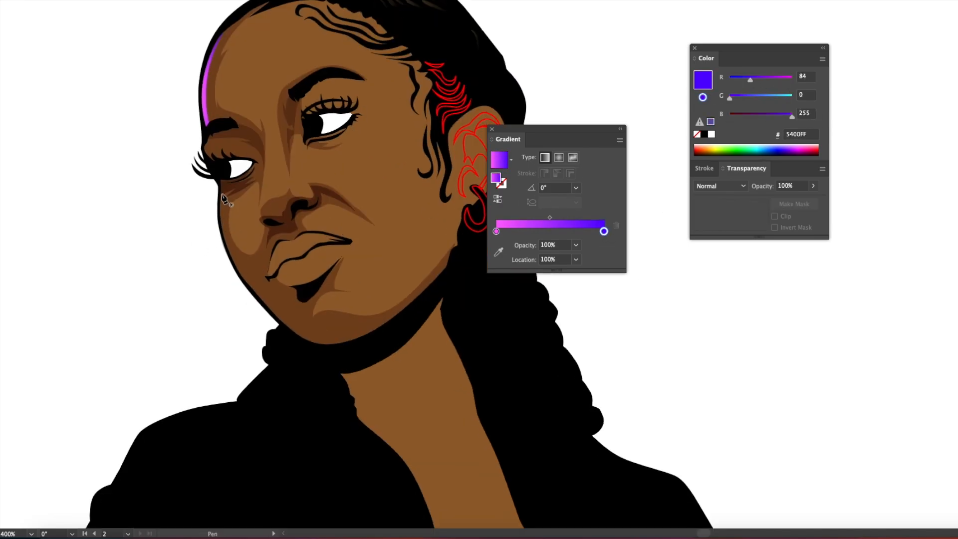
pyautogui.click(221, 189)
pyautogui.moveTo(230, 253); pyautogui.dragTo(245, 282)
pyautogui.moveTo(283, 323); pyautogui.dragTo(295, 334)
pyautogui.moveTo(323, 345); pyautogui.dragTo(295, 331)
pyautogui.click(356, 339)
pyautogui.moveTo(230, 251); pyautogui.dragTo(229, 251)
pyautogui.click(221, 189)
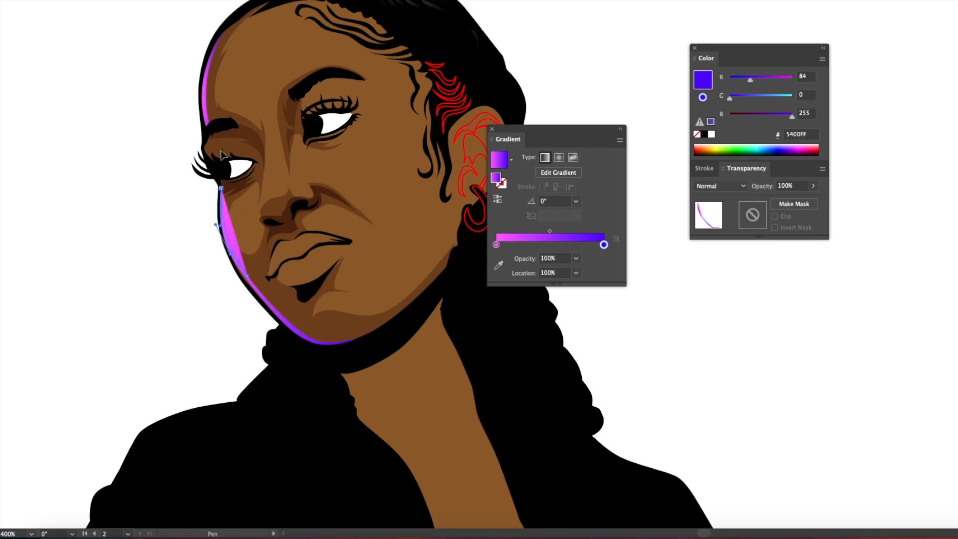
pyautogui.press('v')
pyautogui.click(173, 257)
# Step: Add a 3 pt black stroke to the black silhouette of the whole figure
pyautogui.press('super+minus')
pyautogui.press('super+minus')
pyautogui.press('super+minus')
pyautogui.moveTo(261, 321); pyautogui.dragTo(1, 357)
pyautogui.click(244, 273)
pyautogui.click(396, 186)
pyautogui.click(345, 272)
pyautogui.click(704, 169)
pyautogui.click(735, 183)
pyautogui.click(736, 182)
pyautogui.click(735, 182)
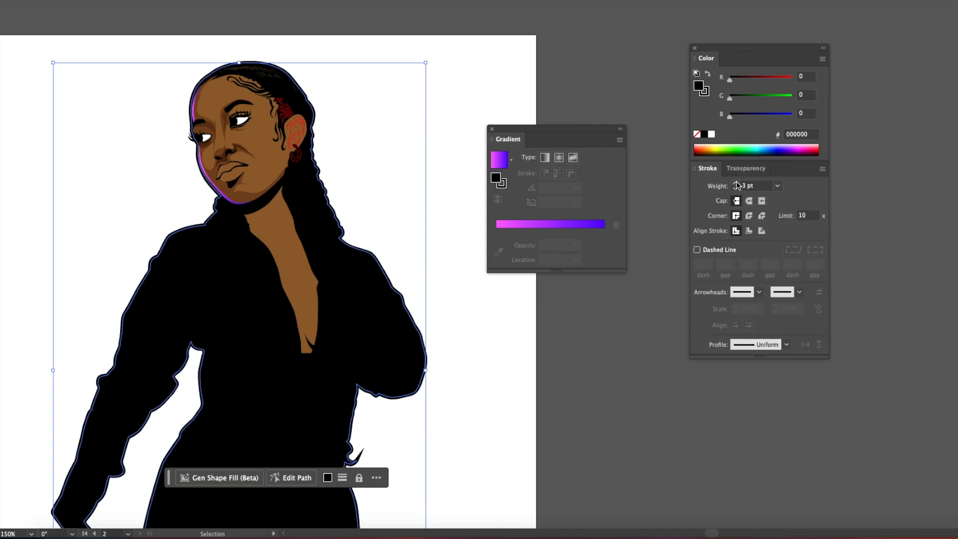
pyautogui.press('super+shift+a')
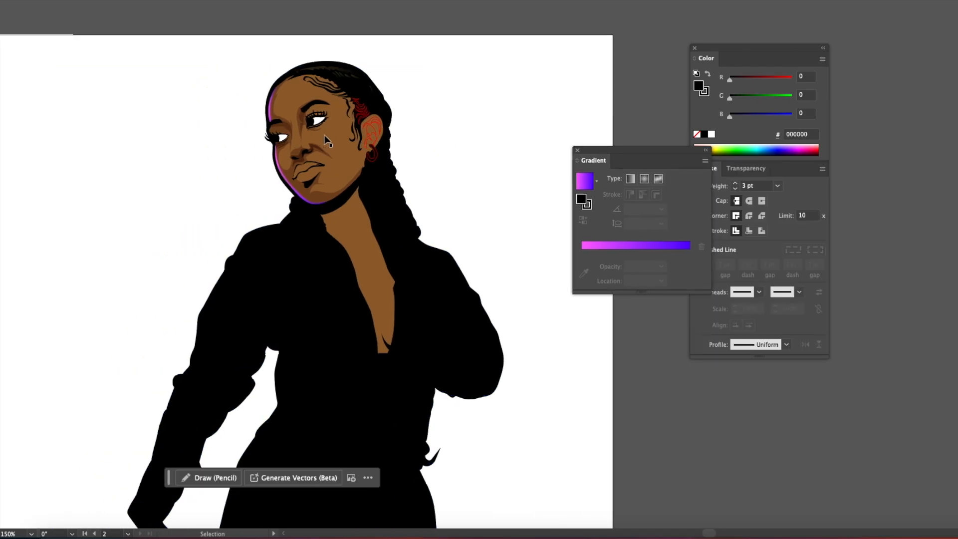
# Step: Draw a black shape across the near eye, and start a shape at the far eye with the forehead rim light's gradient
pyautogui.moveTo(324, 140); pyautogui.dragTo(547, 303)
pyautogui.press('super+plus')
pyautogui.press('super+plus')
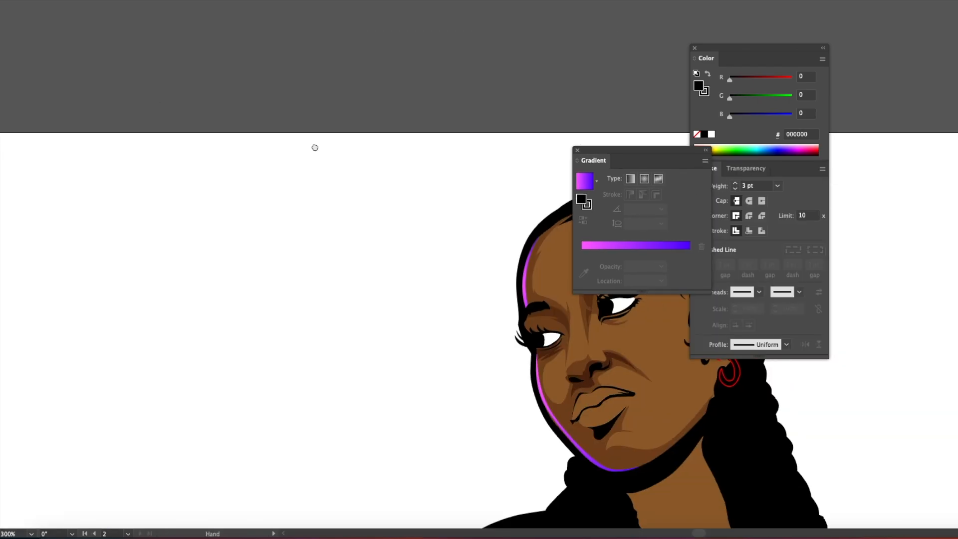
pyautogui.moveTo(372, 195); pyautogui.dragTo(110, 133)
pyautogui.press('super+plus')
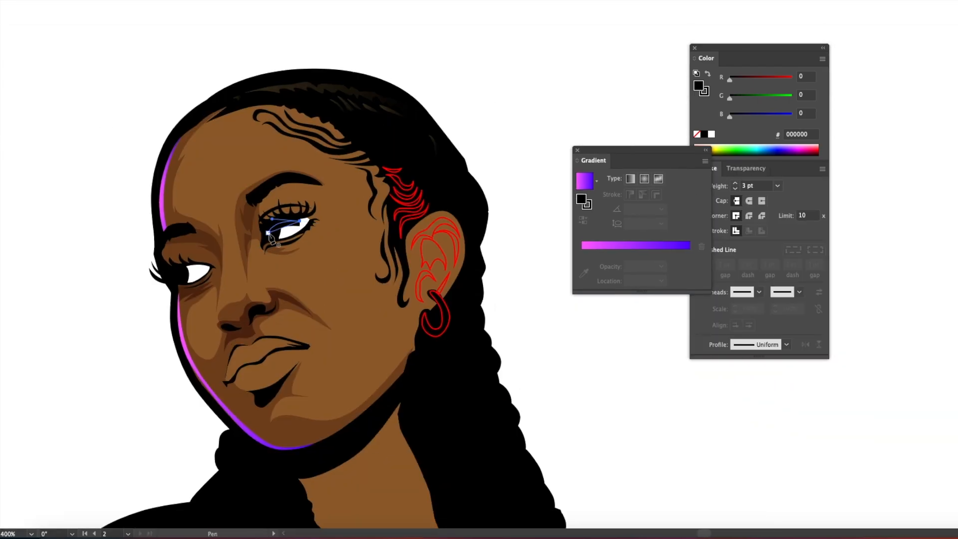
pyautogui.click(171, 188)
pyautogui.press('p')
pyautogui.click(177, 275)
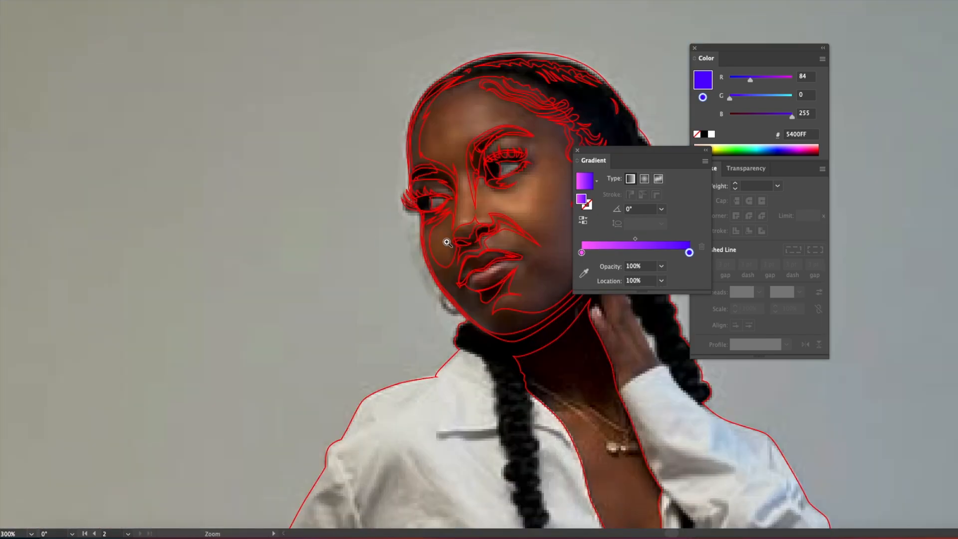
# Step: Trace the upper lip over the photo with the Pen tool and set its stroke to magenta FF00FF
pyautogui.click(447, 243)
pyautogui.press('v')
pyautogui.click(345, 363)
pyautogui.click(273, 64)
pyautogui.press('p')
pyautogui.click(227, 225)
pyautogui.moveTo(244, 215); pyautogui.dragTo(254, 216)
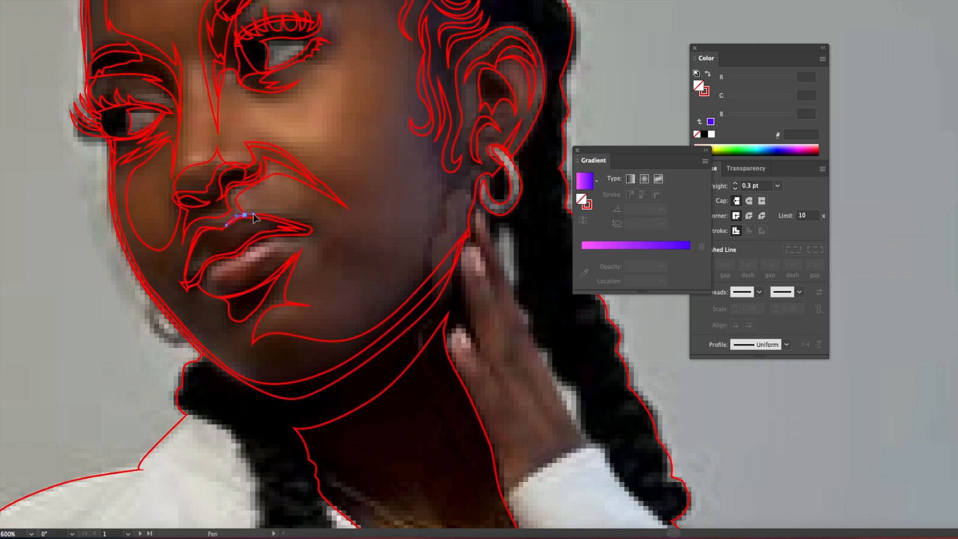
pyautogui.moveTo(205, 265); pyautogui.dragTo(202, 270)
pyautogui.click(191, 284)
pyautogui.click(186, 285)
pyautogui.moveTo(198, 276); pyautogui.dragTo(189, 248)
pyautogui.moveTo(199, 232); pyautogui.dragTo(208, 227)
pyautogui.click(705, 93)
pyautogui.moveTo(730, 116); pyautogui.dragTo(828, 117)
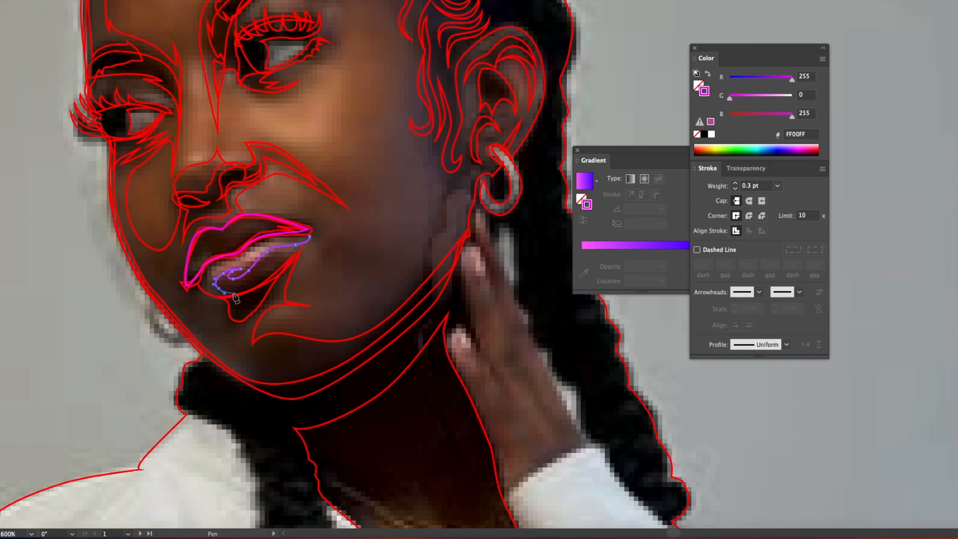
# Step: Trace the lower lip and its inner shading shape over the photo in magenta
pyautogui.moveTo(222, 298); pyautogui.dragTo(286, 272)
pyautogui.click(310, 237)
pyautogui.keyDown('super'); pyautogui.click(217, 299); pyautogui.keyUp('super')
pyautogui.click(294, 250)
pyautogui.moveTo(309, 243); pyautogui.dragTo(289, 222)
# Step: Trace the jagged shading shapes along the top and lower edges of the upper lip
pyautogui.click(236, 219)
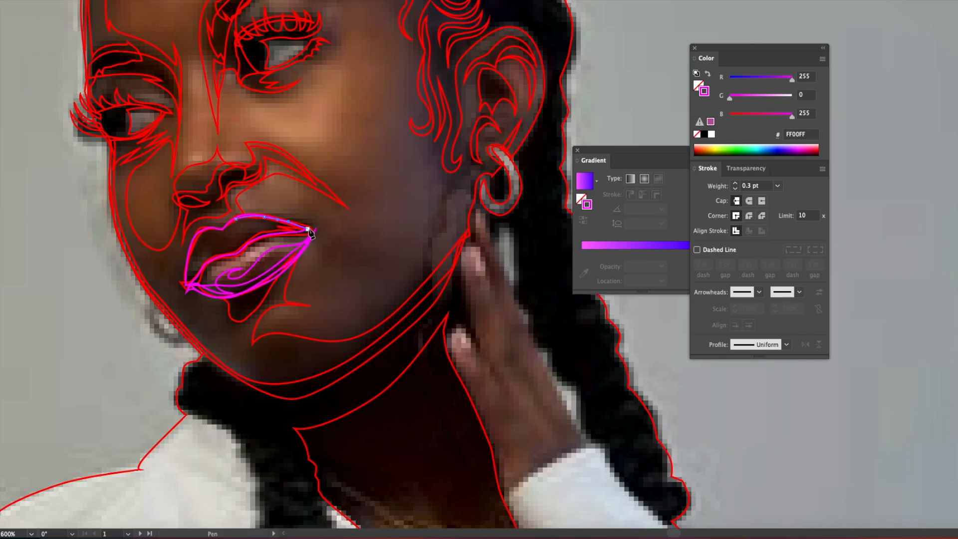
pyautogui.click(196, 237)
pyautogui.click(214, 228)
pyautogui.click(211, 233)
pyautogui.click(225, 228)
pyautogui.click(235, 227)
pyautogui.click(223, 239)
pyautogui.click(234, 241)
pyautogui.moveTo(251, 231); pyautogui.dragTo(265, 229)
pyautogui.click(237, 219)
pyautogui.click(194, 285)
pyautogui.moveTo(210, 262); pyautogui.dragTo(221, 258)
pyautogui.moveTo(231, 256); pyautogui.dragTo(241, 252)
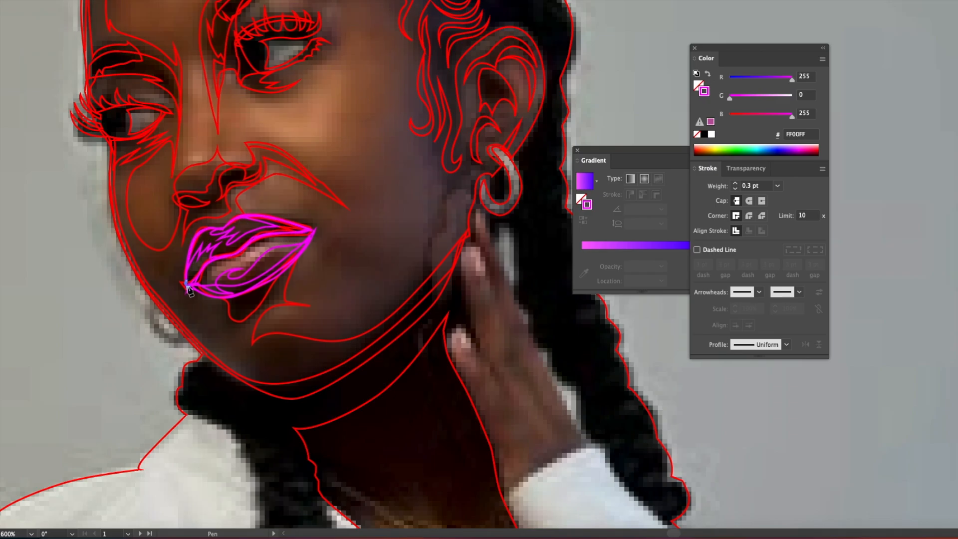
# Step: Finish the lip path and trace the three long fingernails of the raised hand in magenta with the Pen tool
pyautogui.keyDown('super'); pyautogui.click(204, 295); pyautogui.keyUp('super')
pyautogui.hscroll(8, 243, 282)
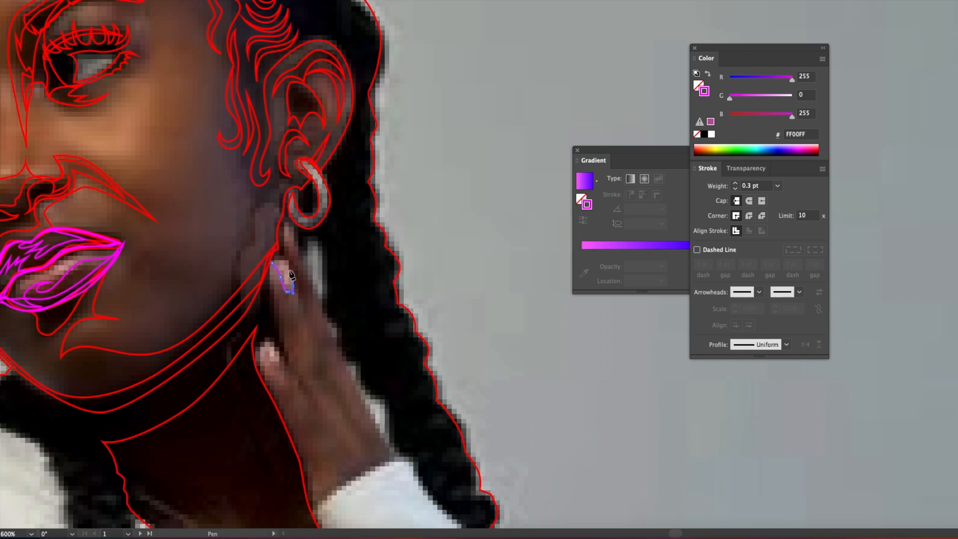
pyautogui.click(272, 263)
pyautogui.click(281, 356)
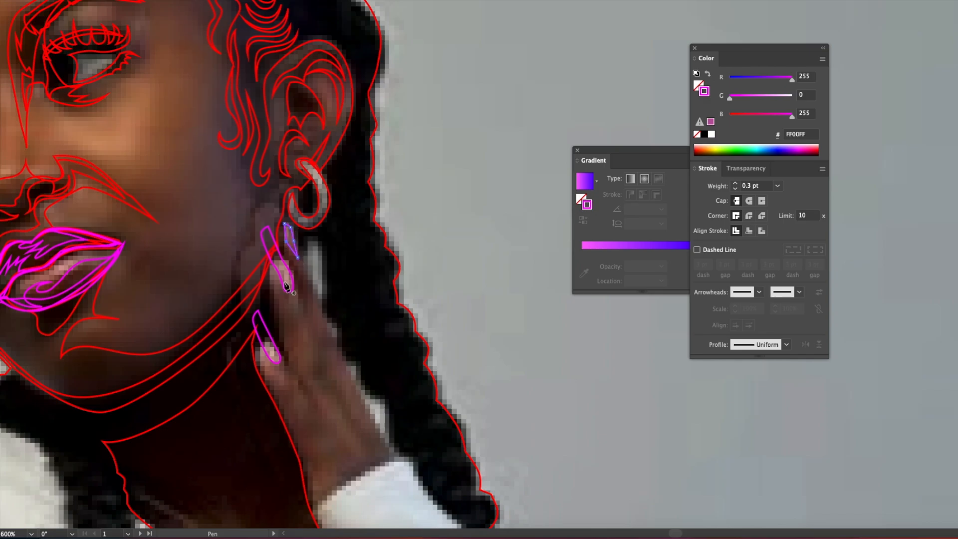
# Step: Trace the raised hand's outline from the fingers down to the wrist, including the lines separating the fingers
pyautogui.moveTo(327, 360); pyautogui.dragTo(332, 336)
pyautogui.moveTo(358, 388); pyautogui.dragTo(362, 395)
pyautogui.click(395, 457)
pyautogui.moveTo(316, 504); pyautogui.dragTo(310, 471)
pyautogui.moveTo(274, 390); pyautogui.dragTo(271, 386)
pyautogui.moveTo(267, 378); pyautogui.dragTo(295, 368)
pyautogui.click(345, 452)
pyautogui.moveTo(282, 330); pyautogui.dragTo(277, 311)
pyautogui.click(271, 272)
pyautogui.keyDown('super'); pyautogui.click(196, 407); pyautogui.keyUp('super')
pyautogui.moveTo(161, 328); pyautogui.dragTo(381, 471)
pyautogui.moveTo(287, 304); pyautogui.dragTo(262, 175)
# Step: Trace the raised arm's cuff and the sleeve's outer edge from the wrist down past the forearm
pyautogui.moveTo(356, 444); pyautogui.dragTo(54, 133)
pyautogui.click(212, 217)
pyautogui.moveTo(242, 192); pyautogui.dragTo(258, 184)
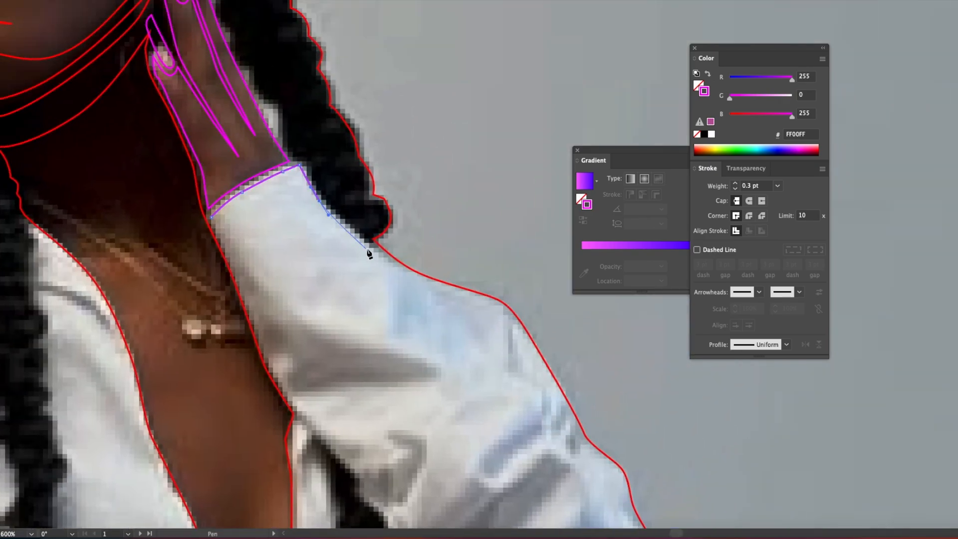
pyautogui.moveTo(376, 253); pyautogui.dragTo(395, 264)
pyautogui.moveTo(431, 284); pyautogui.dragTo(448, 290)
pyautogui.moveTo(447, 295); pyautogui.dragTo(305, 203)
pyautogui.click(352, 213)
pyautogui.moveTo(376, 236); pyautogui.dragTo(392, 262)
pyautogui.moveTo(430, 330); pyautogui.dragTo(445, 354)
pyautogui.moveTo(445, 354); pyautogui.dragTo(336, 211)
pyautogui.moveTo(354, 231); pyautogui.dragTo(367, 242)
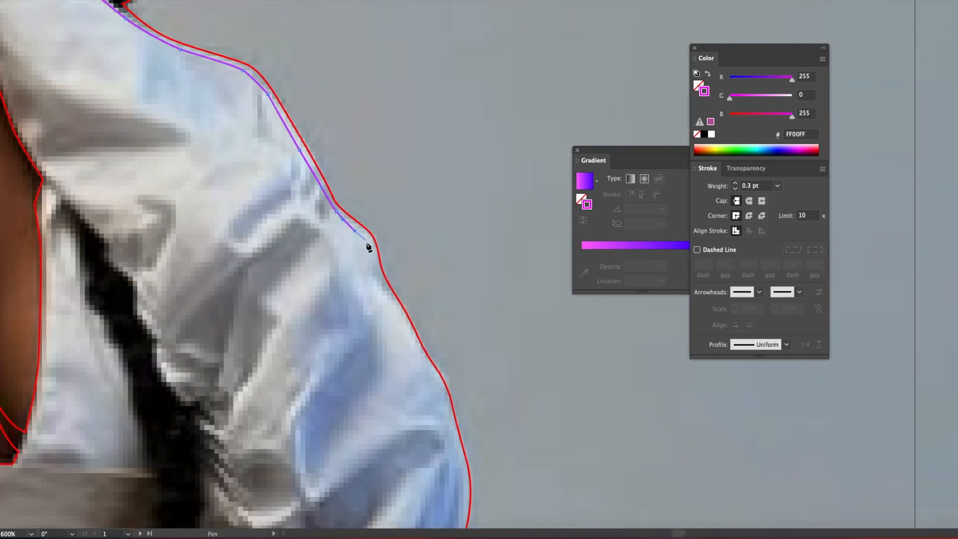
# Step: Continue the raised arm's sleeve outline around the elbow and along its lower edge, including the small notch
pyautogui.moveTo(417, 315); pyautogui.dragTo(362, 211)
pyautogui.click(359, 240)
pyautogui.moveTo(385, 292); pyautogui.dragTo(391, 206)
pyautogui.moveTo(390, 212); pyautogui.dragTo(392, 227)
pyautogui.moveTo(393, 285); pyautogui.dragTo(393, 295)
pyautogui.moveTo(370, 365); pyautogui.dragTo(364, 373)
pyautogui.click(355, 381)
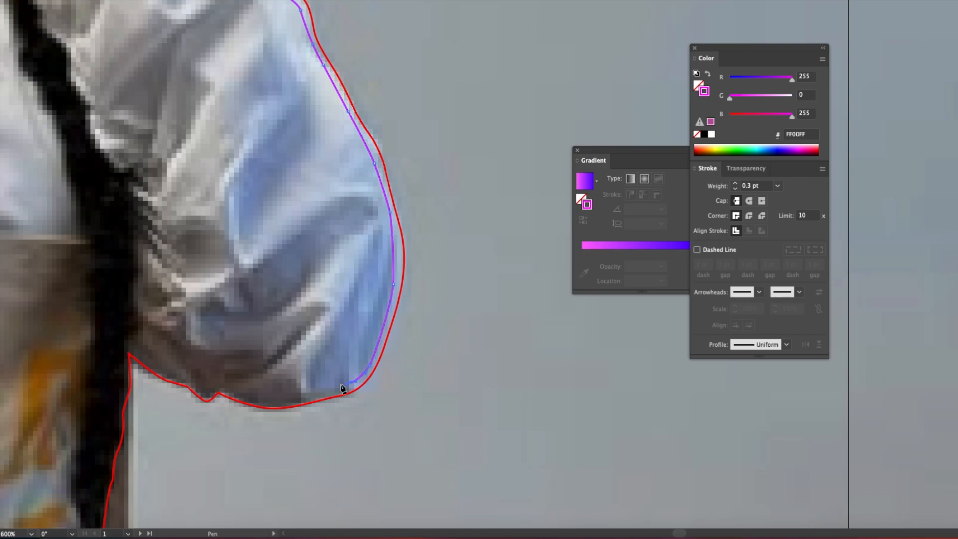
pyautogui.click(227, 388)
pyautogui.click(214, 383)
pyautogui.moveTo(206, 393); pyautogui.dragTo(204, 393)
pyautogui.click(189, 380)
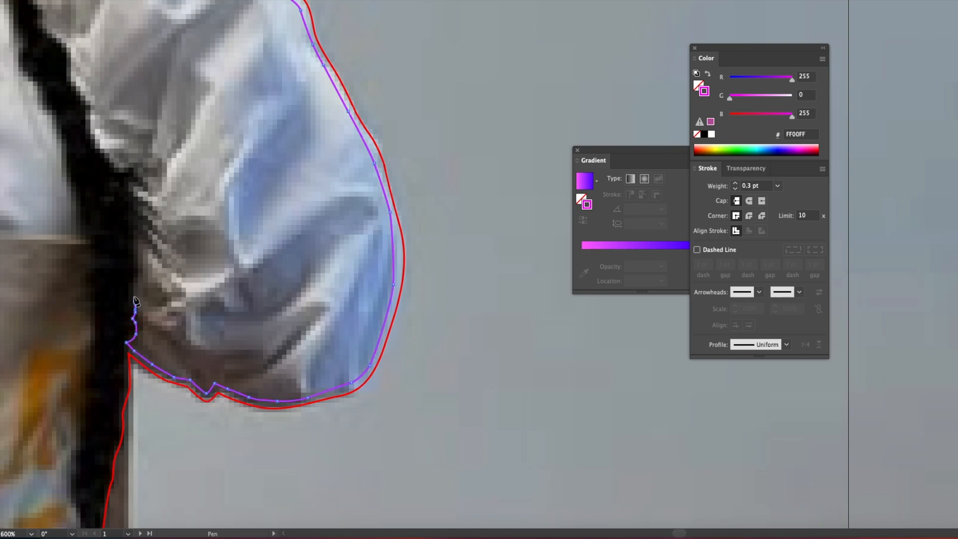
# Step: Trace the sleeve's inner edge upward with a wavy line along the neighbouring braid
pyautogui.moveTo(133, 297); pyautogui.dragTo(222, 360)
pyautogui.click(221, 344)
pyautogui.click(221, 317)
pyautogui.click(218, 301)
pyautogui.click(215, 250)
pyautogui.moveTo(211, 242); pyautogui.dragTo(305, 353)
pyautogui.click(281, 320)
pyautogui.click(270, 300)
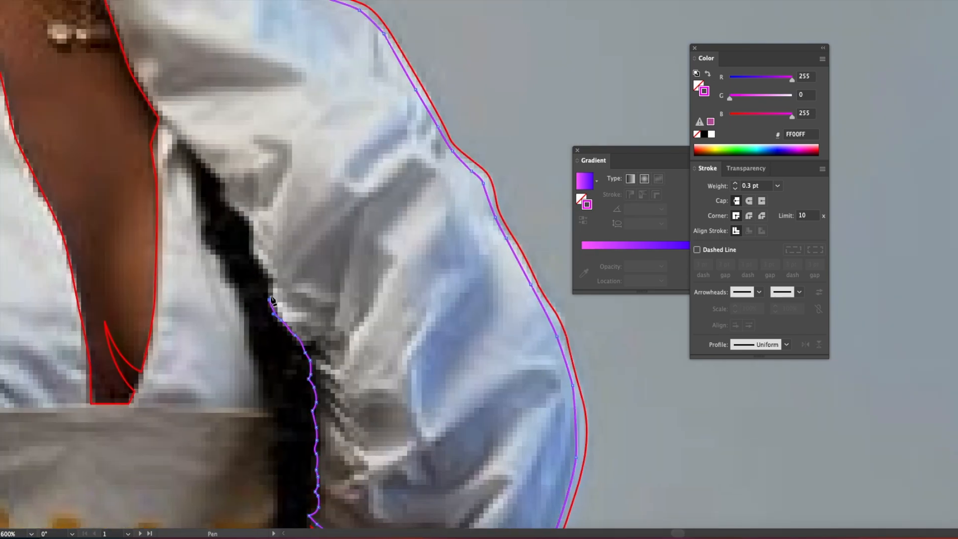
# Step: Carry the sleeve's inner edge past the braid and along the neckline, closing the outline at the cuff
pyautogui.click(251, 243)
pyautogui.moveTo(251, 242); pyautogui.dragTo(352, 399)
pyautogui.click(351, 383)
pyautogui.click(332, 367)
pyautogui.click(324, 339)
pyautogui.click(298, 310)
pyautogui.moveTo(256, 262); pyautogui.dragTo(245, 246)
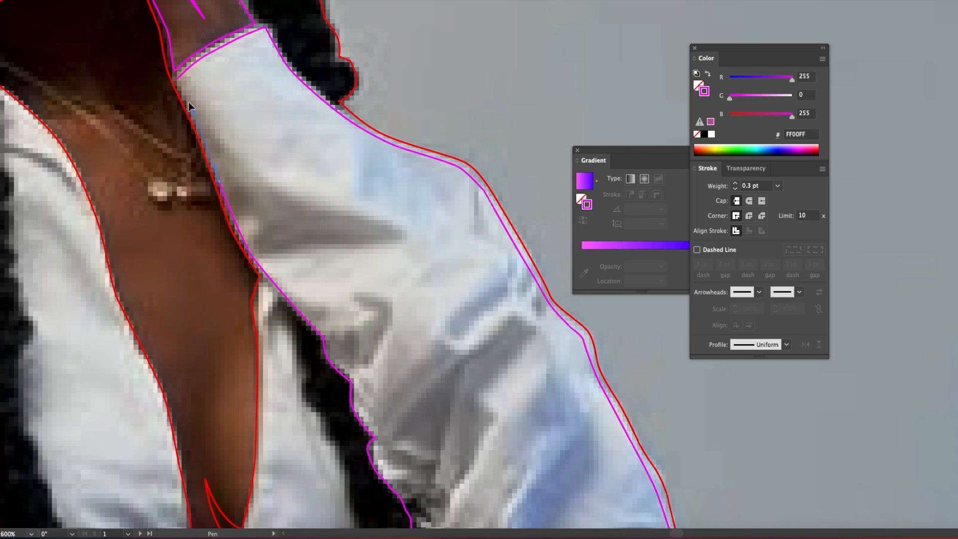
pyautogui.moveTo(189, 103); pyautogui.dragTo(186, 97)
pyautogui.click(178, 79)
# Step: Draw a closed, pointed shading shape over the skin at the bottom of the neckline opening
pyautogui.moveTo(292, 450); pyautogui.dragTo(220, 175)
pyautogui.click(138, 116)
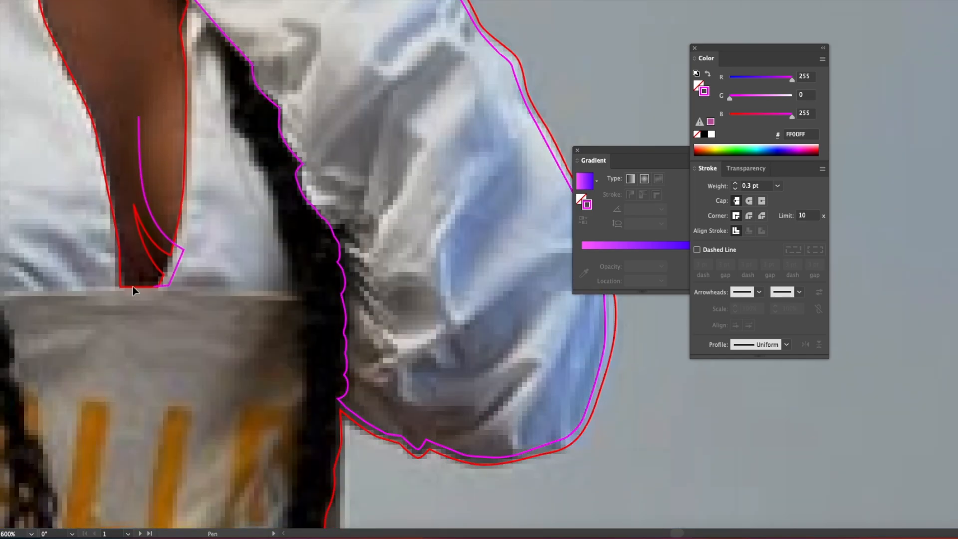
pyautogui.moveTo(129, 171); pyautogui.dragTo(130, 155)
pyautogui.click(139, 117)
# Step: Draw narrow shading shapes along the neckline's edge beside the raised sleeve and across the lower part of the opening
pyautogui.moveTo(117, 187); pyautogui.dragTo(184, 369)
pyautogui.moveTo(202, 64); pyautogui.dragTo(204, 67)
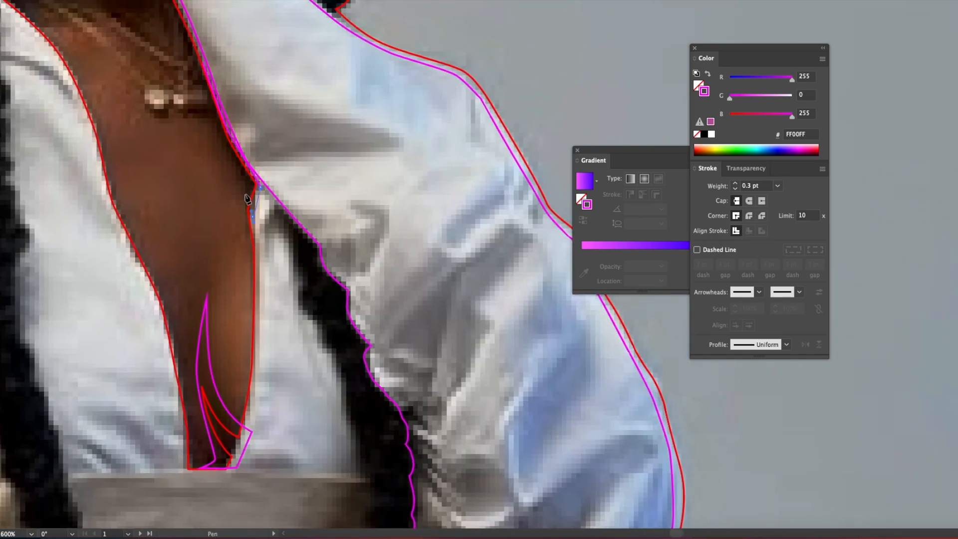
pyautogui.moveTo(218, 268); pyautogui.dragTo(180, 145)
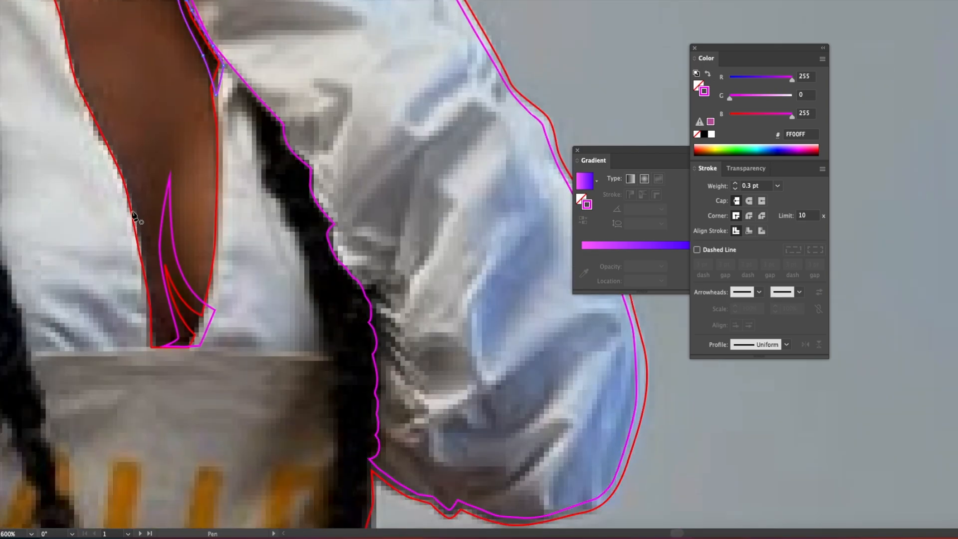
pyautogui.moveTo(170, 348); pyautogui.dragTo(190, 352)
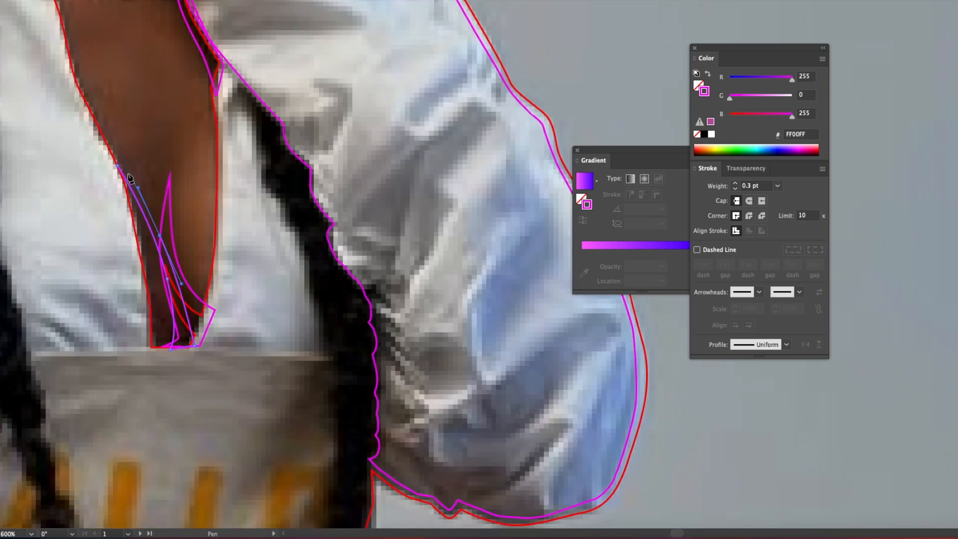
# Step: Trace the jacket's front panel between the neckline and the braid beside the raised sleeve, down to the hem
pyautogui.scroll(3, 216, 325)
pyautogui.hscroll(4, 204, 305)
pyautogui.moveTo(147, 200); pyautogui.dragTo(177, 236)
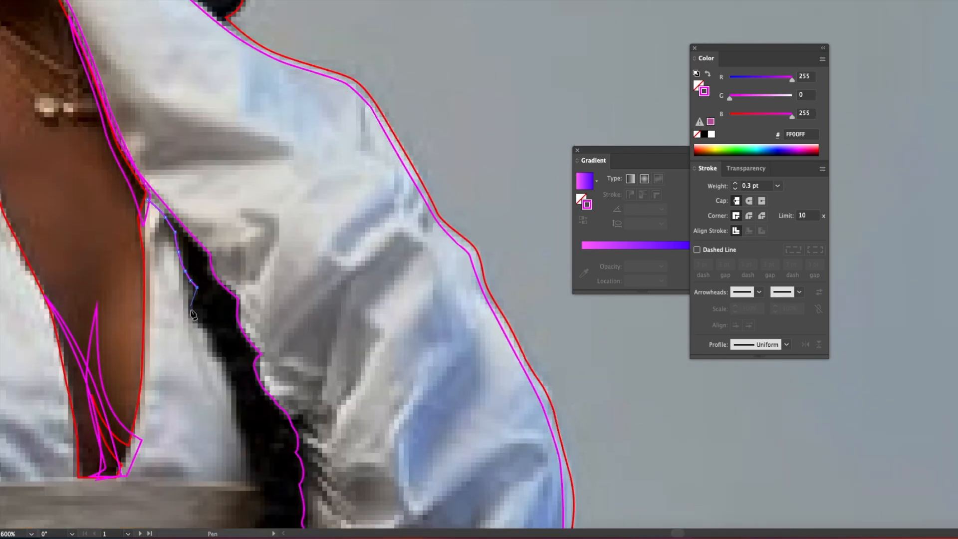
pyautogui.scroll(-5, 173, 235)
pyautogui.hscroll(2, 172, 236)
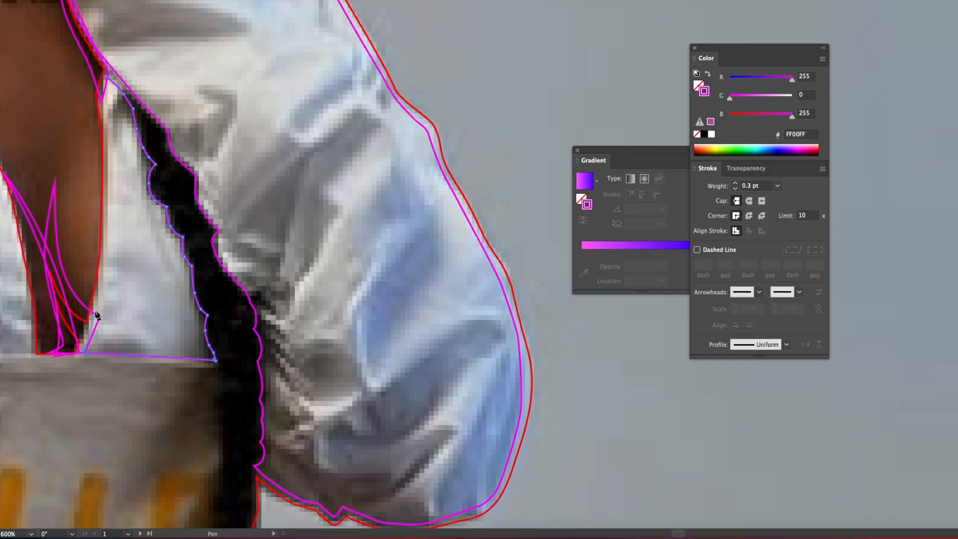
pyautogui.moveTo(106, 112); pyautogui.dragTo(107, 113)
# Step: Trace the opposite front panel's inner edge down along the neckline from the base of the neck
pyautogui.hscroll(-12, 239, 199)
pyautogui.scroll(10, 245, 244)
pyautogui.click(211, 159)
pyautogui.moveTo(258, 203); pyautogui.dragTo(274, 221)
pyautogui.scroll(-6, 347, 416)
pyautogui.hscroll(3, 348, 417)
pyautogui.moveTo(298, 295); pyautogui.dragTo(304, 311)
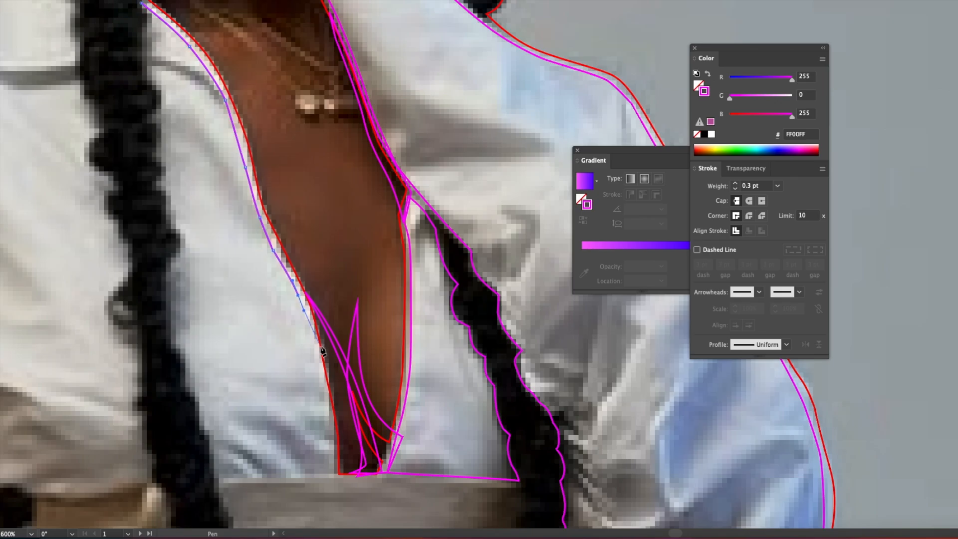
# Step: Trace that front panel's other edge up along the long front braid and close the shape at the neck
pyautogui.scroll(4, 220, 444)
pyautogui.hscroll(-2, 219, 444)
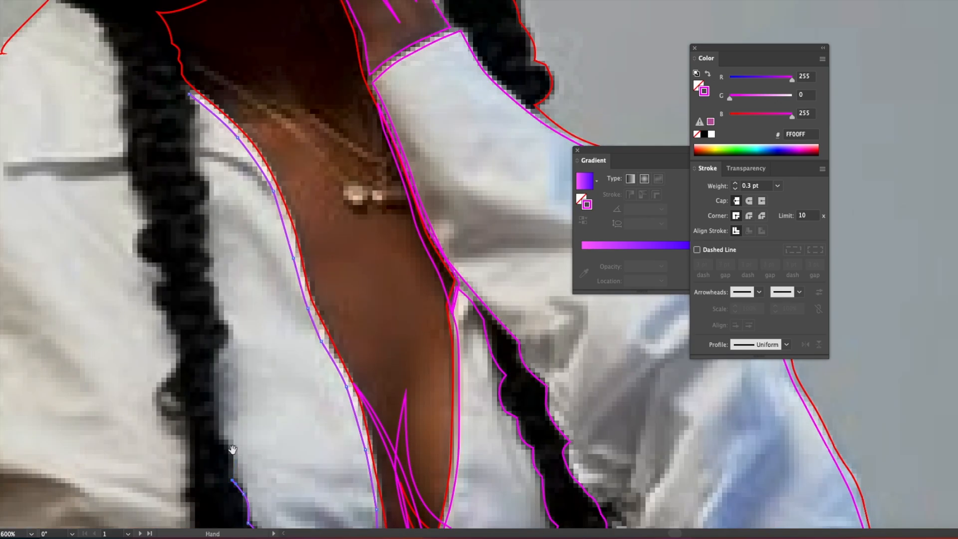
pyautogui.scroll(2, 215, 362)
pyautogui.hscroll(-2, 216, 362)
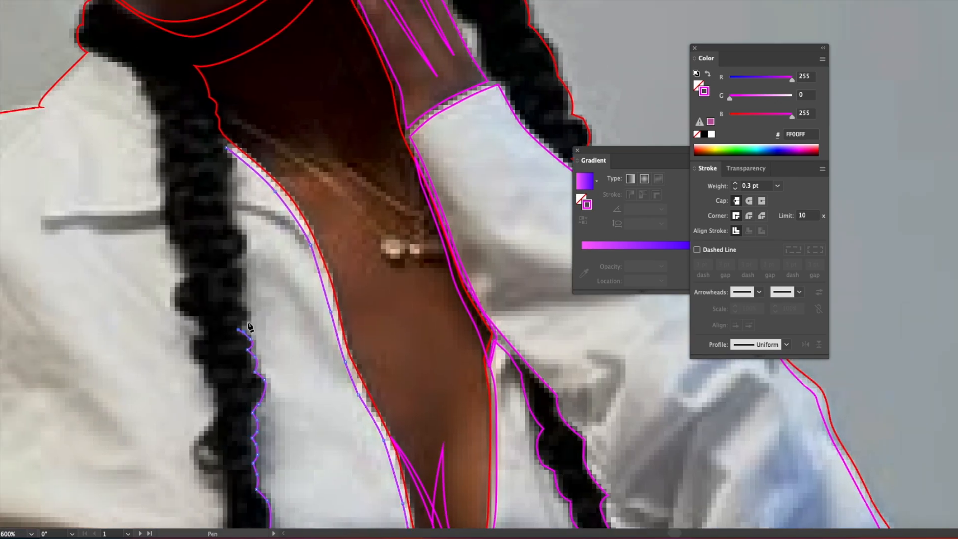
pyautogui.click(241, 299)
pyautogui.scroll(4, 279, 390)
pyautogui.hscroll(-1, 278, 389)
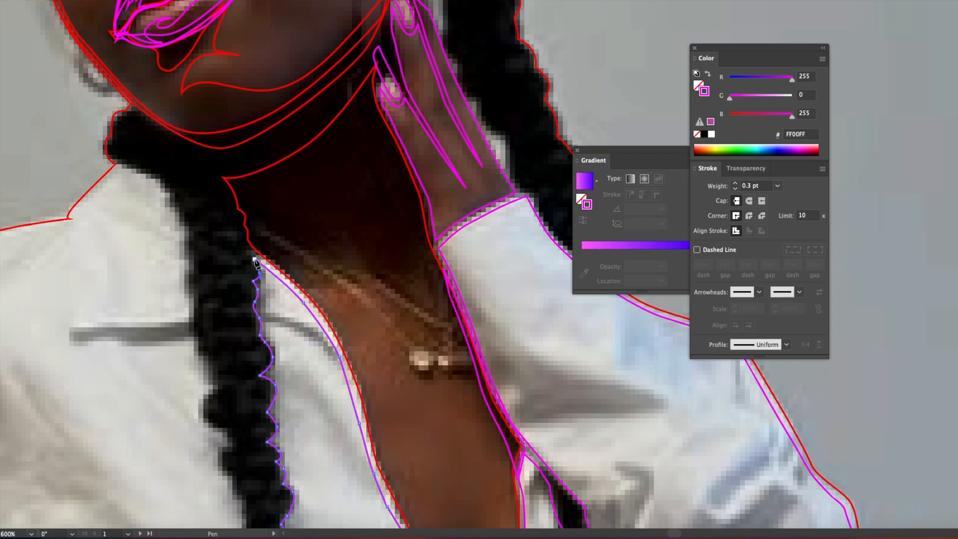
# Step: Start the lowered arm's side of the jacket at the collar and trace down the long braid's outer edge
pyautogui.scroll(3, 237, 246)
pyautogui.hscroll(-4, 237, 245)
pyautogui.scroll(-4, 293, 332)
pyautogui.hscroll(2, 293, 331)
pyautogui.click(235, 225)
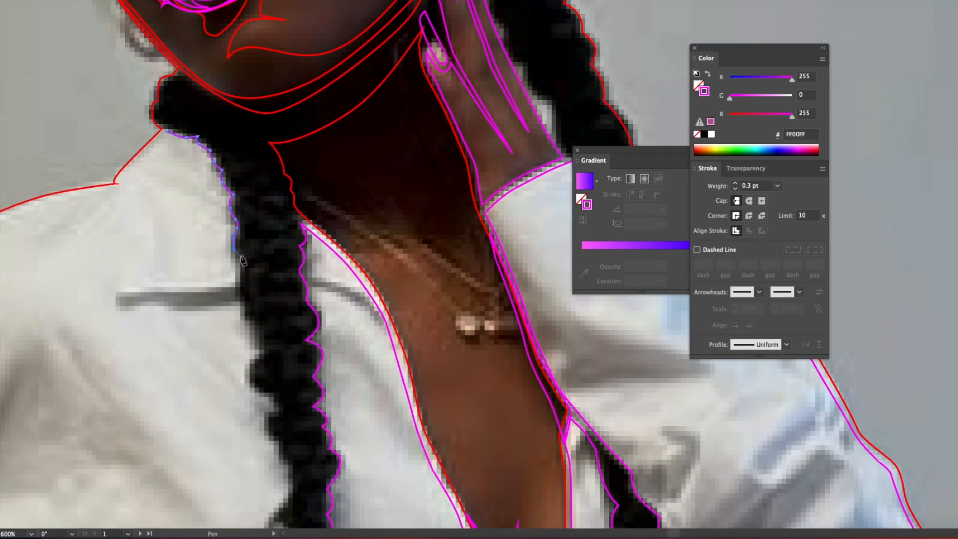
pyautogui.click(233, 245)
pyautogui.click(241, 259)
pyautogui.click(244, 283)
pyautogui.scroll(-3, 244, 300)
pyautogui.hscroll(1, 244, 300)
pyautogui.scroll(-3, 230, 277)
pyautogui.hscroll(1, 230, 277)
pyautogui.click(212, 215)
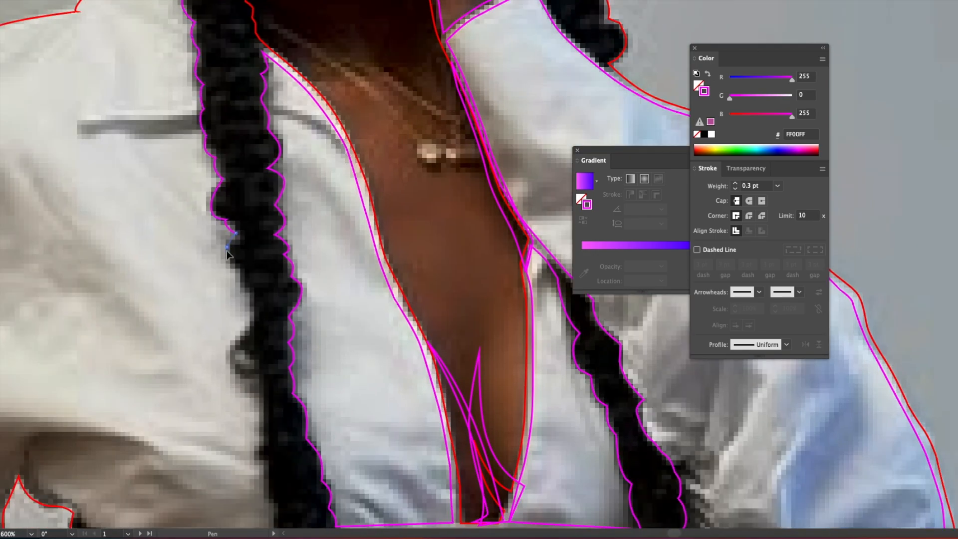
# Step: Continue the jacket outline down the long braid's outer edge, around the loose curl and towards the hem
pyautogui.scroll(-5, 229, 254)
pyautogui.hscroll(1, 229, 253)
pyautogui.click(223, 143)
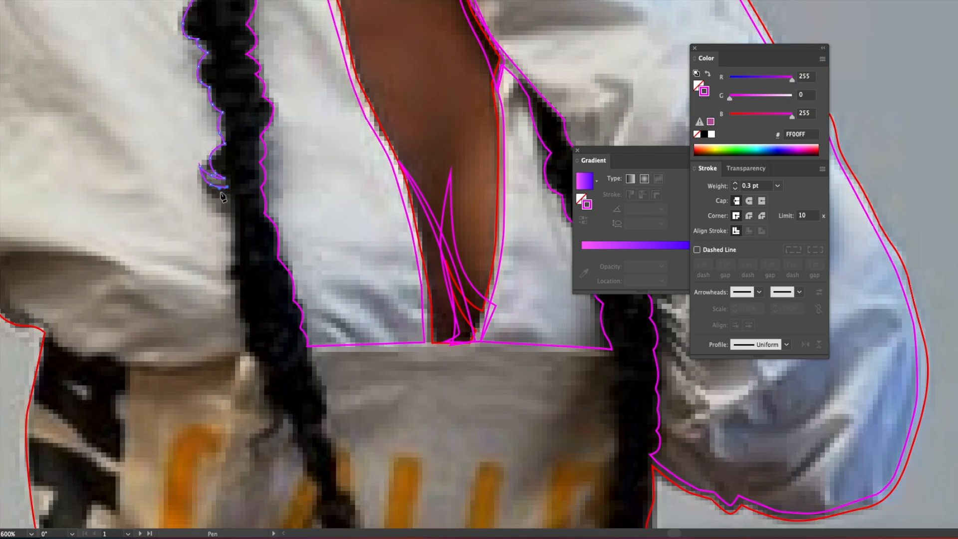
pyautogui.click(233, 220)
pyautogui.scroll(-3, 233, 220)
pyautogui.hscroll(1, 233, 220)
pyautogui.scroll(-4, 207, 202)
pyautogui.hscroll(1, 207, 202)
pyautogui.click(184, 146)
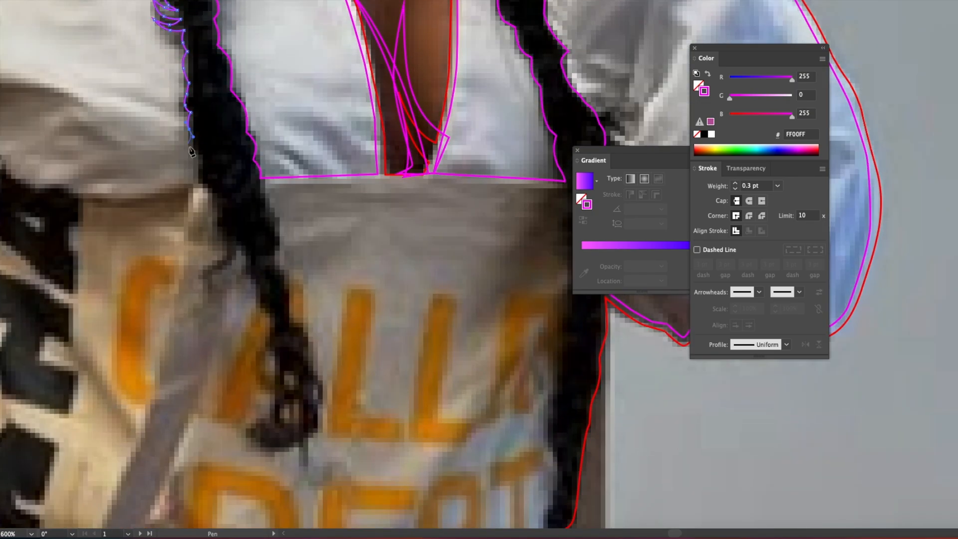
# Step: Trace the jacket's hem, the rounded underarm fold and the upper inner edge of the lowered arm's sleeve
pyautogui.moveTo(72, 140); pyautogui.dragTo(236, 186)
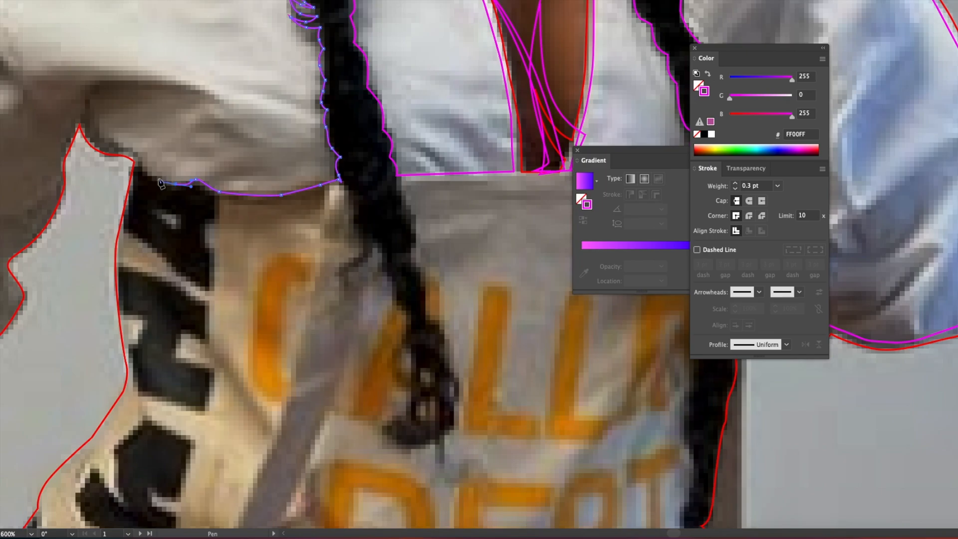
pyautogui.moveTo(82, 107); pyautogui.dragTo(287, 138)
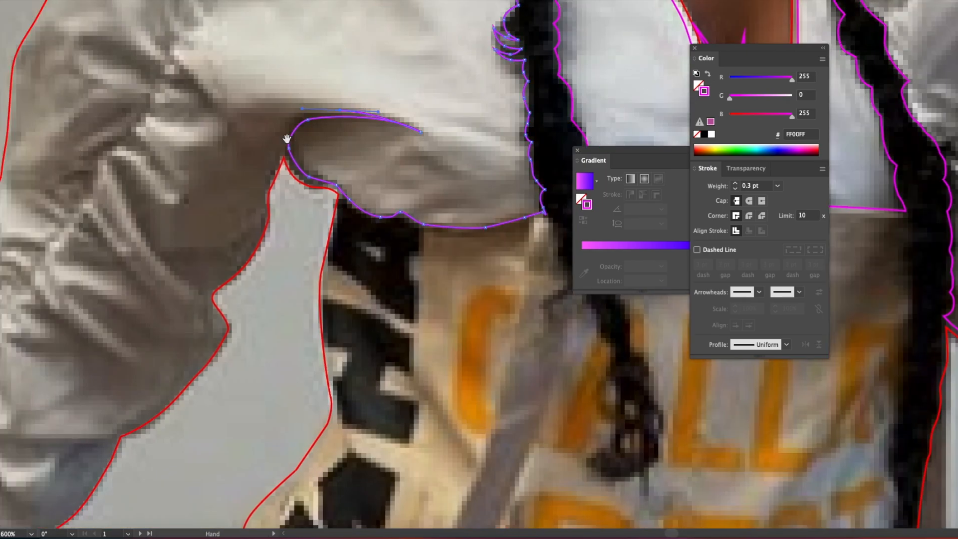
pyautogui.click(260, 196)
pyautogui.click(258, 220)
pyautogui.moveTo(258, 219); pyautogui.dragTo(284, 103)
pyautogui.click(267, 137)
pyautogui.click(232, 191)
pyautogui.click(245, 212)
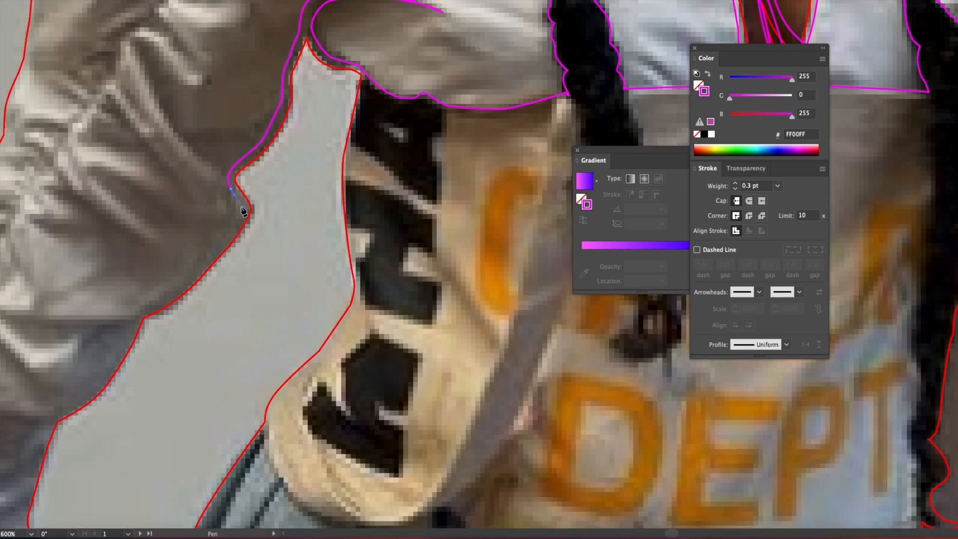
# Step: Trace the lowered sleeve's inner edge down the forearm, following the folds towards the wrist
pyautogui.moveTo(245, 211); pyautogui.dragTo(325, 135)
pyautogui.moveTo(307, 164); pyautogui.dragTo(303, 172)
pyautogui.moveTo(223, 243); pyautogui.dragTo(268, 171)
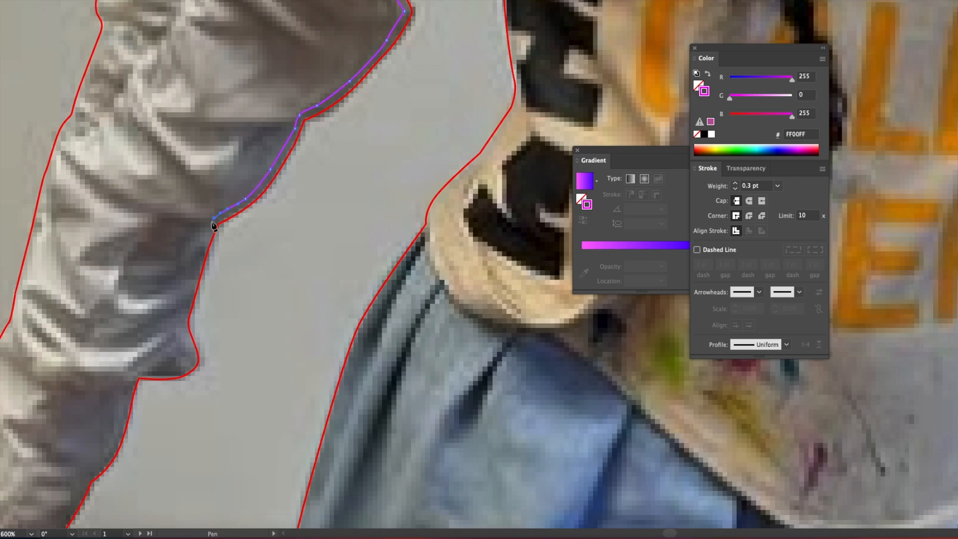
pyautogui.click(210, 225)
pyautogui.moveTo(204, 245); pyautogui.dragTo(268, 134)
pyautogui.moveTo(260, 153); pyautogui.dragTo(257, 161)
pyautogui.click(195, 259)
pyautogui.moveTo(195, 262); pyautogui.dragTo(228, 162)
pyautogui.moveTo(216, 212); pyautogui.dragTo(213, 222)
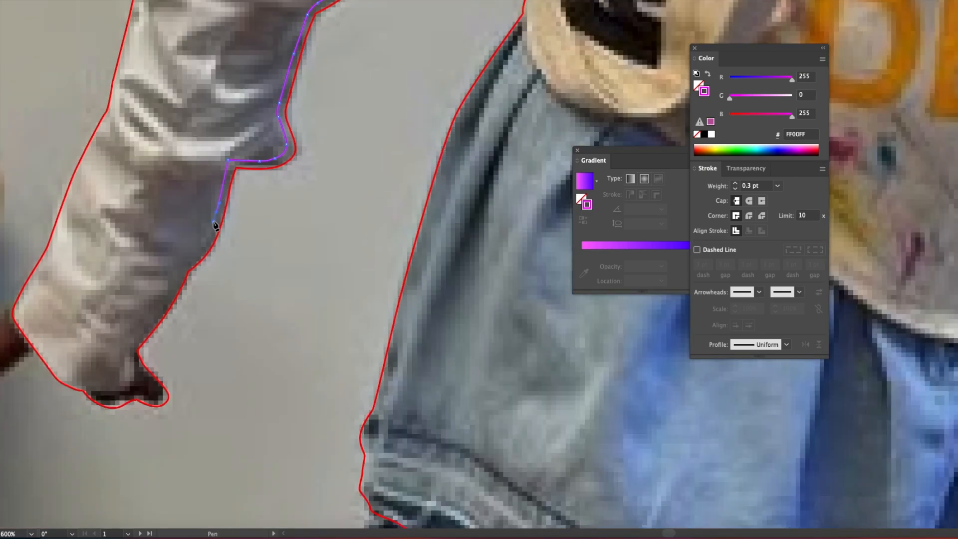
# Step: Trace the lowered sleeve's outer edge upward from the cuff along the forearm
pyautogui.click(20, 314)
pyautogui.click(43, 267)
pyautogui.moveTo(73, 241); pyautogui.dragTo(106, 386)
pyautogui.moveTo(111, 328); pyautogui.dragTo(127, 295)
pyautogui.click(146, 259)
pyautogui.moveTo(160, 225); pyautogui.dragTo(144, 352)
pyautogui.moveTo(144, 314); pyautogui.dragTo(152, 290)
pyautogui.click(167, 224)
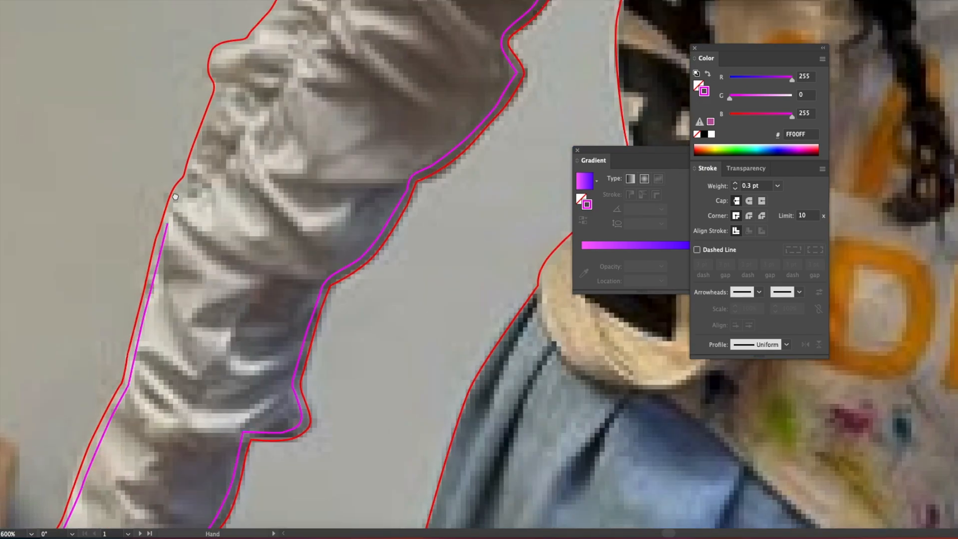
# Step: Continue the lowered sleeve's outer edge up around the bulging fold at the elbow
pyautogui.moveTo(175, 196); pyautogui.dragTo(157, 303)
pyautogui.moveTo(163, 296); pyautogui.dragTo(169, 289)
pyautogui.click(174, 285)
pyautogui.click(183, 255)
pyautogui.click(205, 192)
pyautogui.moveTo(197, 176); pyautogui.dragTo(197, 171)
pyautogui.click(236, 149)
pyautogui.moveTo(254, 132); pyautogui.dragTo(183, 293)
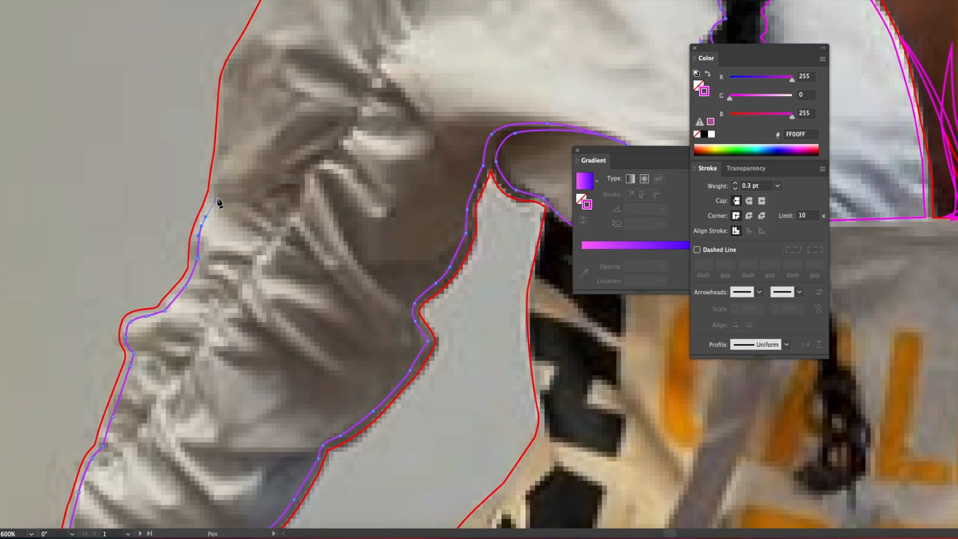
# Step: Trace the sleeve's outer edge along the upper arm up to the shoulder seam
pyautogui.click(217, 199)
pyautogui.moveTo(253, 170); pyautogui.dragTo(246, 274)
pyautogui.click(216, 273)
pyautogui.moveTo(223, 199); pyautogui.dragTo(227, 182)
pyautogui.moveTo(279, 115); pyautogui.dragTo(250, 354)
pyautogui.moveTo(292, 278); pyautogui.dragTo(298, 269)
pyautogui.moveTo(317, 238); pyautogui.dragTo(321, 232)
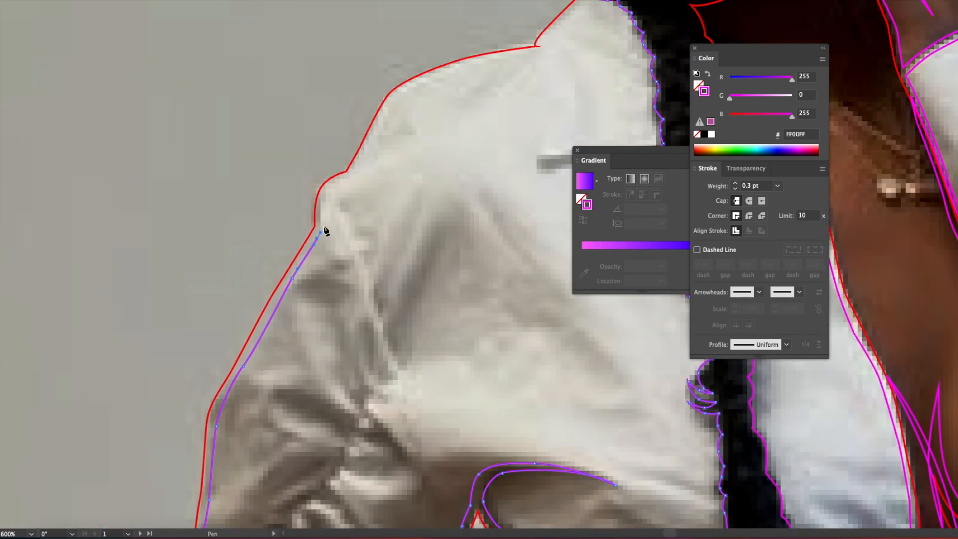
# Step: Trace the shoulder with its long narrow fold and close the jacket outline at the collar
pyautogui.click(341, 199)
pyautogui.click(333, 188)
pyautogui.click(354, 175)
pyautogui.moveTo(364, 163); pyautogui.dragTo(312, 266)
pyautogui.click(333, 221)
pyautogui.moveTo(359, 189); pyautogui.dragTo(370, 188)
pyautogui.click(415, 170)
pyautogui.moveTo(462, 158); pyautogui.dragTo(472, 160)
pyautogui.click(501, 179)
pyautogui.moveTo(510, 255); pyautogui.dragTo(357, 188)
# Step: Trace the jacket collar's narrow lower fold on both sides of the hanging braid with the Pen tool
pyautogui.click(430, 263)
pyautogui.moveTo(370, 271); pyautogui.dragTo(328, 272)
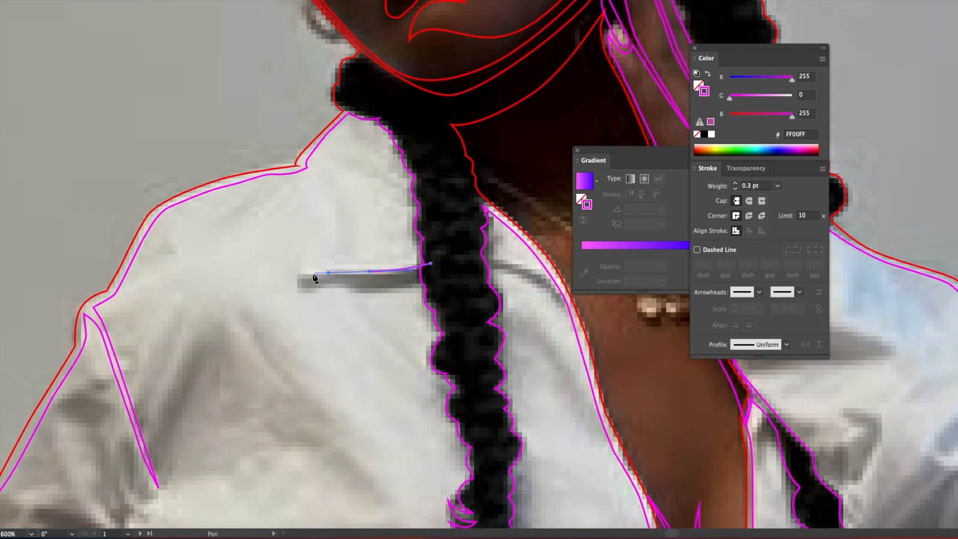
pyautogui.click(431, 263)
pyautogui.moveTo(439, 266); pyautogui.dragTo(325, 243)
pyautogui.click(365, 249)
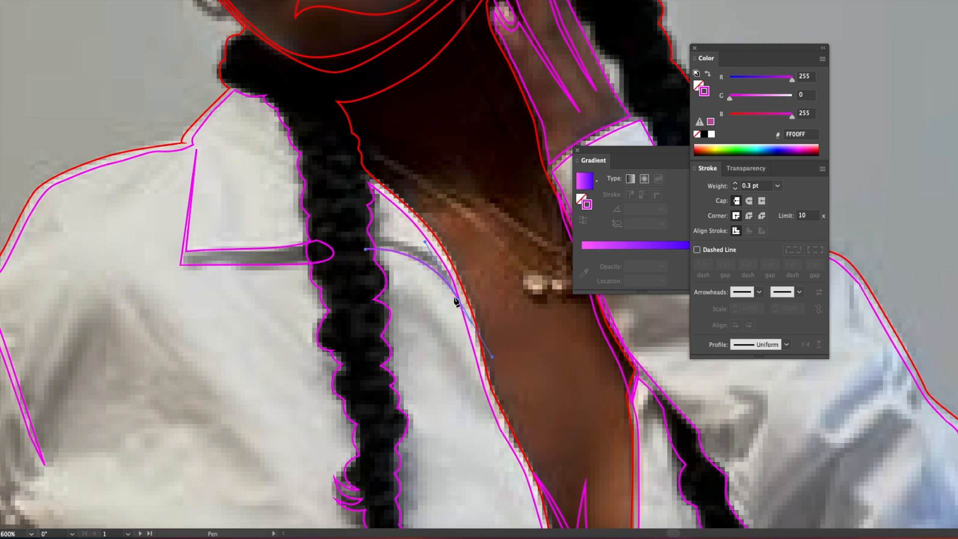
pyautogui.moveTo(736, 400); pyautogui.dragTo(637, 370)
# Step: Select all outlines sharing the magenta jacket path's fill and stroke, and extend the selection to the red linework
pyautogui.press('super+minus')
pyautogui.press('super+minus')
pyautogui.press('super+minus')
pyautogui.moveTo(527, 171); pyautogui.dragTo(430, 192)
pyautogui.press('v')
pyautogui.click(380, 232)
pyautogui.click(186, 1)
pyautogui.moveTo(239, 104)
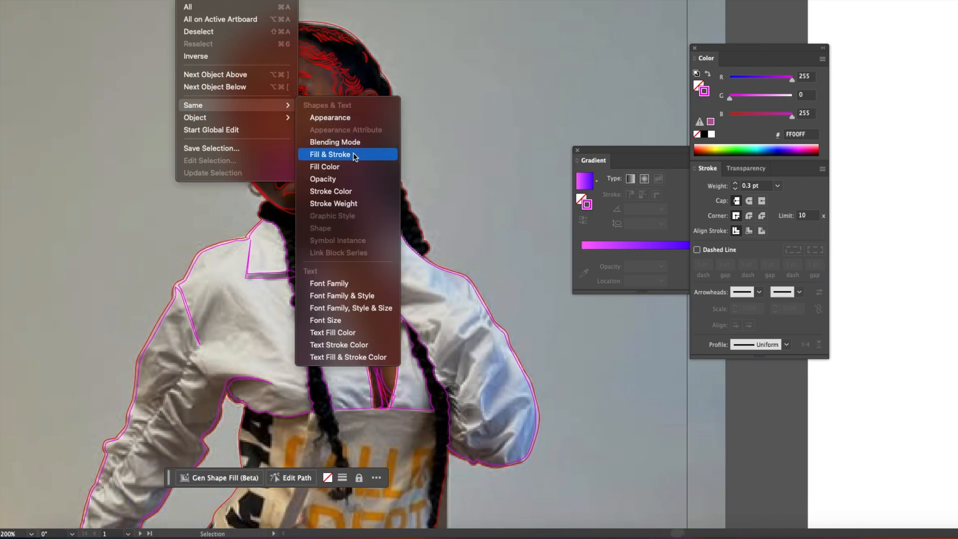
pyautogui.click(353, 155)
pyautogui.keyDown('shift'); pyautogui.click(289, 102); pyautogui.keyUp('shift')
# Step: Copy the selected outlines and paste them onto the second artboard over the filled illustration
pyautogui.press('super+c')
pyautogui.moveTo(656, 143); pyautogui.dragTo(88, 142)
pyautogui.moveTo(624, 117); pyautogui.dragTo(119, 190)
pyautogui.press('super+v')
pyautogui.click(405, 150)
pyautogui.press('super+z')
pyautogui.press('super+v')
pyautogui.moveTo(485, 179); pyautogui.dragTo(223, 348)
# Step: Align the pasted linework with the existing eye paths in outline view, restore the preview and deselect everything
pyautogui.keyDown('super'); pyautogui.click(263, 176); pyautogui.keyUp('super')
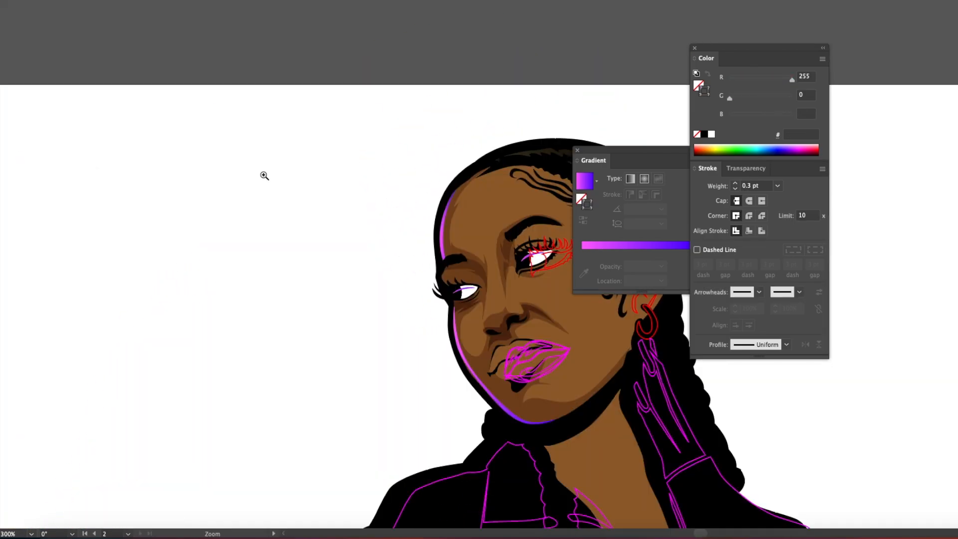
pyautogui.keyDown('super'); pyautogui.click(547, 264); pyautogui.keyUp('super')
pyautogui.keyDown('super'); pyautogui.click(547, 264); pyautogui.keyUp('super')
pyautogui.keyDown('super'); pyautogui.click(400, 330); pyautogui.keyUp('super')
pyautogui.moveTo(400, 319); pyautogui.dragTo(127, 310)
pyautogui.press('super+y')
pyautogui.moveTo(278, 332); pyautogui.dragTo(235, 327)
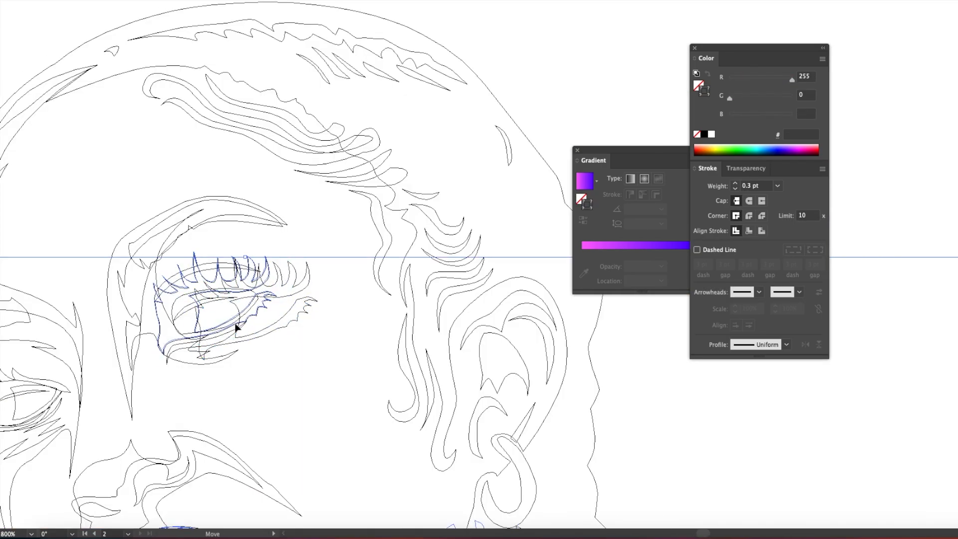
pyautogui.press('super+y')
pyautogui.press('super+shift+a')
pyautogui.press('super+0')
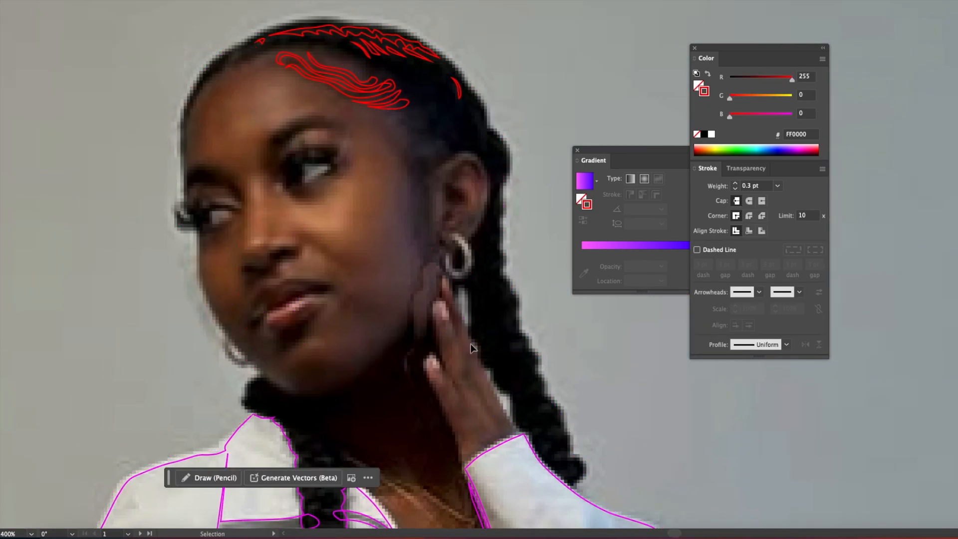
# Step: Create small crimson and brown 793C30 lip colour swatches from the photo and place them beside the illustrated face
pyautogui.press('m')
pyautogui.moveTo(149, 287)
pyautogui.mouseDown()
pyautogui.moveTo(167, 309)
pyautogui.moveTo(158, 289)
pyautogui.mouseUp()
pyautogui.press('i')
pyautogui.click(266, 327)
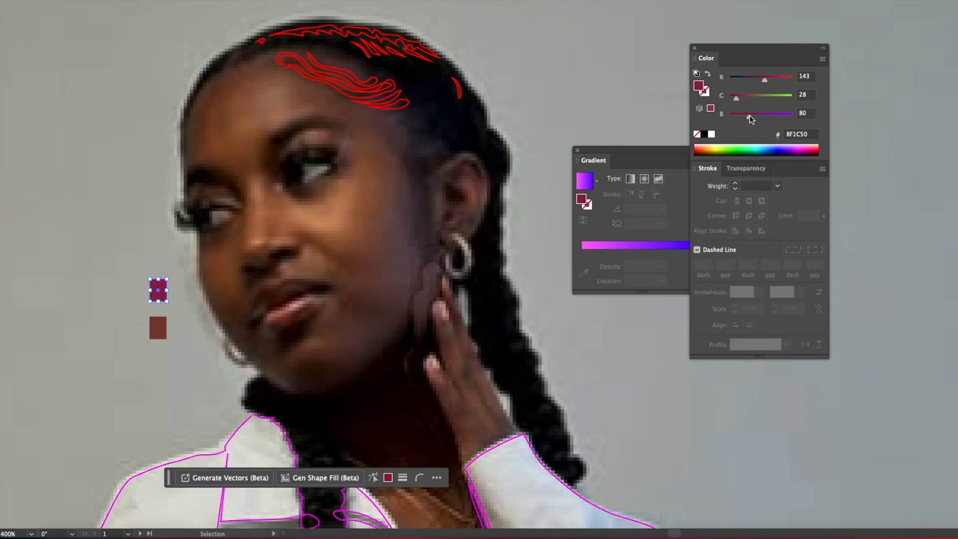
pyautogui.moveTo(158, 290); pyautogui.dragTo(324, 317)
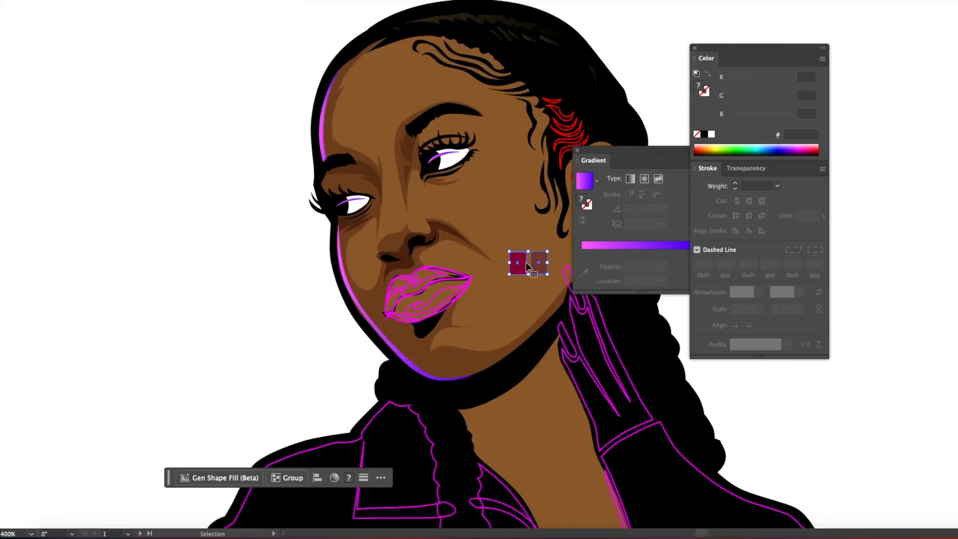
pyautogui.moveTo(524, 262); pyautogui.dragTo(237, 315)
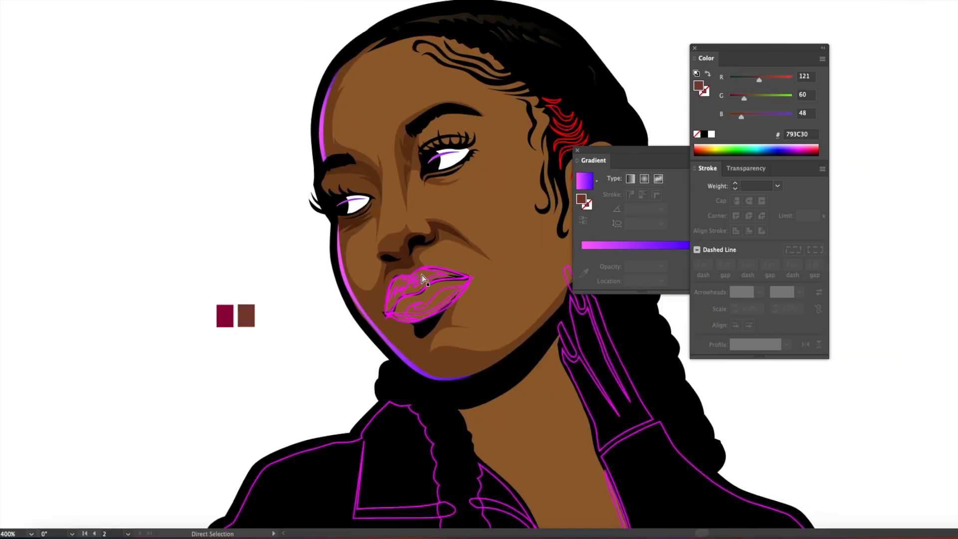
# Step: Fill the upper lip with the crimson swatch colour and its shadow shape with the brown swatch colour
pyautogui.click(421, 276)
pyautogui.press('i')
pyautogui.click(225, 317)
pyautogui.press('v')
pyautogui.click(441, 281)
pyautogui.press('i')
pyautogui.click(252, 319)
# Step: Set the upper lip's shadow shape to Multiply blending and brighten its fill to B15A30
pyautogui.click(745, 168)
pyautogui.click(720, 186)
pyautogui.click(728, 238)
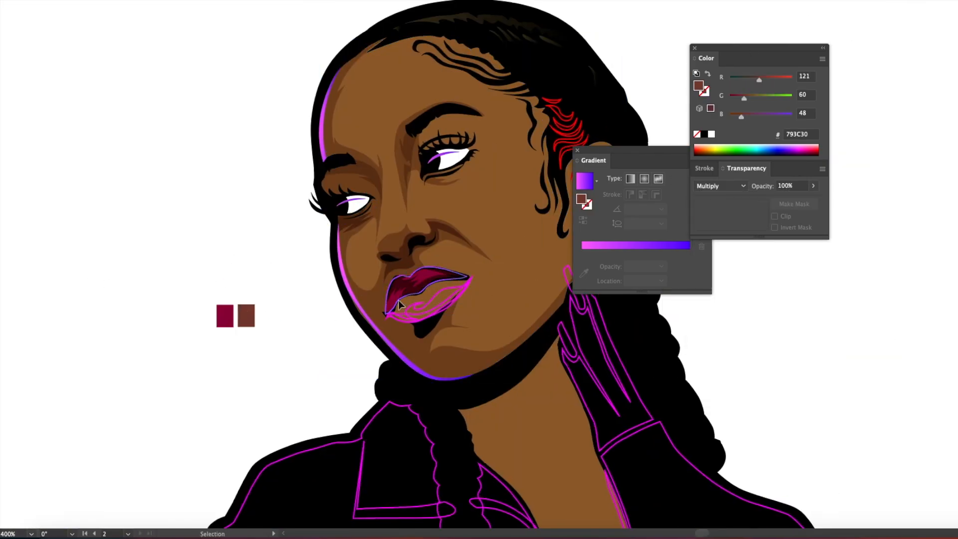
pyautogui.moveTo(759, 78); pyautogui.dragTo(773, 79)
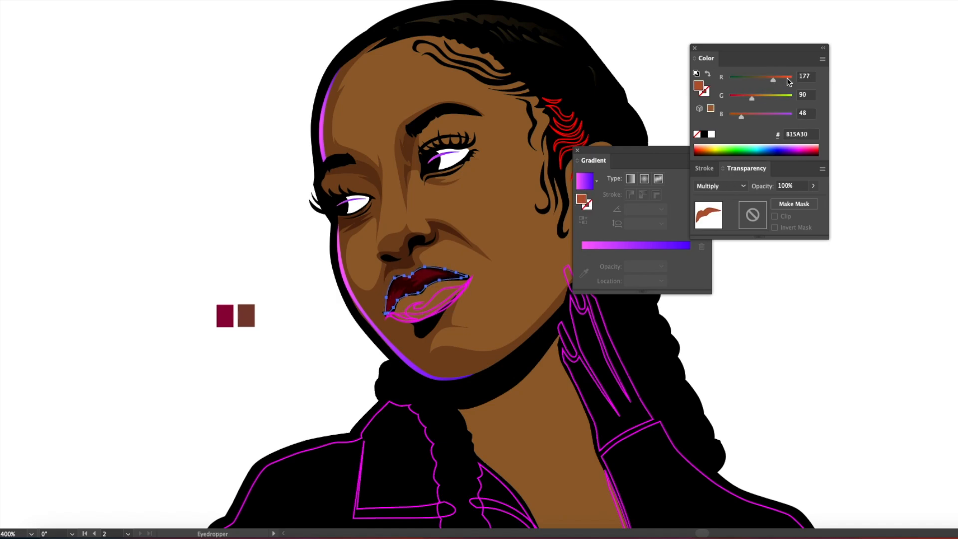
pyautogui.moveTo(813, 188); pyautogui.dragTo(794, 199)
pyautogui.click(265, 250)
# Step: Fill the lower lip's inner shape with crimson and its bottom shadow shape with the brown 793C30 swatch colour
pyautogui.press('a')
pyautogui.click(439, 298)
pyautogui.press('i')
pyautogui.click(225, 316)
pyautogui.keyDown('super'); pyautogui.click(191, 237); pyautogui.keyUp('super')
pyautogui.keyDown('super'); pyautogui.click(444, 304); pyautogui.keyUp('super')
pyautogui.click(240, 307)
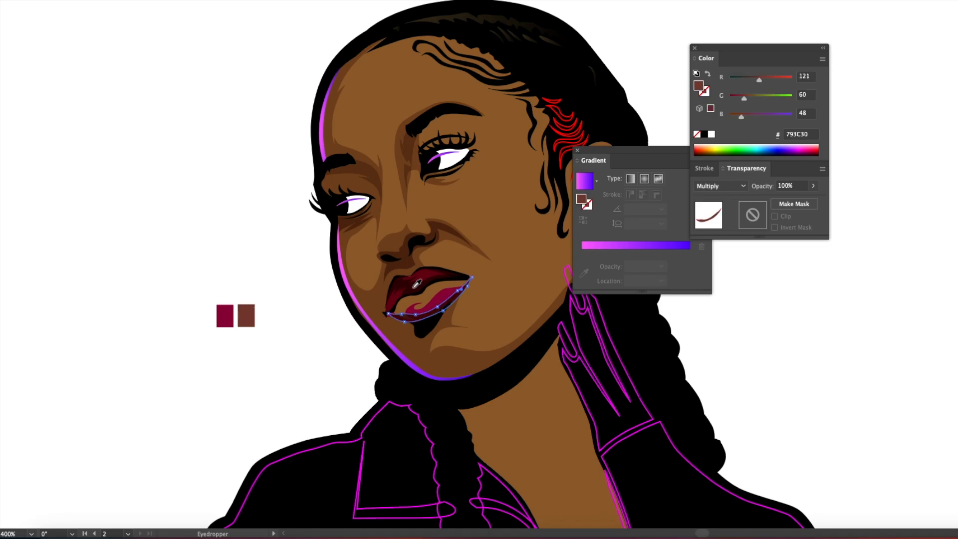
# Step: Draw a shape with the Pen tool to cover the skin-coloured gap in the lower lip
pyautogui.press('p')
pyautogui.click(467, 281)
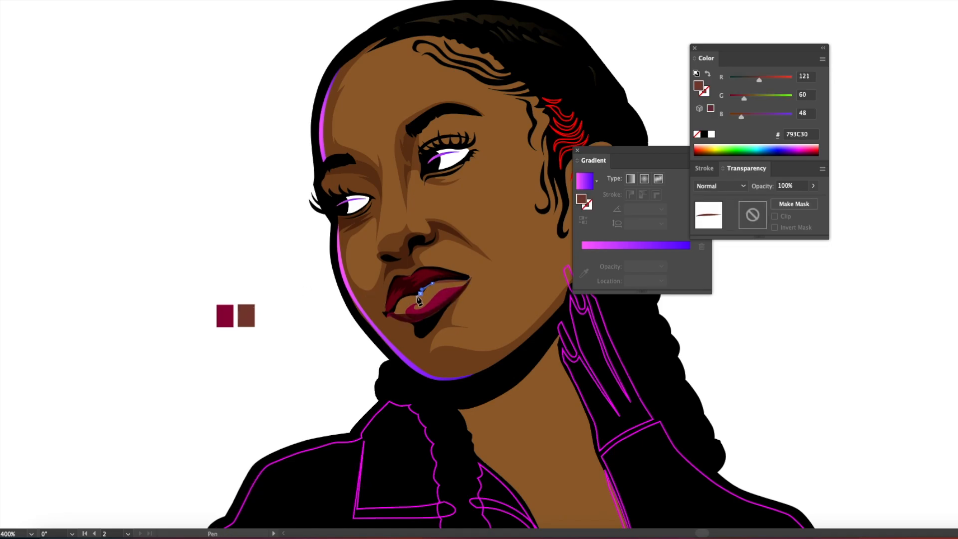
pyautogui.press('super+shift+a')
pyautogui.click(444, 285)
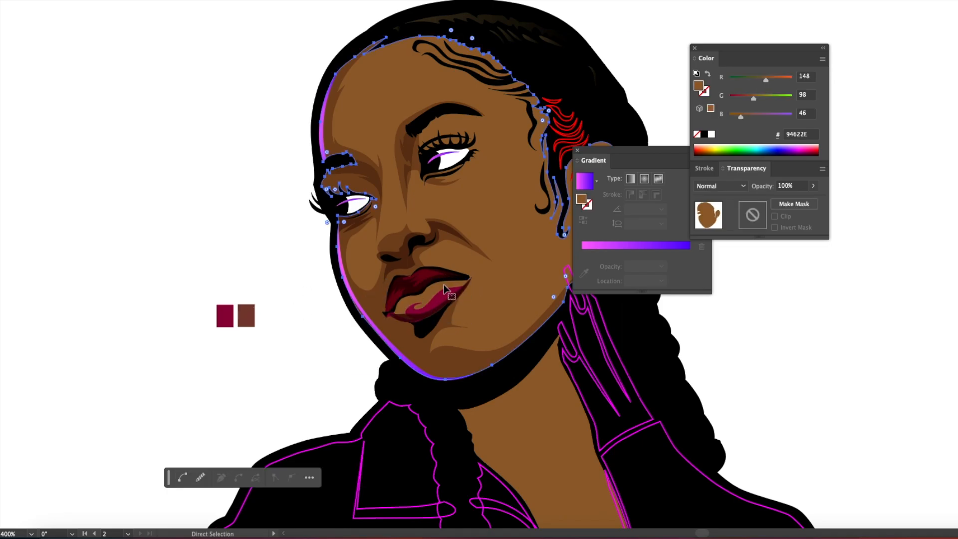
pyautogui.click(443, 295)
pyautogui.press('super+shift+a')
pyautogui.keyDown('alt'); pyautogui.click(430, 300); pyautogui.keyUp('alt')
pyautogui.keyDown('alt'); pyautogui.click(431, 299); pyautogui.keyUp('alt')
pyautogui.keyDown('alt'); pyautogui.click(431, 299); pyautogui.keyUp('alt')
# Step: Fill the lower lip's base and shading shapes with the lip swatch colours so no skin shows between them
pyautogui.moveTo(120, 188); pyautogui.dragTo(293, 257)
pyautogui.moveTo(649, 319); pyautogui.dragTo(116, 344)
pyautogui.click(295, 305)
pyautogui.press('super+shift+a')
pyautogui.click(285, 319)
pyautogui.click(252, 317)
pyautogui.moveTo(285, 330); pyautogui.dragTo(118, 352)
pyautogui.click(332, 297)
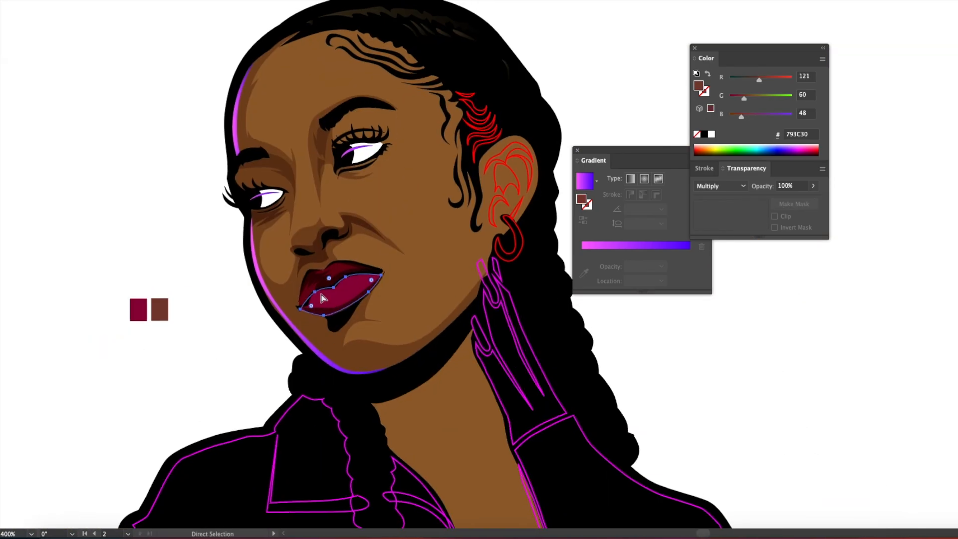
# Step: Darken the upper lip's fill to 6F0038 and delete the surplus shape on it
pyautogui.moveTo(766, 80)
pyautogui.mouseDown()
pyautogui.moveTo(775, 79)
pyautogui.moveTo(756, 80)
pyautogui.mouseUp()
pyautogui.click(338, 272)
pyautogui.press('Delete')
pyautogui.click(338, 270)
# Step: Trace along the lower lip's bottom edge from one mouth corner toward the other with the Pen tool
pyautogui.press('super+shift+a')
pyautogui.press('p')
pyautogui.click(349, 310)
pyautogui.click(499, 253)
pyautogui.moveTo(499, 253); pyautogui.dragTo(175, 310)
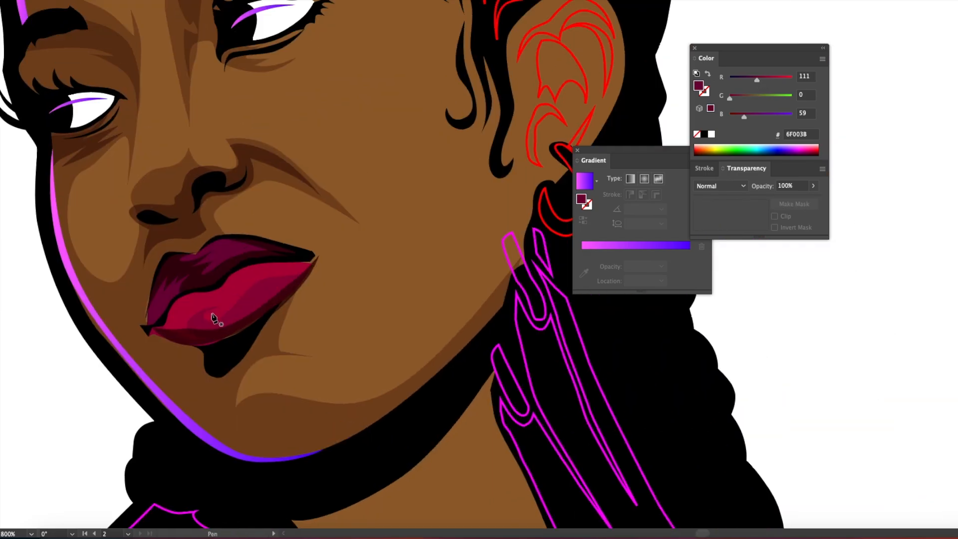
pyautogui.click(152, 328)
pyautogui.moveTo(240, 331); pyautogui.dragTo(270, 314)
pyautogui.click(299, 285)
# Step: Close the lower lip's contour shape back at the starting mouth corner and fill it with black
pyautogui.moveTo(215, 346); pyautogui.dragTo(160, 351)
pyautogui.click(150, 332)
pyautogui.click(149, 336)
pyautogui.click(144, 329)
pyautogui.click(152, 328)
pyautogui.press('i')
pyautogui.click(103, 367)
pyautogui.press('super+shift+a')
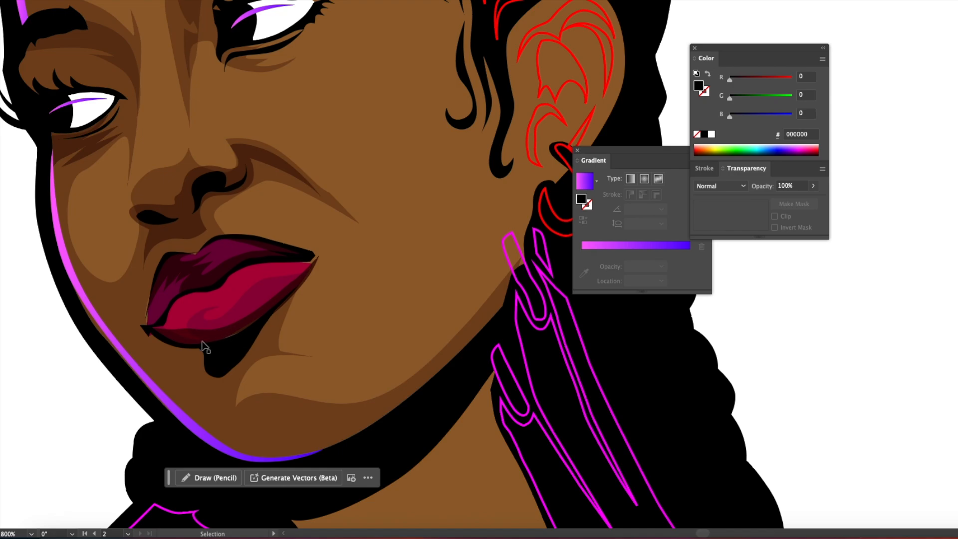
# Step: Draw thin black contour shapes along the upper lip's outer side and around the opposite mouth corner
pyautogui.press('p')
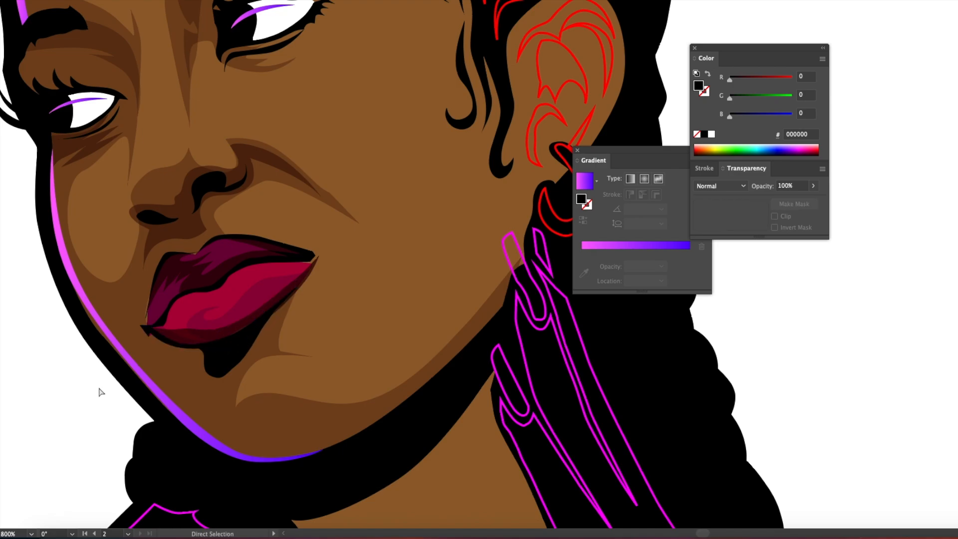
pyautogui.click(157, 274)
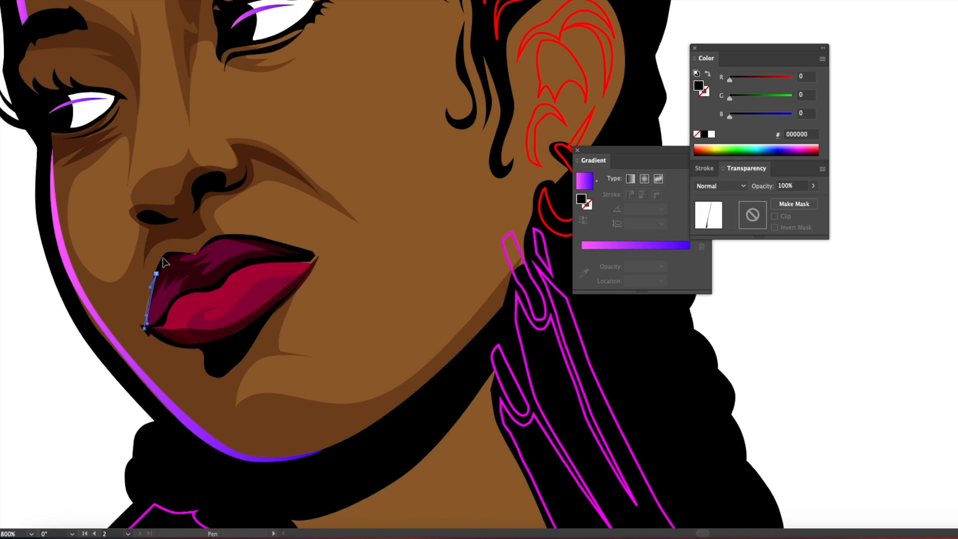
pyautogui.press('super+shift+a')
pyautogui.press('p')
pyautogui.click(298, 248)
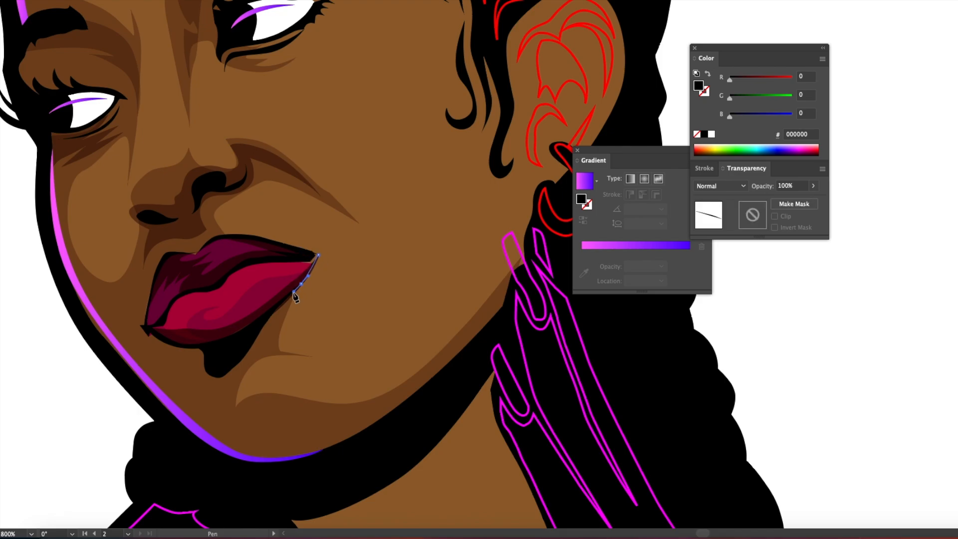
pyautogui.click(304, 263)
pyautogui.click(636, 287)
# Step: Fine-tune the anchor points of the lower lip near the mouth corner
pyautogui.press('v')
pyautogui.click(170, 329)
pyautogui.press('super+shift+a')
pyautogui.press('a')
pyautogui.click(172, 332)
pyautogui.moveTo(193, 331)
pyautogui.mouseDown()
pyautogui.moveTo(206, 330)
pyautogui.moveTo(197, 332)
pyautogui.mouseUp()
pyautogui.moveTo(193, 331); pyautogui.dragTo(191, 330)
pyautogui.press('super+shift+a')
# Step: Fill the jacket body and the raised sleeve with the light grey CDCFC7 sampled from the photo's jacket
pyautogui.press('z')
pyautogui.press('super+minus')
pyautogui.press('super+minus')
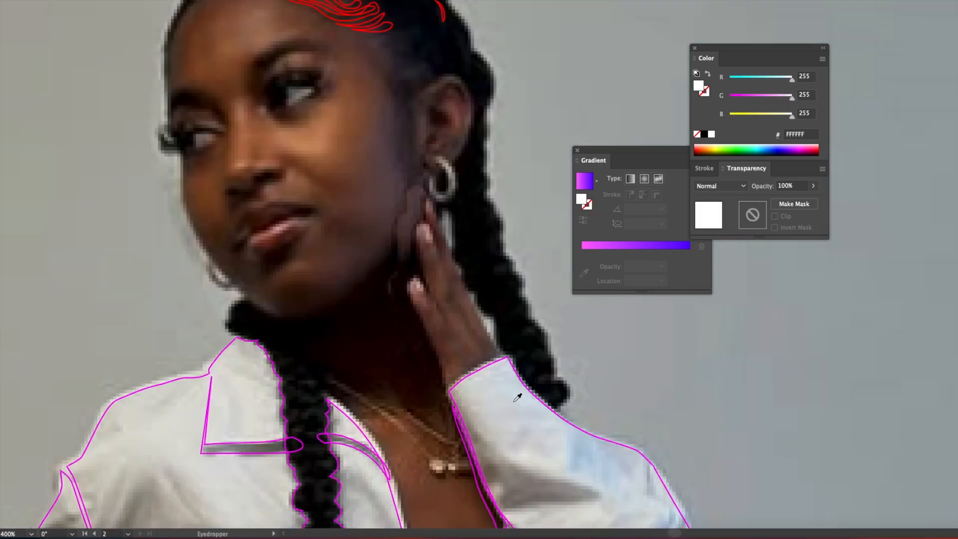
pyautogui.click(178, 400)
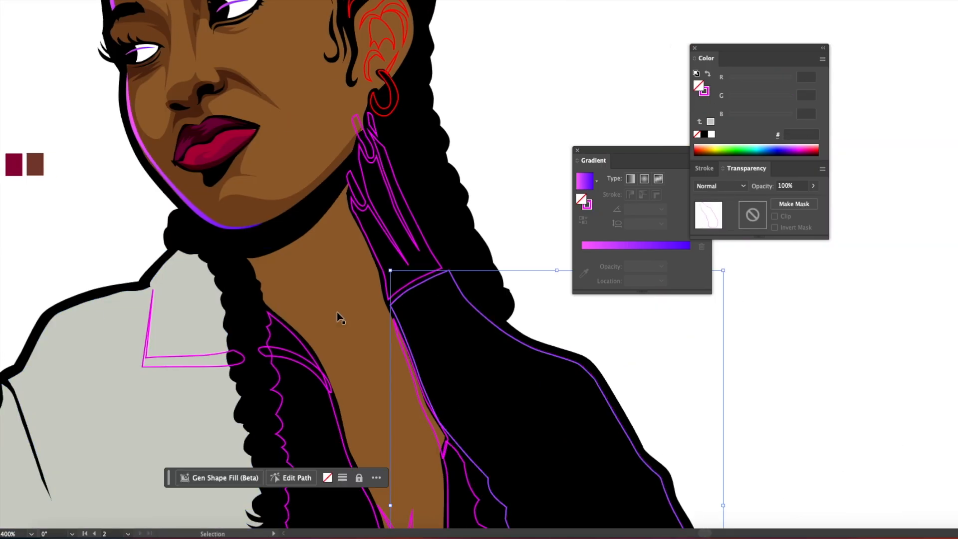
# Step: Fill the collar folds with the braid's black and the front panel beside the braid with the jacket's grey
pyautogui.keyDown('super'); pyautogui.click(196, 360); pyautogui.keyUp('super')
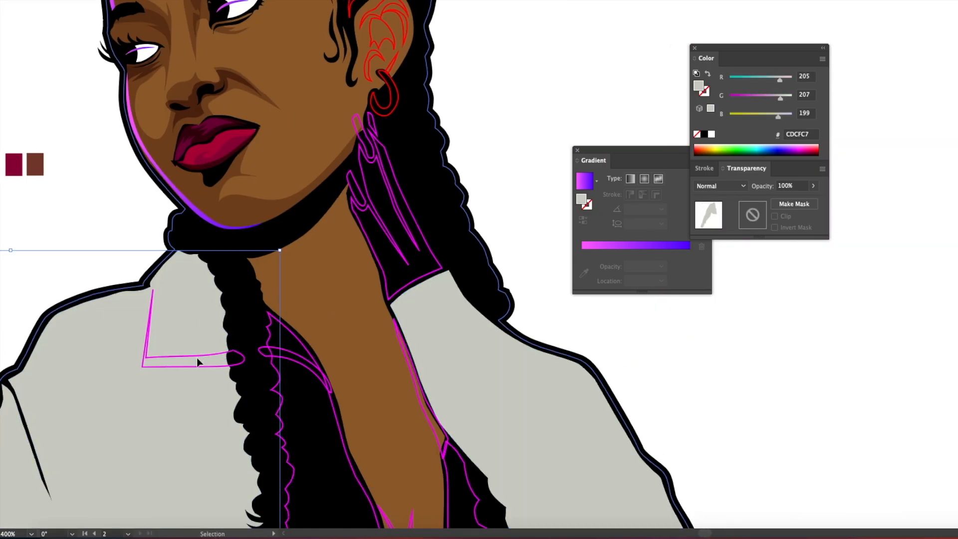
pyautogui.click(246, 321)
pyautogui.keyDown('super'); pyautogui.click(271, 344); pyautogui.keyUp('super')
pyautogui.click(212, 332)
pyautogui.keyDown('super'); pyautogui.click(274, 355); pyautogui.keyUp('super')
pyautogui.click(213, 332)
# Step: Fill the raised hand's shapes with the skin brown 94622E sampled from the illustration
pyautogui.moveTo(350, 364); pyautogui.dragTo(246, 191)
pyautogui.keyDown('super'); pyautogui.click(313, 217); pyautogui.keyUp('super')
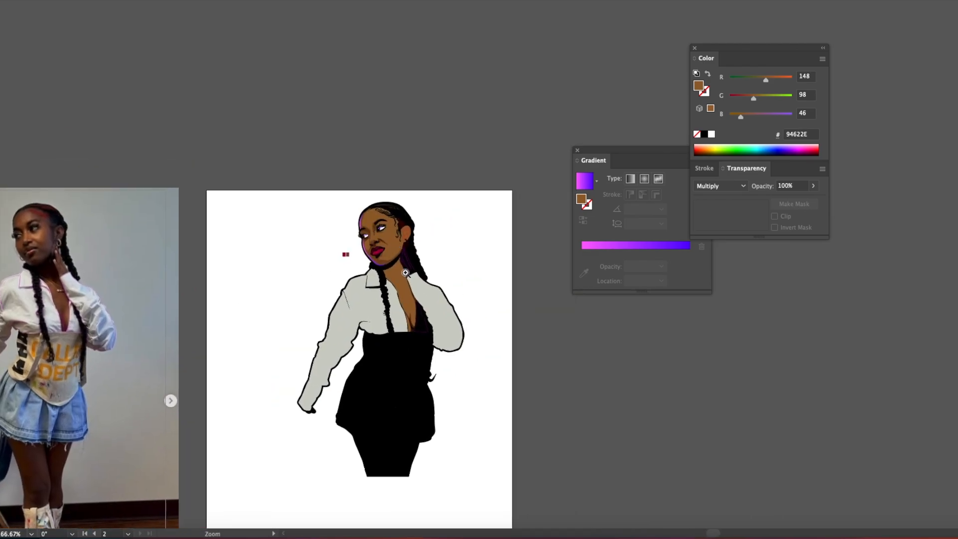
pyautogui.click(383, 221)
pyautogui.moveTo(212, 289)
pyautogui.mouseDown()
pyautogui.moveTo(446, 286)
pyautogui.moveTo(226, 297)
pyautogui.mouseUp()
pyautogui.click(399, 284)
pyautogui.moveTo(400, 284); pyautogui.dragTo(344, 286)
pyautogui.click(382, 295)
pyautogui.click(379, 292)
pyautogui.press('i')
pyautogui.click(359, 299)
# Step: Recolour the remaining unfilled shapes around the fingers and ear with colours sampled from the illustration
pyautogui.keyDown('super'); pyautogui.click(374, 245); pyautogui.keyUp('super')
pyautogui.click(300, 246)
pyautogui.click(301, 250)
pyautogui.keyDown('super'); pyautogui.click(406, 254); pyautogui.keyUp('super')
pyautogui.keyDown('super'); pyautogui.click(370, 272); pyautogui.keyUp('super')
pyautogui.click(372, 267)
pyautogui.keyDown('super'); pyautogui.click(410, 300); pyautogui.keyUp('super')
# Step: Fill the remaining jacket panel beside the open neckline with the jacket grey CDCFC7 and deselect it
pyautogui.keyDown('super'); pyautogui.click(440, 449); pyautogui.keyUp('super')
pyautogui.click(477, 429)
pyautogui.press('super+shift+a')
pyautogui.keyDown('alt'); pyautogui.click(345, 349); pyautogui.keyUp('alt')
pyautogui.moveTo(559, 104); pyautogui.dragTo(228, 277)
pyautogui.press('z')
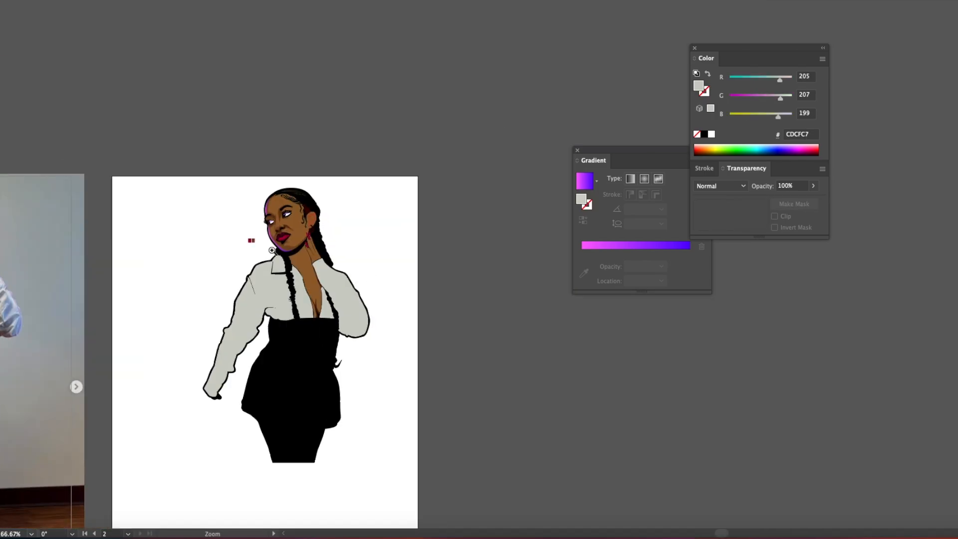
# Step: Fill the hair strand shapes above the ear with the dark hair highlight gradient sampled from the top of the head
pyautogui.click(312, 234)
pyautogui.click(312, 233)
pyautogui.click(612, 227)
pyautogui.click(462, 239)
pyautogui.moveTo(462, 238); pyautogui.dragTo(269, 254)
pyautogui.press('v')
pyautogui.click(237, 255)
pyautogui.keyDown('shift'); pyautogui.click(242, 264); pyautogui.keyUp('shift')
pyautogui.keyDown('shift'); pyautogui.click(244, 287); pyautogui.keyUp('shift')
pyautogui.press('i')
pyautogui.click(167, 191)
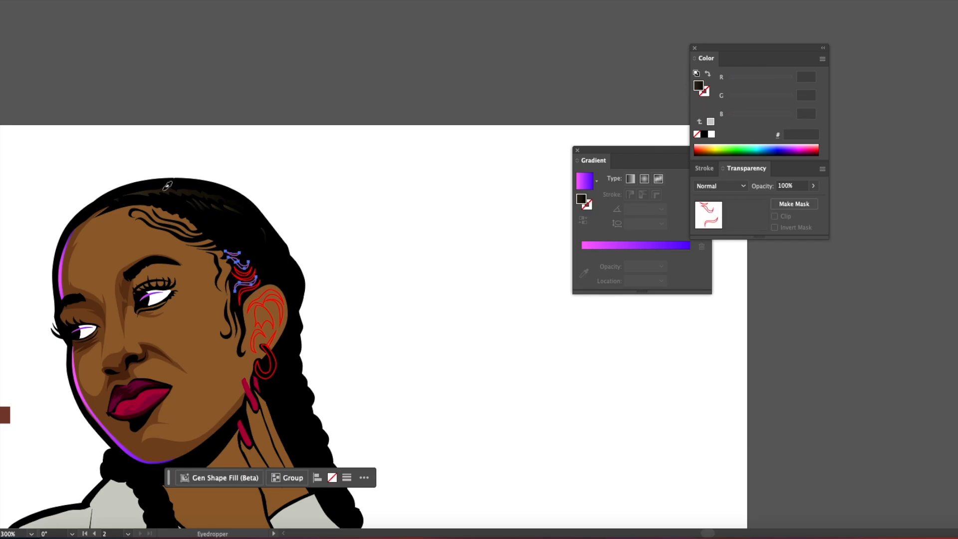
pyautogui.press('super+shift+a')
# Step: Fill the two remaining red strand shapes just above the ear with the same sampled hair gradient and deselect them
pyautogui.press('z')
pyautogui.click(240, 270)
pyautogui.moveTo(289, 205); pyautogui.dragTo(257, 250)
pyautogui.click(283, 286)
pyautogui.keyDown('shift'); pyautogui.click(286, 294); pyautogui.keyUp('shift')
pyautogui.press('i')
pyautogui.click(282, 303)
pyautogui.keyDown('super'); pyautogui.click(299, 312); pyautogui.keyUp('super')
pyautogui.click(282, 304)
pyautogui.press('super+shift+a')
# Step: Trace the lower lip's highlight on the photo with the Pen tool and set its stroke to yellow FFFF00
pyautogui.keyDown('alt'); pyautogui.click(289, 319); pyautogui.keyUp('alt')
pyautogui.moveTo(178, 289); pyautogui.dragTo(604, 303)
pyautogui.click(332, 284)
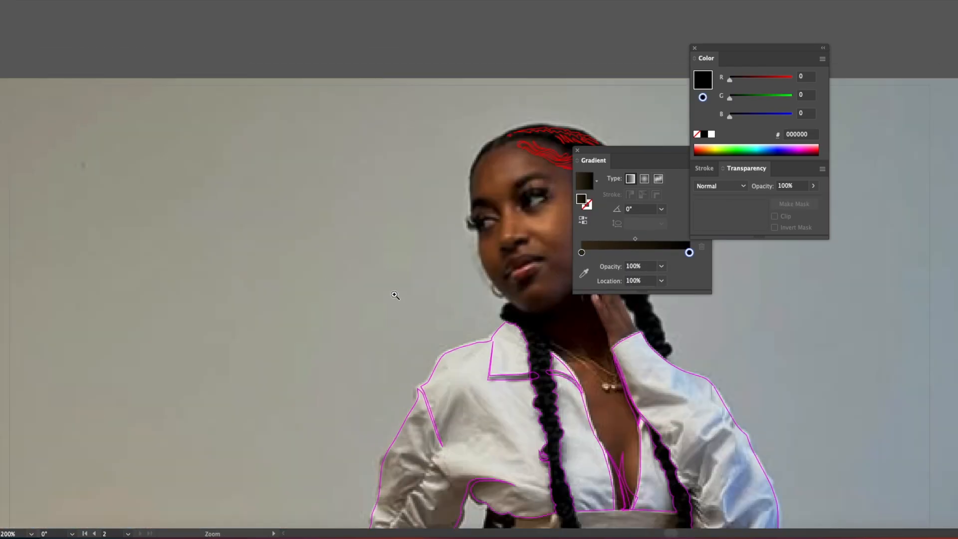
pyautogui.moveTo(448, 285); pyautogui.dragTo(268, 284)
pyautogui.click(268, 284)
pyautogui.click(270, 320)
pyautogui.click(270, 320)
pyautogui.moveTo(431, 277); pyautogui.dragTo(266, 311)
pyautogui.press('p')
pyautogui.keyDown('super'); pyautogui.click(503, 9); pyautogui.keyUp('super')
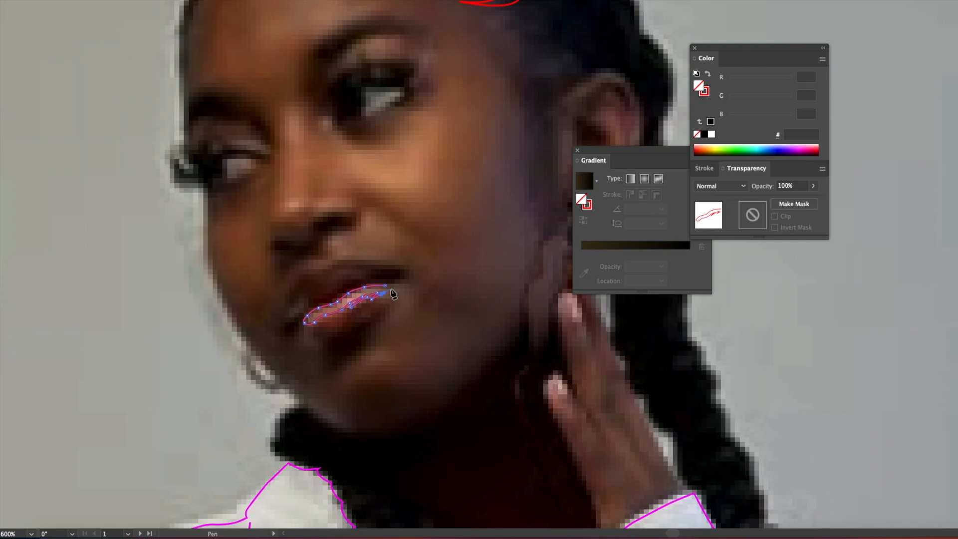
pyautogui.click(791, 96)
# Step: Trace yellow highlight shapes on the upper lip, lip corner, lower lip edge, chin, nose and the far eyelid
pyautogui.click(332, 275)
pyautogui.moveTo(346, 269); pyautogui.dragTo(355, 270)
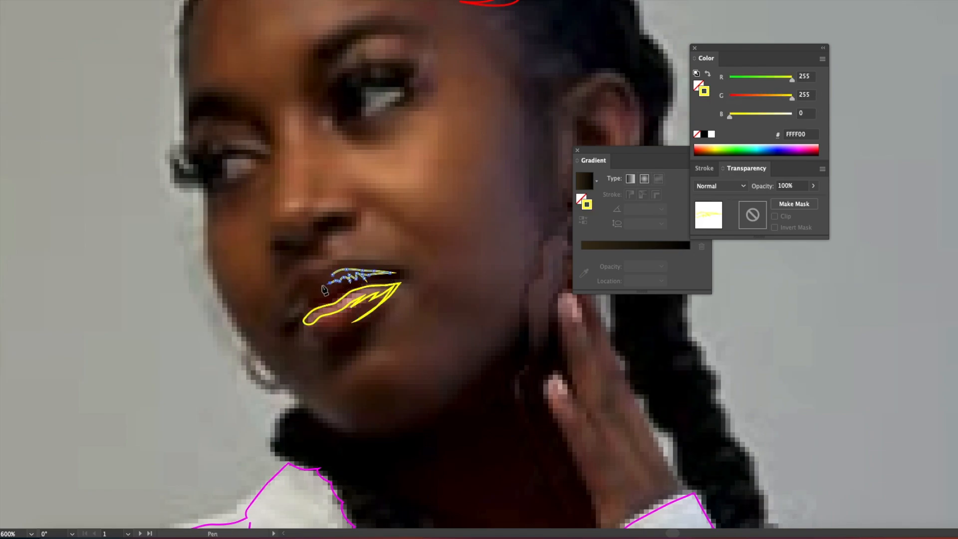
pyautogui.click(332, 275)
pyautogui.moveTo(304, 298); pyautogui.dragTo(303, 307)
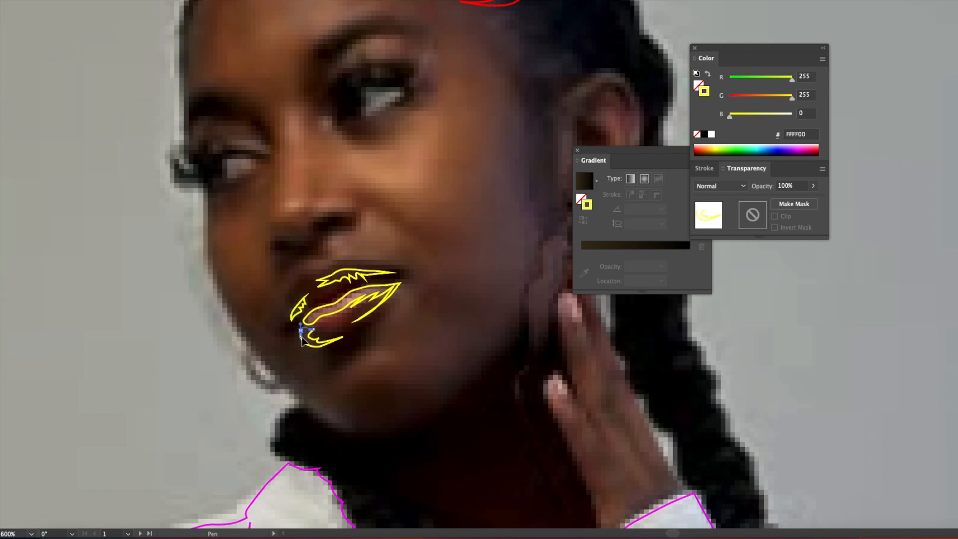
pyautogui.click(302, 331)
pyautogui.click(355, 369)
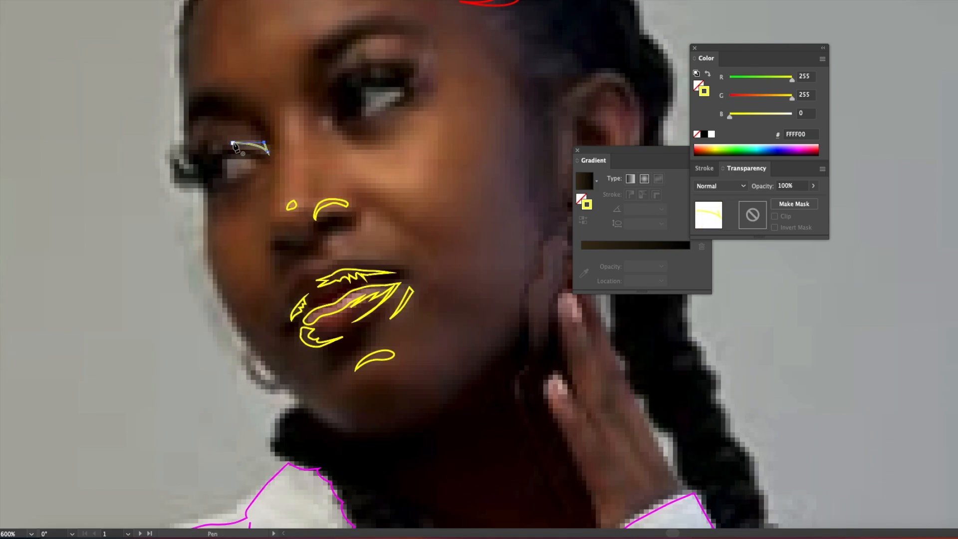
# Step: Trace the yellow eyeshadow shape above the near eye and a small crescent at its inner corner
pyautogui.scroll(2, 350, 52)
pyautogui.hscroll(1, 350, 52)
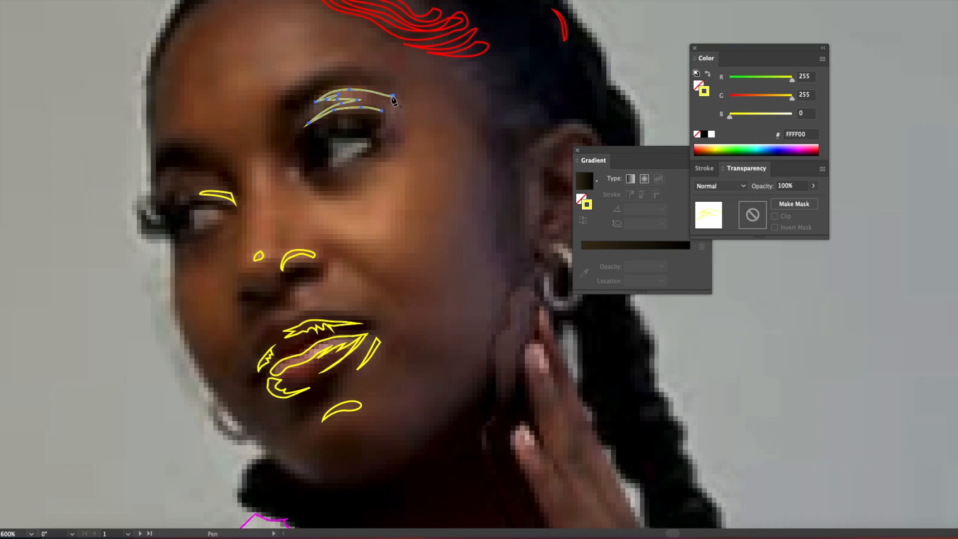
pyautogui.click(395, 113)
pyautogui.click(408, 97)
pyautogui.click(395, 125)
pyautogui.click(381, 143)
pyautogui.click(391, 122)
pyautogui.click(381, 129)
pyautogui.click(298, 166)
pyautogui.scroll(-4, 198, 347)
pyautogui.hscroll(2, 199, 348)
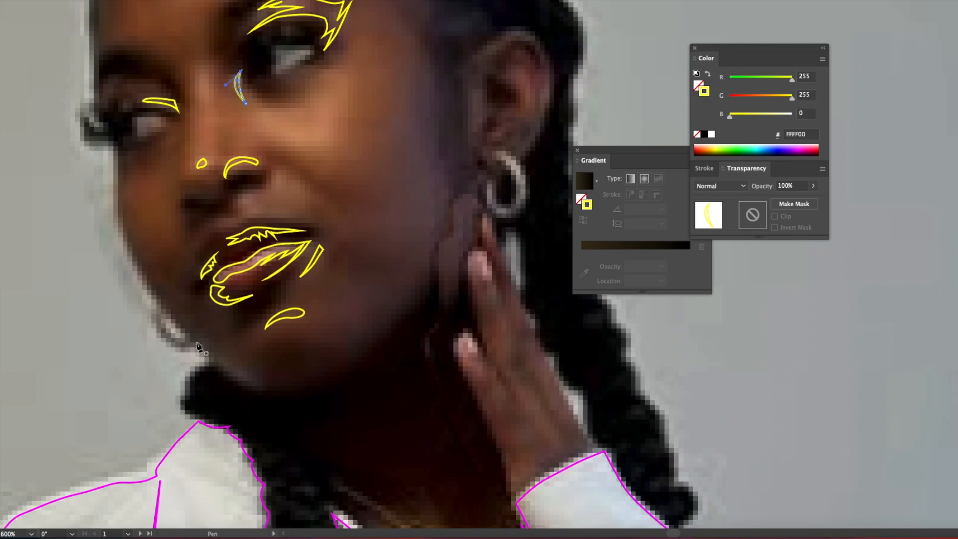
# Step: Select the yellow highlight outlines on the photo and place them over the illustration's face
pyautogui.press('v')
pyautogui.click(147, 285)
pyautogui.scroll(4, 374, 291)
pyautogui.scroll(-3, 391, 179)
pyautogui.keyDown('shift'); pyautogui.click(391, 180); pyautogui.keyUp('shift')
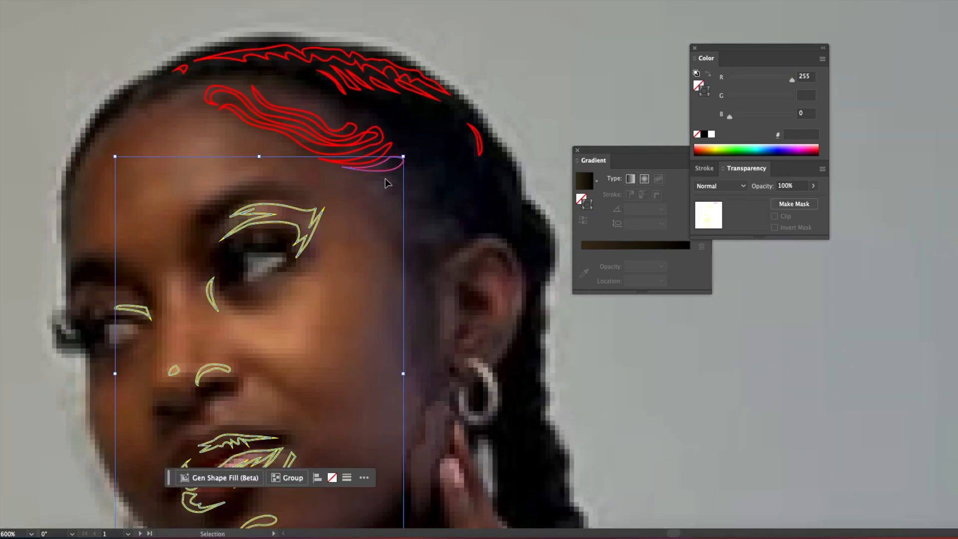
pyautogui.scroll(-3, 291, 318)
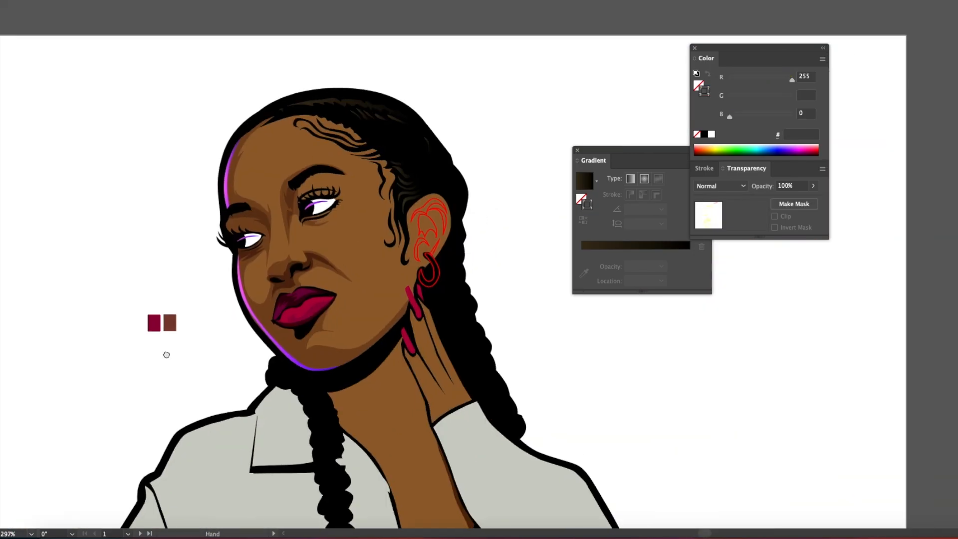
pyautogui.moveTo(166, 354); pyautogui.dragTo(161, 356)
pyautogui.moveTo(499, 260); pyautogui.dragTo(288, 258)
pyautogui.scroll(4, 375, 160)
pyautogui.scroll(5, 363, 284)
pyautogui.moveTo(407, 217); pyautogui.dragTo(459, 220)
# Step: Check the artwork in outline view and delete the stray strand copied to the temple
pyautogui.press('super+y')
pyautogui.press('super+y')
pyautogui.press('super+shift+a')
pyautogui.click(450, 210)
pyautogui.press('Delete')
# Step: Fill the far eyelid and inner eye corner highlights with a pale pinkish tint mixed from a sampled skin tone
pyautogui.click(202, 387)
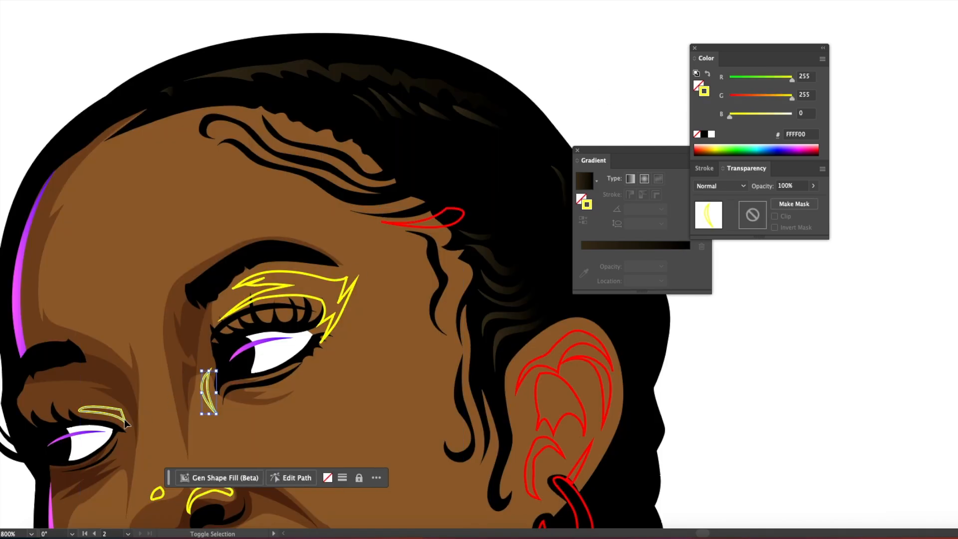
pyautogui.keyDown('shift'); pyautogui.click(120, 410); pyautogui.keyUp('shift')
pyautogui.press('i')
pyautogui.click(362, 417)
pyautogui.moveTo(363, 416); pyautogui.dragTo(314, 348)
pyautogui.click(813, 186)
pyautogui.moveTo(764, 80); pyautogui.dragTo(782, 81)
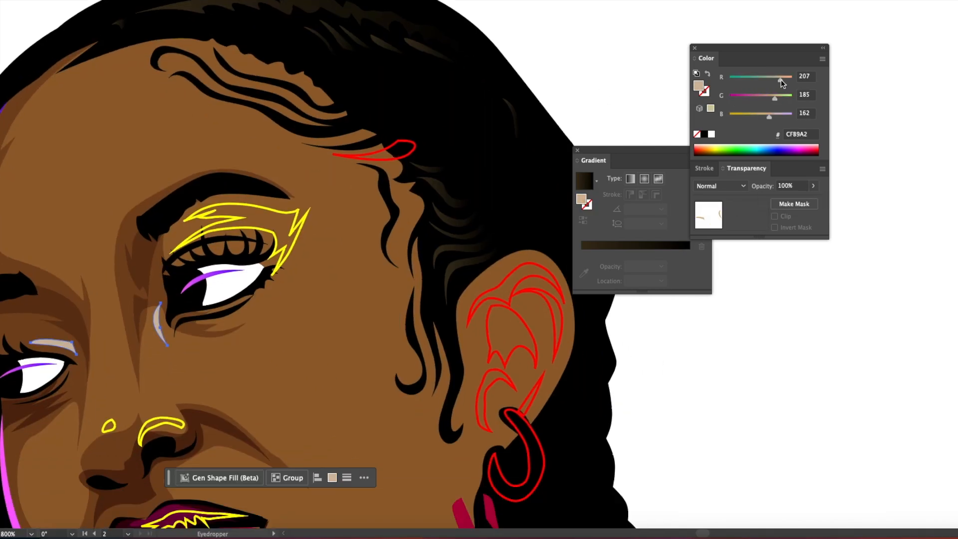
# Step: Fill the eyeshadow shape above the near eye with the skin brown 94622E sampled from the face
pyautogui.press('v')
pyautogui.click(247, 230)
pyautogui.press('i')
pyautogui.click(280, 222)
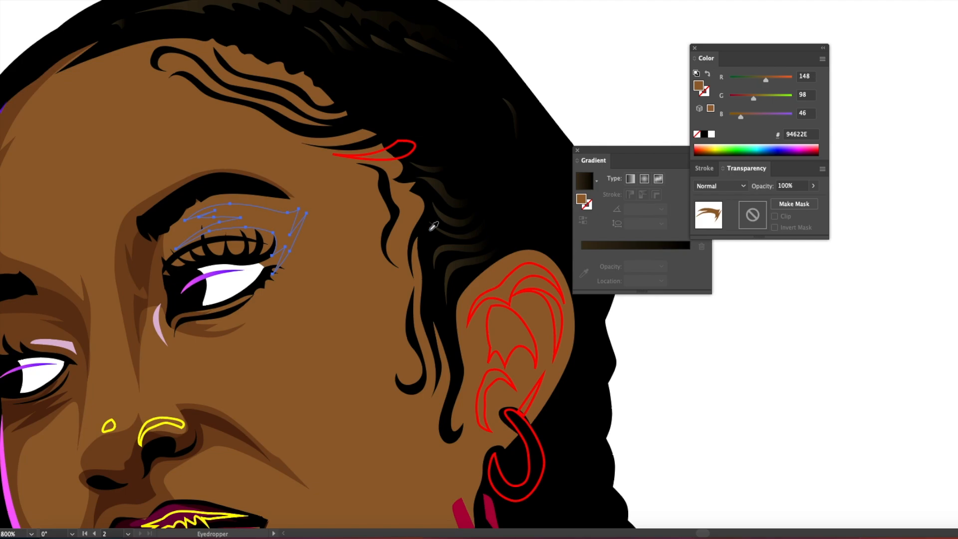
# Step: Give the eyeshadow shape a linear gradient built from the skin brown, with a stop tinted to 946254
pyautogui.click(430, 231)
pyautogui.moveTo(648, 150); pyautogui.dragTo(539, 150)
pyautogui.click(357, 258)
pyautogui.moveTo(472, 201); pyautogui.dragTo(477, 295)
pyautogui.moveTo(507, 267); pyautogui.dragTo(471, 267)
pyautogui.click(751, 116)
pyautogui.click(580, 267)
pyautogui.click(472, 267)
pyautogui.moveTo(703, 97); pyautogui.dragTo(580, 267)
# Step: Adjust the eyeshadow gradient to run from mauve 94688A into the skin brown and deselect the shape
pyautogui.press('a')
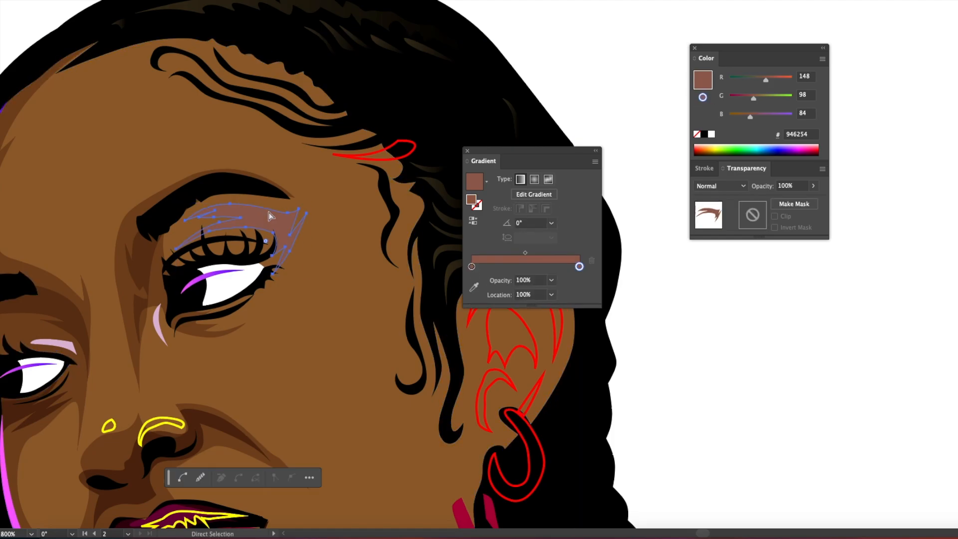
pyautogui.click(283, 225)
pyautogui.moveTo(529, 254); pyautogui.dragTo(529, 256)
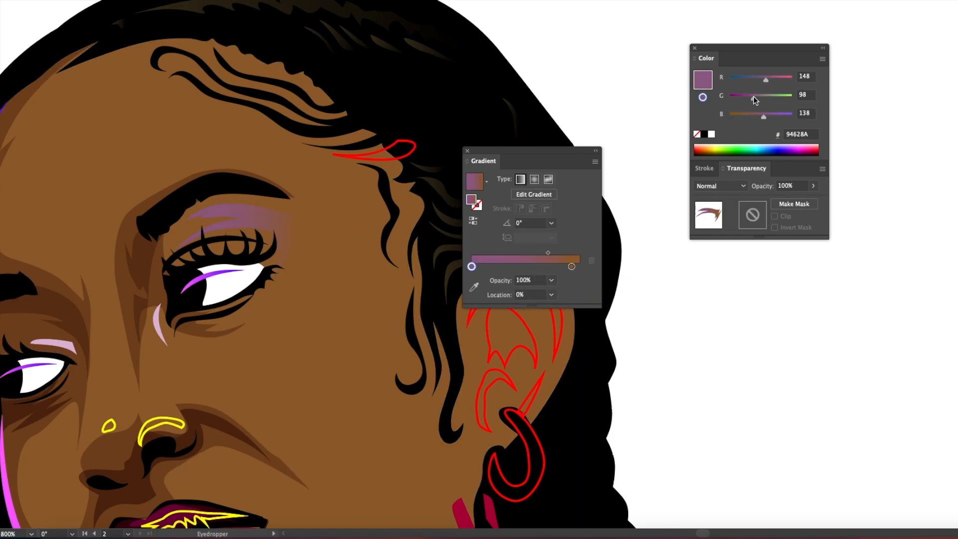
pyautogui.moveTo(754, 98); pyautogui.dragTo(755, 98)
pyautogui.press('super+shift+a')
# Step: Fill the two nose highlight shapes with a light tan BE9F7F mixed from the sampled skin brown
pyautogui.press('z')
pyautogui.keyDown('alt'); pyautogui.click(314, 202); pyautogui.keyUp('alt')
pyautogui.keyDown('alt'); pyautogui.click(314, 202); pyautogui.keyUp('alt')
pyautogui.keyDown('alt'); pyautogui.click(314, 203); pyautogui.keyUp('alt')
pyautogui.moveTo(556, 248); pyautogui.dragTo(211, 146)
pyautogui.click(388, 330)
pyautogui.click(388, 330)
pyautogui.press('v')
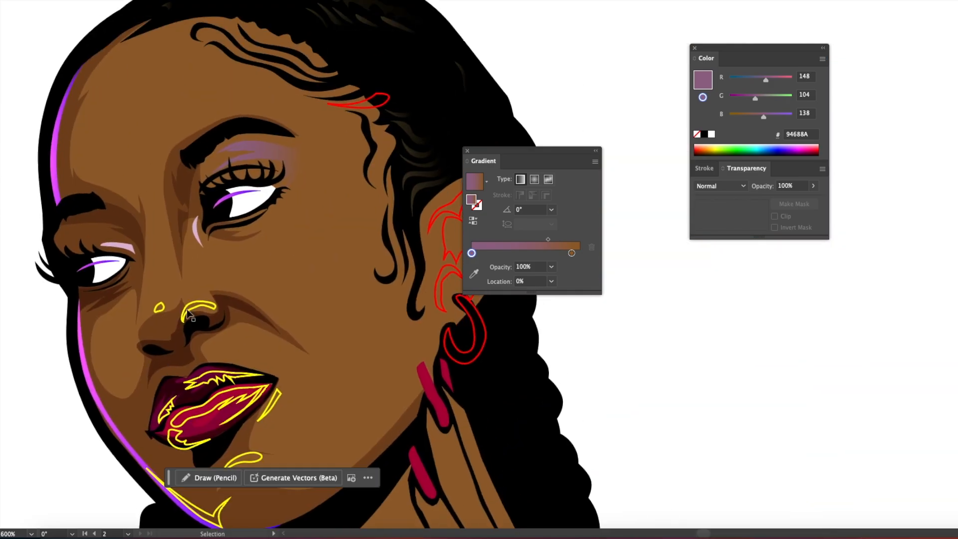
pyautogui.click(187, 314)
pyautogui.keyDown('shift'); pyautogui.click(162, 310); pyautogui.keyUp('shift')
pyautogui.press('i')
pyautogui.click(202, 285)
pyautogui.moveTo(752, 98); pyautogui.dragTo(769, 100)
# Step: Apply a Gaussian Blur with a radius of about 4.2 pixels to the nose highlights and deselect them
pyautogui.click(219, 1)
pyautogui.moveTo(239, 233)
pyautogui.click(418, 234)
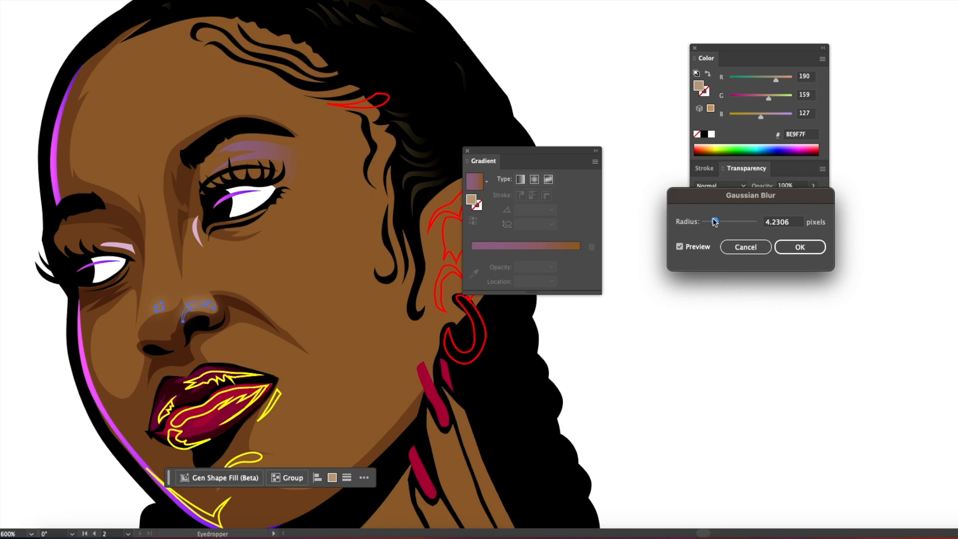
pyautogui.click(804, 255)
pyautogui.press('super+shift+a')
# Step: Fill the highlight shape along the jaw below the chin with light tan B4906B
pyautogui.press('z')
pyautogui.keyDown('alt'); pyautogui.click(325, 270); pyautogui.keyUp('alt')
pyautogui.moveTo(211, 284); pyautogui.dragTo(77, 346)
pyautogui.click(248, 331)
pyautogui.press('Delete')
pyautogui.click(241, 328)
pyautogui.click(245, 331)
pyautogui.press('i')
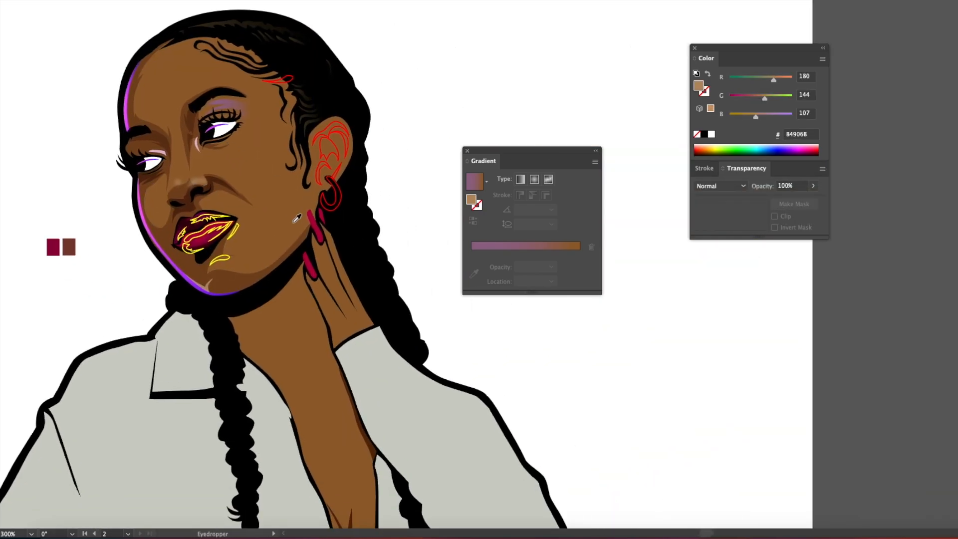
# Step: Fill the upper lip's highlight with bright pink FF1298 mixed from the sampled lip colour
pyautogui.press('super+equal')
pyautogui.press('super+equal')
pyautogui.press('a')
pyautogui.click(213, 313)
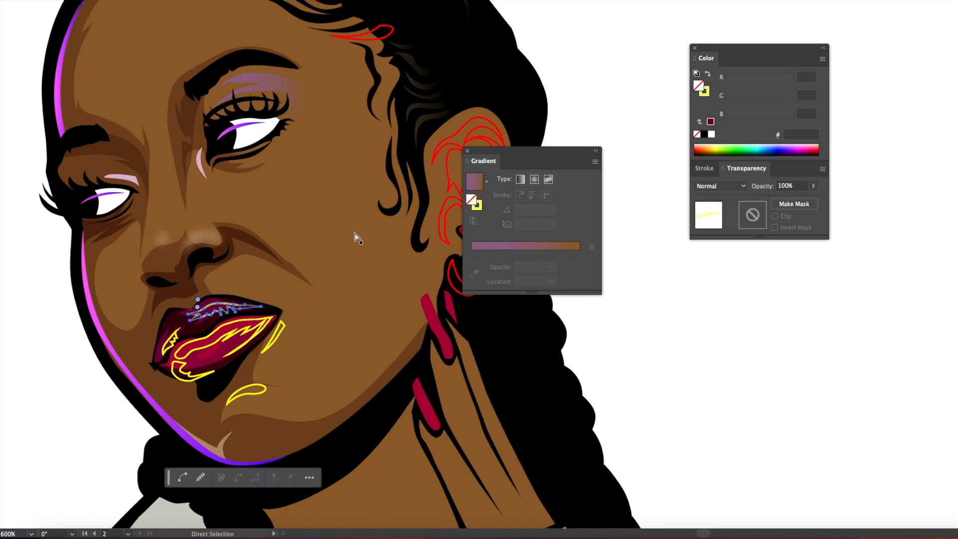
pyautogui.press('i')
pyautogui.click(215, 348)
pyautogui.moveTo(773, 80)
pyautogui.mouseDown()
pyautogui.moveTo(757, 118)
pyautogui.moveTo(767, 117)
pyautogui.mouseUp()
# Step: Fill the lip corner and lower lip highlight shapes with the bright pink sampled from the lips, then deselect
pyautogui.press('a')
pyautogui.click(171, 344)
pyautogui.press('i')
pyautogui.click(210, 306)
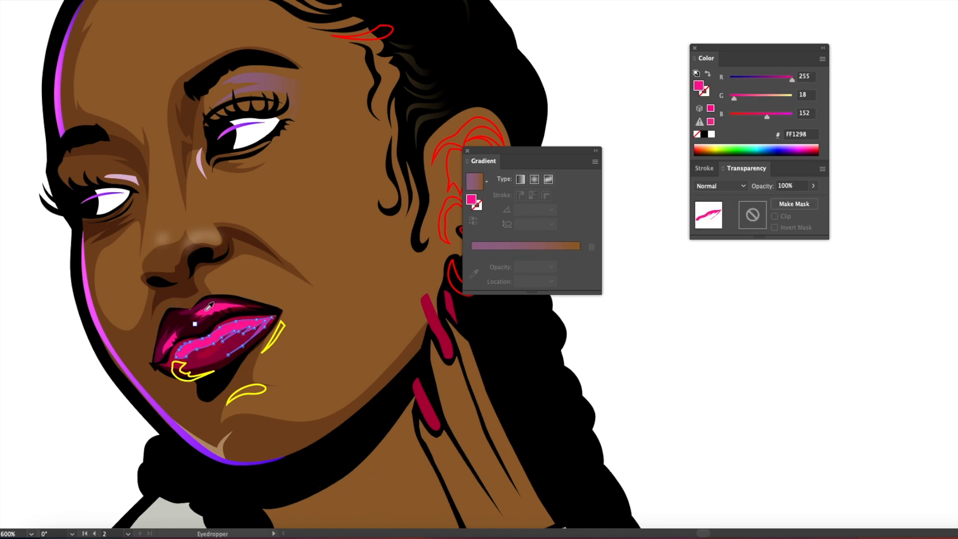
pyautogui.press('a')
pyautogui.click(182, 367)
pyautogui.press('i')
pyautogui.click(192, 346)
pyautogui.press('a')
pyautogui.click(671, 343)
# Step: Darken the highlight along the lower lip's bottom edge to B20064 and deselect it
pyautogui.press('super+minus')
pyautogui.press('super+minus')
pyautogui.moveTo(295, 442); pyautogui.dragTo(102, 403)
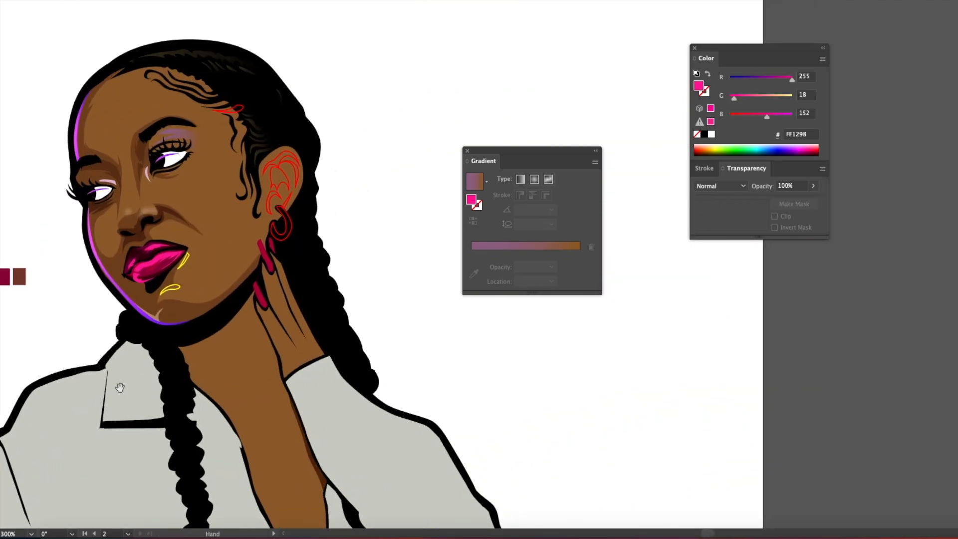
pyautogui.click(141, 281)
pyautogui.press('super+plus')
pyautogui.press('super+plus')
pyautogui.moveTo(714, 272); pyautogui.dragTo(367, 300)
pyautogui.moveTo(767, 117); pyautogui.dragTo(754, 117)
pyautogui.click(325, 257)
pyautogui.click(162, 305)
pyautogui.click(198, 349)
pyautogui.click(161, 305)
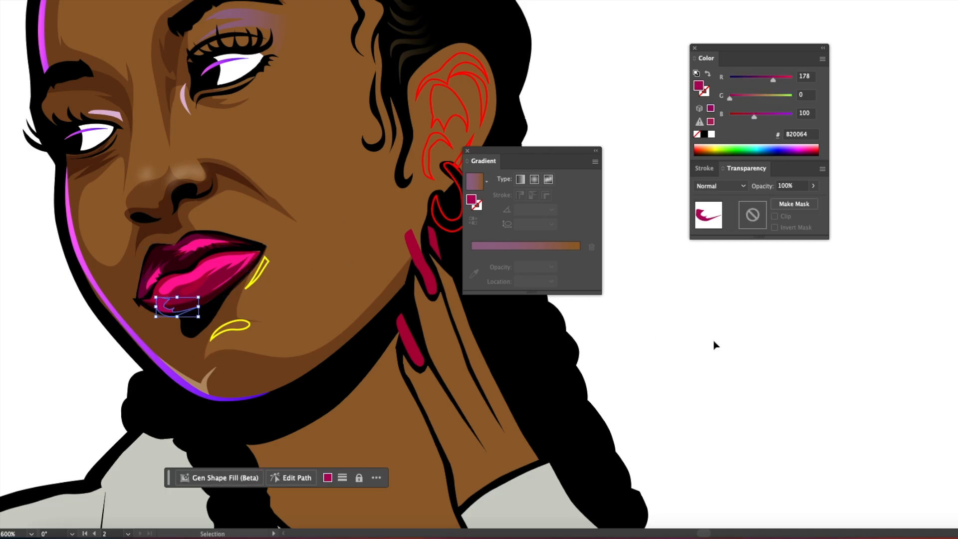
pyautogui.click(716, 346)
pyautogui.click(161, 309)
pyautogui.click(701, 299)
# Step: Fill the highlights beside the mouth and on the chin with the light tan sampled from the jaw highlight
pyautogui.click(255, 275)
pyautogui.keyDown('shift'); pyautogui.click(237, 323); pyautogui.keyUp('shift')
pyautogui.press('i')
pyautogui.click(205, 383)
pyautogui.click(699, 324)
# Step: Fill the large inner-ear outlines with sampled black 000000
pyautogui.press('z')
pyautogui.keyDown('alt'); pyautogui.click(338, 300); pyautogui.keyUp('alt')
pyautogui.hscroll(10, 338, 299)
pyautogui.scroll(5, 400, 113)
pyautogui.press('v')
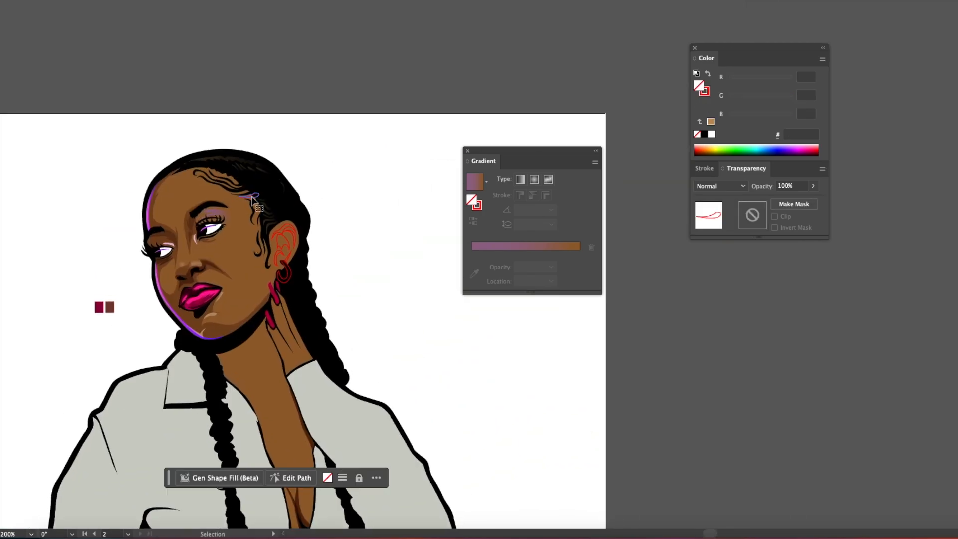
pyautogui.click(276, 238)
pyautogui.press('i')
pyautogui.click(244, 261)
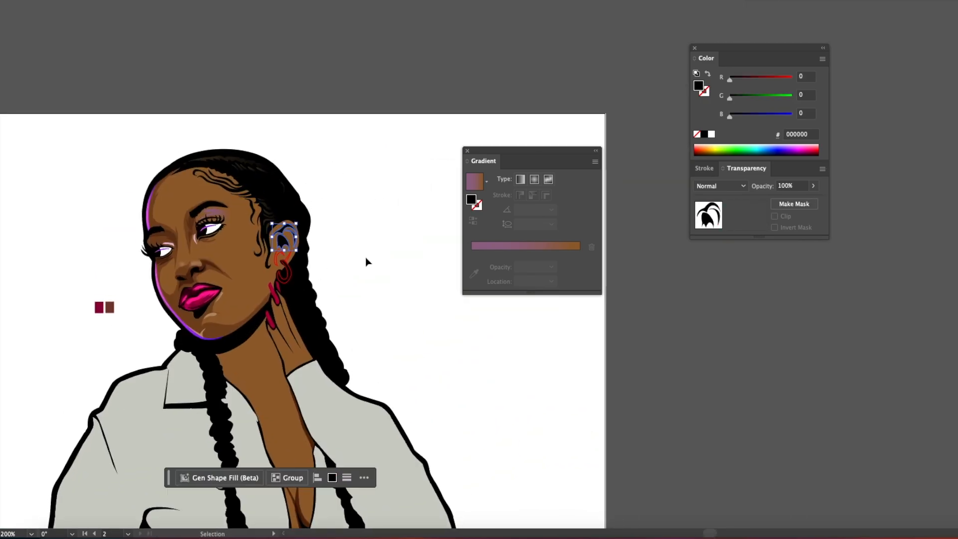
# Step: Fill the remaining inner-ear outline with a colour sampled from the ear, then deselect
pyautogui.press('v')
pyautogui.click(289, 242)
pyautogui.click(279, 242)
pyautogui.press('i')
pyautogui.click(294, 237)
pyautogui.click(395, 236)
# Step: Draw a thin highlight along the ear's upper rim and fill it with the pink-to-violet gradient sampled from the face's edge highlight
pyautogui.press('z')
pyautogui.click(332, 243)
pyautogui.hscroll(4, 255, 287)
pyautogui.press('p')
pyautogui.click(263, 271)
pyautogui.moveTo(297, 248); pyautogui.dragTo(320, 246)
pyautogui.moveTo(319, 286); pyautogui.dragTo(320, 294)
pyautogui.moveTo(304, 251); pyautogui.dragTo(287, 248)
pyautogui.moveTo(263, 270); pyautogui.dragTo(261, 274)
pyautogui.press('i')
pyautogui.click(37, 368)
pyautogui.press('v')
pyautogui.click(355, 232)
# Step: Draw a slim highlight with the pink-to-violet gradient along the jawline from the fingers towards the chin, then deselect
pyautogui.scroll(-5, 355, 232)
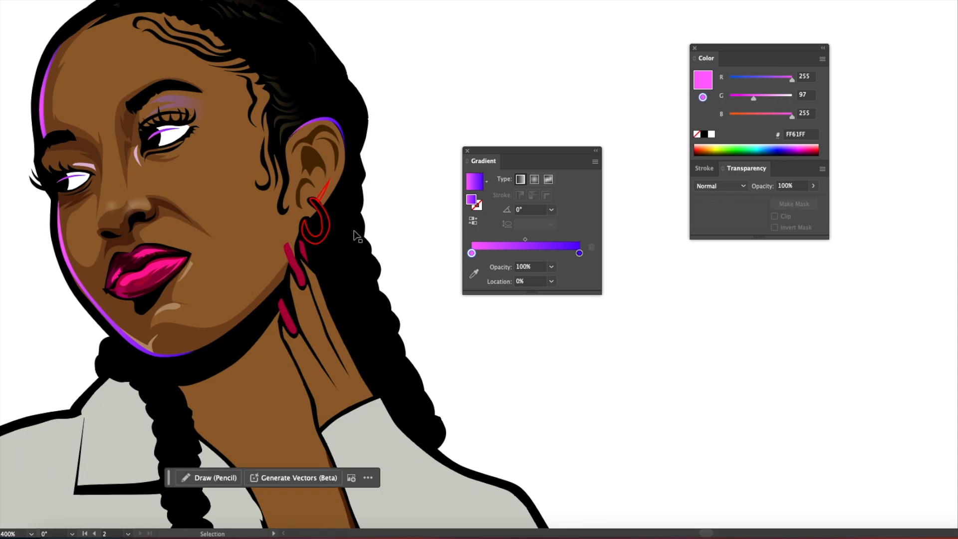
pyautogui.press('p')
pyautogui.click(284, 279)
pyautogui.moveTo(216, 339); pyautogui.dragTo(185, 358)
pyautogui.click(216, 339)
pyautogui.click(284, 279)
pyautogui.press('v')
pyautogui.click(406, 256)
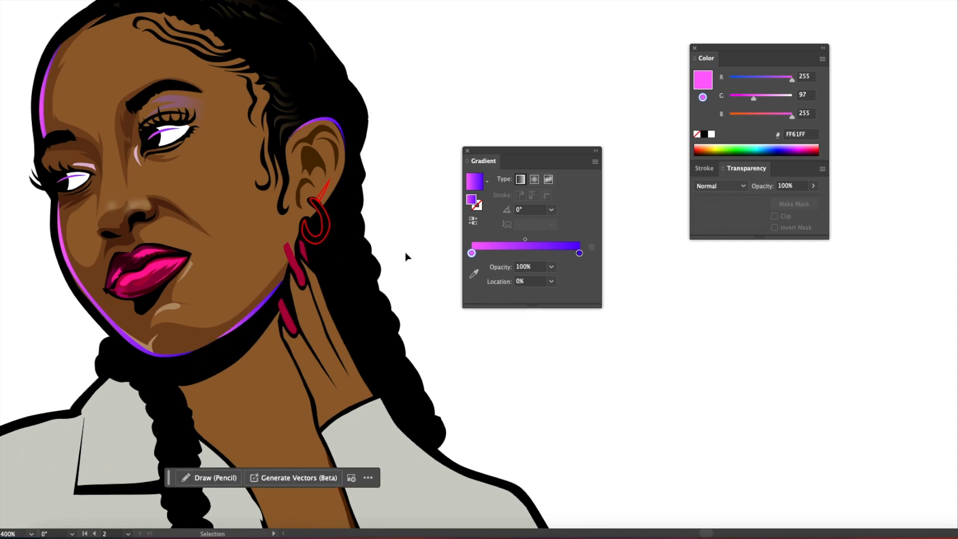
# Step: Draw several more small closed highlight shapes on the portrait with the Pen tool, then deselect
pyautogui.press('z')
pyautogui.click(164, 256)
pyautogui.click(165, 255)
pyautogui.moveTo(599, 275); pyautogui.dragTo(111, 235)
pyautogui.press('p')
pyautogui.click(224, 242)
pyautogui.moveTo(205, 296); pyautogui.dragTo(202, 304)
pyautogui.click(205, 296)
pyautogui.moveTo(208, 259); pyautogui.dragTo(211, 250)
pyautogui.click(225, 242)
pyautogui.click(305, 223)
pyautogui.click(376, 243)
pyautogui.click(368, 262)
pyautogui.click(248, 186)
pyautogui.moveTo(256, 159); pyautogui.dragTo(261, 157)
pyautogui.moveTo(282, 164); pyautogui.dragTo(284, 172)
pyautogui.moveTo(267, 160); pyautogui.dragTo(245, 176)
pyautogui.moveTo(249, 186); pyautogui.dragTo(256, 196)
pyautogui.moveTo(198, 71); pyautogui.dragTo(301, 164)
pyautogui.click(295, 114)
pyautogui.moveTo(296, 212); pyautogui.dragTo(288, 257)
pyautogui.click(295, 211)
pyautogui.moveTo(295, 114); pyautogui.dragTo(294, 94)
pyautogui.press('super+shift+a')
# Step: Show the Color panel beside the portrait and select every shape that shares the face's brown skin fill
pyautogui.press('super+minus')
pyautogui.press('super+minus')
pyautogui.press('super+minus')
pyautogui.press('super+minus')
pyautogui.moveTo(240, 405); pyautogui.dragTo(30, 274)
pyautogui.moveTo(279, 119)
pyautogui.mouseDown()
pyautogui.moveTo(236, 165)
pyautogui.moveTo(165, 125)
pyautogui.moveTo(459, 72)
pyautogui.mouseUp()
pyautogui.press('super+minus')
pyautogui.press('super+minus')
pyautogui.moveTo(456, 121)
pyautogui.mouseDown()
pyautogui.moveTo(163, 173)
pyautogui.moveTo(524, 173)
pyautogui.mouseUp()
pyautogui.moveTo(340, 186); pyautogui.dragTo(40, 188)
pyautogui.moveTo(143, 191); pyautogui.dragTo(521, 194)
pyautogui.moveTo(477, 195)
pyautogui.mouseDown()
pyautogui.moveTo(59, 195)
pyautogui.moveTo(212, 191)
pyautogui.mouseUp()
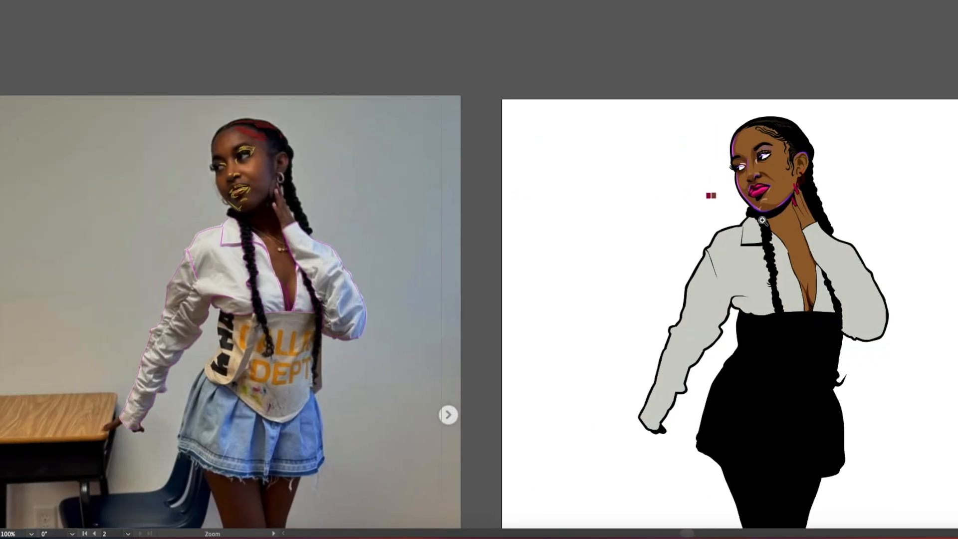
pyautogui.click(771, 178)
pyautogui.press('i')
pyautogui.click(274, 1)
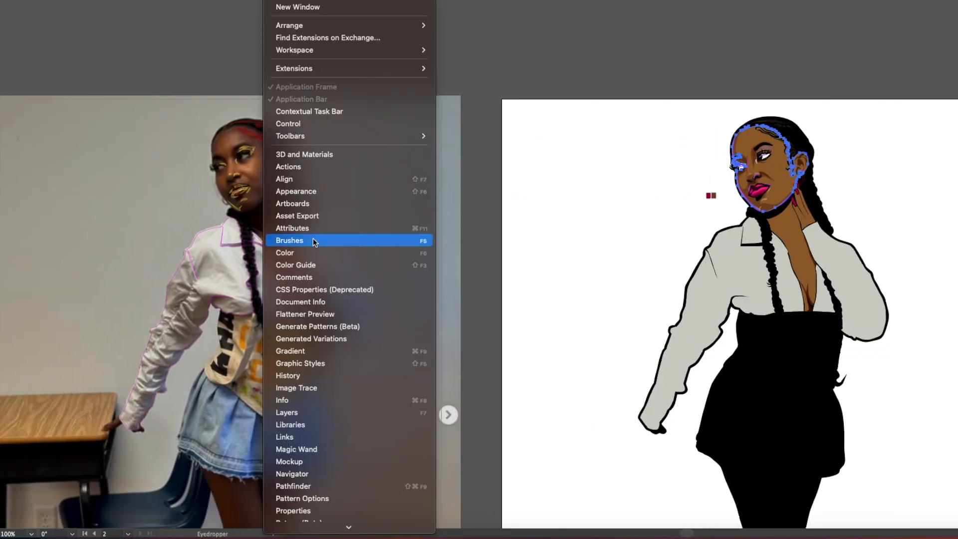
pyautogui.click(304, 252)
pyautogui.click(192, 1)
pyautogui.moveTo(239, 106)
pyautogui.click(338, 155)
pyautogui.moveTo(759, 58); pyautogui.dragTo(475, 37)
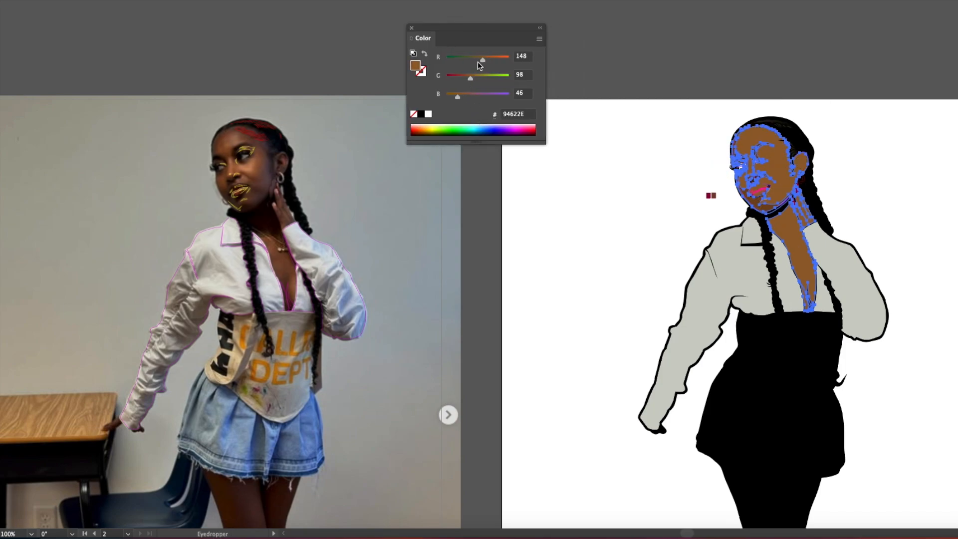
# Step: Hide the selection edges and change the selected skin fill to brown 8E5C2E
pyautogui.press('super+h')
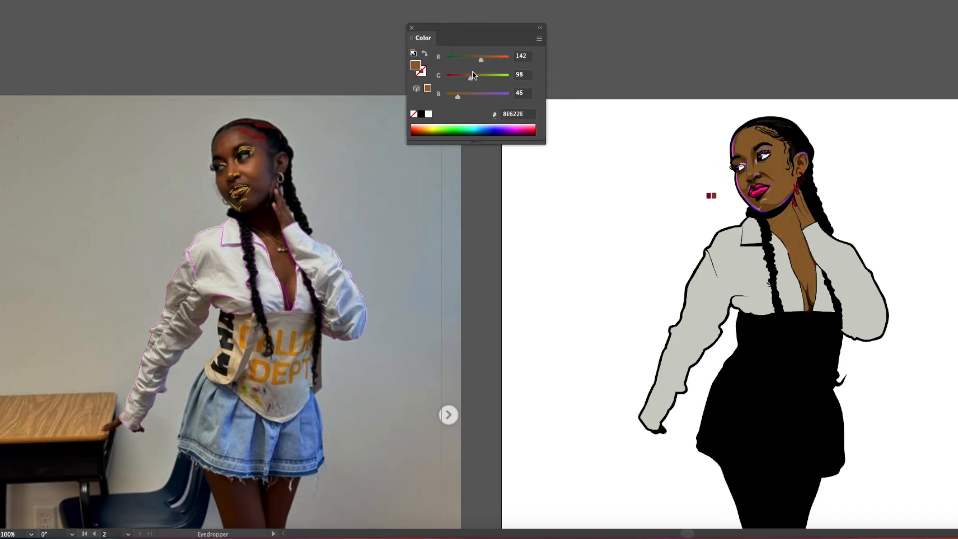
pyautogui.moveTo(471, 78); pyautogui.dragTo(468, 78)
pyautogui.click(286, 155)
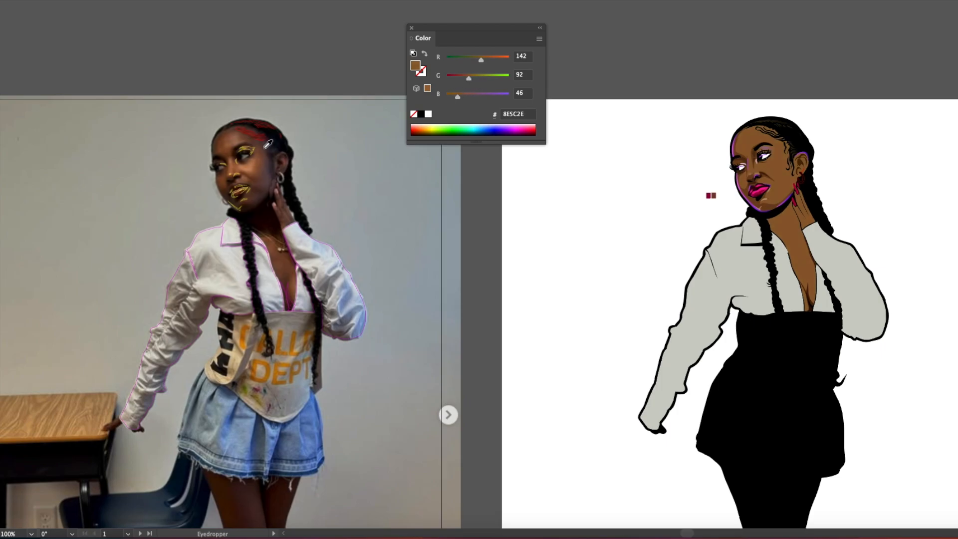
# Step: Trace the highlight below the larger visible eye and across the cheek on the photo as a closed yellow outline
pyautogui.press('p')
pyautogui.keyDown('space'); pyautogui.moveTo(266, 103); pyautogui.dragTo(496, 183); pyautogui.keyUp('space')
pyautogui.press('super+equal')
pyautogui.press('super+equal')
pyautogui.press('super+equal')
pyautogui.keyDown('space'); pyautogui.moveTo(550, 231); pyautogui.dragTo(411, 356); pyautogui.keyUp('space')
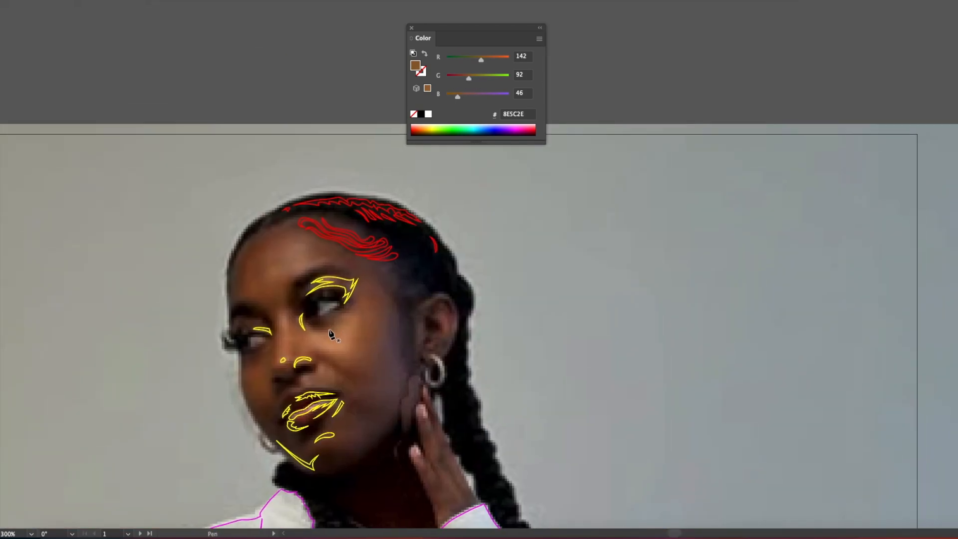
pyautogui.click(305, 328)
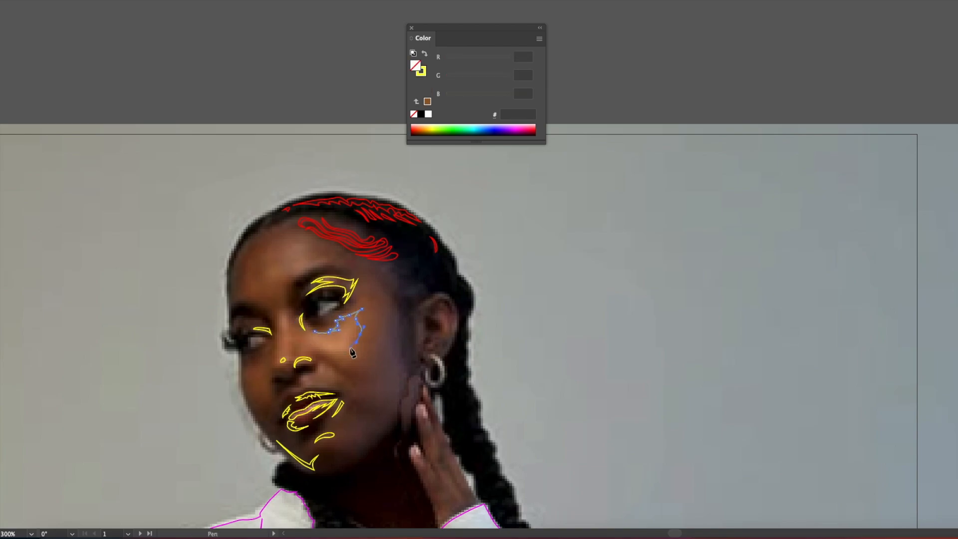
pyautogui.click(330, 348)
pyautogui.click(358, 365)
pyautogui.moveTo(328, 351); pyautogui.dragTo(319, 333)
pyautogui.click(312, 342)
pyautogui.click(306, 335)
pyautogui.click(319, 338)
pyautogui.click(305, 322)
# Step: Trace the jagged forehead highlight above the eyebrow and the narrow highlight on the nose bridge with the Pen tool
pyautogui.click(294, 278)
pyautogui.moveTo(321, 262); pyautogui.dragTo(326, 261)
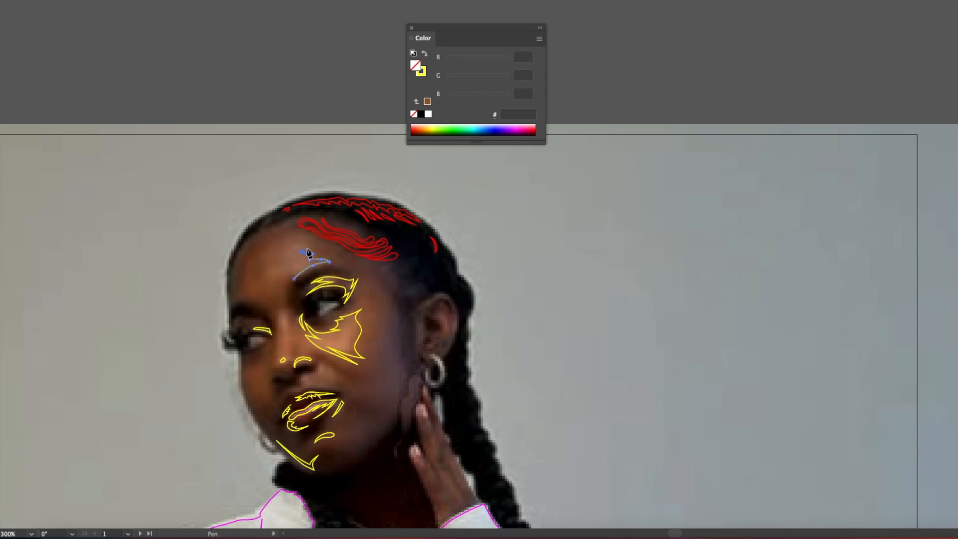
pyautogui.click(313, 238)
pyautogui.moveTo(297, 233); pyautogui.dragTo(285, 234)
pyautogui.click(261, 245)
pyautogui.click(286, 237)
pyautogui.click(279, 243)
pyautogui.click(287, 252)
pyautogui.click(275, 257)
pyautogui.click(293, 255)
pyautogui.click(286, 293)
pyautogui.moveTo(290, 270)
pyautogui.mouseDown()
pyautogui.moveTo(287, 281)
pyautogui.moveTo(304, 272)
pyautogui.mouseUp()
pyautogui.click(285, 308)
pyautogui.moveTo(282, 314); pyautogui.dragTo(282, 317)
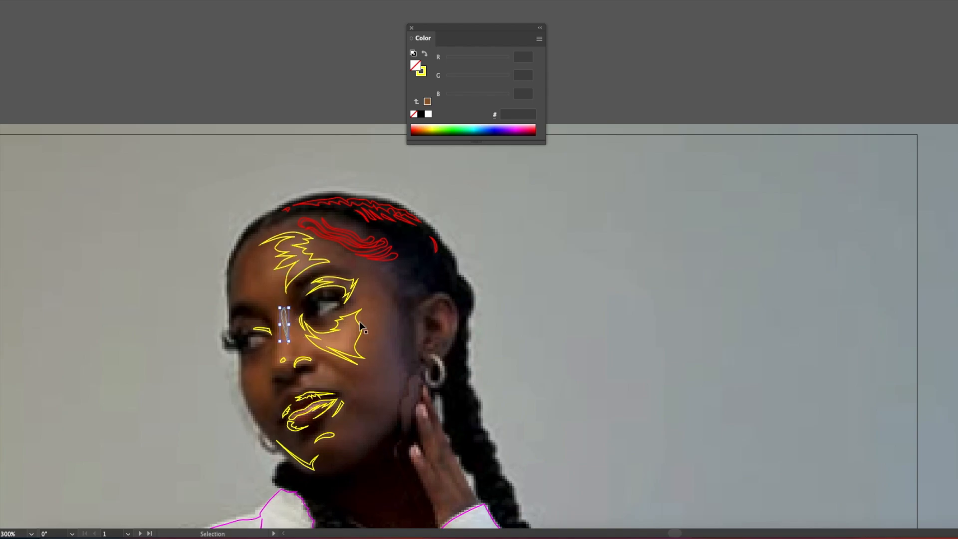
# Step: Change the stroke of the cheek, forehead and nose bridge outlines to orange FF7300
pyautogui.click(360, 323)
pyautogui.keyDown('shift'); pyautogui.click(287, 286); pyautogui.keyUp('shift')
pyautogui.keyDown('shift'); pyautogui.click(282, 317); pyautogui.keyUp('shift')
pyautogui.click(423, 74)
pyautogui.click(421, 129)
# Step: Trace orange highlight outlines beside the nose, above the upper lip, on the far cheek and from the temple down to the jaw
pyautogui.press('p')
pyautogui.click(319, 361)
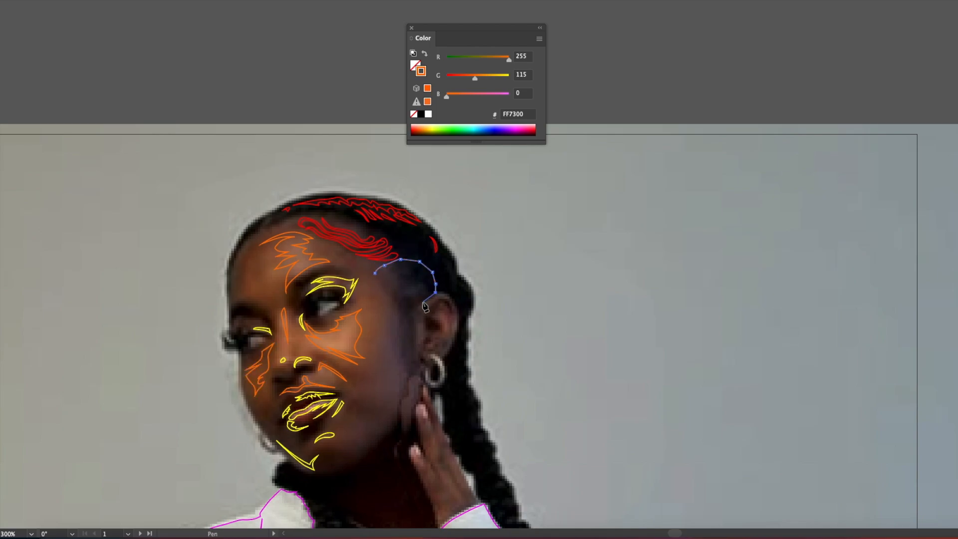
pyautogui.click(416, 385)
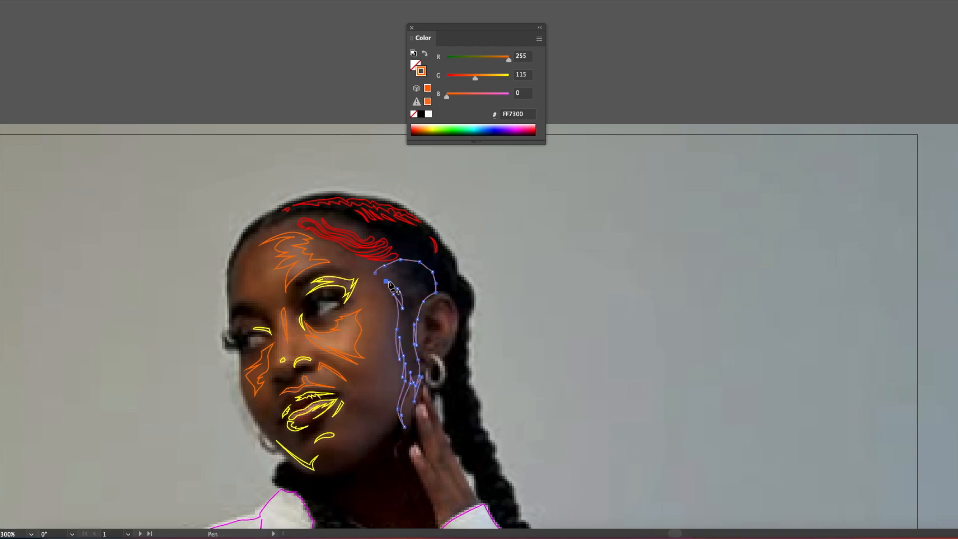
pyautogui.moveTo(375, 273); pyautogui.dragTo(370, 278)
pyautogui.press('v')
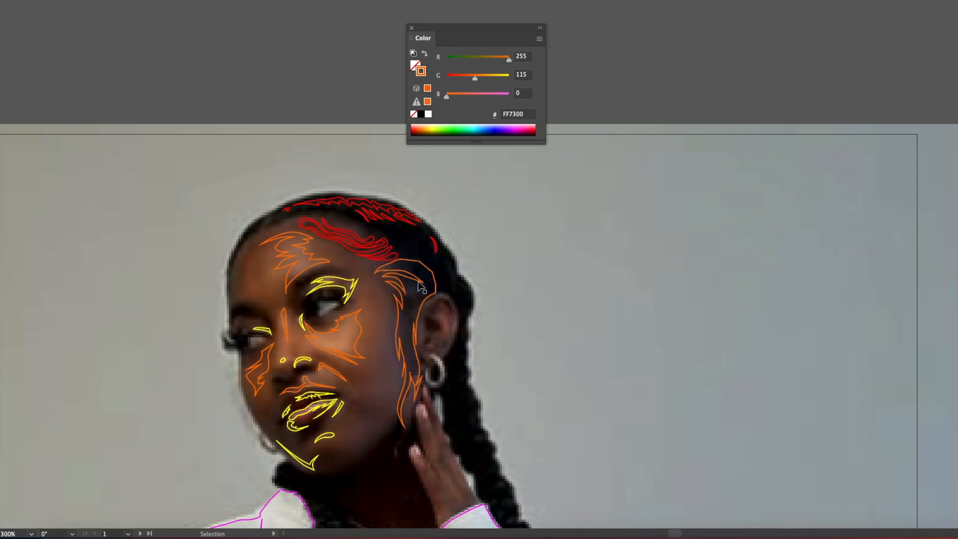
# Step: Select all the orange highlight outlines traced over the face in the photo
pyautogui.click(188, 0)
pyautogui.moveTo(209, 105)
pyautogui.click(329, 155)
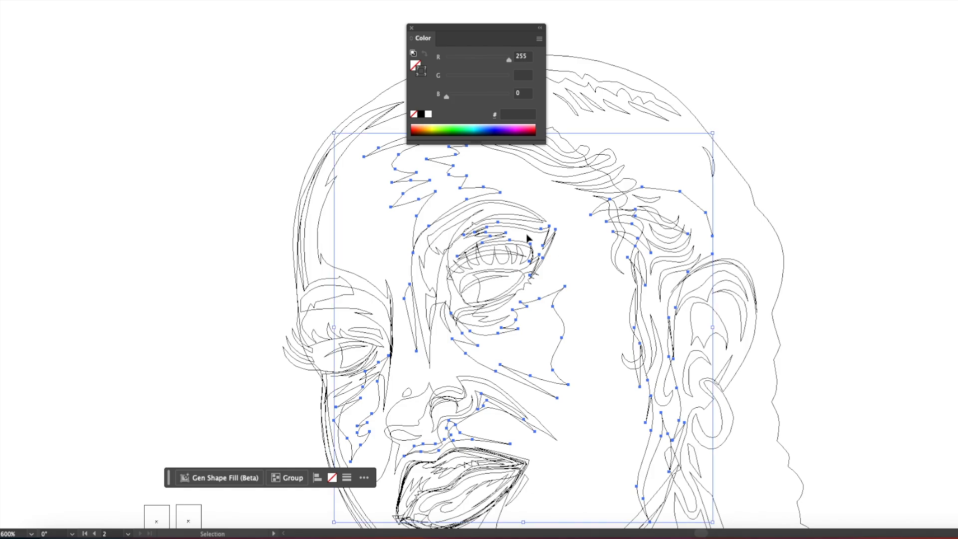
# Step: Align the selected highlight outlines with the cartoon face in outline view and restore the preview display
pyautogui.press('super+equal')
pyautogui.press('super+equal')
pyautogui.moveTo(499, 203); pyautogui.dragTo(409, 277)
pyautogui.moveTo(512, 268); pyautogui.dragTo(511, 275)
pyautogui.press('super+y')
# Step: Fill a traced face highlight with the sampled skin brown, lightened to 996C43
pyautogui.click(358, 194)
pyautogui.press('i')
pyautogui.click(372, 201)
pyautogui.press('z')
pyautogui.keyDown('alt'); pyautogui.click(396, 239); pyautogui.keyUp('alt')
pyautogui.keyDown('alt'); pyautogui.click(396, 240); pyautogui.keyUp('alt')
pyautogui.keyDown('alt'); pyautogui.click(396, 240); pyautogui.keyUp('alt')
pyautogui.click(415, 65)
pyautogui.moveTo(467, 78); pyautogui.dragTo(473, 78)
# Step: Apply the same lighter brown to further traced face highlights by sampling it from the filled highlight
pyautogui.press('v')
pyautogui.click(614, 300)
pyautogui.press('i')
pyautogui.click(563, 233)
pyautogui.press('v')
pyautogui.click(553, 308)
pyautogui.press('i')
pyautogui.click(564, 240)
pyautogui.click(520, 353)
pyautogui.click(524, 352)
pyautogui.press('i')
pyautogui.click(564, 239)
pyautogui.press('a')
pyautogui.click(526, 357)
# Step: Fill the highlight above the upper lip with brown 996C43 and deselect it
pyautogui.press('super+shift+a')
pyautogui.moveTo(491, 318); pyautogui.dragTo(353, 317)
pyautogui.click(468, 356)
pyautogui.press('i')
pyautogui.click(468, 324)
pyautogui.press('a')
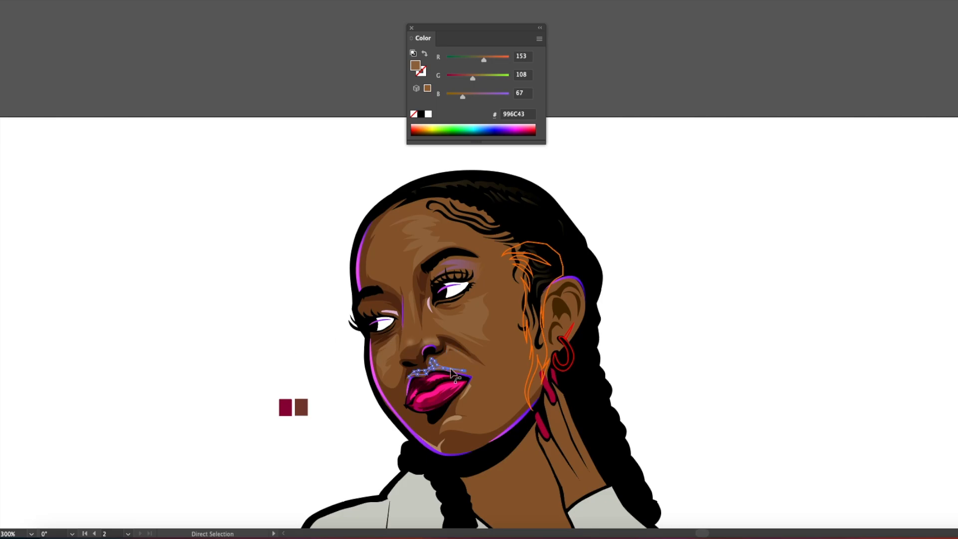
pyautogui.press('super+shift+a')
pyautogui.moveTo(445, 368); pyautogui.dragTo(346, 326)
pyautogui.click(346, 326)
pyautogui.press('super+shift+a')
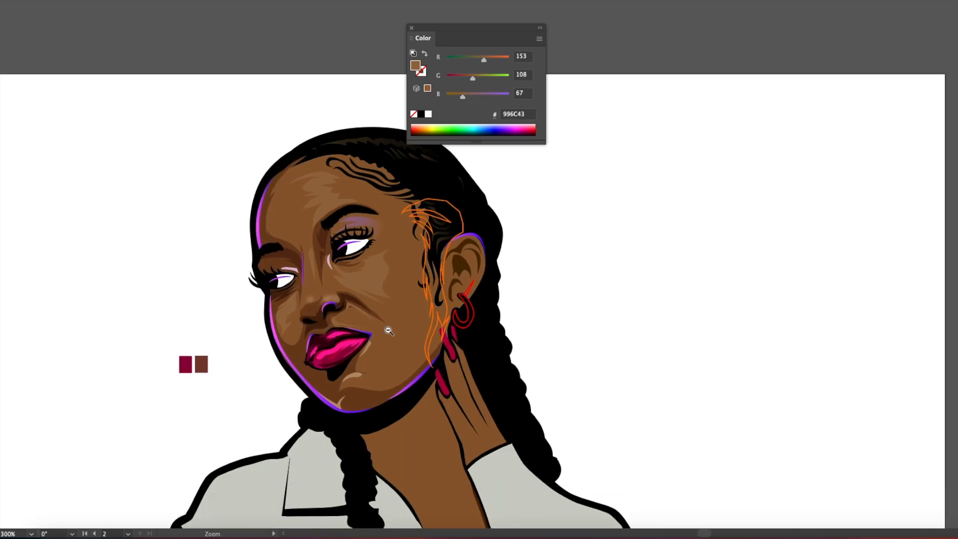
# Step: Fill the remaining orange outlines running from the temple to the jaw with sampled dark brown
pyautogui.keyDown('alt'); pyautogui.keyDown('super'); pyautogui.click(389, 331); pyautogui.keyUp('super'); pyautogui.keyUp('alt')
pyautogui.moveTo(387, 355); pyautogui.dragTo(88, 279)
pyautogui.click(247, 214)
pyautogui.press('i')
pyautogui.click(232, 214)
pyautogui.click(280, 1)
pyautogui.click(336, 511)
pyautogui.click(444, 166)
pyautogui.click(434, 195)
pyautogui.press('super+shift+a')
# Step: Hide the interface panels and fill the red-outlined hoop earring with light grey
pyautogui.moveTo(310, 127); pyautogui.dragTo(853, 126)
pyautogui.click(726, 261)
pyautogui.click(637, 256)
pyautogui.press('Tab')
pyautogui.press('Tab')
pyautogui.moveTo(479, 252); pyautogui.dragTo(576, 247)
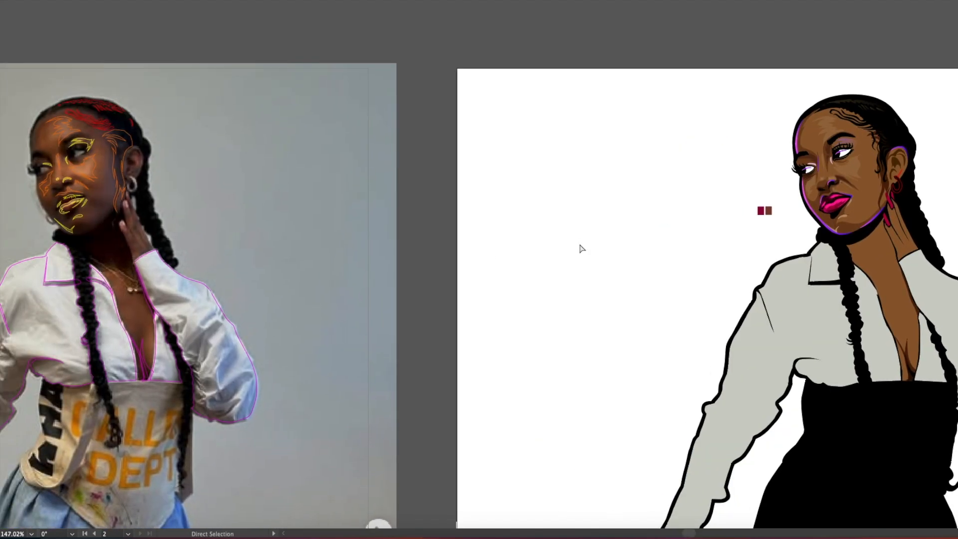
pyautogui.moveTo(729, 242); pyautogui.dragTo(501, 280)
pyautogui.keyDown('super'); pyautogui.click(675, 208); pyautogui.keyUp('super')
pyautogui.keyDown('super'); pyautogui.click(538, 265); pyautogui.keyUp('super')
pyautogui.keyDown('super'); pyautogui.click(537, 266); pyautogui.keyUp('super')
pyautogui.click(517, 220)
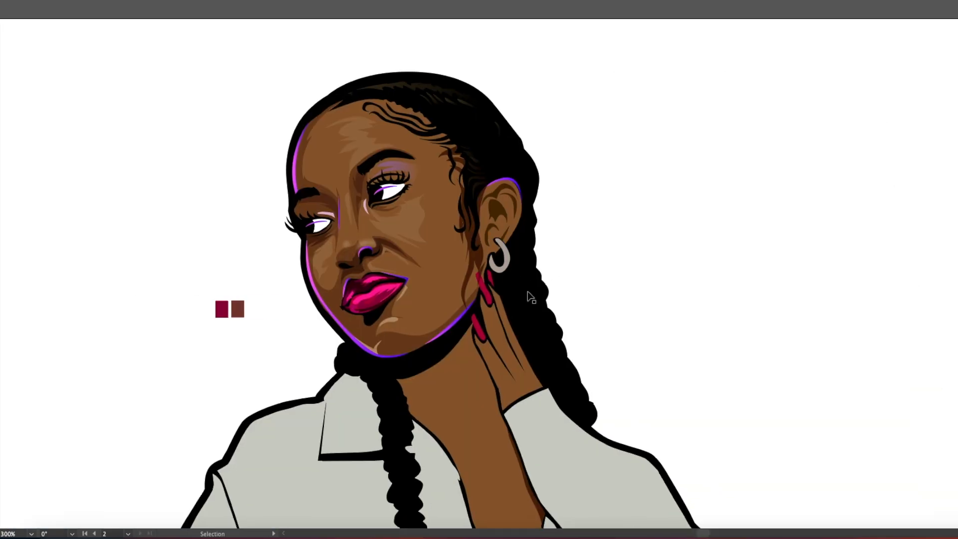
# Step: Cut the selected shapes around the earring and fingers and paste them in front
pyautogui.keyDown('super'); pyautogui.click(503, 284); pyautogui.keyUp('super')
pyautogui.moveTo(302, 282); pyautogui.dragTo(419, 348)
pyautogui.keyDown('shift'); pyautogui.keyDown('super'); pyautogui.click(419, 344); pyautogui.keyUp('super'); pyautogui.keyUp('shift')
pyautogui.press('super+x')
pyautogui.press('super+f')
pyautogui.click(428, 256)
pyautogui.moveTo(408, 206)
pyautogui.mouseDown()
pyautogui.moveTo(406, 198)
pyautogui.moveTo(428, 192)
pyautogui.mouseUp()
pyautogui.click(438, 214)
pyautogui.moveTo(458, 258); pyautogui.dragTo(433, 324)
pyautogui.click(428, 257)
# Step: Draw a small Pen tool shape beside the fingertips under the jaw and adjust the stacking order there
pyautogui.press('i')
pyautogui.click(539, 282)
pyautogui.press('super+[')
pyautogui.keyDown('super'); pyautogui.click(610, 258); pyautogui.keyUp('super')
pyautogui.press('p')
pyautogui.click(390, 328)
pyautogui.click(443, 356)
pyautogui.click(389, 328)
pyautogui.keyDown('super'); pyautogui.click(659, 313); pyautogui.keyUp('super')
pyautogui.keyDown('super'); pyautogui.click(433, 366); pyautogui.keyUp('super')
pyautogui.press('super+shift+]')
pyautogui.keyDown('super'); pyautogui.click(640, 289); pyautogui.keyUp('super')
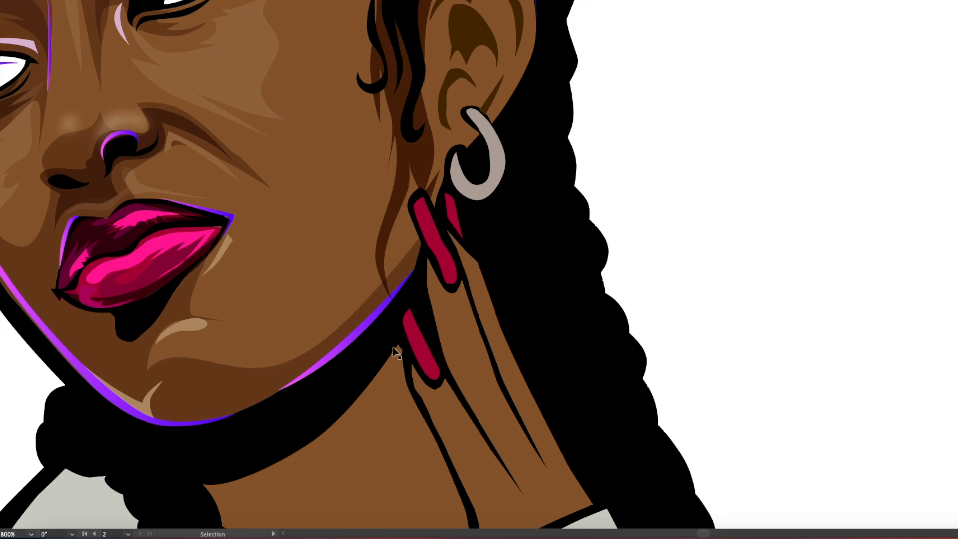
# Step: Undo the last arrangement change and sample nearby colours for the fingernail and earring shapes
pyautogui.press('super+z')
pyautogui.click(418, 277)
pyautogui.click(424, 247)
pyautogui.click(410, 205)
pyautogui.press('i')
pyautogui.click(440, 179)
pyautogui.click(481, 151)
pyautogui.click(459, 111)
pyautogui.press('i')
pyautogui.click(448, 152)
# Step: Trace the neck shadow's edge in the photo from the fingertip down along the hand with the Pen tool
pyautogui.keyDown('super'); pyautogui.click(682, 150); pyautogui.keyUp('super')
pyautogui.moveTo(613, 370)
pyautogui.mouseDown()
pyautogui.moveTo(499, 336)
pyautogui.moveTo(366, 242)
pyautogui.moveTo(588, 172)
pyautogui.mouseUp()
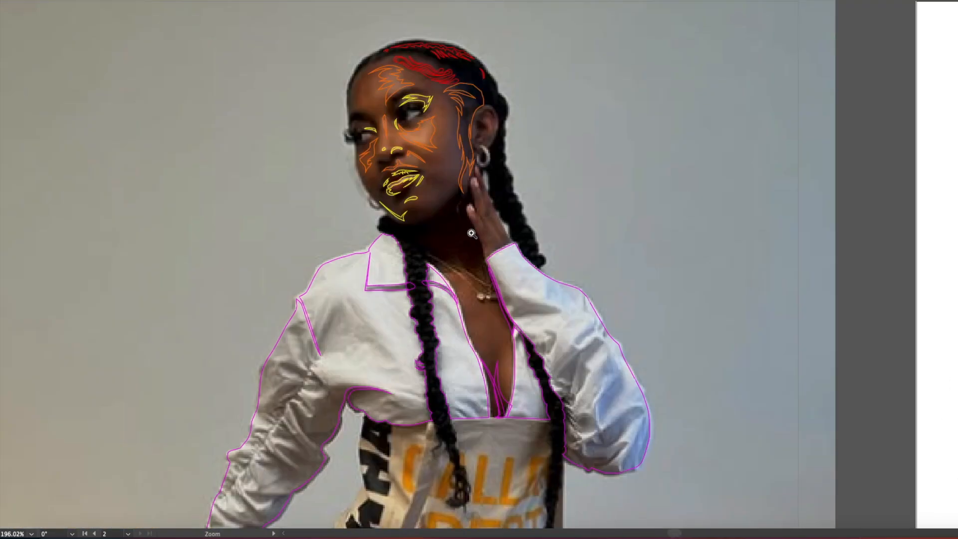
pyautogui.scroll(3, 445, 153)
pyautogui.click(398, 159)
pyautogui.click(408, 178)
pyautogui.click(425, 221)
pyautogui.click(431, 243)
pyautogui.click(437, 262)
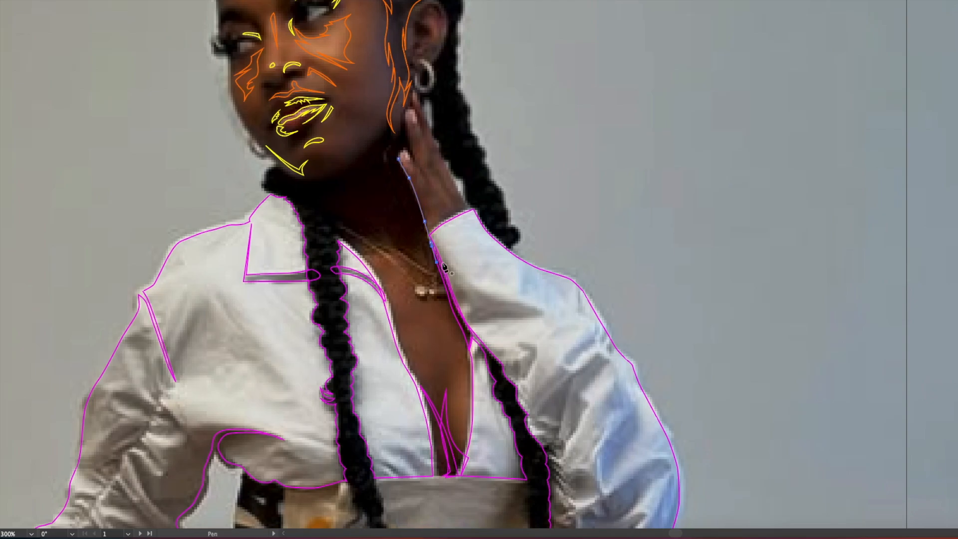
# Step: Trace the neck shadow's jagged lower edge and complete the outline along the collar and jawline
pyautogui.click(407, 203)
pyautogui.moveTo(417, 249); pyautogui.dragTo(418, 256)
pyautogui.click(397, 241)
pyautogui.click(385, 223)
pyautogui.click(396, 243)
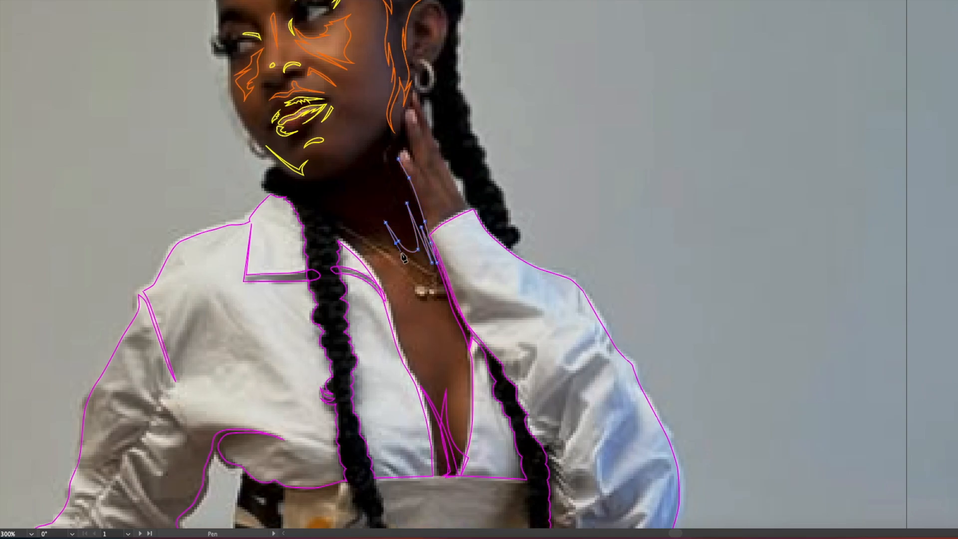
pyautogui.click(292, 180)
pyautogui.moveTo(379, 141); pyautogui.dragTo(388, 135)
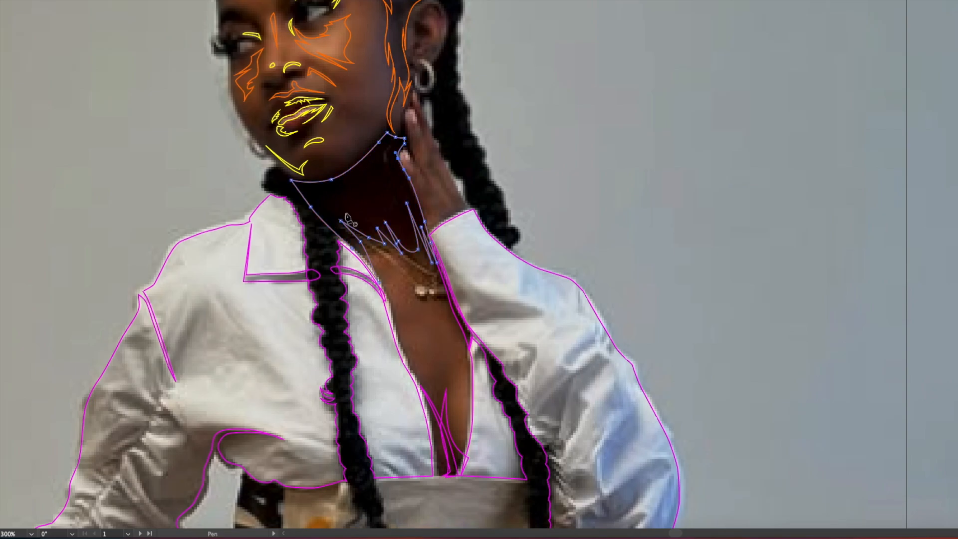
# Step: Trace a second, jagged shadow outline under the chin inside the neck shadow
pyautogui.click(294, 191)
pyautogui.moveTo(320, 213); pyautogui.dragTo(337, 216)
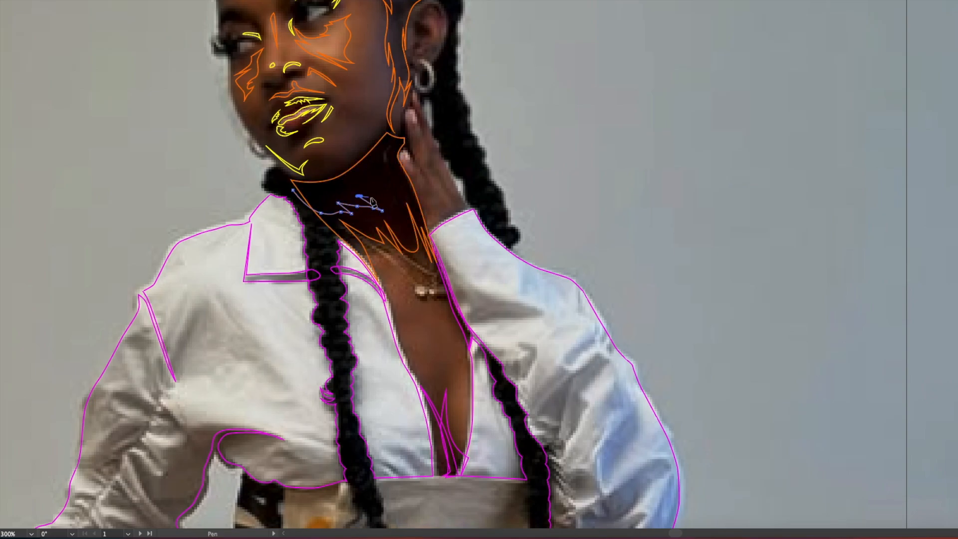
pyautogui.click(346, 173)
pyautogui.moveTo(309, 185); pyautogui.dragTo(299, 185)
# Step: Select both neck shadow outlines and set their stroke to cyan 00FFFF
pyautogui.press('v')
pyautogui.keyDown('shift'); pyautogui.click(385, 224); pyautogui.keyUp('shift')
pyautogui.click(272, 0)
pyautogui.click(321, 253)
pyautogui.click(422, 74)
pyautogui.click(446, 58)
pyautogui.click(509, 77)
pyautogui.click(509, 95)
# Step: Trace the long fold shadow on the raised sleeve just below the cuff as a closed cyan outline
pyautogui.moveTo(475, 253)
pyautogui.mouseDown()
pyautogui.moveTo(397, 201)
pyautogui.moveTo(311, 292)
pyautogui.moveTo(339, 314)
pyautogui.mouseUp()
pyautogui.press('p')
pyautogui.click(305, 284)
pyautogui.moveTo(351, 321); pyautogui.dragTo(390, 334)
pyautogui.moveTo(409, 341); pyautogui.dragTo(412, 346)
pyautogui.click(406, 348)
pyautogui.click(387, 349)
pyautogui.click(357, 349)
pyautogui.click(305, 285)
# Step: Trace the curled fold shadow on the raised sleeve beside the braid as a closed outline
pyautogui.moveTo(351, 323); pyautogui.dragTo(309, 229)
pyautogui.click(311, 283)
pyautogui.click(327, 286)
pyautogui.click(333, 289)
pyautogui.click(348, 298)
pyautogui.click(356, 292)
pyautogui.click(346, 283)
pyautogui.click(347, 279)
pyautogui.click(364, 288)
pyautogui.click(358, 302)
pyautogui.click(355, 314)
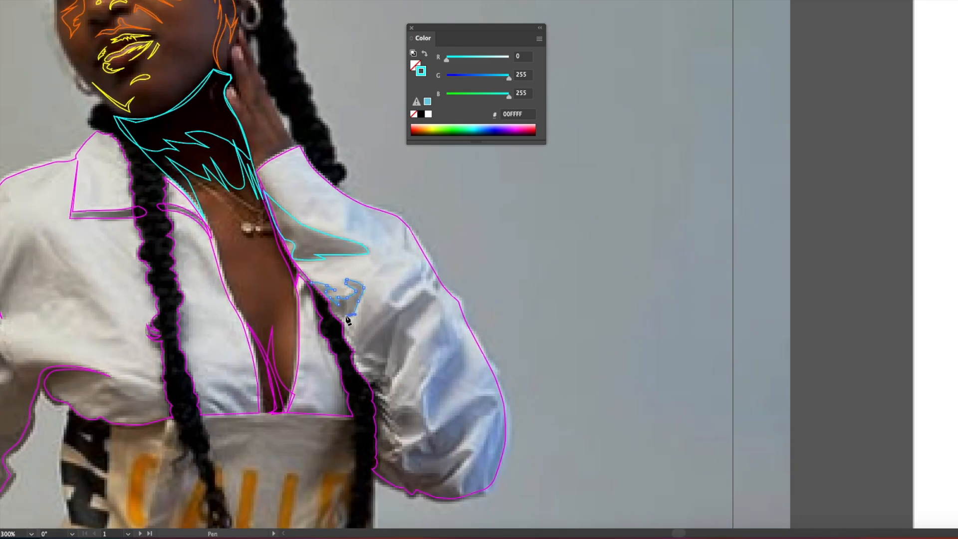
pyautogui.click(311, 284)
# Step: Trace the narrow fold shadows running up to the outer edge of the raised sleeve
pyautogui.moveTo(390, 293); pyautogui.dragTo(395, 302)
pyautogui.click(390, 293)
pyautogui.click(432, 267)
pyautogui.click(427, 274)
pyautogui.click(428, 281)
pyautogui.click(404, 227)
# Step: Trace the two large adjoining fold shadows on the middle of the raised sleeve as closed outlines
pyautogui.moveTo(424, 290); pyautogui.dragTo(438, 299)
pyautogui.click(401, 370)
pyautogui.click(395, 378)
pyautogui.click(401, 329)
pyautogui.click(405, 319)
pyautogui.click(425, 297)
pyautogui.click(400, 318)
pyautogui.click(397, 323)
pyautogui.click(391, 347)
pyautogui.click(424, 289)
# Step: Trace the small triangular fold shadow beside the large sleeve folds
pyautogui.click(386, 302)
pyautogui.click(374, 299)
pyautogui.click(369, 325)
pyautogui.click(387, 303)
# Step: Trace the long fold shadow running from the braid down along the shirt's front opening
pyautogui.moveTo(363, 351); pyautogui.dragTo(473, 401)
pyautogui.moveTo(324, 183); pyautogui.dragTo(249, 199)
pyautogui.press('v')
pyautogui.press('p')
pyautogui.click(209, 289)
pyautogui.click(216, 285)
pyautogui.click(223, 300)
pyautogui.click(213, 319)
pyautogui.click(196, 295)
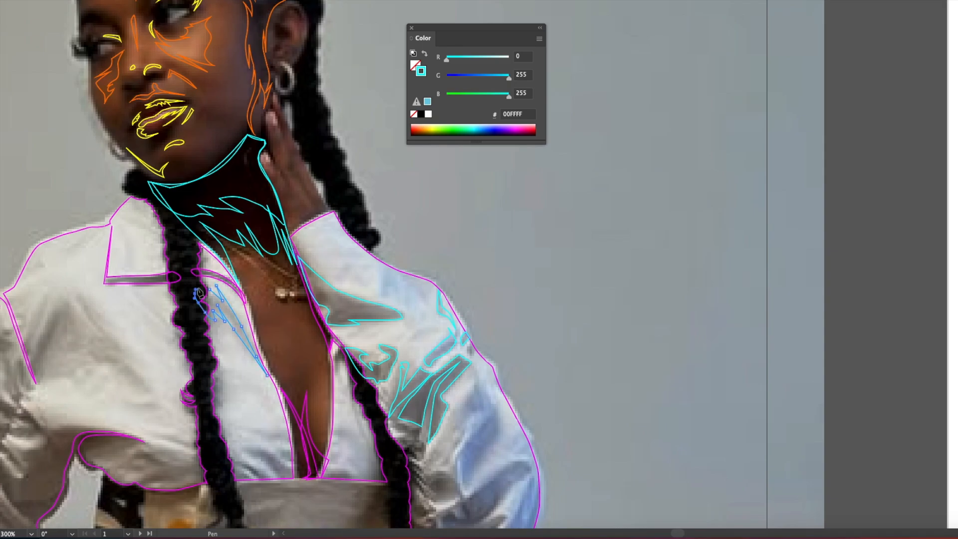
pyautogui.click(210, 289)
pyautogui.moveTo(264, 374); pyautogui.dragTo(239, 299)
# Step: Trace the jagged fold shadows at the bottom of the shirt front, between the braid and the opening
pyautogui.click(266, 368)
pyautogui.click(255, 360)
pyautogui.click(238, 358)
pyautogui.click(222, 350)
pyautogui.click(266, 368)
pyautogui.click(255, 373)
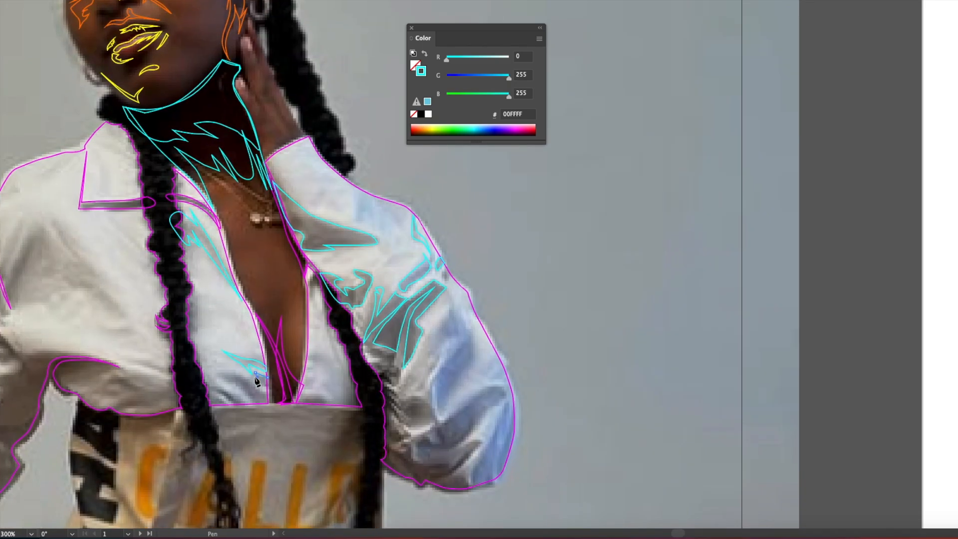
pyautogui.click(268, 405)
# Step: Trace the long crease across the lower shirt and the curved shadow under the bust
pyautogui.click(96, 348)
pyautogui.click(175, 372)
pyautogui.moveTo(175, 372); pyautogui.dragTo(308, 394)
pyautogui.click(184, 399)
pyautogui.click(190, 385)
pyautogui.click(212, 381)
pyautogui.click(246, 387)
pyautogui.click(263, 394)
pyautogui.click(210, 419)
pyautogui.click(184, 399)
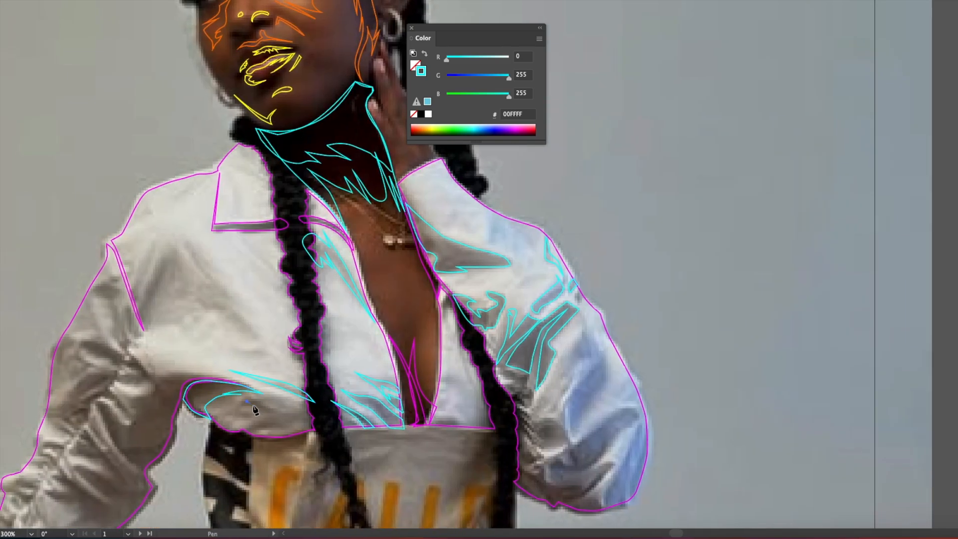
# Step: Trace the fold details inside the under-bust shadow, down to the shirt's lower edge
pyautogui.click(274, 414)
pyautogui.click(218, 416)
pyautogui.click(269, 420)
pyautogui.click(242, 434)
pyautogui.click(271, 437)
pyautogui.click(321, 422)
# Step: Trace the pointed fold shadows fanning out beside the armhole seam on the shirt's chest
pyautogui.moveTo(174, 286); pyautogui.dragTo(252, 365)
pyautogui.click(242, 324)
pyautogui.click(245, 342)
pyautogui.click(247, 374)
pyautogui.click(250, 343)
pyautogui.click(284, 388)
pyautogui.click(242, 324)
pyautogui.click(236, 324)
pyautogui.click(209, 378)
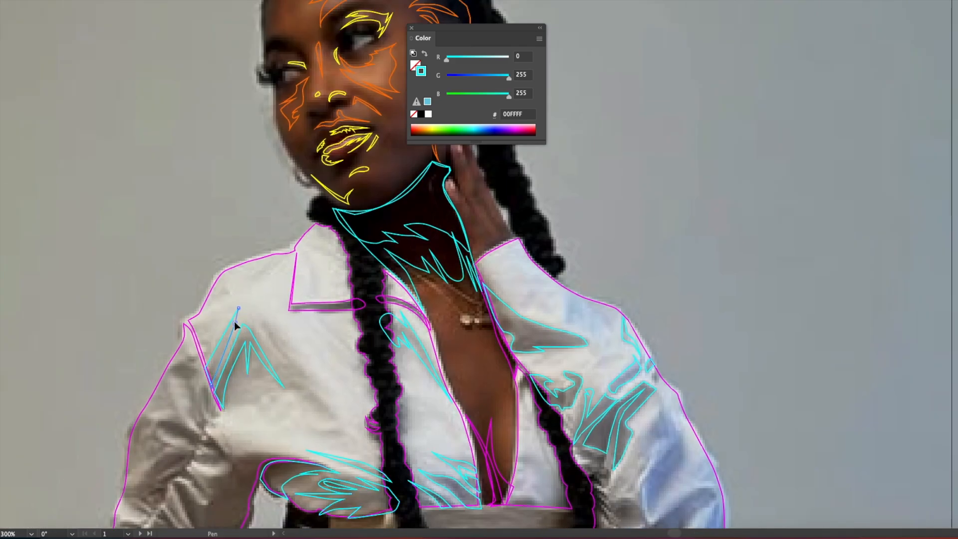
# Step: Add the jagged crease outlines across the chest and the small fold shadow on the shoulder
pyautogui.click(242, 383)
pyautogui.click(252, 376)
pyautogui.click(265, 384)
pyautogui.click(257, 366)
pyautogui.click(258, 320)
pyautogui.click(223, 283)
pyautogui.click(223, 283)
# Step: Trace the jagged fold shadow on the lowered sleeve just below the shoulder seam
pyautogui.click(184, 349)
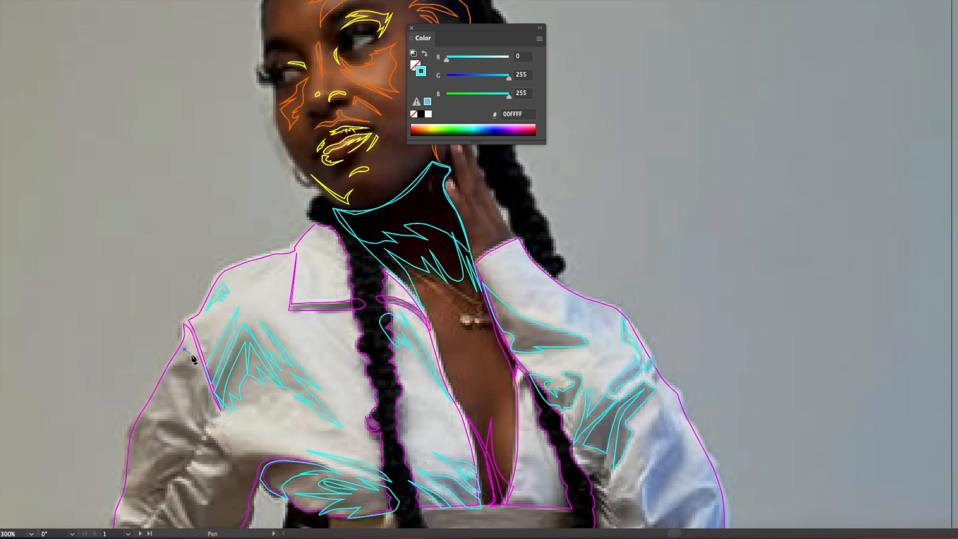
pyautogui.click(205, 428)
pyautogui.click(222, 450)
pyautogui.click(194, 420)
pyautogui.click(185, 377)
pyautogui.click(172, 370)
pyautogui.click(184, 350)
# Step: Select all the cyan shadow outlines on the photo by matching their stroke colour, together with the eye reference shapes
pyautogui.keyDown('alt'); pyautogui.click(401, 384); pyautogui.keyUp('alt')
pyautogui.keyDown('alt'); pyautogui.click(400, 383); pyautogui.keyUp('alt')
pyautogui.press('v')
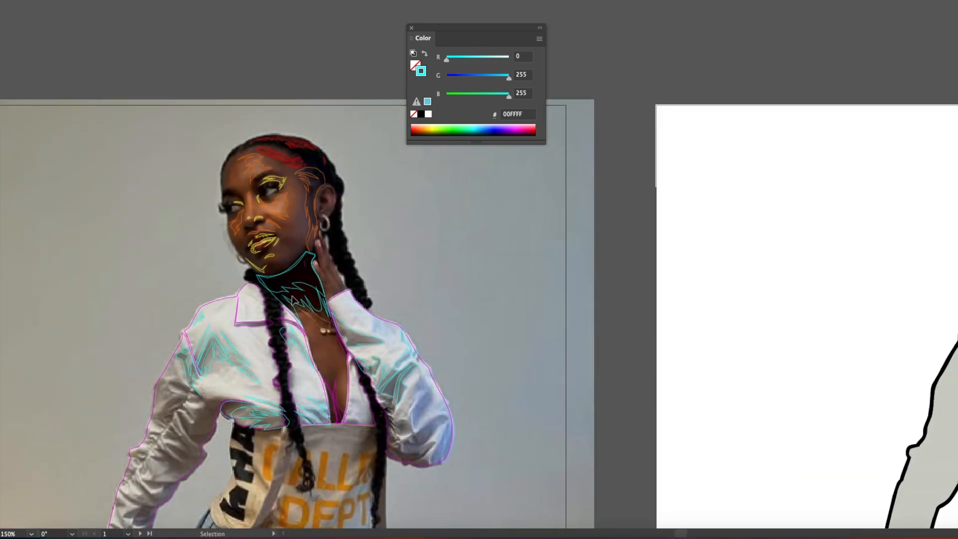
pyautogui.click(306, 301)
pyautogui.click(186, 0)
pyautogui.moveTo(195, 105)
pyautogui.click(311, 191)
pyautogui.press('alt+super+3')
pyautogui.click(378, 223)
pyautogui.click(305, 300)
pyautogui.click(186, 0)
pyautogui.moveTo(195, 106)
pyautogui.click(329, 155)
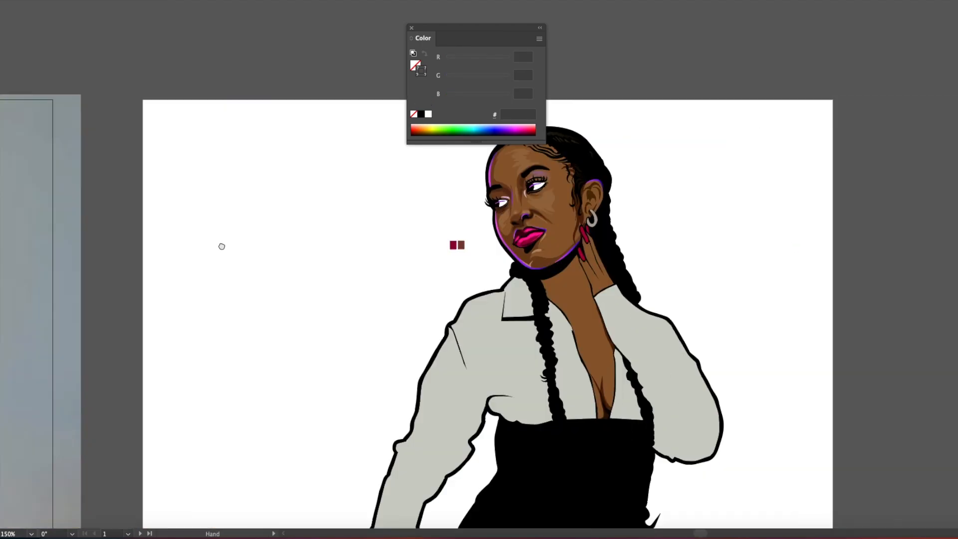
# Step: Place the selected outlines on the illustration and align them with the eye in outline view
pyautogui.click(327, 299)
pyautogui.click(324, 352)
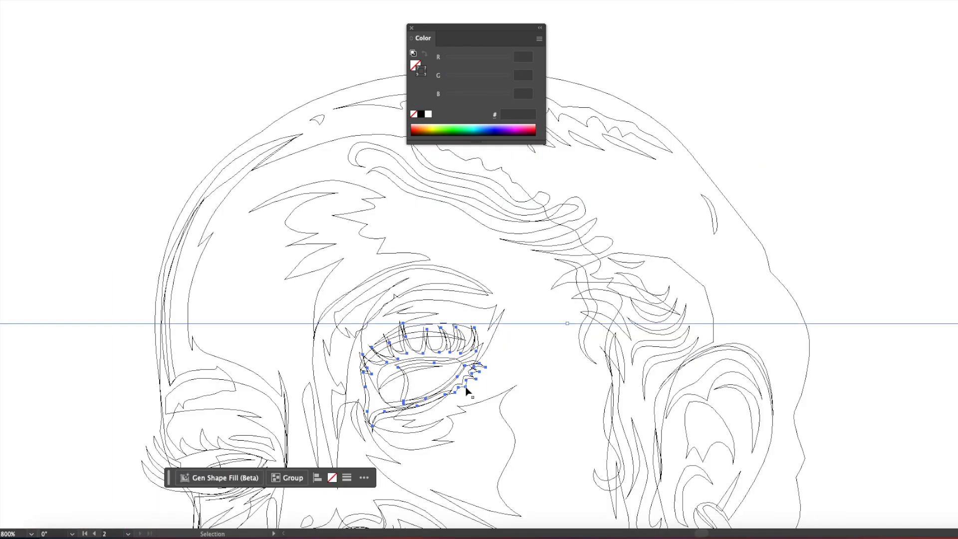
pyautogui.moveTo(467, 392)
pyautogui.mouseDown()
pyautogui.moveTo(566, 427)
pyautogui.moveTo(475, 381)
pyautogui.mouseUp()
pyautogui.press('a')
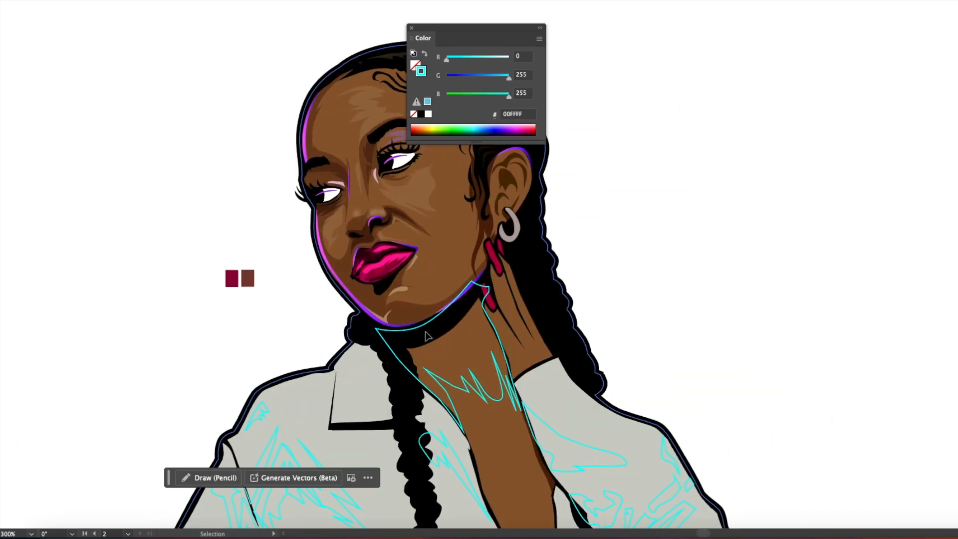
# Step: Fill the jagged neck shadow with dark brown 4F1B00 and no stroke
pyautogui.click(427, 336)
pyautogui.press('a')
pyautogui.click(504, 299)
pyautogui.hotkey('ctrl', '1')
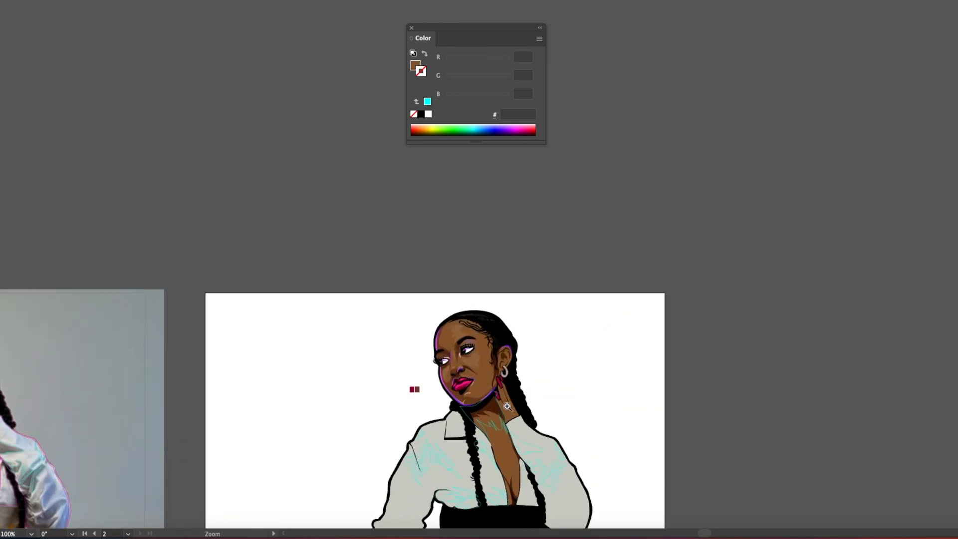
pyautogui.moveTo(474, 62); pyautogui.dragTo(465, 62)
pyautogui.press('v')
pyautogui.click(539, 316)
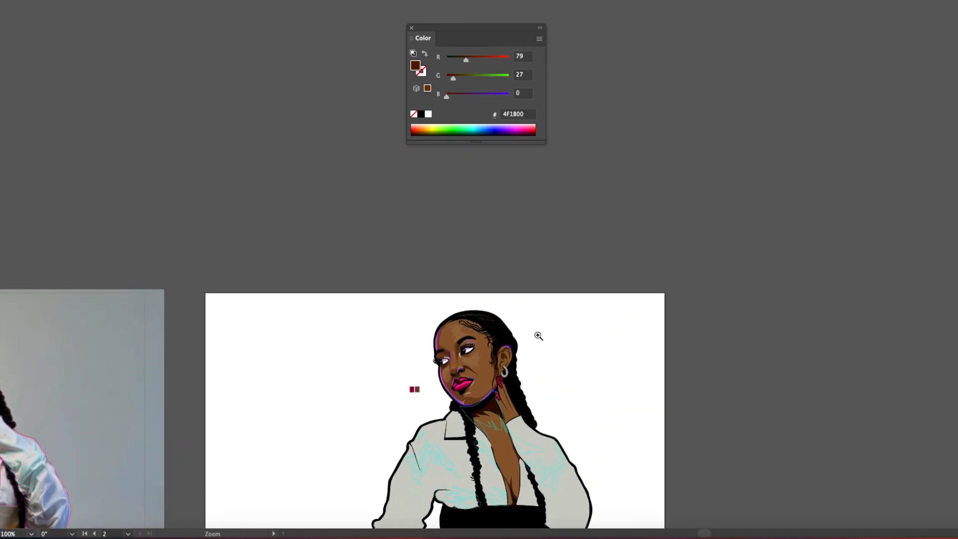
# Step: Fill the inner neck shadow directly under the chin with a deeper, near-black brown and no stroke
pyautogui.hotkey('ctrl', '=')
pyautogui.hotkey('ctrl', '=')
pyautogui.hotkey('ctrl', '=')
pyautogui.click(381, 154)
pyautogui.press('i')
pyautogui.press('v')
pyautogui.click(618, 161)
pyautogui.moveTo(372, 125); pyautogui.dragTo(339, 283)
pyautogui.press('a')
pyautogui.click(338, 283)
pyautogui.press('i')
pyautogui.press('v')
pyautogui.click(512, 192)
pyautogui.moveTo(261, 101); pyautogui.dragTo(331, 228)
# Step: Sample the dark red AE003B from a fingernail as the current fill colour
pyautogui.keyDown('alt'); pyautogui.click(443, 376); pyautogui.keyUp('alt')
pyautogui.keyDown('alt'); pyautogui.click(443, 376); pyautogui.keyUp('alt')
pyautogui.click(509, 327)
pyautogui.click(509, 326)
pyautogui.moveTo(485, 184); pyautogui.dragTo(278, 337)
pyautogui.press('i')
pyautogui.click(276, 374)
pyautogui.moveTo(208, 365); pyautogui.dragTo(734, 226)
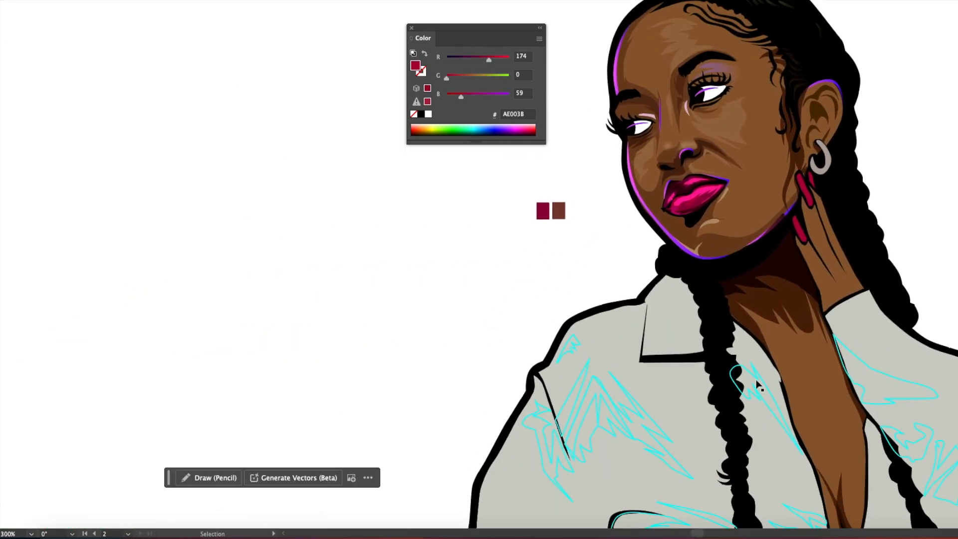
# Step: Fill the shadow outlines beside the shirt opening and on the raised sleeve with grey 837A76 and no stroke
pyautogui.moveTo(626, 386); pyautogui.dragTo(534, 331)
pyautogui.click(800, 321)
pyautogui.keyDown('shift'); pyautogui.click(695, 363); pyautogui.keyUp('shift')
pyautogui.keyDown('shift'); pyautogui.click(817, 390); pyautogui.keyUp('shift')
pyautogui.moveTo(349, 384); pyautogui.dragTo(749, 385)
pyautogui.moveTo(299, 383); pyautogui.dragTo(269, 397)
pyautogui.press('i')
pyautogui.click(481, 385)
# Step: Give the grey shirt shadows a darkening blend mode so they deepen the fabric colour beneath them
pyautogui.click(284, 1)
pyautogui.click(334, 511)
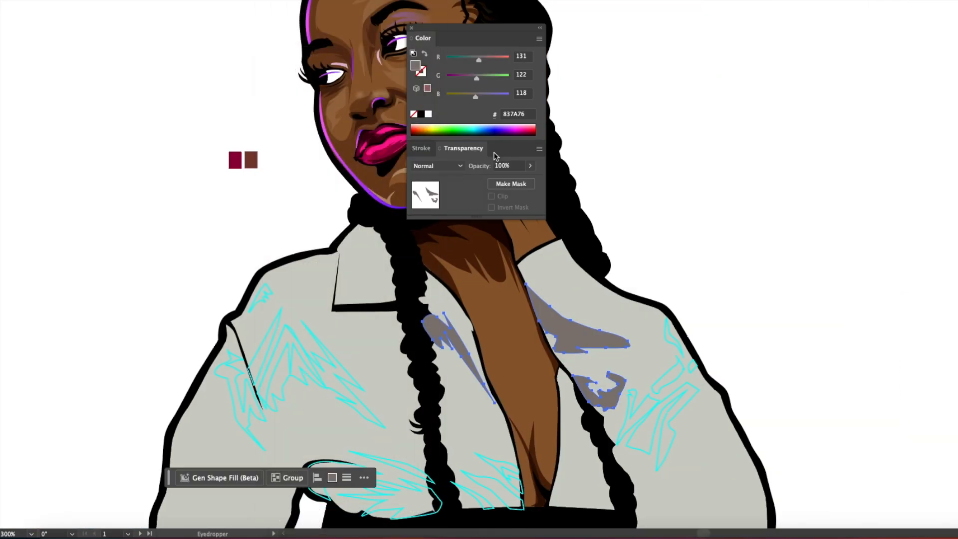
pyautogui.click(439, 166)
pyautogui.click(434, 197)
pyautogui.press('v')
pyautogui.click(663, 234)
# Step: Apply the same blended grey shadow appearance to the fold outlines on the lowered arm's shoulder and upper sleeve
pyautogui.click(261, 296)
pyautogui.keyDown('shift'); pyautogui.click(270, 341); pyautogui.keyUp('shift')
pyautogui.keyDown('shift'); pyautogui.click(293, 337); pyautogui.keyUp('shift')
pyautogui.keyDown('shift'); pyautogui.click(300, 358); pyautogui.keyUp('shift')
pyautogui.press('i')
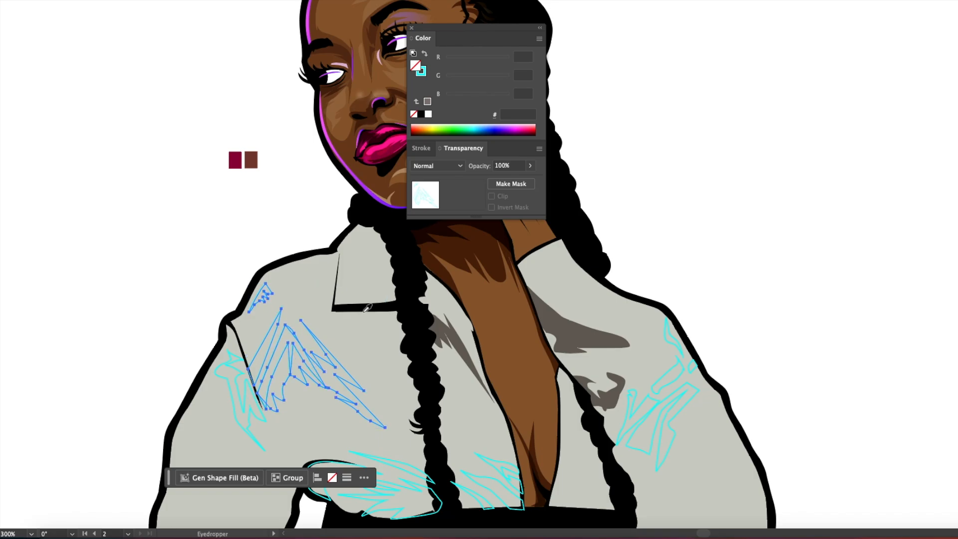
pyautogui.click(449, 334)
pyautogui.click(238, 378)
pyautogui.click(449, 334)
# Step: Apply the blended grey shadow appearance to the fold outlines on the raised arm's sleeve near the elbow crease
pyautogui.click(660, 390)
pyautogui.keyDown('shift'); pyautogui.click(650, 399); pyautogui.keyUp('shift')
pyautogui.click(611, 397)
pyautogui.click(719, 273)
# Step: Draw a thin highlight strip along the shoulder's upper edge and fill it with the purple-pink gradient sampled from the face
pyautogui.press('p')
pyautogui.moveTo(307, 269); pyautogui.dragTo(402, 345)
pyautogui.click(417, 343)
pyautogui.click(343, 368)
pyautogui.click(337, 380)
pyautogui.click(328, 396)
pyautogui.click(323, 406)
pyautogui.moveTo(349, 367); pyautogui.dragTo(356, 363)
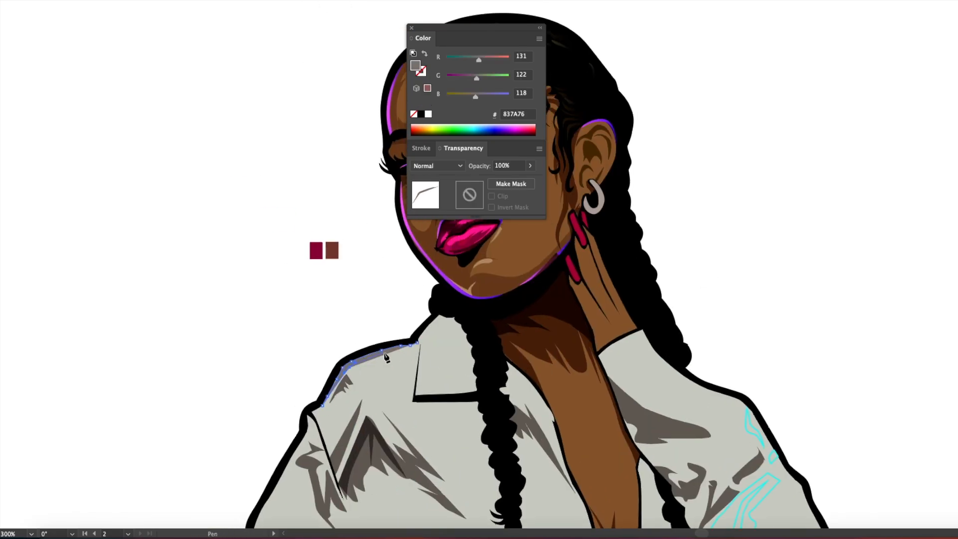
pyautogui.press('i')
pyautogui.click(424, 264)
pyautogui.press('super+shift+a')
# Step: Apply the blended grey shadow appearance to the fold outlines beside the shirt opening just above the waistband
pyautogui.moveTo(553, 298); pyautogui.dragTo(388, 353)
pyautogui.press('super+minus')
pyautogui.press('super+minus')
pyautogui.moveTo(461, 334); pyautogui.dragTo(282, 283)
pyautogui.press('super+plus')
pyautogui.press('super+plus')
pyautogui.moveTo(481, 225); pyautogui.dragTo(79, 367)
pyautogui.click(280, 389)
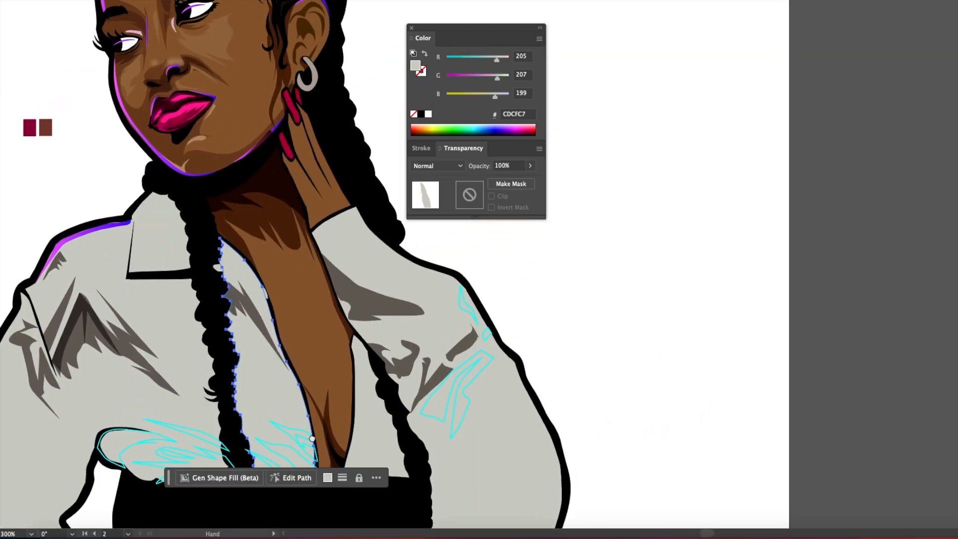
pyautogui.moveTo(280, 389); pyautogui.dragTo(280, 279)
pyautogui.click(303, 330)
pyautogui.keyDown('shift'); pyautogui.click(308, 351); pyautogui.keyUp('shift')
pyautogui.keyDown('shift'); pyautogui.click(267, 349); pyautogui.keyUp('shift')
pyautogui.press('i')
pyautogui.click(161, 274)
# Step: Apply the blended grey shadow appearance to the remaining fold outlines under the bust near the lowered arm
pyautogui.keyDown('super'); pyautogui.click(152, 323); pyautogui.keyUp('super')
pyautogui.click(161, 274)
pyautogui.keyDown('super'); pyautogui.click(163, 315); pyautogui.keyUp('super')
pyautogui.keyDown('shift'); pyautogui.keyDown('super'); pyautogui.click(162, 341); pyautogui.keyUp('super'); pyautogui.keyUp('shift')
pyautogui.keyDown('shift'); pyautogui.keyDown('super'); pyautogui.click(169, 354); pyautogui.keyUp('super'); pyautogui.keyUp('shift')
pyautogui.click(277, 339)
pyautogui.press('super+shift+a')
# Step: Copy the curved collar outline from the traced line work and place it on the shirt between braid and neckline
pyautogui.press('p')
pyautogui.click(251, 196)
pyautogui.moveTo(223, 172); pyautogui.dragTo(565, 349)
pyautogui.moveTo(66, 349); pyautogui.dragTo(923, 344)
pyautogui.press('v')
pyautogui.click(382, 336)
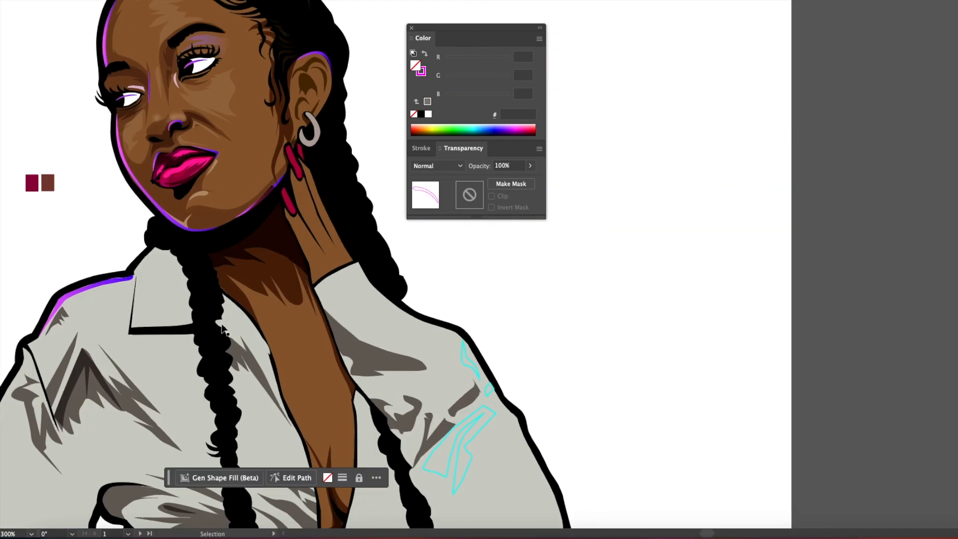
pyautogui.press('super+v')
pyautogui.moveTo(544, 268); pyautogui.dragTo(253, 341)
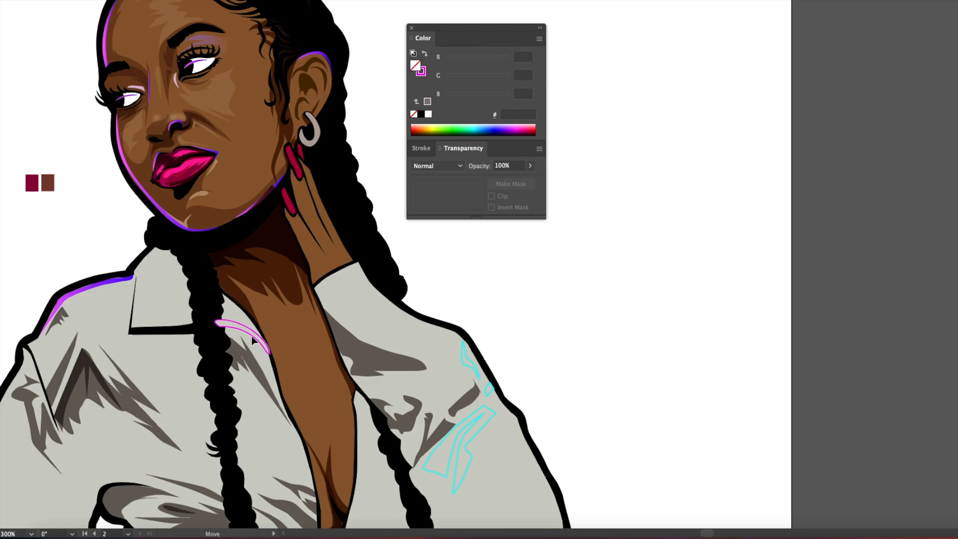
# Step: Fill the pasted collar curve with black 000000 and no stroke, and reselect it for adjustment
pyautogui.press('i')
pyautogui.click(472, 340)
pyautogui.press('v')
pyautogui.click(523, 336)
pyautogui.moveTo(524, 335); pyautogui.dragTo(631, 374)
pyautogui.press('a')
pyautogui.click(366, 367)
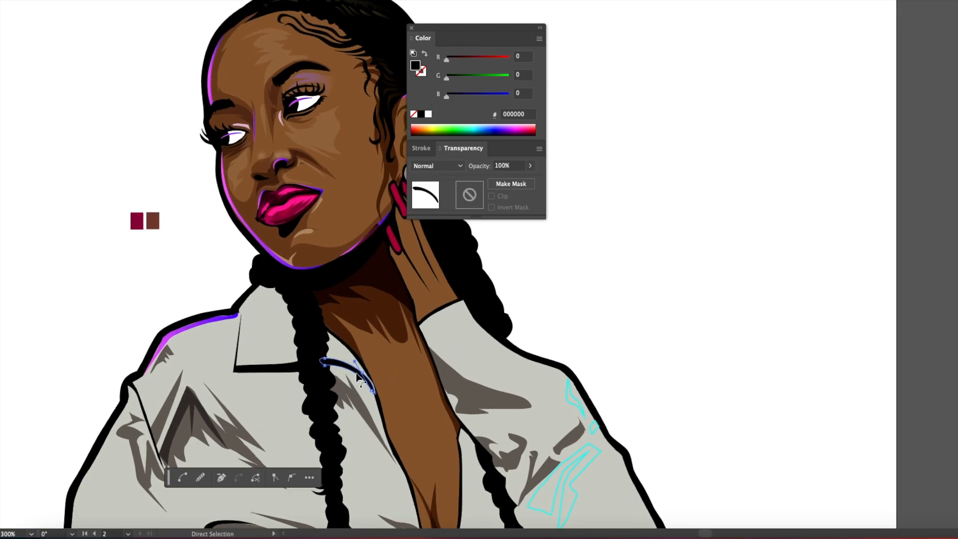
pyautogui.keyDown('super'); pyautogui.click(365, 367); pyautogui.keyUp('super')
pyautogui.keyDown('super'); pyautogui.click(366, 366); pyautogui.keyUp('super')
pyautogui.moveTo(603, 244); pyautogui.dragTo(280, 364)
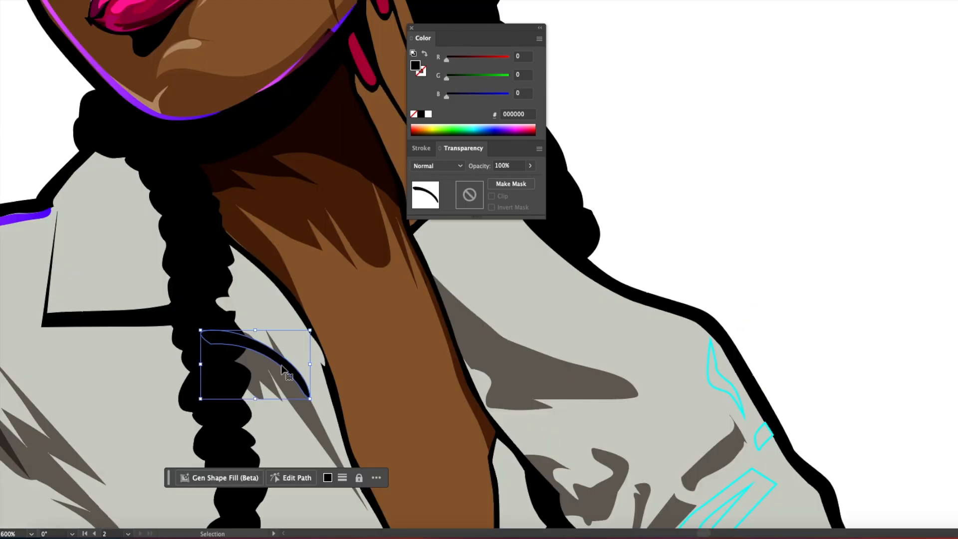
# Step: Undo the last change to the collar curve and sample the black of the existing collar line for it again
pyautogui.press('super+z')
pyautogui.press('i')
pyautogui.click(156, 304)
pyautogui.click(152, 315)
pyautogui.keyDown('super'); pyautogui.click(767, 191); pyautogui.keyUp('super')
pyautogui.keyDown('alt'); pyautogui.keyDown('super'); pyautogui.click(321, 353); pyautogui.keyUp('super'); pyautogui.keyUp('alt')
pyautogui.keyDown('alt'); pyautogui.keyDown('super'); pyautogui.click(321, 353); pyautogui.keyUp('super'); pyautogui.keyUp('alt')
pyautogui.keyDown('alt'); pyautogui.keyDown('super'); pyautogui.click(506, 368); pyautogui.keyUp('super'); pyautogui.keyUp('alt')
pyautogui.moveTo(798, 170); pyautogui.dragTo(244, 325)
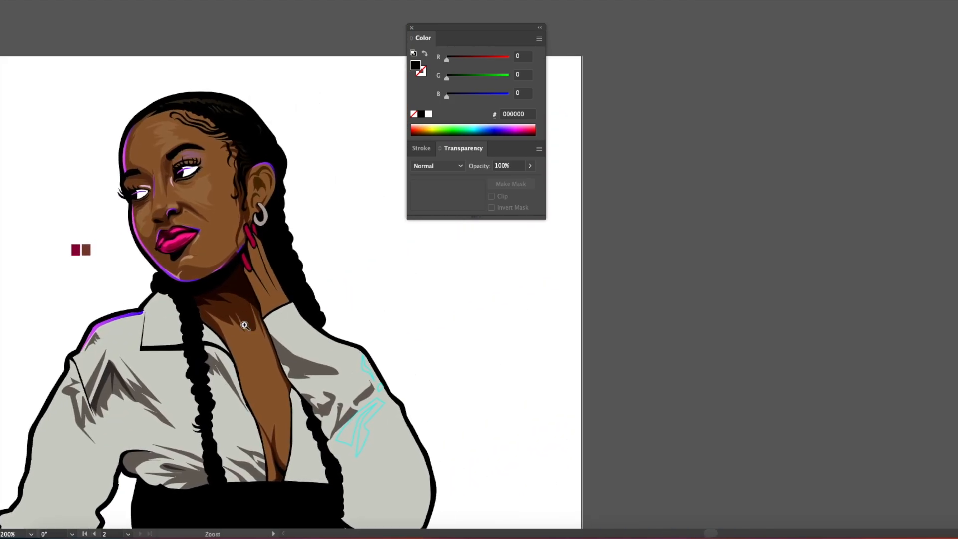
# Step: Draw a thin tapered outline along the shirt opening's braid-side edge, from the collar down to the waistband
pyautogui.keyDown('super'); pyautogui.click(192, 310); pyautogui.keyUp('super')
pyautogui.press('p')
pyautogui.click(180, 248)
pyautogui.moveTo(223, 292); pyautogui.dragTo(228, 304)
pyautogui.moveTo(236, 328); pyautogui.dragTo(253, 379)
pyautogui.moveTo(265, 407)
pyautogui.mouseDown()
pyautogui.moveTo(278, 464)
pyautogui.moveTo(280, 447)
pyautogui.mouseUp()
pyautogui.click(280, 489)
pyautogui.click(284, 488)
pyautogui.press('/')
pyautogui.moveTo(259, 381); pyautogui.dragTo(257, 375)
pyautogui.moveTo(246, 354); pyautogui.dragTo(244, 346)
pyautogui.moveTo(238, 318); pyautogui.dragTo(237, 311)
pyautogui.moveTo(215, 273); pyautogui.dragTo(211, 268)
pyautogui.click(180, 248)
pyautogui.click(314, 186)
pyautogui.press('super+shift+a')
# Step: Draw a small triangular accent in the lower shirt opening and fill it with a sampled colour shifted by a slider
pyautogui.scroll(-8, 235, 212)
pyautogui.hscroll(2, 235, 212)
pyautogui.press('p')
pyautogui.click(250, 189)
pyautogui.click(246, 257)
pyautogui.moveTo(251, 227)
pyautogui.mouseDown()
pyautogui.moveTo(248, 241)
pyautogui.moveTo(242, 220)
pyautogui.mouseUp()
pyautogui.click(251, 189)
pyautogui.press('i')
pyautogui.click(237, 183)
pyautogui.moveTo(467, 78); pyautogui.dragTo(477, 78)
pyautogui.press('super+shift+a')
# Step: Draw a narrow skin patch in the lower shirt opening and fill it with the skin brown 8E5C2E
pyautogui.moveTo(285, 122)
pyautogui.mouseDown()
pyautogui.moveTo(304, 174)
pyautogui.moveTo(320, 137)
pyautogui.mouseUp()
pyautogui.press('p')
pyautogui.click(236, 205)
pyautogui.moveTo(263, 259); pyautogui.dragTo(270, 285)
pyautogui.click(273, 298)
pyautogui.click(253, 299)
pyautogui.click(236, 205)
pyautogui.press('v')
pyautogui.press('i')
pyautogui.moveTo(248, 140); pyautogui.dragTo(293, 344)
pyautogui.click(183, 192)
# Step: Draw a thin strip along the neck and raised sleeve's inner edge and fill it with black sampled from the hand outlines
pyautogui.press('v')
pyautogui.click(539, 301)
pyautogui.moveTo(274, 174); pyautogui.dragTo(292, 282)
pyautogui.press('p')
pyautogui.moveTo(326, 360)
pyautogui.mouseDown()
pyautogui.moveTo(287, 278)
pyautogui.moveTo(265, 293)
pyautogui.mouseUp()
pyautogui.click(215, 154)
pyautogui.click(225, 176)
pyautogui.click(254, 250)
pyautogui.click(268, 275)
pyautogui.click(248, 248)
pyautogui.click(199, 116)
pyautogui.click(187, 95)
pyautogui.click(185, 86)
pyautogui.click(190, 85)
pyautogui.click(199, 105)
pyautogui.moveTo(229, 169); pyautogui.dragTo(230, 175)
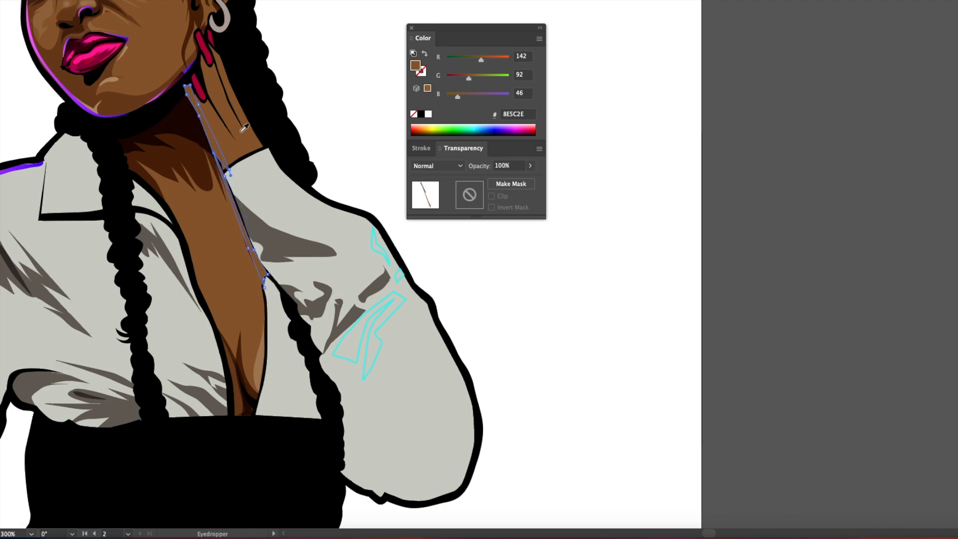
pyautogui.click(279, 123)
pyautogui.press('v')
pyautogui.press('a')
pyautogui.click(233, 233)
pyautogui.click(243, 228)
pyautogui.click(363, 154)
# Step: Draw a thin black outline along the lower shirt opening on the raised-arm side, down to the waistband
pyautogui.moveTo(211, 216)
pyautogui.mouseDown()
pyautogui.moveTo(260, 326)
pyautogui.moveTo(258, 222)
pyautogui.mouseUp()
pyautogui.press('p')
pyautogui.click(308, 282)
pyautogui.click(313, 316)
pyautogui.click(311, 379)
pyautogui.click(300, 426)
pyautogui.click(306, 425)
pyautogui.moveTo(317, 361); pyautogui.dragTo(320, 338)
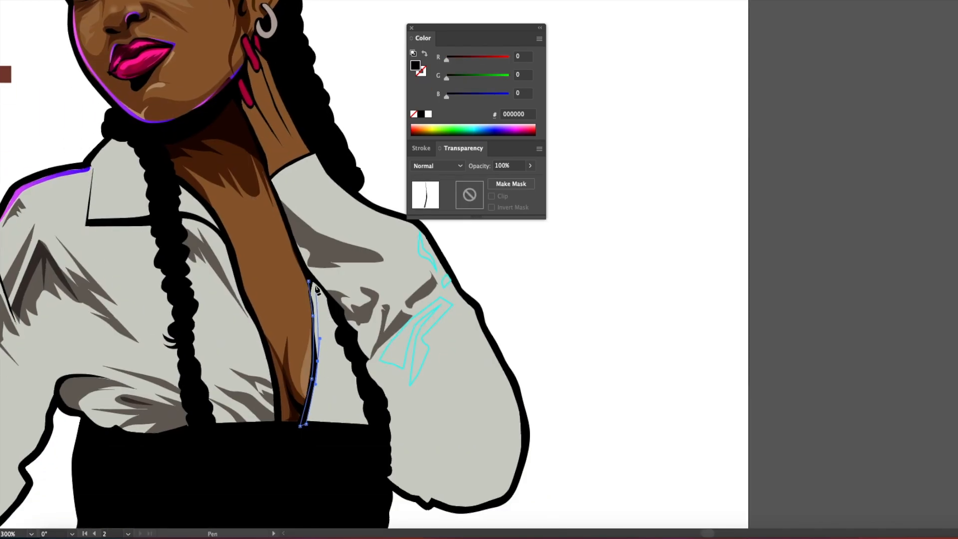
pyautogui.click(308, 282)
pyautogui.press('v')
pyautogui.press('super+shift+a')
pyautogui.moveTo(273, 372); pyautogui.dragTo(111, 500)
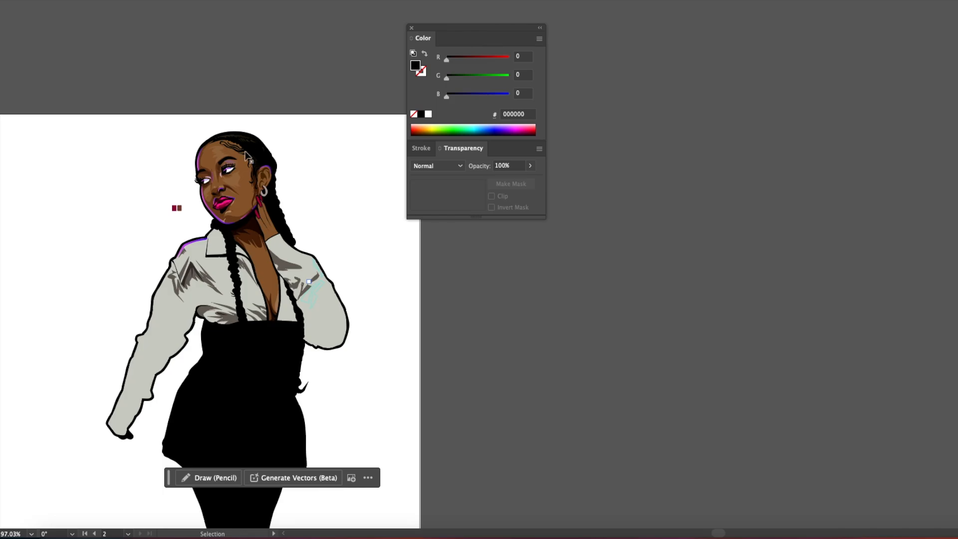
pyautogui.click(70, 1)
pyautogui.click(160, 112)
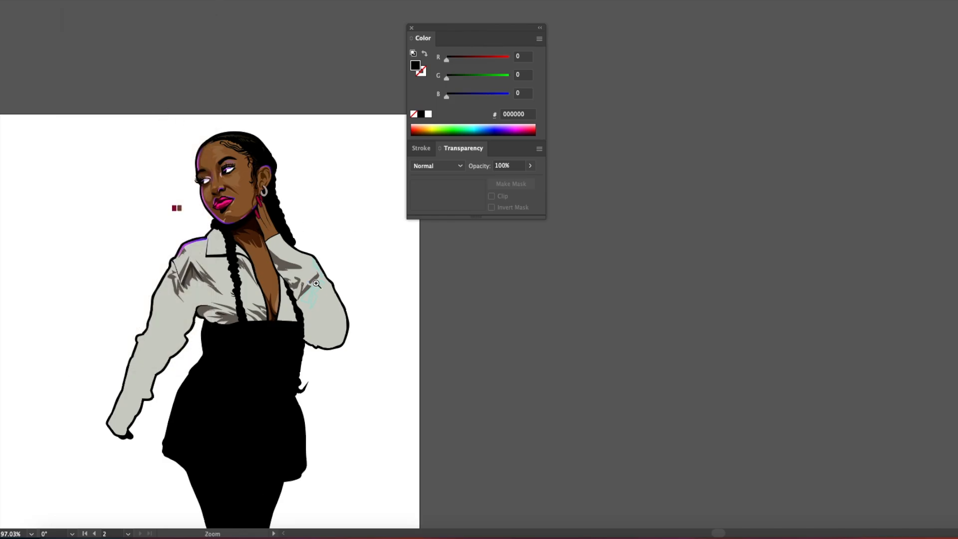
# Step: Fill the fold shapes on the raised sleeve with the grey sampled from the existing shirt shadows, then deselect
pyautogui.moveTo(321, 268); pyautogui.dragTo(276, 293)
pyautogui.press('super+a')
pyautogui.press('i')
pyautogui.click(244, 278)
pyautogui.press('v')
pyautogui.click(328, 249)
pyautogui.moveTo(328, 249); pyautogui.dragTo(362, 198)
# Step: Set the fill to none and sample the cyan stroke from the shadow outlines traced over the photo's shirt
pyautogui.click(70, 1)
pyautogui.click(99, 103)
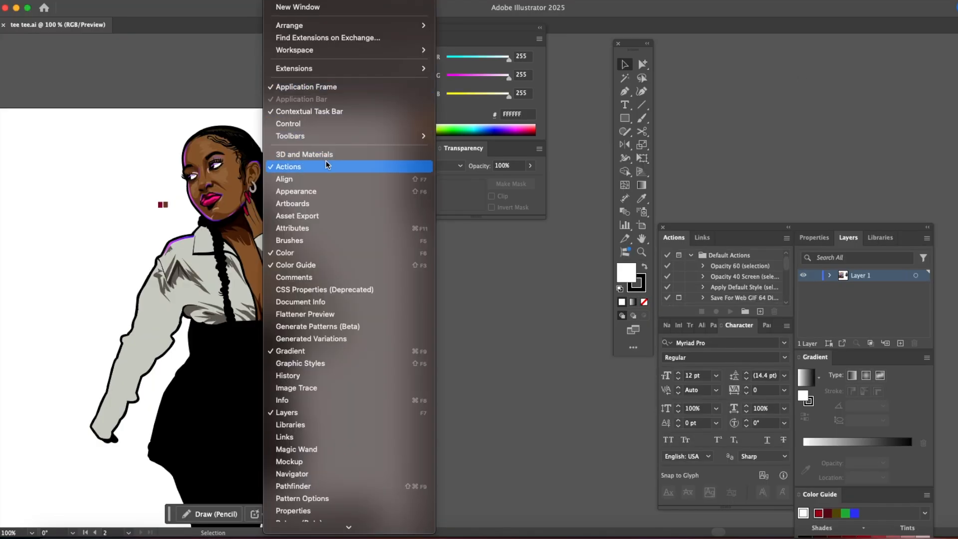
pyautogui.click(643, 201)
pyautogui.click(642, 201)
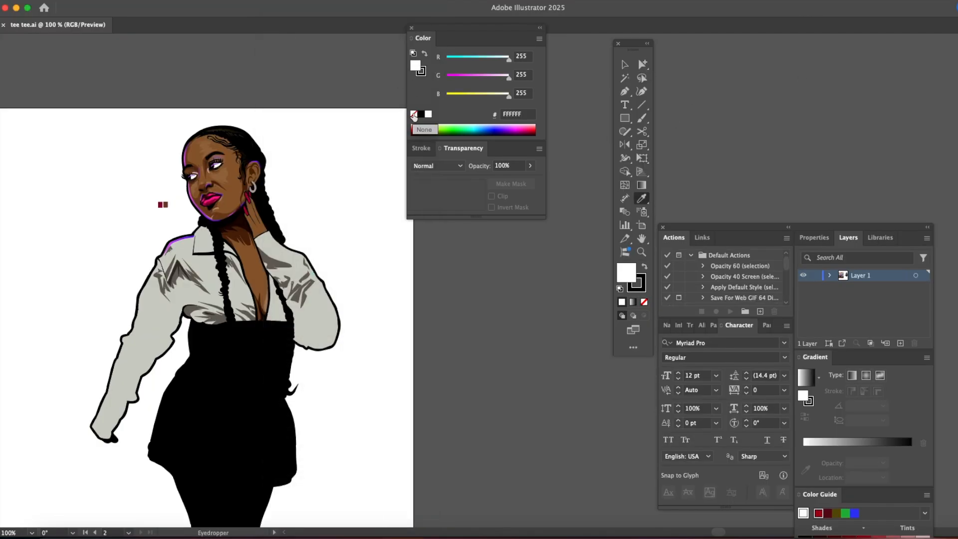
pyautogui.click(414, 114)
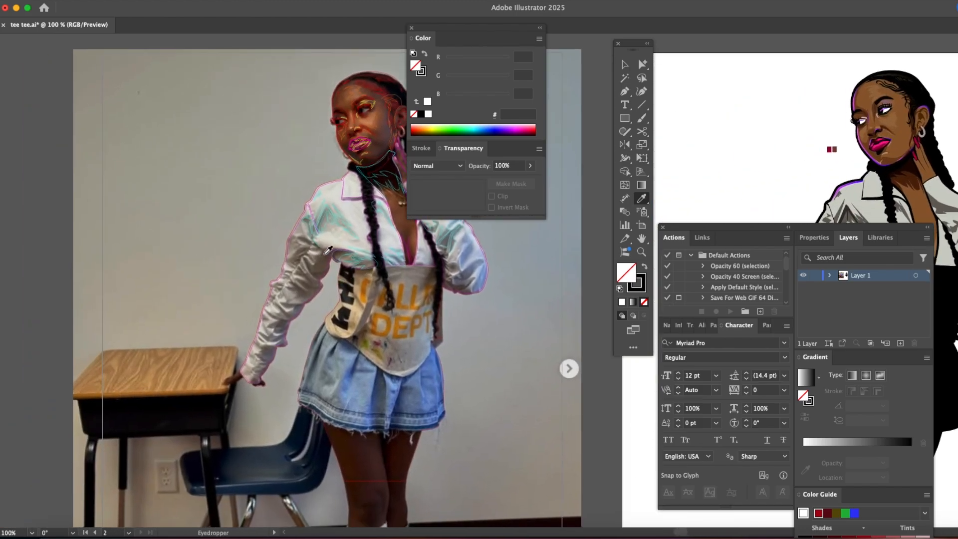
pyautogui.click(324, 264)
# Step: Start a Pen outline for the lowered sleeve's shadow at the cuff with short jagged folds
pyautogui.press('z')
pyautogui.click(294, 370)
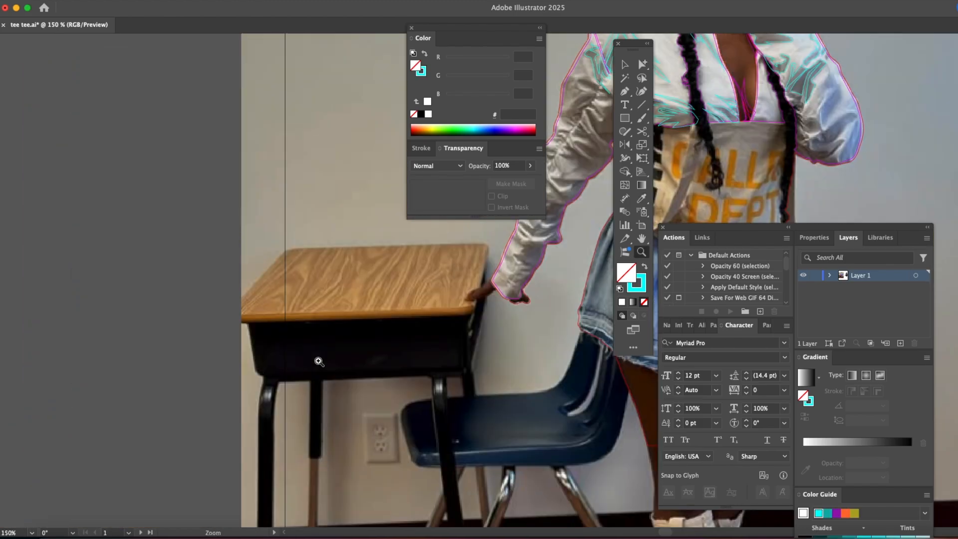
pyautogui.click(500, 303)
pyautogui.moveTo(691, 147); pyautogui.dragTo(246, 268)
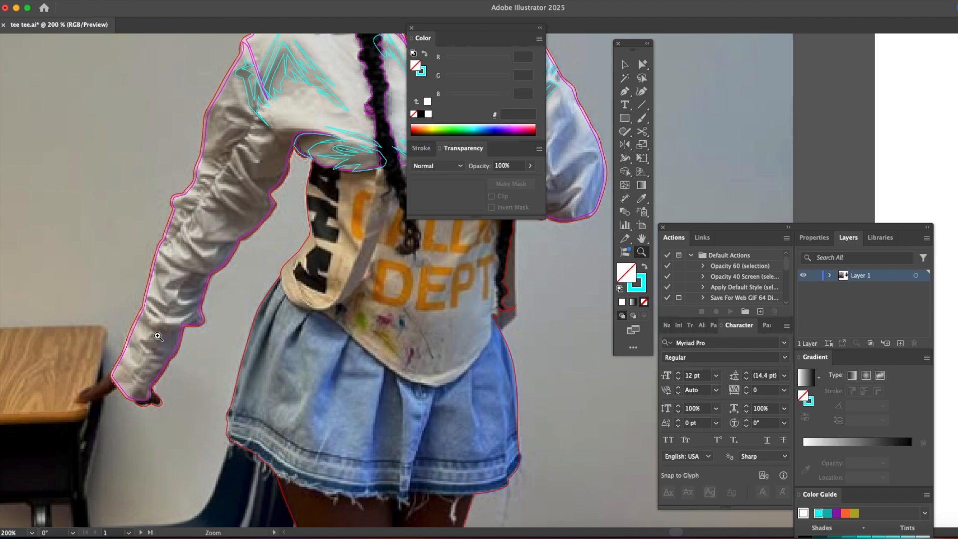
pyautogui.click(235, 336)
pyautogui.moveTo(235, 335); pyautogui.dragTo(156, 347)
pyautogui.click(631, 93)
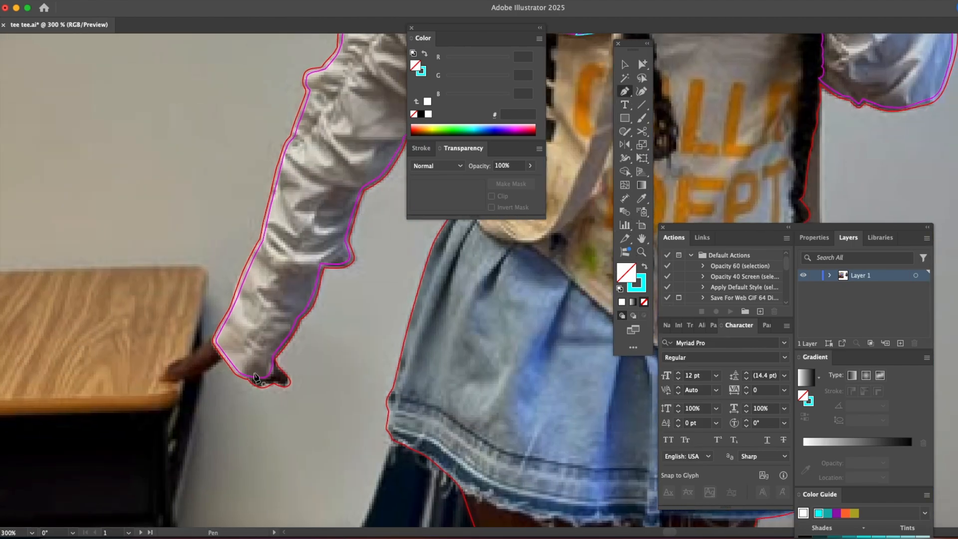
pyautogui.click(245, 378)
pyautogui.click(244, 340)
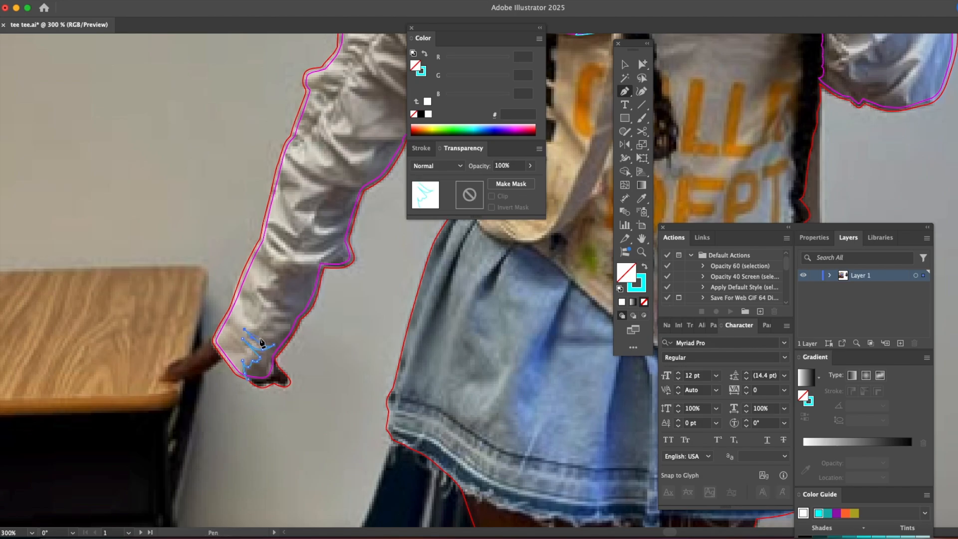
# Step: Continue the shadow outline in a zigzag up the lower forearm to the large crease at the sleeve's outer edge
pyautogui.click(280, 338)
pyautogui.click(261, 316)
pyautogui.click(290, 316)
pyautogui.click(280, 306)
pyautogui.click(259, 288)
pyautogui.click(283, 288)
pyautogui.click(272, 267)
pyautogui.click(257, 251)
pyautogui.click(263, 254)
pyautogui.click(259, 240)
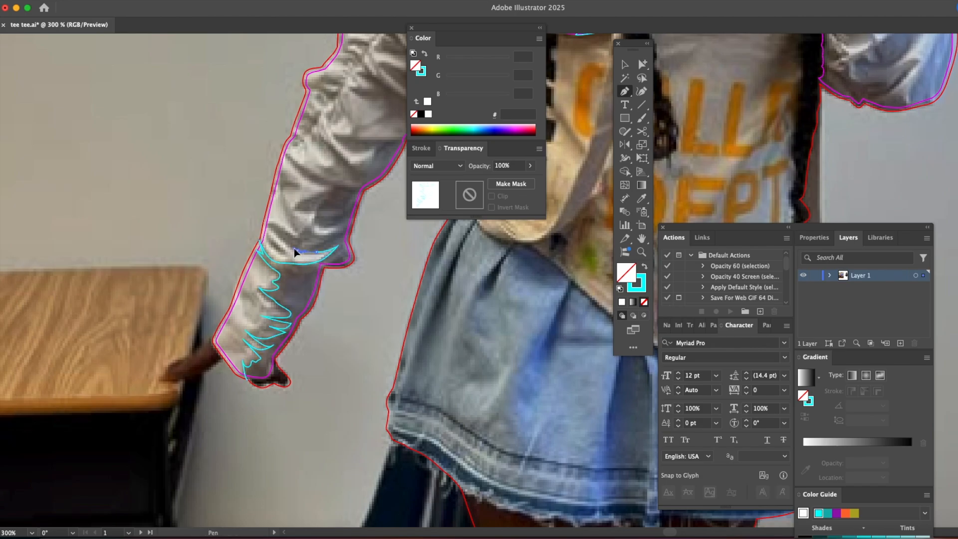
# Step: Extend the shadow outline through the pointed folds in the middle of the lowered forearm, above the large crease
pyautogui.click(266, 223)
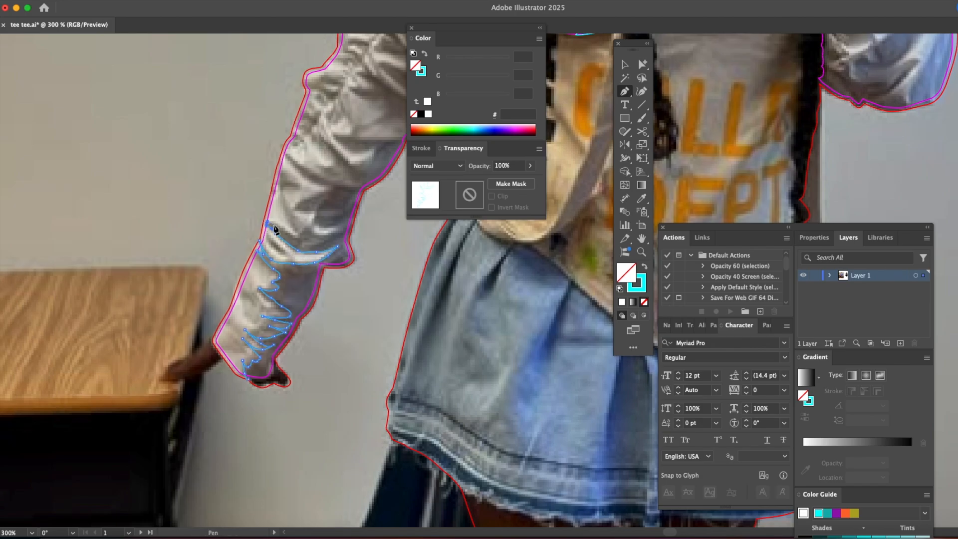
pyautogui.click(308, 228)
pyautogui.click(314, 234)
pyautogui.click(339, 231)
pyautogui.click(331, 227)
pyautogui.click(314, 223)
pyautogui.click(314, 213)
pyautogui.click(302, 210)
pyautogui.click(296, 203)
pyautogui.click(329, 189)
pyautogui.click(298, 171)
pyautogui.click(285, 152)
# Step: Trace the long pointed folds of the upper forearm across the sleeve towards its inner edge
pyautogui.click(353, 184)
pyautogui.click(323, 170)
pyautogui.click(316, 165)
pyautogui.click(332, 166)
pyautogui.click(329, 157)
pyautogui.click(358, 160)
pyautogui.click(356, 152)
pyautogui.click(342, 145)
pyautogui.click(335, 136)
pyautogui.click(352, 131)
# Step: Continue the shadow outline with short spiky creases beside the elbow of the lowered arm
pyautogui.moveTo(352, 135); pyautogui.dragTo(304, 216)
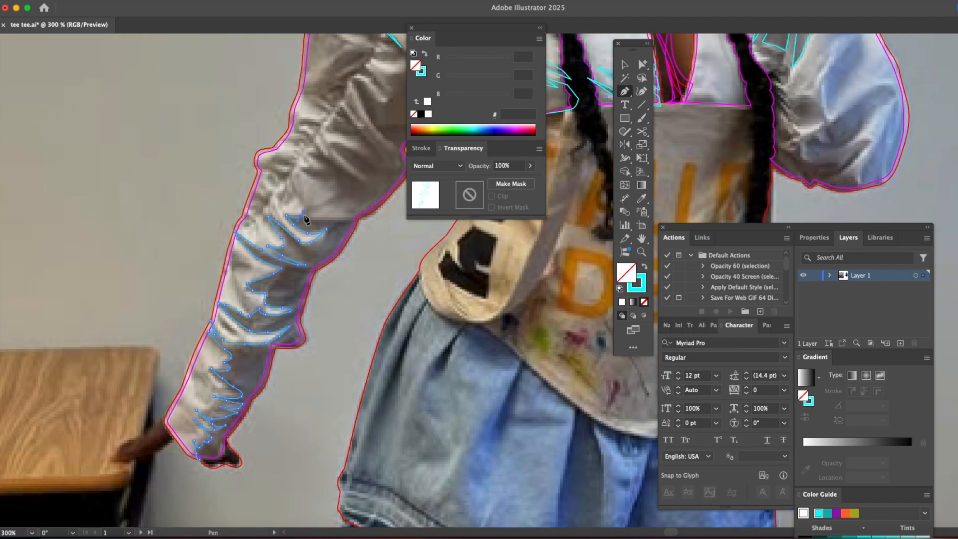
pyautogui.click(302, 199)
pyautogui.click(295, 174)
pyautogui.click(294, 191)
pyautogui.click(296, 197)
pyautogui.click(292, 199)
pyautogui.click(286, 189)
pyautogui.click(287, 202)
pyautogui.click(279, 194)
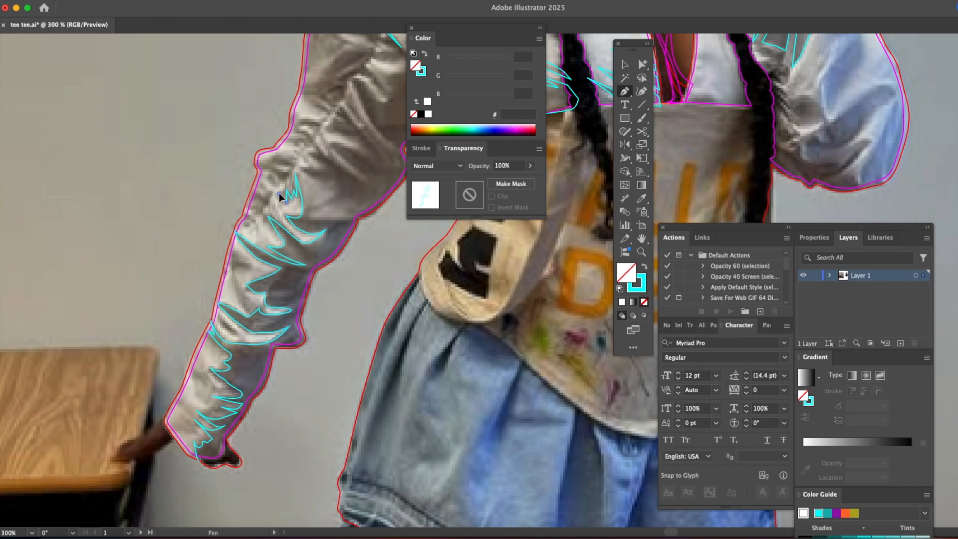
# Step: Trace the long narrow folds running inwards just above the elbow of the lowered sleeve
pyautogui.click(293, 175)
pyautogui.click(317, 151)
pyautogui.click(362, 176)
pyautogui.click(331, 148)
pyautogui.moveTo(335, 142); pyautogui.dragTo(343, 145)
pyautogui.click(352, 142)
pyautogui.click(325, 128)
pyautogui.click(332, 122)
pyautogui.click(332, 118)
pyautogui.click(339, 118)
# Step: Extend the shadow outline up the middle of the upper sleeve with pointed folds and a curved crease
pyautogui.moveTo(345, 122); pyautogui.dragTo(203, 160)
pyautogui.click(214, 180)
pyautogui.click(229, 191)
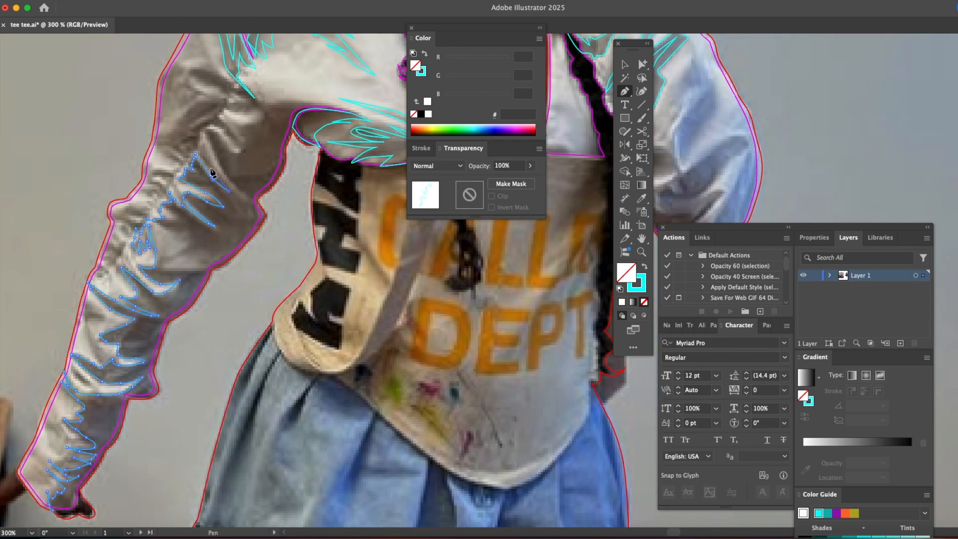
pyautogui.click(226, 180)
pyautogui.click(237, 189)
pyautogui.click(216, 159)
pyautogui.click(205, 135)
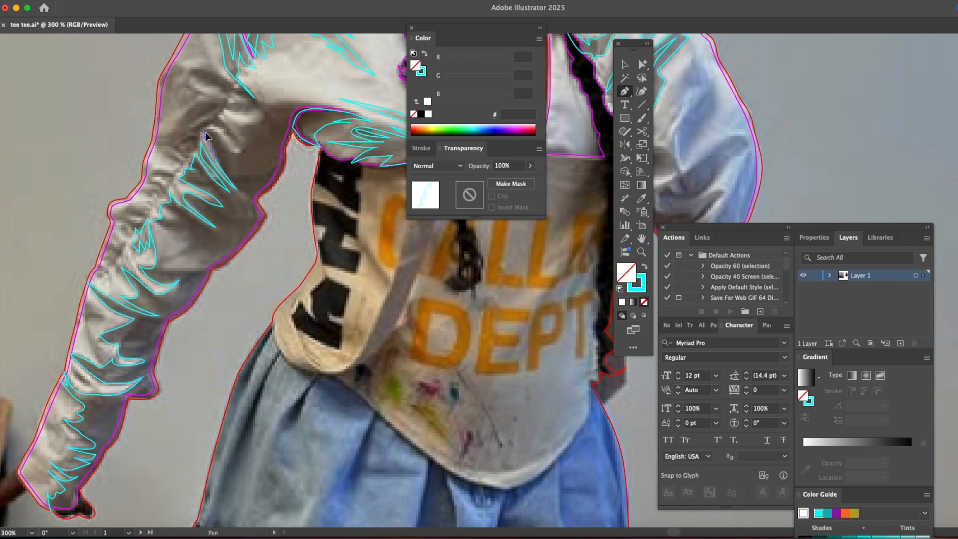
pyautogui.click(205, 129)
pyautogui.click(214, 129)
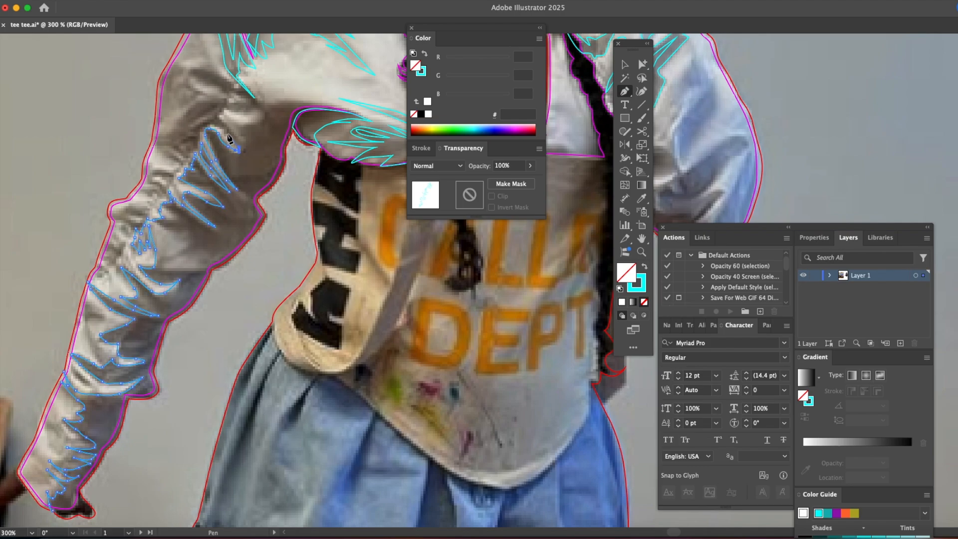
# Step: Trace the shadow around the upper sleeve's outer folds and in towards the armpit creases
pyautogui.click(196, 141)
pyautogui.click(176, 147)
pyautogui.click(158, 143)
pyautogui.click(202, 96)
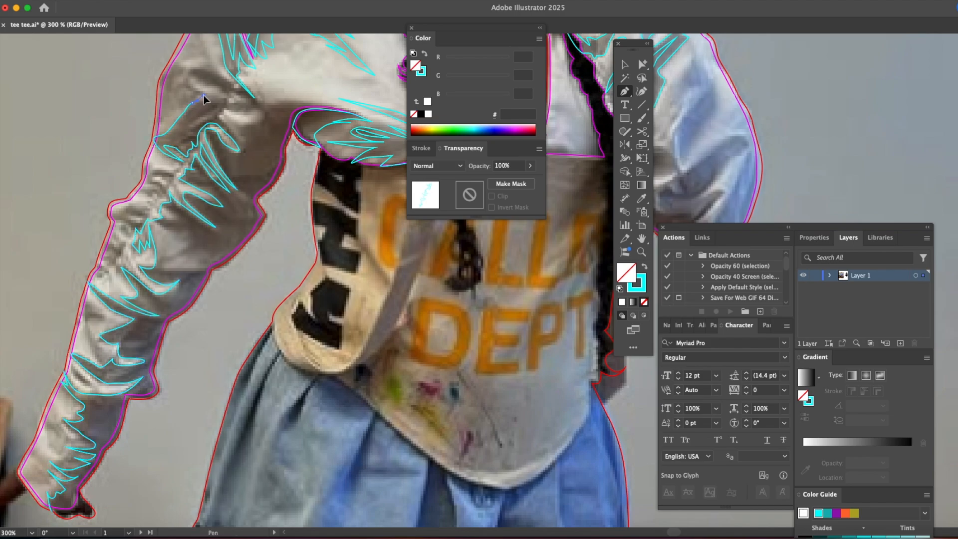
pyautogui.click(234, 95)
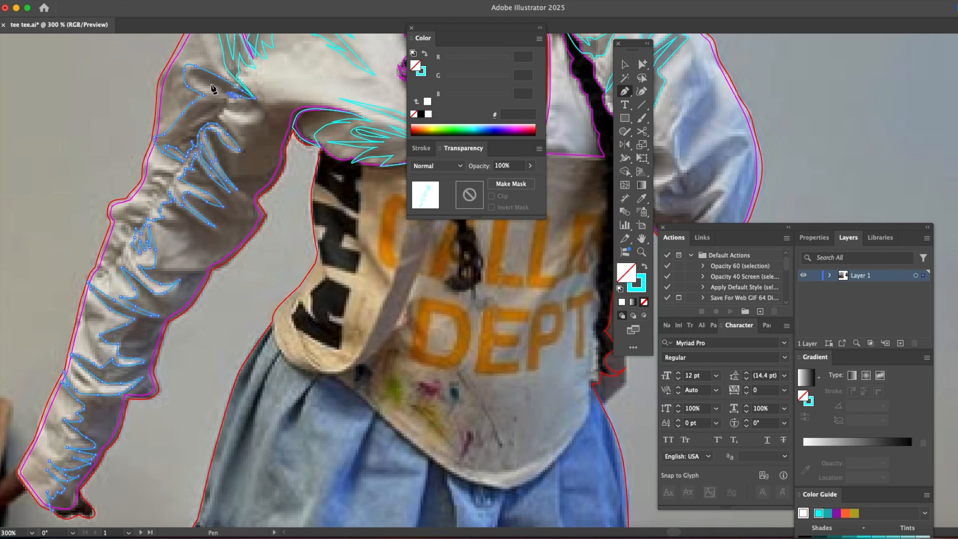
pyautogui.click(224, 114)
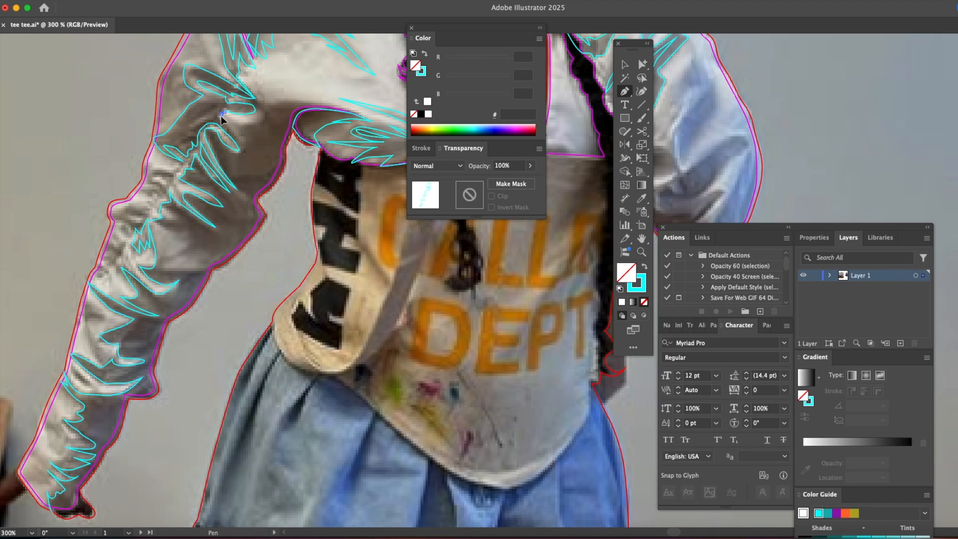
# Step: Carry the shadow outline across the armpit and shirt front, then back onto the sleeve's inner edge
pyautogui.click(252, 128)
pyautogui.click(262, 120)
pyautogui.click(355, 113)
pyautogui.click(323, 114)
pyautogui.click(302, 118)
pyautogui.click(301, 126)
pyautogui.click(292, 138)
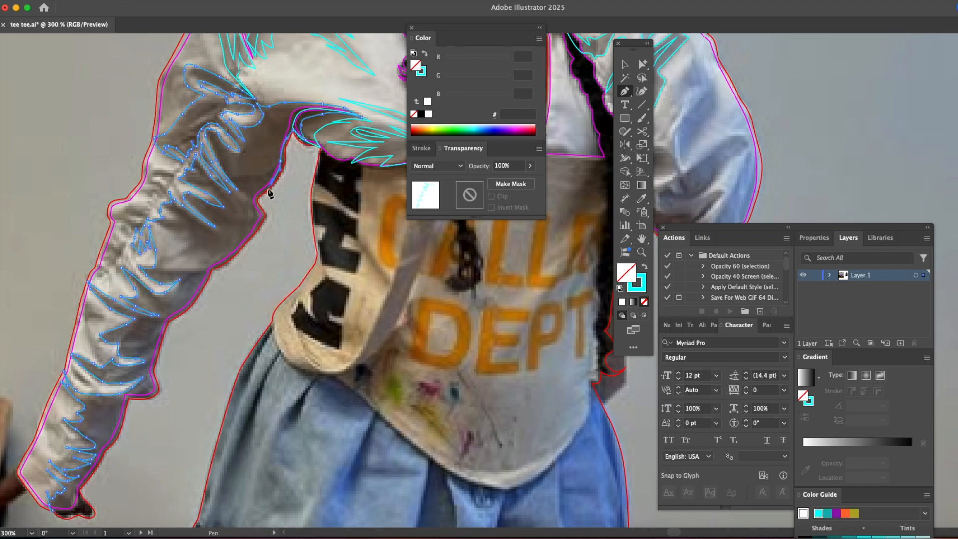
# Step: Follow the lowered sleeve's inner edge down to the cuff and close the large shadow shape
pyautogui.scroll(-5, 272, 188)
pyautogui.hscroll(-3, 272, 187)
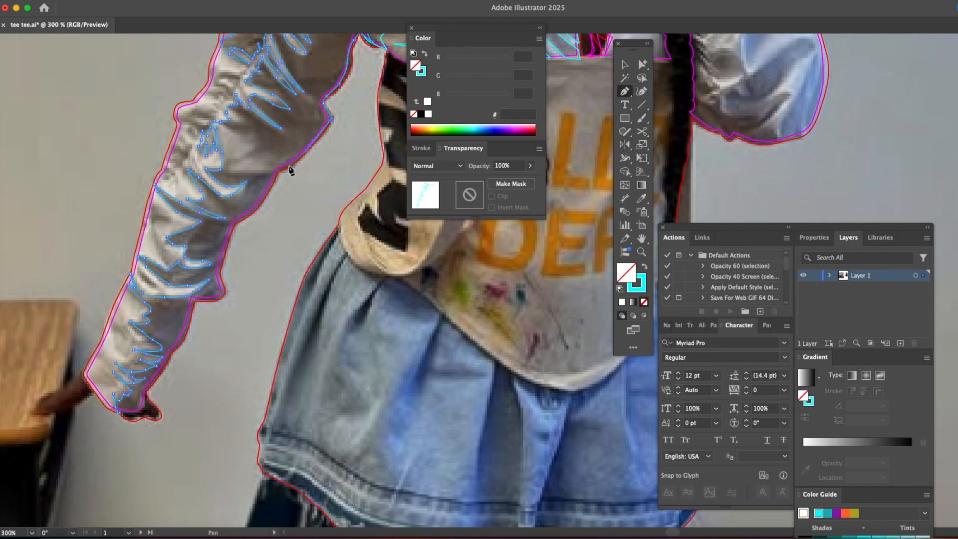
pyautogui.click(221, 272)
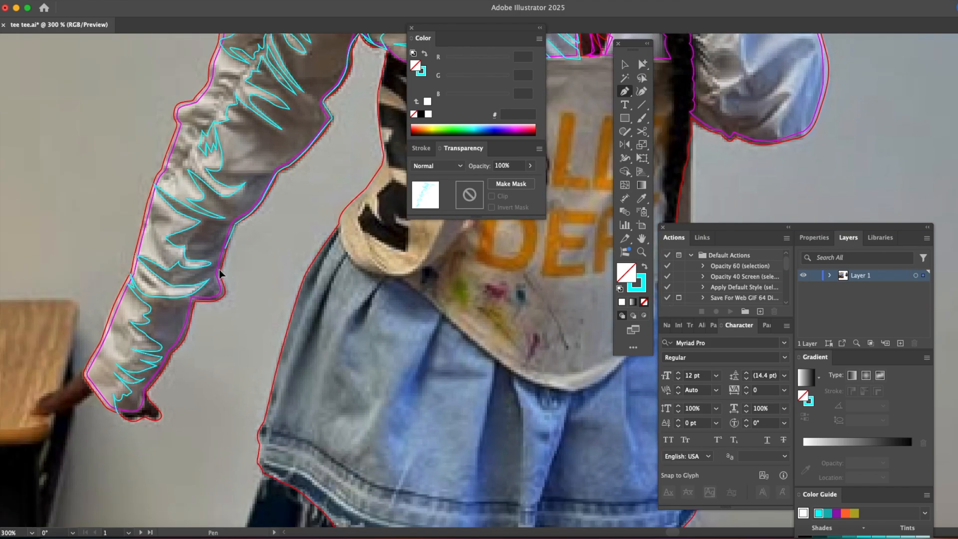
pyautogui.scroll(-4, 212, 274)
pyautogui.hscroll(-1, 212, 275)
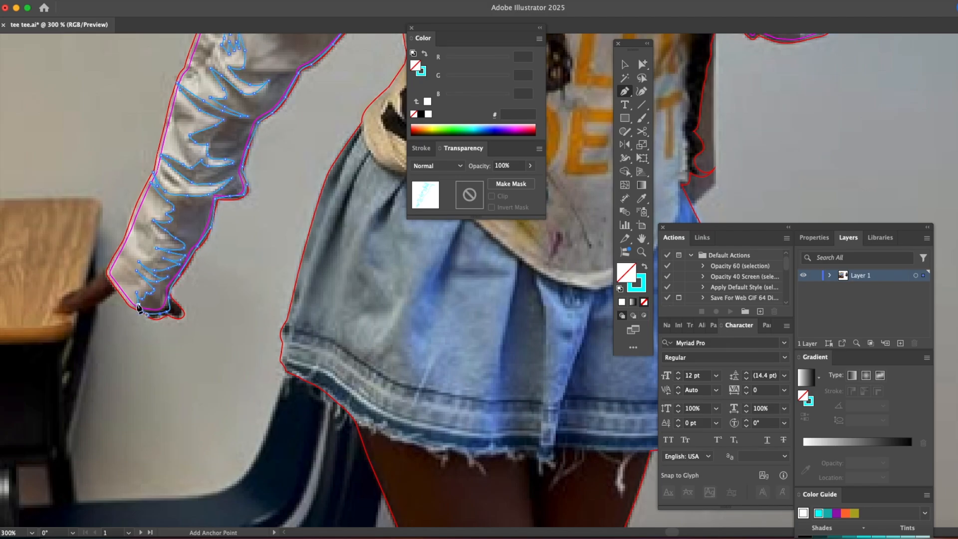
# Step: Outline separate small shadow folds along the outer edge of the lowered forearm
pyautogui.scroll(4, 199, 315)
pyautogui.hscroll(-3, 199, 314)
pyautogui.click(215, 291)
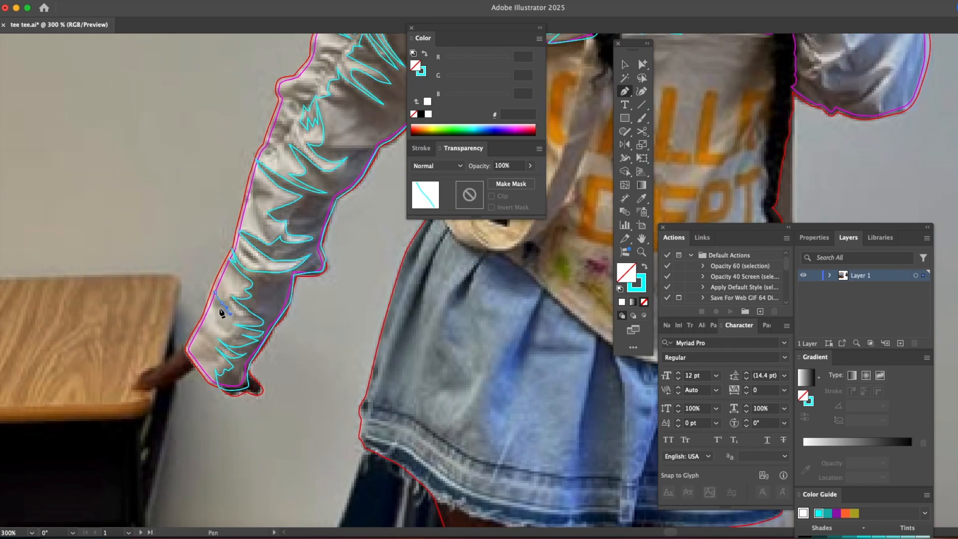
pyautogui.click(215, 292)
pyautogui.click(223, 295)
pyautogui.click(255, 214)
pyautogui.click(273, 194)
pyautogui.click(262, 183)
pyautogui.click(253, 175)
# Step: Outline the small creases around the elbow bump on the lowered sleeve and deselect the path
pyautogui.scroll(5, 250, 201)
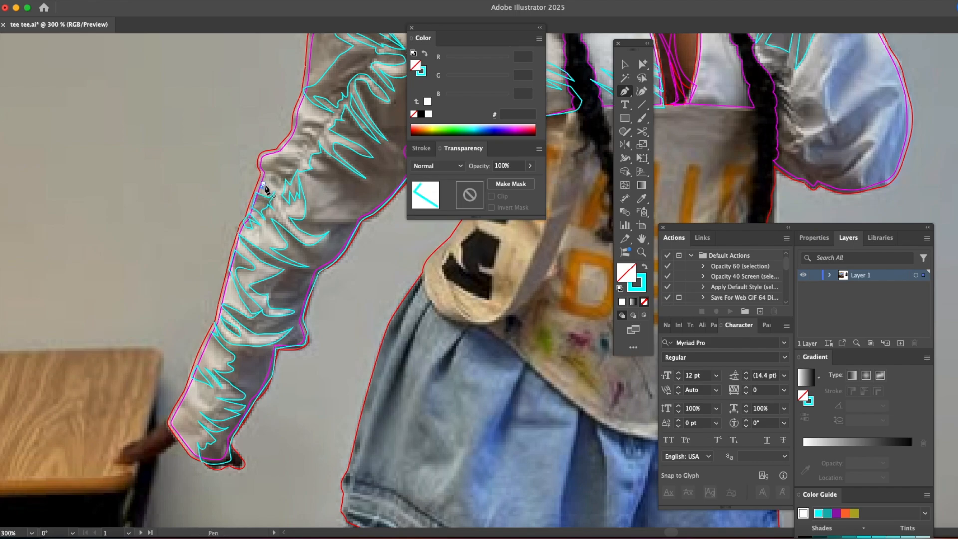
pyautogui.scroll(3, 281, 231)
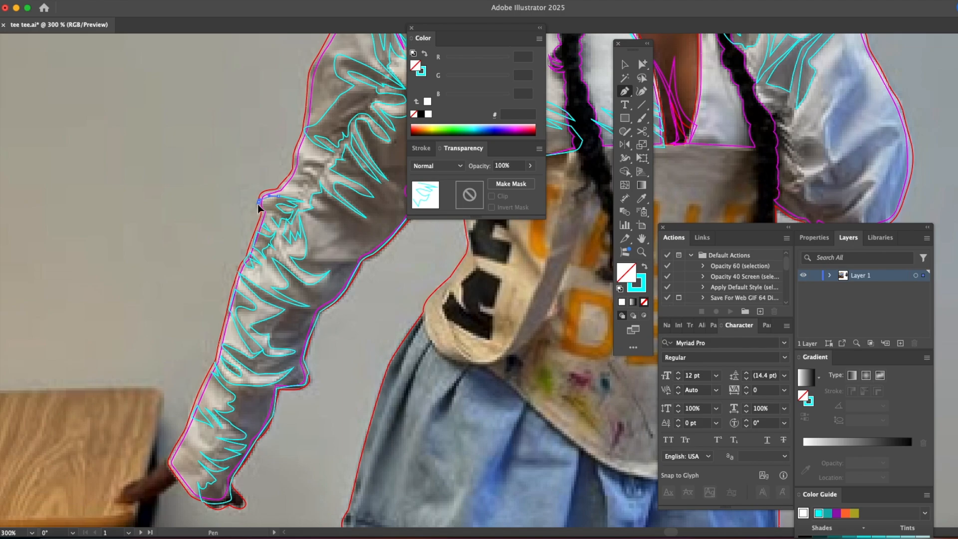
pyautogui.moveTo(283, 193); pyautogui.dragTo(256, 265)
pyautogui.press('super+shift+a')
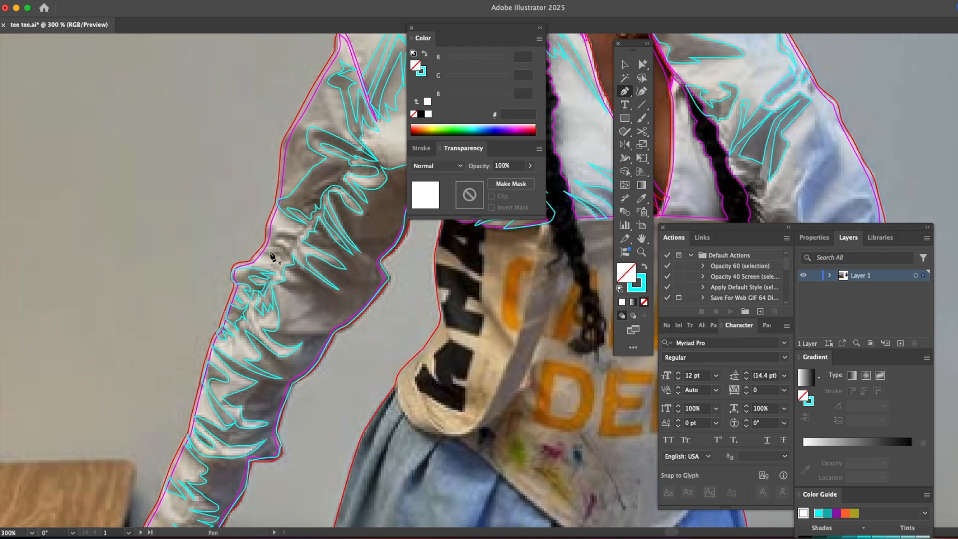
# Step: Draw a small looping fold shape just above the elbow bump at the sleeve's outer edge
pyautogui.click(274, 233)
pyautogui.click(283, 232)
pyautogui.click(294, 234)
pyautogui.click(297, 240)
pyautogui.scroll(3, 287, 220)
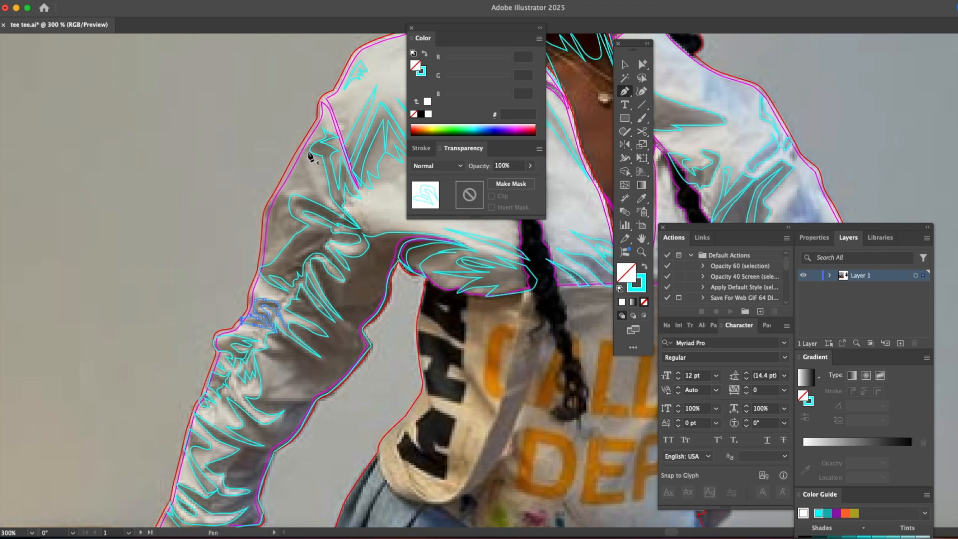
pyautogui.scroll(2, 315, 145)
pyautogui.press('super+shift+a')
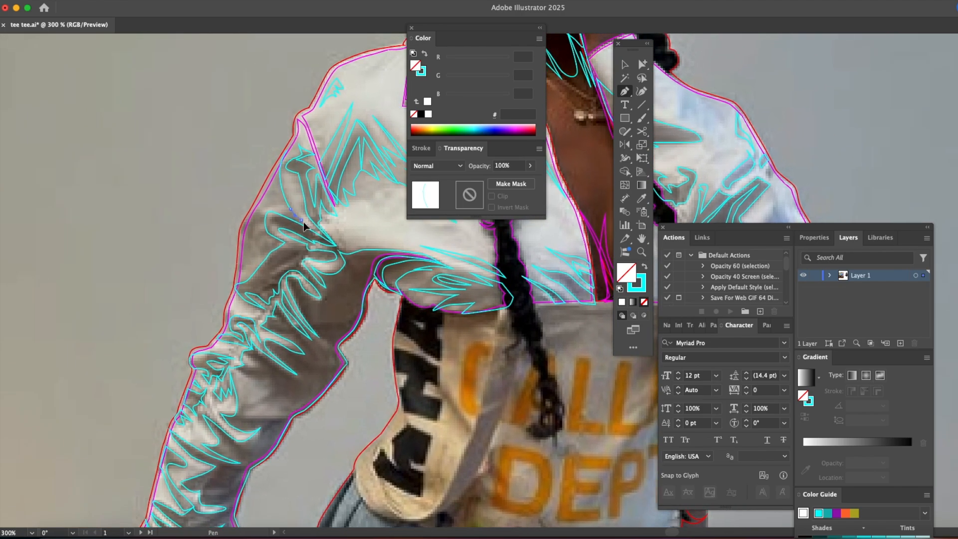
# Step: Trace a wavy group of small shadow folds on the upper part of the lowered sleeve, out to its outer edge
pyautogui.click(276, 235)
pyautogui.click(300, 257)
pyautogui.click(271, 272)
pyautogui.click(272, 276)
pyautogui.click(297, 264)
pyautogui.click(299, 273)
pyautogui.click(284, 276)
pyautogui.click(278, 286)
pyautogui.click(276, 292)
pyautogui.click(264, 290)
pyautogui.click(274, 284)
pyautogui.click(252, 282)
pyautogui.click(233, 288)
# Step: Outline a narrow group of fold shadows on the lowered sleeve just below the armhole seam, ending near the armpit
pyautogui.moveTo(305, 149); pyautogui.dragTo(154, 137)
pyautogui.click(276, 213)
pyautogui.click(324, 225)
pyautogui.moveTo(295, 216); pyautogui.dragTo(340, 246)
pyautogui.click(277, 214)
pyautogui.click(301, 230)
# Step: Trace a jagged, closed fold shadow across the cuff of the lowered sleeve, down to the wrist
pyautogui.scroll(-10, 287, 229)
pyautogui.hscroll(-5, 287, 229)
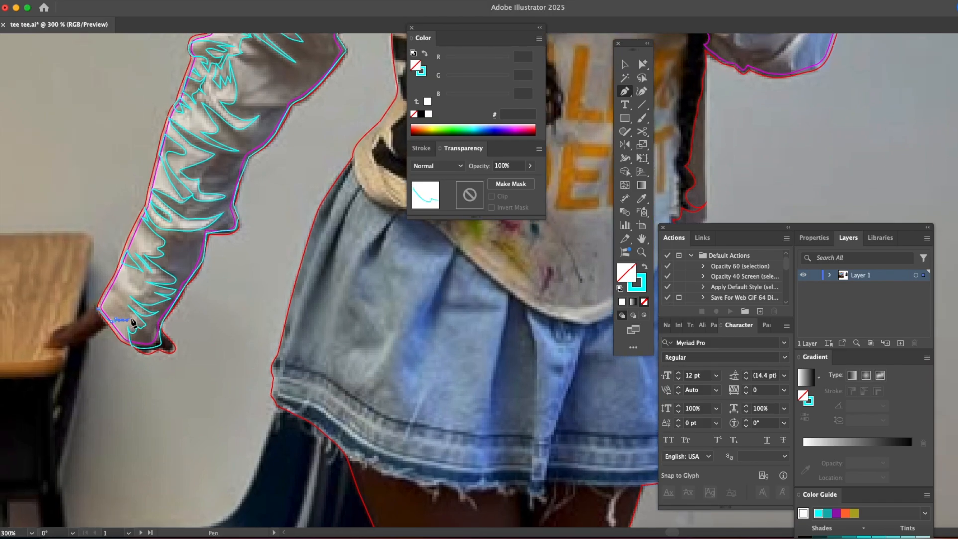
pyautogui.click(99, 308)
pyautogui.click(132, 345)
pyautogui.click(129, 333)
pyautogui.click(143, 339)
pyautogui.click(142, 329)
pyautogui.click(149, 339)
pyautogui.click(156, 328)
pyautogui.keyDown('super'); pyautogui.click(175, 298); pyautogui.keyUp('super')
pyautogui.click(162, 324)
pyautogui.click(159, 345)
pyautogui.click(132, 345)
# Step: Outline the creases above the cuff and a closed fold shadow across the lower forearm of the lowered sleeve
pyautogui.click(157, 270)
pyautogui.click(181, 275)
pyautogui.click(189, 276)
pyautogui.keyDown('super'); pyautogui.click(177, 238); pyautogui.keyUp('super')
pyautogui.click(165, 234)
pyautogui.click(204, 233)
pyautogui.click(199, 265)
pyautogui.click(169, 262)
pyautogui.click(165, 250)
pyautogui.click(164, 235)
# Step: Trace the fold shadows across the middle of the lowered forearm out to the sleeve's inner edge
pyautogui.keyDown('super'); pyautogui.click(227, 222); pyautogui.keyUp('super')
pyautogui.click(192, 216)
pyautogui.click(229, 211)
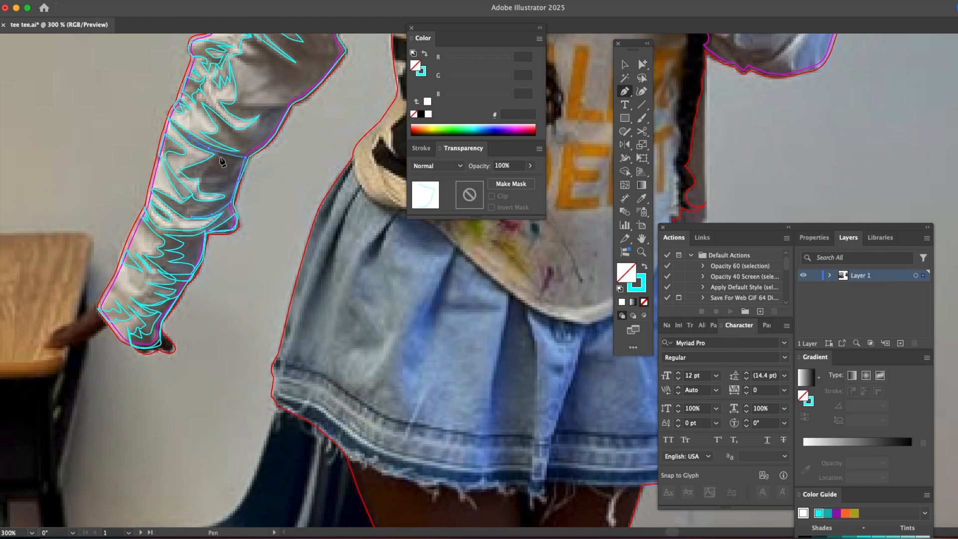
pyautogui.click(231, 180)
pyautogui.click(193, 207)
pyautogui.click(205, 211)
pyautogui.click(190, 215)
# Step: Outline two thin, curved creases across the lowered forearm just below the elbow
pyautogui.moveTo(221, 131); pyautogui.dragTo(185, 190)
pyautogui.click(170, 161)
pyautogui.click(223, 193)
pyautogui.click(238, 190)
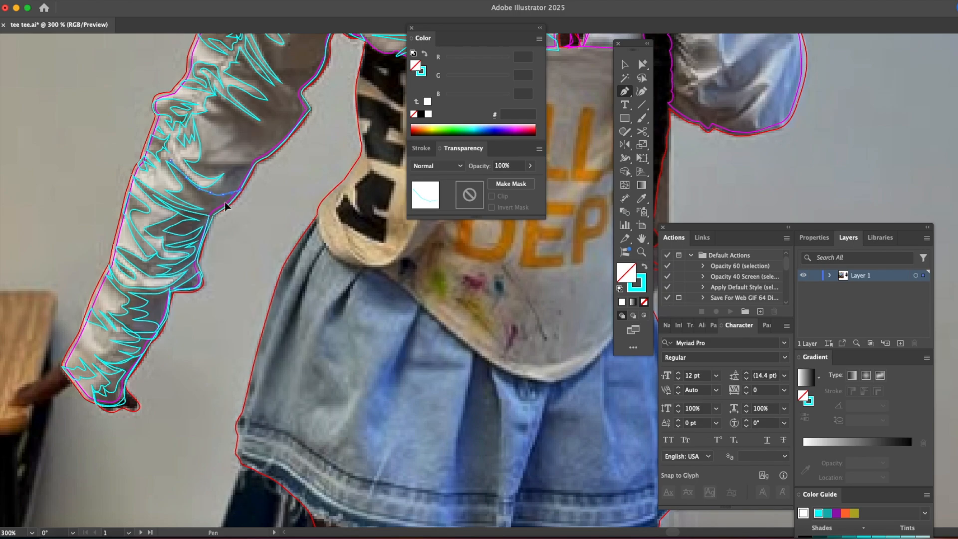
pyautogui.click(171, 162)
pyautogui.click(189, 161)
pyautogui.click(234, 164)
pyautogui.click(189, 162)
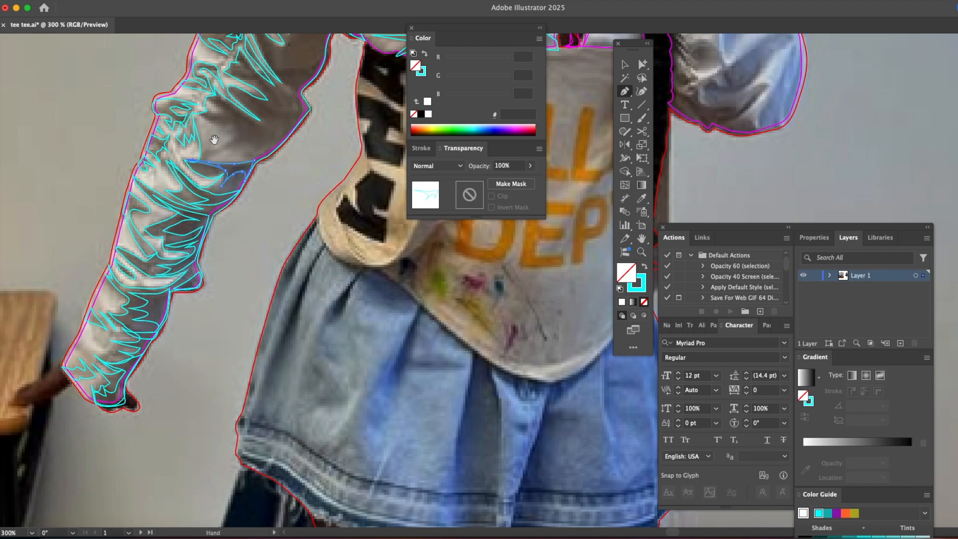
# Step: Trace a rounded, looping fold in the middle of the lowered sleeve's elbow
pyautogui.moveTo(214, 140); pyautogui.dragTo(192, 176)
pyautogui.click(179, 151)
pyautogui.click(192, 160)
pyautogui.click(210, 161)
pyautogui.click(213, 173)
pyautogui.click(201, 183)
pyautogui.click(184, 190)
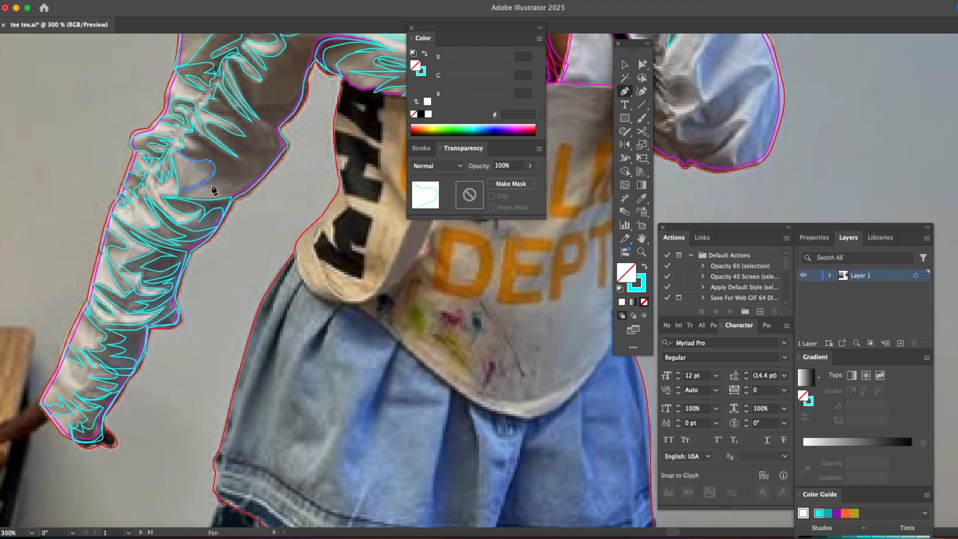
# Step: Extend the elbow shadow along the lowered sleeve's inner edge, back up to the upper-arm folds, and deselect the path
pyautogui.click(226, 187)
pyautogui.click(249, 185)
pyautogui.click(259, 179)
pyautogui.click(269, 167)
pyautogui.click(282, 152)
pyautogui.click(280, 127)
pyautogui.click(304, 94)
pyautogui.moveTo(287, 102); pyautogui.dragTo(255, 140)
pyautogui.click(252, 147)
pyautogui.click(218, 128)
pyautogui.moveTo(203, 106); pyautogui.dragTo(197, 107)
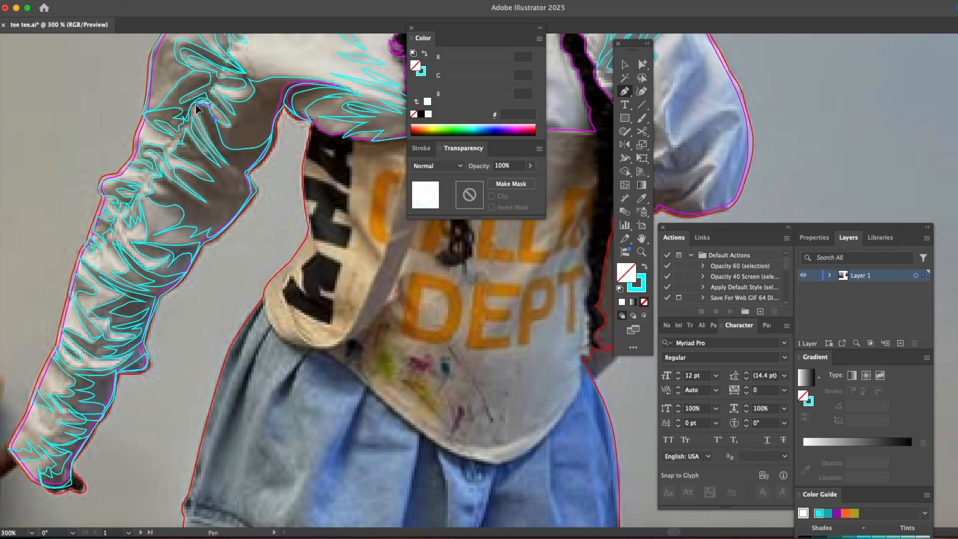
pyautogui.keyDown('super'); pyautogui.click(240, 178); pyautogui.keyUp('super')
pyautogui.click(184, 132)
pyautogui.press('super+z')
pyautogui.click(184, 133)
pyautogui.press('super+z')
# Step: Add short fold lines inside the elbow shadow of the lowered sleeve, deselecting between paths
pyautogui.moveTo(208, 174); pyautogui.dragTo(215, 183)
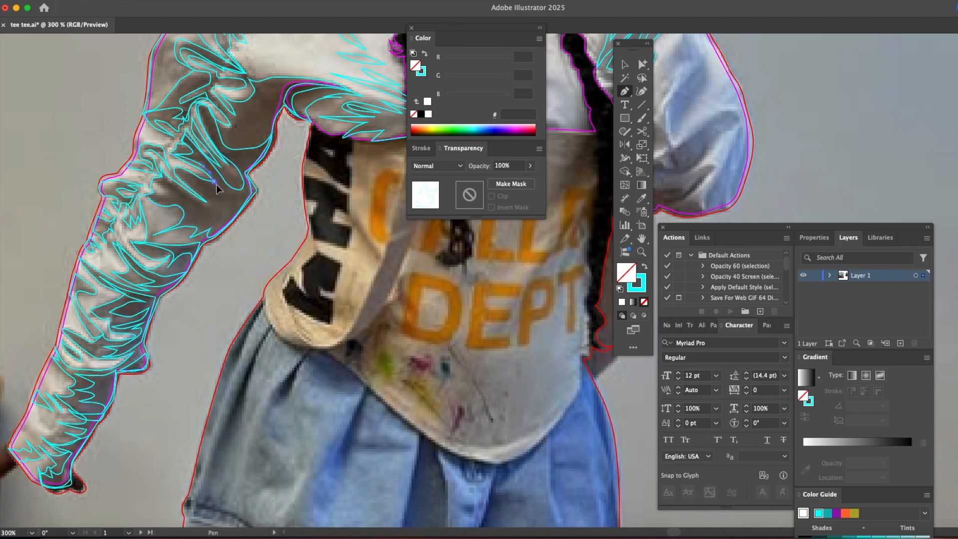
pyautogui.keyDown('super'); pyautogui.click(191, 182); pyautogui.keyUp('super')
pyautogui.keyDown('super'); pyautogui.click(207, 195); pyautogui.keyUp('super')
pyautogui.click(231, 205)
pyautogui.click(196, 201)
pyautogui.keyDown('super'); pyautogui.click(157, 179); pyautogui.keyUp('super')
pyautogui.keyDown('super'); pyautogui.click(177, 202); pyautogui.keyUp('super')
# Step: Outline small jagged folds on the outer upper arm of the lowered sleeve, below the shoulder seam
pyautogui.scroll(5, 207, 192)
pyautogui.hscroll(3, 207, 191)
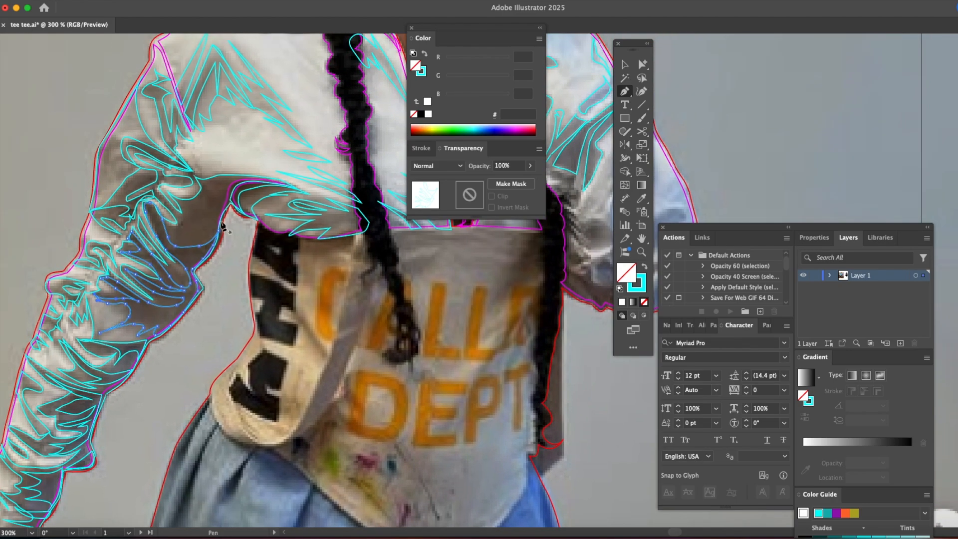
pyautogui.click(110, 138)
pyautogui.click(114, 136)
pyautogui.click(108, 150)
pyautogui.click(117, 140)
pyautogui.click(112, 153)
pyautogui.moveTo(108, 160); pyautogui.dragTo(107, 167)
pyautogui.click(100, 159)
pyautogui.click(111, 137)
pyautogui.click(116, 161)
pyautogui.click(121, 158)
pyautogui.click(133, 160)
pyautogui.click(137, 164)
pyautogui.click(123, 178)
pyautogui.click(119, 187)
pyautogui.click(117, 172)
pyautogui.click(120, 167)
# Step: Trace long, pointed fold shadows running diagonally down the shirt's chest from below the collar toward the front braid
pyautogui.moveTo(200, 148); pyautogui.dragTo(140, 227)
pyautogui.click(167, 114)
pyautogui.click(252, 194)
pyautogui.click(208, 159)
pyautogui.click(224, 189)
pyautogui.click(242, 195)
pyautogui.click(246, 208)
pyautogui.click(262, 231)
# Step: Continue the chest shadow outline in jagged points back across the shirt front to the armhole seam
pyautogui.click(213, 202)
pyautogui.click(196, 195)
pyautogui.click(181, 195)
pyautogui.click(175, 200)
pyautogui.click(184, 205)
pyautogui.click(216, 228)
pyautogui.click(171, 202)
pyautogui.click(156, 202)
pyautogui.moveTo(142, 210); pyautogui.dragTo(135, 208)
pyautogui.click(132, 219)
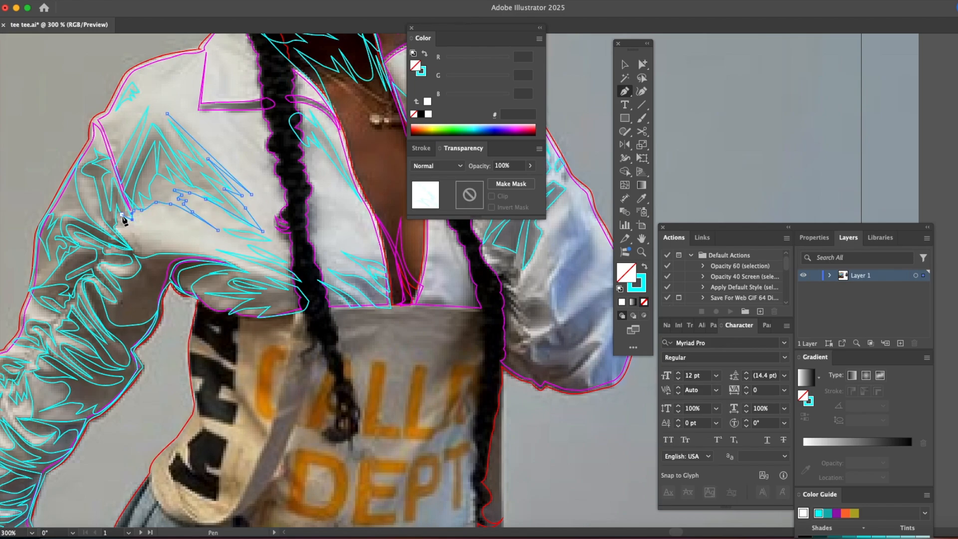
# Step: Carry the chest shadow outline up beside the armhole seam toward the shoulder
pyautogui.click(122, 216)
pyautogui.click(109, 188)
pyautogui.moveTo(110, 158); pyautogui.dragTo(114, 157)
pyautogui.click(117, 128)
pyautogui.click(131, 148)
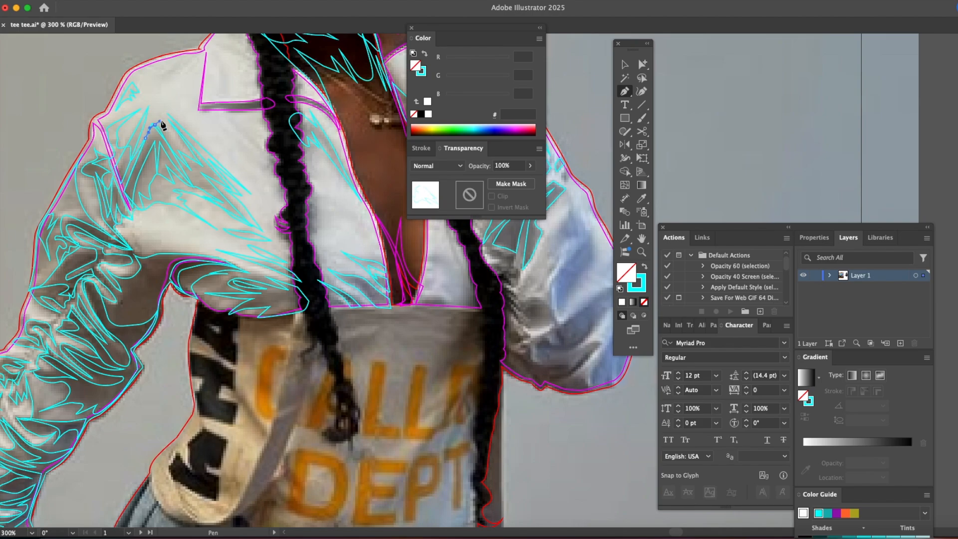
# Step: Outline a small, pointed closed crease on the shirt's shoulder between the armhole seam and the collar
pyautogui.scroll(3, 161, 125)
pyautogui.click(174, 134)
pyautogui.click(143, 150)
pyautogui.click(164, 143)
pyautogui.click(137, 170)
pyautogui.click(174, 135)
# Step: Trace two thin, diagonal creases on the shirt's chest from below the collar toward the front braid
pyautogui.click(222, 197)
pyautogui.click(272, 246)
pyautogui.click(264, 249)
pyautogui.click(221, 196)
pyautogui.click(210, 194)
pyautogui.click(285, 274)
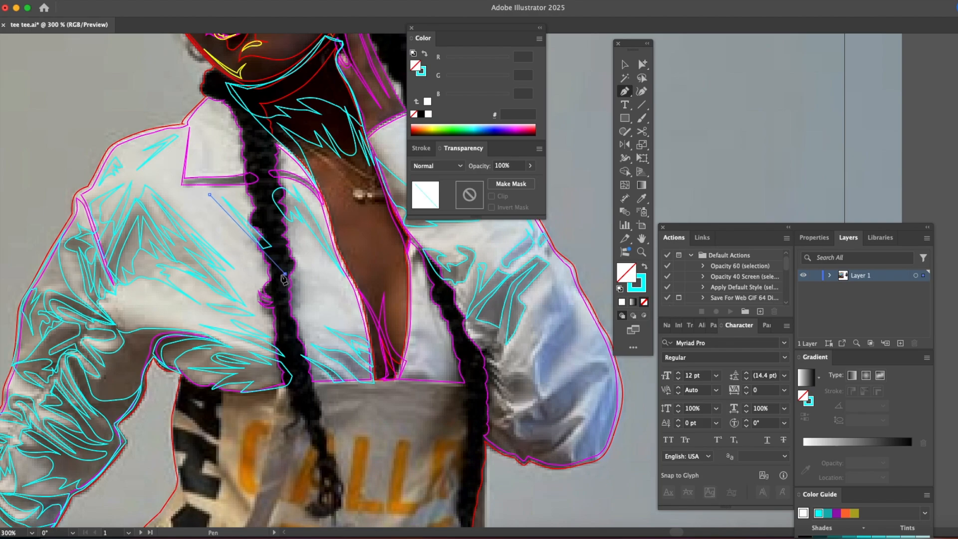
# Step: Outline the first necklace strand from the neck down to and around its round pendant
pyautogui.hscroll(5, 216, 207)
pyautogui.scroll(3, 215, 207)
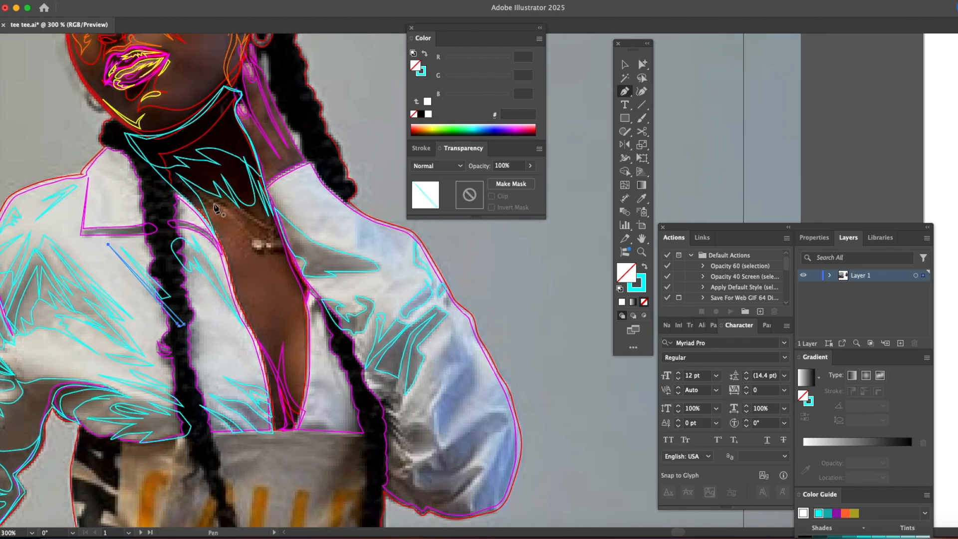
pyautogui.click(169, 173)
pyautogui.moveTo(263, 244); pyautogui.dragTo(253, 245)
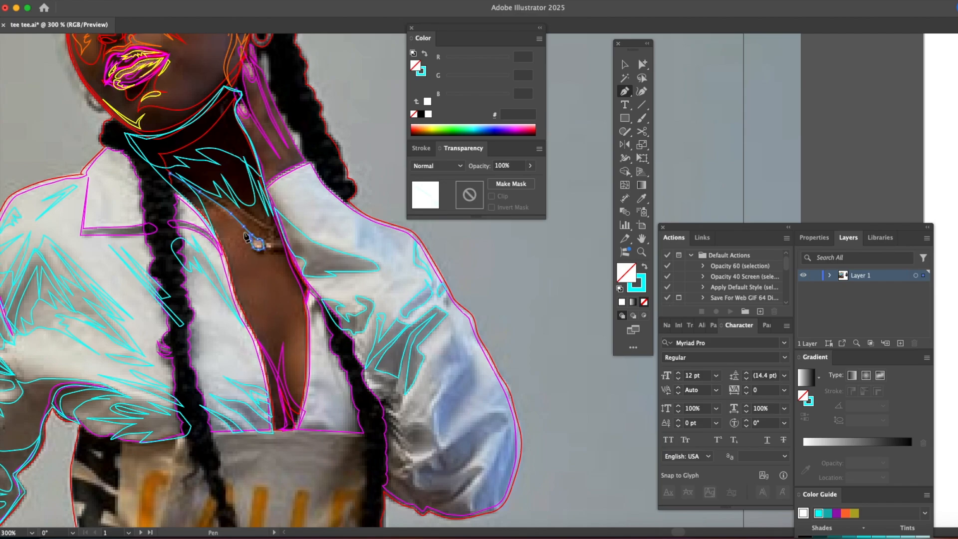
pyautogui.moveTo(170, 173); pyautogui.dragTo(144, 159)
# Step: Trace the second necklace strand with its small pendant details as a closed path back to the neck
pyautogui.click(186, 176)
pyautogui.moveTo(242, 213); pyautogui.dragTo(256, 224)
pyautogui.click(266, 228)
pyautogui.click(269, 233)
pyautogui.click(268, 244)
pyautogui.click(270, 248)
pyautogui.click(274, 248)
pyautogui.click(274, 243)
pyautogui.click(279, 246)
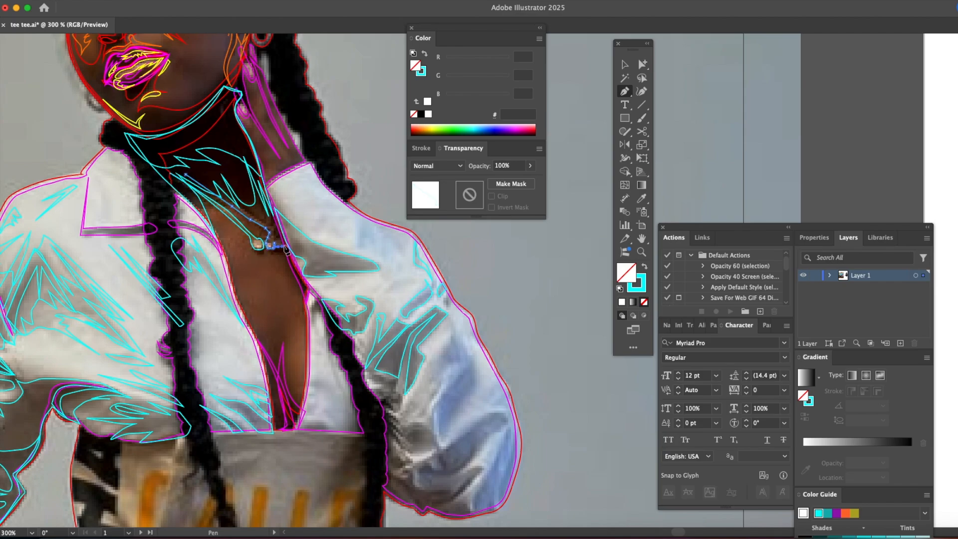
pyautogui.click(275, 219)
pyautogui.click(186, 174)
pyautogui.moveTo(235, 269); pyautogui.dragTo(281, 201)
pyautogui.moveTo(168, 300); pyautogui.dragTo(167, 248)
pyautogui.hscroll(10, 167, 248)
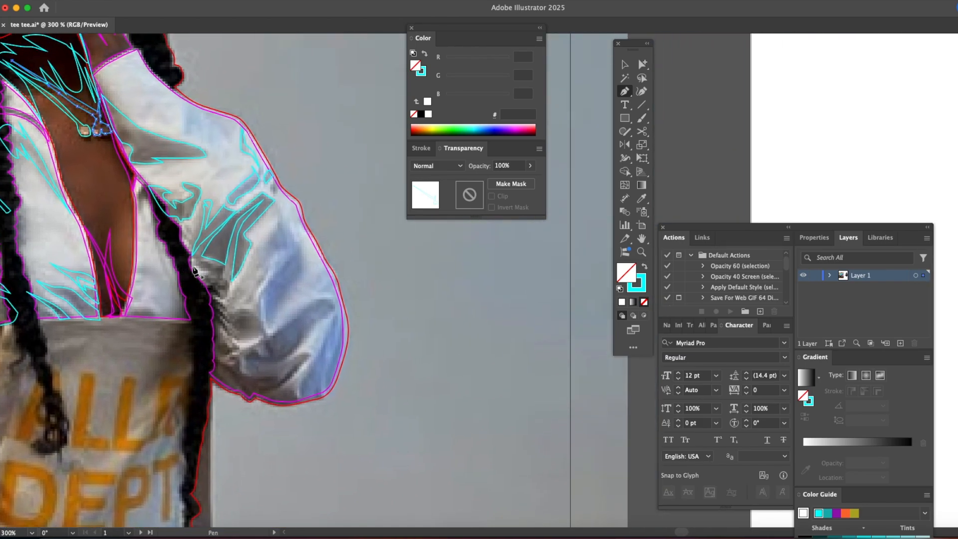
pyautogui.moveTo(170, 269); pyautogui.dragTo(90, 257)
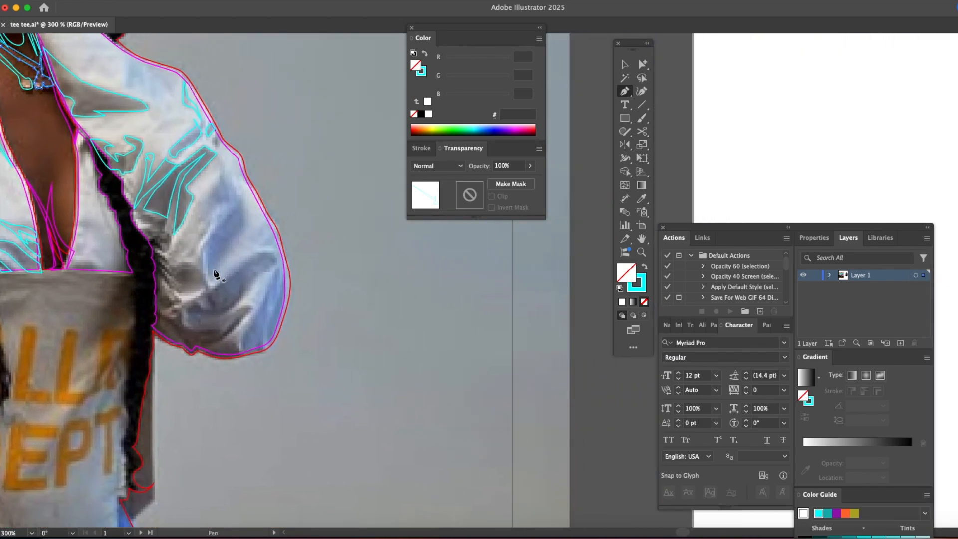
# Step: Outline the long, jagged shadow fold running down the outer middle of the sleeve as a closed path
pyautogui.click(221, 171)
pyautogui.click(220, 190)
pyautogui.click(215, 184)
pyautogui.click(210, 202)
pyautogui.click(218, 201)
pyautogui.click(215, 209)
pyautogui.click(226, 206)
pyautogui.click(232, 200)
pyautogui.click(213, 229)
pyautogui.click(206, 239)
pyautogui.click(205, 268)
pyautogui.click(210, 281)
pyautogui.click(221, 242)
pyautogui.moveTo(242, 202); pyautogui.dragTo(238, 193)
pyautogui.click(220, 170)
# Step: Trace a narrow closed fold beside the middle sleeve shadow, reaching down toward the inner elbow
pyautogui.click(212, 218)
pyautogui.click(197, 248)
pyautogui.moveTo(203, 236)
pyautogui.mouseDown()
pyautogui.moveTo(192, 244)
pyautogui.moveTo(198, 272)
pyautogui.mouseUp()
pyautogui.click(194, 256)
pyautogui.click(186, 257)
pyautogui.click(179, 258)
pyautogui.click(212, 219)
# Step: Outline the small rounded crease at the sleeve's inner elbow as a closed shape
pyautogui.keyDown('ctrl'); pyautogui.click(175, 268); pyautogui.keyUp('ctrl')
pyautogui.click(185, 266)
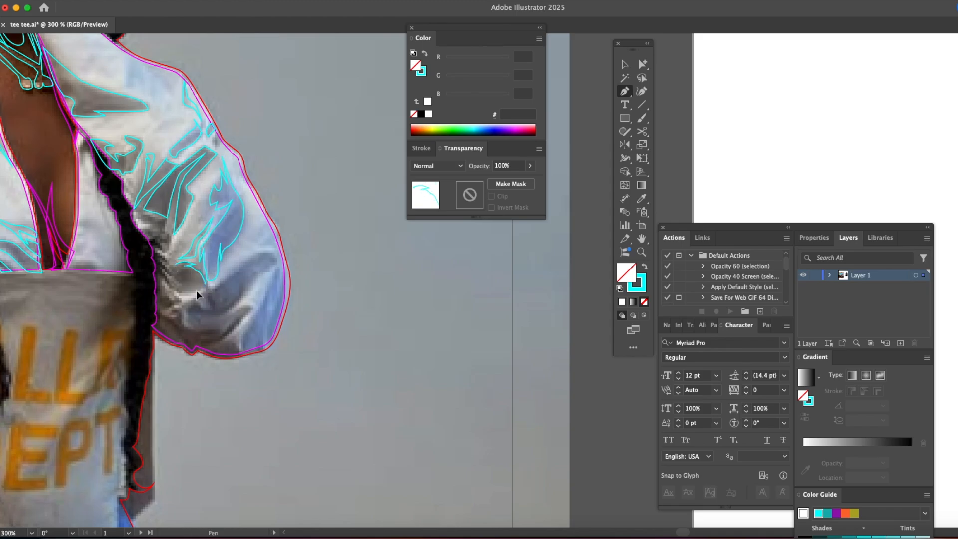
pyautogui.click(171, 286)
pyautogui.click(163, 277)
pyautogui.click(179, 285)
pyautogui.click(162, 269)
pyautogui.click(179, 273)
# Step: Start the large elbow shadow, tracing its pointed folds and following the sleeve's lower edge to the braid
pyautogui.moveTo(212, 287); pyautogui.dragTo(216, 286)
pyautogui.click(217, 313)
pyautogui.click(220, 343)
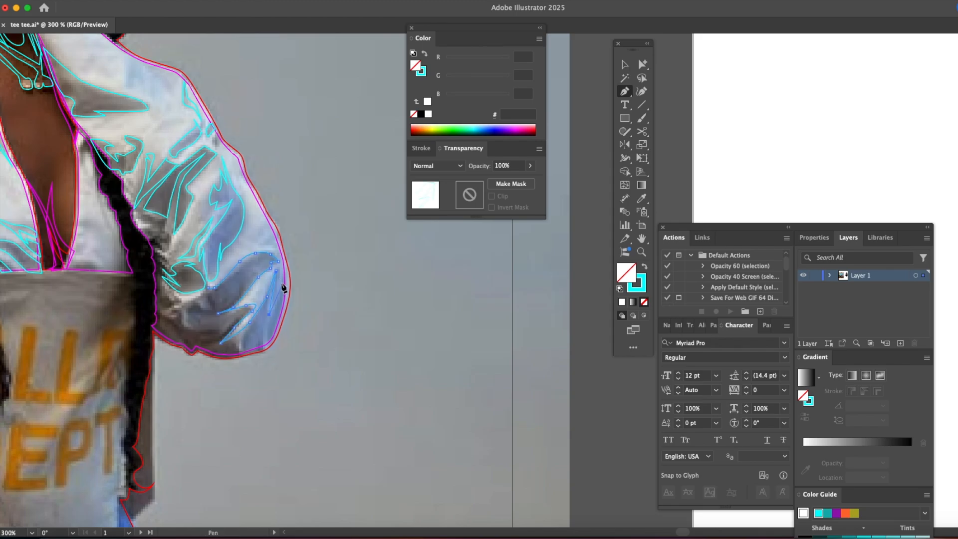
pyautogui.click(264, 346)
pyautogui.click(230, 357)
pyautogui.click(205, 351)
pyautogui.click(194, 348)
pyautogui.click(189, 353)
pyautogui.click(179, 345)
pyautogui.click(164, 337)
pyautogui.click(148, 327)
# Step: Continue the large sleeve shadow up along the braid and across the pointed folds of the upper sleeve
pyautogui.click(149, 282)
pyautogui.click(130, 222)
pyautogui.keyDown('super'); pyautogui.click(125, 203); pyautogui.keyUp('super')
pyautogui.click(125, 175)
pyautogui.click(135, 187)
pyautogui.click(142, 168)
pyautogui.click(150, 153)
pyautogui.click(151, 169)
pyautogui.click(153, 178)
pyautogui.click(164, 166)
pyautogui.click(180, 153)
pyautogui.click(208, 147)
pyautogui.click(182, 164)
pyautogui.click(169, 189)
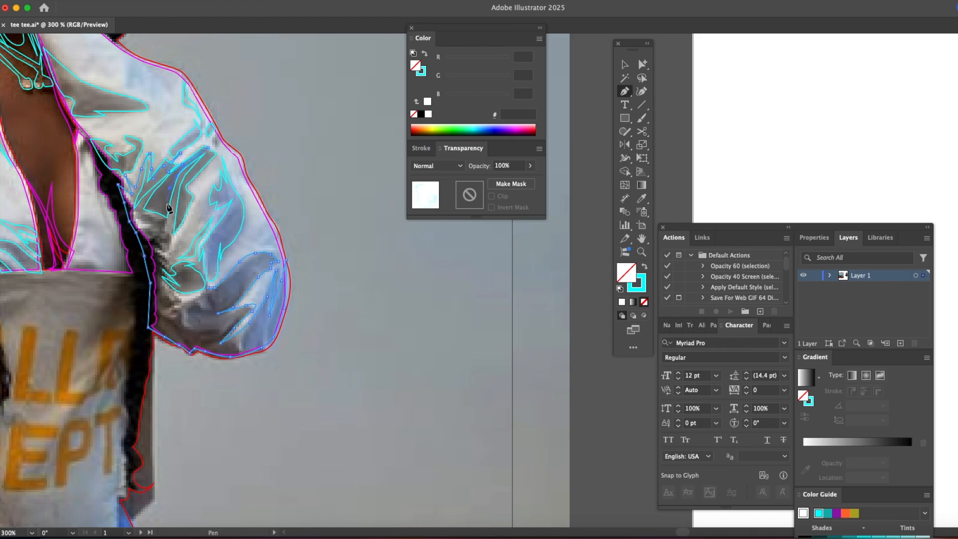
# Step: Extend the large sleeve shadow back down through the narrow, pointed folds in the middle of the sleeve
pyautogui.click(167, 251)
pyautogui.click(158, 251)
pyautogui.click(168, 254)
pyautogui.click(178, 240)
pyautogui.click(206, 191)
pyautogui.click(192, 230)
pyautogui.click(199, 230)
pyautogui.click(211, 202)
pyautogui.click(189, 248)
pyautogui.click(185, 257)
# Step: Trace the jagged creases below the inner elbow and close the large sleeve shadow
pyautogui.click(200, 262)
pyautogui.click(205, 276)
pyautogui.click(205, 287)
pyautogui.click(176, 294)
pyautogui.click(180, 301)
pyautogui.click(172, 305)
pyautogui.click(175, 307)
pyautogui.click(166, 311)
pyautogui.click(175, 312)
pyautogui.click(182, 310)
pyautogui.click(208, 288)
# Step: Outline the closed shadow along the sleeve's bottom edge with its pointed creases from the braid to the elbow
pyautogui.click(144, 309)
pyautogui.click(150, 327)
pyautogui.click(175, 343)
pyautogui.click(161, 321)
pyautogui.click(186, 339)
pyautogui.click(175, 335)
pyautogui.click(196, 348)
pyautogui.click(233, 355)
pyautogui.click(242, 315)
pyautogui.moveTo(222, 334); pyautogui.dragTo(216, 337)
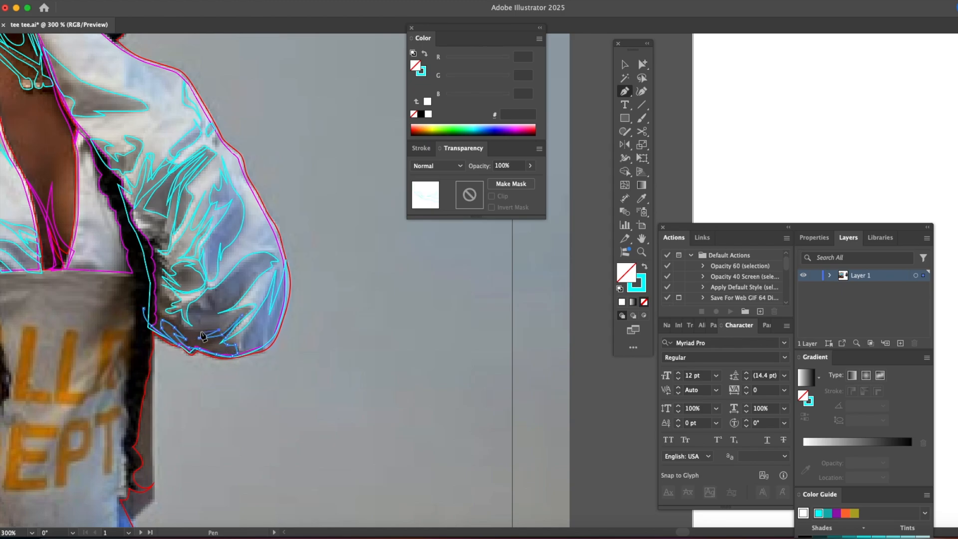
pyautogui.click(144, 308)
# Step: Outline a small closed crease at the sleeve's lower inner edge beside the braid
pyautogui.click(143, 297)
pyautogui.moveTo(179, 303); pyautogui.dragTo(180, 303)
pyautogui.click(149, 281)
pyautogui.click(144, 297)
# Step: Trace the zigzag gathers along the sleeve's inner edge beside the braid as a closed shape
pyautogui.click(146, 266)
pyautogui.click(172, 282)
pyautogui.click(151, 256)
pyautogui.click(171, 274)
pyautogui.click(151, 250)
pyautogui.click(172, 270)
pyautogui.click(155, 243)
pyautogui.click(169, 250)
pyautogui.moveTo(165, 227)
pyautogui.mouseDown()
pyautogui.moveTo(160, 235)
pyautogui.moveTo(164, 222)
pyautogui.mouseUp()
pyautogui.moveTo(148, 215)
pyautogui.mouseDown()
pyautogui.moveTo(134, 208)
pyautogui.moveTo(146, 224)
pyautogui.mouseUp()
pyautogui.click(146, 266)
# Step: Outline the curved closed fold across the lower sleeve, just below the rounded elbow crease
pyautogui.click(209, 295)
pyautogui.moveTo(206, 310); pyautogui.dragTo(192, 304)
pyautogui.click(221, 315)
pyautogui.moveTo(245, 284); pyautogui.dragTo(246, 272)
pyautogui.click(224, 297)
pyautogui.click(220, 307)
pyautogui.click(209, 296)
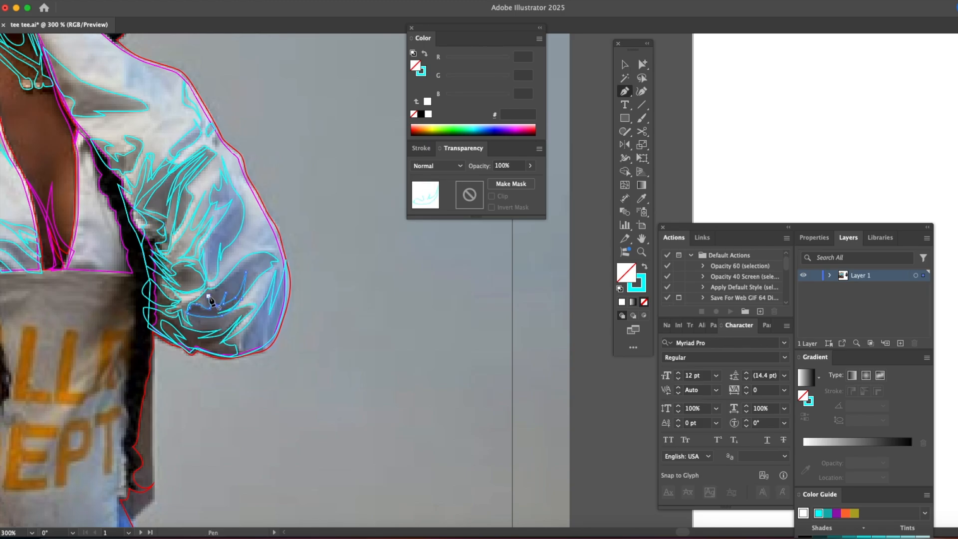
# Step: Trace a slim closed crease beneath the curved fold, near the sleeve's bottom edge
pyautogui.click(246, 306)
pyautogui.moveTo(223, 332)
pyautogui.mouseDown()
pyautogui.moveTo(215, 336)
pyautogui.moveTo(238, 323)
pyautogui.mouseUp()
pyautogui.click(198, 338)
pyautogui.click(245, 305)
# Step: Outline the small, pointed closed shadow at the sleeve's outer edge above the elbow bulge
pyautogui.click(263, 215)
pyautogui.click(260, 234)
pyautogui.click(255, 244)
pyautogui.click(269, 228)
pyautogui.click(273, 228)
pyautogui.click(268, 239)
pyautogui.click(260, 245)
pyautogui.moveTo(282, 251); pyautogui.dragTo(285, 256)
pyautogui.click(277, 231)
pyautogui.click(264, 216)
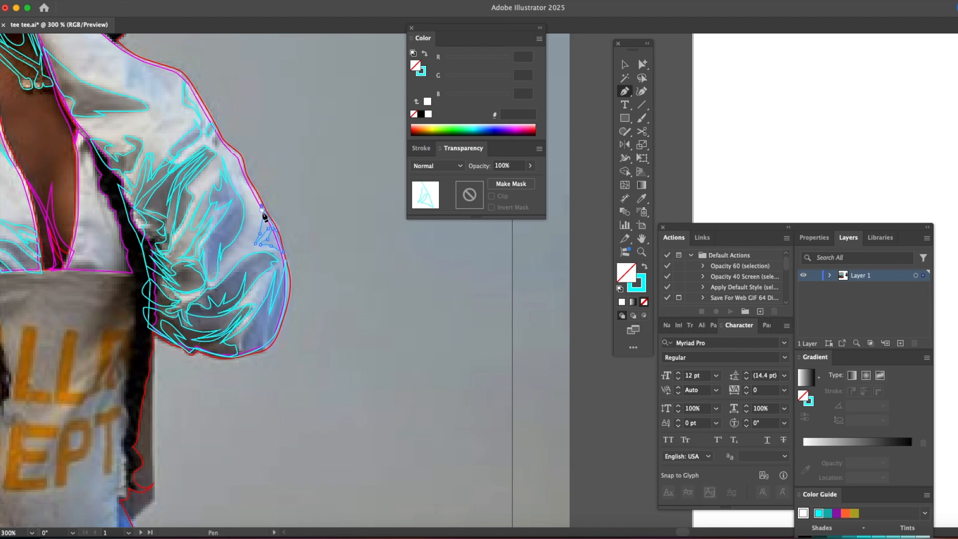
# Step: Trace a tiny crease at the outer edge of the upper sleeve
pyautogui.click(216, 134)
pyautogui.click(215, 138)
pyautogui.click(218, 148)
pyautogui.click(222, 152)
pyautogui.click(221, 141)
# Step: Outline the closed shadow fold running from the collar opening beside the necklace toward the shoulder
pyautogui.moveTo(119, 127); pyautogui.dragTo(199, 253)
pyautogui.click(125, 177)
pyautogui.click(139, 196)
pyautogui.click(145, 207)
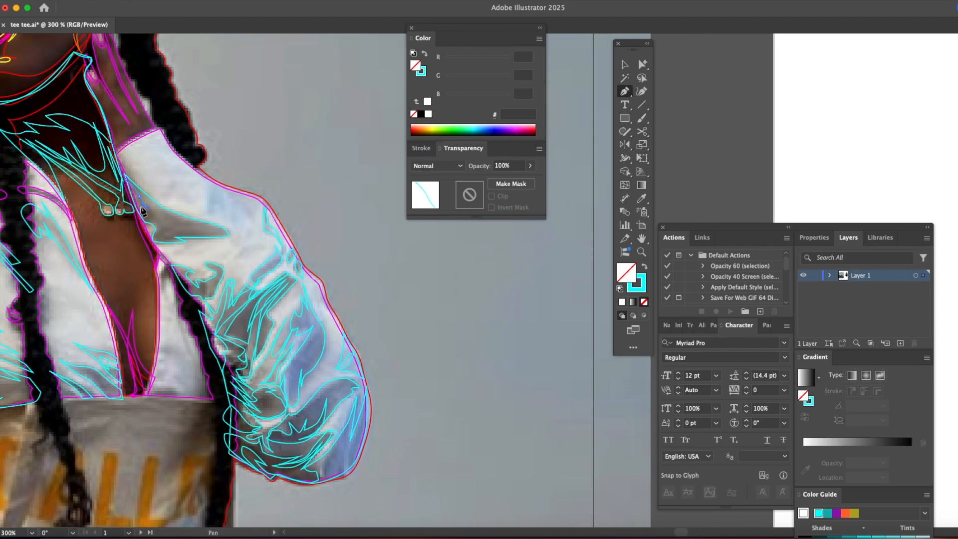
pyautogui.click(222, 232)
pyautogui.click(189, 229)
pyautogui.click(188, 233)
pyautogui.click(206, 236)
pyautogui.click(125, 178)
# Step: Select a cyan sleeve shadow outline and all other paths that share its attributes
pyautogui.moveTo(173, 194); pyautogui.dragTo(228, 142)
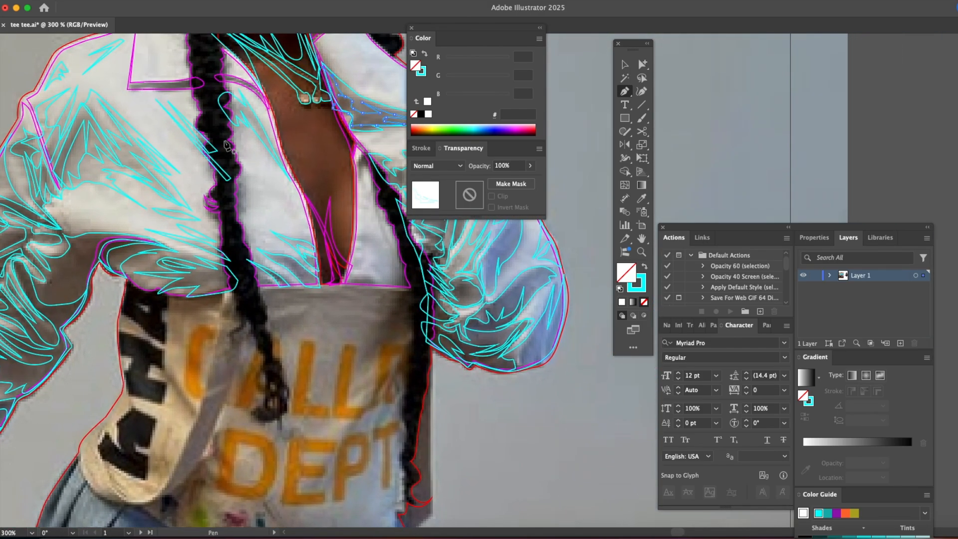
pyautogui.press('v')
pyautogui.click(68, 304)
pyautogui.click(184, 0)
pyautogui.moveTo(189, 100)
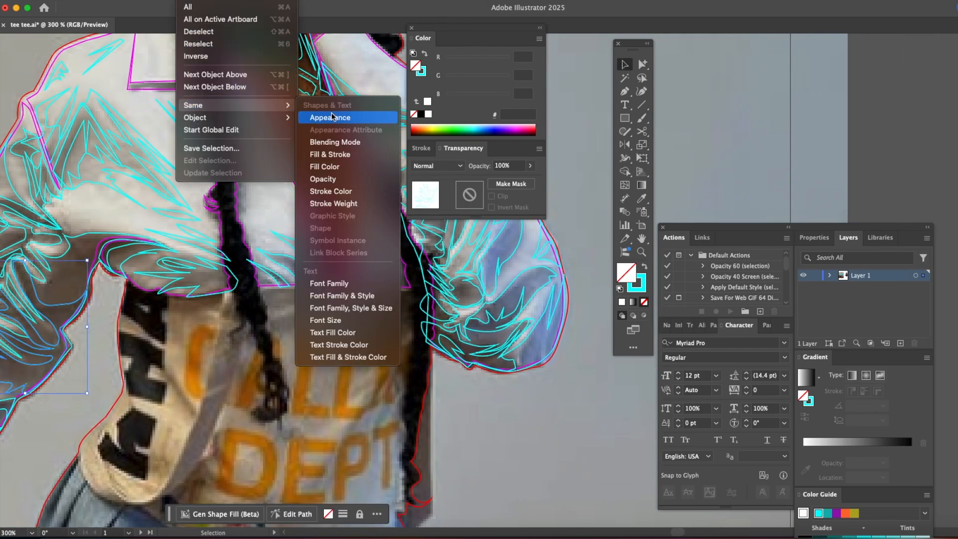
pyautogui.click(325, 147)
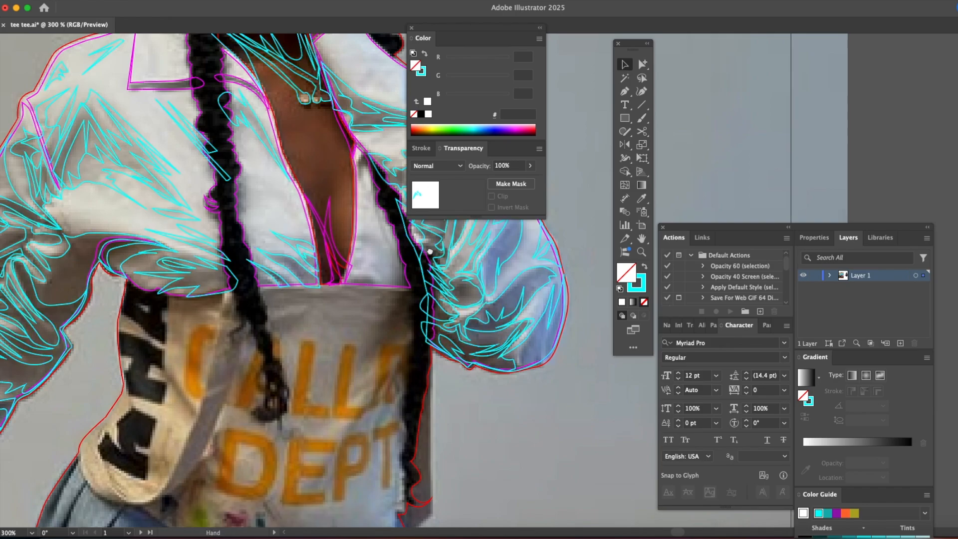
# Step: Move the selected cyan shadow and necklace outlines from the photo onto the coloured portrait
pyautogui.moveTo(429, 251); pyautogui.dragTo(2, 188)
pyautogui.moveTo(584, 270); pyautogui.dragTo(270, 298)
pyautogui.moveTo(384, 251); pyautogui.dragTo(120, 327)
pyautogui.moveTo(151, 203); pyautogui.dragTo(266, 418)
pyautogui.moveTo(80, 313); pyautogui.dragTo(536, 304)
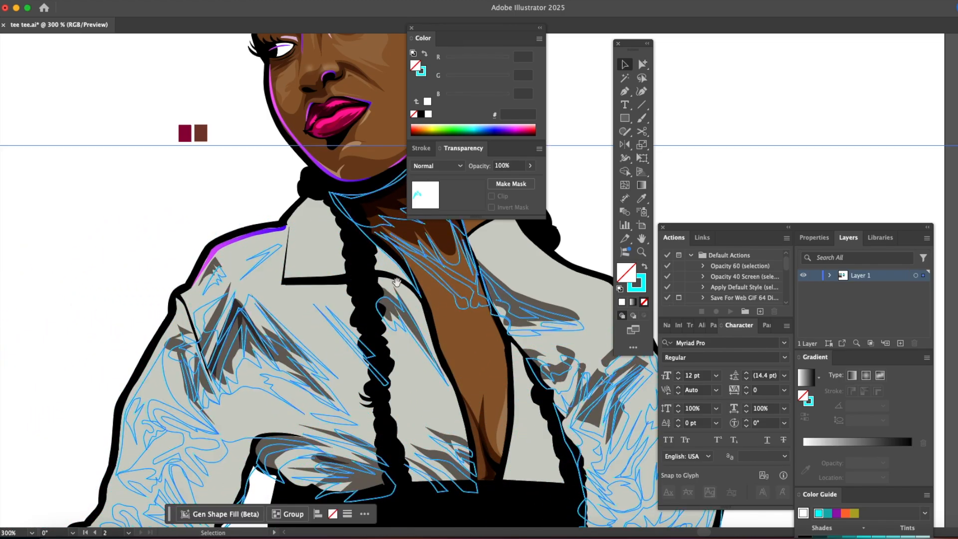
# Step: Align the moved outlines with the portrait's neck and shirt, checking the position in Outline view
pyautogui.moveTo(327, 230); pyautogui.dragTo(240, 282)
pyautogui.press('z')
pyautogui.click(273, 271)
pyautogui.click(315, 275)
pyautogui.press('v')
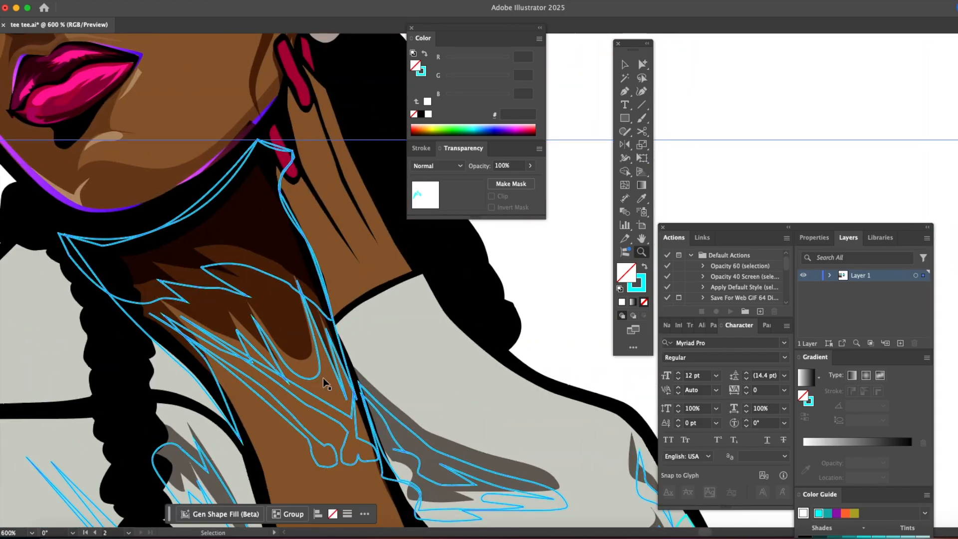
pyautogui.press('super+y')
pyautogui.moveTo(320, 378); pyautogui.dragTo(309, 358)
pyautogui.press('super+y')
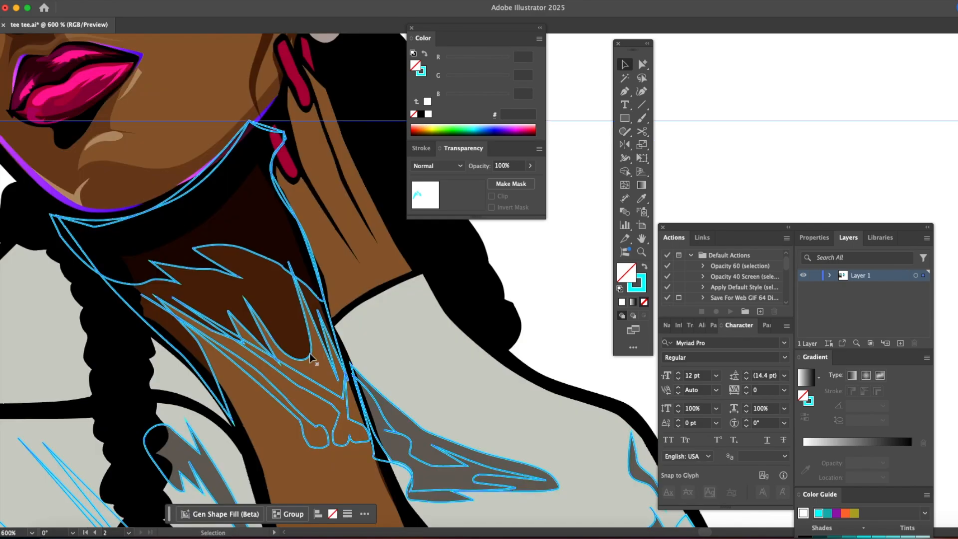
# Step: Delete the cyan shadow outlines lying over the existing brown shading on the neck, keeping the necklace outline
pyautogui.press('super+shift+a')
pyautogui.press('a')
pyautogui.click(259, 256)
pyautogui.press('Delete')
pyautogui.press('Delete')
pyautogui.click(299, 360)
pyautogui.press('Delete')
pyautogui.press('Delete')
# Step: Fill the necklace with a linear gradient from white to orange FFAA00 and remove its cyan stroke
pyautogui.click(299, 371)
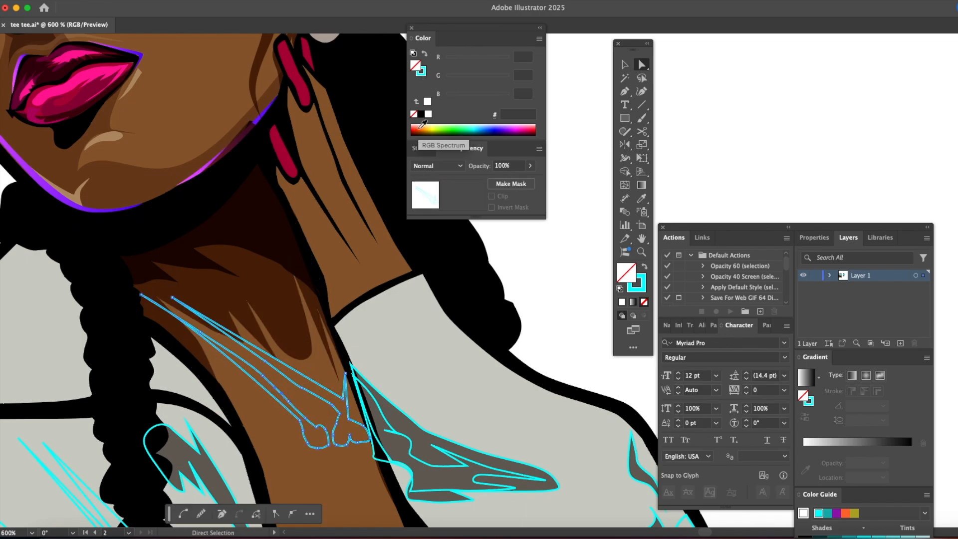
pyautogui.press('.')
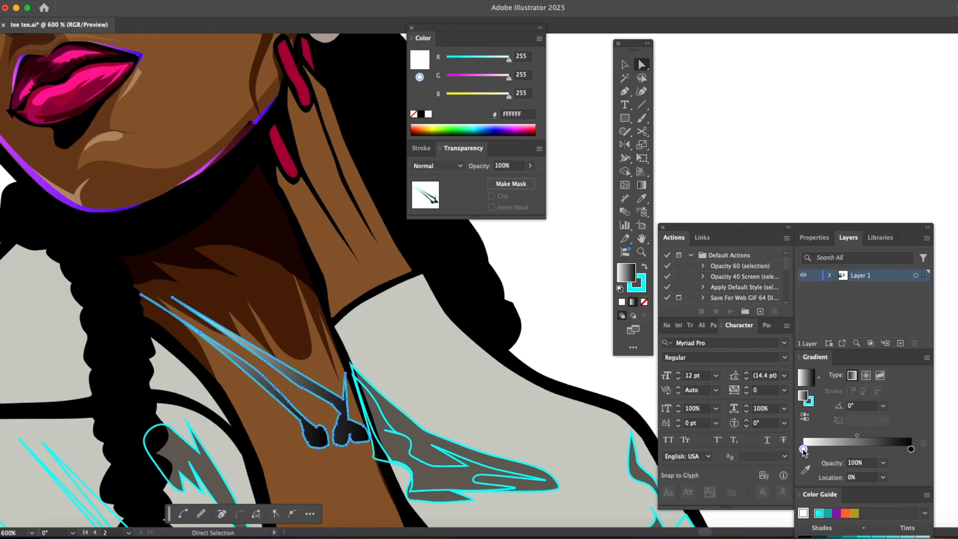
pyautogui.click(910, 450)
pyautogui.click(509, 77)
pyautogui.click(486, 58)
pyautogui.click(809, 402)
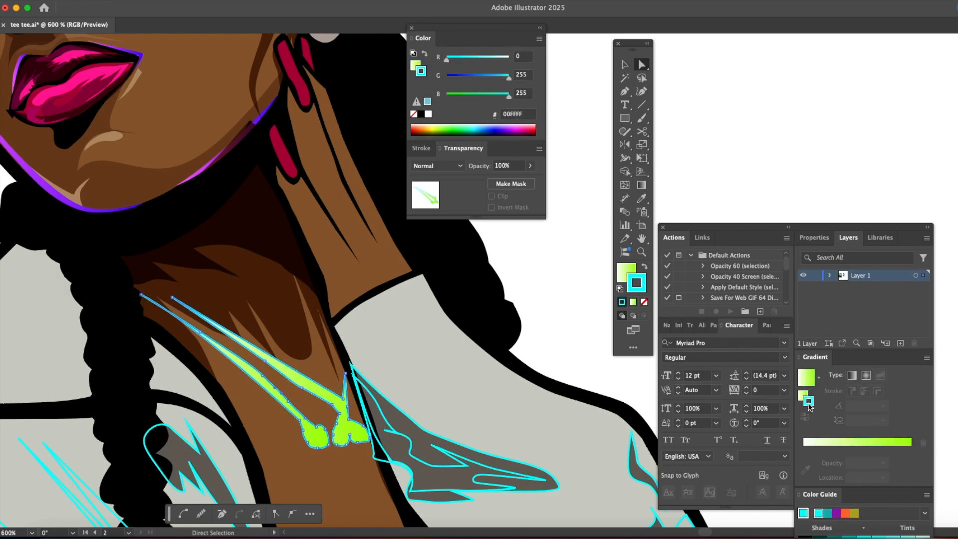
pyautogui.press('/')
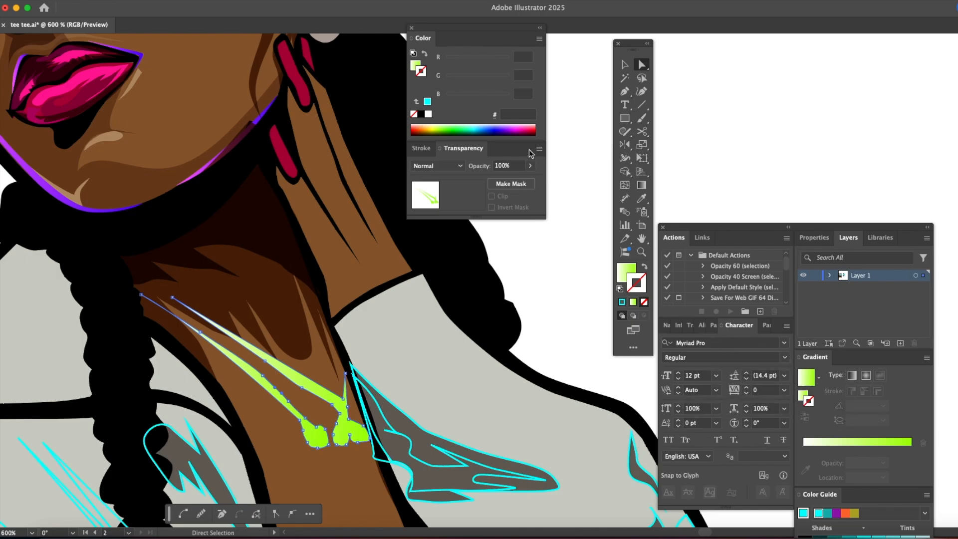
pyautogui.press('x')
pyautogui.moveTo(486, 59)
pyautogui.mouseDown()
pyautogui.moveTo(510, 59)
pyautogui.moveTo(480, 76)
pyautogui.moveTo(489, 77)
pyautogui.mouseUp()
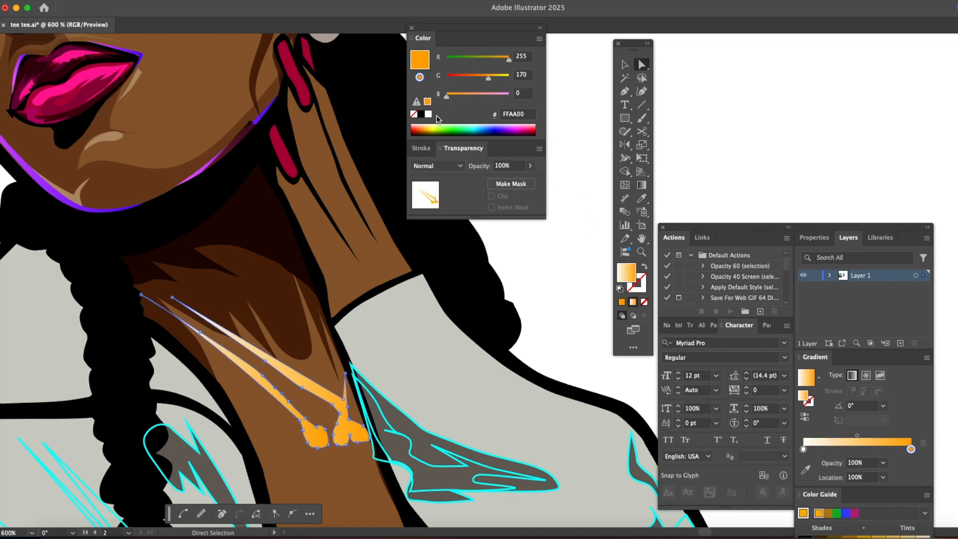
# Step: Select the cyan crease outlines on the lowered arm's sleeve and give them the grey Multiply shadow sampled from the underarm fold
pyautogui.keyDown('super'); pyautogui.click(566, 228); pyautogui.keyUp('super')
pyautogui.press('z')
pyautogui.keyDown('alt'); pyautogui.click(368, 279); pyautogui.keyUp('alt')
pyautogui.keyDown('alt'); pyautogui.click(369, 280); pyautogui.keyUp('alt')
pyautogui.keyDown('alt'); pyautogui.click(370, 280); pyautogui.keyUp('alt')
pyautogui.moveTo(591, 345); pyautogui.dragTo(192, 321)
pyautogui.press('v')
pyautogui.moveTo(186, 436); pyautogui.dragTo(272, 207)
pyautogui.press('z')
pyautogui.click(203, 271)
pyautogui.click(202, 271)
pyautogui.moveTo(202, 271); pyautogui.dragTo(58, 229)
pyautogui.press('v')
pyautogui.moveTo(234, 121); pyautogui.dragTo(233, 188)
pyautogui.moveTo(134, 187); pyautogui.dragTo(174, 193)
pyautogui.click(95, 235)
pyautogui.moveTo(95, 239); pyautogui.dragTo(255, 341)
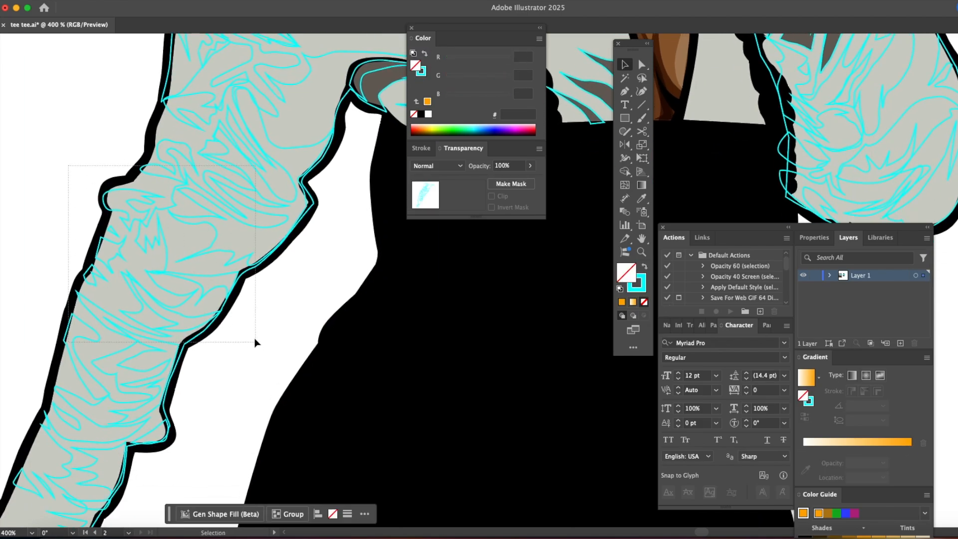
pyautogui.moveTo(344, 221); pyautogui.dragTo(270, 372)
pyautogui.press('i')
pyautogui.click(301, 239)
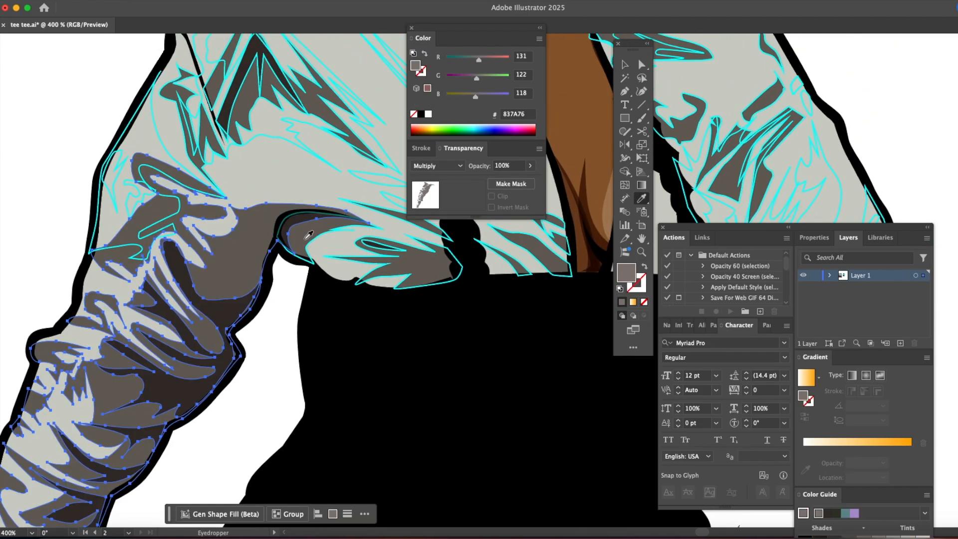
# Step: Apply the same grey Multiply shadow to the fold outline along the outer upper arm
pyautogui.press('v')
pyautogui.click(310, 295)
pyautogui.press('a')
pyautogui.click(313, 266)
pyautogui.click(280, 272)
pyautogui.click(103, 227)
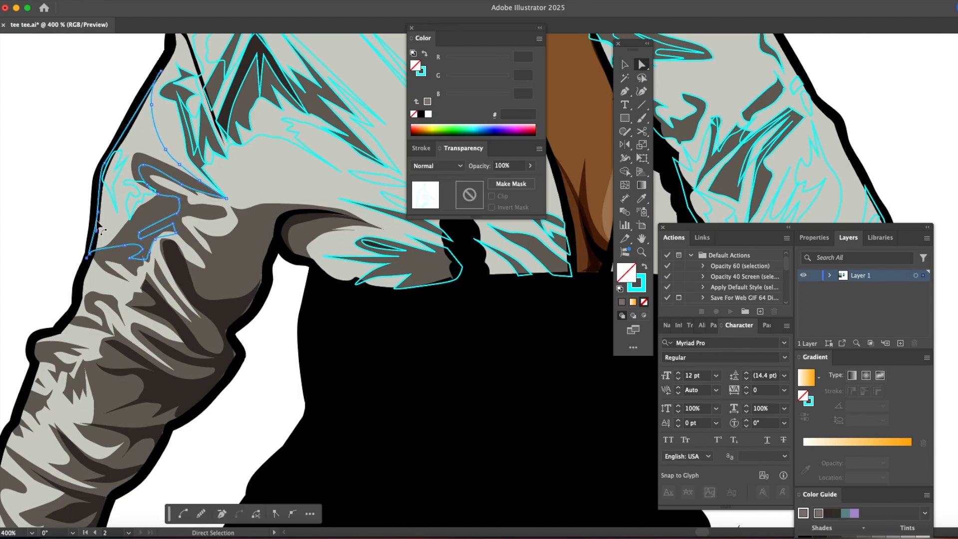
pyautogui.press('i')
pyautogui.click(251, 243)
# Step: Fill the remaining cyan fold outlines on the lowered arm's forearm and cuff with the sampled grey Multiply shadow
pyautogui.moveTo(162, 373); pyautogui.dragTo(318, 70)
pyautogui.keyDown('super'); pyautogui.click(228, 287); pyautogui.keyUp('super')
pyautogui.keyDown('shift'); pyautogui.click(198, 300); pyautogui.keyUp('shift')
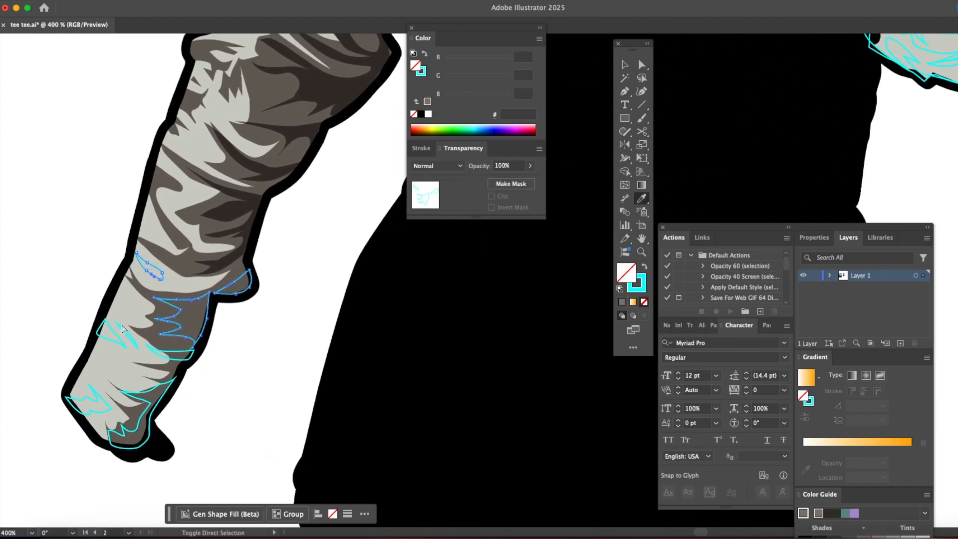
pyautogui.click(226, 260)
pyautogui.keyDown('super'); pyautogui.click(123, 340); pyautogui.keyUp('super')
pyautogui.keyDown('shift'); pyautogui.keyDown('super'); pyautogui.click(170, 352); pyautogui.keyUp('super'); pyautogui.keyUp('shift')
pyautogui.keyDown('shift'); pyautogui.keyDown('super'); pyautogui.click(144, 397); pyautogui.keyUp('super'); pyautogui.keyUp('shift')
pyautogui.keyDown('shift'); pyautogui.keyDown('super'); pyautogui.click(99, 401); pyautogui.keyUp('super'); pyautogui.keyUp('shift')
pyautogui.click(193, 322)
pyautogui.keyDown('super'); pyautogui.click(261, 341); pyautogui.keyUp('super')
# Step: Give the crease outline on the shoulder beside the collar the sleeve's grey Multiply shadow
pyautogui.press('z')
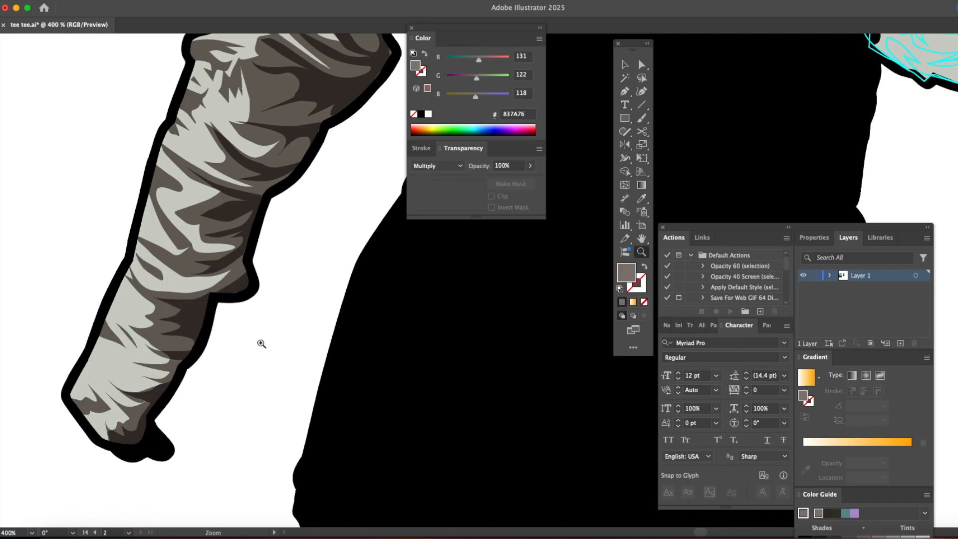
pyautogui.keyDown('alt'); pyautogui.click(262, 341); pyautogui.keyUp('alt')
pyautogui.keyDown('alt'); pyautogui.click(261, 341); pyautogui.keyUp('alt')
pyautogui.keyDown('alt'); pyautogui.click(262, 341); pyautogui.keyUp('alt')
pyautogui.moveTo(518, 245); pyautogui.dragTo(56, 474)
pyautogui.press('a')
pyautogui.press('z')
pyautogui.click(222, 259)
pyautogui.click(229, 259)
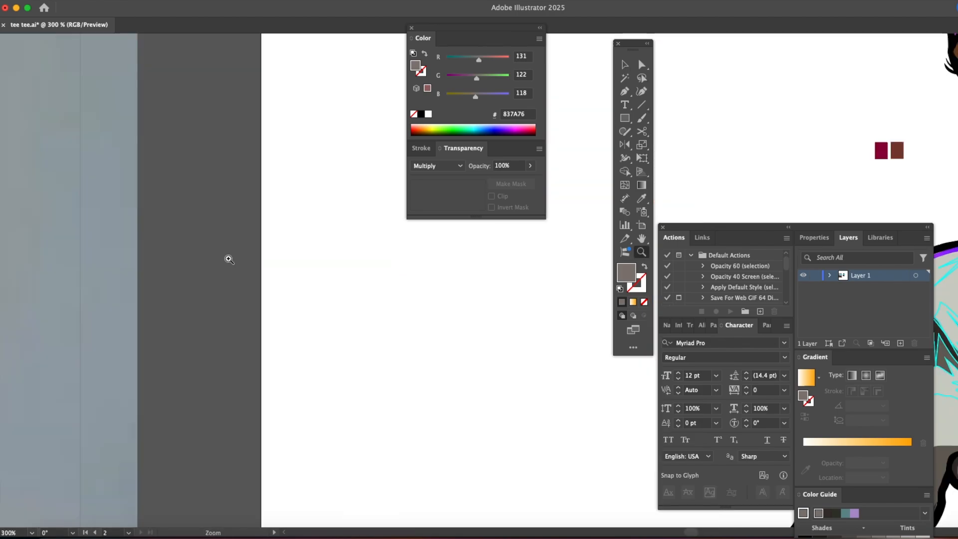
pyautogui.hscroll(15, 250, 270)
pyautogui.press('v')
pyautogui.click(182, 261)
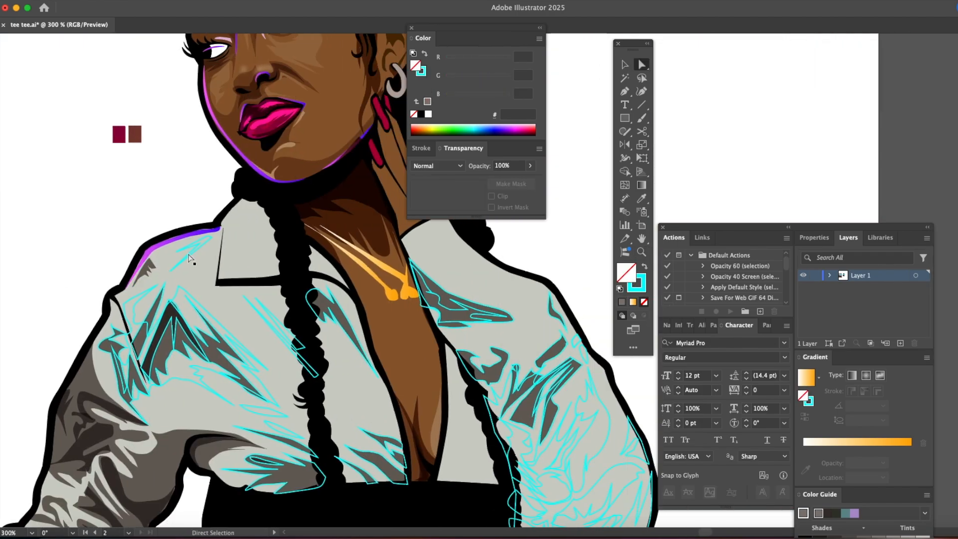
pyautogui.press('i')
pyautogui.click(91, 372)
# Step: Fill the armhole and large chest fold outlines with the sleeve shadow, lightening the chest fold to RGB 179, 173, 171
pyautogui.keyDown('super'); pyautogui.click(116, 330); pyautogui.keyUp('super')
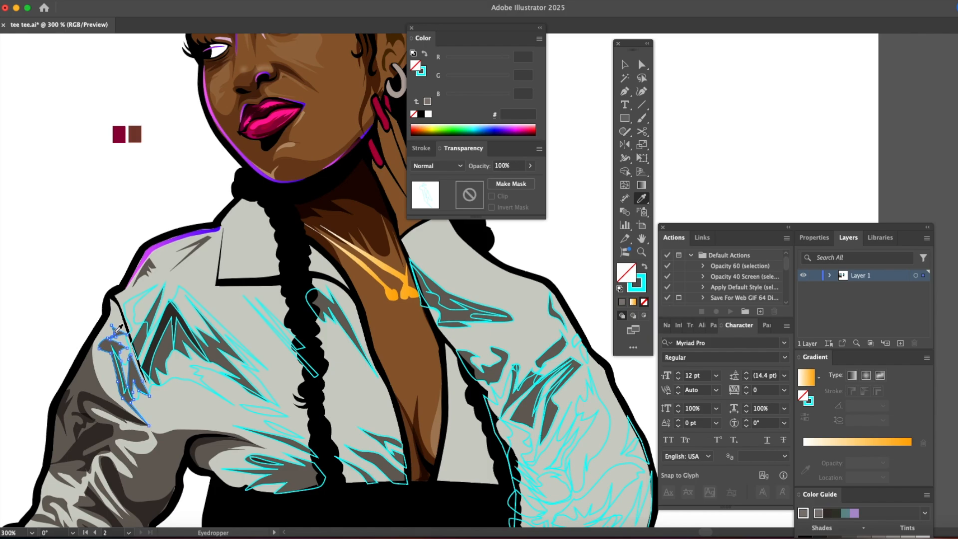
pyautogui.click(92, 372)
pyautogui.keyDown('super'); pyautogui.click(121, 362); pyautogui.keyUp('super')
pyautogui.click(95, 374)
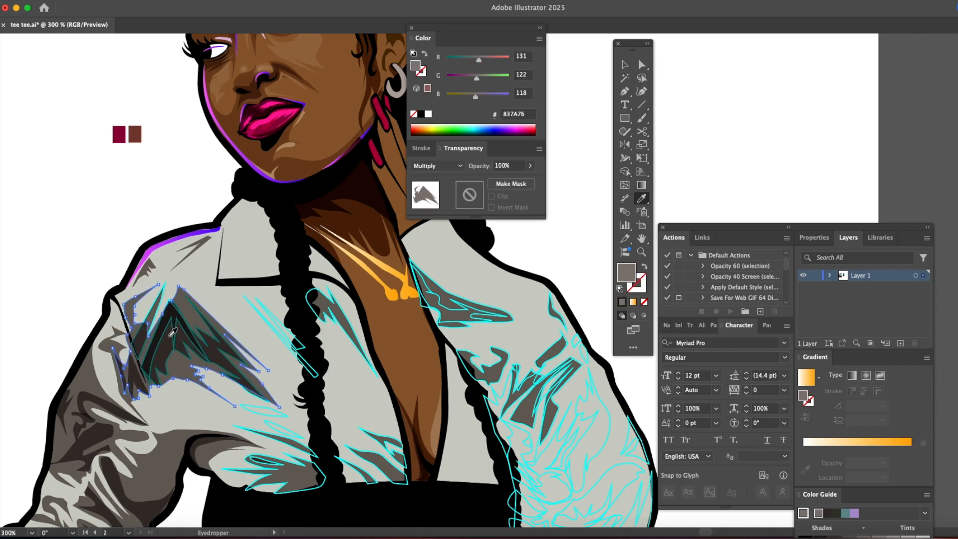
pyautogui.moveTo(478, 80); pyautogui.dragTo(491, 81)
pyautogui.press('super+shift+a')
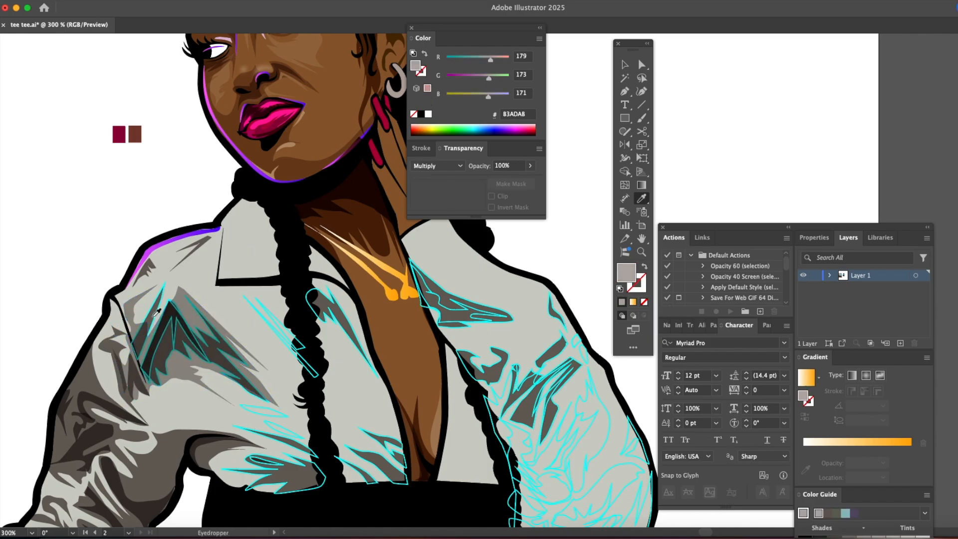
# Step: Clear the inner chest fold outlines and fill the creases beside the braid and across the lower chest with sampled shirt shadow
pyautogui.keyDown('super'); pyautogui.click(164, 298); pyautogui.keyUp('super')
pyautogui.press('a')
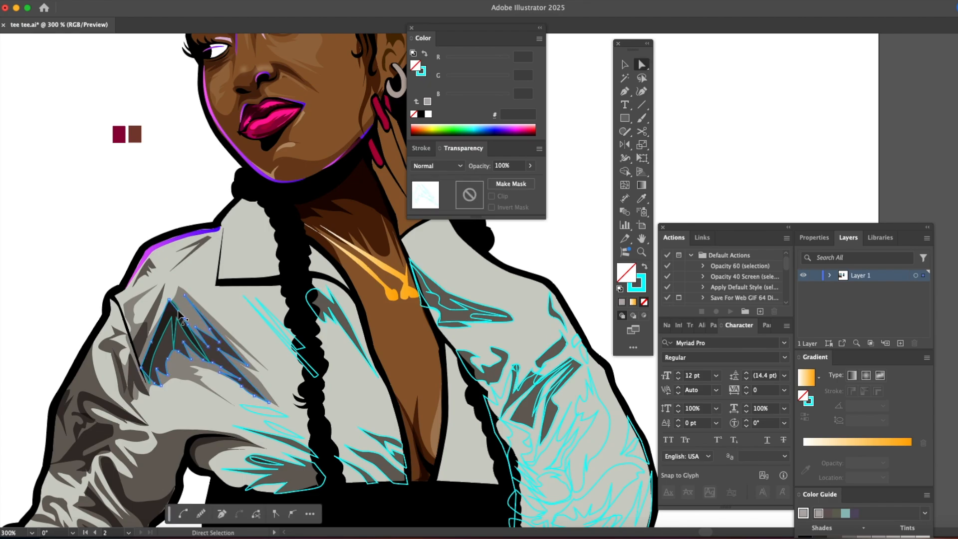
pyautogui.click(273, 330)
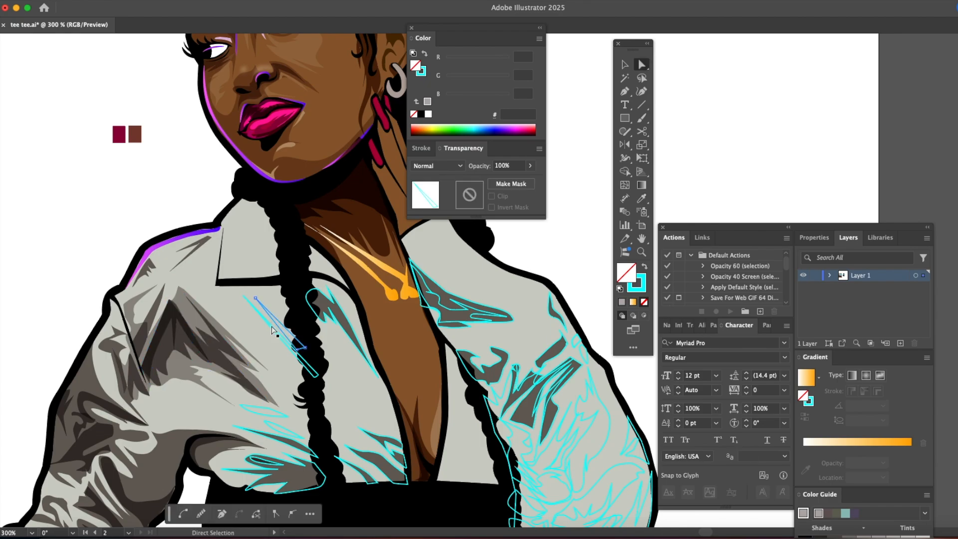
pyautogui.press('i')
pyautogui.click(197, 328)
pyautogui.keyDown('super'); pyautogui.click(264, 408); pyautogui.keyUp('super')
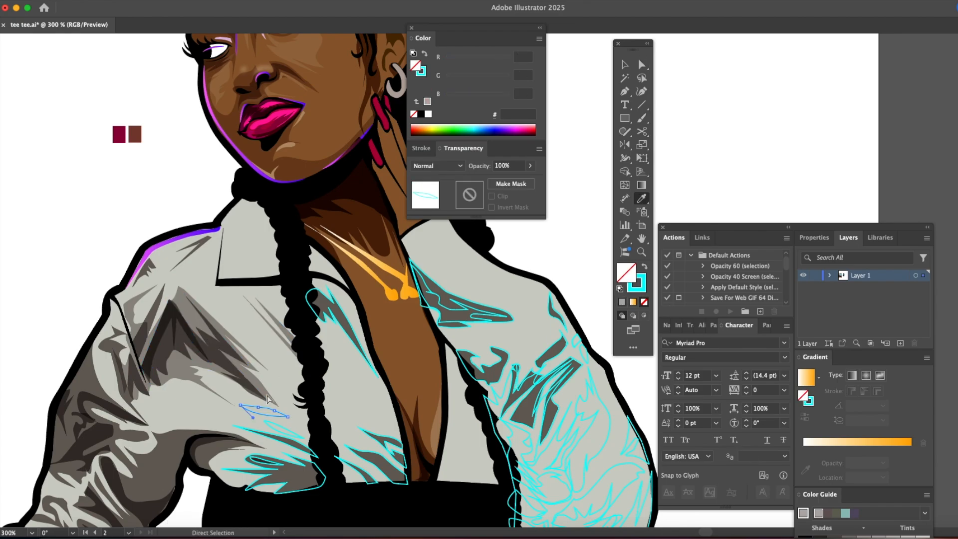
pyautogui.click(268, 327)
pyautogui.scroll(-4, 263, 324)
pyautogui.keyDown('super'); pyautogui.click(262, 328); pyautogui.keyUp('super')
pyautogui.click(246, 307)
# Step: Delete the leftover cyan outlines over the shaded folds at the shirt's waist, between the underarm and the braid
pyautogui.keyDown('super'); pyautogui.click(237, 329); pyautogui.keyUp('super')
pyautogui.press('Delete')
pyautogui.press('Delete')
pyautogui.keyDown('super'); pyautogui.click(264, 352); pyautogui.keyUp('super')
pyautogui.press('Delete')
pyautogui.press('Delete')
pyautogui.keyDown('super'); pyautogui.click(251, 359); pyautogui.keyUp('super')
pyautogui.press('Delete')
pyautogui.press('Delete')
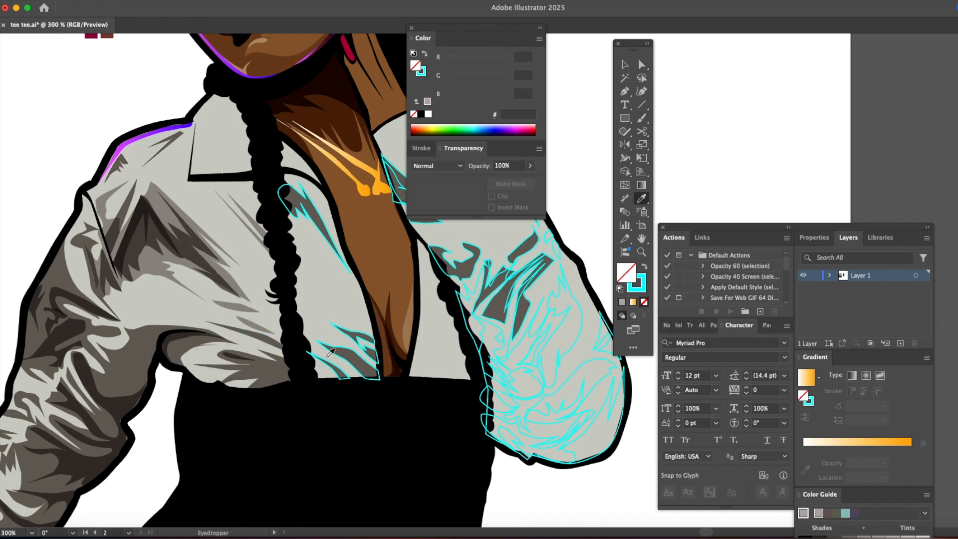
# Step: Delete the cyan outlines over the folds beside the front opening, at the waist and below the collar
pyautogui.keyDown('shift'); pyautogui.keyDown('super'); pyautogui.click(330, 363); pyautogui.keyUp('super'); pyautogui.keyUp('shift')
pyautogui.keyDown('shift'); pyautogui.keyDown('super'); pyautogui.click(348, 330); pyautogui.keyUp('super'); pyautogui.keyUp('shift')
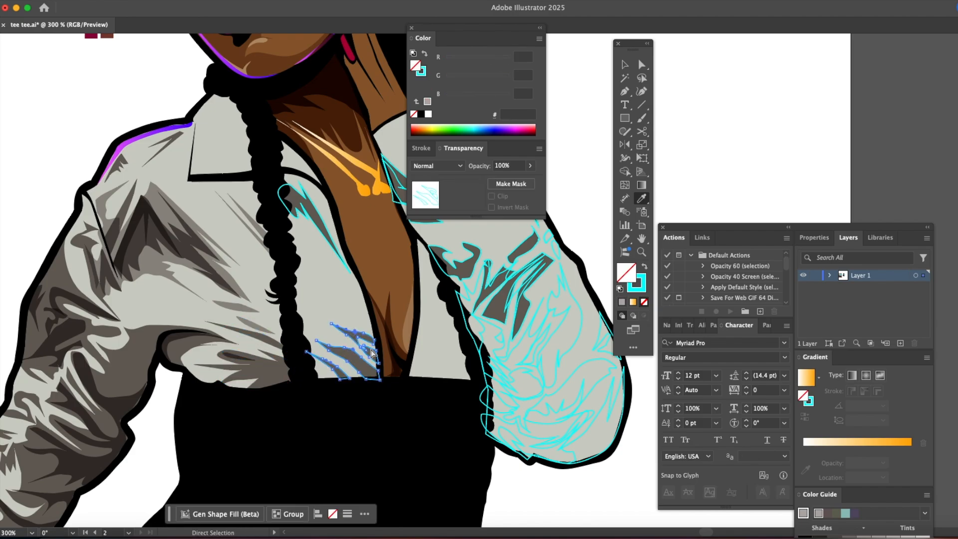
pyautogui.press('Delete')
pyautogui.press('Delete')
pyautogui.keyDown('super'); pyautogui.click(312, 223); pyautogui.keyUp('super')
pyautogui.press('Delete')
pyautogui.press('Delete')
# Step: Fill the fold outline near the raised sleeve's cuff with grey 837A76 Multiply and delete two leftover outlines below it
pyautogui.moveTo(429, 289); pyautogui.dragTo(235, 369)
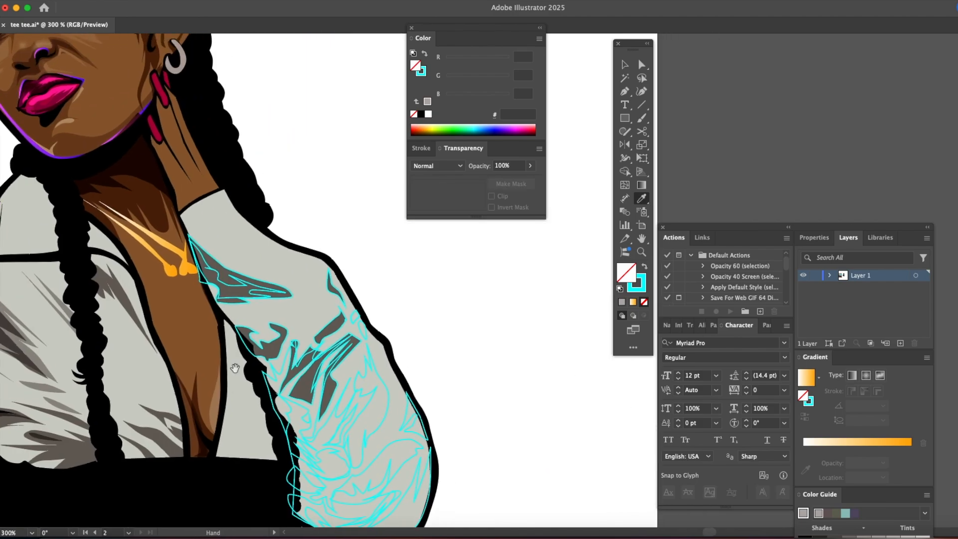
pyautogui.keyDown('super'); pyautogui.click(248, 281); pyautogui.keyUp('super')
pyautogui.click(225, 270)
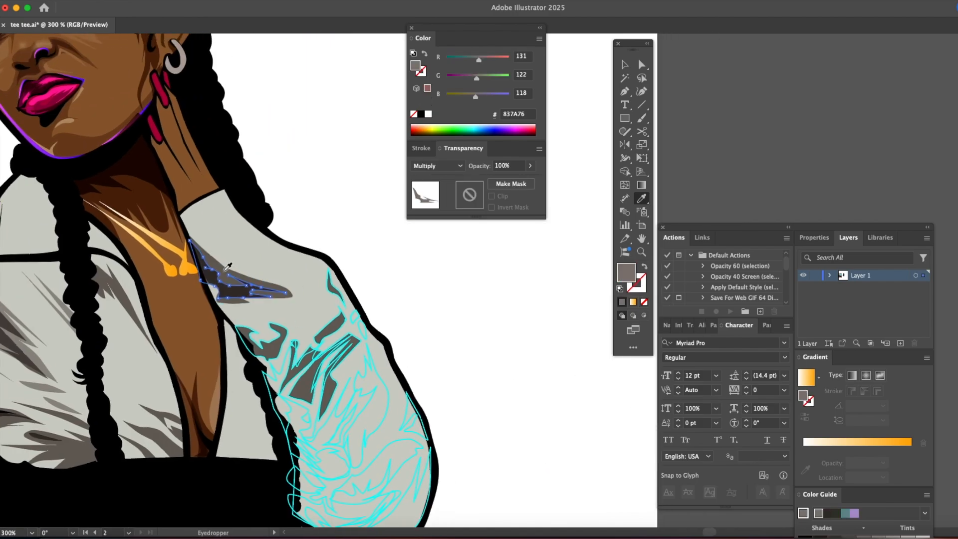
pyautogui.keyDown('super'); pyautogui.click(278, 338); pyautogui.keyUp('super')
pyautogui.press('Delete')
pyautogui.keyDown('super'); pyautogui.click(344, 300); pyautogui.keyUp('super')
pyautogui.press('Delete')
pyautogui.press('Delete')
# Step: Fill the large shadow outlines on the raised sleeve with grey Multiply and delete the leftover outlines over its middle folds
pyautogui.keyDown('super'); pyautogui.click(286, 363); pyautogui.keyUp('super')
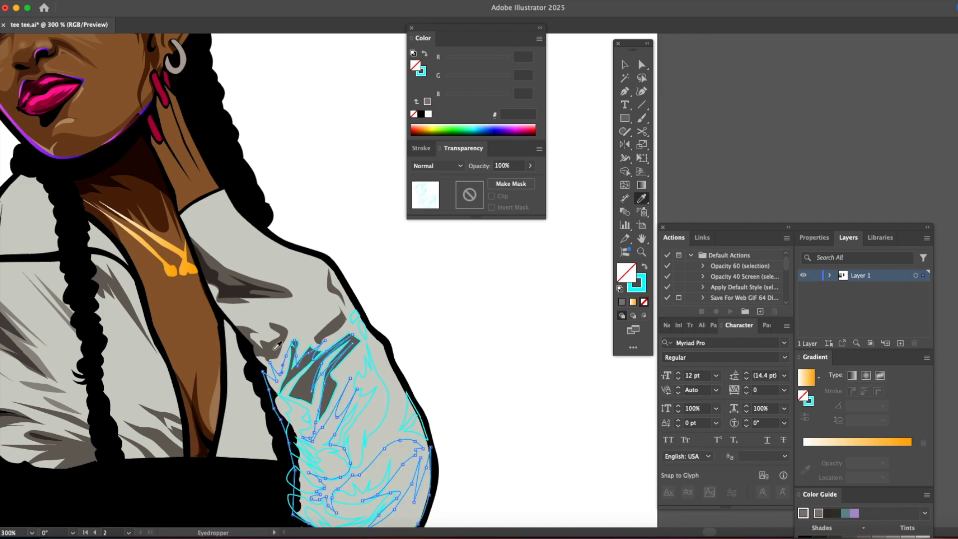
pyautogui.click(274, 352)
pyautogui.keyDown('super'); pyautogui.click(280, 356); pyautogui.keyUp('super')
pyautogui.keyDown('super'); pyautogui.click(290, 371); pyautogui.keyUp('super')
pyautogui.press('Delete')
pyautogui.keyDown('super'); pyautogui.click(330, 350); pyautogui.keyUp('super')
pyautogui.press('Delete')
pyautogui.keyDown('super'); pyautogui.click(302, 405); pyautogui.keyUp('super')
pyautogui.click(303, 385)
# Step: Apply the grey Multiply shadow to the crease outlines along the raised sleeve's outer edge and centre, including the round fold
pyautogui.scroll(-3, 306, 382)
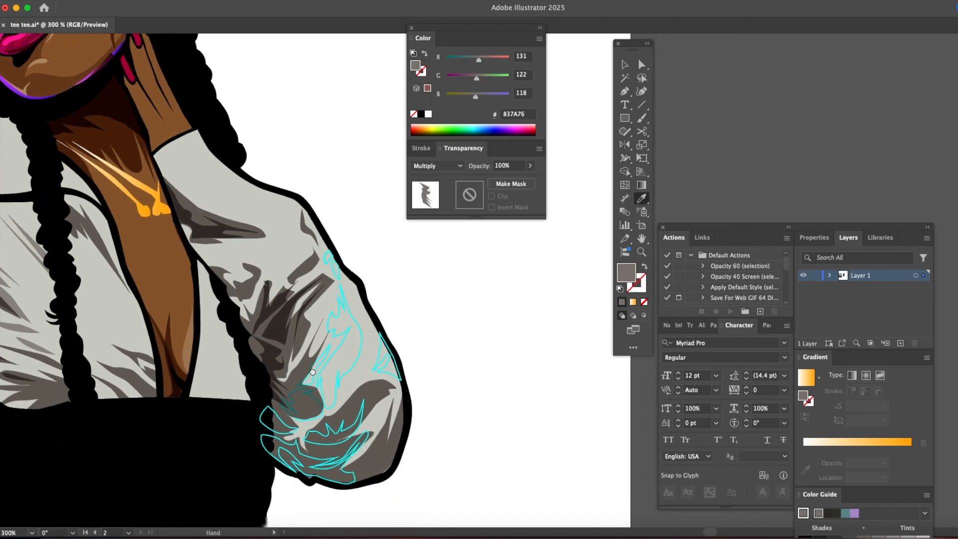
pyautogui.keyDown('super'); pyautogui.click(331, 316); pyautogui.keyUp('super')
pyautogui.click(314, 292)
pyautogui.keyDown('super'); pyautogui.click(327, 256); pyautogui.keyUp('super')
pyautogui.keyDown('shift'); pyautogui.keyDown('super'); pyautogui.click(330, 268); pyautogui.keyUp('super'); pyautogui.keyUp('shift')
pyautogui.click(344, 314)
pyautogui.keyDown('super'); pyautogui.click(380, 341); pyautogui.keyUp('super')
pyautogui.click(349, 329)
pyautogui.keyDown('super'); pyautogui.click(318, 355); pyautogui.keyUp('super')
pyautogui.click(329, 363)
pyautogui.keyDown('super'); pyautogui.click(305, 389); pyautogui.keyUp('super')
pyautogui.click(297, 369)
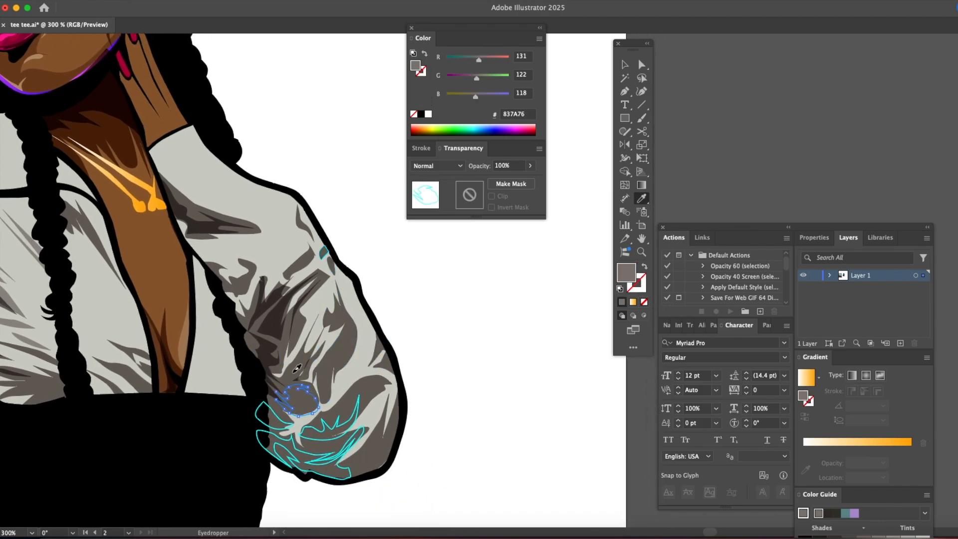
# Step: Fill the remaining cyan fold outlines around the raised sleeve's elbow with the same grey Multiply shadow
pyautogui.keyDown('super'); pyautogui.click(278, 419); pyautogui.keyUp('super')
pyautogui.click(270, 356)
pyautogui.keyDown('super'); pyautogui.click(277, 436); pyautogui.keyUp('super')
pyautogui.click(271, 424)
pyautogui.keyDown('super'); pyautogui.click(325, 439); pyautogui.keyUp('super')
pyautogui.click(348, 403)
pyautogui.keyDown('super'); pyautogui.click(348, 446); pyautogui.keyUp('super')
pyautogui.click(377, 424)
pyautogui.keyDown('super'); pyautogui.click(484, 370); pyautogui.keyUp('super')
# Step: Apply the necklace's white-to-orange gradient to the hoop earring
pyautogui.press('z')
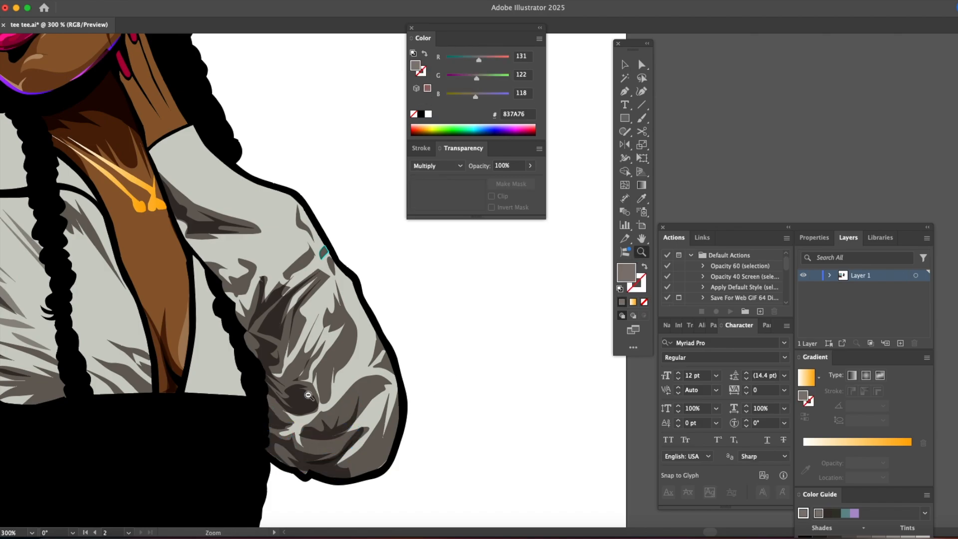
pyautogui.keyDown('alt'); pyautogui.click(310, 395); pyautogui.keyUp('alt')
pyautogui.keyDown('alt'); pyautogui.click(309, 395); pyautogui.keyUp('alt')
pyautogui.keyDown('alt'); pyautogui.click(309, 396); pyautogui.keyUp('alt')
pyautogui.moveTo(558, 302); pyautogui.dragTo(73, 455)
pyautogui.press('v')
pyautogui.moveTo(171, 236); pyautogui.dragTo(166, 302)
pyautogui.press('z')
pyautogui.click(150, 303)
pyautogui.click(149, 302)
pyautogui.moveTo(399, 345); pyautogui.dragTo(65, 325)
pyautogui.moveTo(594, 329); pyautogui.dragTo(163, 414)
pyautogui.press('a')
pyautogui.click(321, 162)
pyautogui.press('i')
pyautogui.click(320, 299)
pyautogui.keyDown('super'); pyautogui.click(412, 263); pyautogui.keyUp('super')
# Step: Draw a thin sliver along the lowered arm's shoulder seam and apply the shoulder highlight's pink-to-blue gradient to it
pyautogui.moveTo(208, 344); pyautogui.dragTo(128, 291)
pyautogui.press('z')
pyautogui.click(229, 273)
pyautogui.press('p')
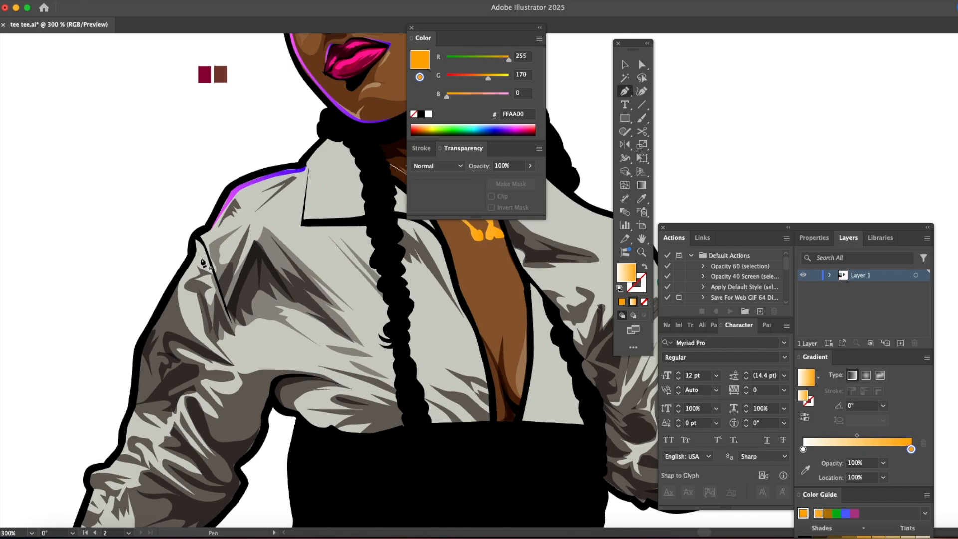
pyautogui.click(195, 239)
pyautogui.click(205, 252)
pyautogui.click(240, 343)
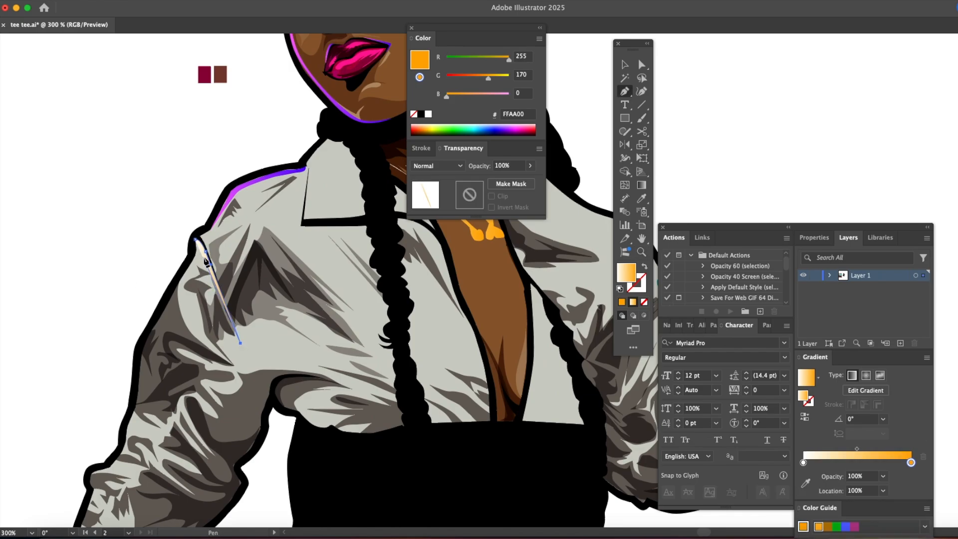
pyautogui.press('i')
pyautogui.click(230, 194)
pyautogui.moveTo(315, 383); pyautogui.dragTo(348, 303)
# Step: Draw pink-to-blue gradient highlights along the lowered arm's upper outer edge and the diagonal fold beside it
pyautogui.press('p')
pyautogui.click(226, 181)
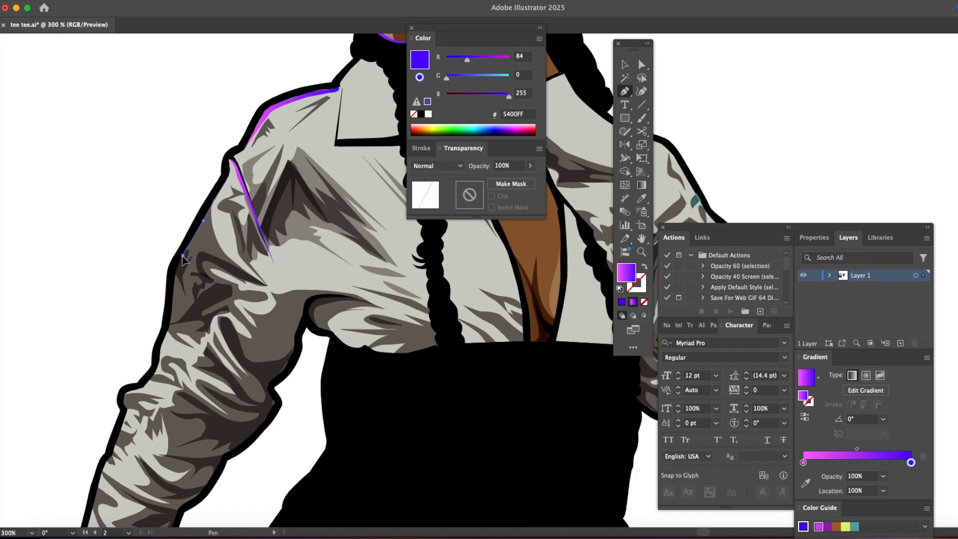
pyautogui.click(172, 314)
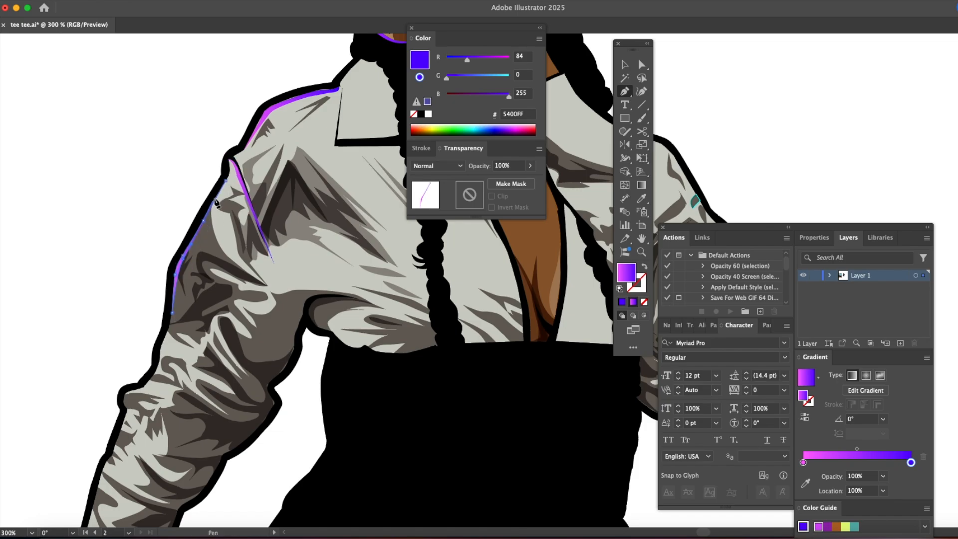
pyautogui.click(273, 289)
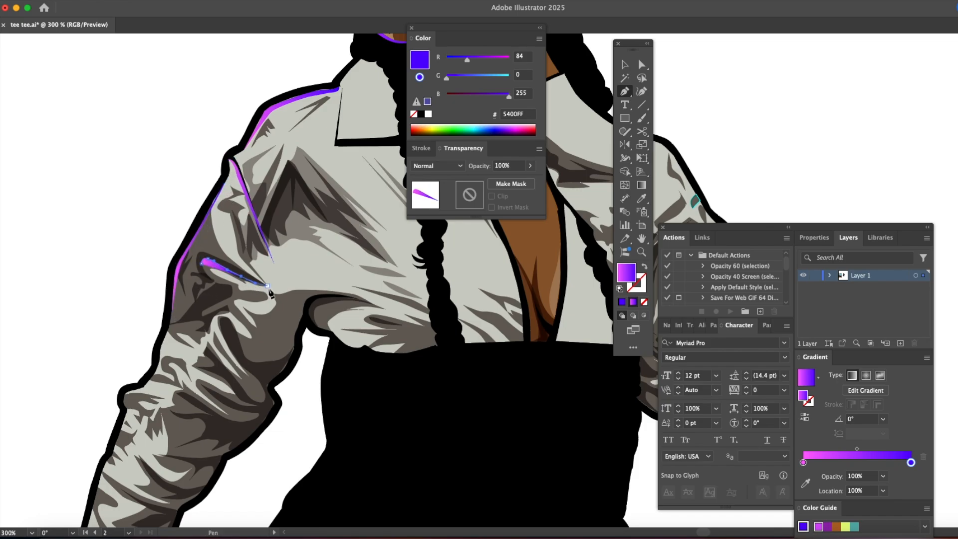
# Step: Add thin pink-to-blue highlights to the elbow crease of the lowered sleeve and the outer edge just above it
pyautogui.scroll(-5, 202, 265)
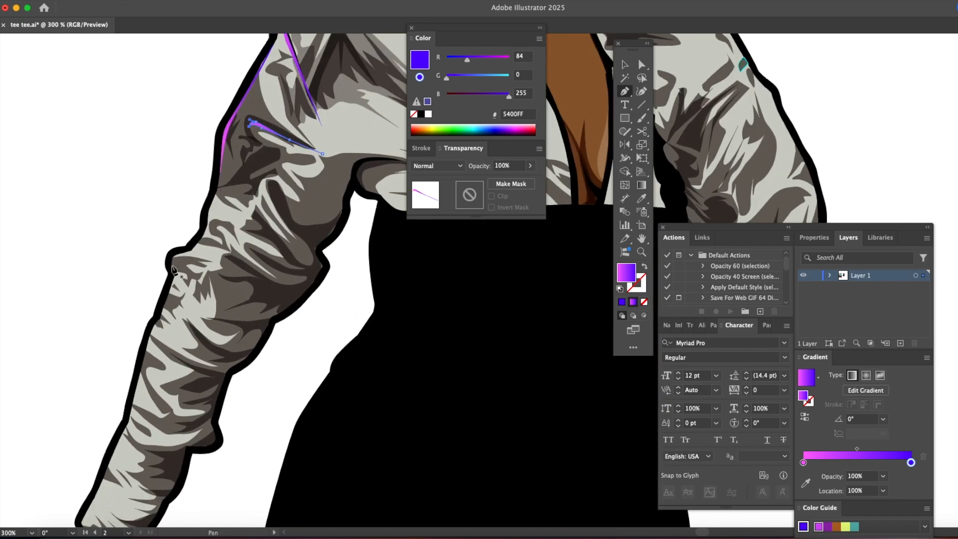
pyautogui.click(241, 270)
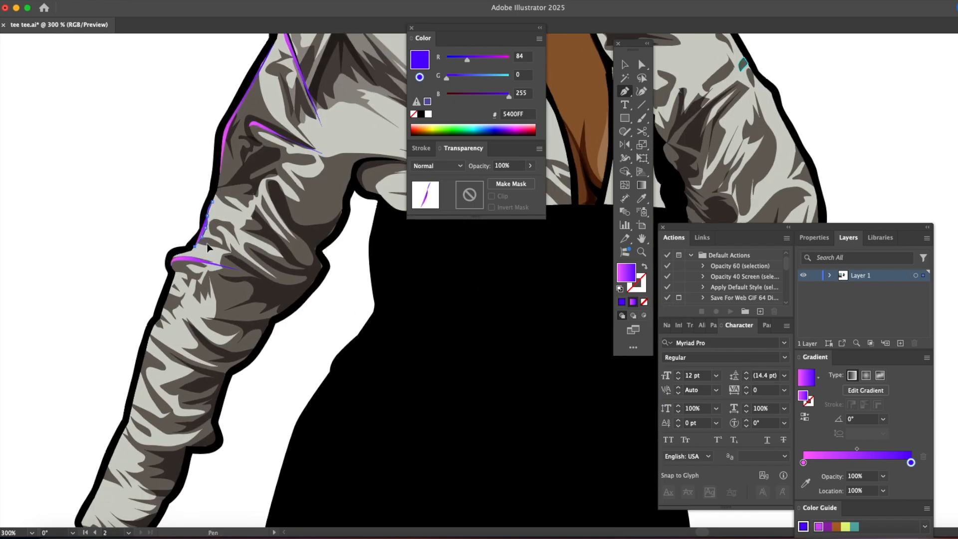
pyautogui.click(269, 275)
pyautogui.moveTo(208, 239); pyautogui.dragTo(210, 220)
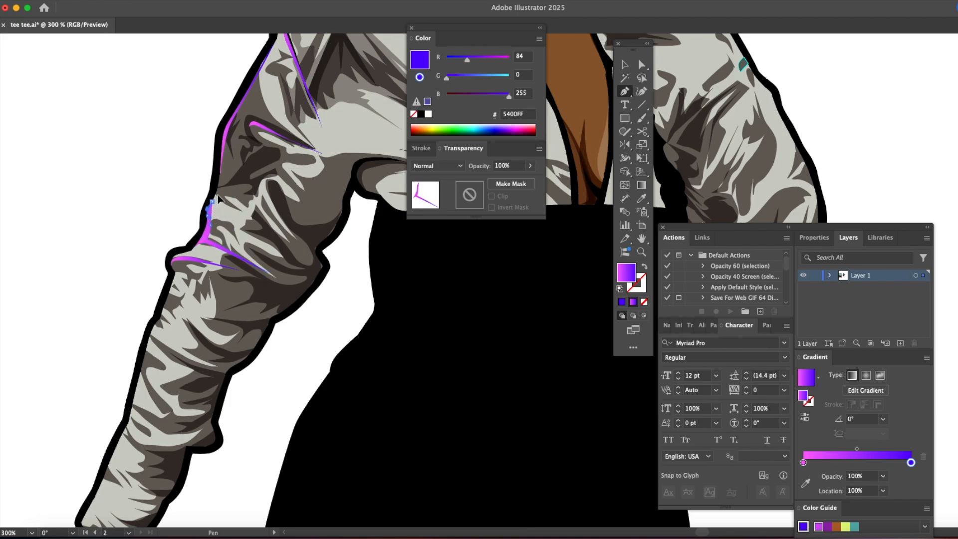
# Step: Draw a curved gradient highlight across the forearm fold of the lowered sleeve, from one edge to the other
pyautogui.scroll(-4, 218, 200)
pyautogui.click(263, 228)
pyautogui.click(146, 231)
pyautogui.moveTo(146, 230); pyautogui.dragTo(121, 196)
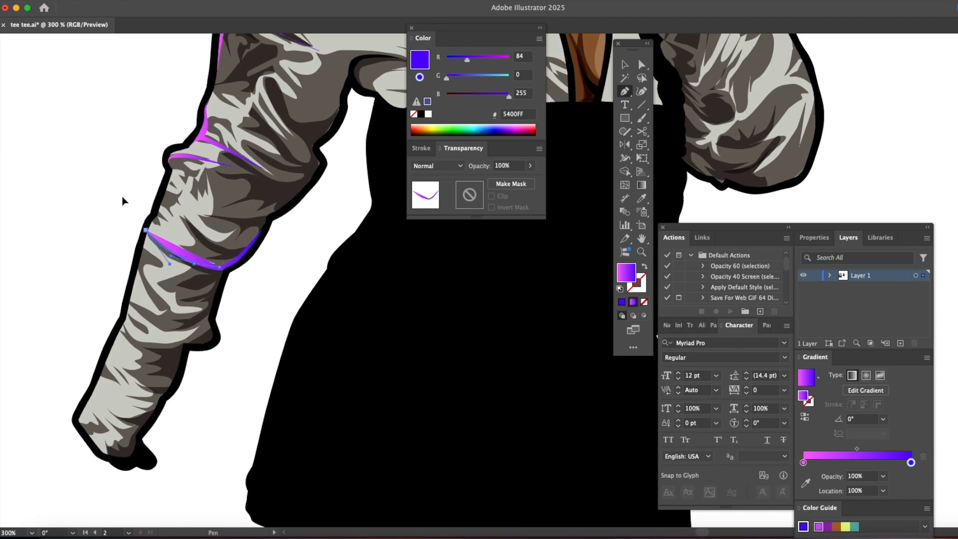
# Step: Draw a branching pink-to-blue highlight over the dark folds above the lowered sleeve's elbow
pyautogui.scroll(6, 122, 196)
pyautogui.moveTo(200, 210); pyautogui.dragTo(197, 212)
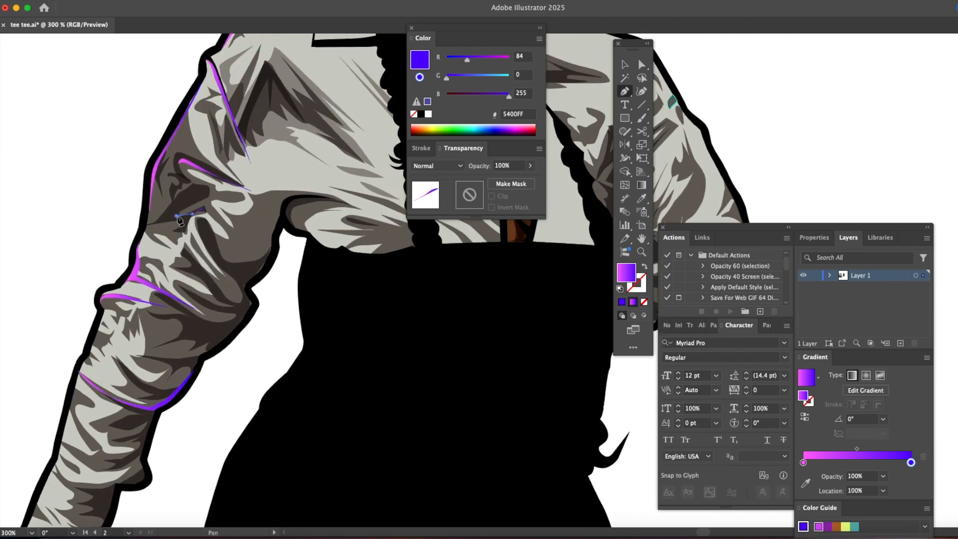
pyautogui.moveTo(177, 242); pyautogui.dragTo(177, 243)
pyautogui.click(172, 253)
pyautogui.click(166, 265)
pyautogui.click(184, 240)
pyautogui.click(190, 241)
pyautogui.click(189, 228)
pyautogui.click(202, 209)
pyautogui.keyDown('super'); pyautogui.click(89, 210); pyautogui.keyUp('super')
# Step: Draw a shadow shape on the shirt collar beneath the chin and braid, and give it the sleeve's grey shadow fill
pyautogui.press('z')
pyautogui.keyDown('alt'); pyautogui.click(139, 222); pyautogui.keyUp('alt')
pyautogui.keyDown('alt'); pyautogui.click(140, 222); pyautogui.keyUp('alt')
pyautogui.hscroll(15, 330, 182)
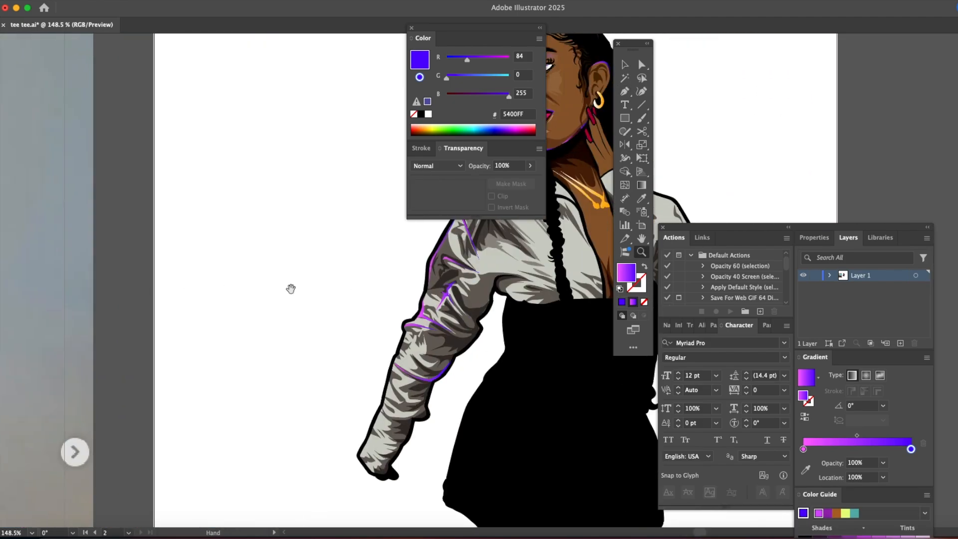
pyautogui.press('v')
pyautogui.press('z')
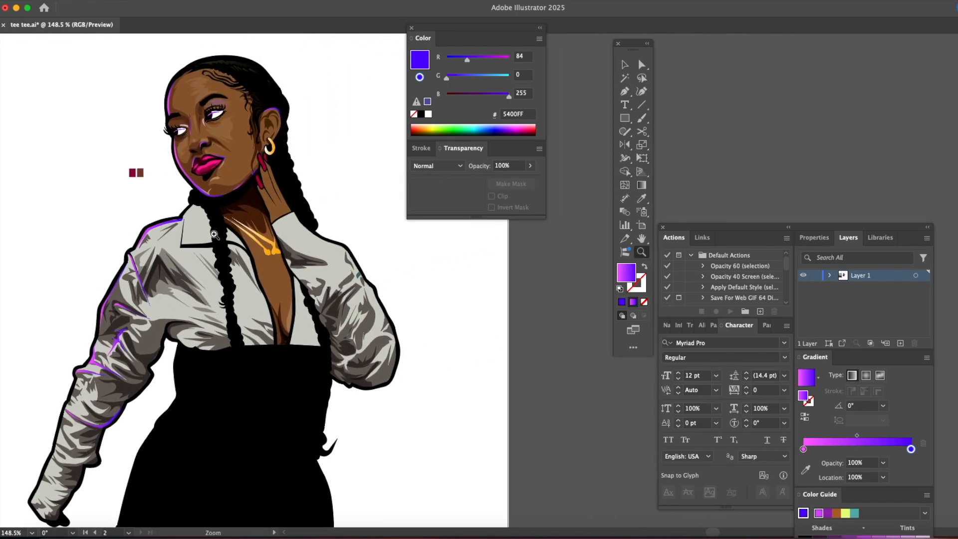
pyautogui.click(58, 284)
pyautogui.click(58, 285)
pyautogui.hscroll(10, 58, 285)
pyautogui.press('p')
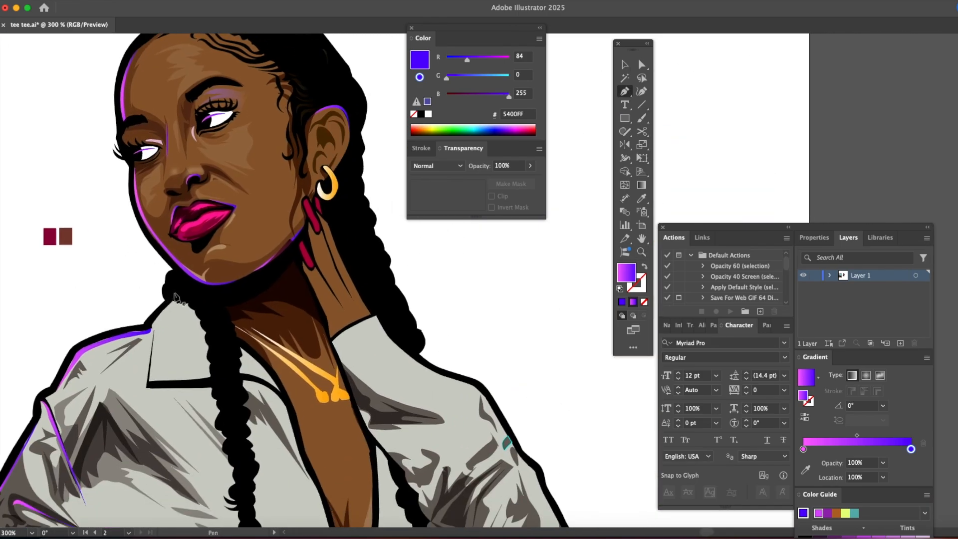
pyautogui.click(172, 290)
pyautogui.click(221, 302)
pyautogui.moveTo(172, 290); pyautogui.dragTo(158, 303)
pyautogui.press('i')
pyautogui.click(364, 391)
pyautogui.press('v')
pyautogui.press('super+shift+a')
# Step: Draw a pink-to-blue gradient highlight down the collar's outer edge to its pointed corner
pyautogui.press('p')
pyautogui.click(172, 300)
pyautogui.click(150, 383)
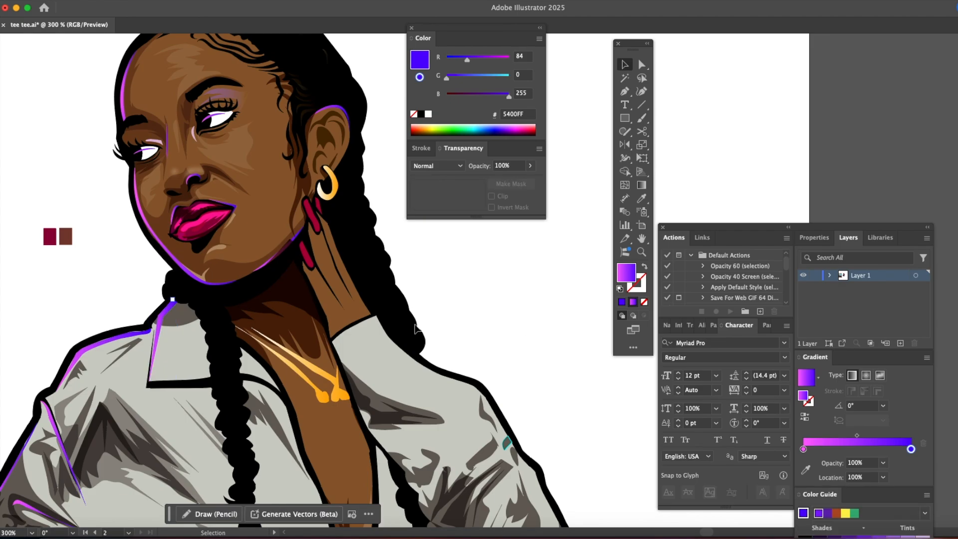
# Step: Bring the whole portrait into view and save the document
pyautogui.press('z')
pyautogui.press('super+1')
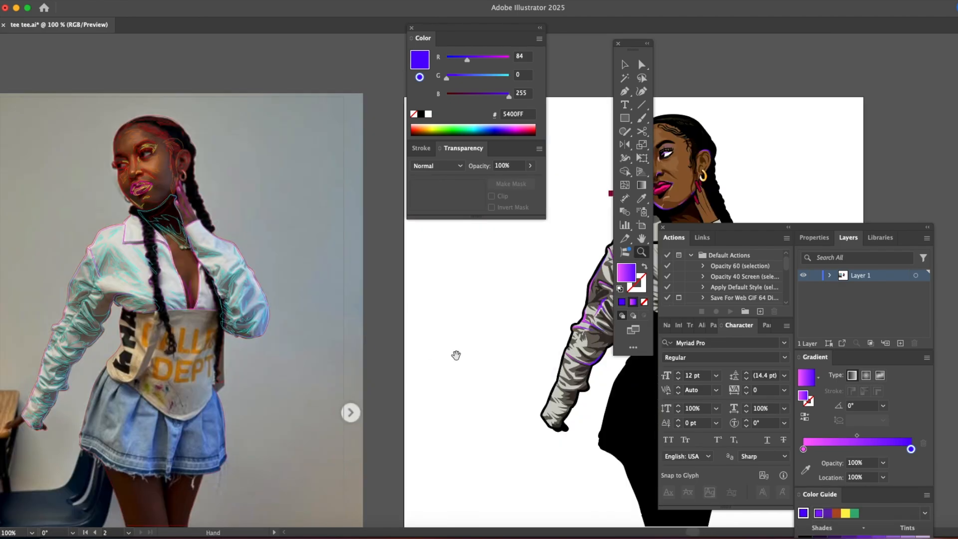
pyautogui.moveTo(448, 355); pyautogui.dragTo(36, 374)
pyautogui.press('v')
pyautogui.click(73, 1)
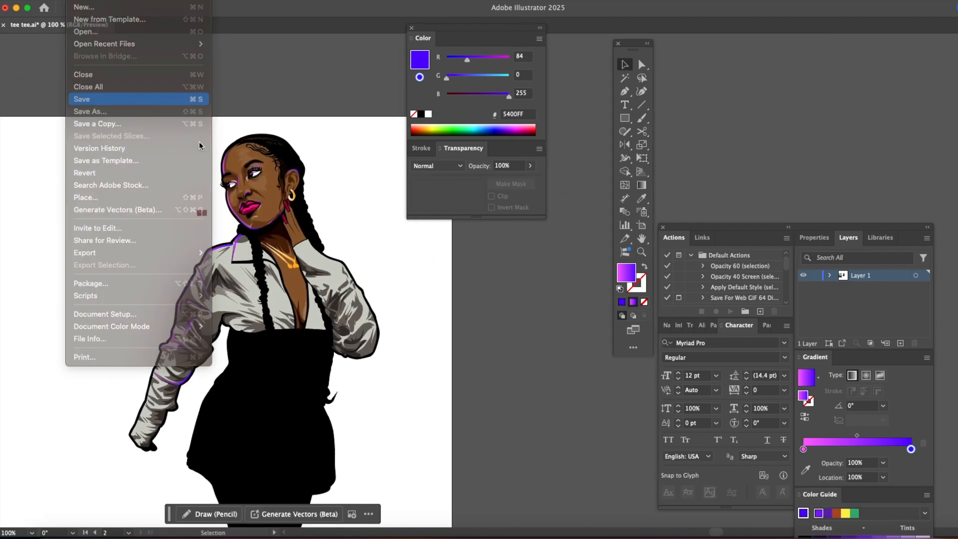
pyautogui.click(125, 98)
# Step: Trace the lower necklace chain's outer edge with the Pen tool, adding jagged contour detail inside its first pendant
pyautogui.press('z')
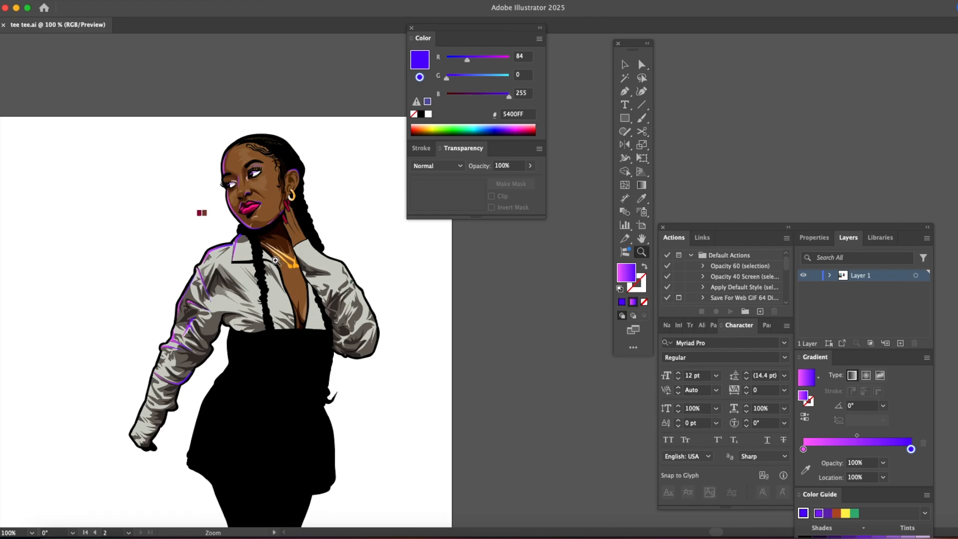
pyautogui.click(329, 222)
pyautogui.click(339, 222)
pyautogui.click(209, 284)
pyautogui.moveTo(534, 285); pyautogui.dragTo(188, 284)
pyautogui.click(192, 285)
pyautogui.moveTo(442, 233); pyautogui.dragTo(114, 304)
pyautogui.press('p')
pyautogui.press('z')
pyautogui.click(98, 280)
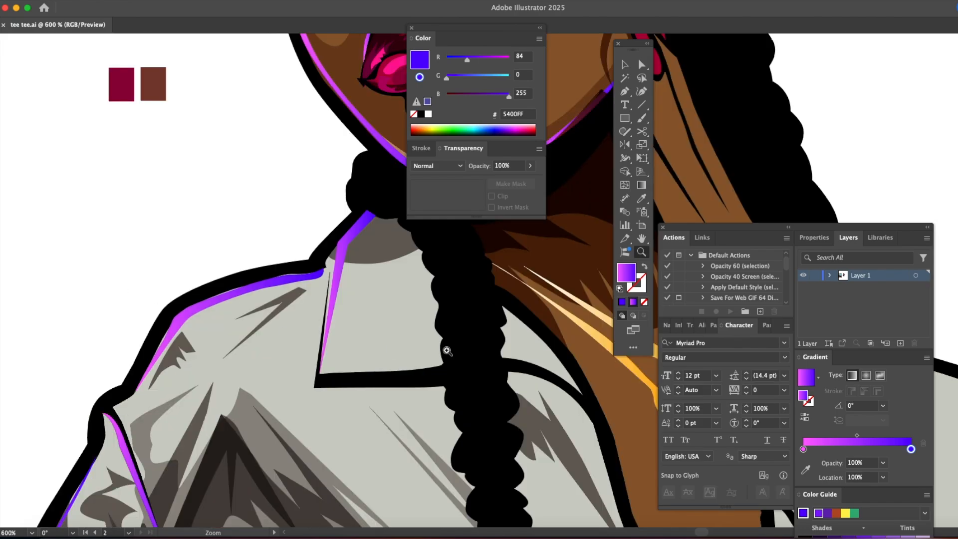
pyautogui.press('p')
pyautogui.click(125, 272)
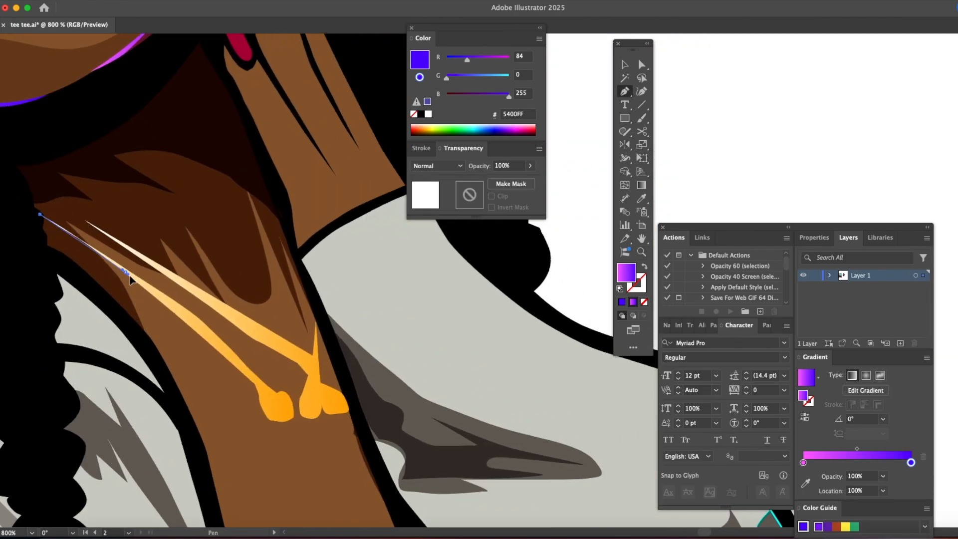
pyautogui.moveTo(256, 384); pyautogui.dragTo(261, 393)
pyautogui.moveTo(264, 398)
pyautogui.mouseDown()
pyautogui.moveTo(272, 399)
pyautogui.moveTo(268, 412)
pyautogui.mouseUp()
pyautogui.moveTo(272, 412); pyautogui.dragTo(280, 407)
pyautogui.moveTo(279, 409); pyautogui.dragTo(284, 415)
pyautogui.click(285, 405)
pyautogui.click(293, 417)
pyautogui.click(294, 398)
pyautogui.click(277, 393)
# Step: Close the necklace outline beneath the pendants and back up the chain, and fill it with the hair's black
pyautogui.moveTo(295, 398); pyautogui.dragTo(262, 420)
pyautogui.click(353, 421)
pyautogui.click(328, 420)
pyautogui.click(298, 421)
pyautogui.click(244, 384)
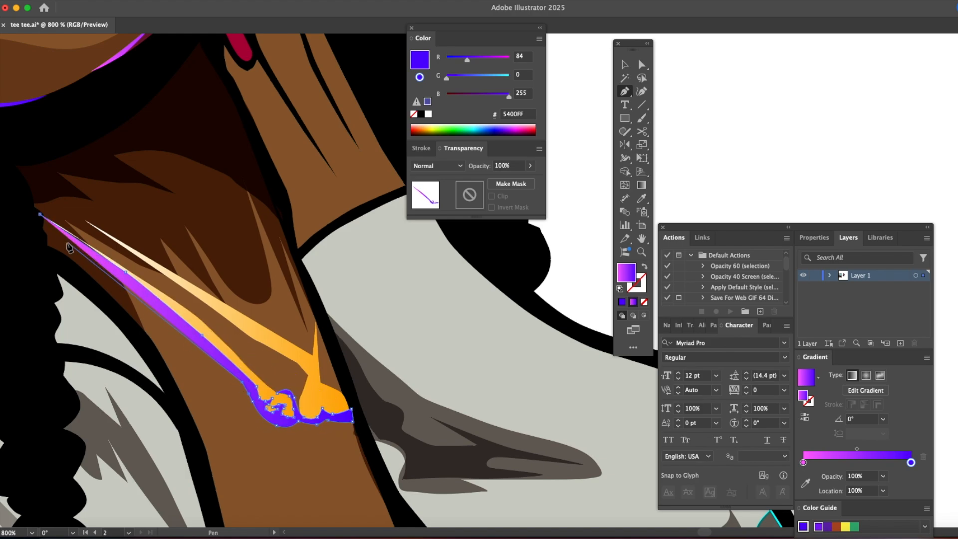
pyautogui.moveTo(108, 271); pyautogui.dragTo(144, 278)
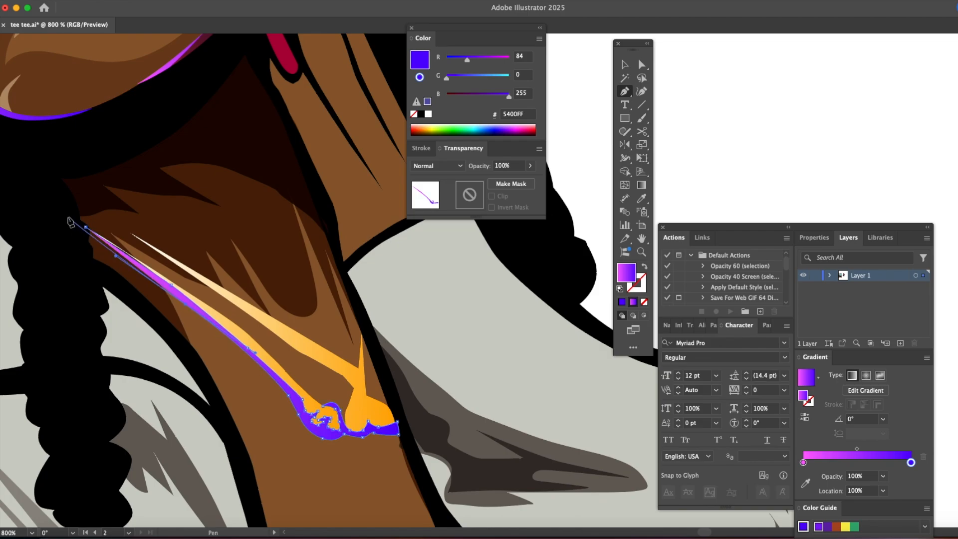
pyautogui.press('i')
pyautogui.click(59, 240)
pyautogui.press('v')
pyautogui.click(599, 210)
# Step: Examine the outlined necklace against the whole portrait
pyautogui.press('z')
pyautogui.moveTo(481, 255); pyautogui.dragTo(450, 300)
pyautogui.moveTo(455, 322); pyautogui.dragTo(177, 354)
pyautogui.press('v')
pyautogui.press('z')
pyautogui.keyDown('alt'); pyautogui.click(287, 273); pyautogui.keyUp('alt')
pyautogui.keyDown('alt'); pyautogui.click(286, 274); pyautogui.keyUp('alt')
pyautogui.moveTo(460, 322); pyautogui.dragTo(104, 330)
pyautogui.press('v')
pyautogui.press('z')
pyautogui.click(291, 342)
pyautogui.moveTo(453, 317); pyautogui.dragTo(185, 356)
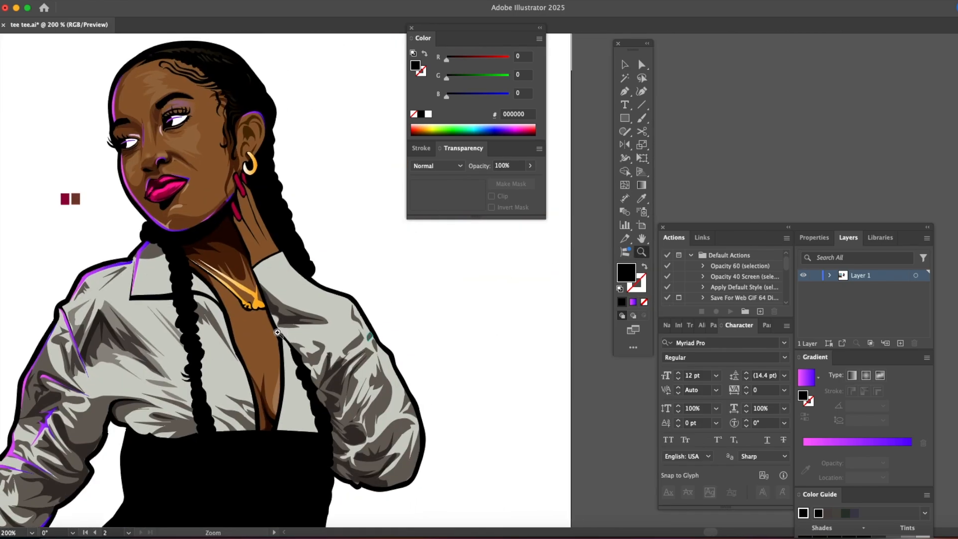
# Step: Draw thin black contour shapes along the necklace's short vertical strand and around the two pendants below it
pyautogui.click(190, 354)
pyautogui.moveTo(574, 285); pyautogui.dragTo(129, 422)
pyautogui.click(131, 409)
pyautogui.moveTo(326, 298); pyautogui.dragTo(101, 379)
pyautogui.click(354, 322)
pyautogui.moveTo(361, 321); pyautogui.dragTo(150, 374)
pyautogui.click(319, 323)
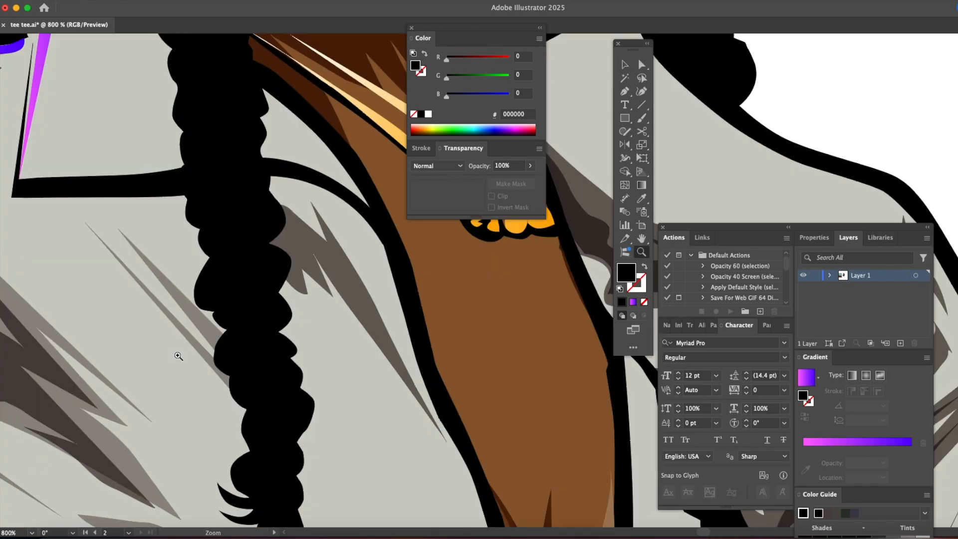
pyautogui.moveTo(377, 281); pyautogui.dragTo(40, 473)
pyautogui.press('p')
pyautogui.click(185, 322)
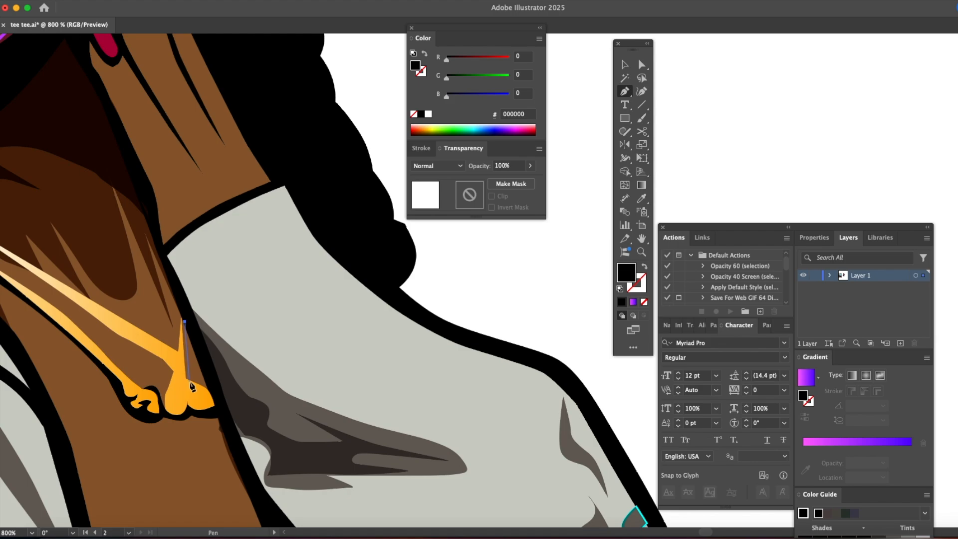
pyautogui.click(206, 398)
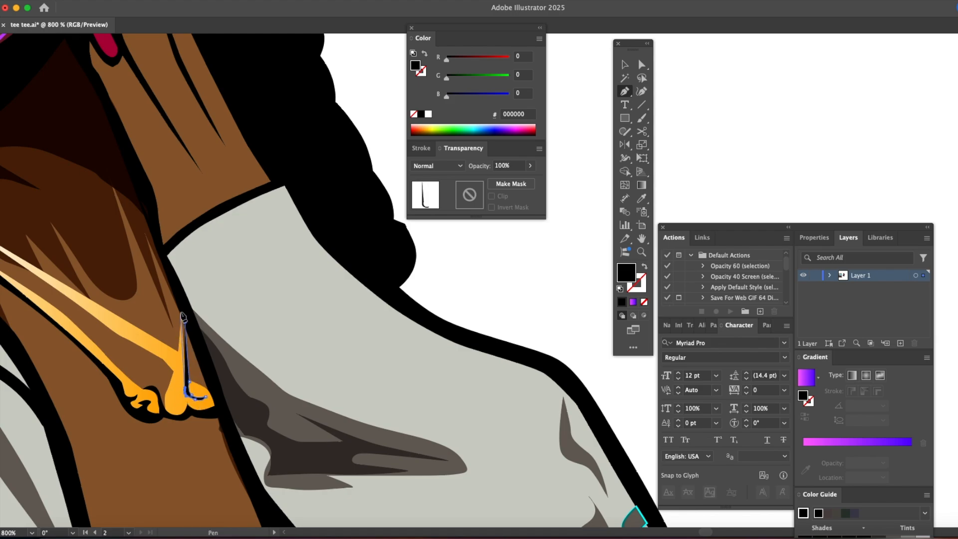
pyautogui.click(215, 398)
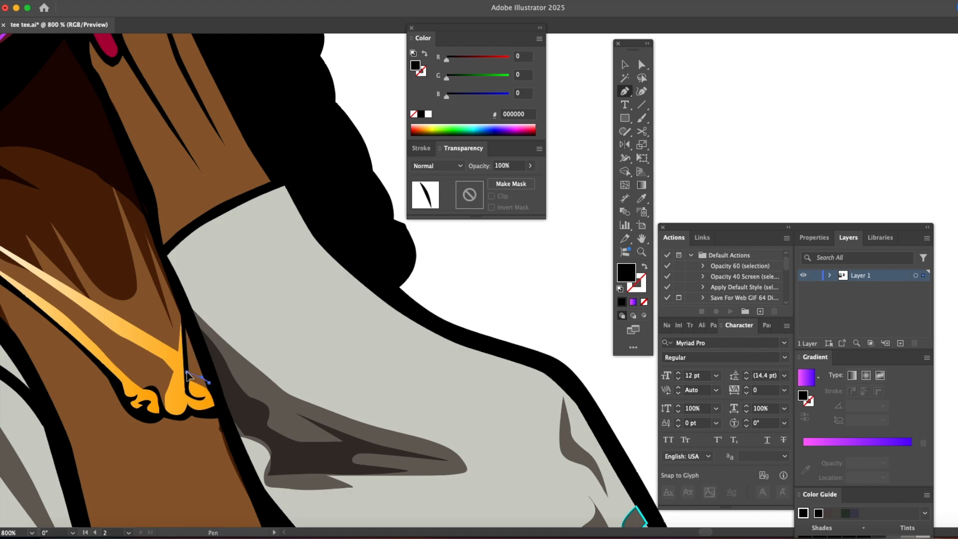
pyautogui.click(165, 411)
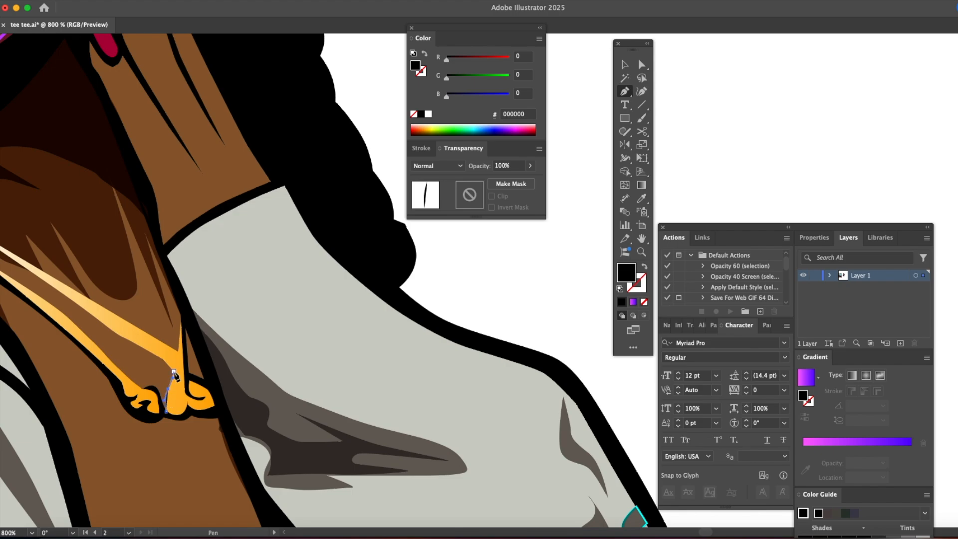
pyautogui.click(166, 412)
# Step: Draw thin black outlines along the upper and lower edges of the upper necklace chain, from the braid to the pendants
pyautogui.hscroll(-5, 68, 289)
pyautogui.scroll(3, 68, 288)
pyautogui.click(15, 247)
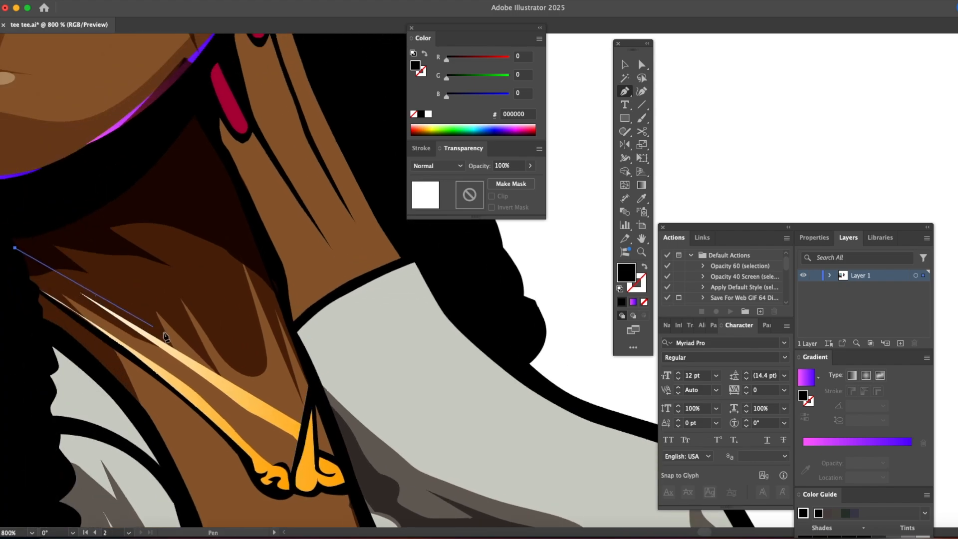
pyautogui.click(307, 424)
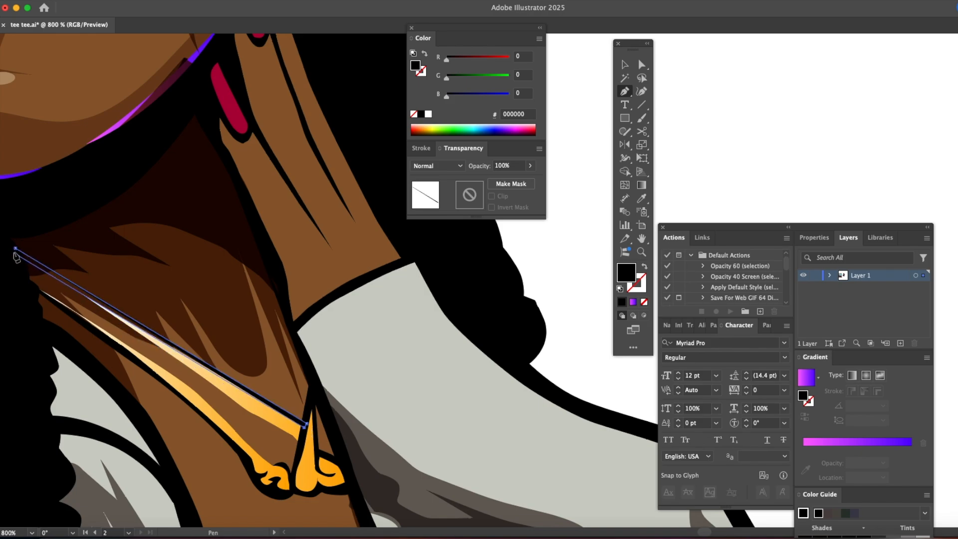
pyautogui.click(12, 257)
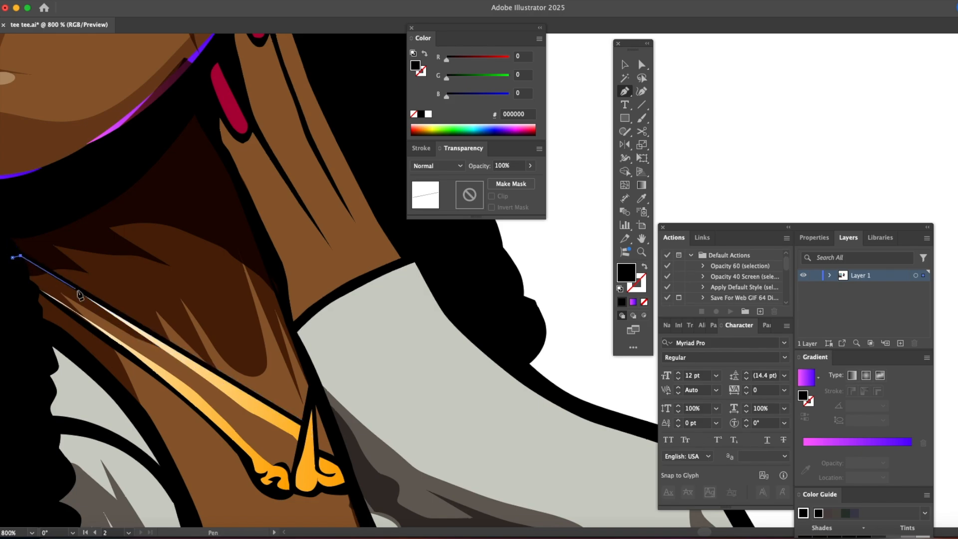
pyautogui.click(301, 447)
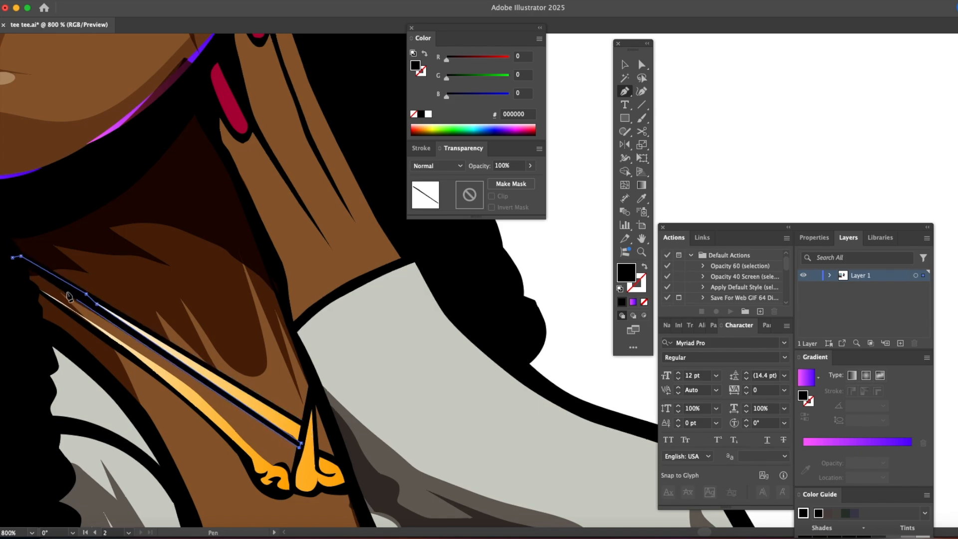
pyautogui.click(12, 258)
pyautogui.press('v')
pyautogui.click(582, 348)
# Step: Hide the panels and compare the coloured portrait with the traced reference photo side by side
pyautogui.press('z')
pyautogui.keyDown('alt'); pyautogui.click(409, 378); pyautogui.keyUp('alt')
pyautogui.keyDown('alt'); pyautogui.click(410, 377); pyautogui.keyUp('alt')
pyautogui.keyDown('alt'); pyautogui.click(409, 377); pyautogui.keyUp('alt')
pyautogui.moveTo(569, 285); pyautogui.dragTo(284, 514)
pyautogui.moveTo(283, 514); pyautogui.dragTo(339, 360)
pyautogui.keyDown('alt'); pyautogui.click(386, 316); pyautogui.keyUp('alt')
pyautogui.keyDown('alt'); pyautogui.click(387, 315); pyautogui.keyUp('alt')
pyautogui.moveTo(387, 317); pyautogui.dragTo(303, 346)
pyautogui.press('Tab')
pyautogui.moveTo(230, 335); pyautogui.dragTo(571, 320)
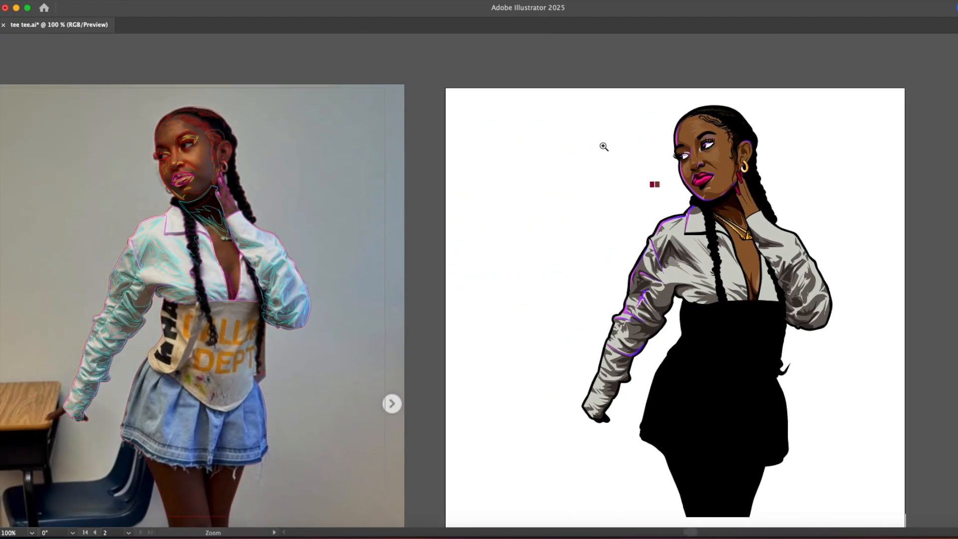
# Step: Start tracing a small Pen outline on the braid behind the ear in the reference photo
pyautogui.click(234, 174)
pyautogui.click(549, 287)
pyautogui.click(529, 307)
pyautogui.moveTo(489, 201); pyautogui.dragTo(351, 252)
pyautogui.click(399, 250)
pyautogui.click(113, 481)
pyautogui.press('o')
pyautogui.moveTo(407, 248); pyautogui.dragTo(402, 253)
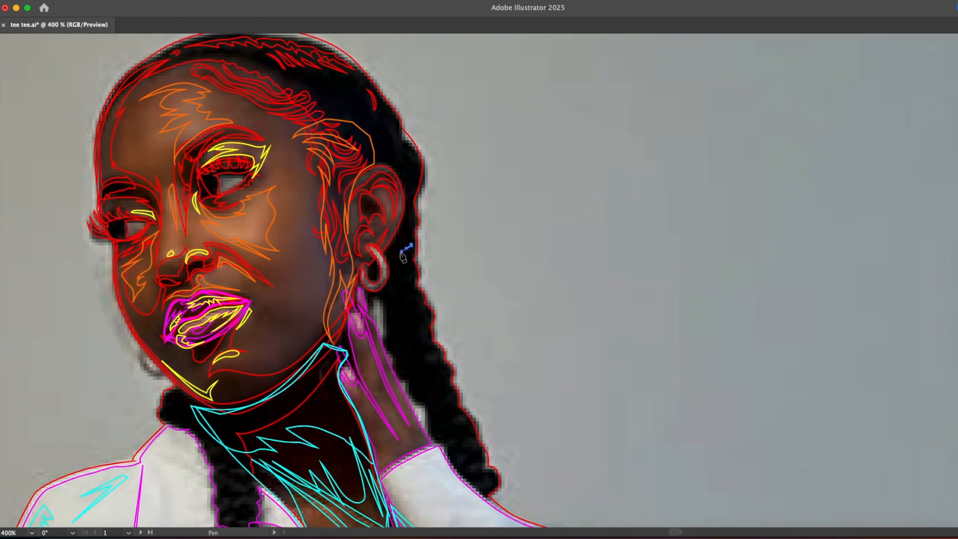
# Step: Show the Color panel and set the stroke colour to cream, FFE9D0
pyautogui.click(272, 1)
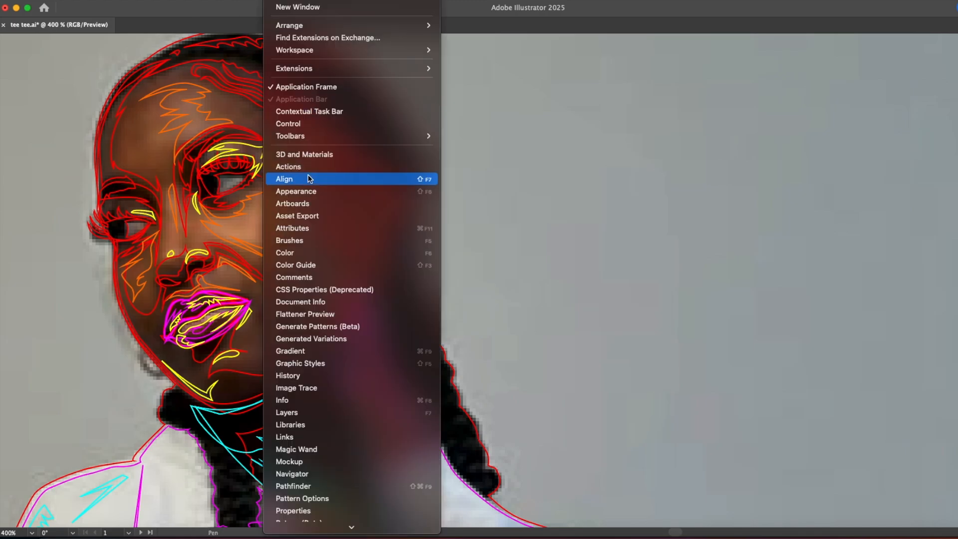
pyautogui.click(321, 250)
pyautogui.click(515, 125)
pyautogui.moveTo(485, 61); pyautogui.dragTo(501, 80)
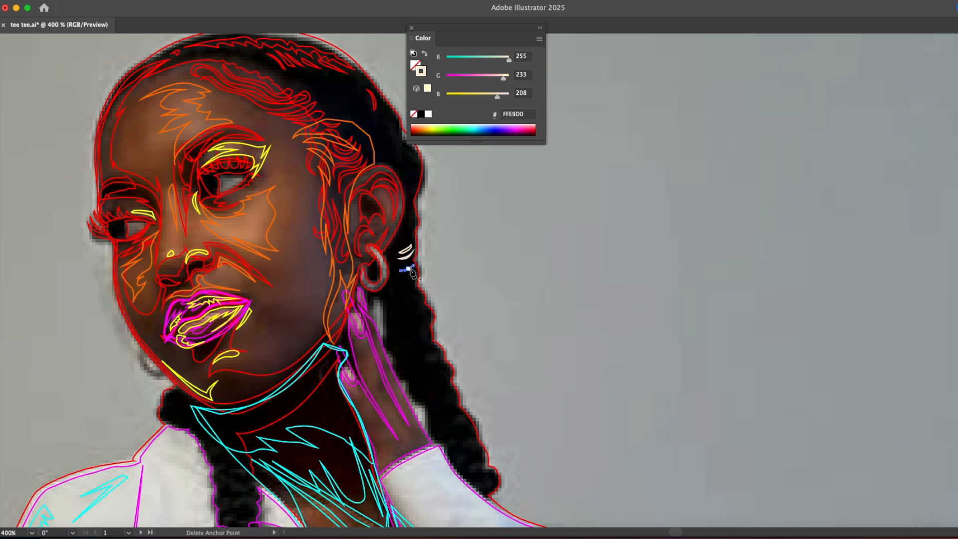
# Step: Draw thin crescent highlights with the Pen tool across the braid behind the hand, just below the ear
pyautogui.click(414, 273)
pyautogui.click(420, 295)
pyautogui.click(401, 297)
pyautogui.click(420, 295)
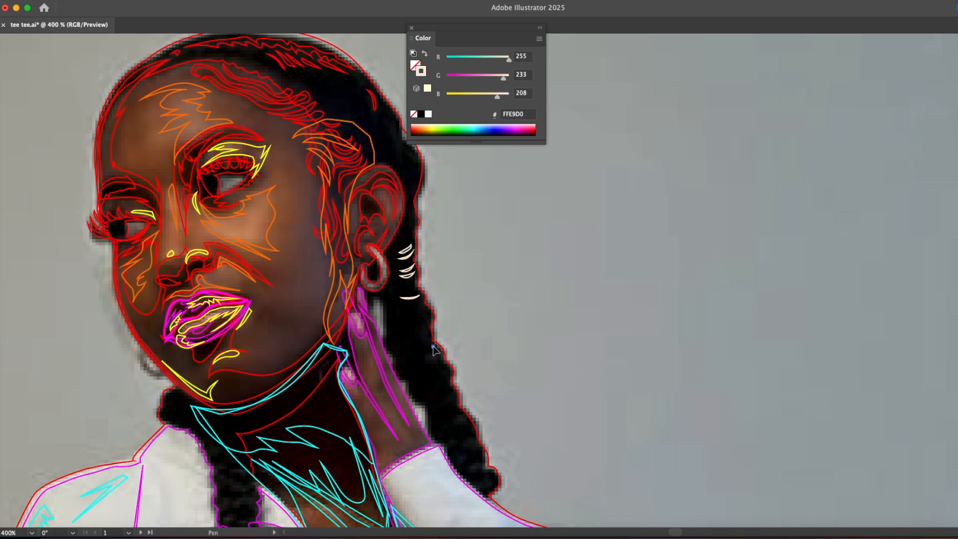
# Step: Continue the crescent strand highlights down the braid, beside the fingers of the raised hand
pyautogui.click(433, 346)
pyautogui.click(423, 305)
pyautogui.moveTo(413, 309); pyautogui.dragTo(407, 307)
pyautogui.click(418, 314)
pyautogui.click(407, 314)
pyautogui.click(426, 311)
# Step: Draw angular strand highlights across the braid, just above wrist level
pyautogui.click(448, 386)
pyautogui.click(453, 394)
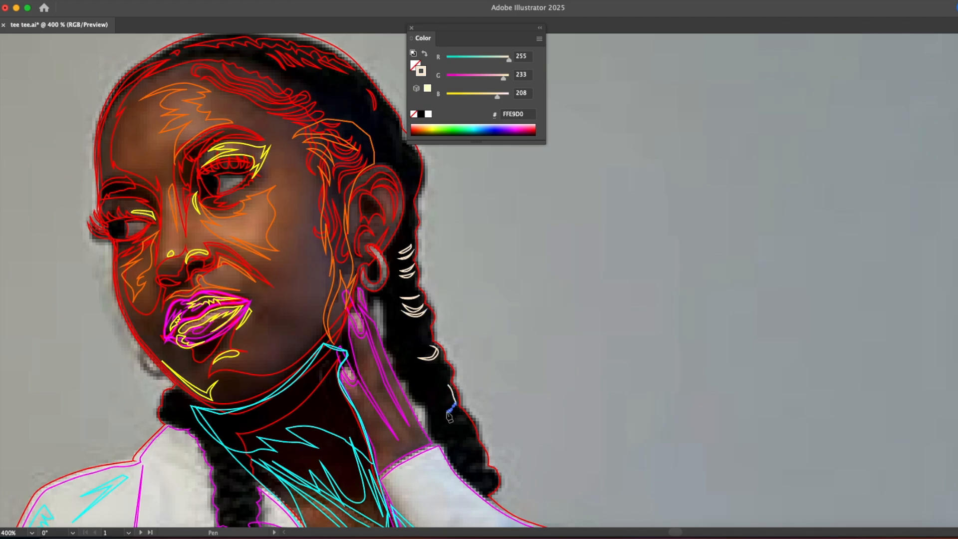
pyautogui.click(448, 386)
pyautogui.moveTo(444, 388); pyautogui.dragTo(447, 380)
pyautogui.click(461, 413)
pyautogui.click(446, 426)
# Step: Draw a curved strand highlight across the braid at wrist level, following its outer edge
pyautogui.click(463, 414)
pyautogui.click(471, 427)
pyautogui.click(472, 435)
pyautogui.click(465, 441)
pyautogui.click(456, 444)
pyautogui.click(450, 443)
# Step: Draw a second, parallel curved strand highlight just below the one at wrist level
pyautogui.click(471, 427)
pyautogui.click(475, 441)
pyautogui.click(467, 445)
pyautogui.click(458, 448)
pyautogui.click(452, 447)
pyautogui.click(472, 427)
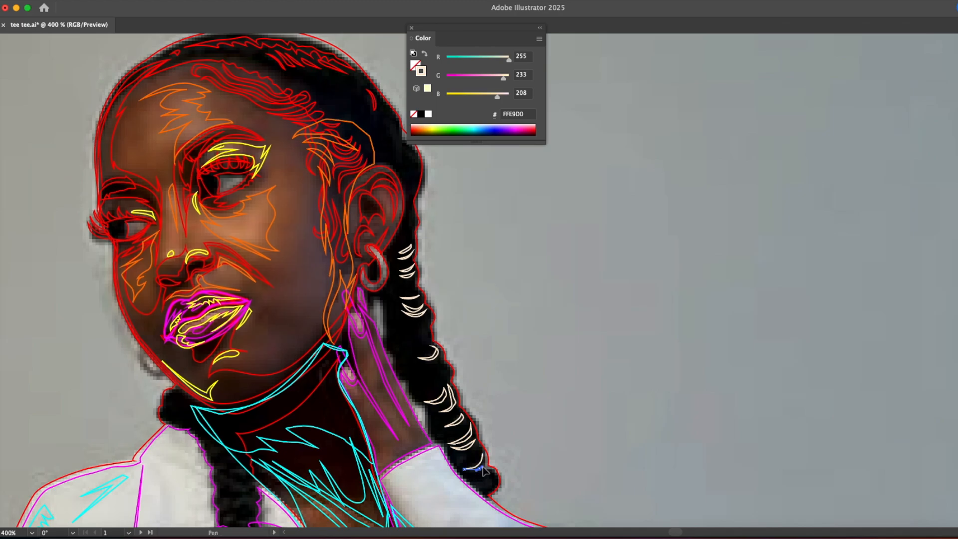
# Step: Close the narrow fold shape along the inner edge of the raised sleeve and outline a jagged fold under the sleeve's upper edge
pyautogui.scroll(-5, 399, 449)
pyautogui.click(342, 326)
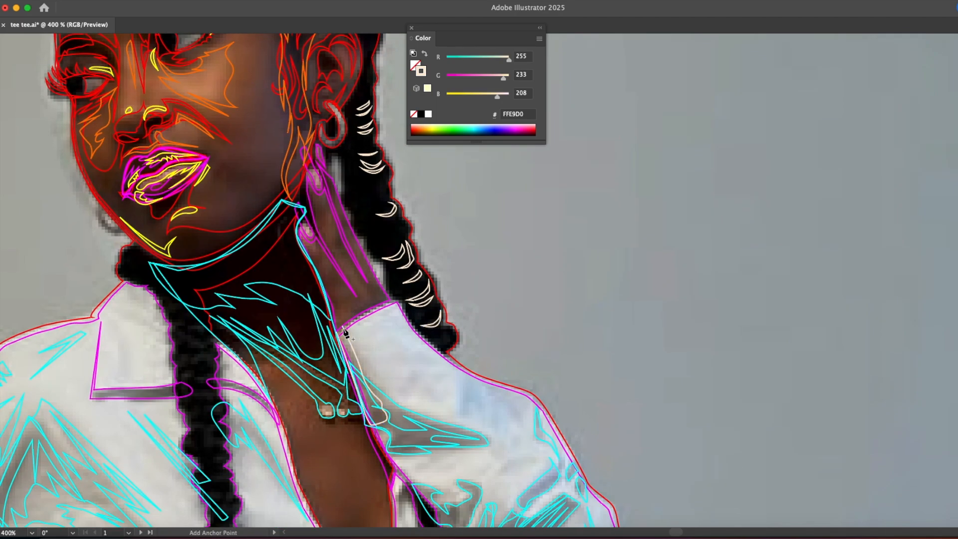
pyautogui.moveTo(462, 386); pyautogui.dragTo(463, 400)
pyautogui.click(482, 401)
pyautogui.click(489, 395)
pyautogui.click(500, 396)
pyautogui.click(510, 446)
pyautogui.click(518, 419)
pyautogui.click(525, 420)
pyautogui.click(530, 408)
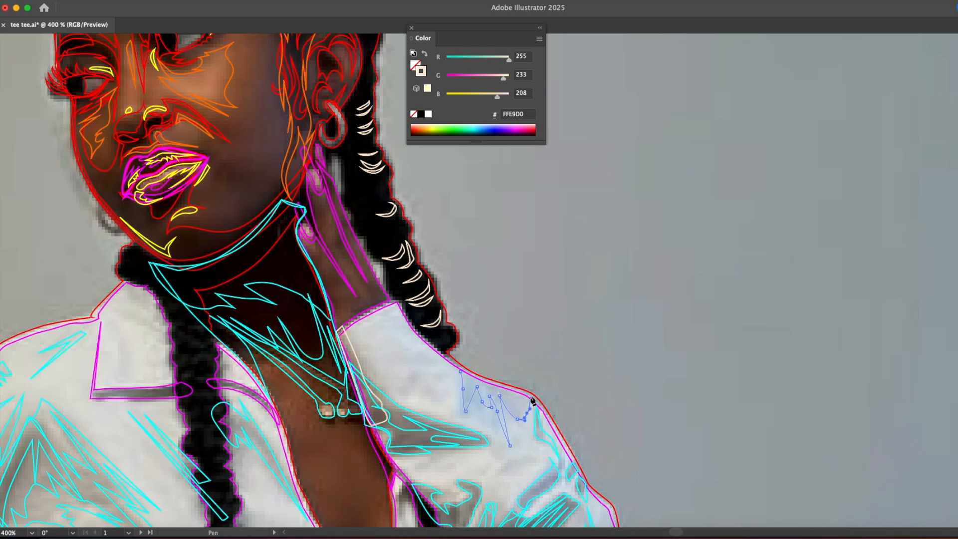
pyautogui.click(460, 369)
# Step: Draw a small closed highlight shape at the tip of the braid behind the hand
pyautogui.keyDown('super'); pyautogui.click(434, 341); pyautogui.keyUp('super')
pyautogui.click(452, 333)
pyautogui.click(453, 342)
pyautogui.click(449, 349)
pyautogui.click(444, 348)
pyautogui.click(434, 338)
# Step: Fill the gap in the braid beside the fingers with two long, closed crescent highlights
pyautogui.click(348, 191)
pyautogui.click(357, 210)
pyautogui.click(381, 206)
pyautogui.click(347, 190)
pyautogui.click(346, 173)
pyautogui.click(381, 204)
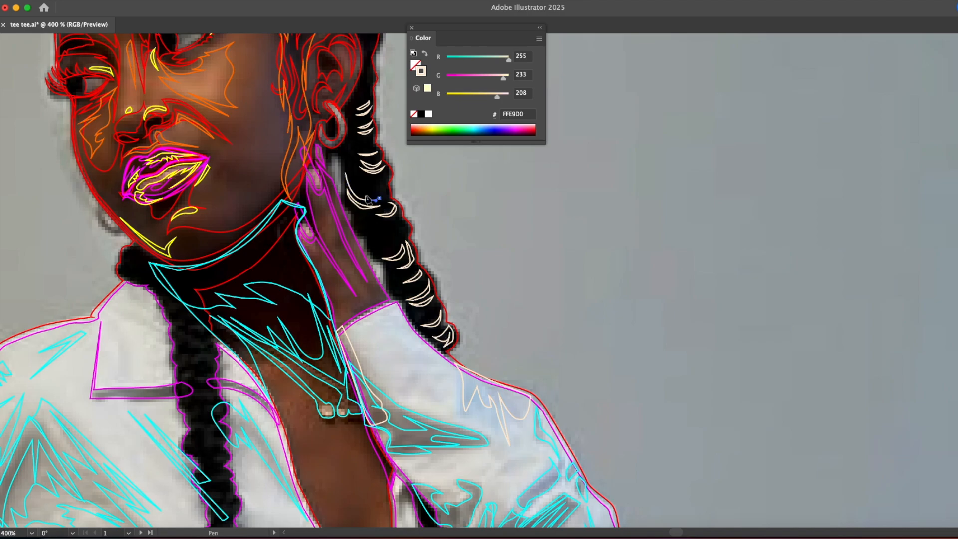
pyautogui.click(345, 173)
# Step: Add a crescent highlight across the middle of the braid and strand highlights to the hair behind the ear
pyautogui.click(372, 243)
pyautogui.click(403, 220)
pyautogui.scroll(6, 373, 248)
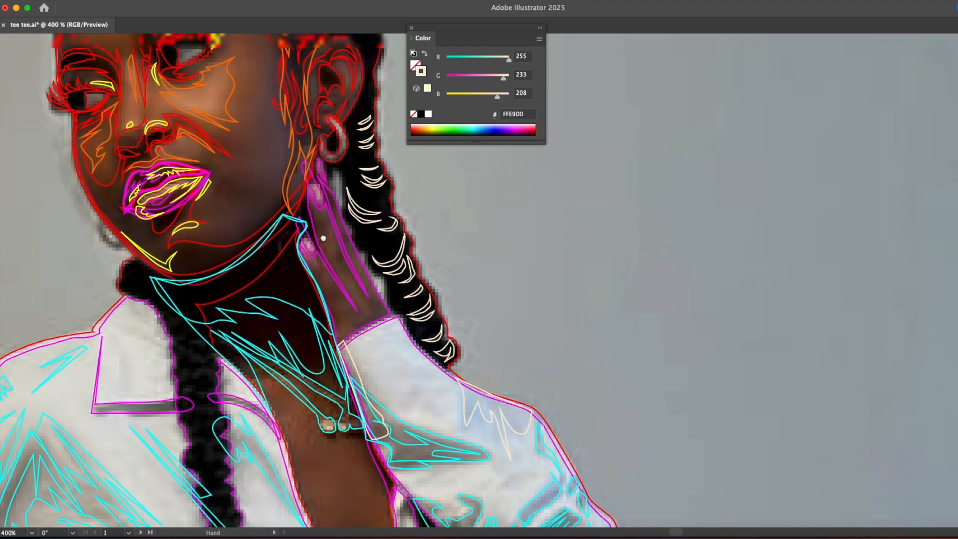
pyautogui.click(370, 170)
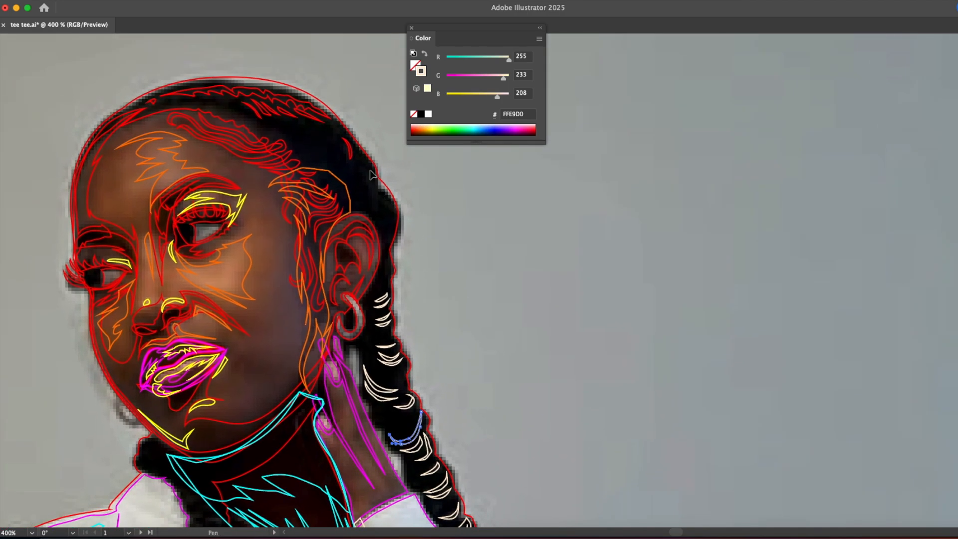
pyautogui.click(386, 230)
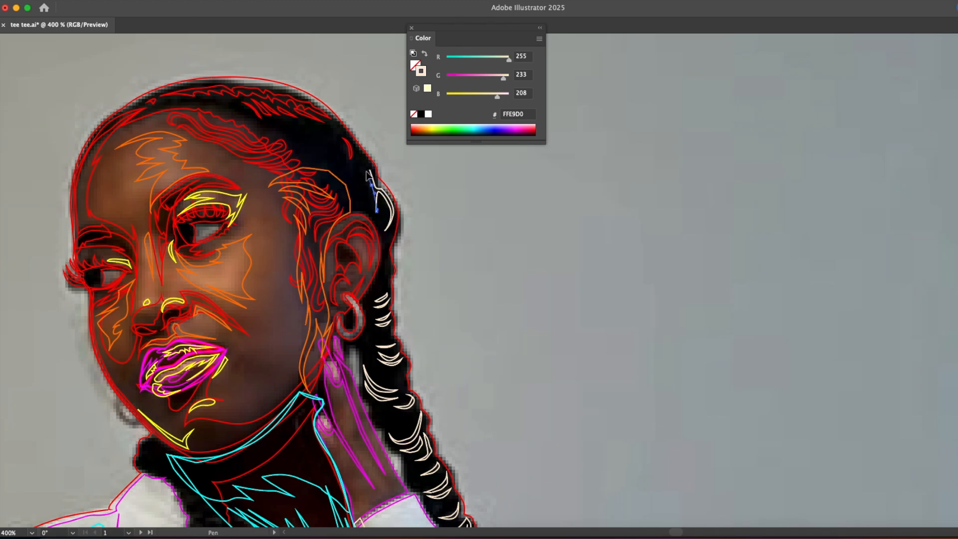
# Step: Draw slanted strand highlights on the top of the front braid, where it emerges beside the jacket collar
pyautogui.scroll(-8, 295, 249)
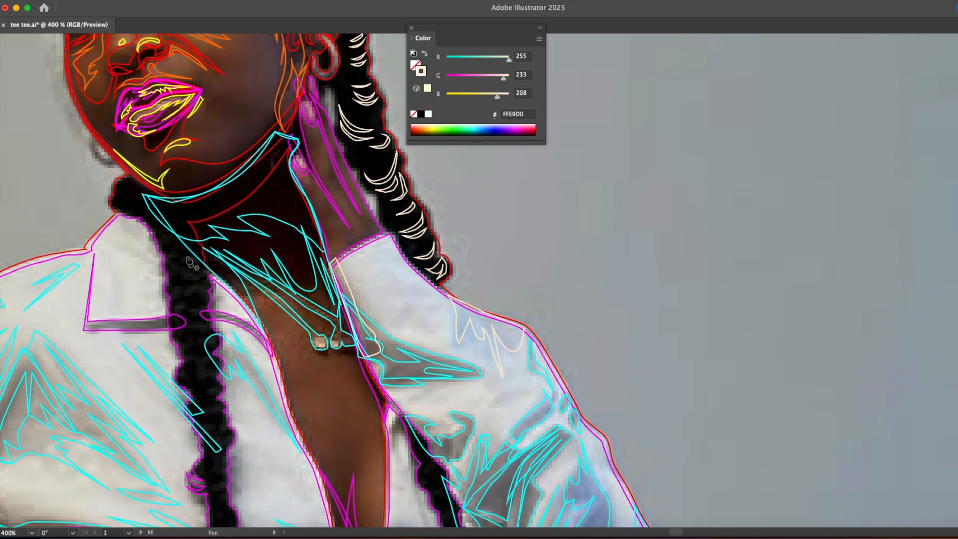
pyautogui.click(188, 257)
pyautogui.moveTo(158, 232); pyautogui.dragTo(171, 248)
pyautogui.click(159, 232)
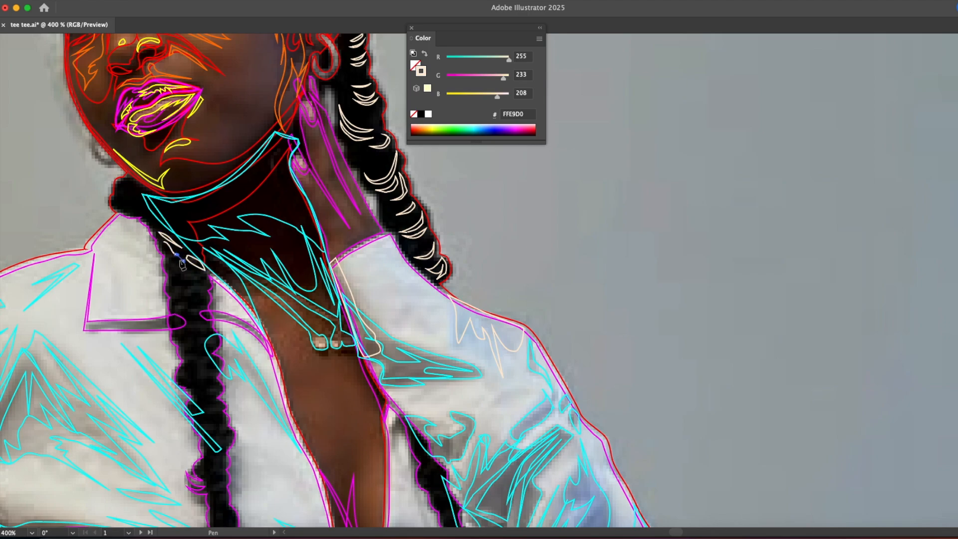
pyautogui.click(169, 261)
pyautogui.moveTo(172, 278); pyautogui.dragTo(183, 282)
pyautogui.click(203, 276)
pyautogui.click(172, 278)
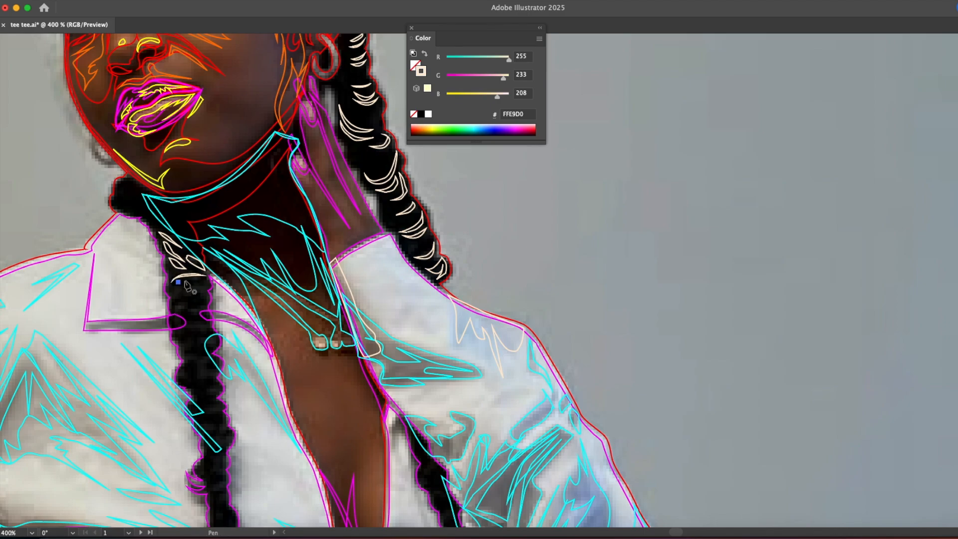
# Step: Draw two closed crescent highlights across the front braid, just below its slanted top strands
pyautogui.click(208, 279)
pyautogui.click(178, 283)
pyautogui.click(180, 292)
pyautogui.moveTo(201, 286); pyautogui.dragTo(207, 285)
pyautogui.click(180, 292)
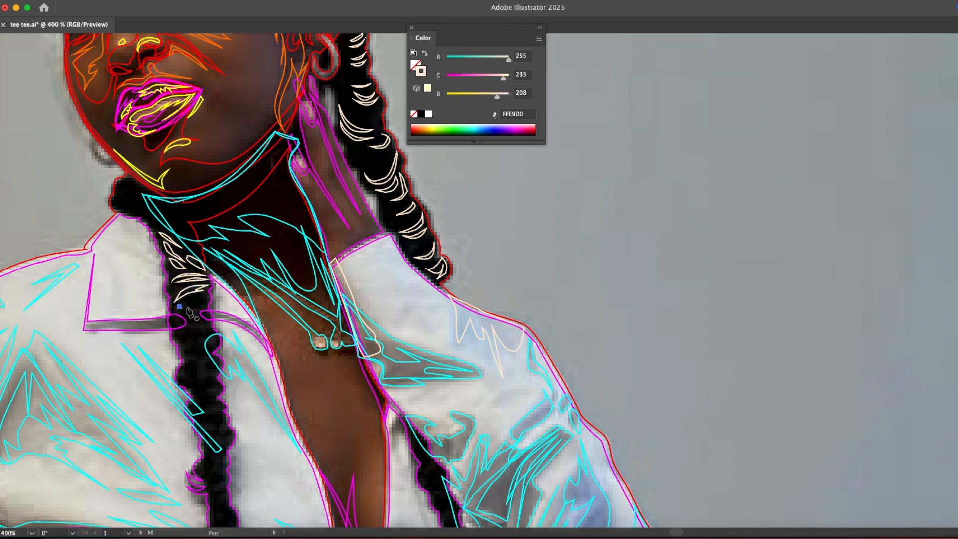
# Step: Draw two slanted strand highlights on the front braid where it crosses the collar's lower edge
pyautogui.click(176, 311)
pyautogui.click(203, 295)
pyautogui.click(187, 299)
pyautogui.click(184, 320)
pyautogui.click(211, 333)
pyautogui.click(185, 320)
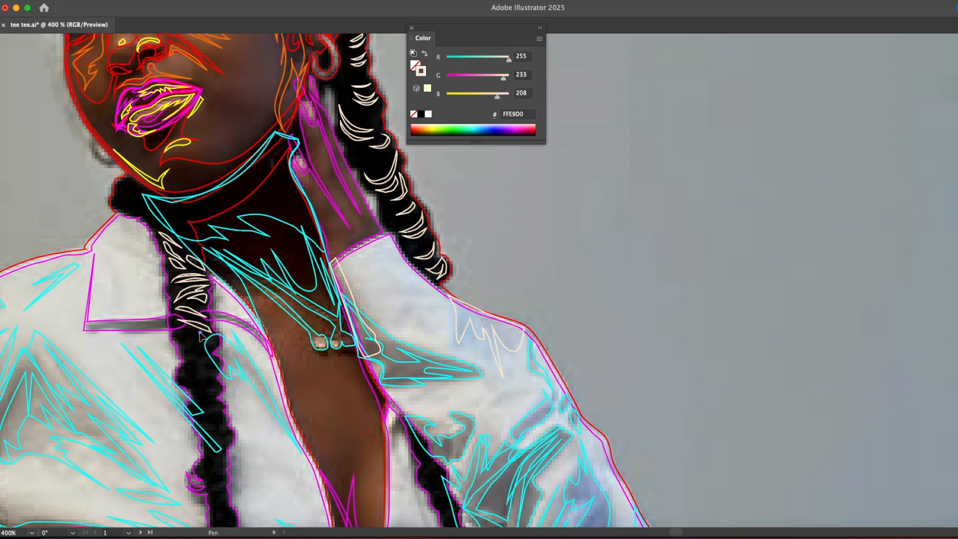
# Step: Draw closed strand highlights on the front braid directly beneath the collar edge
pyautogui.click(216, 344)
pyautogui.click(184, 347)
pyautogui.click(205, 339)
pyautogui.click(202, 340)
pyautogui.click(190, 360)
pyautogui.click(207, 353)
pyautogui.click(186, 373)
pyautogui.click(198, 384)
pyautogui.click(207, 353)
# Step: Continue the interlocking strand highlights down the front braid across the jacket's chest
pyautogui.moveTo(182, 375); pyautogui.dragTo(216, 408)
pyautogui.click(216, 364)
pyautogui.click(192, 371)
pyautogui.click(216, 364)
pyautogui.click(205, 384)
pyautogui.click(206, 389)
pyautogui.click(205, 384)
pyautogui.click(199, 404)
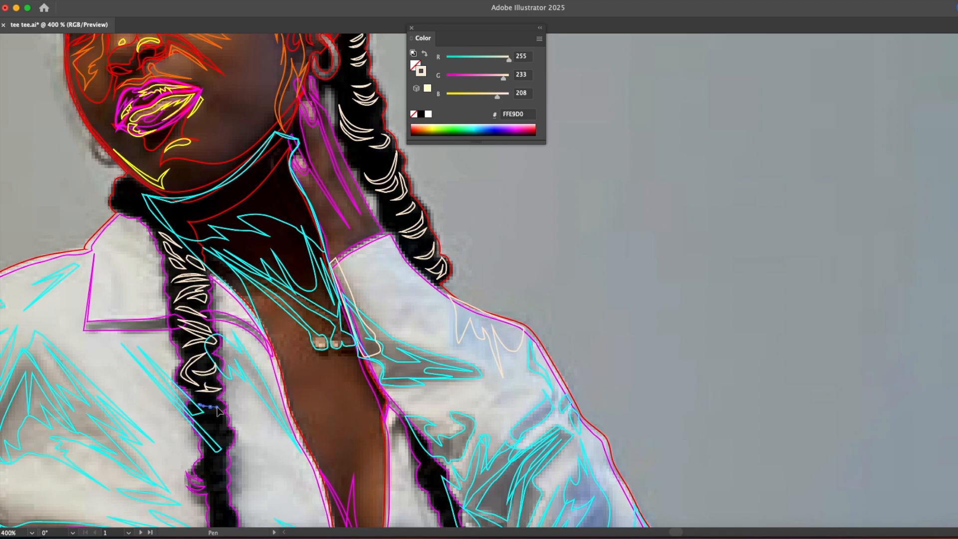
# Step: Draw narrow highlights across the front braid, midway between the collar and the small curl at its side
pyautogui.scroll(-5, 199, 408)
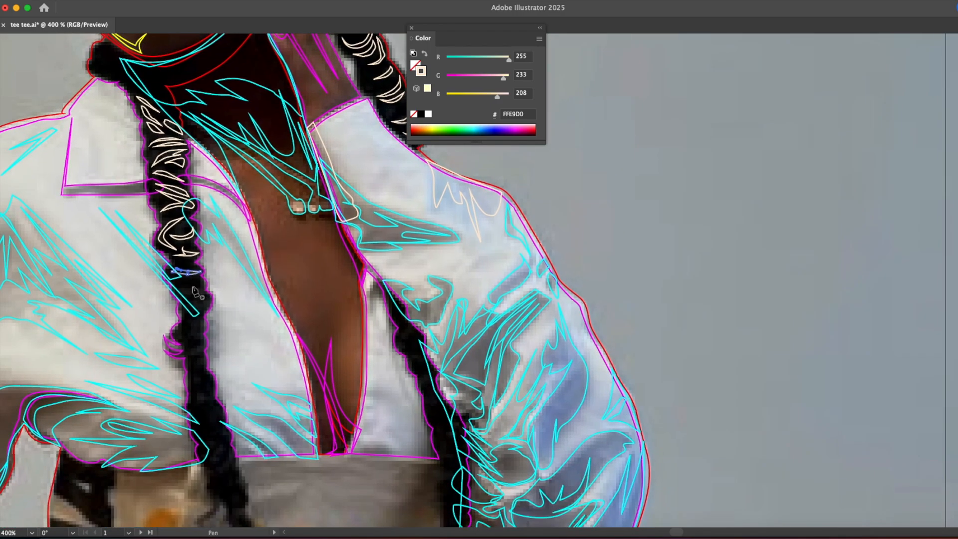
pyautogui.click(176, 286)
pyautogui.moveTo(189, 291); pyautogui.dragTo(201, 341)
pyautogui.click(186, 304)
pyautogui.click(208, 297)
pyautogui.click(186, 305)
# Step: Draw closed curved strand highlights on the front braid just above and beside the small side curl
pyautogui.click(199, 313)
pyautogui.click(199, 320)
pyautogui.click(175, 333)
pyautogui.click(203, 327)
pyautogui.click(202, 312)
pyautogui.click(186, 352)
pyautogui.click(202, 336)
# Step: Add strand highlights to the front braid directly below the small side curl
pyautogui.scroll(-5, 197, 299)
pyautogui.click(175, 240)
pyautogui.click(184, 261)
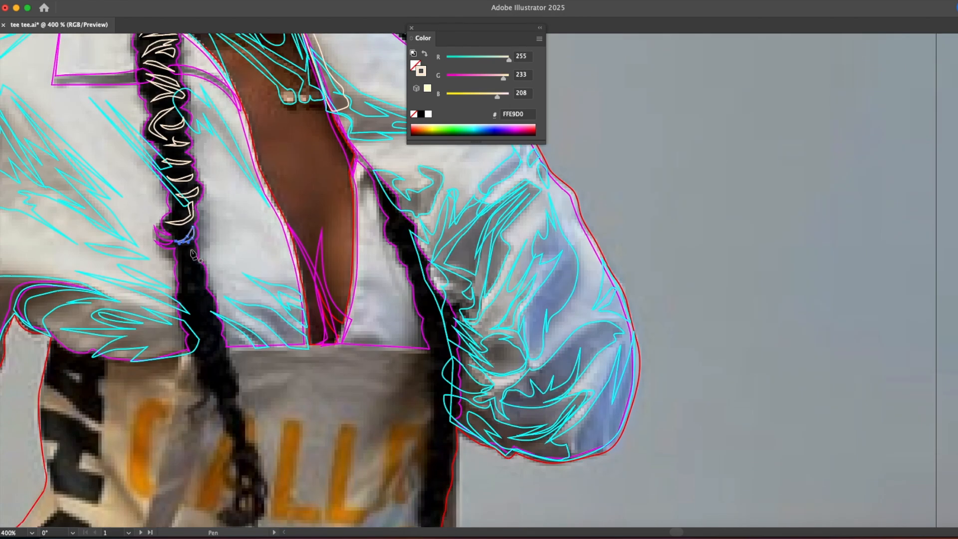
# Step: Start the shirt outline with a path along its top edge beneath the jacket and down beside the far braid
pyautogui.scroll(-4, 223, 282)
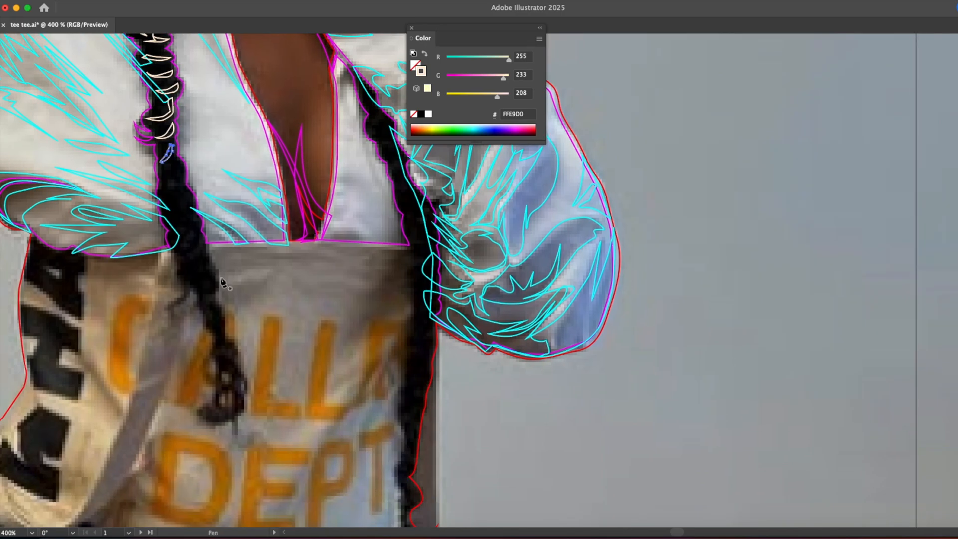
pyautogui.scroll(1, 215, 250)
pyautogui.click(205, 274)
pyautogui.click(258, 272)
pyautogui.click(317, 274)
pyautogui.click(326, 274)
pyautogui.click(386, 277)
pyautogui.click(406, 278)
pyautogui.click(410, 291)
pyautogui.click(407, 302)
pyautogui.click(407, 312)
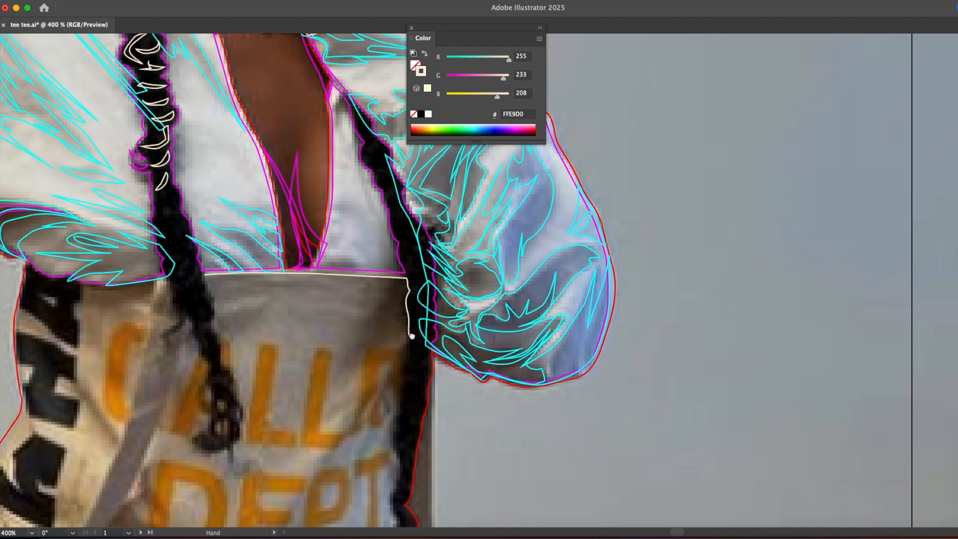
# Step: Continue the shirt outline down along the wavy inner edge of the far braid to the DEPT lettering
pyautogui.moveTo(416, 347); pyautogui.dragTo(359, 234)
pyautogui.click(349, 237)
pyautogui.click(348, 270)
pyautogui.click(344, 299)
pyautogui.click(338, 324)
pyautogui.click(339, 337)
pyautogui.scroll(-5, 344, 324)
pyautogui.click(334, 265)
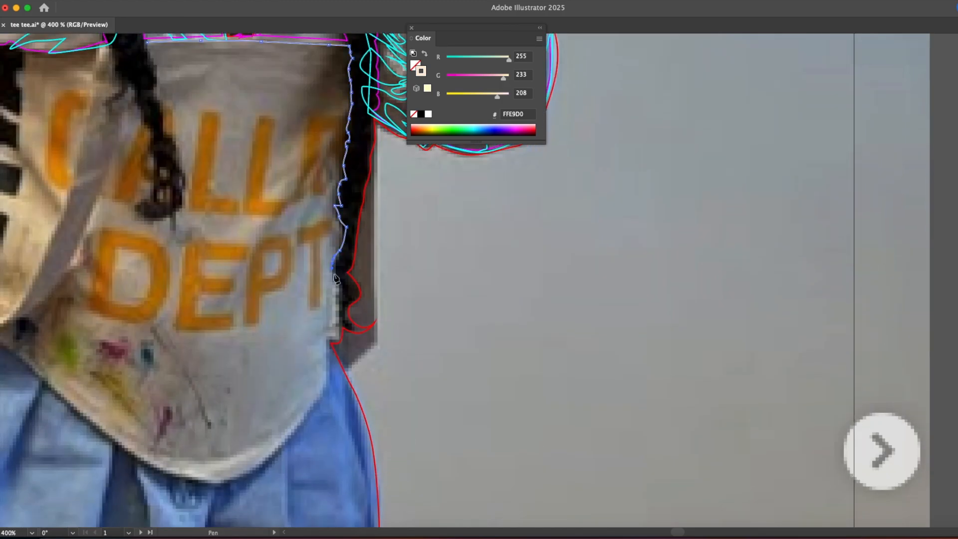
# Step: Extend the shirt outline past the braid's end and around the curved bottom hem
pyautogui.click(340, 288)
pyautogui.click(337, 302)
pyautogui.click(338, 325)
pyautogui.click(334, 334)
pyautogui.click(325, 336)
pyautogui.moveTo(322, 384); pyautogui.dragTo(319, 401)
pyautogui.moveTo(277, 447); pyautogui.dragTo(262, 460)
pyautogui.moveTo(215, 480); pyautogui.dragTo(177, 478)
# Step: Continue the shirt outline along the rising hem and around the side with the black lettering
pyautogui.press('space')
pyautogui.moveTo(121, 444); pyautogui.dragTo(278, 486)
pyautogui.click(237, 456)
pyautogui.click(192, 417)
pyautogui.click(171, 404)
pyautogui.moveTo(131, 396); pyautogui.dragTo(115, 388)
pyautogui.moveTo(96, 348); pyautogui.dragTo(157, 240)
pyautogui.click(153, 218)
# Step: Continue the shirt outline up the side past the black lettering and along the jacket's lower edge to the near braid
pyautogui.press('space')
pyautogui.moveTo(154, 201); pyautogui.dragTo(146, 272)
pyautogui.moveTo(141, 238); pyautogui.dragTo(141, 225)
pyautogui.click(144, 211)
pyautogui.click(150, 185)
pyautogui.moveTo(167, 195); pyautogui.dragTo(291, 204)
pyautogui.click(188, 199)
pyautogui.click(263, 199)
pyautogui.click(287, 194)
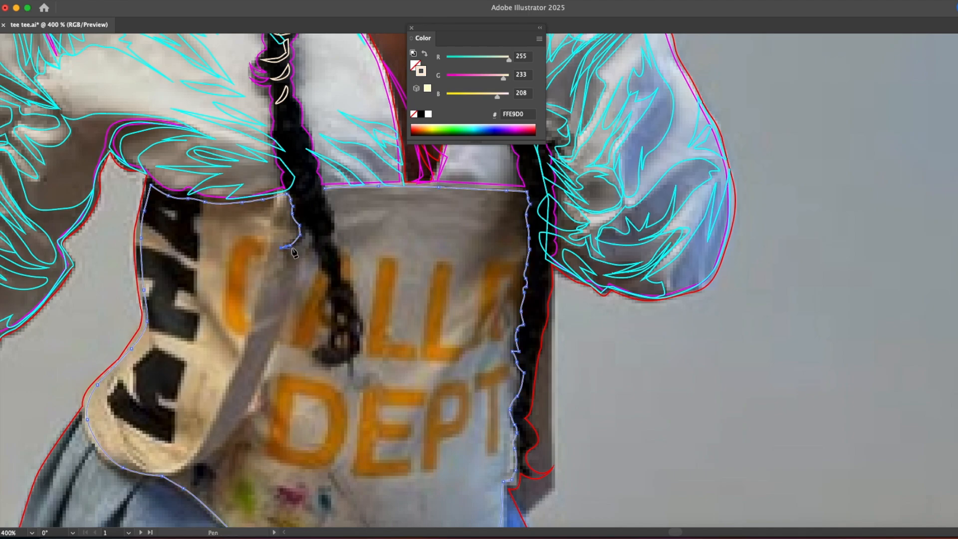
# Step: Take the shirt outline down around the near braid's wispy end and back up its other side to the jacket hem
pyautogui.click(306, 227)
pyautogui.click(313, 240)
pyautogui.click(320, 257)
pyautogui.click(320, 269)
pyautogui.click(331, 280)
pyautogui.moveTo(331, 280); pyautogui.dragTo(267, 192)
pyautogui.click(270, 198)
pyautogui.click(271, 229)
pyautogui.click(269, 236)
pyautogui.moveTo(252, 246); pyautogui.dragTo(282, 264)
pyautogui.click(285, 243)
pyautogui.click(288, 271)
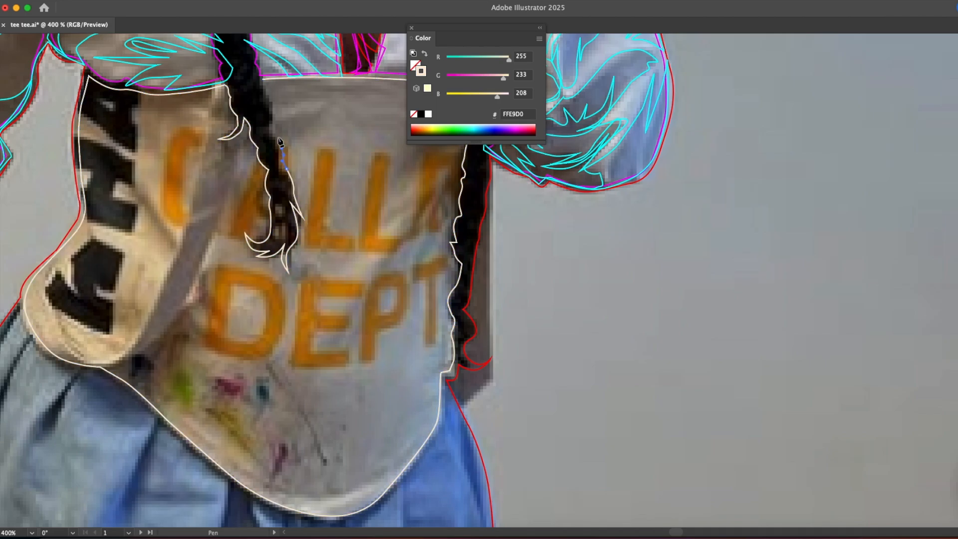
# Step: Draw a small pointed fold shape at the lower edge of the jacket's front panel, next to the opening
pyautogui.moveTo(273, 105); pyautogui.dragTo(192, 384)
pyautogui.moveTo(310, 337); pyautogui.dragTo(356, 365)
pyautogui.click(341, 343)
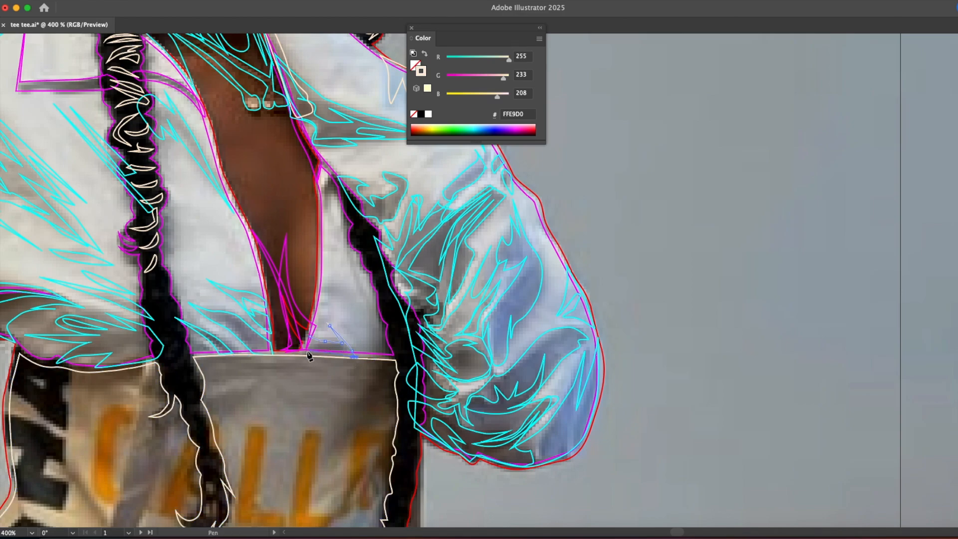
pyautogui.click(303, 351)
pyautogui.click(310, 337)
# Step: Draw a long, narrow fold shape down the jacket's front panel from the top of the far braid
pyautogui.click(332, 176)
pyautogui.moveTo(325, 188)
pyautogui.mouseDown()
pyautogui.moveTo(324, 196)
pyautogui.moveTo(339, 193)
pyautogui.moveTo(342, 217)
pyautogui.moveTo(361, 218)
pyautogui.mouseUp()
pyautogui.click(340, 253)
pyautogui.click(348, 194)
pyautogui.click(332, 176)
pyautogui.click(352, 213)
pyautogui.click(373, 317)
# Step: Outline the shadow strip beside the far braid down to the jacket hem and a small fold near the opening
pyautogui.click(352, 213)
pyautogui.click(366, 234)
pyautogui.click(385, 307)
pyautogui.click(399, 352)
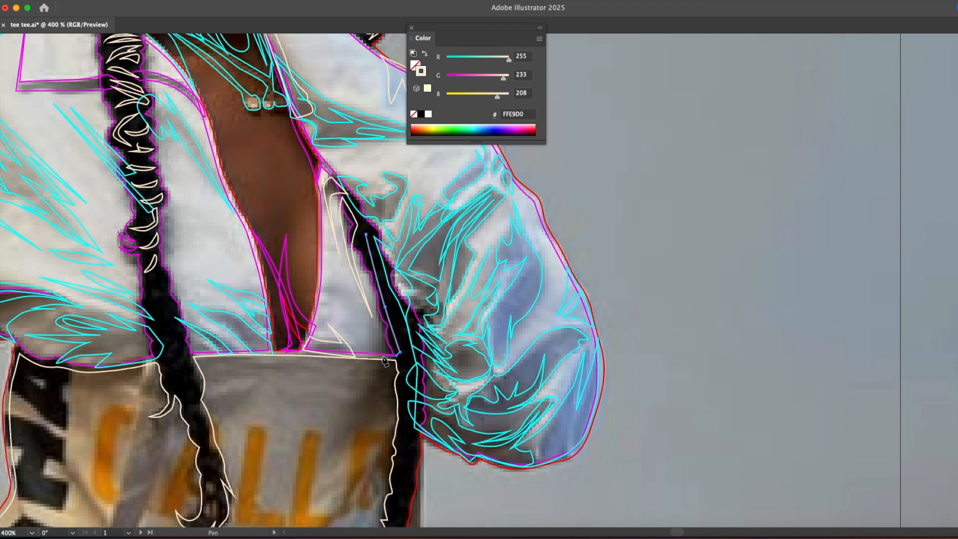
pyautogui.click(366, 234)
pyautogui.moveTo(325, 283); pyautogui.dragTo(332, 289)
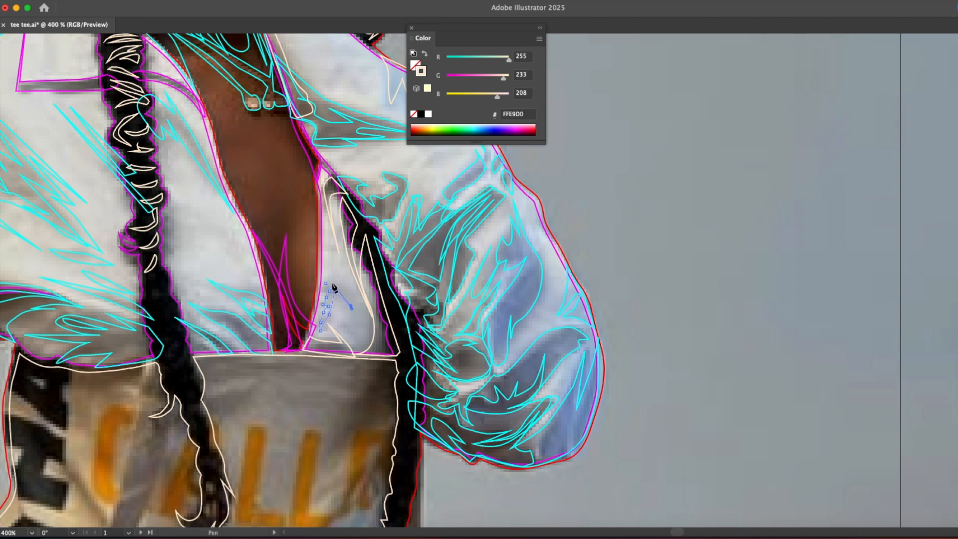
# Step: Start a shirt shadow shape beneath the jacket hem with jagged folds reaching from the far braid toward the orange lettering
pyautogui.scroll(-5, 311, 283)
pyautogui.hscroll(2, 311, 283)
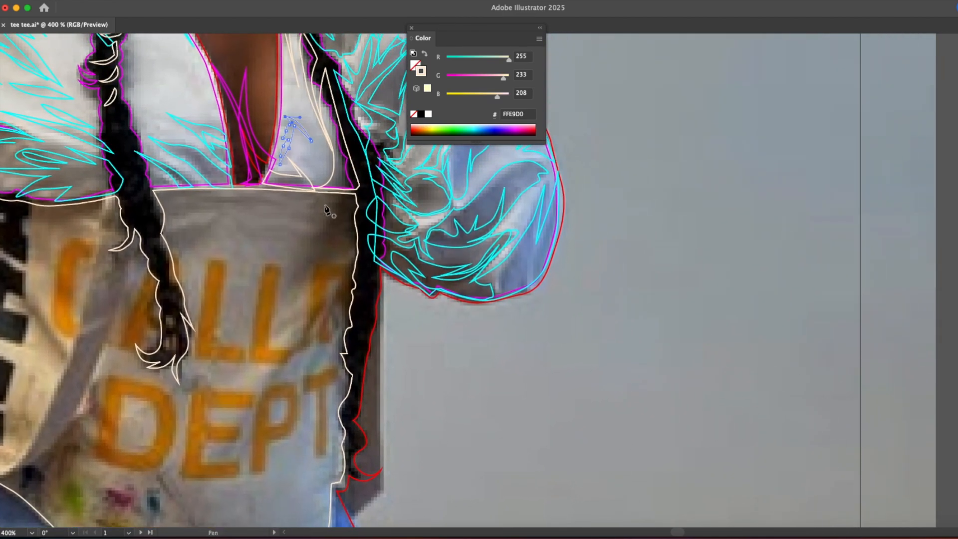
pyautogui.click(332, 190)
pyautogui.click(278, 185)
pyautogui.click(319, 195)
pyautogui.click(336, 200)
pyautogui.click(324, 205)
pyautogui.click(329, 215)
pyautogui.click(276, 205)
pyautogui.click(326, 225)
pyautogui.click(315, 245)
pyautogui.click(291, 282)
pyautogui.click(277, 308)
pyautogui.click(311, 282)
pyautogui.click(349, 252)
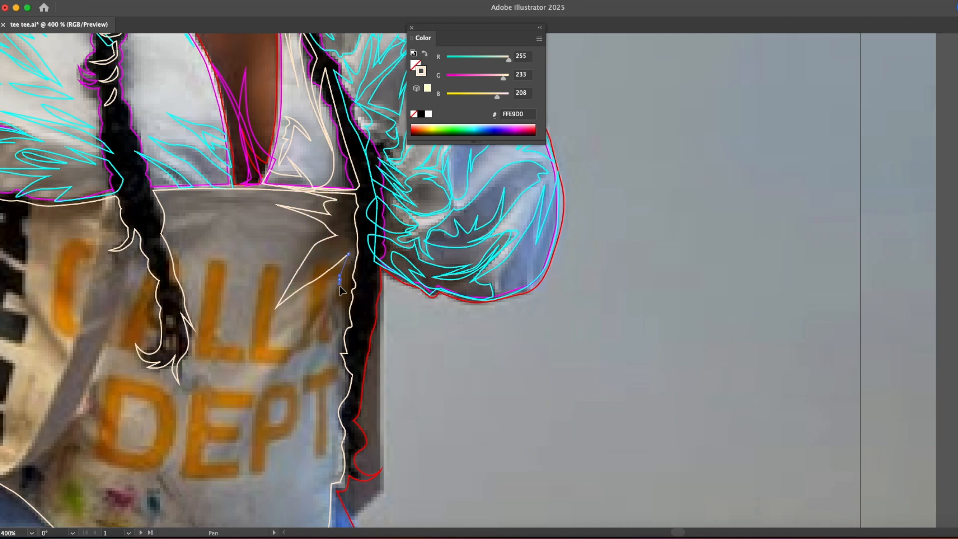
# Step: Extend the shirt shadow with another long pointed fold reaching from the far braid down toward the DEPT lettering
pyautogui.click(339, 280)
pyautogui.click(343, 296)
pyautogui.click(299, 336)
pyautogui.click(266, 395)
pyautogui.click(320, 329)
pyautogui.click(335, 320)
pyautogui.click(336, 338)
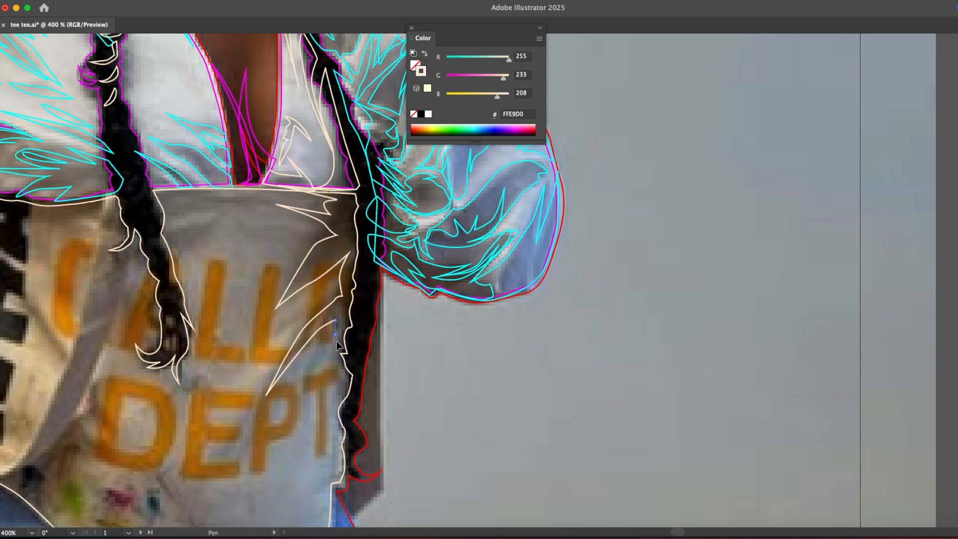
pyautogui.click(335, 353)
# Step: Run the shirt shadow down along the far braid to the braid's end and back up to close it at the hem
pyautogui.moveTo(350, 384); pyautogui.dragTo(302, 280)
pyautogui.click(290, 282)
pyautogui.click(286, 305)
pyautogui.click(292, 342)
pyautogui.click(291, 366)
pyautogui.click(292, 382)
pyautogui.click(304, 358)
pyautogui.click(303, 345)
pyautogui.click(303, 309)
pyautogui.click(315, 273)
pyautogui.click(321, 179)
pyautogui.click(320, 92)
pyautogui.click(309, 84)
# Step: Outline the shadow strip on the shirt beneath the jacket hem, between the side edge and the near braid
pyautogui.moveTo(8, 108); pyautogui.dragTo(231, 203)
pyautogui.scroll(-3, 149, 307)
pyautogui.scroll(4, 180, 297)
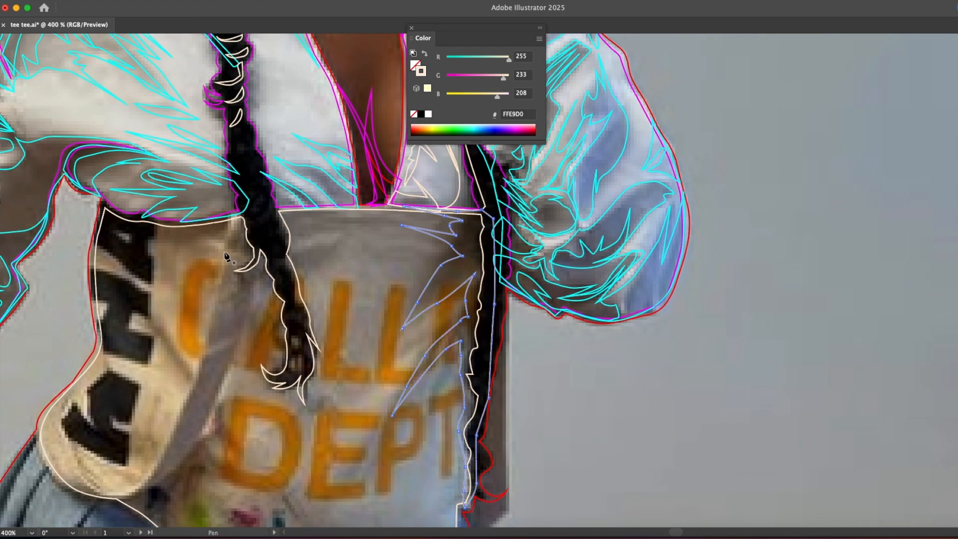
pyautogui.click(109, 209)
pyautogui.click(153, 220)
pyautogui.click(188, 224)
pyautogui.click(213, 218)
pyautogui.click(230, 216)
pyautogui.click(221, 247)
pyautogui.click(216, 286)
pyautogui.moveTo(215, 242); pyautogui.dragTo(188, 245)
pyautogui.moveTo(163, 242); pyautogui.dragTo(106, 224)
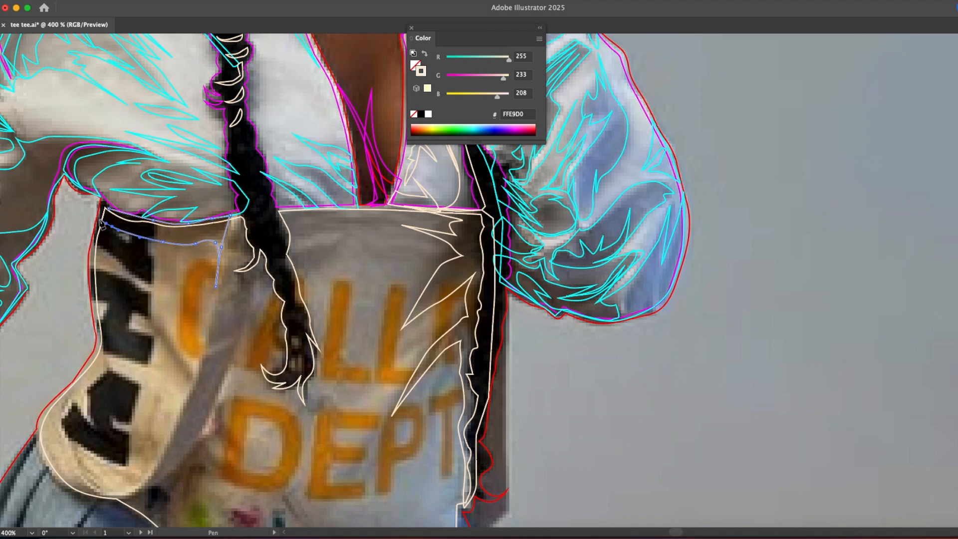
# Step: Outline the uppermost black letter on the shirt's side, including its inner triangular opening
pyautogui.click(108, 209)
pyautogui.click(96, 242)
pyautogui.click(121, 264)
pyautogui.click(152, 285)
pyautogui.click(152, 257)
pyautogui.click(148, 240)
pyautogui.click(158, 237)
pyautogui.click(159, 225)
pyautogui.click(104, 202)
pyautogui.click(96, 243)
# Step: Outline the middle black letter on the shirt's side
pyautogui.click(92, 266)
pyautogui.moveTo(114, 274); pyautogui.dragTo(151, 293)
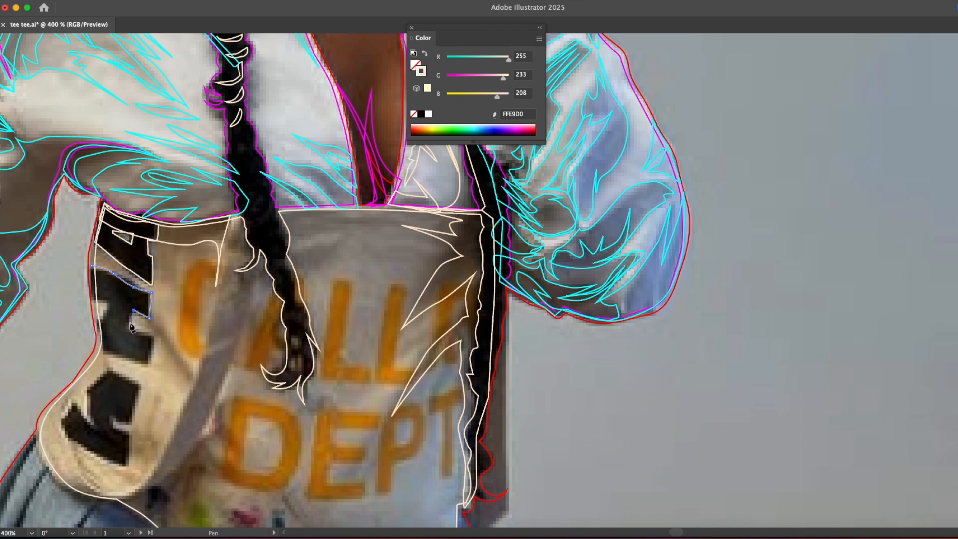
pyautogui.click(150, 364)
# Step: Outline the lowest black letter on the shirt's side as a closed angular shape
pyautogui.scroll(-5, 97, 306)
pyautogui.click(103, 256)
pyautogui.click(79, 274)
pyautogui.click(82, 295)
pyautogui.click(89, 319)
pyautogui.click(65, 288)
pyautogui.click(53, 313)
pyautogui.click(117, 352)
pyautogui.click(131, 272)
pyautogui.click(103, 256)
# Step: Trace the outer contour of the orange letter D in DEPT
pyautogui.click(225, 282)
pyautogui.click(210, 362)
pyautogui.moveTo(254, 379); pyautogui.dragTo(280, 380)
pyautogui.moveTo(291, 336); pyautogui.dragTo(296, 317)
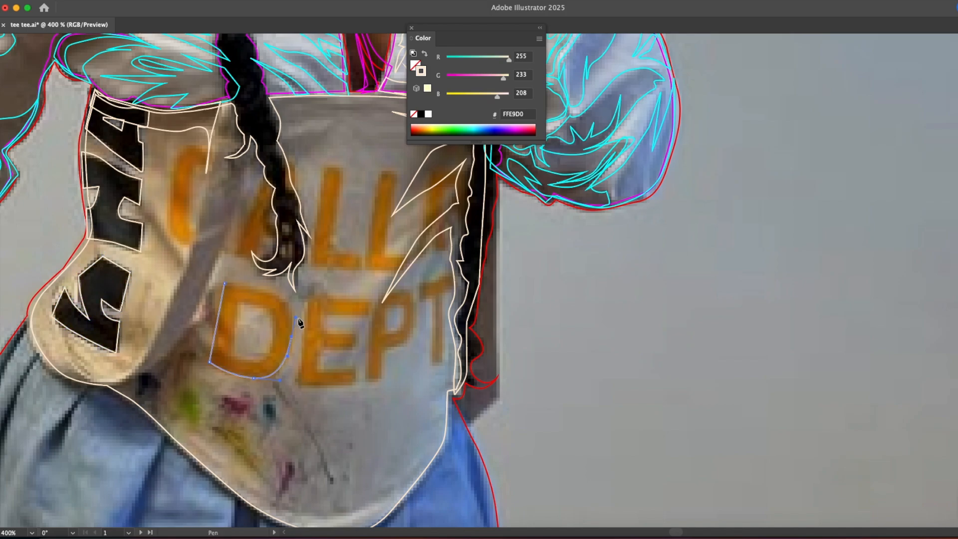
pyautogui.click(225, 283)
# Step: Trace the orange letter E in DEPT as a closed shape
pyautogui.click(308, 297)
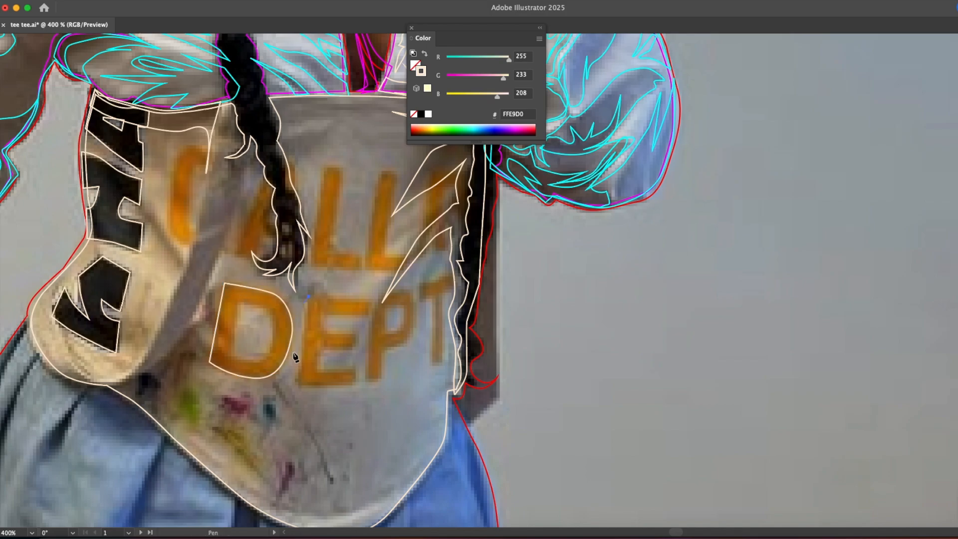
pyautogui.click(298, 384)
pyautogui.click(356, 385)
pyautogui.click(357, 334)
pyautogui.click(324, 330)
pyautogui.click(323, 315)
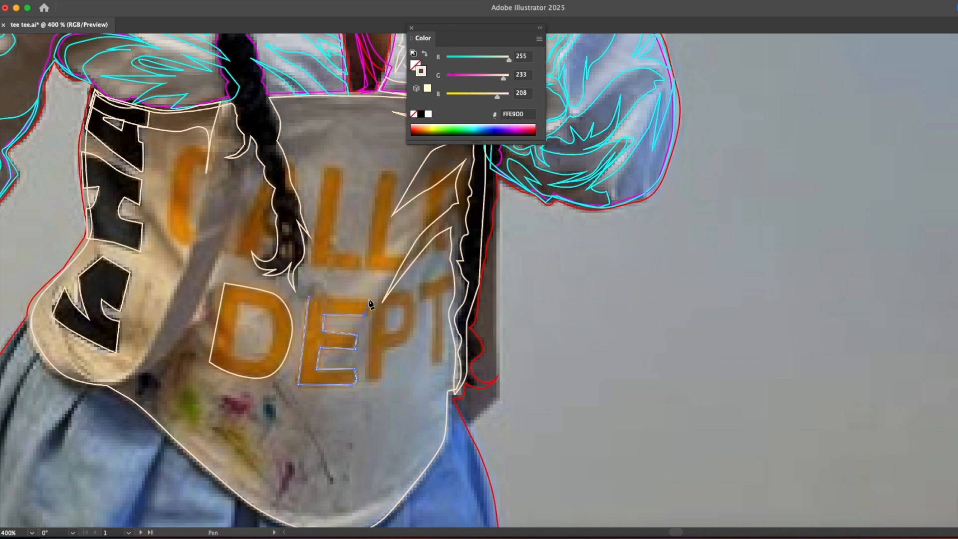
pyautogui.click(309, 297)
# Step: Trace the inner opening of the letter D in DEPT
pyautogui.keyDown('super'); pyautogui.click(237, 302); pyautogui.keyUp('super')
pyautogui.moveTo(268, 356); pyautogui.dragTo(262, 359)
pyautogui.click(232, 358)
pyautogui.click(237, 301)
# Step: Trace the orange letter P in DEPT
pyautogui.moveTo(342, 329); pyautogui.dragTo(208, 309)
pyautogui.click(245, 276)
pyautogui.click(249, 329)
pyautogui.moveTo(276, 317); pyautogui.dragTo(282, 308)
pyautogui.moveTo(282, 290); pyautogui.dragTo(282, 281)
pyautogui.click(246, 276)
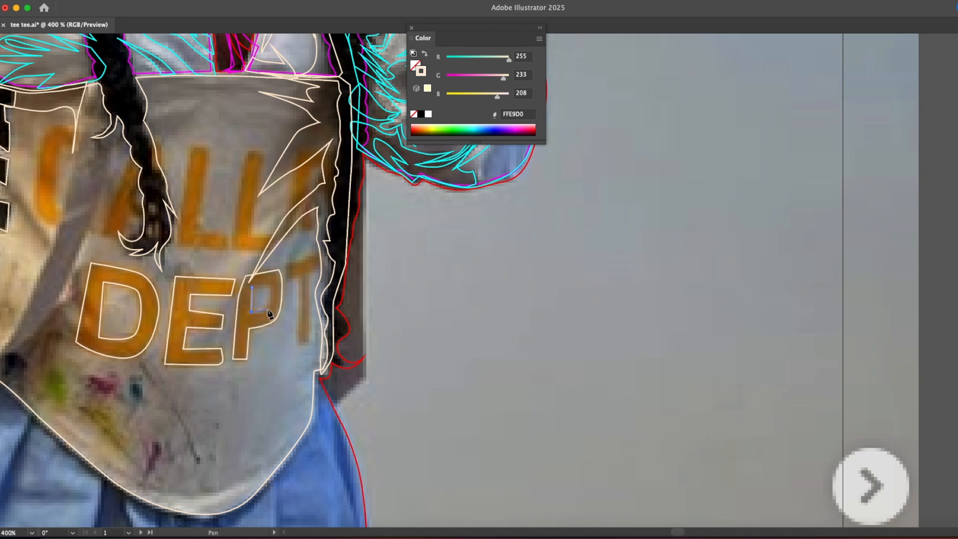
# Step: Trace the orange letter T in DEPT up to the far braid's edge
pyautogui.click(299, 276)
pyautogui.click(299, 343)
pyautogui.click(308, 274)
pyautogui.click(321, 267)
pyautogui.click(321, 254)
pyautogui.click(286, 265)
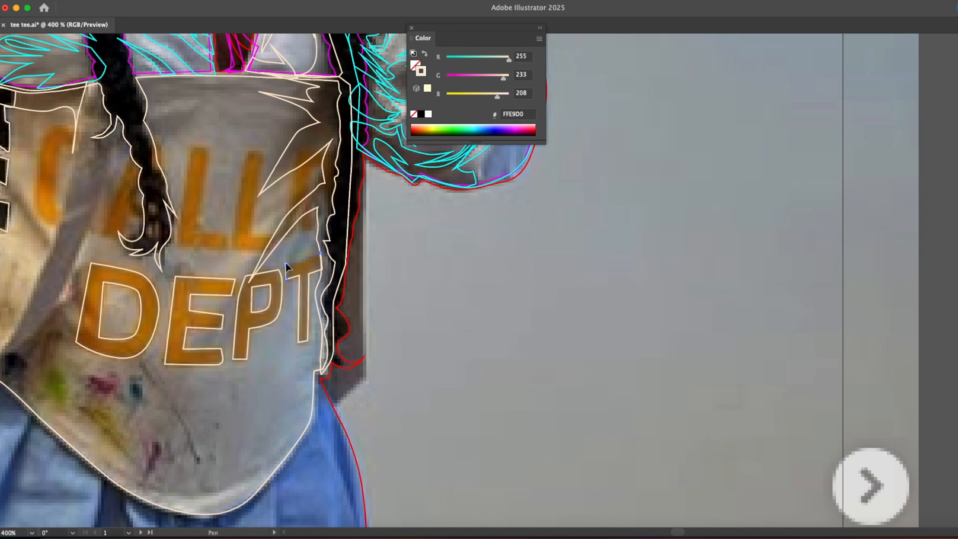
# Step: Trace the first orange letter L above DEPT as a closed shape
pyautogui.scroll(5, 285, 265)
pyautogui.hscroll(-2, 284, 265)
pyautogui.click(256, 282)
pyautogui.click(242, 383)
pyautogui.click(291, 385)
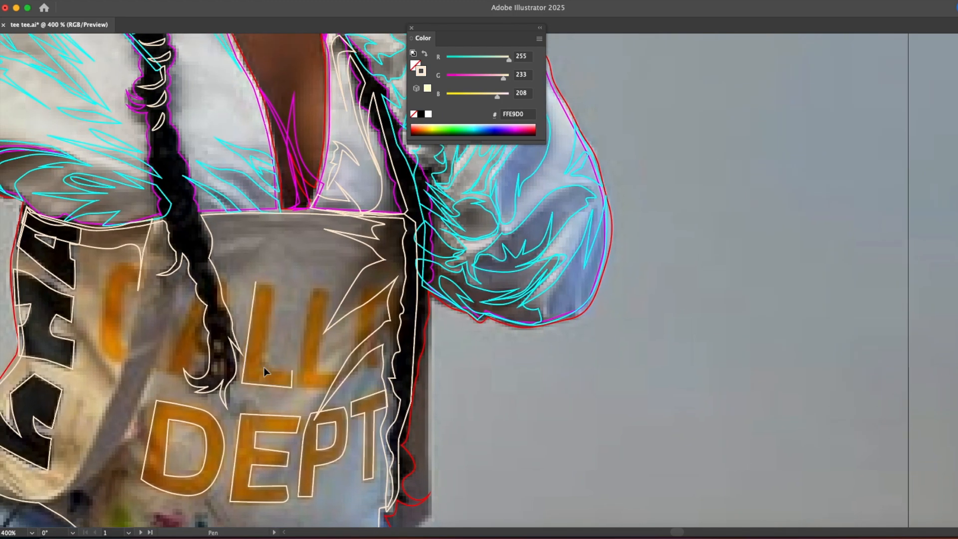
pyautogui.click(275, 283)
pyautogui.click(255, 281)
# Step: Trace the second orange letter L above DEPT as a closed shape
pyautogui.click(311, 289)
pyautogui.click(299, 385)
pyautogui.click(337, 385)
pyautogui.click(337, 372)
pyautogui.click(325, 372)
pyautogui.click(328, 289)
pyautogui.click(312, 289)
# Step: Trace the orange letter E after the two Ls, carrying its arms across the far braid
pyautogui.click(364, 286)
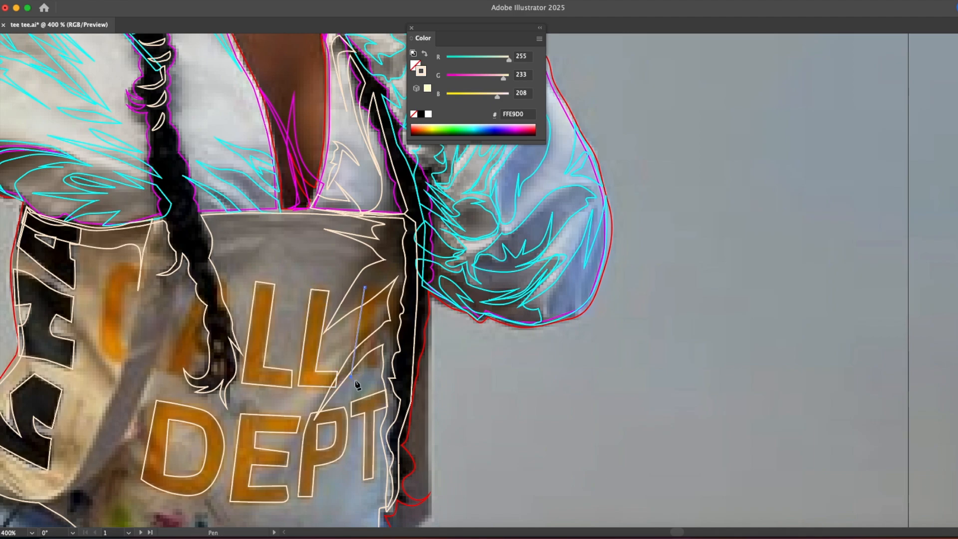
pyautogui.click(374, 343)
pyautogui.click(375, 302)
pyautogui.click(390, 304)
pyautogui.click(389, 312)
pyautogui.click(382, 313)
pyautogui.click(383, 329)
pyautogui.click(411, 330)
pyautogui.click(408, 286)
pyautogui.click(364, 287)
# Step: Trace the row's curved first orange letter and the letter A beside the front braid
pyautogui.moveTo(155, 292); pyautogui.dragTo(286, 326)
pyautogui.click(268, 316)
pyautogui.moveTo(250, 374); pyautogui.dragTo(227, 364)
pyautogui.click(268, 298)
pyautogui.click(325, 322)
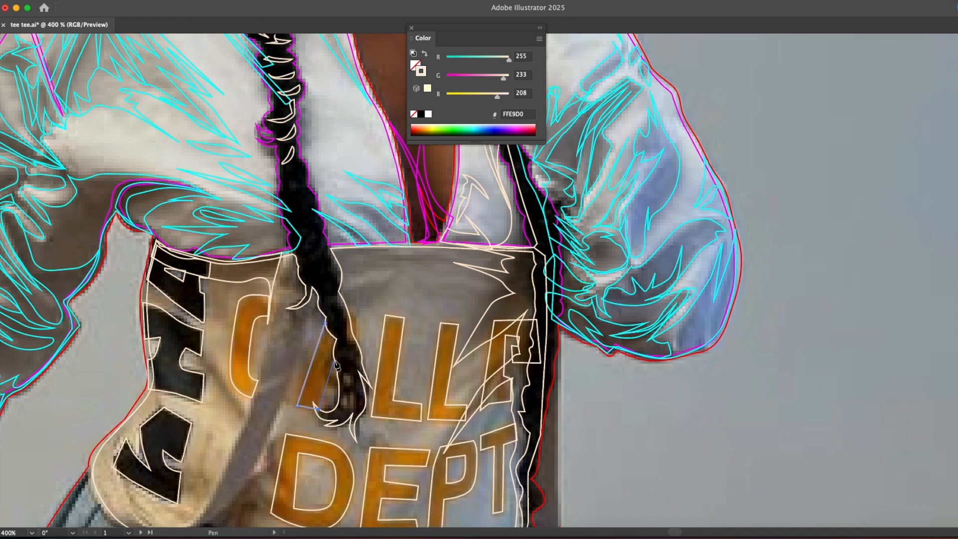
# Step: Select every path with the same fill and stroke as the cream letter outlines
pyautogui.scroll(-5, 358, 318)
pyautogui.hscroll(2, 325, 299)
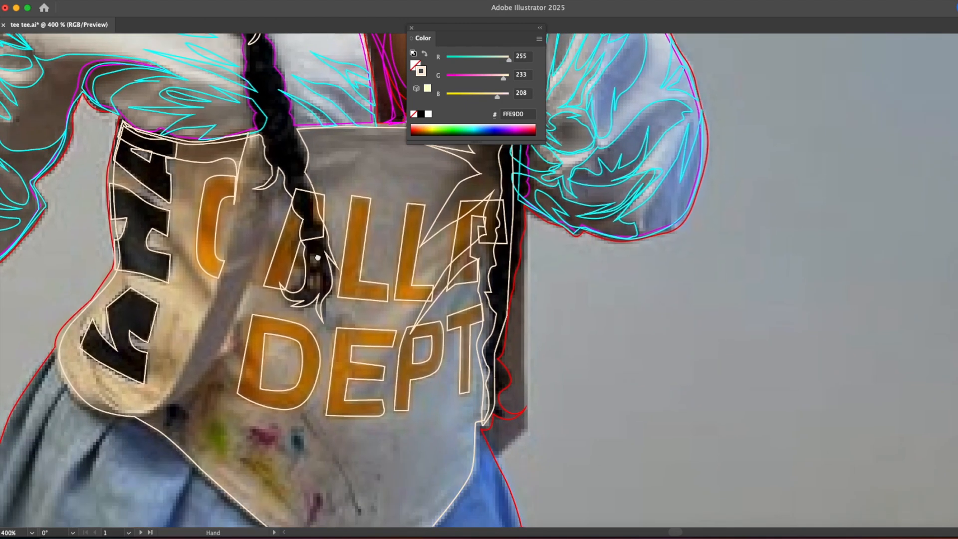
pyautogui.scroll(-5, 302, 280)
pyautogui.press('v')
pyautogui.click(304, 298)
pyautogui.click(222, 4)
pyautogui.moveTo(210, 102)
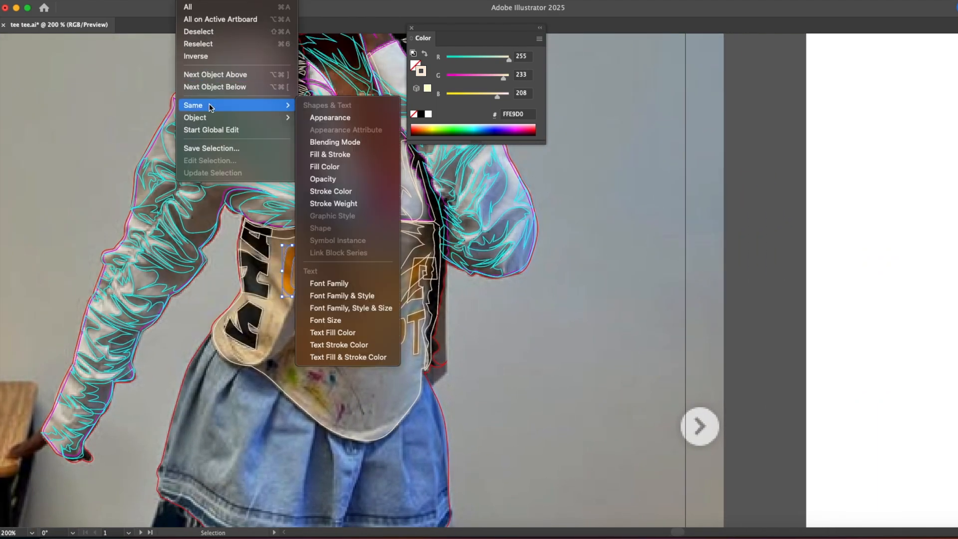
pyautogui.click(332, 153)
# Step: Add the red eye outline to the selection and move all outlines onto the coloured illustration
pyautogui.scroll(5, 237, 161)
pyautogui.hscroll(1, 236, 161)
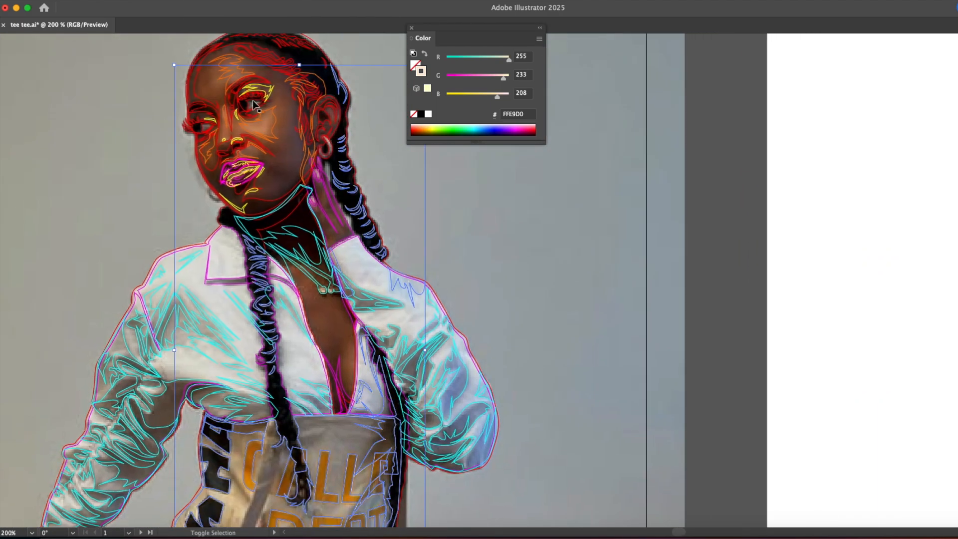
pyautogui.keyDown('shift'); pyautogui.click(252, 100); pyautogui.keyUp('shift')
pyautogui.hscroll(15, 546, 239)
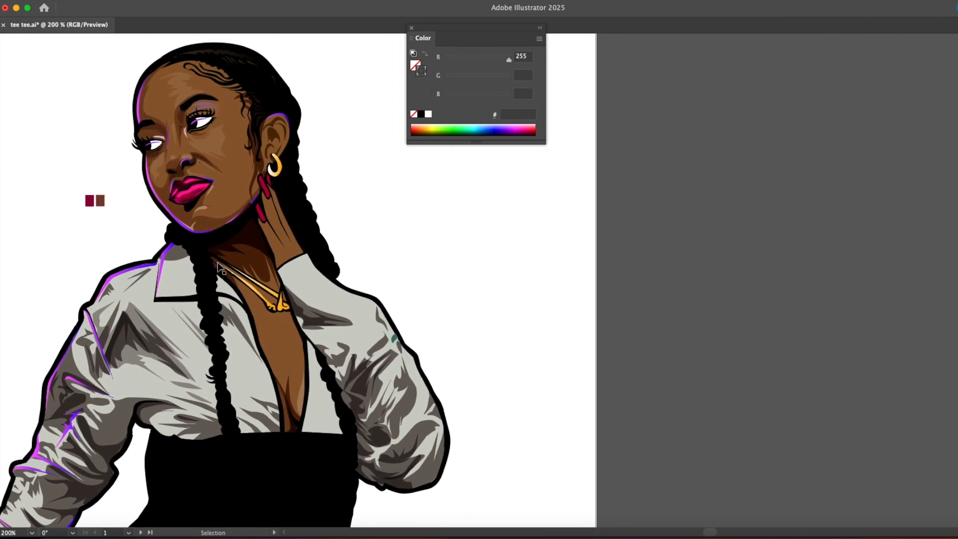
pyautogui.moveTo(565, 188); pyautogui.dragTo(277, 274)
pyautogui.press('super+shift+a')
# Step: Align the moved outlines with the coloured illustration by matching the red eyelash outline to the painted eye
pyautogui.press('z')
pyautogui.click(177, 118)
pyautogui.moveTo(504, 262); pyautogui.dragTo(678, 439)
pyautogui.press('v')
pyautogui.click(496, 379)
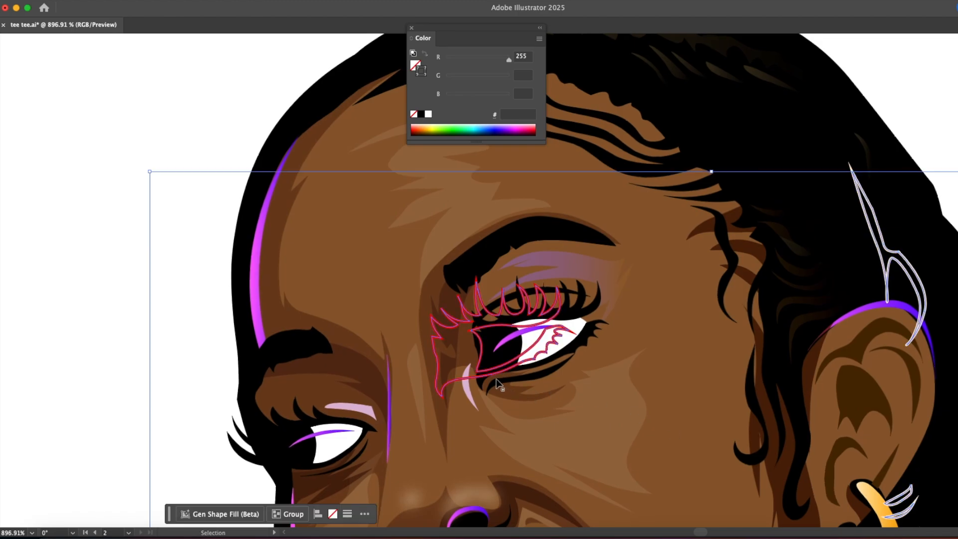
pyautogui.press('super+y')
pyautogui.moveTo(492, 375); pyautogui.dragTo(532, 370)
pyautogui.press('a')
pyautogui.press('super+y')
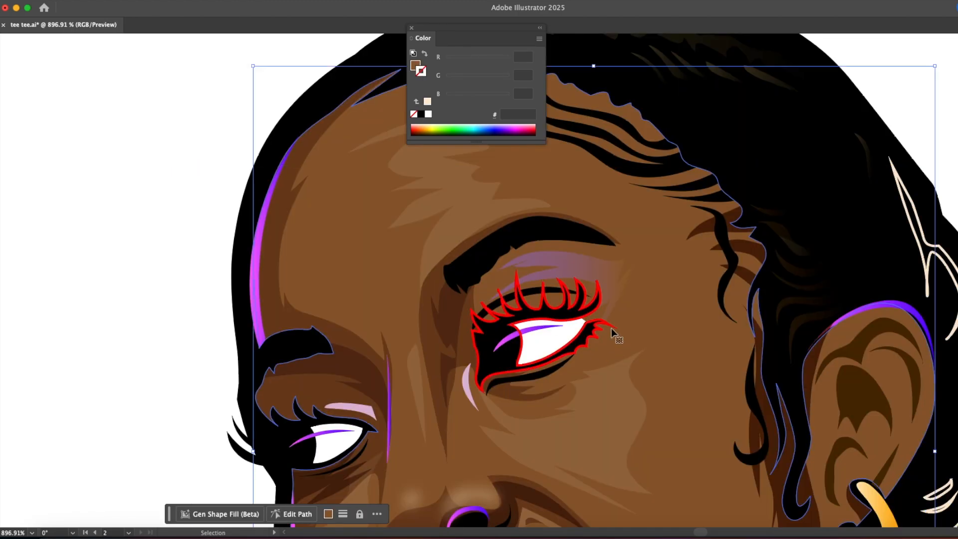
pyautogui.press('super+shift+a')
# Step: Fill the hair strand outlines behind the ear with the dark fill sampled from the top of the hair
pyautogui.press('z')
pyautogui.keyDown('alt'); pyautogui.click(529, 380); pyautogui.keyUp('alt')
pyautogui.keyDown('alt'); pyautogui.click(529, 380); pyautogui.keyUp('alt')
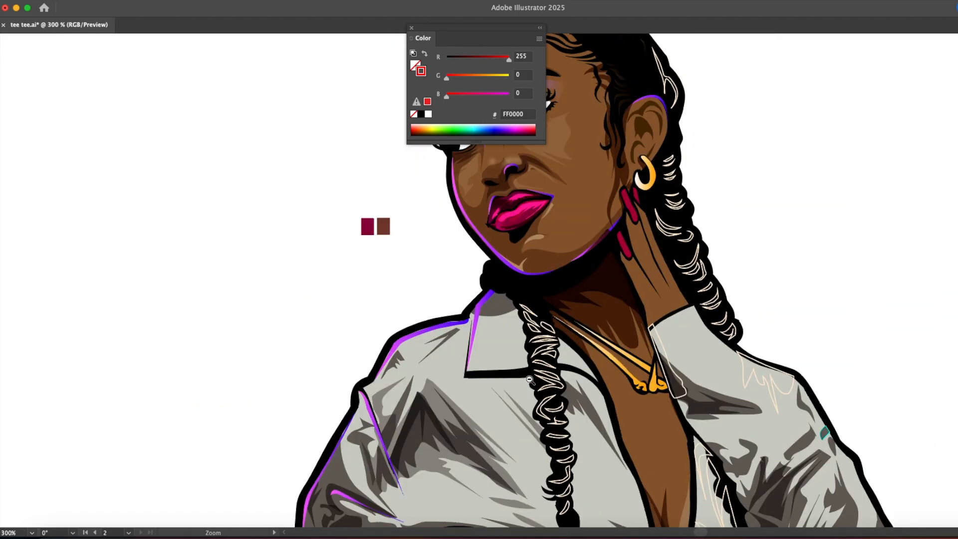
pyautogui.keyDown('alt'); pyautogui.click(487, 423); pyautogui.keyUp('alt')
pyautogui.keyDown('alt'); pyautogui.click(505, 291); pyautogui.keyUp('alt')
pyautogui.click(385, 214)
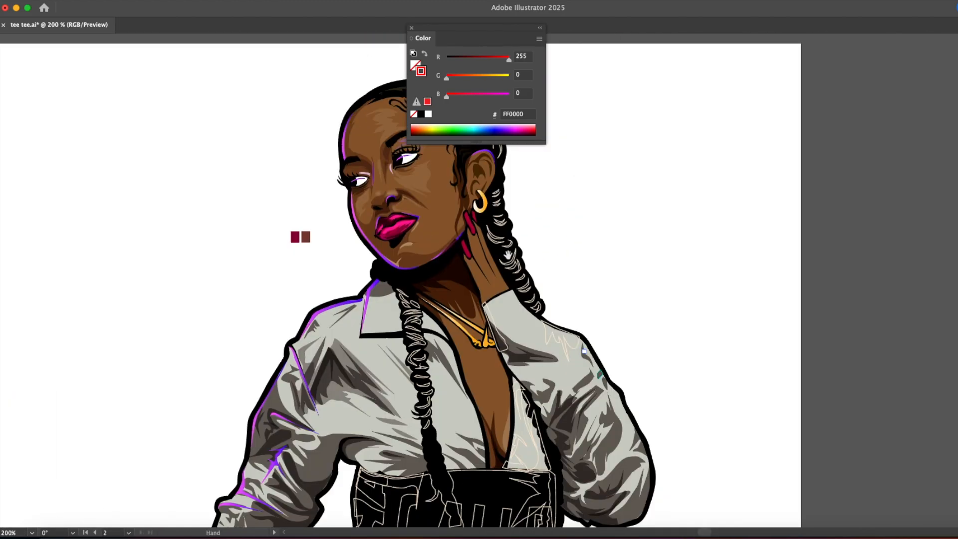
pyautogui.moveTo(498, 196); pyautogui.dragTo(265, 199)
pyautogui.press('a')
pyautogui.click(262, 196)
pyautogui.press('i')
pyautogui.click(188, 86)
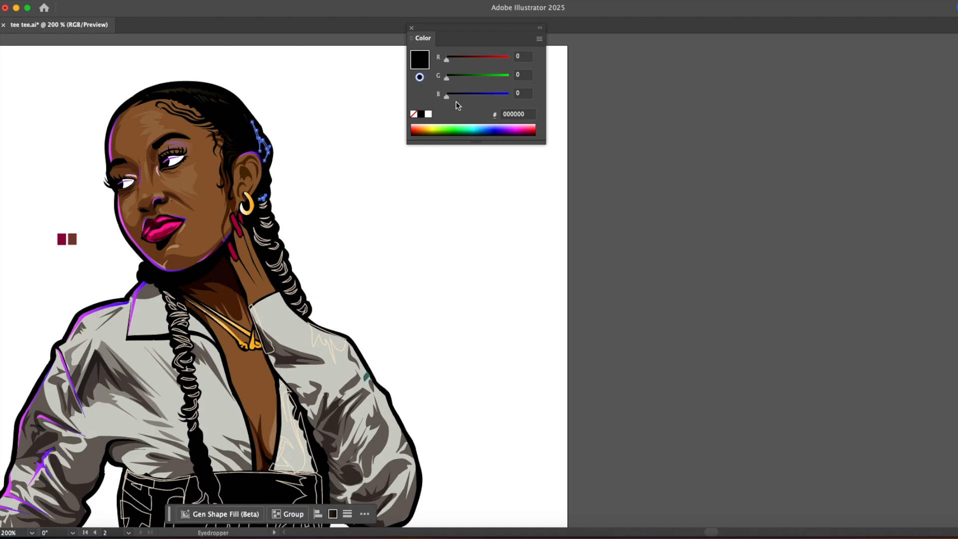
# Step: Lighten the first gradient stop of the hair strands to brown 5C523D
pyautogui.press('super+F9')
pyautogui.click(667, 330)
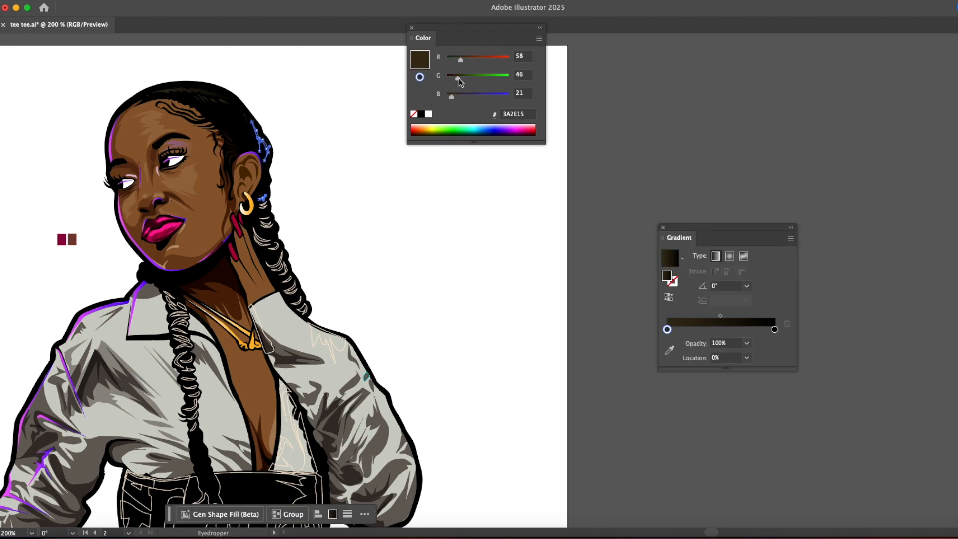
pyautogui.press('v')
pyautogui.click(329, 209)
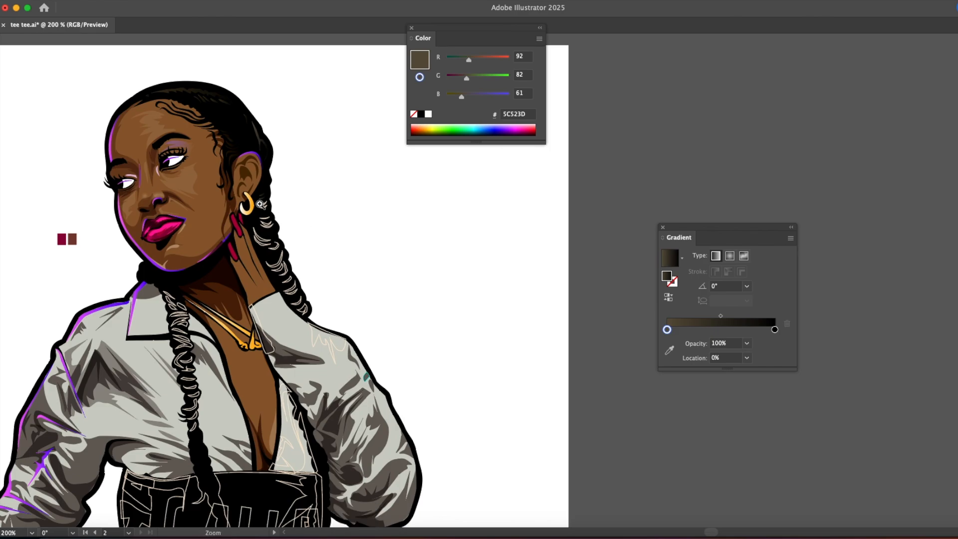
# Step: Apply the brown-to-black hair gradient to the far braid's first highlight outlines below the earring
pyautogui.press('super+equal')
pyautogui.press('super+equal')
pyautogui.press('a')
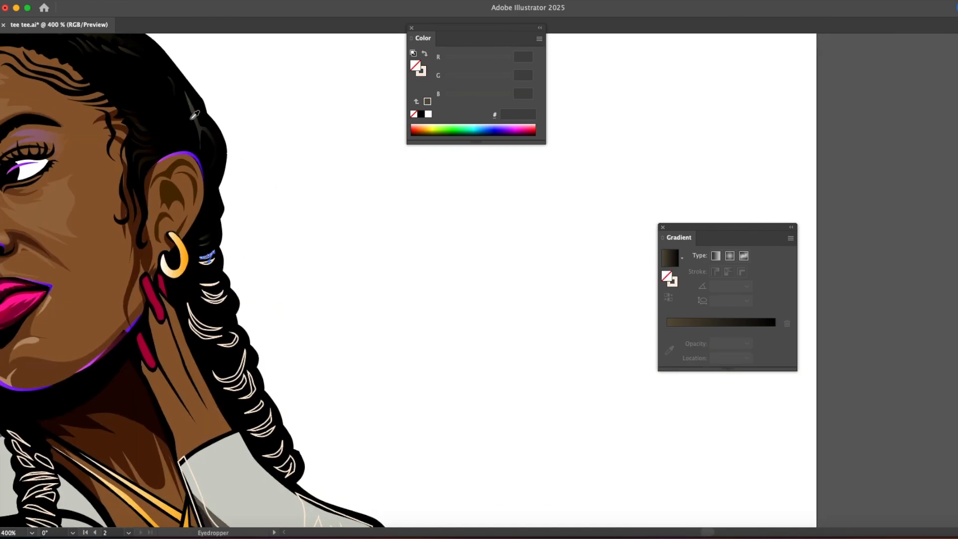
pyautogui.click(209, 263)
pyautogui.click(210, 266)
pyautogui.click(211, 268)
pyautogui.click(210, 285)
pyautogui.press('i')
pyautogui.click(206, 263)
pyautogui.click(269, 246)
pyautogui.click(213, 294)
pyautogui.press('i')
pyautogui.click(206, 263)
# Step: Copy the hair gradient to the highlight outlines on the far braid beside the fingers
pyautogui.press('a')
pyautogui.click(216, 302)
pyautogui.press('i')
pyautogui.click(205, 263)
pyautogui.keyDown('super'); pyautogui.click(203, 325); pyautogui.keyUp('super')
pyautogui.click(210, 295)
pyautogui.keyDown('super'); pyautogui.click(207, 336); pyautogui.keyUp('super')
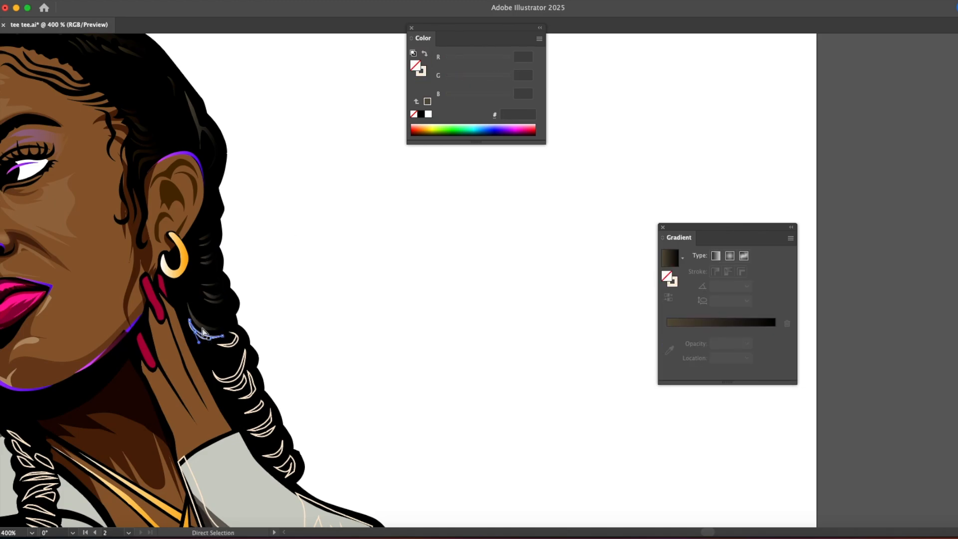
pyautogui.click(211, 296)
pyautogui.keyDown('super'); pyautogui.click(232, 343); pyautogui.keyUp('super')
pyautogui.click(211, 296)
pyautogui.press('a')
# Step: Copy the hair gradient to the remaining highlight outlines on the far braid down to the shoulder
pyautogui.scroll(-5, 233, 365)
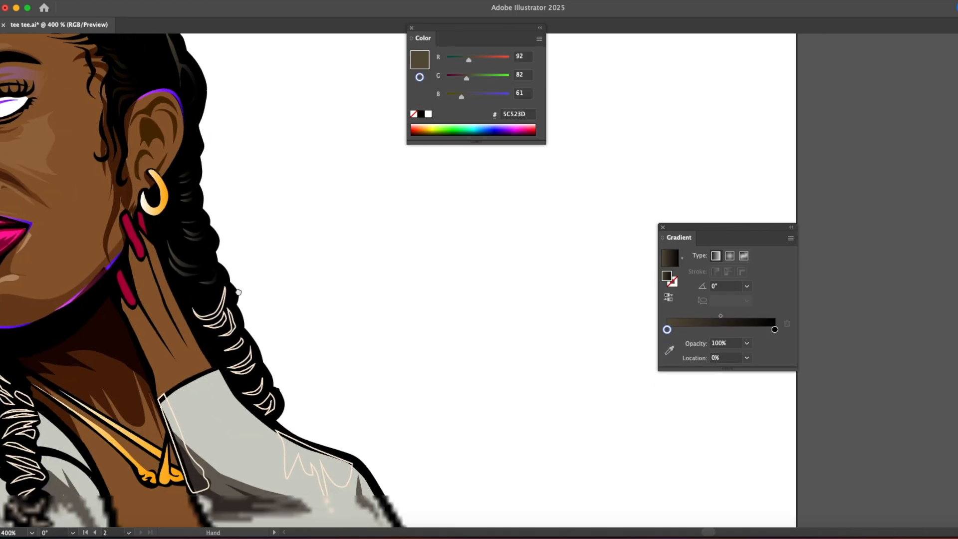
pyautogui.click(220, 300)
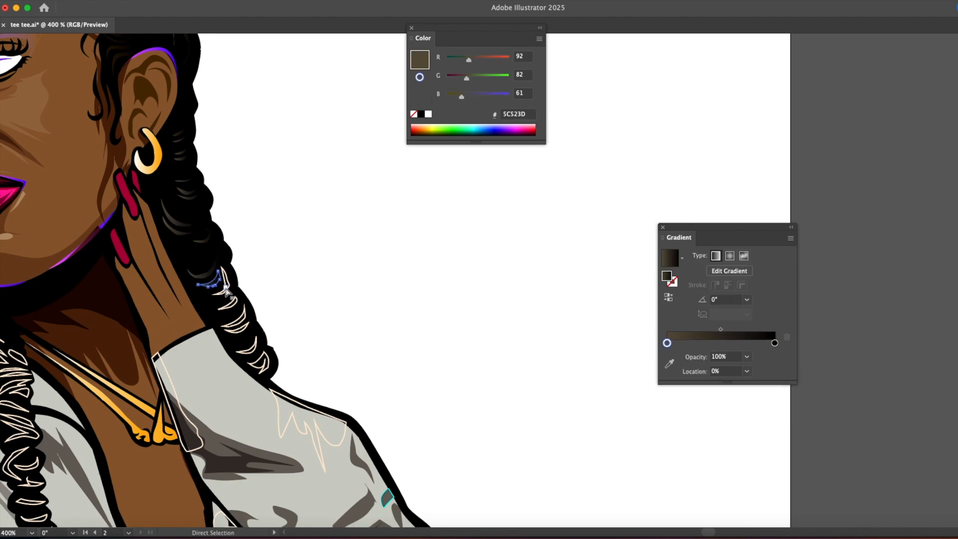
pyautogui.press('i')
pyautogui.click(216, 280)
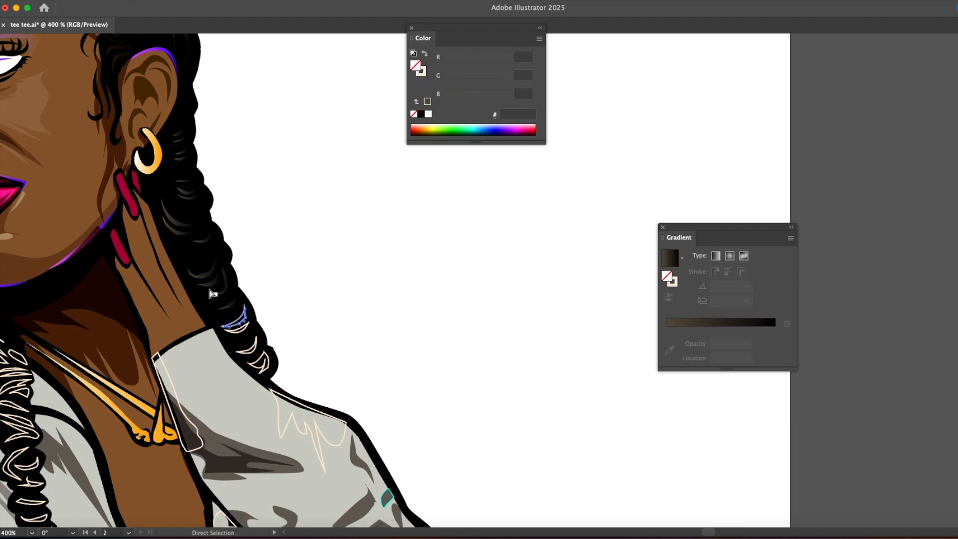
pyautogui.keyDown('super'); pyautogui.click(240, 330); pyautogui.keyUp('super')
pyautogui.click(251, 348)
pyautogui.press('i')
pyautogui.click(175, 219)
pyautogui.press('a')
pyautogui.click(260, 363)
pyautogui.press('i')
pyautogui.click(241, 325)
# Step: Fill the shoulder fold, cuff and small cyan outlines on the raised sleeve with the sleeve's shadow colour
pyautogui.scroll(-5, 265, 310)
pyautogui.keyDown('super'); pyautogui.click(265, 307); pyautogui.keyUp('super')
pyautogui.click(178, 331)
pyautogui.keyDown('super'); pyautogui.click(152, 321); pyautogui.keyUp('super')
pyautogui.click(179, 332)
pyautogui.scroll(-5, 320, 248)
pyautogui.keyDown('super'); pyautogui.click(323, 273); pyautogui.keyUp('super')
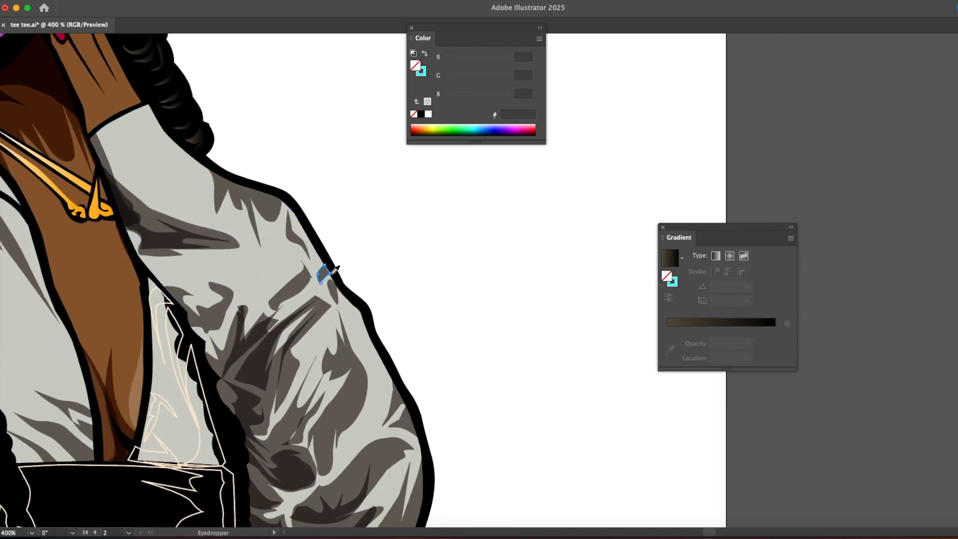
# Step: Fill the uppermost shadow on the open shirt front with the sleeve's shadow colour, darken it and show the transparency settings
pyautogui.keyDown('super'); pyautogui.click(161, 316); pyautogui.keyUp('super')
pyautogui.keyDown('super'); pyautogui.click(157, 315); pyautogui.keyUp('super')
pyautogui.click(151, 239)
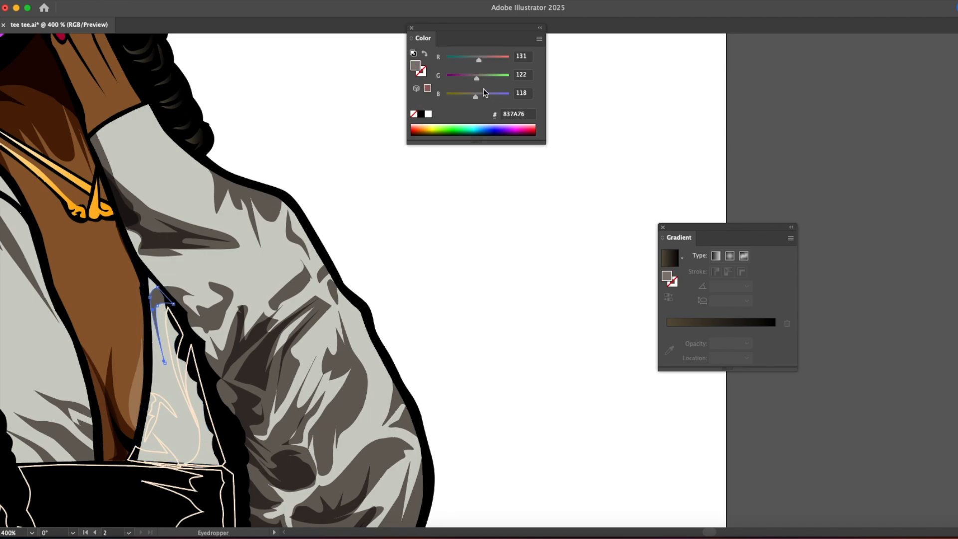
pyautogui.moveTo(477, 78); pyautogui.dragTo(466, 79)
pyautogui.click(279, 1)
pyautogui.scroll(-4, 320, 334)
pyautogui.click(316, 498)
pyautogui.scroll(-4, 273, 206)
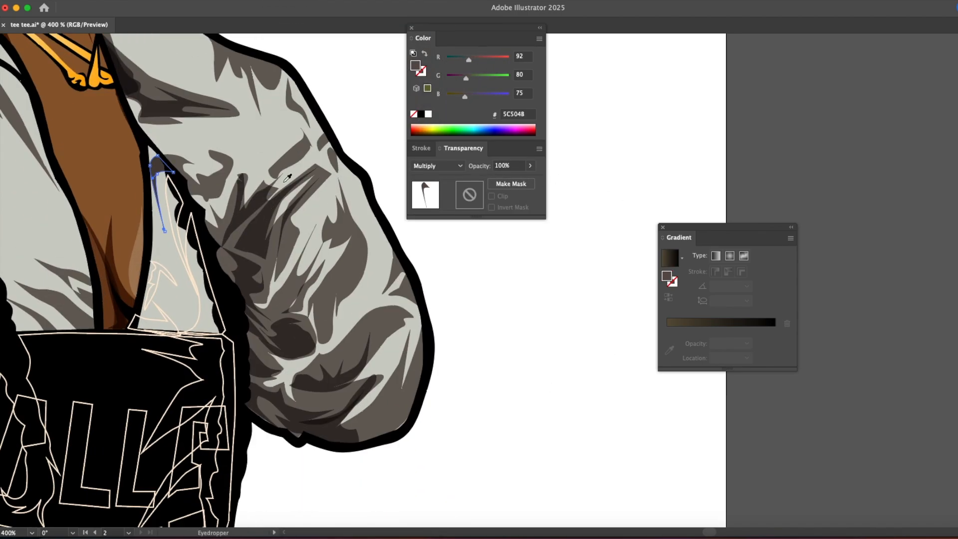
pyautogui.moveTo(463, 78); pyautogui.dragTo(454, 79)
# Step: Copy the shadow fill to the remaining fold outlines on the open shirt front
pyautogui.keyDown('super'); pyautogui.click(172, 229); pyautogui.keyUp('super')
pyautogui.click(192, 181)
pyautogui.keyDown('super'); pyautogui.click(188, 257); pyautogui.keyUp('super')
pyautogui.click(210, 240)
pyautogui.keyDown('super'); pyautogui.click(159, 271); pyautogui.keyUp('super')
pyautogui.click(209, 241)
pyautogui.keyDown('super'); pyautogui.click(158, 306); pyautogui.keyUp('super')
pyautogui.click(157, 273)
# Step: Fill the large lower-shirt outline with beige D6C297 sampled from the photo
pyautogui.keyDown('super'); pyautogui.click(136, 337); pyautogui.keyUp('super')
pyautogui.keyDown('super'); pyautogui.click(128, 334); pyautogui.keyUp('super')
pyautogui.keyDown('super'); pyautogui.click(120, 334); pyautogui.keyUp('super')
pyautogui.press('super+minus')
pyautogui.press('super+minus')
pyautogui.press('super+minus')
pyautogui.moveTo(125, 339); pyautogui.dragTo(499, 325)
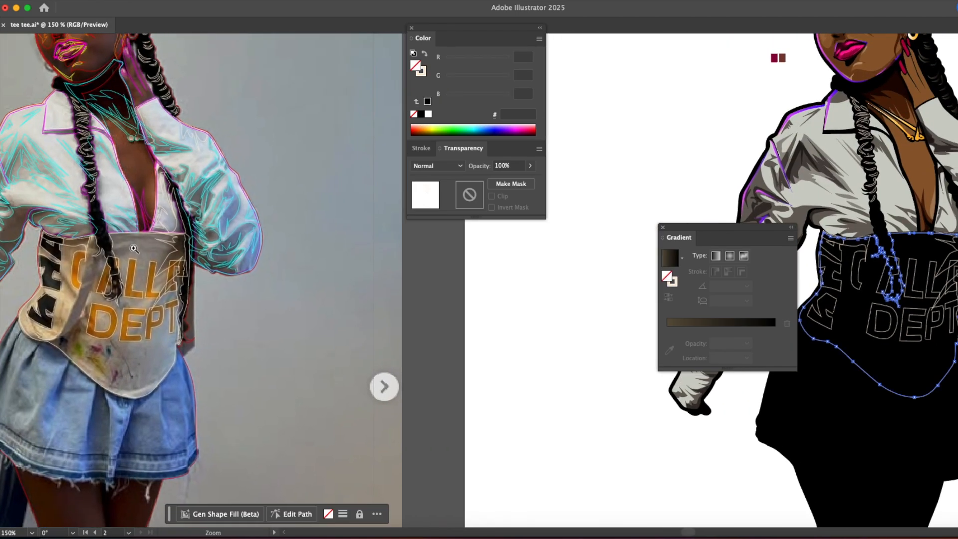
pyautogui.press('i')
pyautogui.click(50, 332)
pyautogui.hscroll(15, 245, 312)
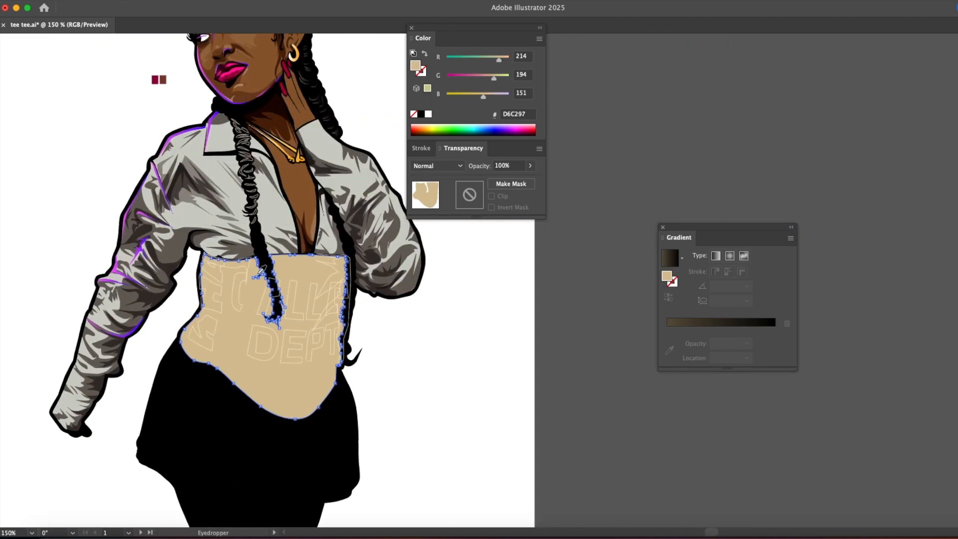
pyautogui.press('v')
pyautogui.press('super+shift+a')
# Step: Fill the fold shadow along the beige shirt's braid side with dark brown 392B1E in Multiply mode
pyautogui.moveTo(309, 224); pyautogui.dragTo(231, 319)
pyautogui.keyDown('super'); pyautogui.click(276, 360); pyautogui.keyUp('super')
pyautogui.keyDown('super'); pyautogui.click(422, 367); pyautogui.keyUp('super')
pyautogui.moveTo(653, 249); pyautogui.dragTo(248, 291)
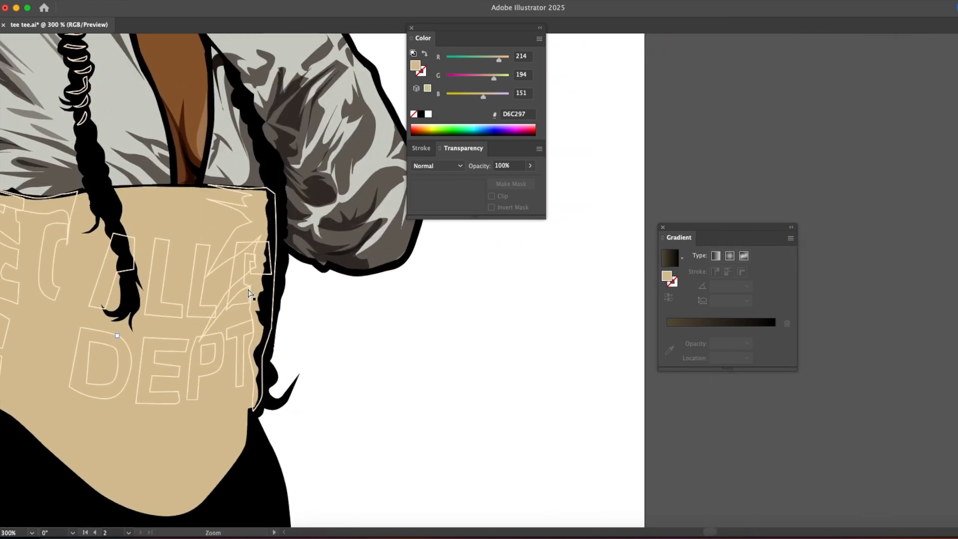
pyautogui.click(276, 206)
pyautogui.press('i')
pyautogui.scroll(3, 280, 208)
pyautogui.hscroll(2, 279, 207)
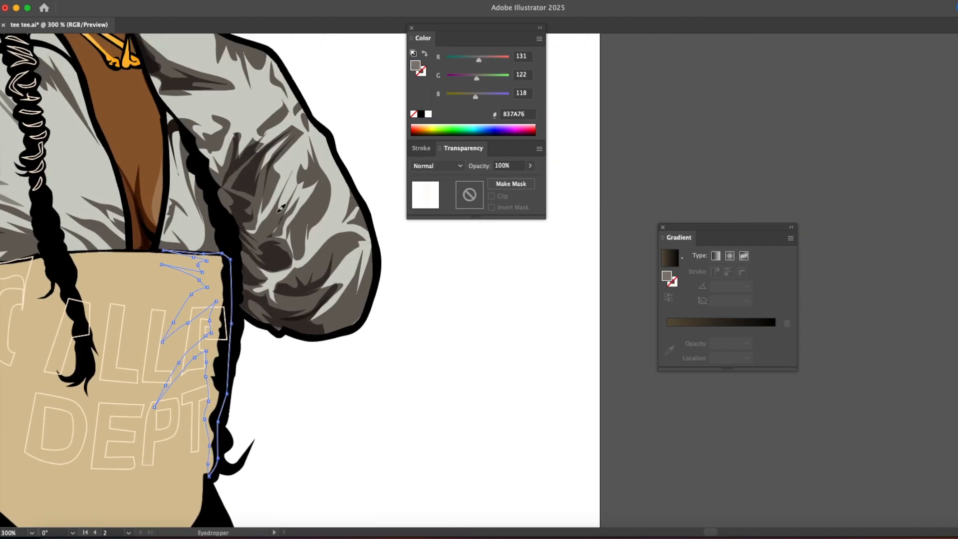
pyautogui.click(281, 208)
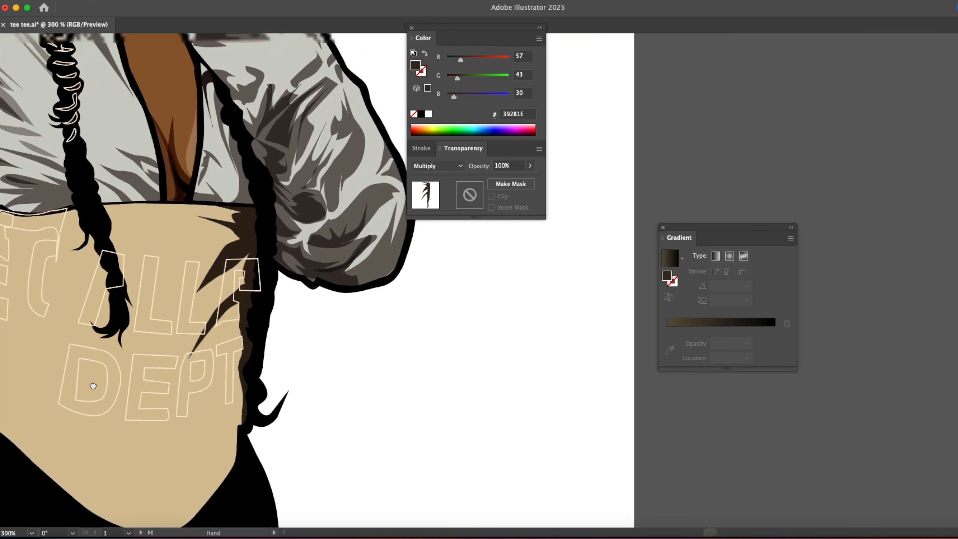
# Step: Reduce the opacity of the beige shirt's side shadow to 80%
pyautogui.click(238, 245)
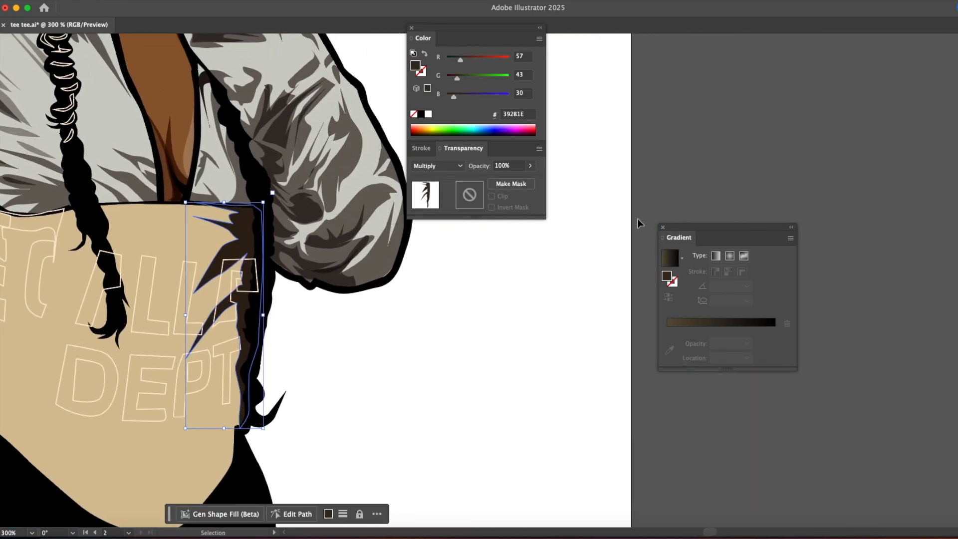
pyautogui.click(531, 166)
pyautogui.moveTo(528, 181); pyautogui.dragTo(519, 181)
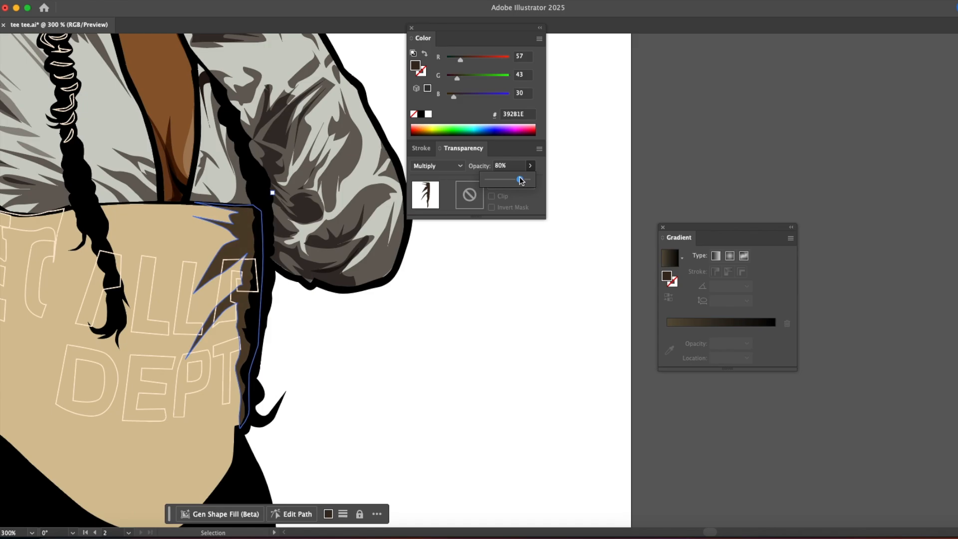
pyautogui.click(290, 305)
# Step: Group the highlight outlines on the front braid and fill them with the dark olive-to-black gradient of the back braid's highlights
pyautogui.press('space')
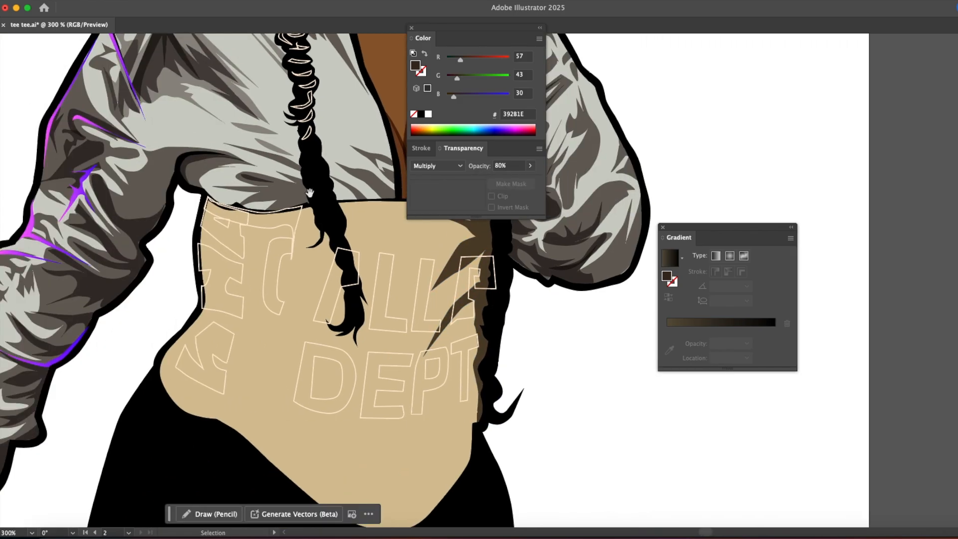
pyautogui.scroll(6, 325, 204)
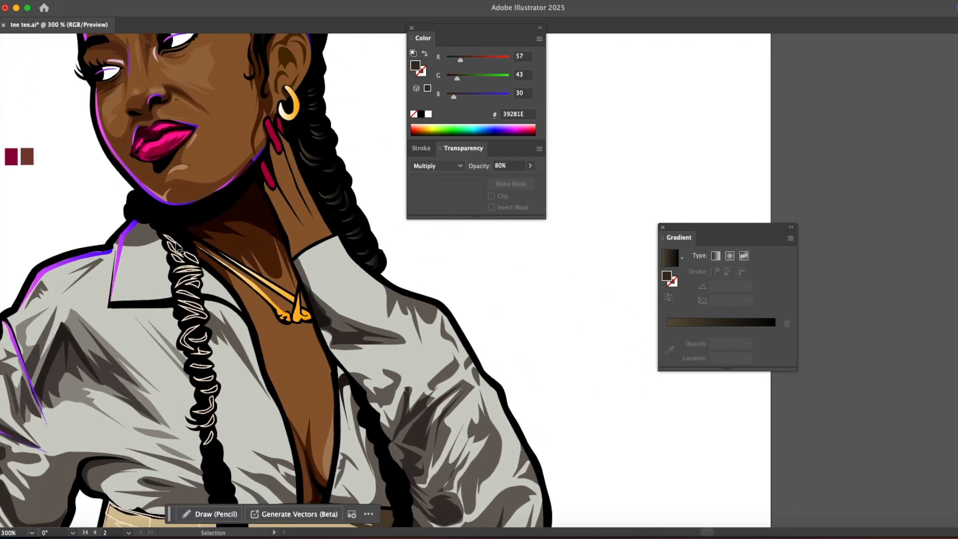
pyautogui.click(172, 241)
pyautogui.press('i')
pyautogui.click(324, 204)
pyautogui.keyDown('super'); pyautogui.click(181, 258); pyautogui.keyUp('super')
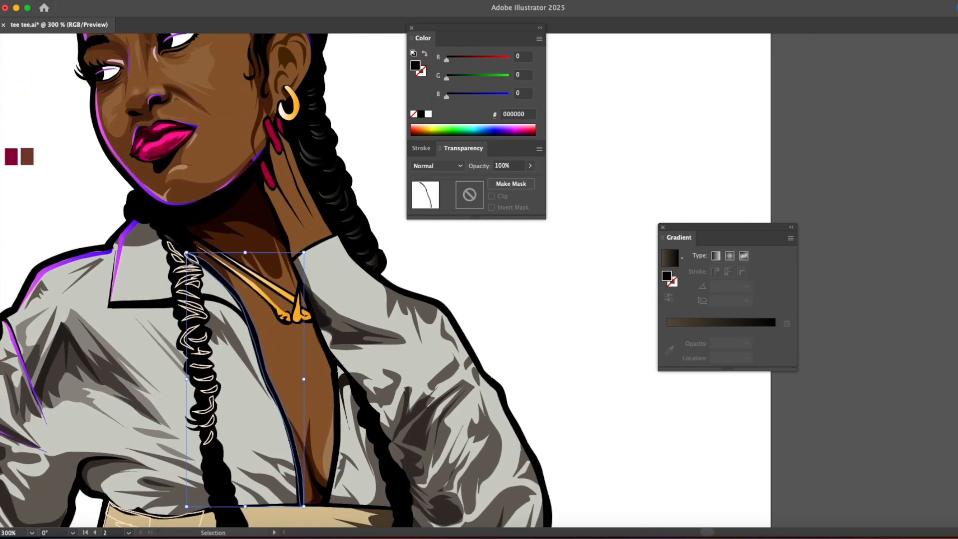
pyautogui.keyDown('super'); pyautogui.click(177, 253); pyautogui.keyUp('super')
pyautogui.keyDown('shift'); pyautogui.click(211, 410); pyautogui.keyUp('shift')
pyautogui.keyDown('shift'); pyautogui.click(205, 386); pyautogui.keyUp('shift')
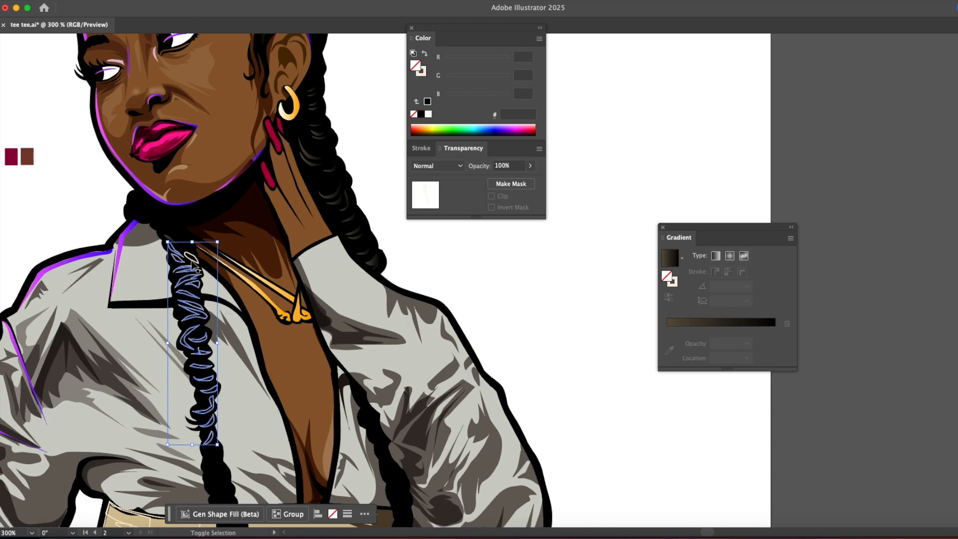
pyautogui.press('super+g')
pyautogui.press('i')
pyautogui.click(310, 156)
pyautogui.press('v')
pyautogui.click(468, 268)
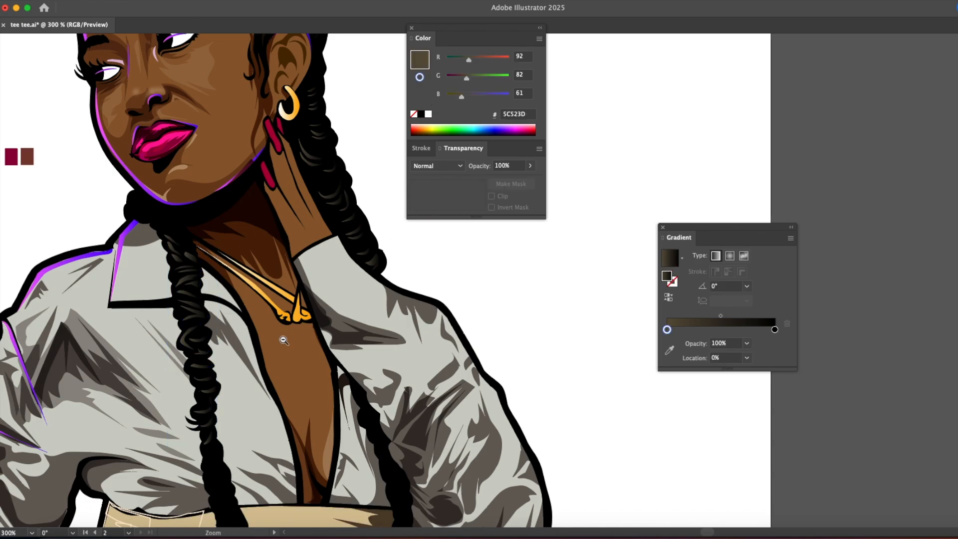
# Step: Hide all the floating panels to clear the workspace
pyautogui.keyDown('alt'); pyautogui.keyDown('super'); pyautogui.click(283, 340); pyautogui.keyUp('super'); pyautogui.keyUp('alt')
pyautogui.keyDown('alt'); pyautogui.keyDown('super'); pyautogui.click(282, 341); pyautogui.keyUp('super'); pyautogui.keyUp('alt')
pyautogui.keyDown('alt'); pyautogui.keyDown('super'); pyautogui.click(282, 349); pyautogui.keyUp('super'); pyautogui.keyUp('alt')
pyautogui.moveTo(282, 356); pyautogui.dragTo(20, 369)
pyautogui.moveTo(783, 242); pyautogui.dragTo(902, 245)
pyautogui.press('Tab')
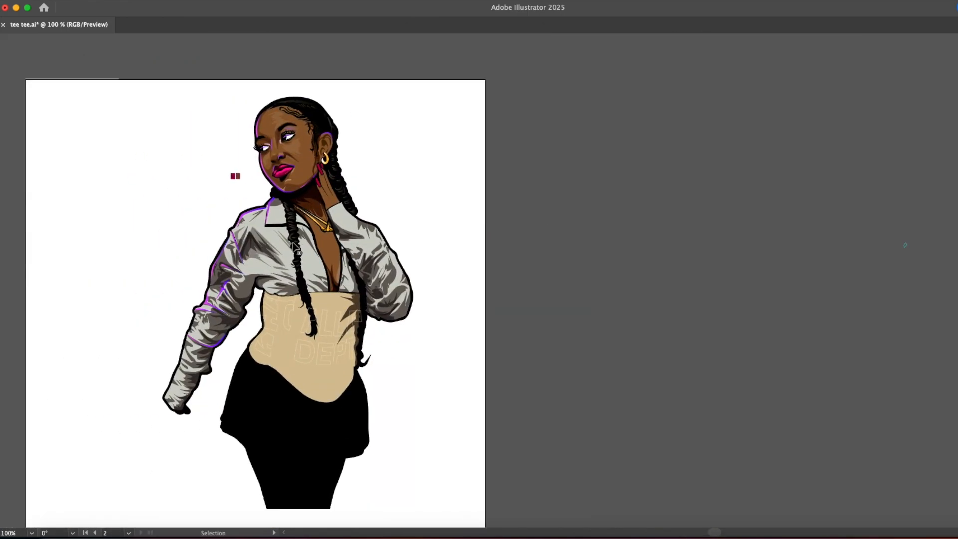
# Step: Fill the two upper sideways letters along the beige shirt's side edge with black
pyautogui.moveTo(223, 266); pyautogui.dragTo(541, 271)
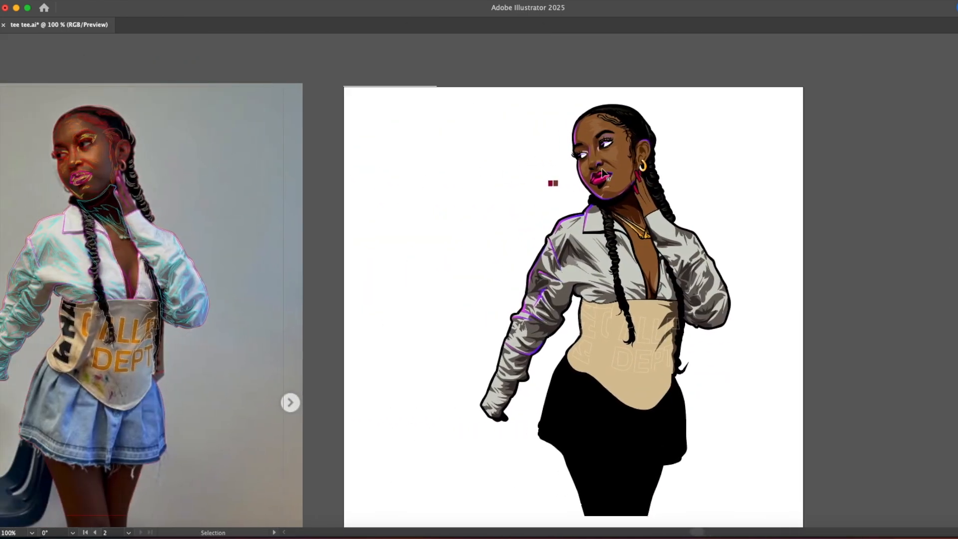
pyautogui.moveTo(752, 309); pyautogui.dragTo(576, 277)
pyautogui.keyDown('super'); pyautogui.click(499, 302); pyautogui.keyUp('super')
pyautogui.keyDown('super'); pyautogui.click(499, 304); pyautogui.keyUp('super')
pyautogui.keyDown('super'); pyautogui.click(499, 304); pyautogui.keyUp('super')
pyautogui.moveTo(399, 240); pyautogui.dragTo(344, 316)
pyautogui.keyDown('shift'); pyautogui.click(339, 225); pyautogui.keyUp('shift')
pyautogui.press('i')
pyautogui.click(108, 379)
pyautogui.moveTo(188, 345); pyautogui.dragTo(505, 407)
pyautogui.click(752, 216)
pyautogui.moveTo(651, 269); pyautogui.dragTo(467, 268)
pyautogui.press('v')
pyautogui.click(465, 255)
# Step: Fill the small fold outline at the beige shirt's upper edge with the dark brown of the braid-side shadow
pyautogui.click(499, 258)
pyautogui.press('super+x')
pyautogui.click(534, 259)
pyautogui.press('i')
pyautogui.click(713, 252)
pyautogui.press('v')
pyautogui.click(411, 306)
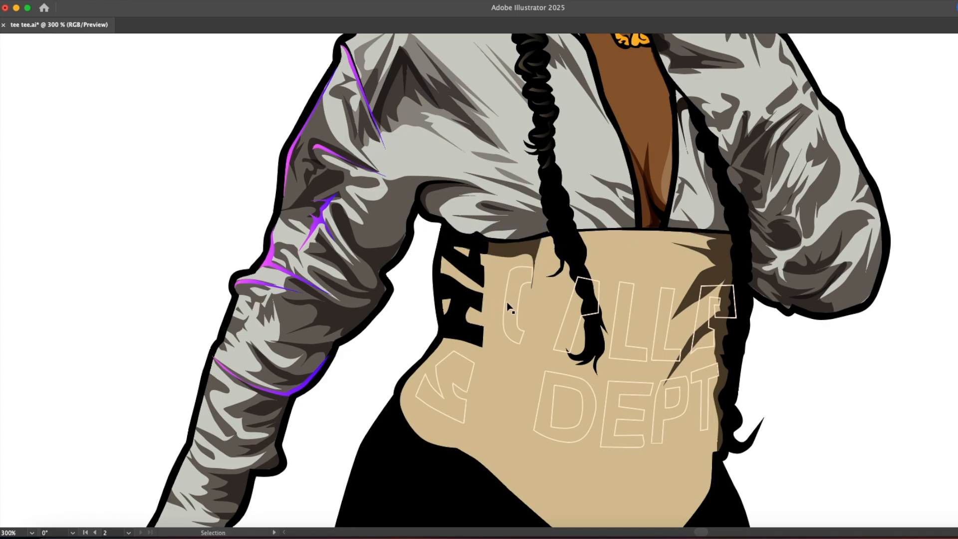
# Step: Fill the lowest sideways letter on the beige shirt with the same black as the letters above it
pyautogui.click(472, 366)
pyautogui.press('i')
pyautogui.click(468, 333)
pyautogui.keyDown('alt'); pyautogui.click(747, 354); pyautogui.keyUp('alt')
pyautogui.keyDown('alt'); pyautogui.click(778, 353); pyautogui.keyUp('alt')
pyautogui.moveTo(396, 278); pyautogui.dragTo(843, 423)
pyautogui.moveTo(399, 331); pyautogui.dragTo(246, 306)
pyautogui.press('v')
pyautogui.click(561, 318)
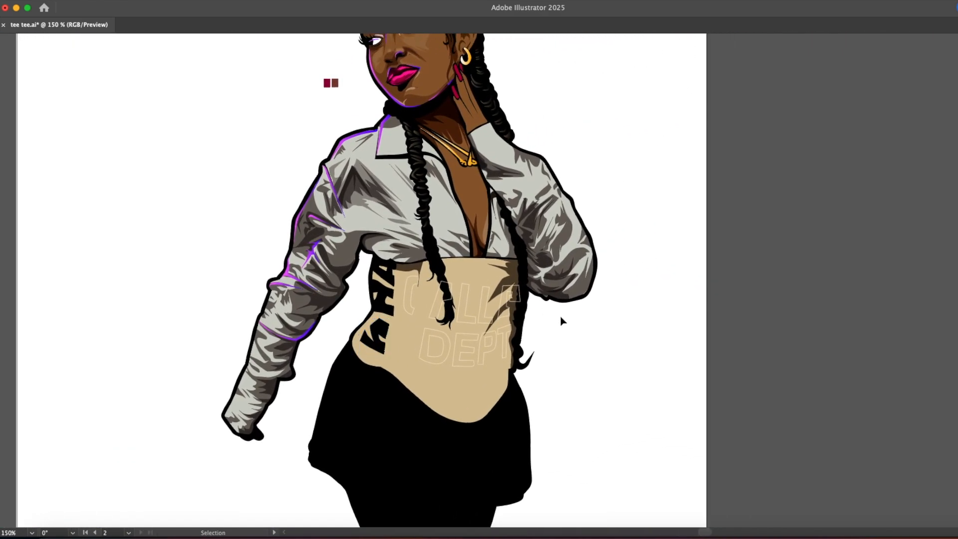
pyautogui.keyDown('alt'); pyautogui.click(507, 357); pyautogui.keyUp('alt')
pyautogui.keyDown('alt'); pyautogui.click(507, 357); pyautogui.keyUp('alt')
pyautogui.moveTo(521, 255); pyautogui.dragTo(487, 333)
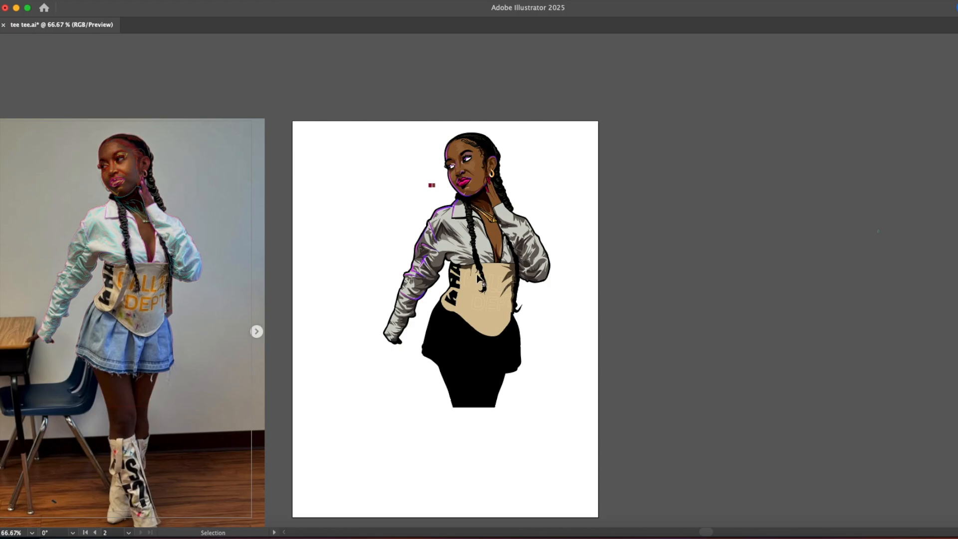
pyautogui.keyDown('super'); pyautogui.click(509, 271); pyautogui.keyUp('super')
pyautogui.keyDown('super'); pyautogui.click(508, 270); pyautogui.keyUp('super')
pyautogui.keyDown('super'); pyautogui.click(508, 270); pyautogui.keyUp('super')
pyautogui.keyDown('super'); pyautogui.click(508, 270); pyautogui.keyUp('super')
pyautogui.moveTo(525, 291); pyautogui.dragTo(460, 311)
pyautogui.click(585, 309)
pyautogui.click(587, 315)
pyautogui.moveTo(402, 317); pyautogui.dragTo(371, 322)
pyautogui.moveTo(306, 316); pyautogui.dragTo(274, 305)
pyautogui.click(329, 314)
pyautogui.press('v')
pyautogui.click(304, 309)
pyautogui.moveTo(671, 410); pyautogui.dragTo(457, 389)
pyautogui.keyDown('alt'); pyautogui.keyDown('super'); pyautogui.click(430, 314); pyautogui.keyUp('super'); pyautogui.keyUp('alt')
pyautogui.keyDown('alt'); pyautogui.keyDown('super'); pyautogui.click(431, 313); pyautogui.keyUp('super'); pyautogui.keyUp('alt')
pyautogui.keyDown('alt'); pyautogui.keyDown('super'); pyautogui.click(431, 314); pyautogui.keyUp('super'); pyautogui.keyUp('alt')
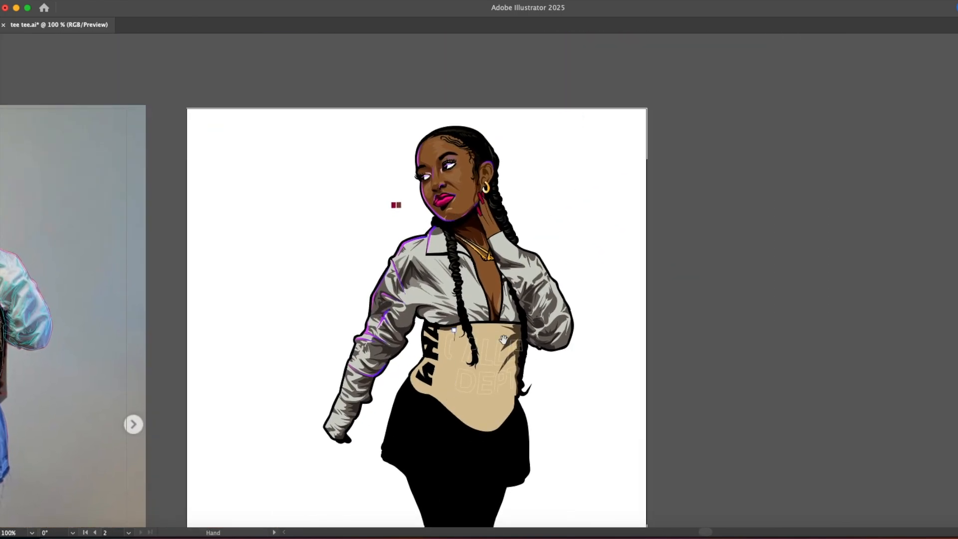
# Step: Fill the letter C on the shirt with orange sampled from the lettering in the photo
pyautogui.moveTo(538, 371); pyautogui.dragTo(473, 342)
pyautogui.click(382, 330)
pyautogui.click(383, 329)
pyautogui.moveTo(359, 330); pyautogui.dragTo(804, 333)
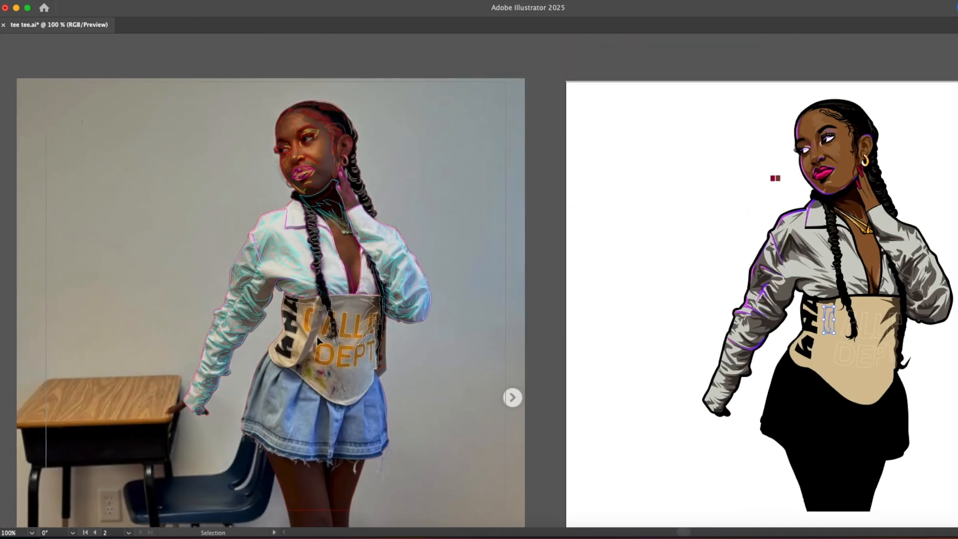
pyautogui.click(308, 328)
pyautogui.moveTo(649, 335); pyautogui.dragTo(321, 336)
pyautogui.press('v')
pyautogui.click(321, 336)
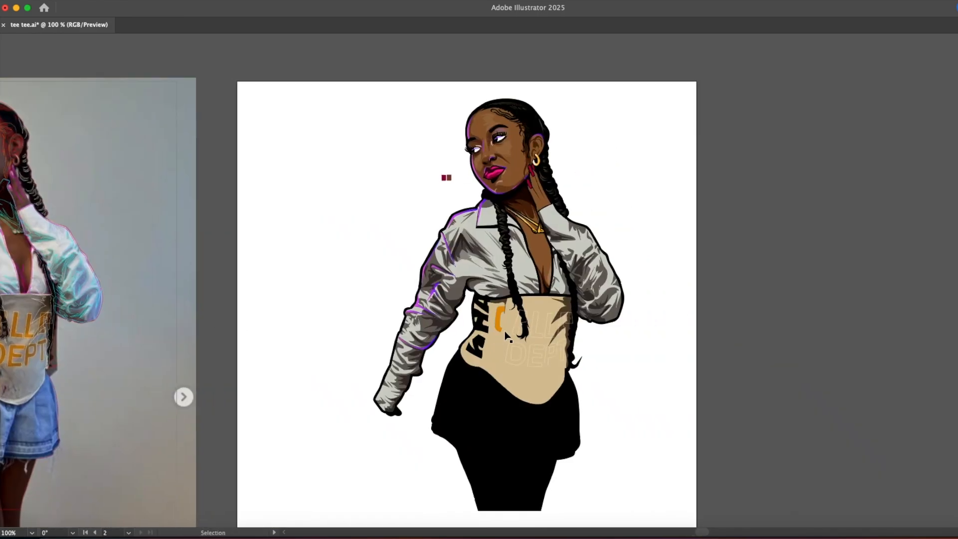
# Step: Copy the C's orange fill to the A and both L outlines of the upper word
pyautogui.keyDown('super'); pyautogui.click(561, 338); pyautogui.keyUp('super')
pyautogui.keyDown('super'); pyautogui.click(558, 337); pyautogui.keyUp('super')
pyautogui.keyDown('super'); pyautogui.click(499, 320); pyautogui.keyUp('super')
pyautogui.moveTo(477, 312); pyautogui.dragTo(370, 423)
pyautogui.scroll(5, 369, 423)
pyautogui.click(319, 323)
pyautogui.keyDown('shift'); pyautogui.click(370, 324); pyautogui.keyUp('shift')
pyautogui.keyDown('shift'); pyautogui.click(412, 327); pyautogui.keyUp('shift')
pyautogui.keyDown('shift'); pyautogui.click(269, 299); pyautogui.keyUp('shift')
pyautogui.press('i')
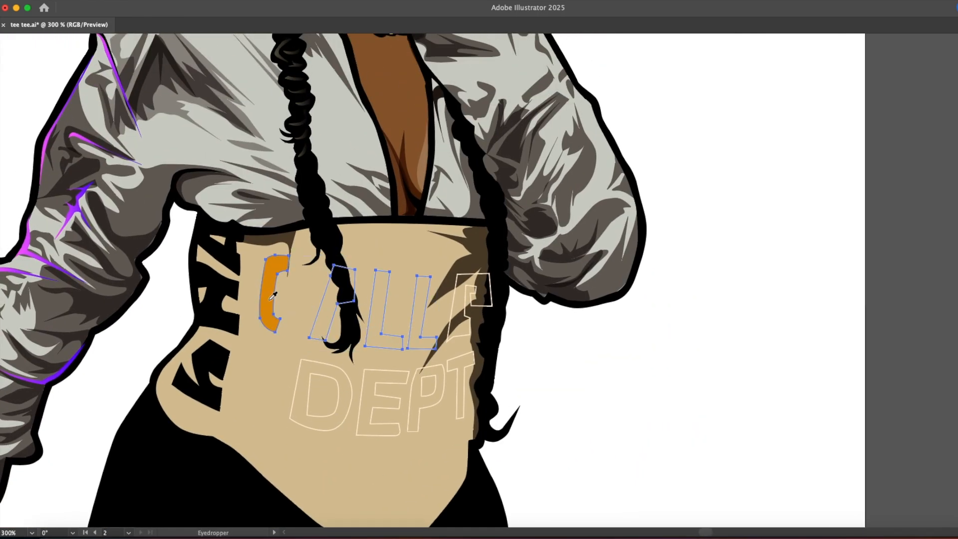
pyautogui.click(268, 299)
pyautogui.press('v')
# Step: Copy the orange fill to the upper word's last letter and all the outlines of DEPT
pyautogui.keyDown('shift'); pyautogui.click(450, 310); pyautogui.keyUp('shift')
pyautogui.keyDown('shift'); pyautogui.click(349, 381); pyautogui.keyUp('shift')
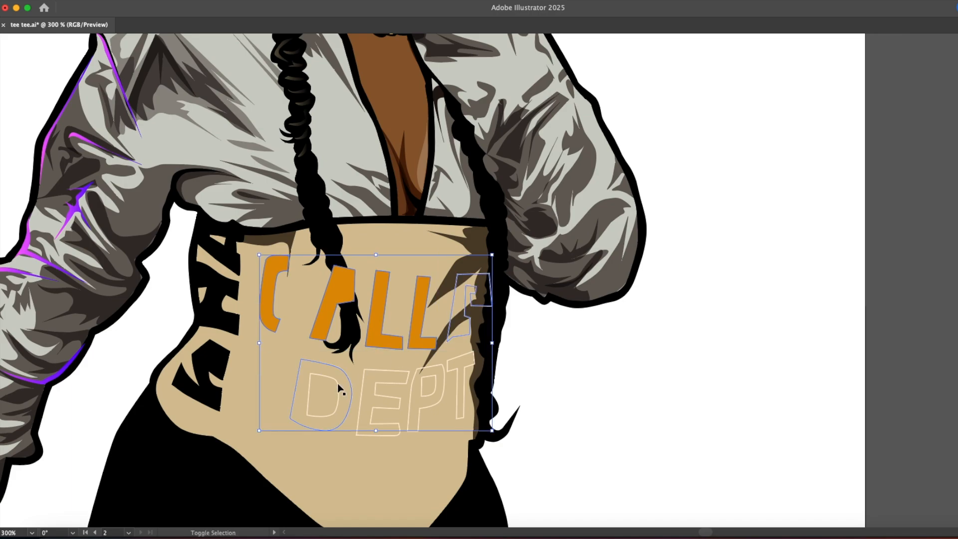
pyautogui.keyDown('shift'); pyautogui.click(398, 375); pyautogui.keyUp('shift')
pyautogui.keyDown('shift'); pyautogui.click(416, 375); pyautogui.keyUp('shift')
pyautogui.keyDown('shift'); pyautogui.click(448, 363); pyautogui.keyUp('shift')
pyautogui.keyDown('shift'); pyautogui.click(447, 362); pyautogui.keyUp('shift')
pyautogui.keyDown('shift'); pyautogui.click(445, 408); pyautogui.keyUp('shift')
pyautogui.press('i')
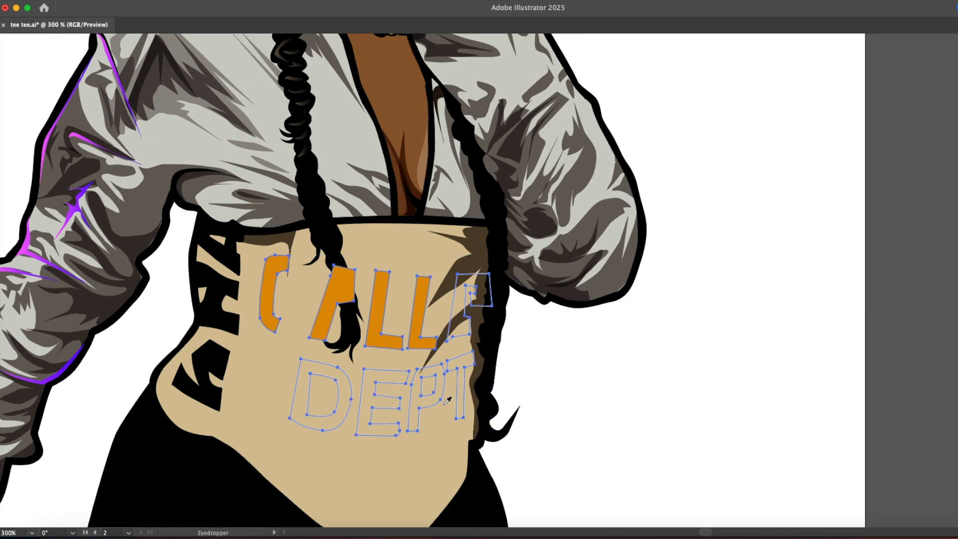
pyautogui.click(324, 317)
# Step: Cut the inner shapes out of the orange lettering with the Pathfinder's Exclude operation
pyautogui.click(293, 1)
pyautogui.scroll(-3, 351, 349)
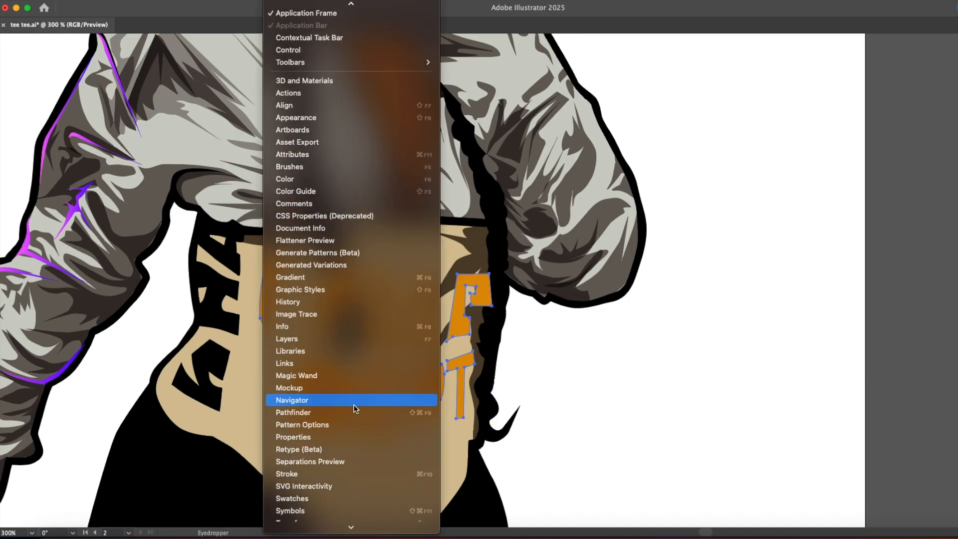
pyautogui.click(350, 415)
pyautogui.click(732, 269)
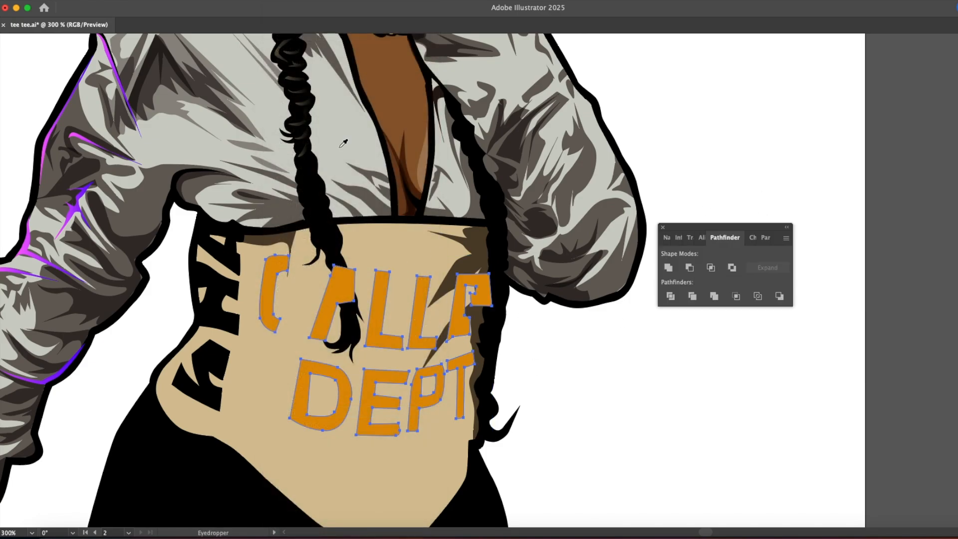
# Step: Set the blend mode of the orange lettering to Multiply
pyautogui.click(293, 1)
pyautogui.scroll(-3, 349, 349)
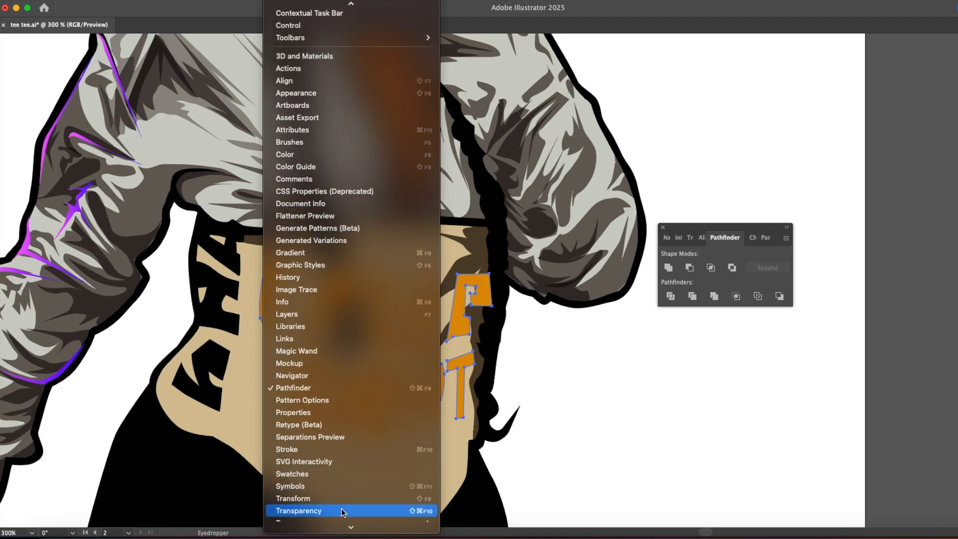
pyautogui.click(319, 507)
pyautogui.click(444, 55)
pyautogui.click(441, 96)
pyautogui.keyDown('super'); pyautogui.click(618, 387); pyautogui.keyUp('super')
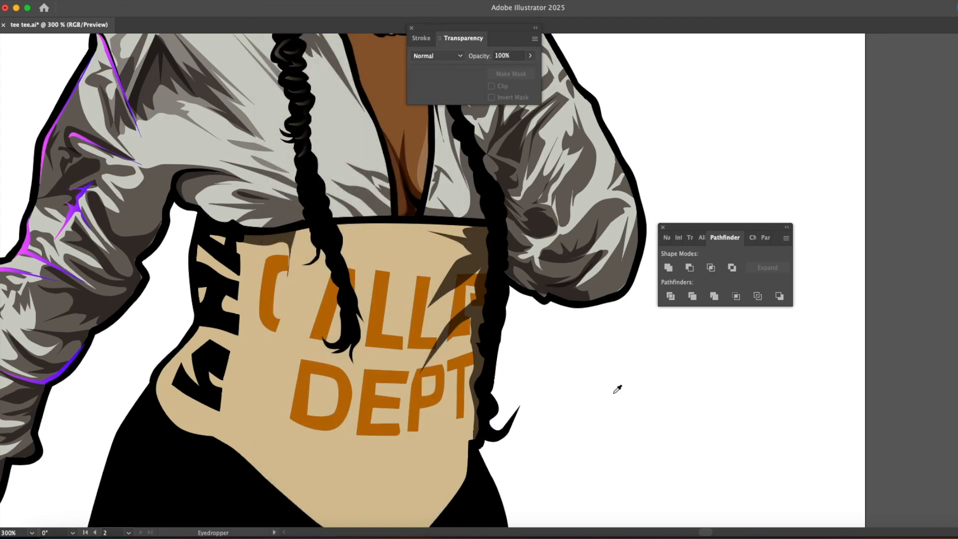
# Step: Save the document
pyautogui.keyDown('alt'); pyautogui.keyDown('super'); pyautogui.click(488, 372); pyautogui.keyUp('super'); pyautogui.keyUp('alt')
pyautogui.keyDown('alt'); pyautogui.keyDown('super'); pyautogui.click(483, 367); pyautogui.keyUp('super'); pyautogui.keyUp('alt')
pyautogui.keyDown('alt'); pyautogui.keyDown('super'); pyautogui.click(484, 367); pyautogui.keyUp('super'); pyautogui.keyUp('alt')
pyautogui.keyDown('alt'); pyautogui.keyDown('super'); pyautogui.click(483, 368); pyautogui.keyUp('super'); pyautogui.keyUp('alt')
pyautogui.moveTo(502, 262); pyautogui.dragTo(469, 453)
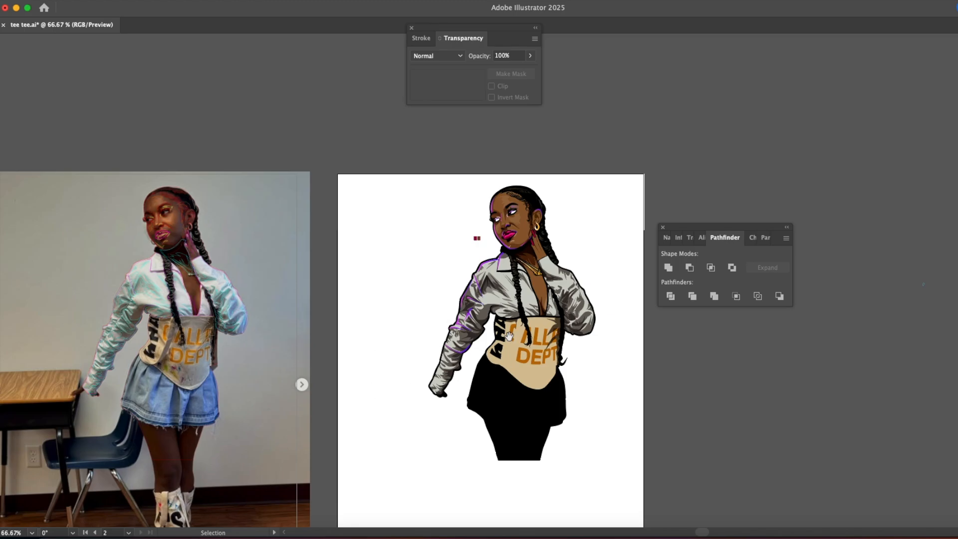
pyautogui.moveTo(490, 347); pyautogui.dragTo(381, 357)
pyautogui.click(73, 1)
pyautogui.click(90, 97)
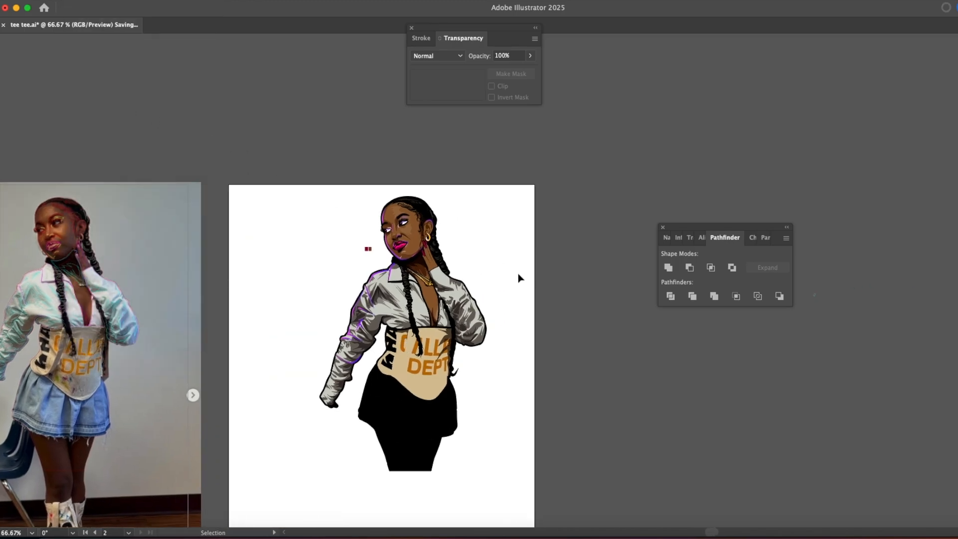
# Step: Draw a thin closed highlight along the raised sleeve's upper edge below the back braid and fill it with the magenta-to-blue gradient
pyautogui.keyDown('super'); pyautogui.click(441, 306); pyautogui.keyUp('super')
pyautogui.keyDown('super'); pyautogui.click(448, 301); pyautogui.keyUp('super')
pyautogui.keyDown('super'); pyautogui.click(469, 294); pyautogui.keyUp('super')
pyautogui.moveTo(636, 227); pyautogui.dragTo(220, 362)
pyautogui.keyDown('super'); pyautogui.click(292, 274); pyautogui.keyUp('super')
pyautogui.moveTo(372, 271); pyautogui.dragTo(169, 302)
pyautogui.press('p')
pyautogui.click(230, 262)
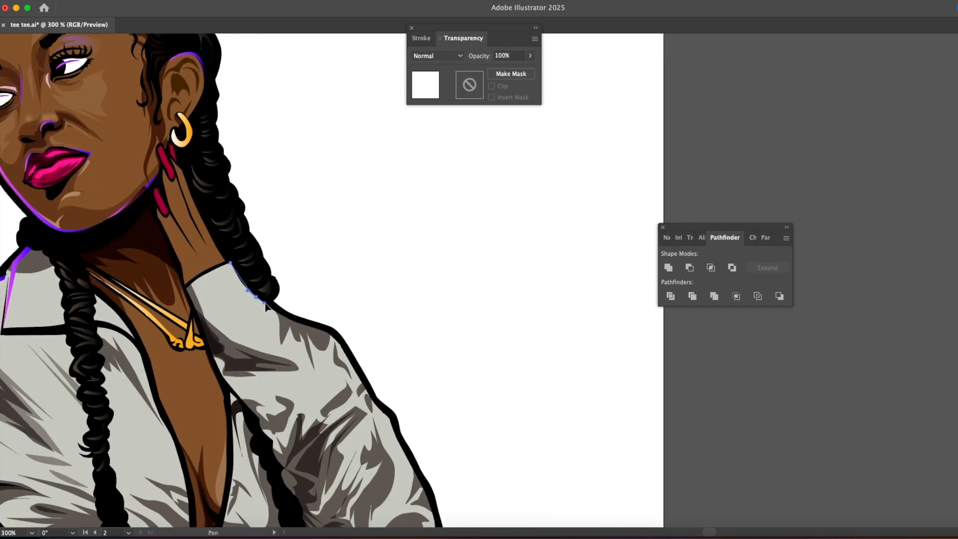
pyautogui.click(289, 318)
pyautogui.click(301, 327)
pyautogui.click(313, 369)
pyautogui.click(295, 326)
pyautogui.click(289, 322)
pyautogui.moveTo(255, 300); pyautogui.dragTo(244, 293)
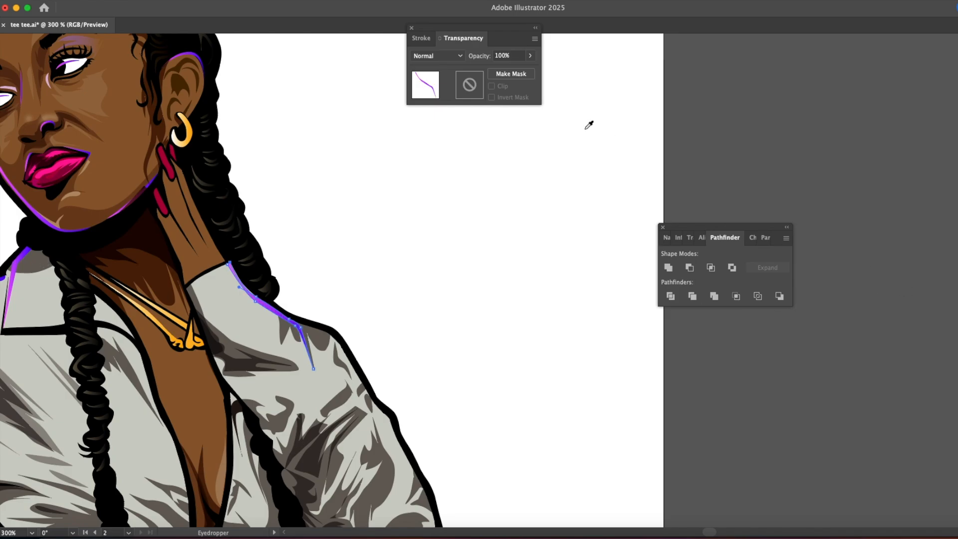
# Step: Recolour the new sleeve highlight's gradient to run from yellow FFFF00 to cyan
pyautogui.click(281, 0)
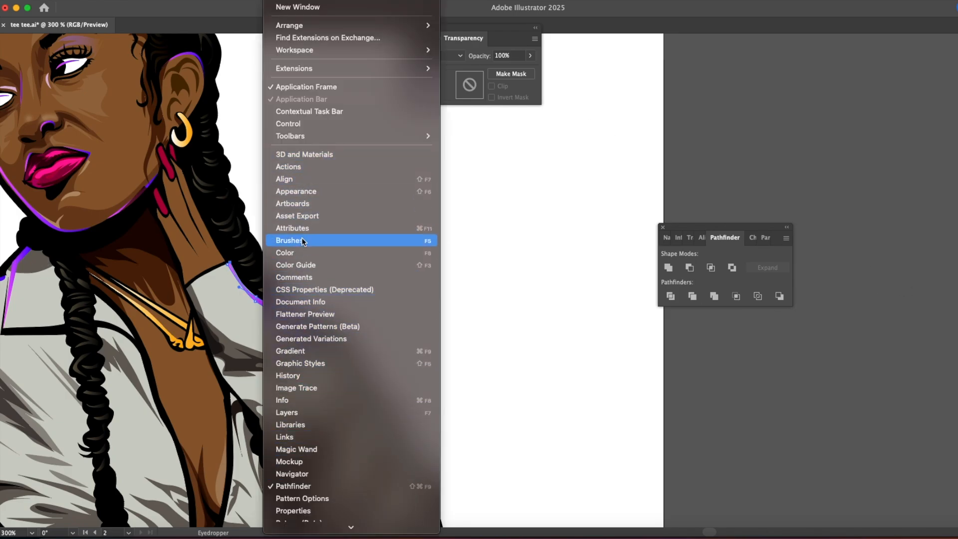
pyautogui.click(294, 351)
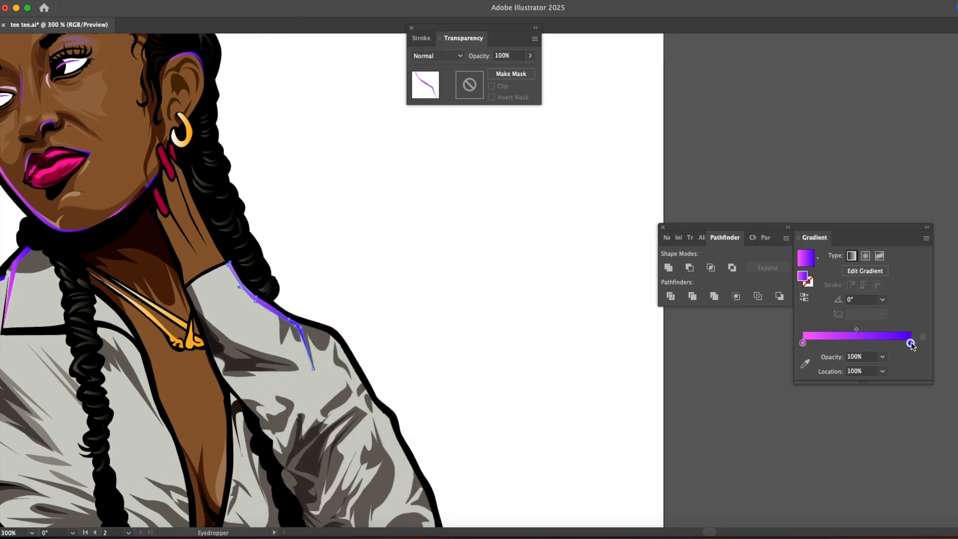
pyautogui.click(281, 0)
pyautogui.click(357, 252)
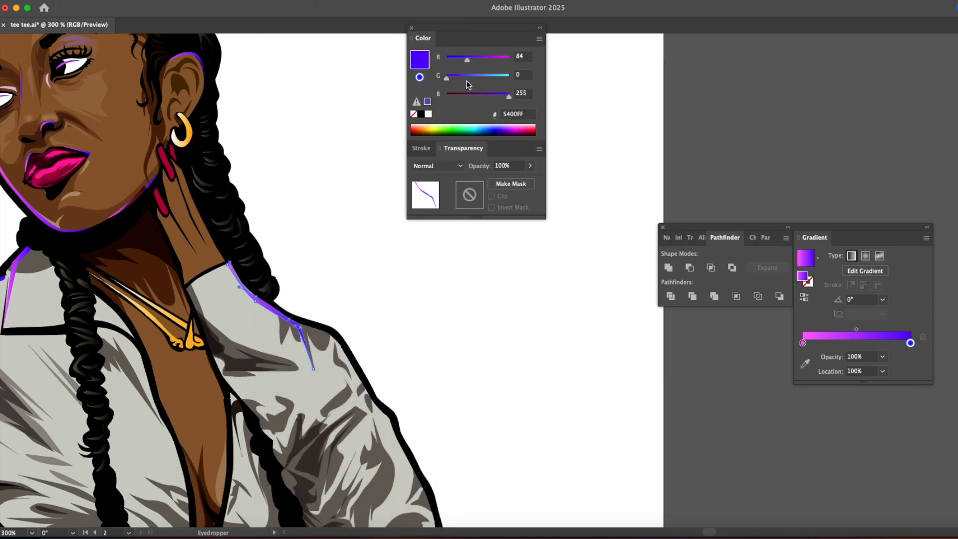
pyautogui.moveTo(448, 78); pyautogui.dragTo(549, 75)
pyautogui.click(803, 343)
pyautogui.moveTo(473, 95); pyautogui.dragTo(415, 91)
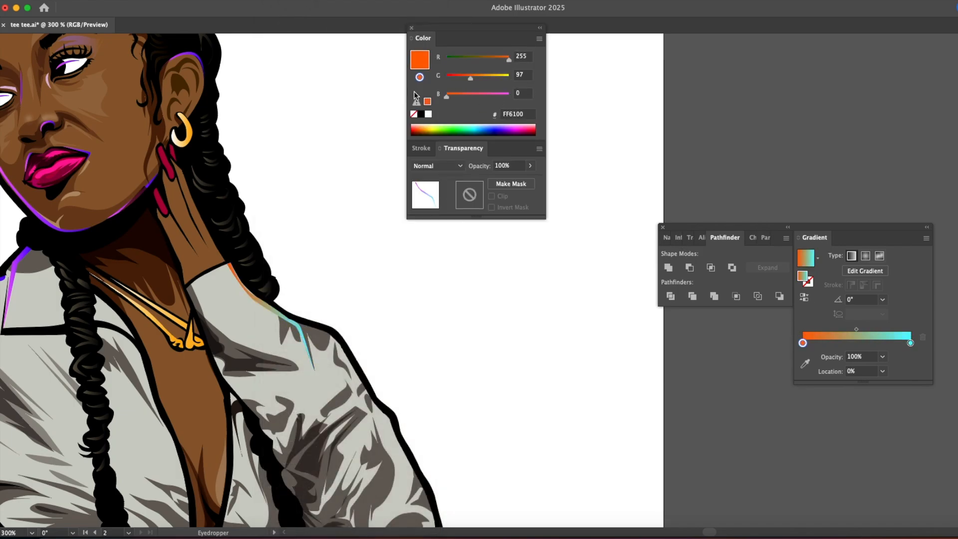
pyautogui.moveTo(478, 76); pyautogui.dragTo(544, 85)
pyautogui.keyDown('super'); pyautogui.click(582, 209); pyautogui.keyUp('super')
# Step: Draw a second thin highlight along the raised sleeve's outer edge, filled with the yellow-to-cyan gradient
pyautogui.scroll(-4, 294, 205)
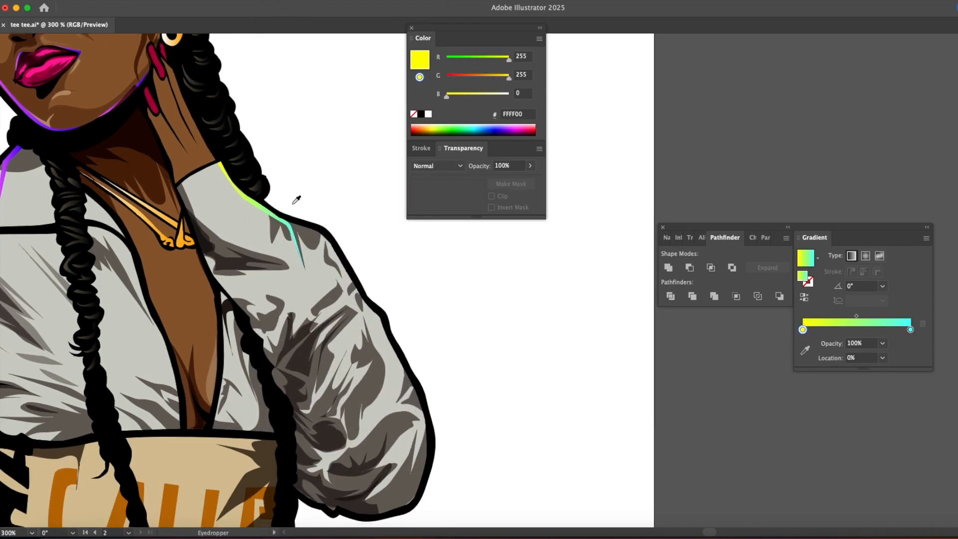
pyautogui.click(303, 226)
pyautogui.click(324, 236)
pyautogui.click(343, 263)
pyautogui.click(362, 298)
pyautogui.click(343, 270)
pyautogui.click(325, 243)
pyautogui.click(302, 226)
# Step: Draw yellow-to-cyan highlights on the sleeve fold beside the necklace and on the strands of the back braid
pyautogui.click(197, 234)
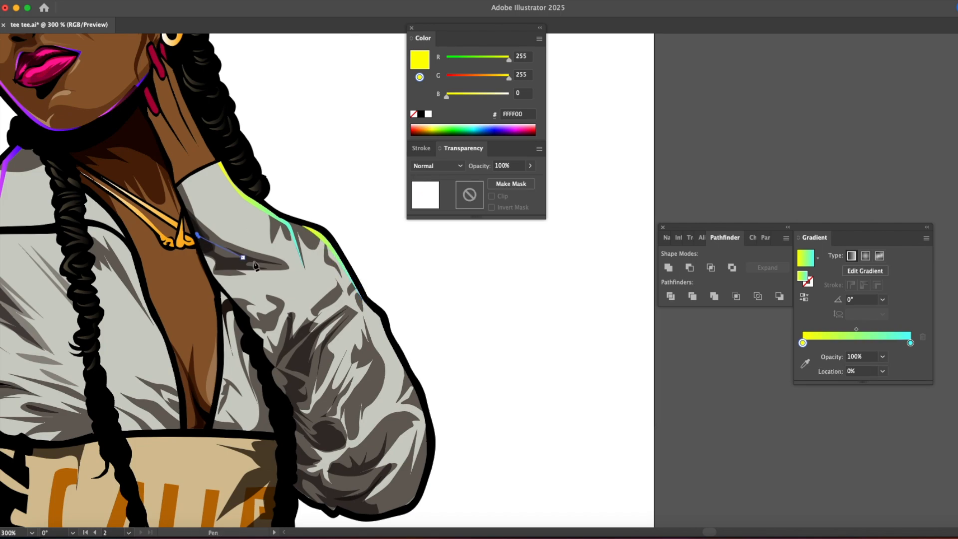
pyautogui.moveTo(190, 144); pyautogui.dragTo(246, 360)
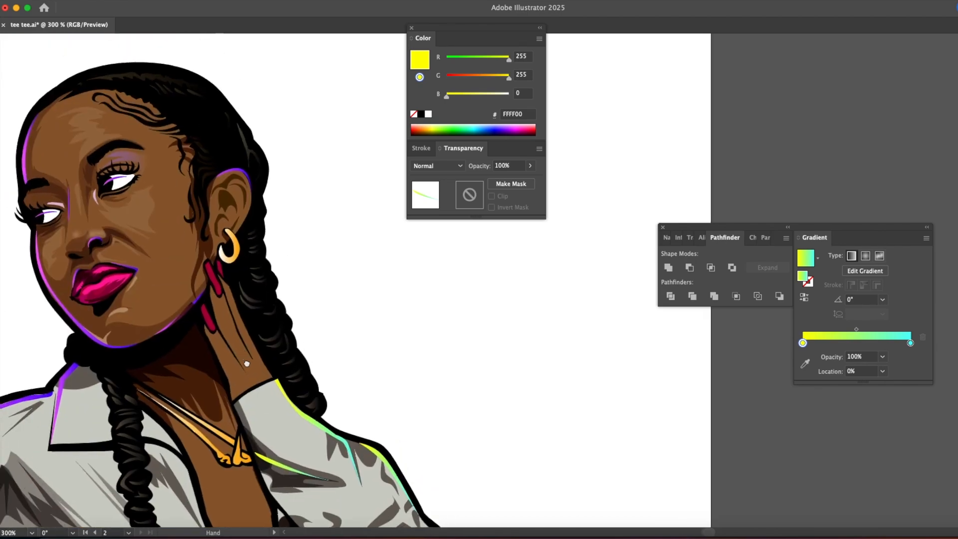
pyautogui.moveTo(290, 316); pyautogui.dragTo(276, 268)
pyautogui.click(254, 276)
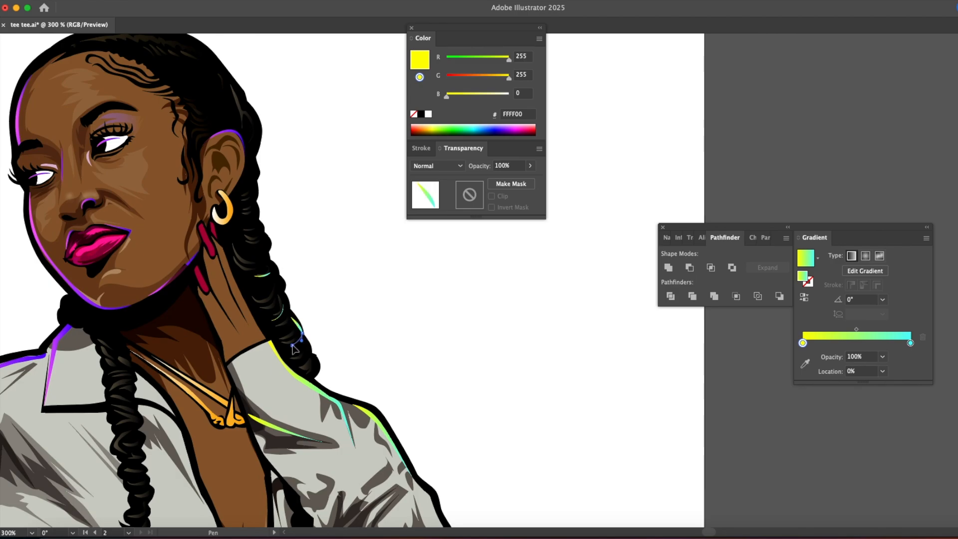
pyautogui.click(292, 318)
pyautogui.click(298, 367)
# Step: Draw a closed yellow-to-cyan highlight along the raised sleeve's outer edge above the elbow, tapering inward onto the forearm fold
pyautogui.keyDown('super'); pyautogui.click(371, 347); pyautogui.keyUp('super')
pyautogui.moveTo(379, 456); pyautogui.dragTo(269, 238)
pyautogui.click(310, 268)
pyautogui.moveTo(324, 288); pyautogui.dragTo(326, 297)
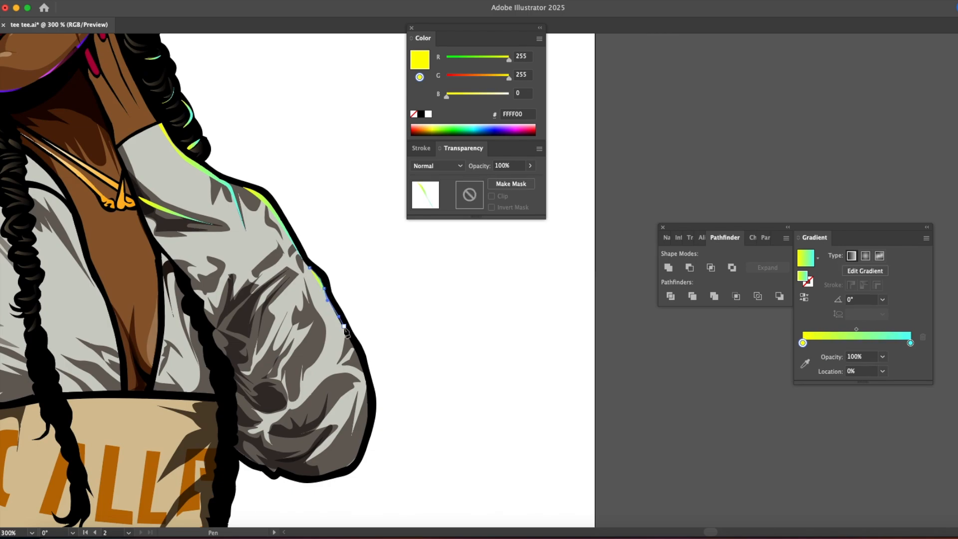
pyautogui.moveTo(333, 366); pyautogui.dragTo(323, 380)
pyautogui.click(306, 391)
pyautogui.moveTo(340, 342); pyautogui.dragTo(341, 318)
pyautogui.click(310, 268)
# Step: Draw yellow-to-cyan highlights on the raised sleeve's middle fold and around the lower outer edge of the elbow
pyautogui.click(259, 339)
pyautogui.click(297, 275)
pyautogui.moveTo(269, 299); pyautogui.dragTo(266, 316)
pyautogui.click(365, 396)
pyautogui.click(362, 442)
pyautogui.click(353, 466)
pyautogui.click(329, 472)
pyautogui.click(307, 478)
pyautogui.press('Escape')
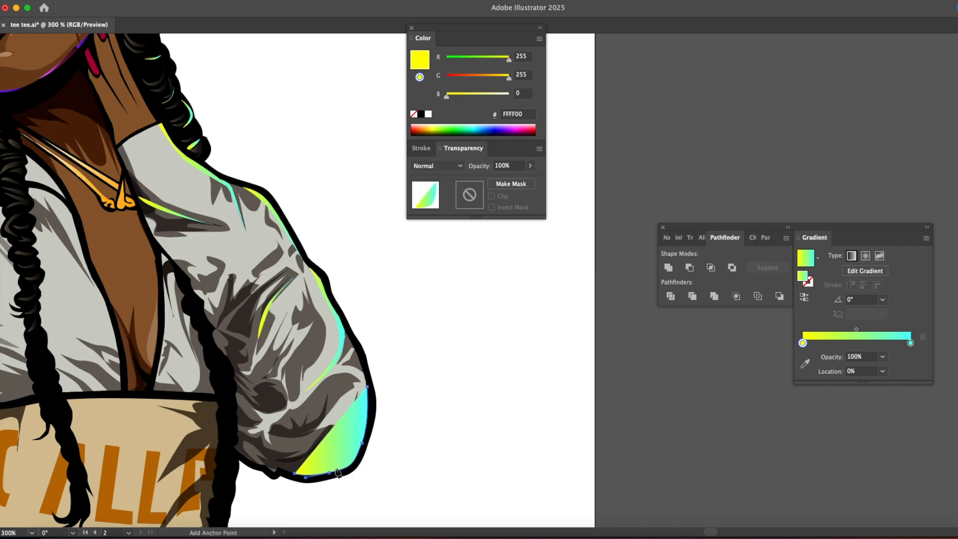
# Step: Draw a thin curved yellow-to-cyan highlight on the fold just inside the raised sleeve's elbow
pyautogui.click(270, 432)
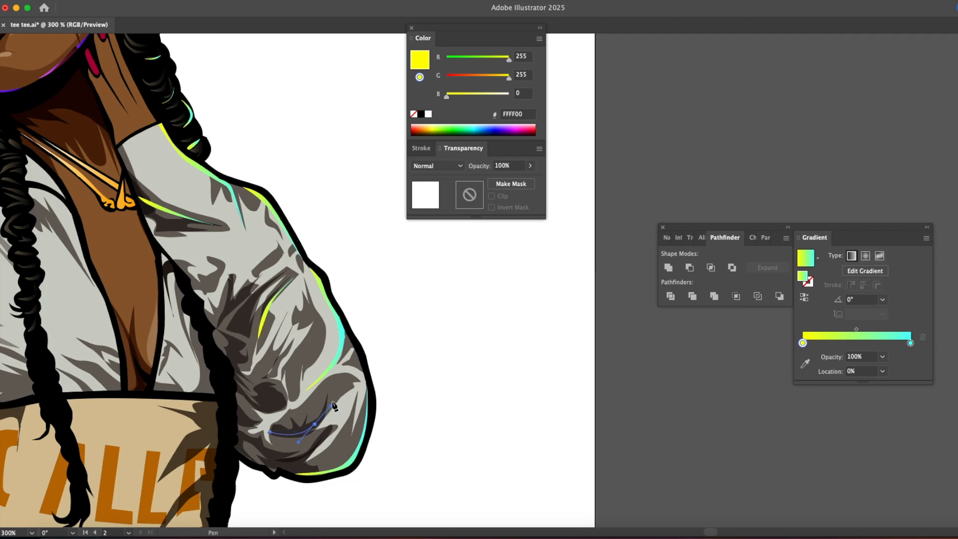
pyautogui.click(335, 405)
pyautogui.click(353, 386)
pyautogui.click(306, 436)
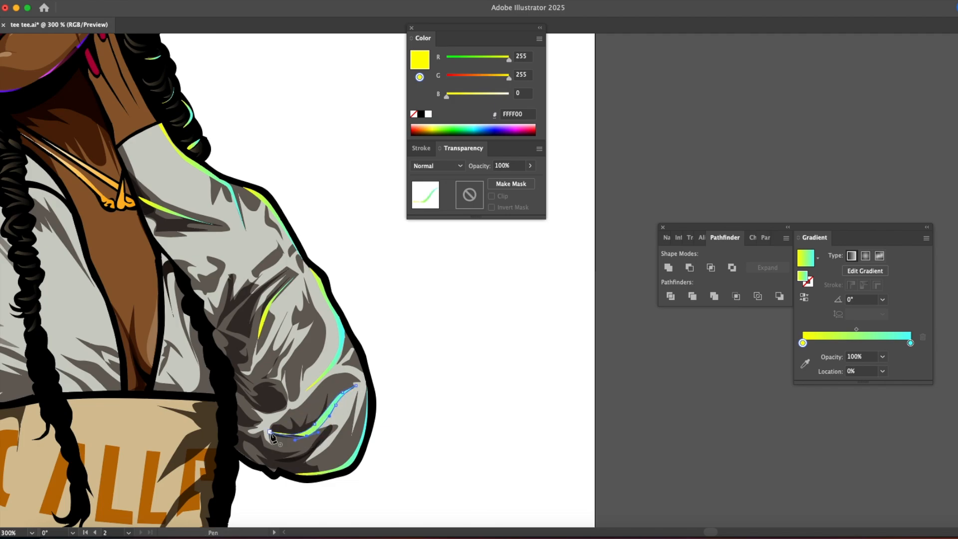
# Step: Draw a thin yellow-to-cyan highlight on the shirt just below the necklace, beside the raised arm
pyautogui.moveTo(236, 369); pyautogui.dragTo(363, 442)
pyautogui.click(269, 289)
pyautogui.click(323, 345)
pyautogui.click(289, 318)
pyautogui.click(269, 289)
# Step: Draw a narrow yellow-to-cyan highlight down the shirt opening's edge on the raised-arm side, ending at the corset
pyautogui.scroll(-5, 267, 282)
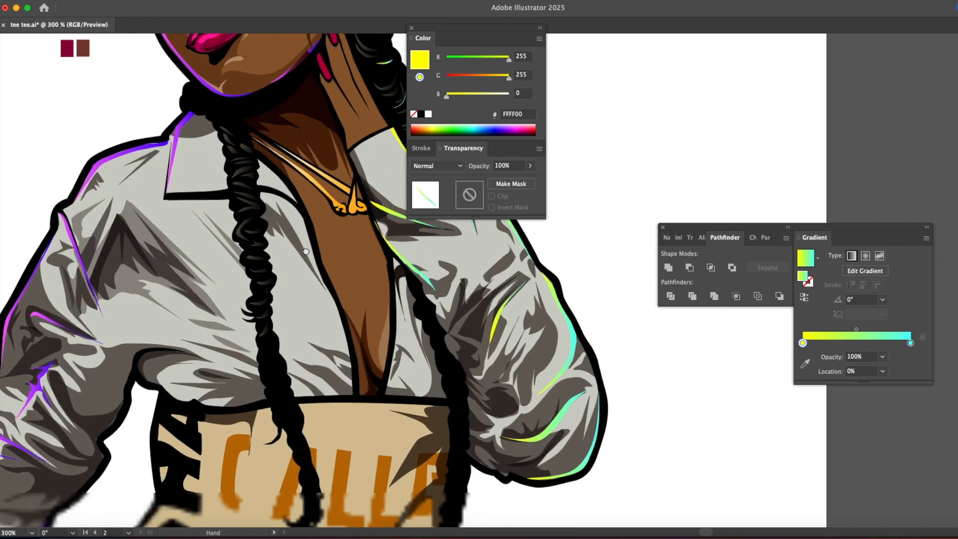
pyautogui.click(318, 225)
pyautogui.click(310, 334)
pyautogui.click(338, 334)
pyautogui.click(321, 316)
pyautogui.click(318, 226)
# Step: Draw a thin highlight down the opposite edge of the shirt opening and recolour it with the magenta-to-blue gradient
pyautogui.click(193, 133)
pyautogui.click(236, 206)
pyautogui.click(246, 225)
pyautogui.click(256, 243)
pyautogui.click(271, 282)
pyautogui.click(233, 176)
pyautogui.click(225, 139)
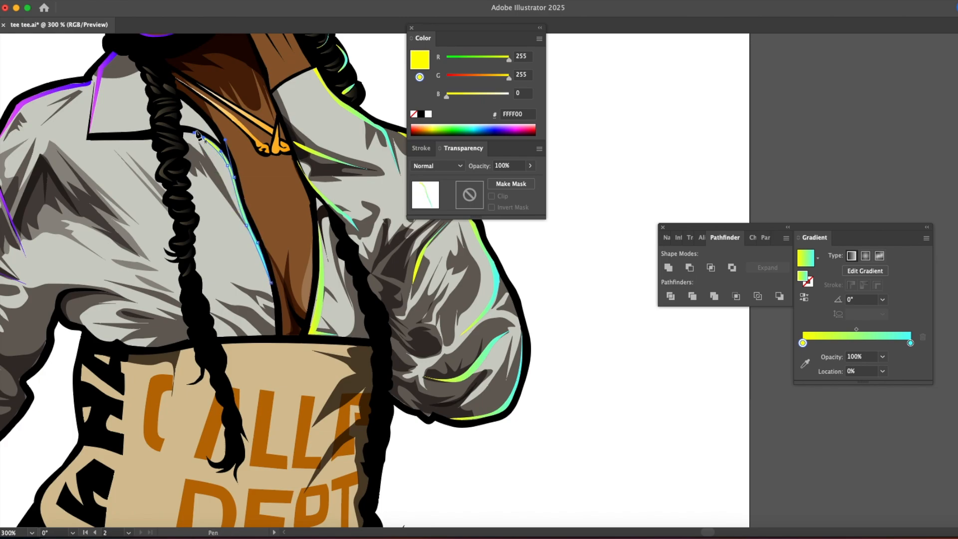
pyautogui.click(29, 99)
pyautogui.press('v')
pyautogui.click(603, 267)
# Step: Draw a closed shadow shape from the jaw across the neck to the chest and set its blend mode to Multiply
pyautogui.press('super+minus')
pyautogui.press('super+minus')
pyautogui.press('super+minus')
pyautogui.press('super+minus')
pyautogui.moveTo(299, 234); pyautogui.dragTo(250, 222)
pyautogui.hscroll(4, 250, 222)
pyautogui.scroll(-2, 250, 222)
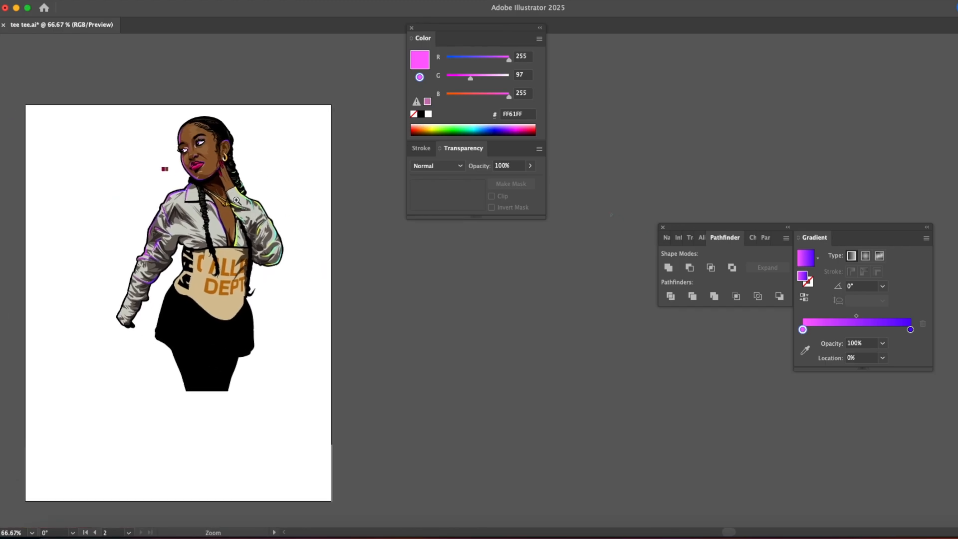
pyautogui.click(236, 200)
pyautogui.moveTo(417, 285); pyautogui.dragTo(233, 250)
pyautogui.click(361, 269)
pyautogui.click(361, 268)
pyautogui.moveTo(639, 215); pyautogui.dragTo(194, 232)
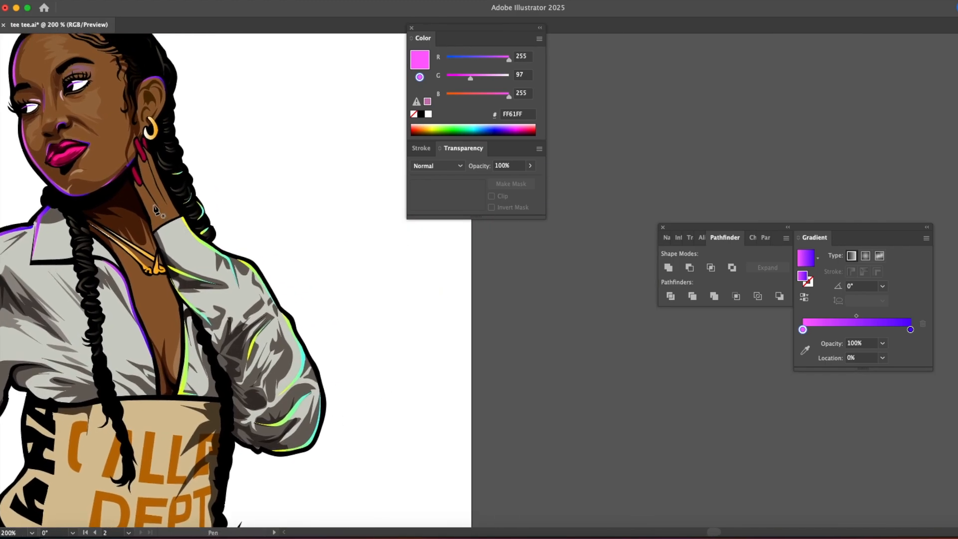
pyautogui.click(129, 173)
pyautogui.click(151, 225)
pyautogui.click(180, 303)
pyautogui.click(109, 186)
pyautogui.click(437, 165)
pyautogui.click(433, 203)
pyautogui.press('super+shift+a')
# Step: Save the document
pyautogui.scroll(-3, 285, 249)
pyautogui.keyDown('alt'); pyautogui.click(242, 285); pyautogui.keyUp('alt')
pyautogui.keyDown('alt'); pyautogui.click(242, 286); pyautogui.keyUp('alt')
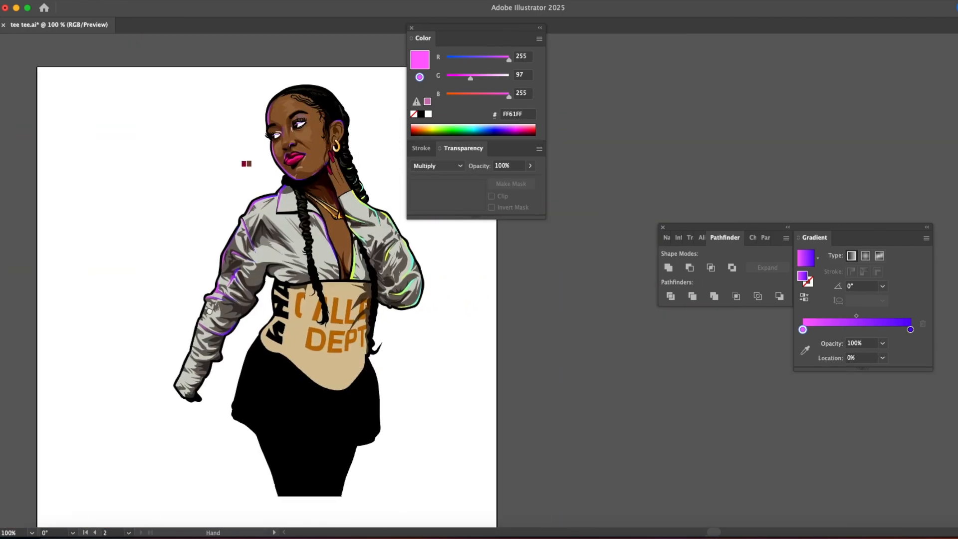
pyautogui.hscroll(3, 239, 285)
pyautogui.click(74, 1)
pyautogui.click(106, 100)
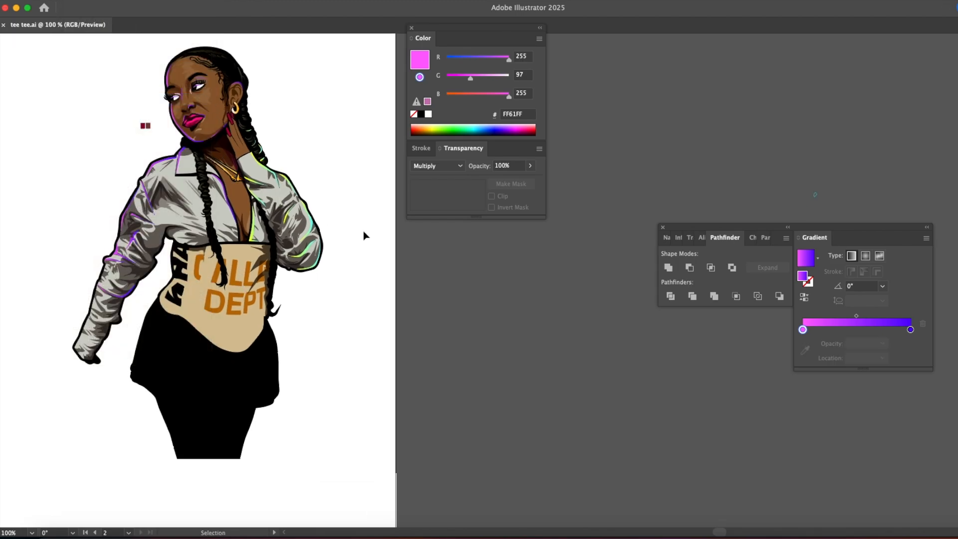
# Step: Hide the panels, unlock the artwork and delete the tracing linework over the reference photo while keeping the photo
pyautogui.hscroll(-10, 364, 236)
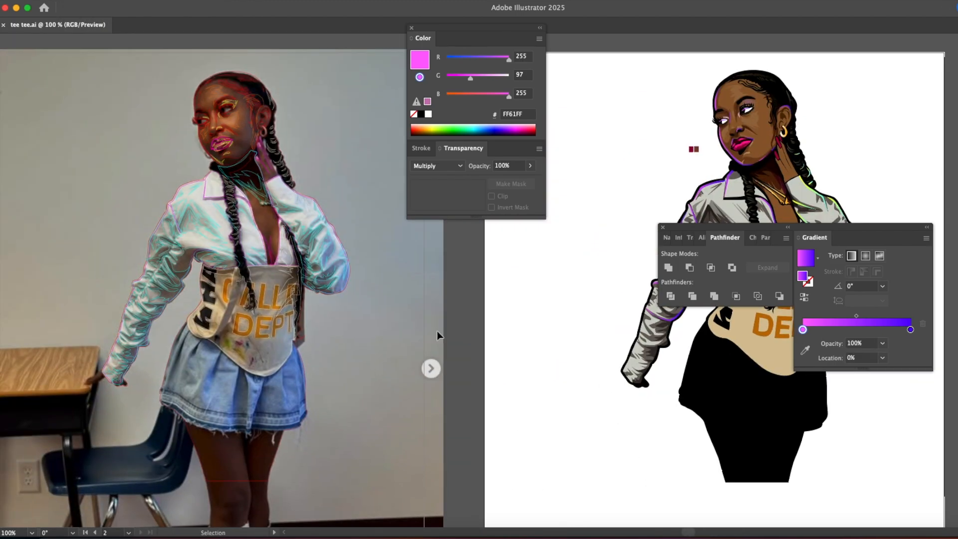
pyautogui.press('Tab')
pyautogui.hscroll(-2, 382, 345)
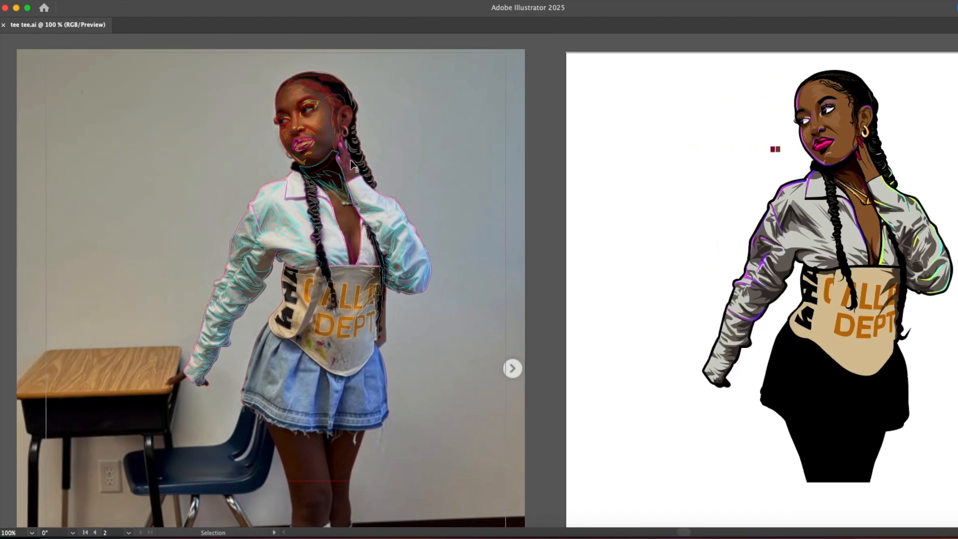
pyautogui.press('alt+super+2')
pyautogui.press('super+2')
pyautogui.click(500, 202)
pyautogui.moveTo(167, 59)
pyautogui.mouseDown()
pyautogui.moveTo(461, 453)
pyautogui.moveTo(459, 437)
pyautogui.mouseUp()
pyautogui.press('Delete')
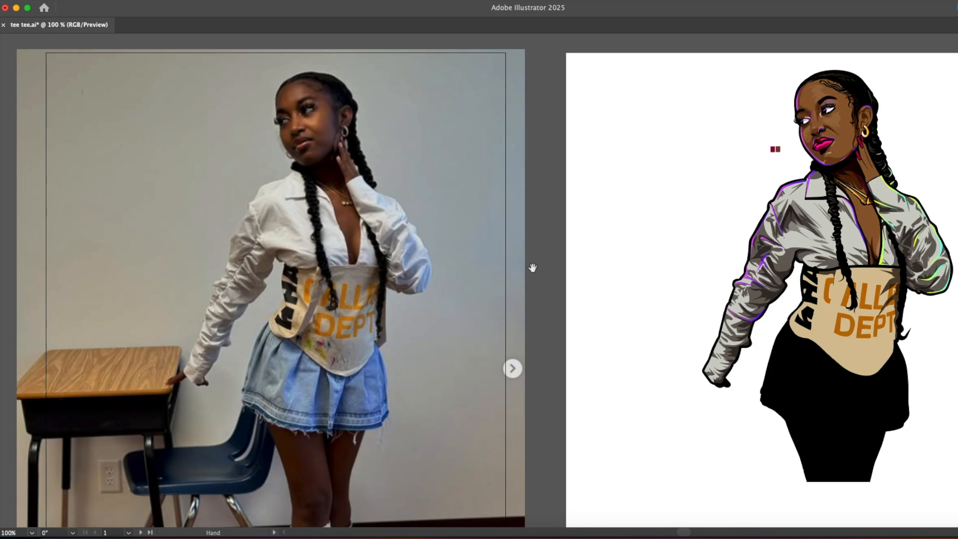
# Step: Draw a thin closed shape along the lower lip's bottom edge and fill it with a colour sampled from beneath the mouth
pyautogui.scroll(2, 691, 282)
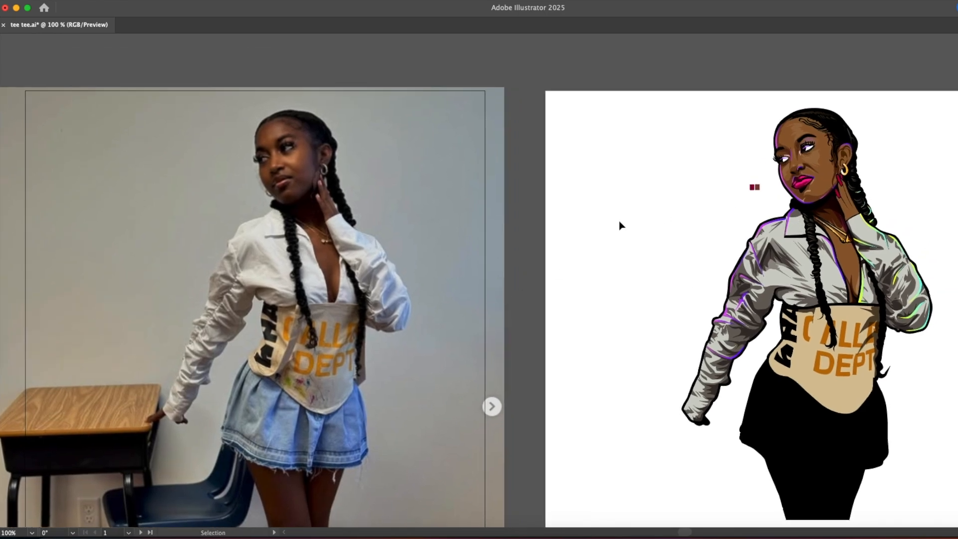
pyautogui.press('z')
pyautogui.click(803, 183)
pyautogui.click(542, 286)
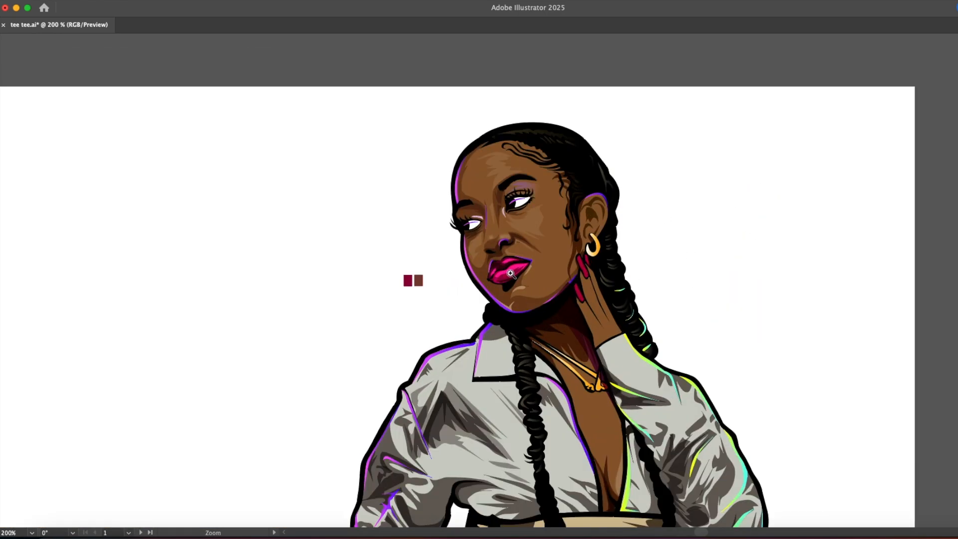
pyautogui.click(503, 273)
pyautogui.click(503, 273)
pyautogui.click(531, 276)
pyautogui.click(578, 304)
pyautogui.click(621, 244)
pyautogui.click(582, 285)
pyautogui.moveTo(565, 299); pyautogui.dragTo(595, 285)
pyautogui.click(498, 323)
pyautogui.click(625, 242)
pyautogui.click(631, 230)
pyautogui.click(621, 244)
pyautogui.press('i')
pyautogui.click(542, 334)
pyautogui.press('v')
pyautogui.click(395, 373)
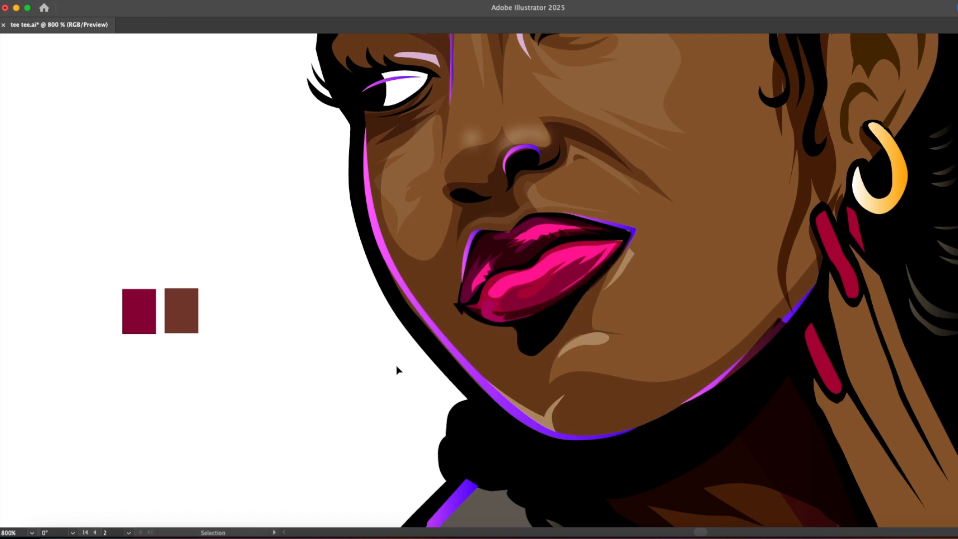
# Step: Draw a small closed shape over the parting between the lips near the mouth corner farthest from the ear
pyautogui.press('z')
pyautogui.keyDown('alt'); pyautogui.click(442, 368); pyautogui.keyUp('alt')
pyautogui.keyDown('alt'); pyautogui.click(442, 367); pyautogui.keyUp('alt')
pyautogui.keyDown('alt'); pyautogui.click(443, 367); pyautogui.keyUp('alt')
pyautogui.keyDown('alt'); pyautogui.click(442, 368); pyautogui.keyUp('alt')
pyautogui.keyDown('alt'); pyautogui.click(442, 368); pyautogui.keyUp('alt')
pyautogui.keyDown('alt'); pyautogui.click(442, 368); pyautogui.keyUp('alt')
pyautogui.moveTo(443, 368); pyautogui.dragTo(518, 478)
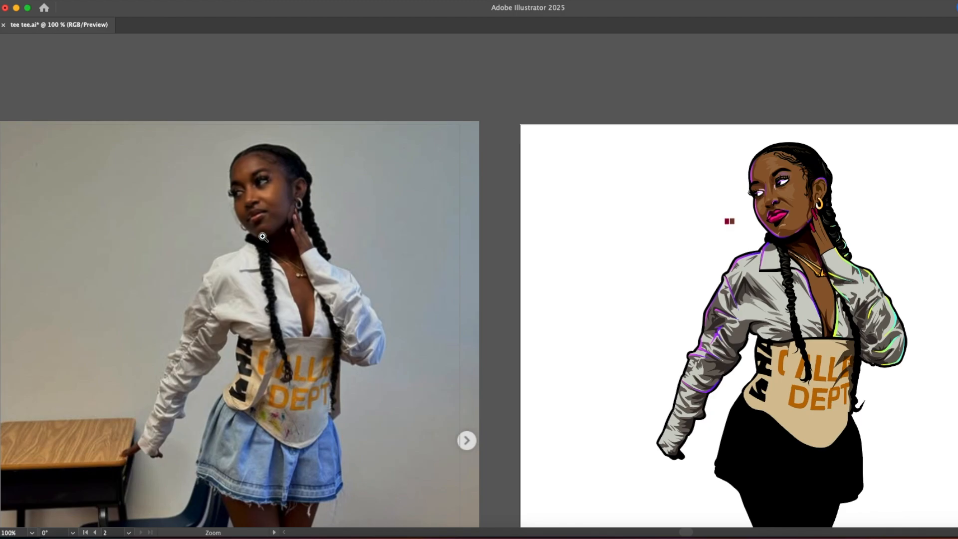
pyautogui.click(774, 224)
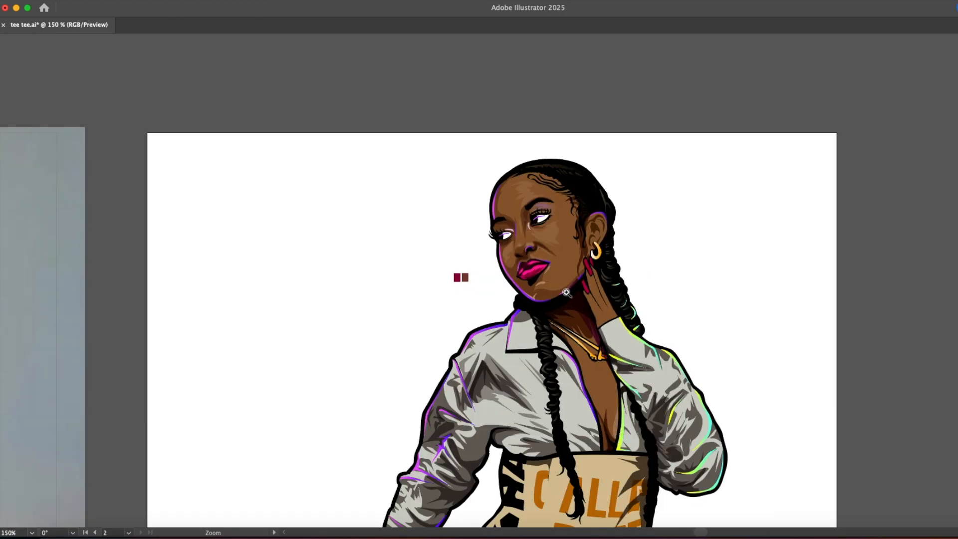
pyautogui.click(543, 280)
pyautogui.click(527, 280)
pyautogui.click(528, 281)
pyautogui.click(503, 280)
pyautogui.click(503, 281)
pyautogui.click(556, 259)
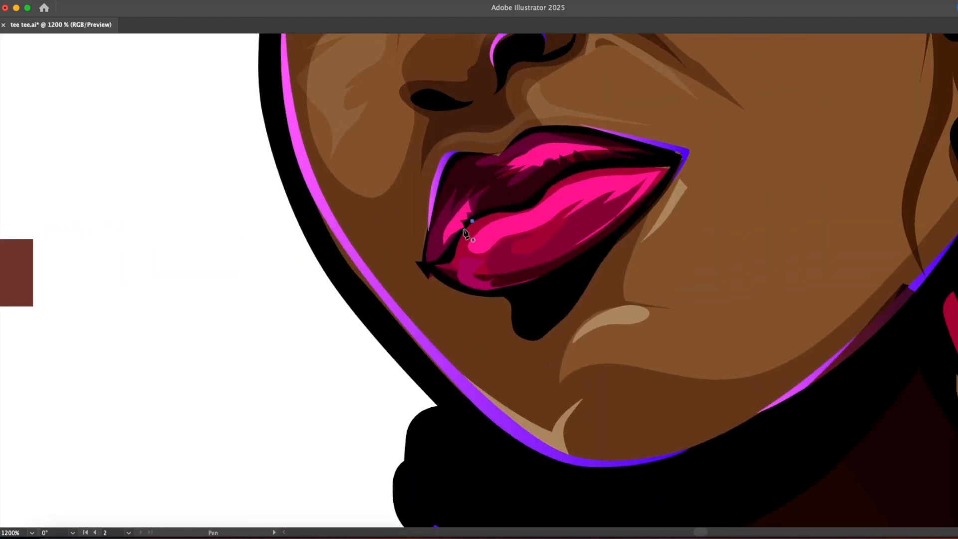
pyautogui.moveTo(450, 273); pyautogui.dragTo(448, 277)
pyautogui.click(424, 269)
pyautogui.click(472, 221)
pyautogui.press('v')
pyautogui.click(319, 305)
# Step: Trace a closed shadow band along the corset's top edge, above the vertical black lettering, over the reference photo
pyautogui.press('z')
pyautogui.keyDown('alt'); pyautogui.click(398, 304); pyautogui.keyUp('alt')
pyautogui.keyDown('alt'); pyautogui.click(398, 304); pyautogui.keyUp('alt')
pyautogui.keyDown('alt'); pyautogui.click(397, 304); pyautogui.keyUp('alt')
pyautogui.keyDown('alt'); pyautogui.click(398, 304); pyautogui.keyUp('alt')
pyautogui.keyDown('alt'); pyautogui.click(398, 303); pyautogui.keyUp('alt')
pyautogui.moveTo(547, 295); pyautogui.dragTo(366, 323)
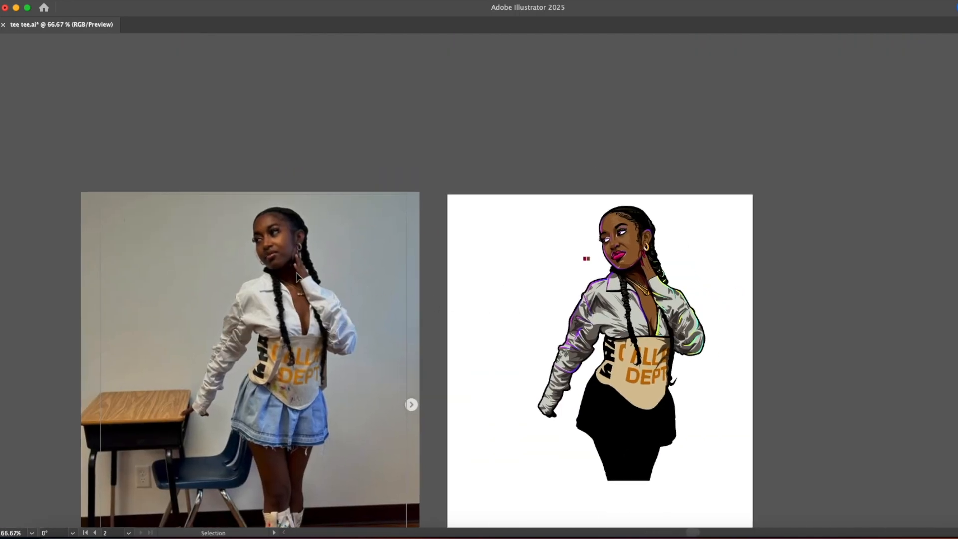
pyautogui.click(393, 361)
pyautogui.press('z')
pyautogui.click(279, 366)
pyautogui.click(539, 253)
pyautogui.click(429, 327)
pyautogui.click(429, 327)
pyautogui.moveTo(653, 119); pyautogui.dragTo(303, 248)
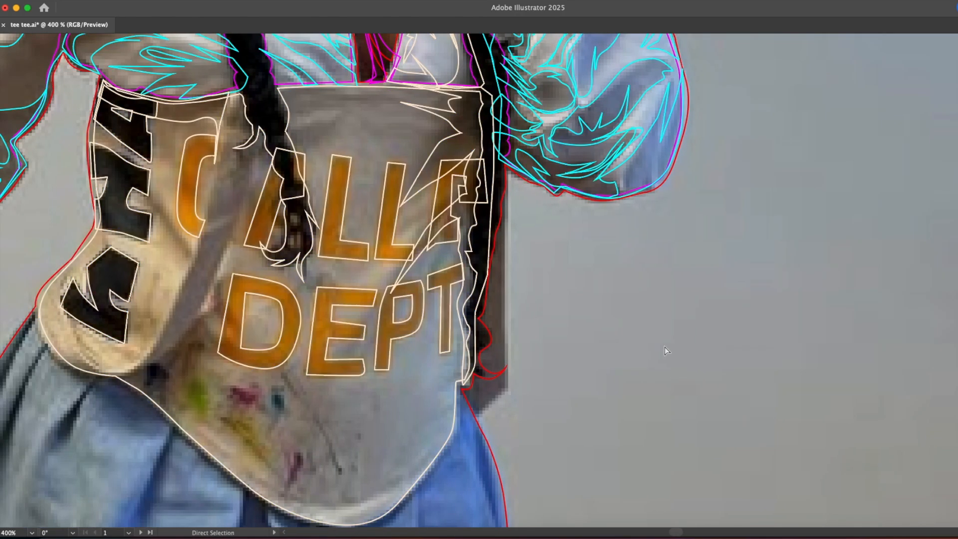
pyautogui.moveTo(281, 248); pyautogui.dragTo(421, 314)
pyautogui.press('p')
pyautogui.moveTo(283, 162); pyautogui.dragTo(303, 166)
pyautogui.moveTo(329, 165)
pyautogui.mouseDown()
pyautogui.moveTo(345, 164)
pyautogui.moveTo(319, 183)
pyautogui.mouseUp()
pyautogui.click(370, 158)
pyautogui.moveTo(290, 177); pyautogui.dragTo(274, 173)
pyautogui.click(238, 159)
pyautogui.click(240, 146)
# Step: Show the Color panel and set the corset band's stroke to green 5CE389
pyautogui.press('i')
pyautogui.click(136, 126)
pyautogui.click(256, 1)
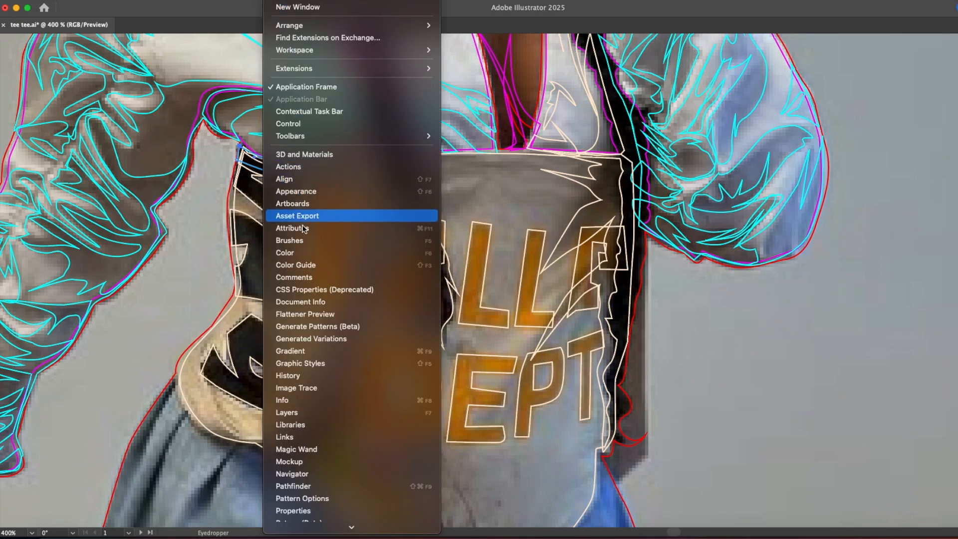
pyautogui.click(300, 252)
pyautogui.click(474, 94)
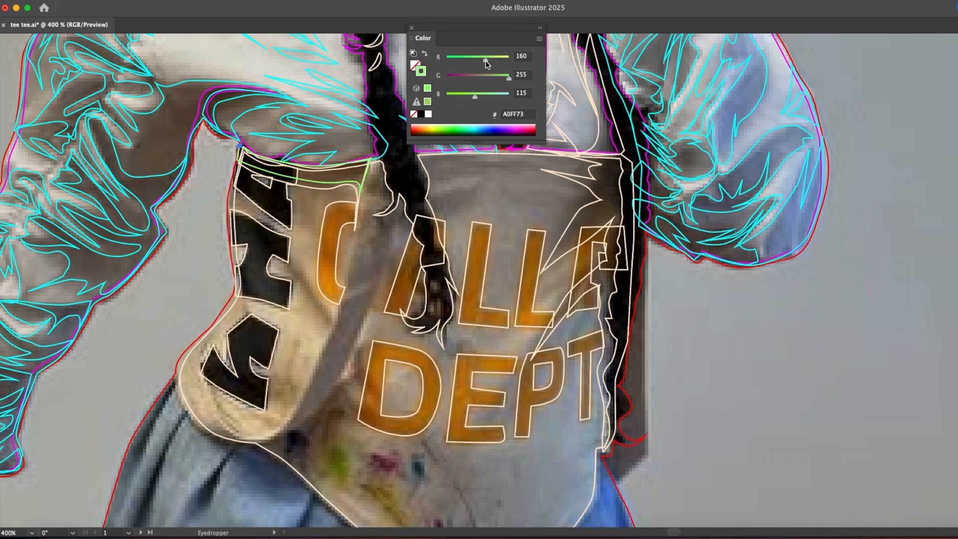
pyautogui.click(463, 59)
pyautogui.click(480, 95)
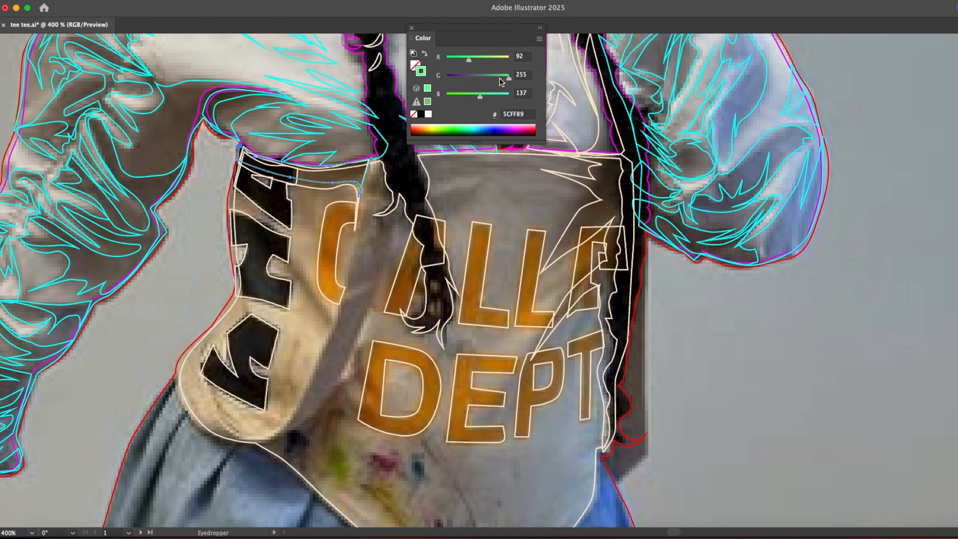
# Step: Trace a narrow triangular fold from the corset's side edge across the black lettering to below the orange C
pyautogui.press('p')
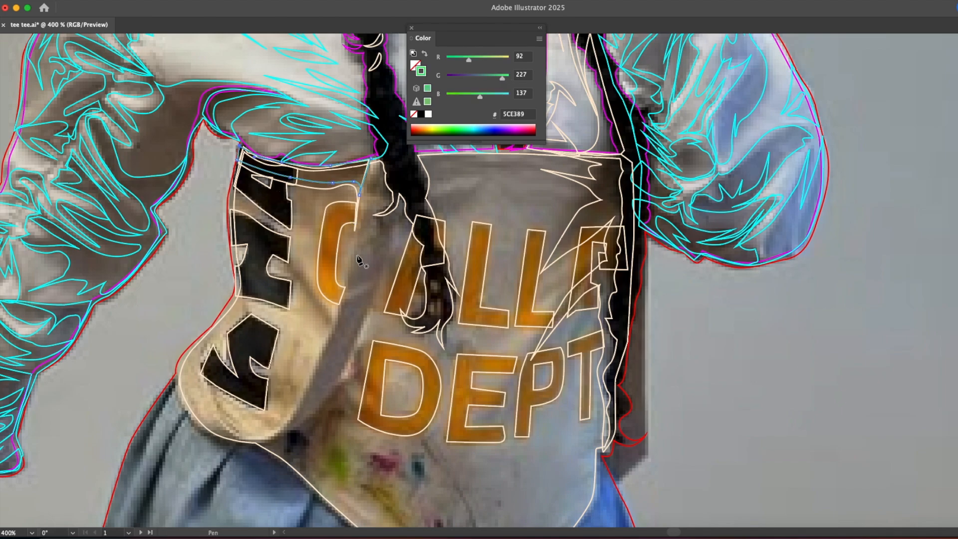
pyautogui.click(234, 186)
pyautogui.moveTo(306, 292); pyautogui.dragTo(335, 328)
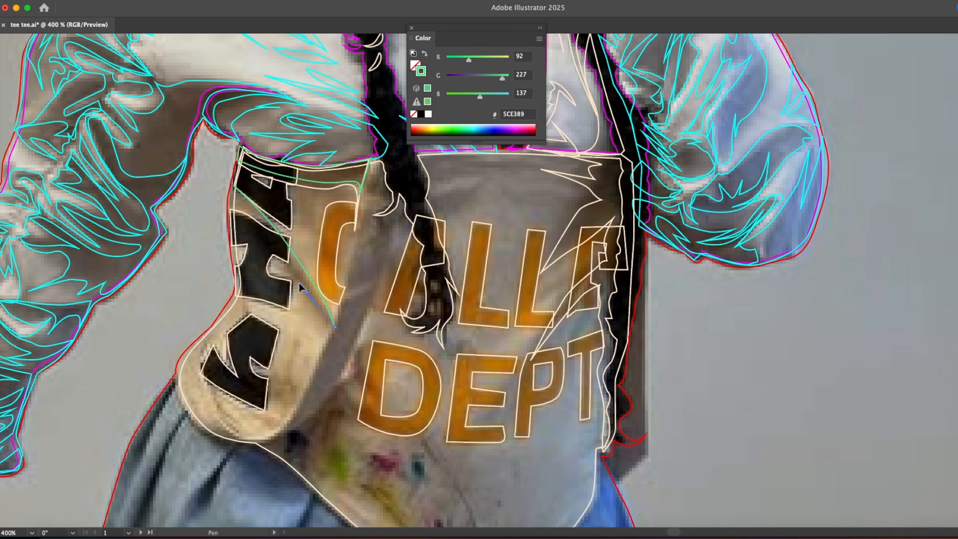
pyautogui.click(232, 210)
# Step: Trace the closed outline of the diagonal shaded strip running from the corset's top edge down to its lower hem
pyautogui.click(370, 164)
pyautogui.moveTo(355, 231); pyautogui.dragTo(352, 240)
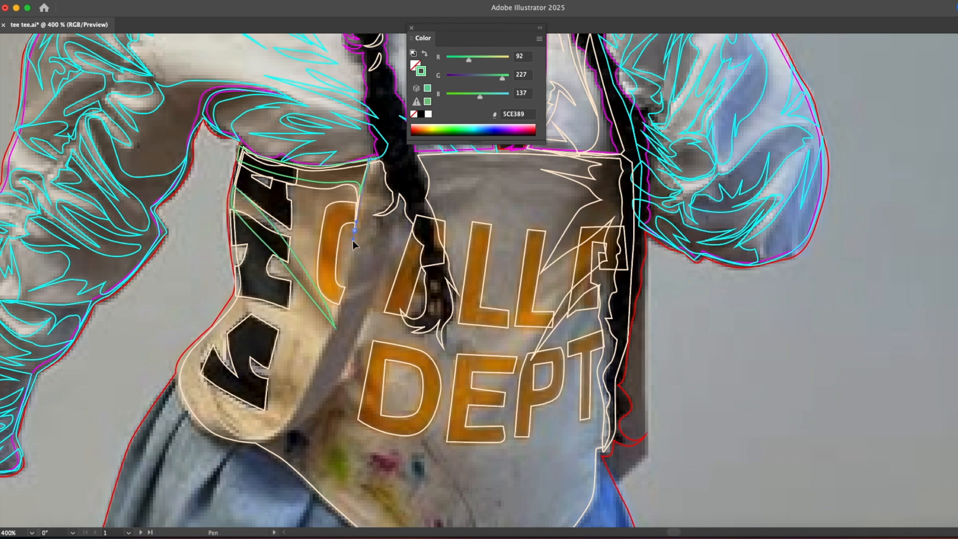
pyautogui.moveTo(346, 290); pyautogui.dragTo(340, 307)
pyautogui.moveTo(274, 452); pyautogui.dragTo(287, 465)
pyautogui.moveTo(330, 502); pyautogui.dragTo(281, 418)
pyautogui.click(283, 420)
pyautogui.moveTo(262, 376); pyautogui.dragTo(259, 356)
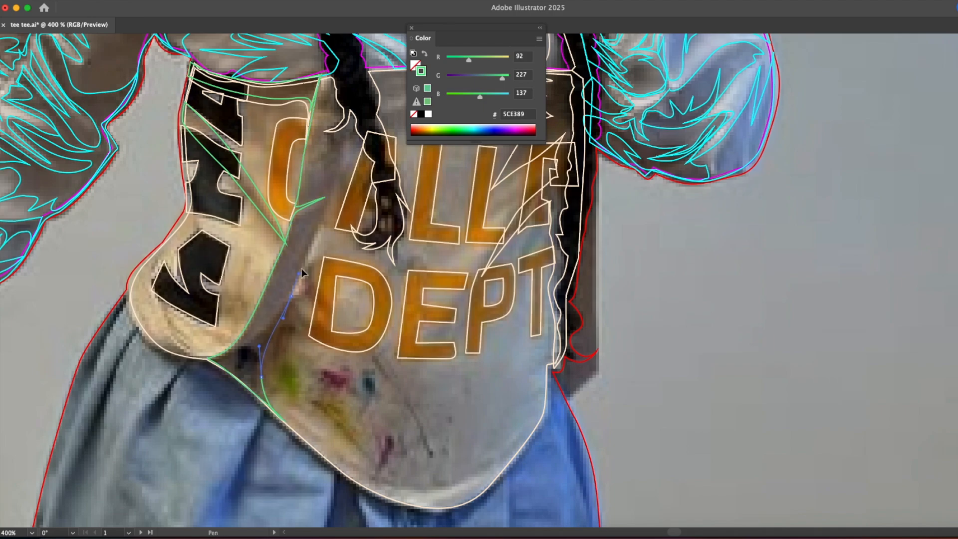
pyautogui.click(351, 67)
pyautogui.click(321, 77)
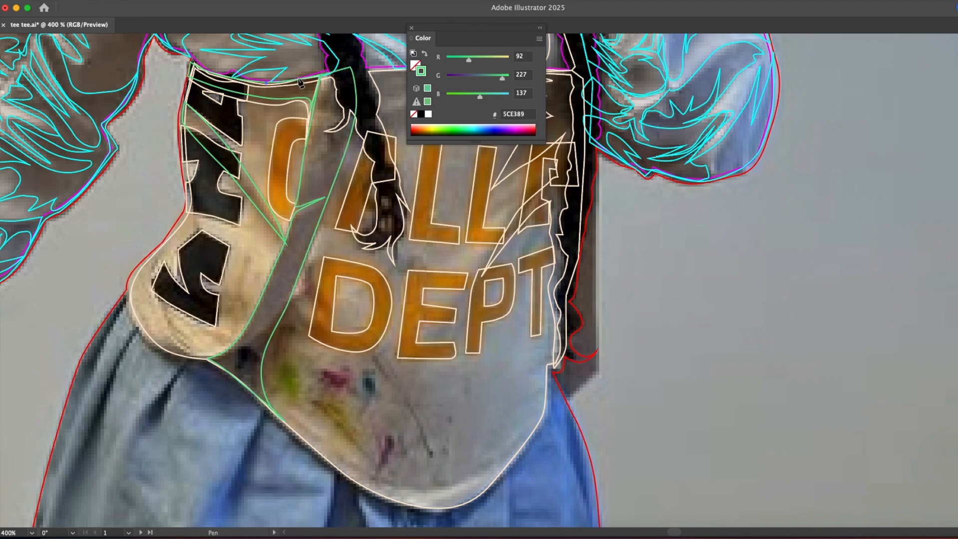
# Step: Finish the fold shape at the corset's top edge and trace a curved fold from beside the D down to the lower hem
pyautogui.moveTo(320, 78); pyautogui.dragTo(303, 93)
pyautogui.click(265, 84)
pyautogui.moveTo(296, 288); pyautogui.dragTo(288, 331)
pyautogui.moveTo(280, 375); pyautogui.dragTo(283, 402)
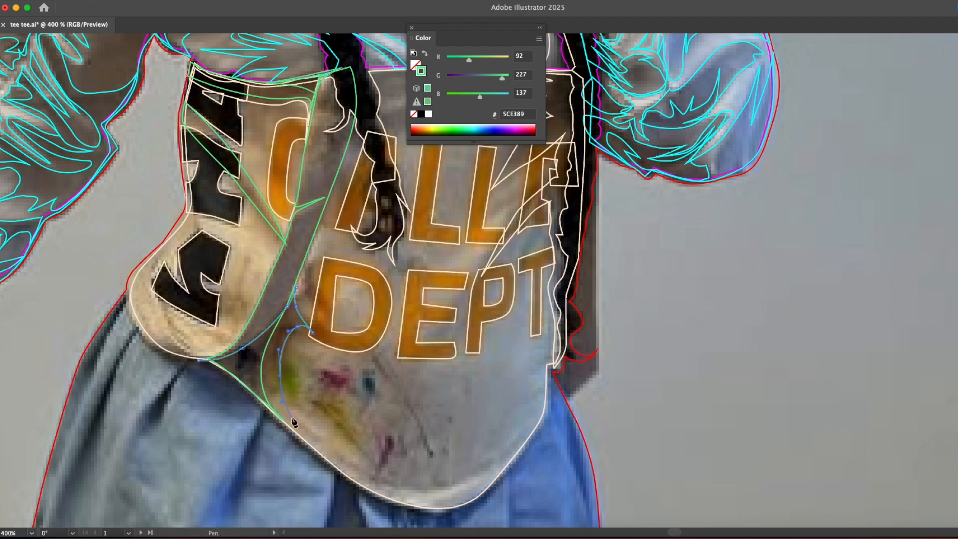
pyautogui.click(273, 409)
# Step: Trace crescent shadows along the corset's rounded lower edge beneath the vertical black lettering
pyautogui.moveTo(234, 374); pyautogui.dragTo(209, 363)
pyautogui.click(198, 361)
pyautogui.click(150, 277)
pyautogui.moveTo(169, 333)
pyautogui.mouseDown()
pyautogui.moveTo(183, 350)
pyautogui.moveTo(152, 343)
pyautogui.moveTo(204, 359)
pyautogui.moveTo(170, 320)
pyautogui.mouseUp()
pyautogui.click(210, 357)
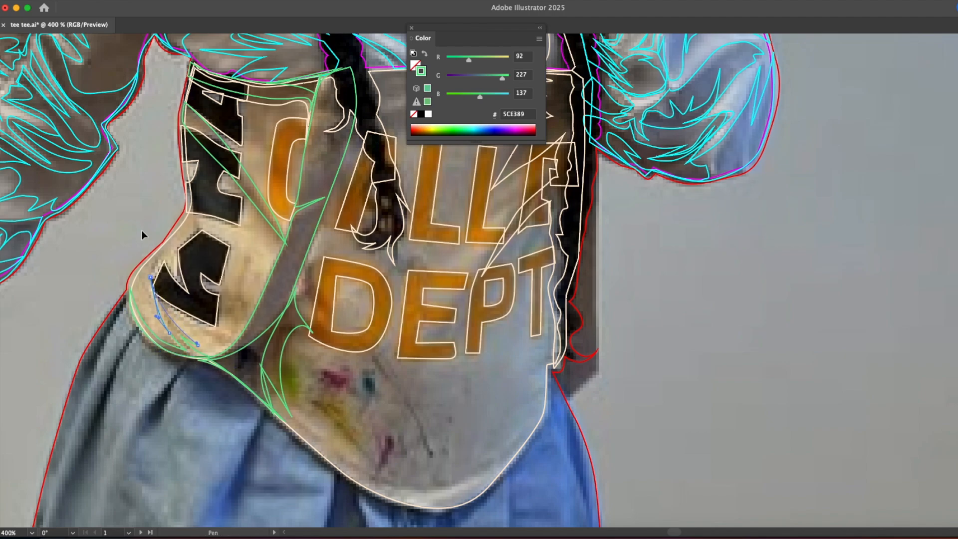
# Step: Trace a thin diagonal crease below the E of DEPT and outline the teal paint stain beside it
pyautogui.scroll(-5, 143, 233)
pyautogui.hscroll(5, 144, 233)
pyautogui.click(291, 342)
pyautogui.moveTo(229, 227)
pyautogui.mouseDown()
pyautogui.moveTo(183, 182)
pyautogui.moveTo(230, 244)
pyautogui.mouseUp()
pyautogui.click(215, 238)
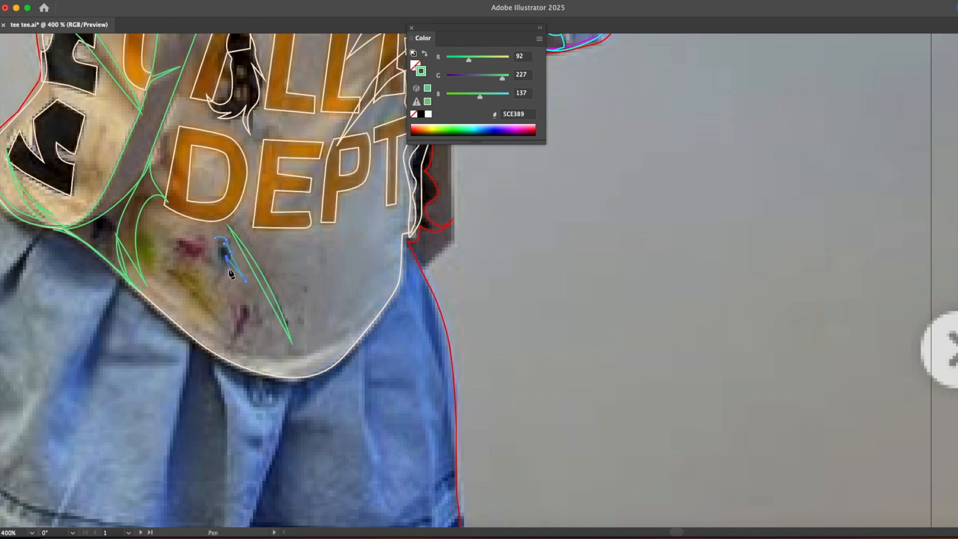
pyautogui.click(221, 248)
pyautogui.moveTo(215, 238); pyautogui.dragTo(209, 237)
# Step: Trace the jagged closed outline of the magenta paint stain below the D
pyautogui.click(177, 249)
pyautogui.click(190, 256)
pyautogui.click(196, 263)
pyautogui.click(195, 255)
pyautogui.click(202, 258)
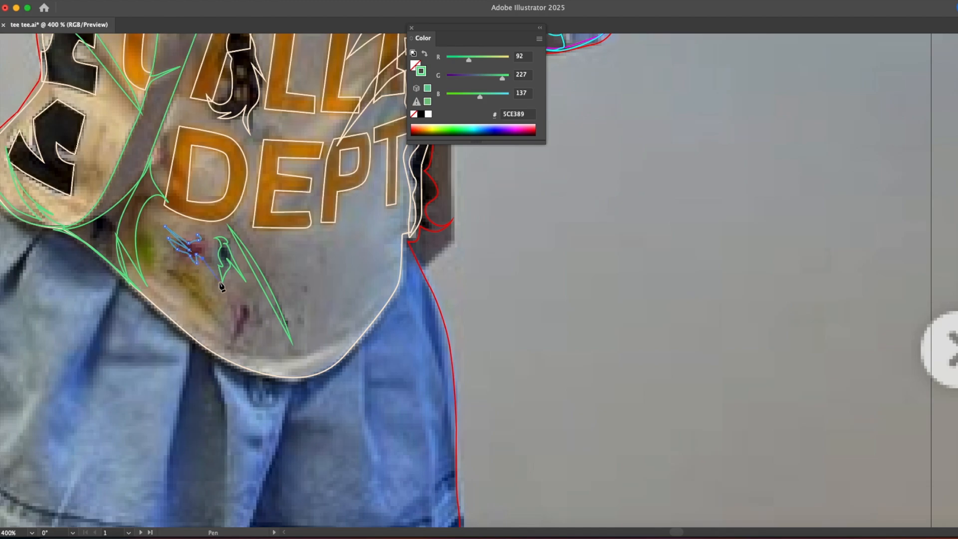
pyautogui.click(206, 237)
pyautogui.click(198, 234)
# Step: Outline the dark magenta stain near the corset's hem and the long yellow paint streak beside it
pyautogui.click(229, 281)
pyautogui.click(257, 351)
pyautogui.click(238, 334)
pyautogui.moveTo(235, 343); pyautogui.dragTo(244, 351)
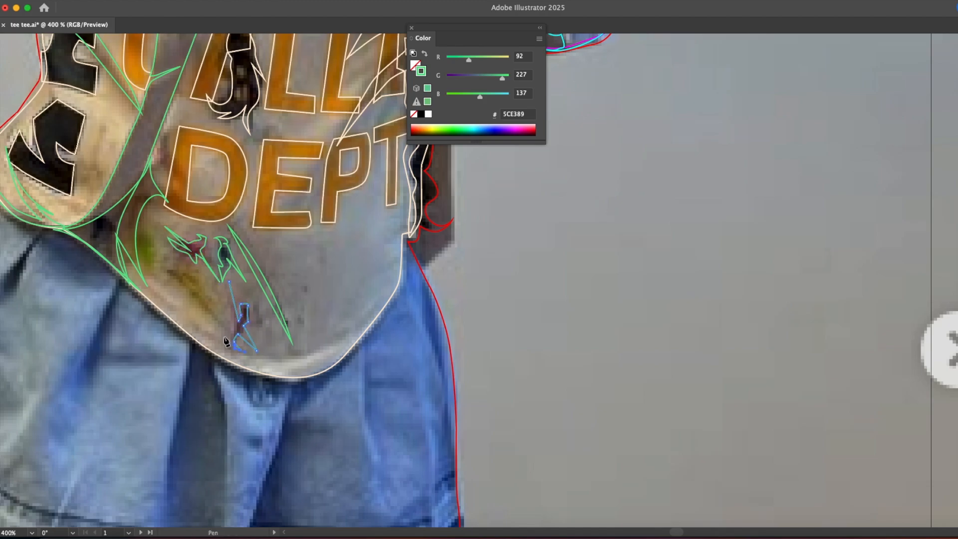
pyautogui.moveTo(182, 271); pyautogui.dragTo(190, 268)
# Step: Outline the green paint stain and the small dark patch where the diagonal strip meets the lower hem
pyautogui.moveTo(128, 223); pyautogui.dragTo(136, 244)
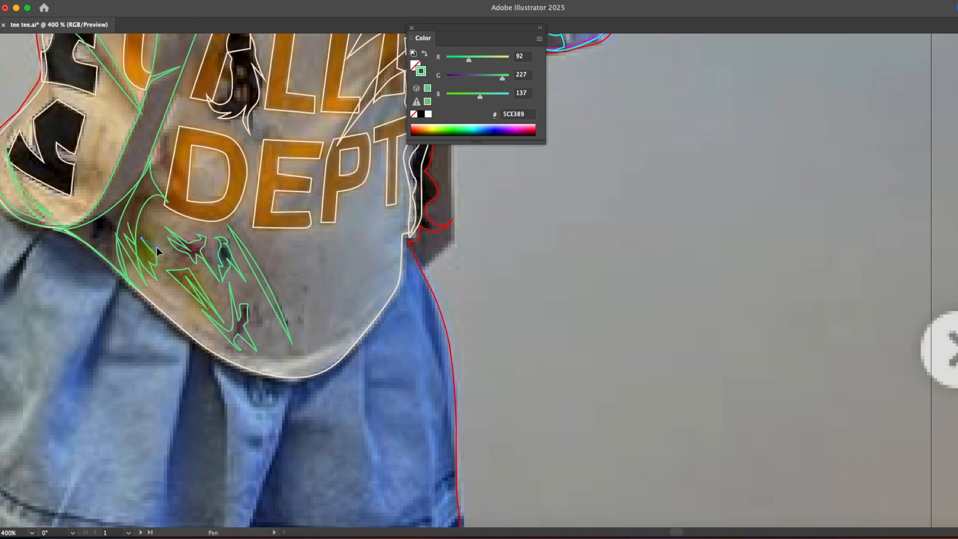
pyautogui.click(129, 224)
pyautogui.keyDown('super'); pyautogui.click(102, 215); pyautogui.keyUp('super')
pyautogui.click(96, 234)
# Step: Start a large shadow shape along the corset's lower hem, curving up toward the side edge beside the T
pyautogui.click(294, 370)
pyautogui.moveTo(324, 358)
pyautogui.mouseDown()
pyautogui.moveTo(310, 365)
pyautogui.moveTo(337, 367)
pyautogui.mouseUp()
pyautogui.click(268, 375)
pyautogui.moveTo(365, 327); pyautogui.dragTo(373, 317)
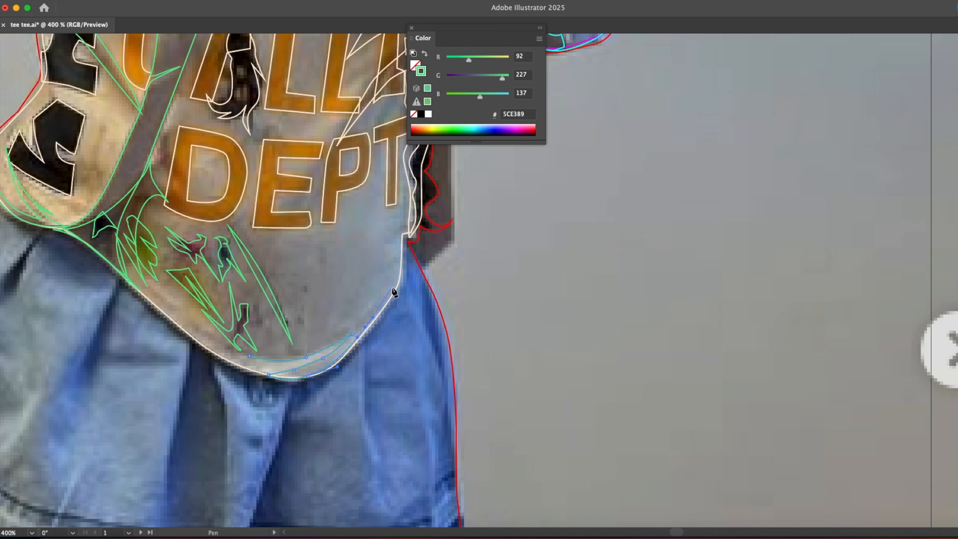
pyautogui.click(305, 345)
pyautogui.moveTo(304, 334); pyautogui.dragTo(373, 301)
pyautogui.moveTo(355, 262); pyautogui.dragTo(194, 323)
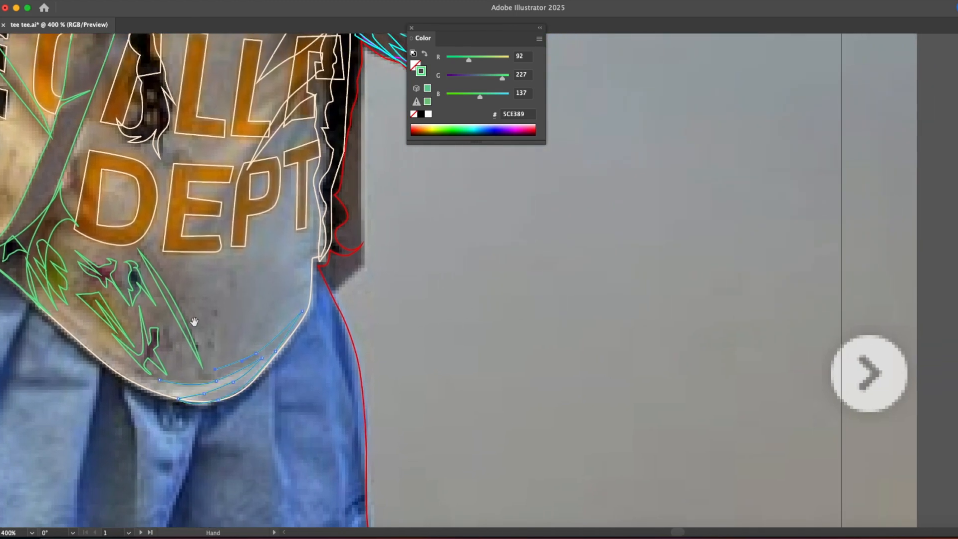
pyautogui.moveTo(307, 250); pyautogui.dragTo(272, 315)
pyautogui.moveTo(285, 288); pyautogui.dragTo(291, 258)
# Step: Extend the large shadow outline up the side edge and along the corset's top edge with zigzag folds
pyautogui.click(305, 154)
pyautogui.moveTo(300, 205); pyautogui.dragTo(286, 167)
pyautogui.click(284, 155)
pyautogui.click(283, 143)
pyautogui.click(239, 137)
pyautogui.click(182, 133)
pyautogui.click(120, 137)
pyautogui.click(211, 150)
pyautogui.click(228, 161)
pyautogui.click(233, 169)
pyautogui.click(157, 157)
pyautogui.moveTo(221, 178); pyautogui.dragTo(228, 189)
# Step: Continue the shadow outline with long pointed diagonal folds running through the orange lettering
pyautogui.click(125, 322)
pyautogui.moveTo(215, 246); pyautogui.dragTo(231, 235)
pyautogui.click(275, 211)
pyautogui.moveTo(204, 275); pyautogui.dragTo(196, 282)
pyautogui.click(64, 386)
pyautogui.click(227, 269)
# Step: Carry the shadow outline below DEPT, around the paint stains and back along the lower hem
pyautogui.moveTo(166, 352); pyautogui.dragTo(234, 218)
pyautogui.moveTo(180, 241)
pyautogui.mouseDown()
pyautogui.moveTo(155, 249)
pyautogui.moveTo(99, 235)
pyautogui.mouseUp()
pyautogui.moveTo(117, 270); pyautogui.dragTo(118, 276)
pyautogui.click(138, 301)
pyautogui.click(107, 288)
pyautogui.click(199, 361)
pyautogui.moveTo(134, 328); pyautogui.dragTo(111, 314)
pyautogui.click(90, 294)
pyautogui.moveTo(162, 354); pyautogui.dragTo(180, 364)
pyautogui.click(192, 366)
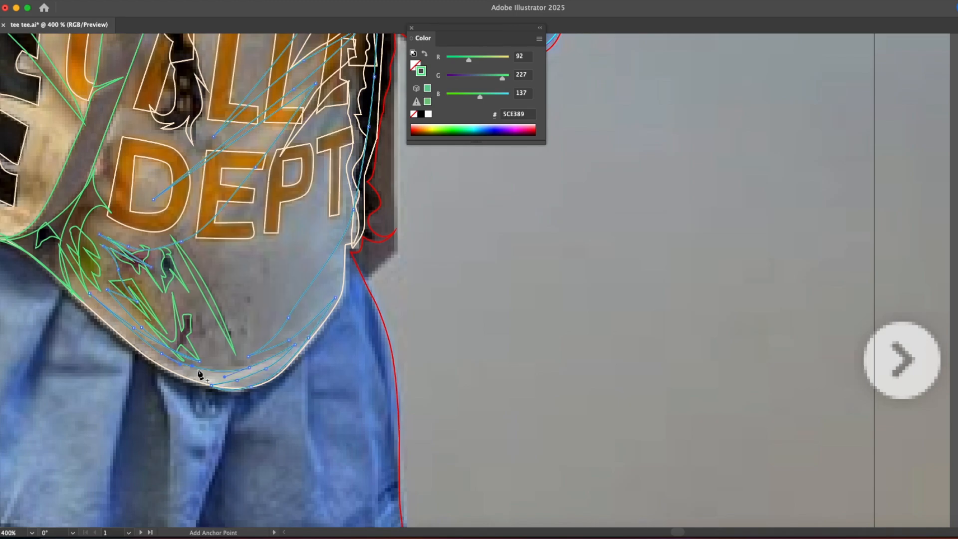
# Step: Trace zigzag folds from the corset's top edge beside the braid, down through the A to above the D
pyautogui.scroll(10, 199, 374)
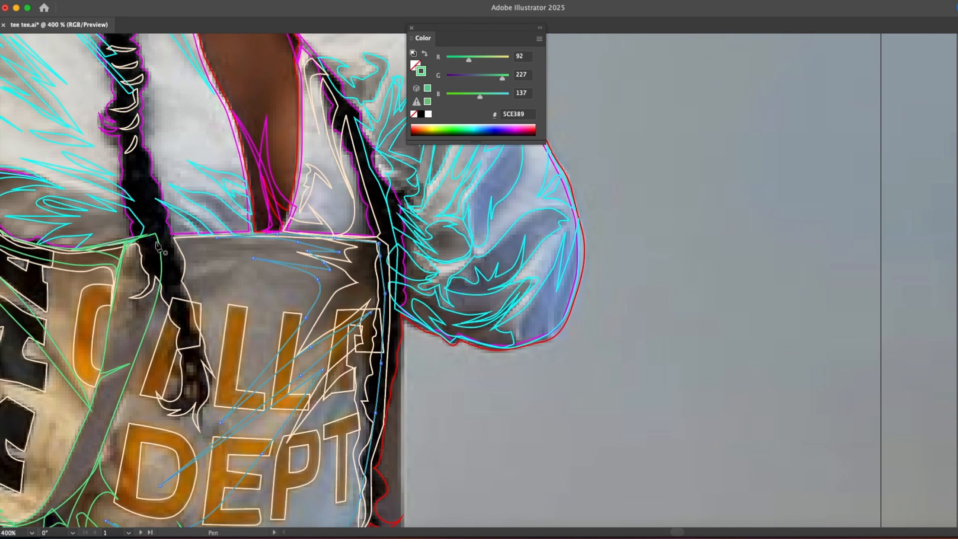
pyautogui.click(153, 238)
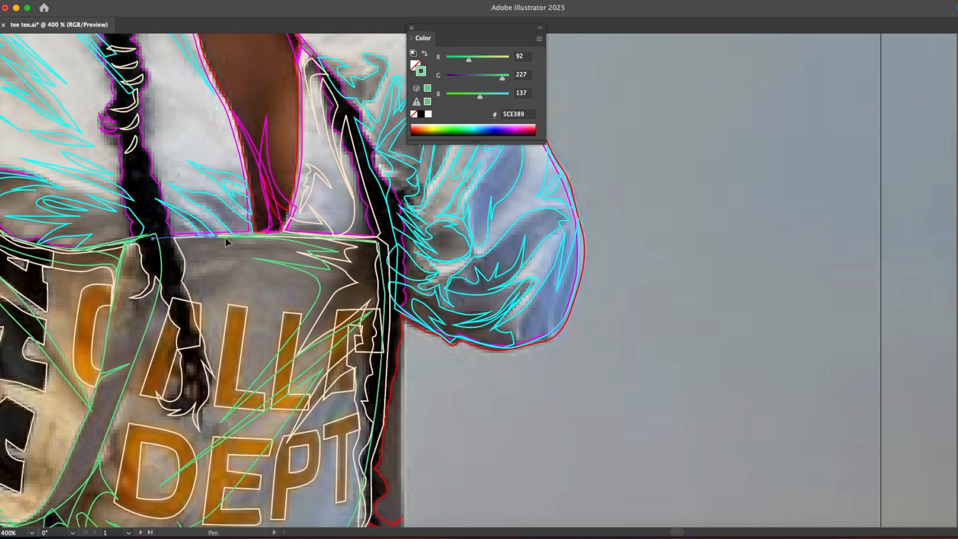
pyautogui.click(175, 273)
pyautogui.click(178, 280)
pyautogui.moveTo(211, 273); pyautogui.dragTo(221, 271)
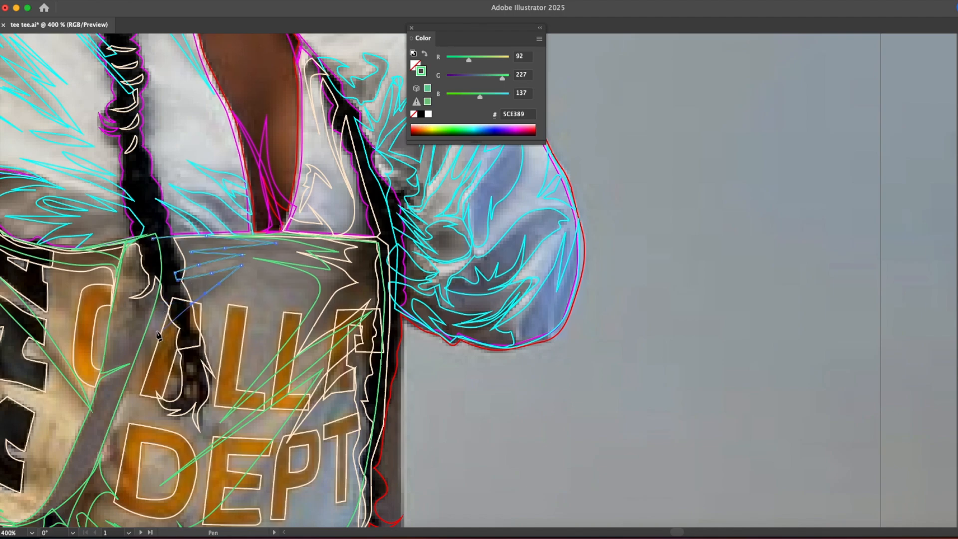
pyautogui.moveTo(181, 328); pyautogui.dragTo(180, 345)
pyautogui.moveTo(181, 378); pyautogui.dragTo(204, 265)
pyautogui.moveTo(154, 284); pyautogui.dragTo(150, 289)
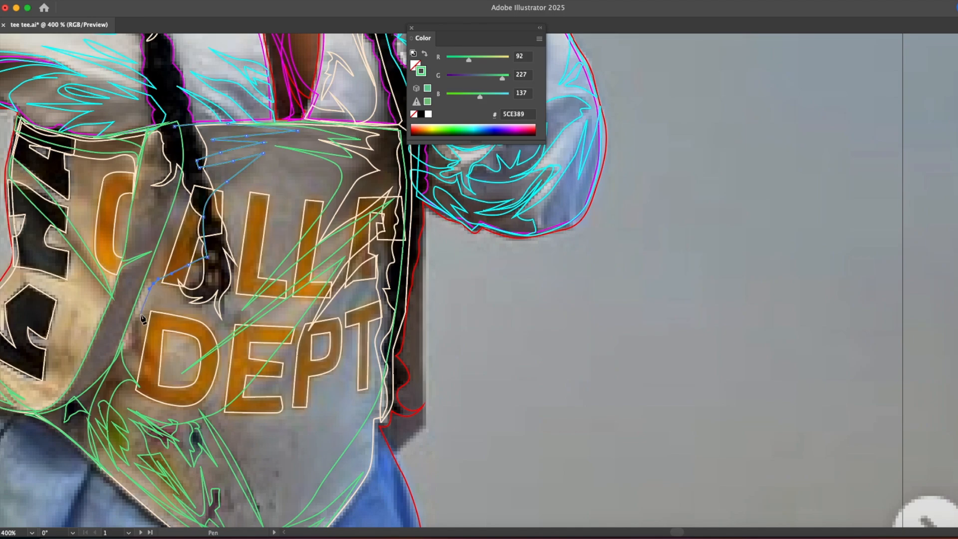
# Step: Continue the fold outline across the D and down beside the diagonal strip toward the lower hem
pyautogui.moveTo(152, 333); pyautogui.dragTo(153, 340)
pyautogui.click(164, 402)
pyautogui.moveTo(123, 382); pyautogui.dragTo(111, 380)
pyautogui.moveTo(111, 379); pyautogui.dragTo(156, 302)
pyautogui.moveTo(130, 338); pyautogui.dragTo(126, 345)
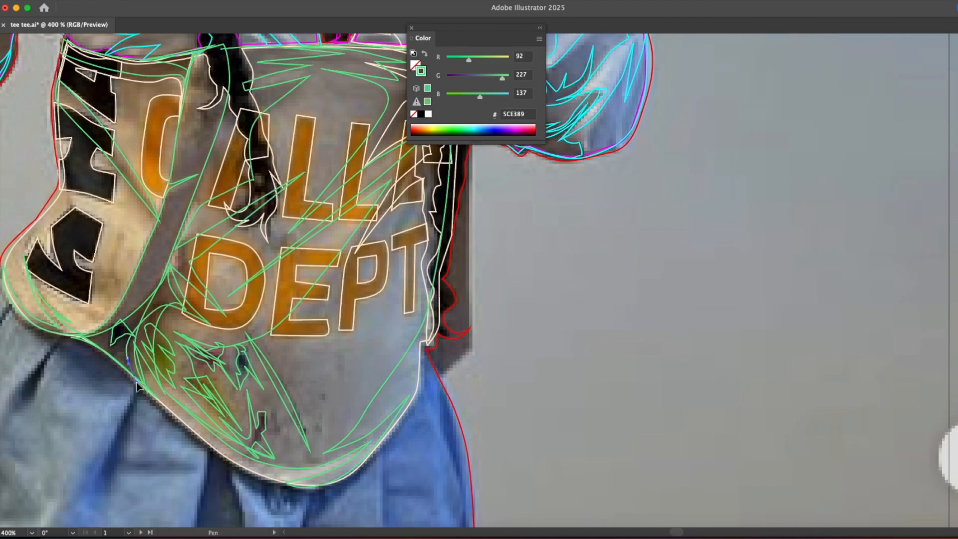
# Step: Close the fold outline by following the diagonal strip up from the hem to the top edge by the braid
pyautogui.click(81, 335)
pyautogui.moveTo(129, 286); pyautogui.dragTo(144, 248)
pyautogui.moveTo(176, 141); pyautogui.dragTo(182, 107)
pyautogui.moveTo(171, 70); pyautogui.dragTo(159, 65)
pyautogui.click(138, 60)
pyautogui.click(221, 49)
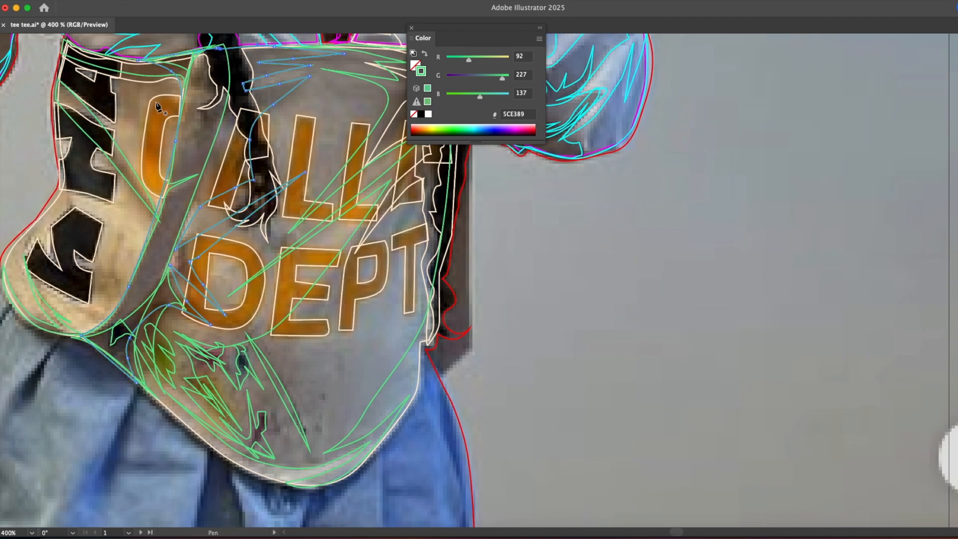
# Step: Trace a tapering shadow from the corset's top corner across the black lettering to the orange C
pyautogui.click(74, 45)
pyautogui.click(144, 136)
pyautogui.moveTo(112, 87); pyautogui.dragTo(100, 74)
pyautogui.click(80, 63)
pyautogui.click(63, 57)
pyautogui.scroll(2, 63, 57)
pyautogui.click(64, 51)
pyautogui.click(74, 55)
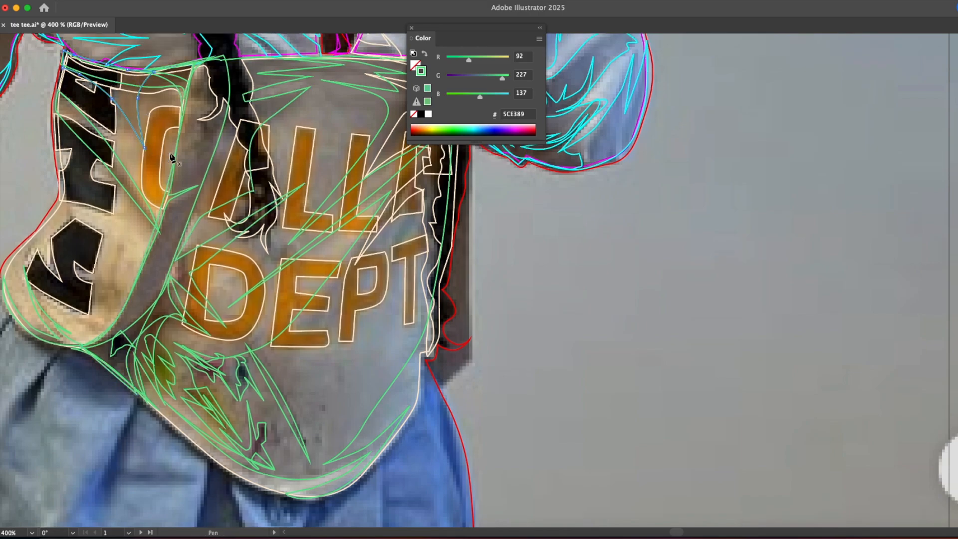
# Step: Finish the corner shadow and trace a narrow one from the top band across the orange C
pyautogui.click(145, 121)
pyautogui.click(152, 148)
pyautogui.click(146, 121)
pyautogui.click(126, 72)
pyautogui.moveTo(151, 99); pyautogui.dragTo(157, 109)
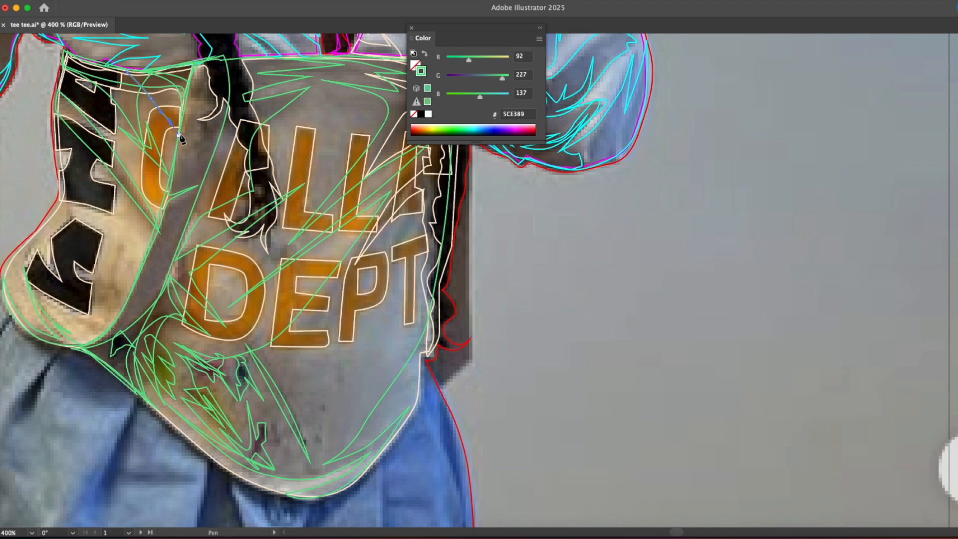
# Step: Trace long pointed diagonal creases from the corset's side edge through the last upper letter and across DEPT
pyautogui.moveTo(222, 140); pyautogui.dragTo(142, 153)
pyautogui.click(375, 126)
pyautogui.click(287, 260)
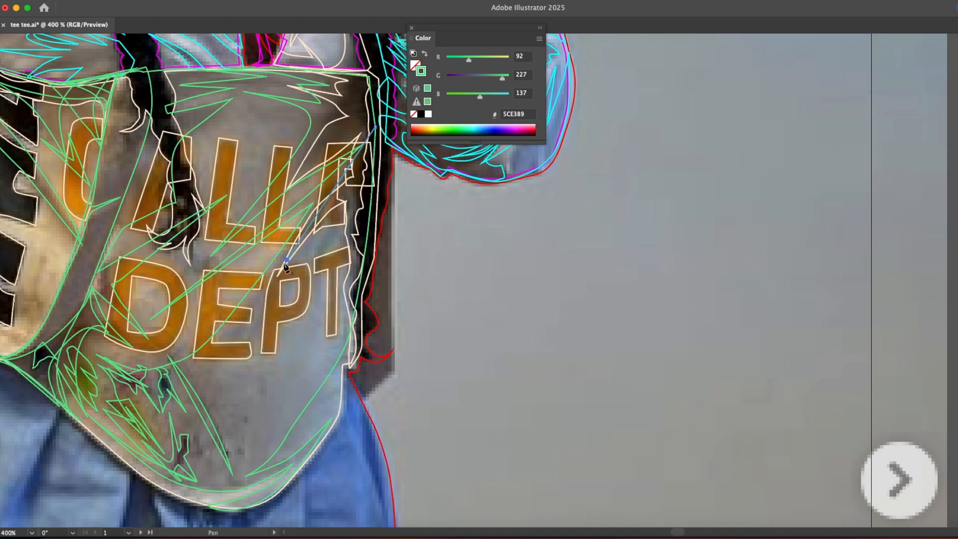
pyautogui.click(185, 372)
pyautogui.click(337, 221)
pyautogui.click(276, 347)
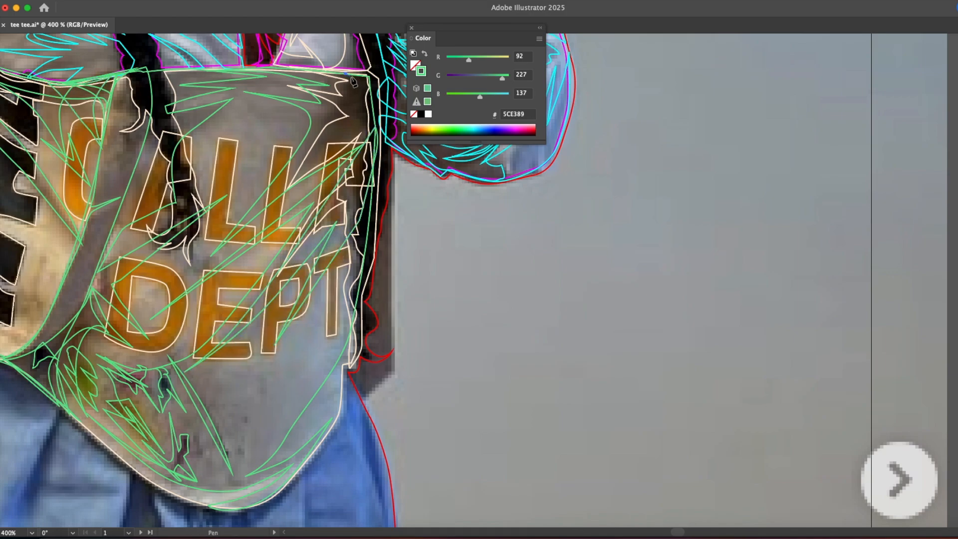
# Step: Trace a jagged shadow at the corset's top corner beside the side braid, above the last orange letter
pyautogui.click(310, 142)
pyautogui.click(349, 116)
pyautogui.click(258, 213)
pyautogui.click(380, 115)
pyautogui.click(382, 88)
pyautogui.click(378, 76)
# Step: Trace a closed shadow on the diagonal strip from below the C down to the lower hem
pyautogui.moveTo(281, 298); pyautogui.dragTo(308, 184)
pyautogui.scroll(6, 235, 280)
pyautogui.hscroll(-3, 235, 280)
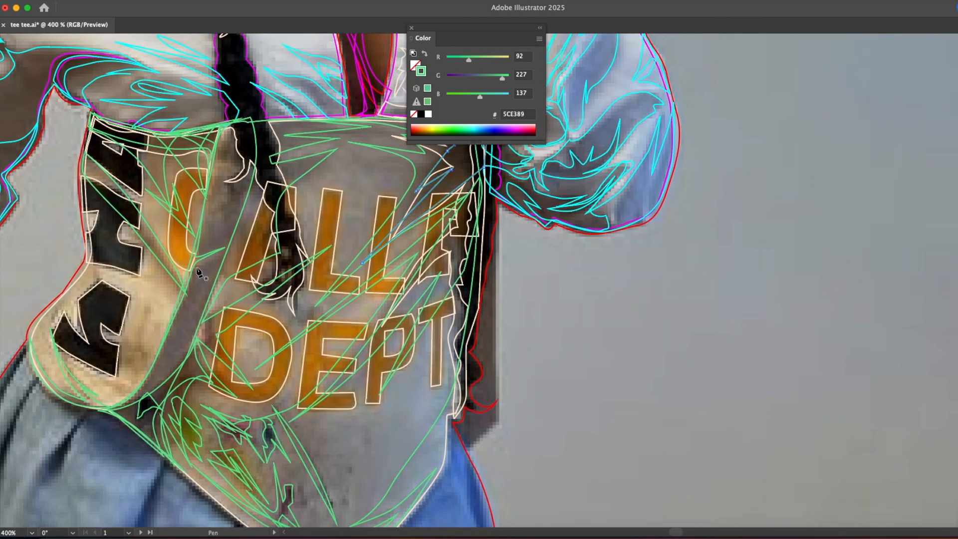
pyautogui.click(193, 268)
pyautogui.click(221, 254)
pyautogui.click(192, 321)
pyautogui.click(107, 410)
pyautogui.click(151, 387)
pyautogui.click(167, 332)
pyautogui.click(193, 268)
# Step: Trace jagged fabric folds between the lowest black letter and the diagonal strip, undoing the last stray point
pyautogui.moveTo(144, 299); pyautogui.dragTo(155, 318)
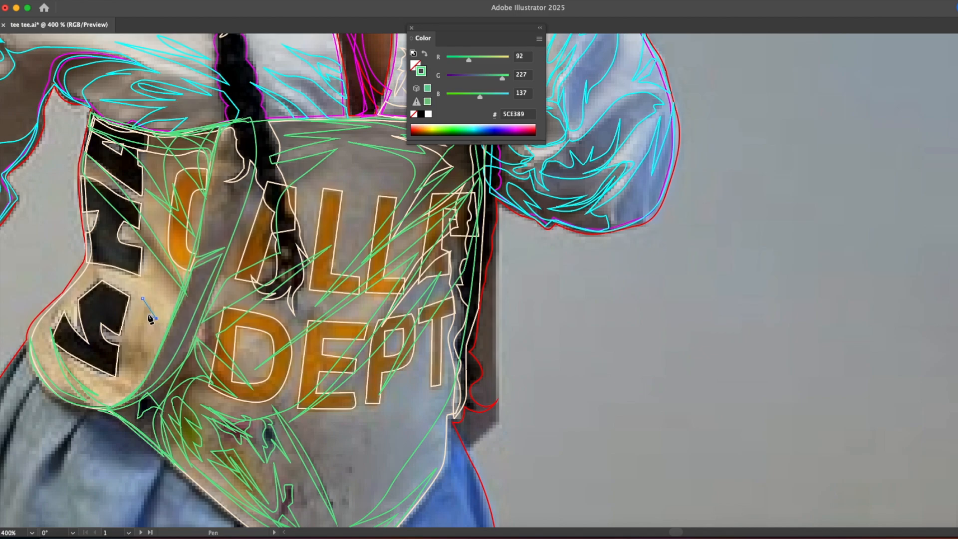
pyautogui.click(136, 380)
pyautogui.click(124, 369)
pyautogui.click(83, 322)
pyautogui.moveTo(118, 330); pyautogui.dragTo(128, 343)
pyautogui.press('super+z')
pyautogui.press('Escape')
# Step: Trace a thin diagonal crease from the corset's side edge across the black lettering to the orange C
pyautogui.click(185, 292)
pyautogui.click(83, 172)
pyautogui.click(87, 145)
pyautogui.click(171, 240)
# Step: Trace a shadow below the lowest black letter and a thin vertical crease below DEPT
pyautogui.scroll(-5, 90, 152)
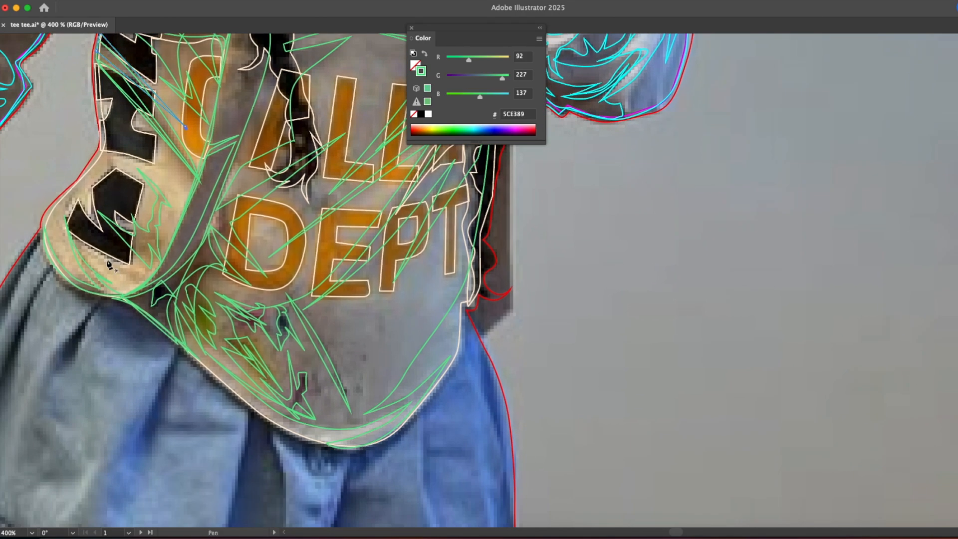
pyautogui.click(92, 248)
pyautogui.click(145, 275)
pyautogui.hscroll(4, 292, 354)
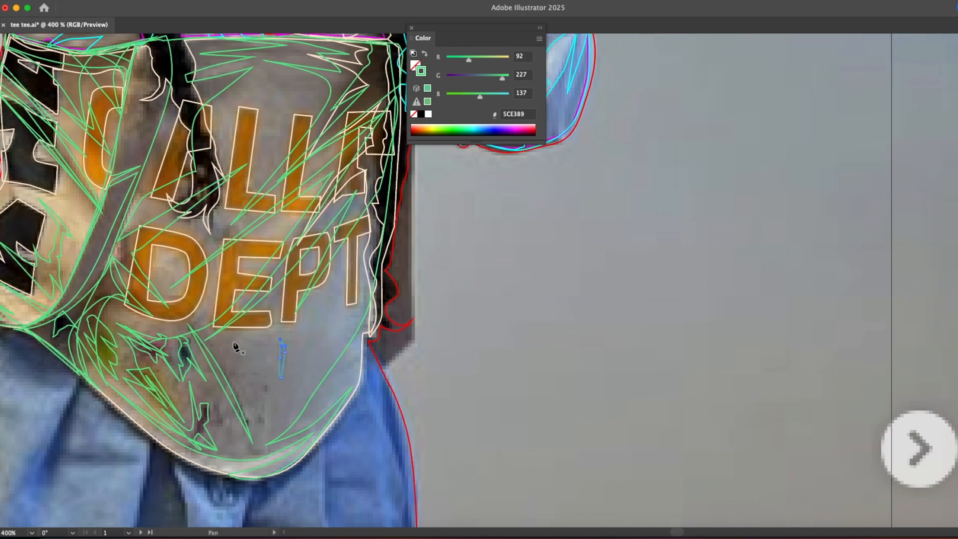
pyautogui.scroll(5, 237, 347)
pyautogui.scroll(-4, 279, 371)
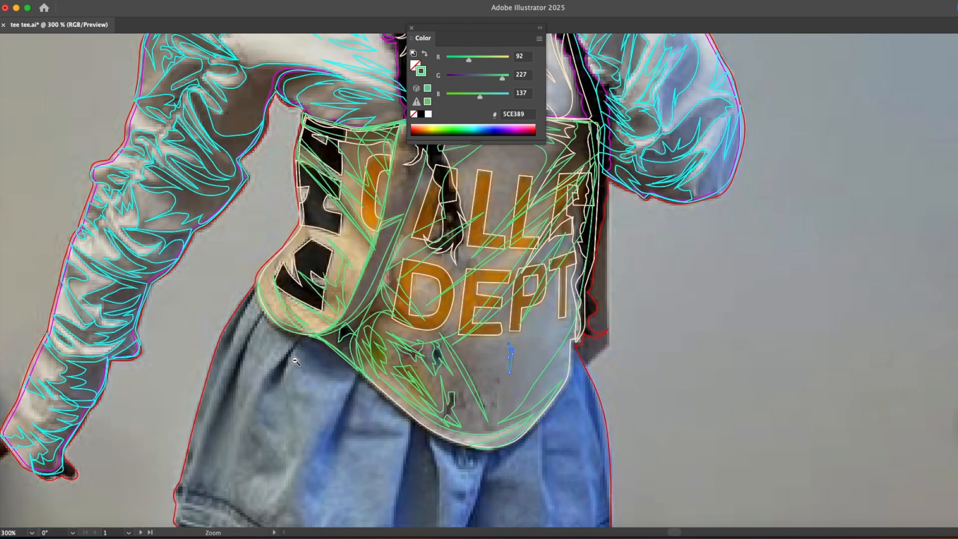
# Step: Trace a shadow with zigzag folds above the lettering, along the top edge and down the side edge to the hem
pyautogui.scroll(2, 248, 360)
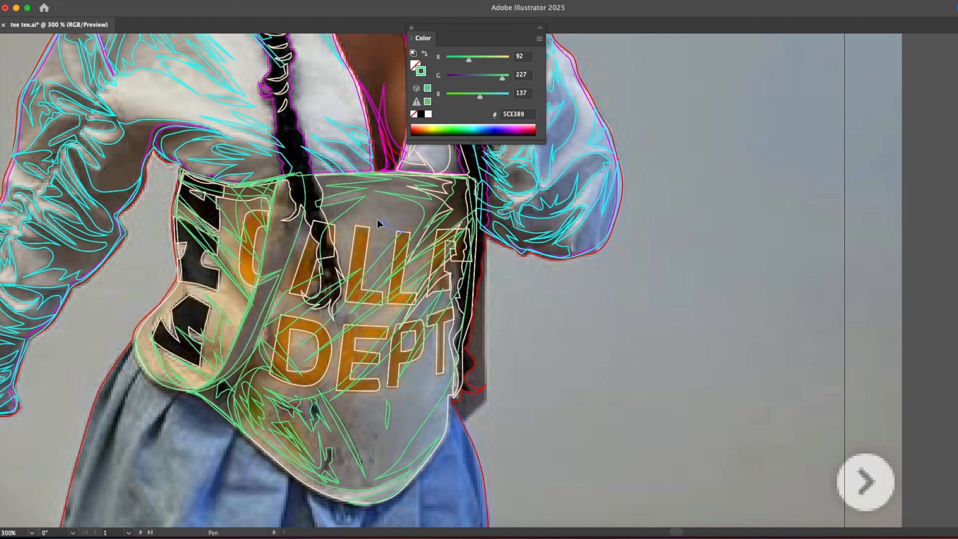
pyautogui.click(399, 204)
pyautogui.click(446, 174)
pyautogui.click(468, 179)
pyautogui.moveTo(475, 237); pyautogui.dragTo(475, 249)
pyautogui.moveTo(457, 370); pyautogui.dragTo(455, 384)
pyautogui.moveTo(445, 431)
pyautogui.mouseDown()
pyautogui.moveTo(440, 442)
pyautogui.moveTo(449, 421)
pyautogui.mouseUp()
# Step: Close the side shadow with diagonal folds through the lettering and trace a fold between the braid and diagonal strip
pyautogui.moveTo(378, 465); pyautogui.dragTo(379, 464)
pyautogui.moveTo(448, 304); pyautogui.dragTo(432, 311)
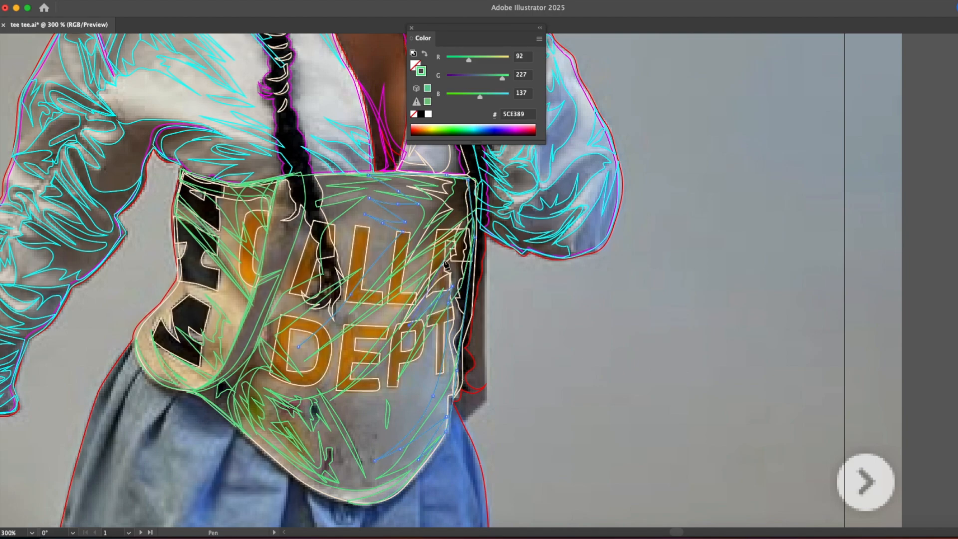
pyautogui.moveTo(300, 351); pyautogui.dragTo(296, 368)
pyautogui.moveTo(291, 182); pyautogui.dragTo(288, 250)
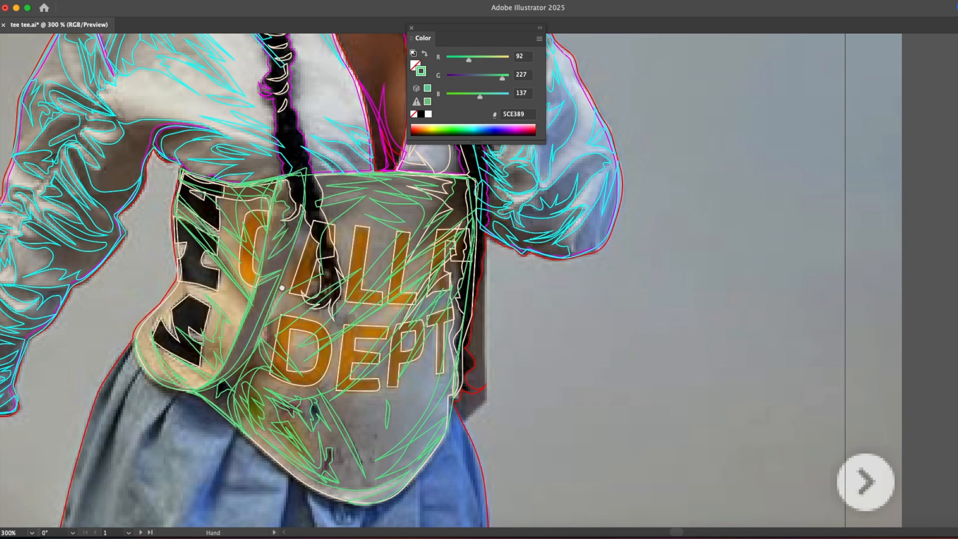
# Step: Trace the denim skirt's waist edge along the corset hem, with narrow pleat notches and the fold beside the front placket
pyautogui.moveTo(281, 294); pyautogui.dragTo(329, 121)
pyautogui.moveTo(178, 176); pyautogui.dragTo(183, 203)
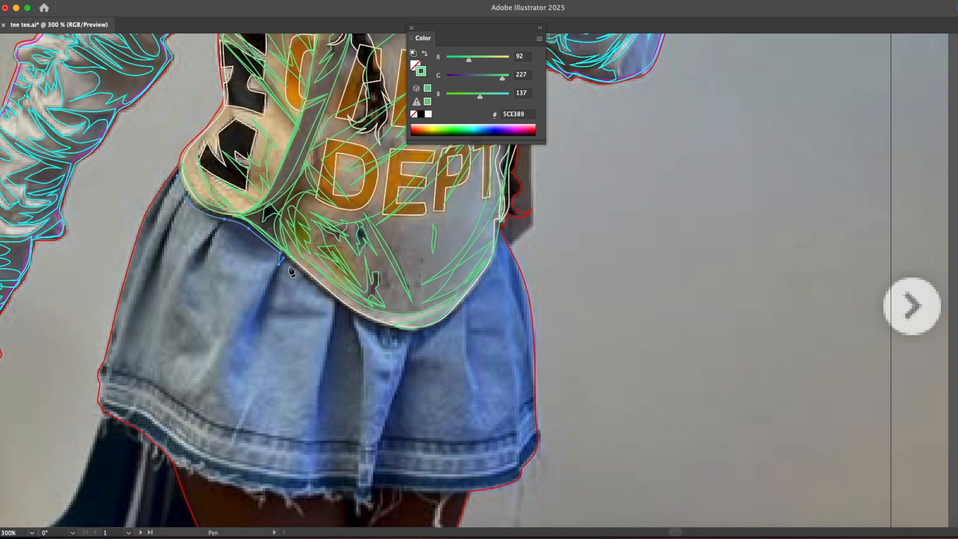
pyautogui.click(331, 298)
pyautogui.click(337, 305)
pyautogui.click(350, 311)
pyautogui.click(351, 320)
pyautogui.click(359, 343)
pyautogui.click(365, 372)
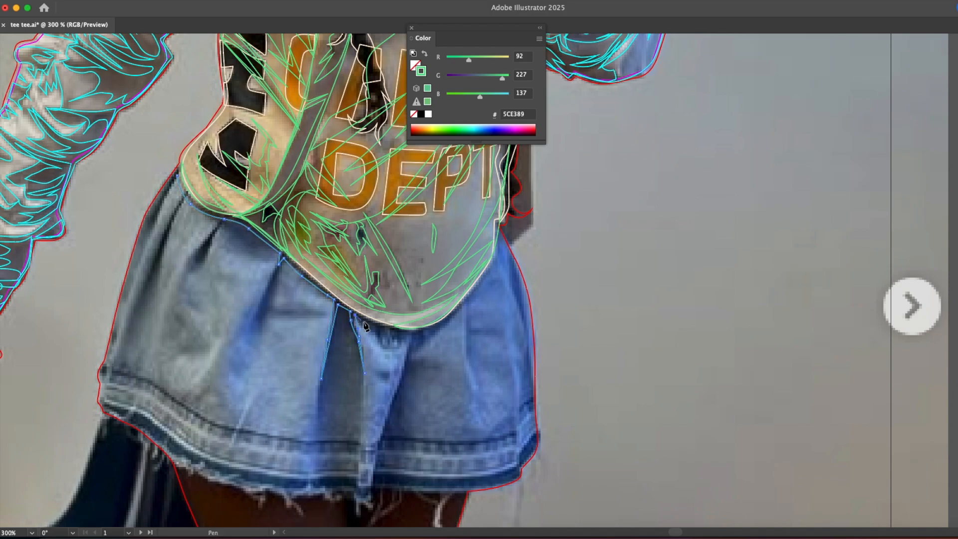
# Step: Continue the skirt outline under the corset's pointed hem and down the skirt's far side edge
pyautogui.click(423, 332)
pyautogui.click(446, 324)
pyautogui.click(472, 298)
pyautogui.moveTo(528, 332); pyautogui.dragTo(528, 347)
pyautogui.click(529, 389)
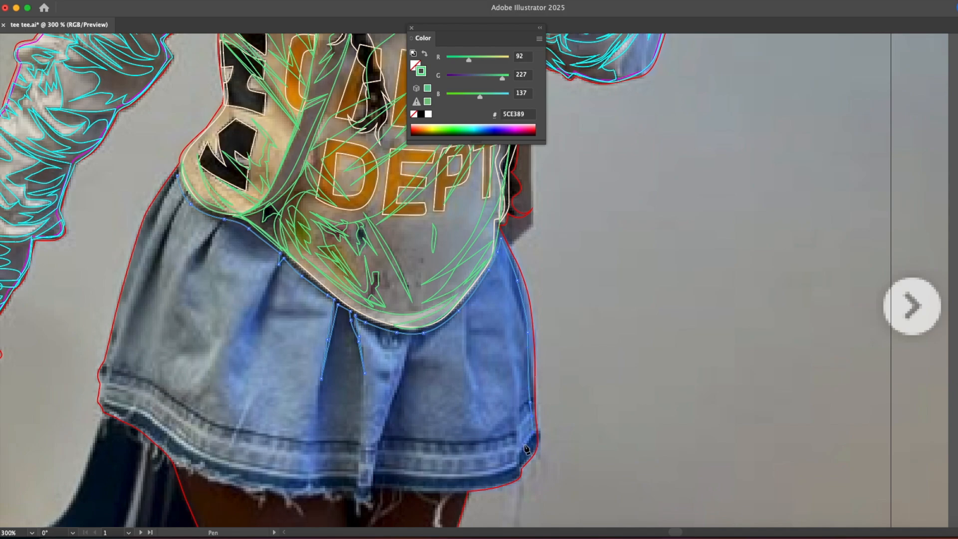
# Step: Trace the skirt's lower hem from one side to the other, including the folds along the front placket
pyautogui.click(514, 466)
pyautogui.click(489, 477)
pyautogui.click(444, 479)
pyautogui.moveTo(401, 475); pyautogui.dragTo(394, 473)
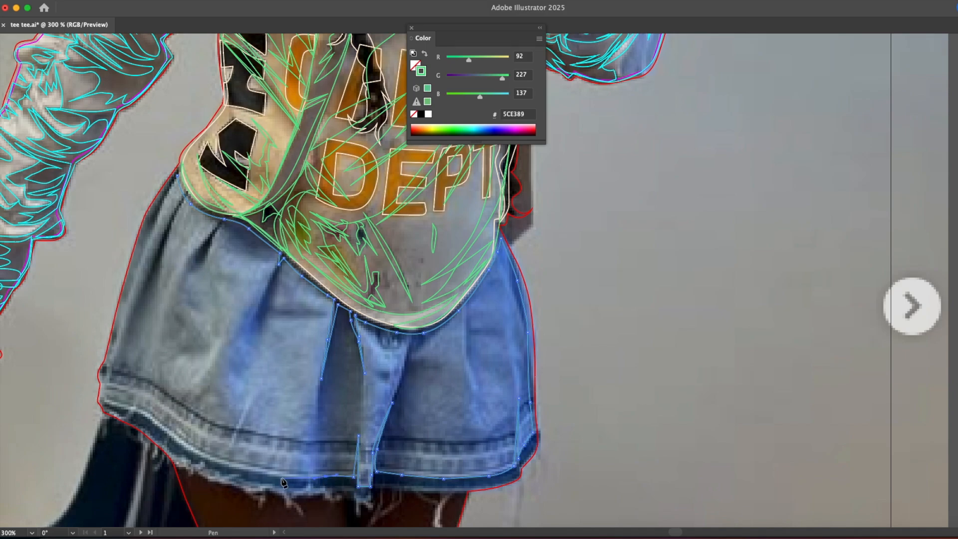
pyautogui.moveTo(186, 443); pyautogui.dragTo(169, 431)
pyautogui.moveTo(146, 413); pyautogui.dragTo(124, 404)
pyautogui.click(104, 400)
# Step: Close the skirt outline up its remaining side edge to the waist
pyautogui.moveTo(105, 368); pyautogui.dragTo(119, 319)
pyautogui.moveTo(134, 262); pyautogui.dragTo(137, 250)
pyautogui.moveTo(156, 205); pyautogui.dragTo(163, 190)
pyautogui.press('v')
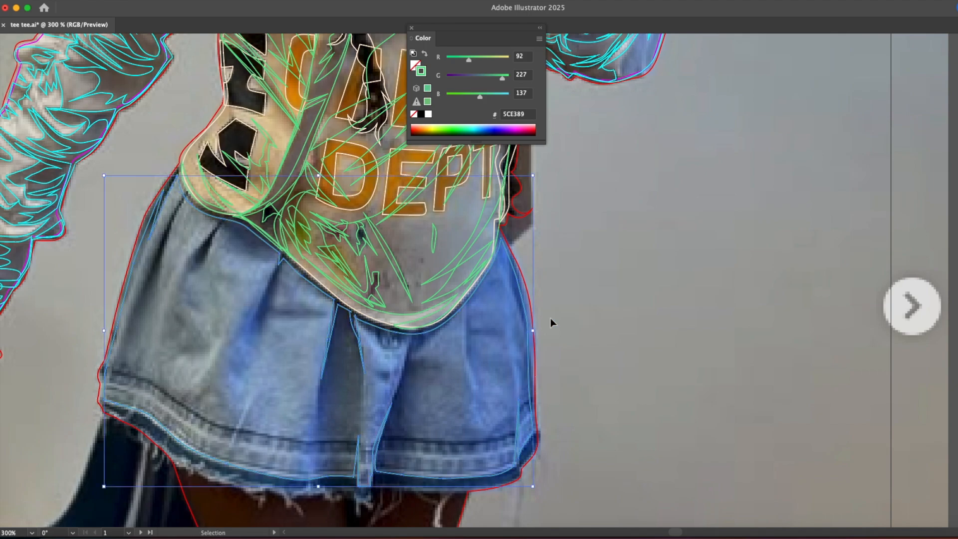
# Step: Select all paths that share the skirt outline's fill and stroke and copy them
pyautogui.click(550, 319)
pyautogui.click(453, 315)
pyautogui.click(192, 1)
pyautogui.moveTo(203, 107)
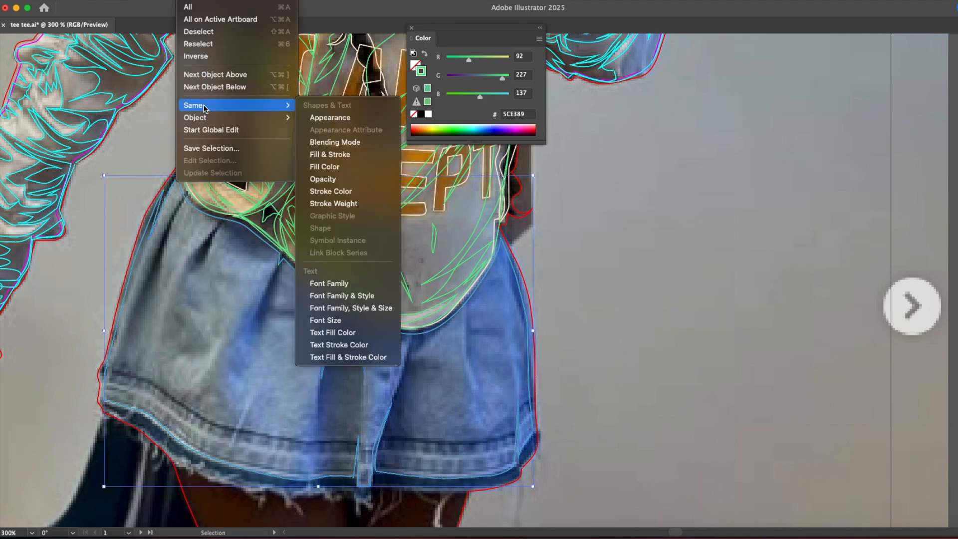
pyautogui.click(331, 155)
pyautogui.keyDown('shift'); pyautogui.click(361, 191); pyautogui.keyUp('shift')
pyautogui.press('super+c')
# Step: Paste the traced paths in place over the illustration and delete the stray pale outline inside the D of DEPT
pyautogui.moveTo(931, 263); pyautogui.dragTo(215, 269)
pyautogui.moveTo(898, 349); pyautogui.dragTo(219, 354)
pyautogui.moveTo(339, 129); pyautogui.dragTo(57, 273)
pyautogui.press('super+shift+v')
pyautogui.moveTo(517, 323); pyautogui.dragTo(199, 384)
pyautogui.press('super+equal')
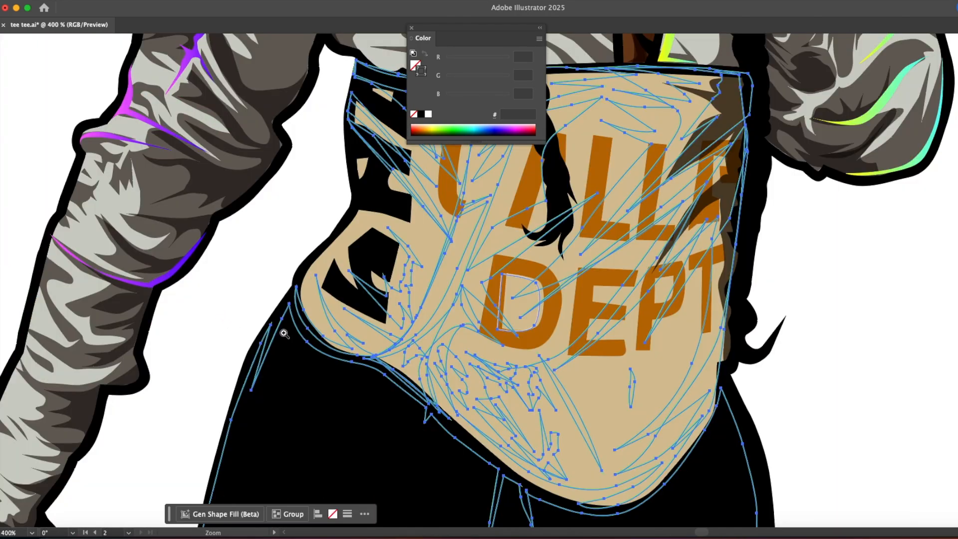
pyautogui.hscroll(5, 257, 327)
pyautogui.click(319, 295)
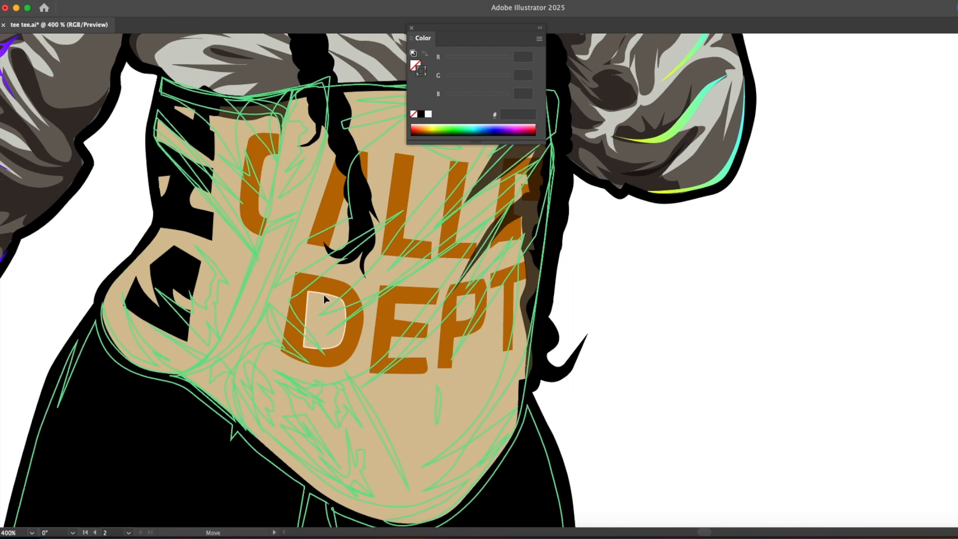
pyautogui.click(323, 297)
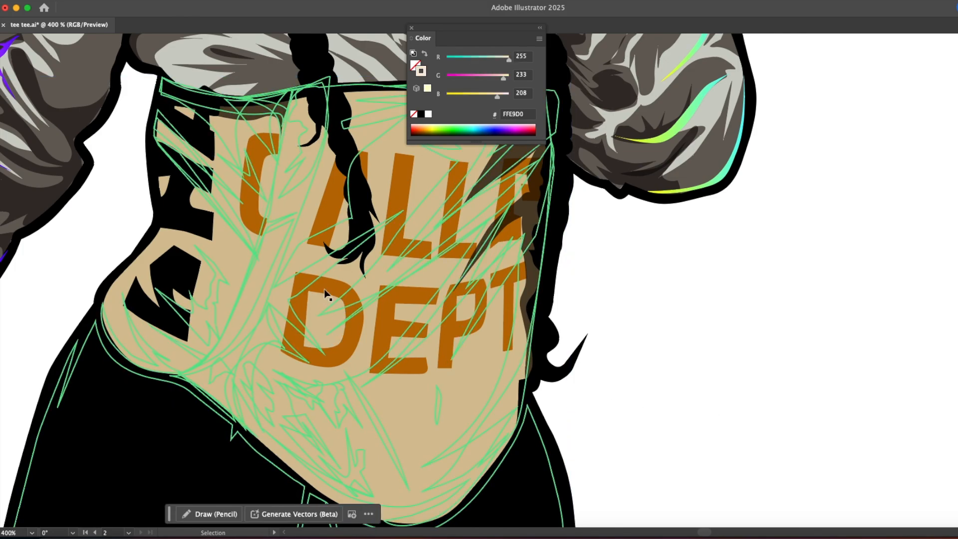
# Step: Fill the long diagonal crease by the upper black letters with the sampled translucent shadow, then adjust its fill to a greyish brown
pyautogui.click(215, 265)
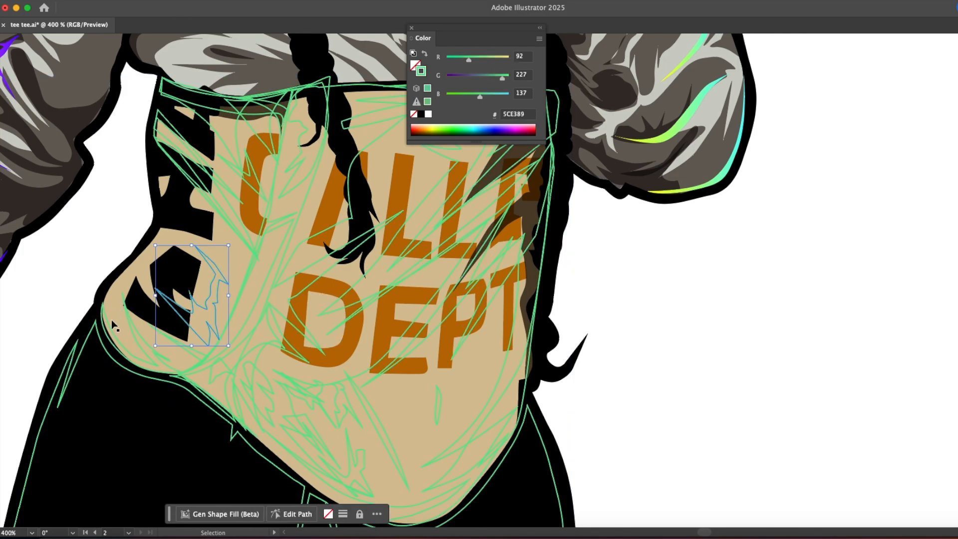
pyautogui.click(173, 132)
pyautogui.press('i')
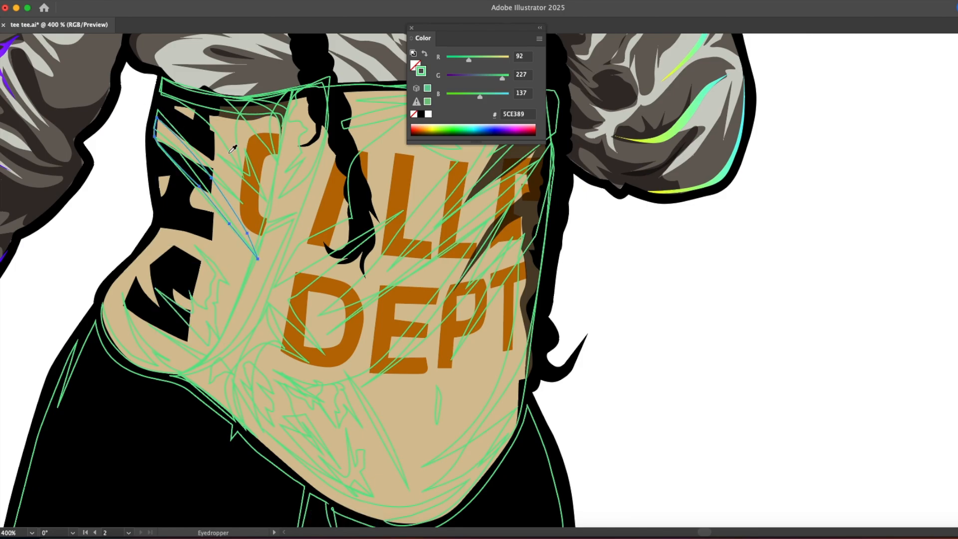
pyautogui.click(527, 214)
pyautogui.press('v')
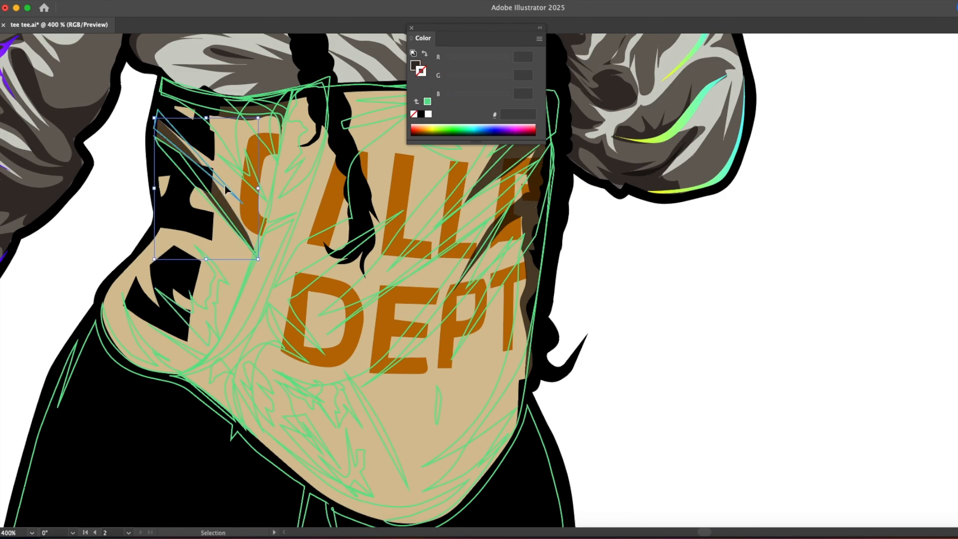
pyautogui.click(208, 200)
pyautogui.click(209, 201)
pyautogui.press('i')
pyautogui.click(416, 67)
pyautogui.moveTo(456, 78); pyautogui.dragTo(466, 79)
# Step: Apply the crease's brown shadow fill to the shadow and fold shapes between the upper black letters and the orange C
pyautogui.press('v')
pyautogui.click(234, 113)
pyautogui.press('i')
pyautogui.click(202, 160)
pyautogui.press('v')
pyautogui.click(224, 142)
pyautogui.press('i')
pyautogui.click(202, 160)
pyautogui.press('v')
pyautogui.click(245, 123)
pyautogui.press('i')
pyautogui.click(233, 172)
pyautogui.press('i')
pyautogui.click(199, 155)
# Step: Apply the brown shadow fill to the jagged shadow beside the lowest black letter and the shadow at the hip edge
pyautogui.press('v')
pyautogui.click(218, 270)
pyautogui.click(219, 268)
pyautogui.press('i')
pyautogui.click(199, 228)
pyautogui.press('v')
pyautogui.press('i')
pyautogui.click(218, 209)
pyautogui.press('v')
pyautogui.click(136, 331)
pyautogui.press('i')
pyautogui.click(204, 322)
# Step: Apply the brown shadow fill to the curved shadow shapes along the corset hem below the lowest black letter
pyautogui.press('v')
pyautogui.click(194, 356)
pyautogui.press('i')
pyautogui.click(203, 324)
pyautogui.press('v')
pyautogui.click(189, 372)
pyautogui.press('i')
pyautogui.click(205, 316)
# Step: Apply the brown shadow fill to the diagonal strip's lower part and the small patch at its base
pyautogui.press('v')
pyautogui.click(237, 337)
pyautogui.press('i')
pyautogui.click(208, 373)
pyautogui.press('v')
pyautogui.click(223, 365)
pyautogui.press('i')
pyautogui.click(194, 369)
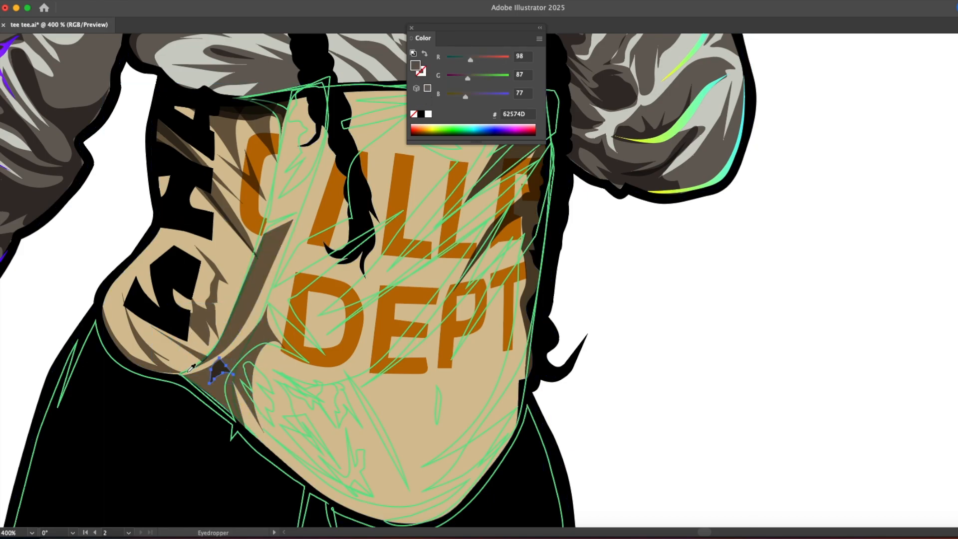
# Step: Apply the brown shadow fill to the layered shapes of the diagonal strip between the orange C and the braid
pyautogui.click(294, 218)
pyautogui.press('i')
pyautogui.click(267, 254)
pyautogui.press('v')
pyautogui.click(297, 186)
pyautogui.press('i')
pyautogui.click(295, 203)
pyautogui.press('v')
# Step: Select the remaining shape at the corset's upper edge beside the braid and give it the brown shadow fill
pyautogui.click(287, 203)
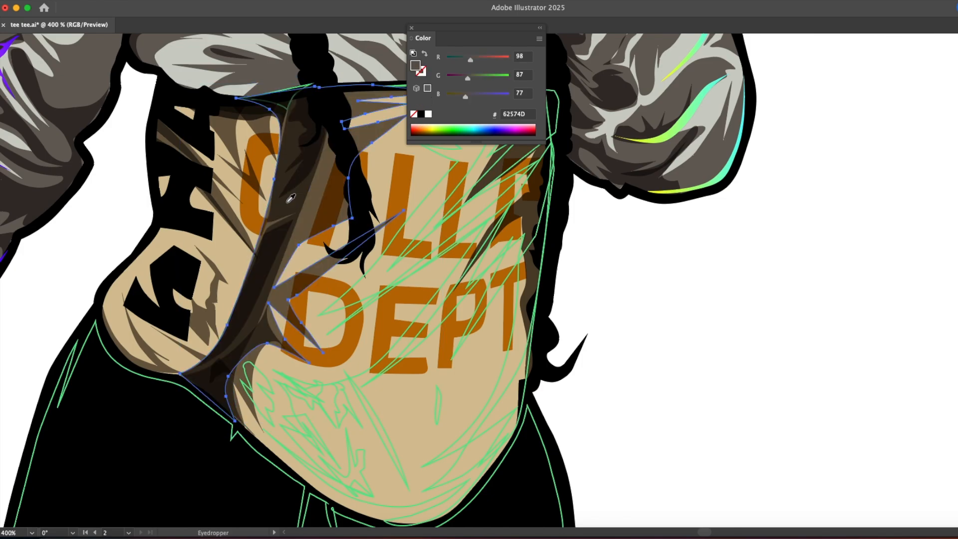
pyautogui.press('super+shift+a')
pyautogui.click(305, 93)
pyautogui.click(303, 90)
pyautogui.press('super+shift+a')
pyautogui.click(300, 86)
pyautogui.press('super+shift+a')
pyautogui.click(300, 87)
pyautogui.press('i')
pyautogui.click(293, 138)
# Step: Apply the brown shadow fill to the jagged stain shape at the foot of the diagonal strip
pyautogui.press('v')
pyautogui.click(262, 371)
pyautogui.press('i')
pyautogui.click(249, 376)
pyautogui.press('v')
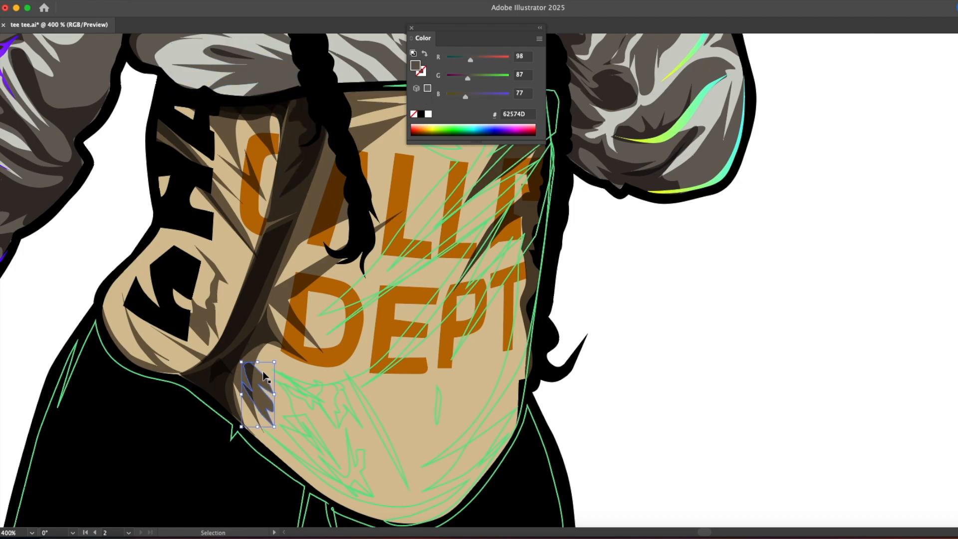
# Step: Recolour the jagged stain at the foot of the diagonal strip dark green, RGB 0, 102, 7
pyautogui.press('i')
pyautogui.moveTo(101, 366); pyautogui.dragTo(646, 359)
pyautogui.moveTo(75, 344); pyautogui.dragTo(738, 344)
pyautogui.moveTo(55, 330); pyautogui.dragTo(621, 302)
pyautogui.moveTo(218, 299); pyautogui.dragTo(106, 301)
pyautogui.click(324, 347)
pyautogui.moveTo(636, 301); pyautogui.dragTo(60, 304)
pyautogui.moveTo(708, 300); pyautogui.dragTo(75, 304)
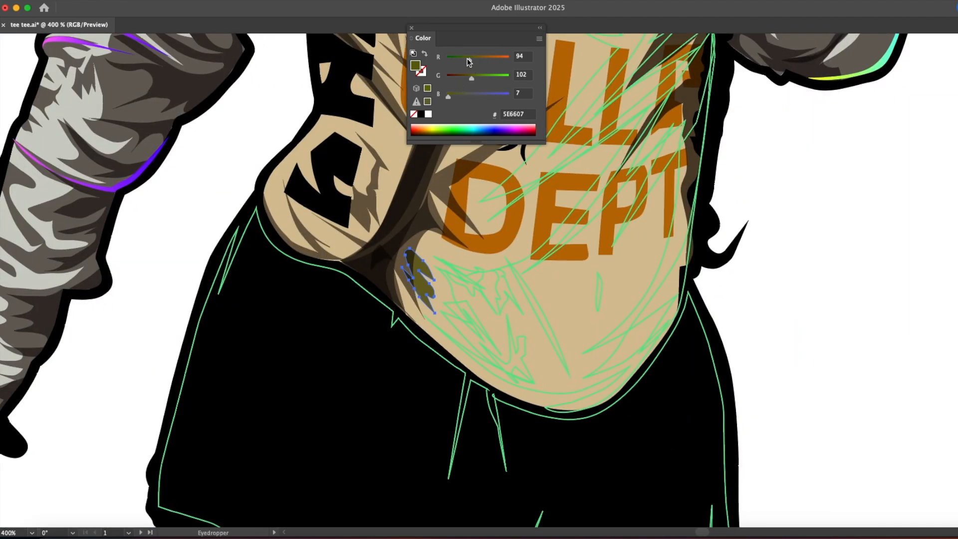
pyautogui.moveTo(469, 59); pyautogui.dragTo(447, 59)
pyautogui.press('v')
# Step: Fill the large fold shadow reaching from the corset's top edge across the lettering with the sampled brown #62574D
pyautogui.click(382, 254)
pyautogui.moveTo(517, 202); pyautogui.dragTo(323, 363)
pyautogui.press('i')
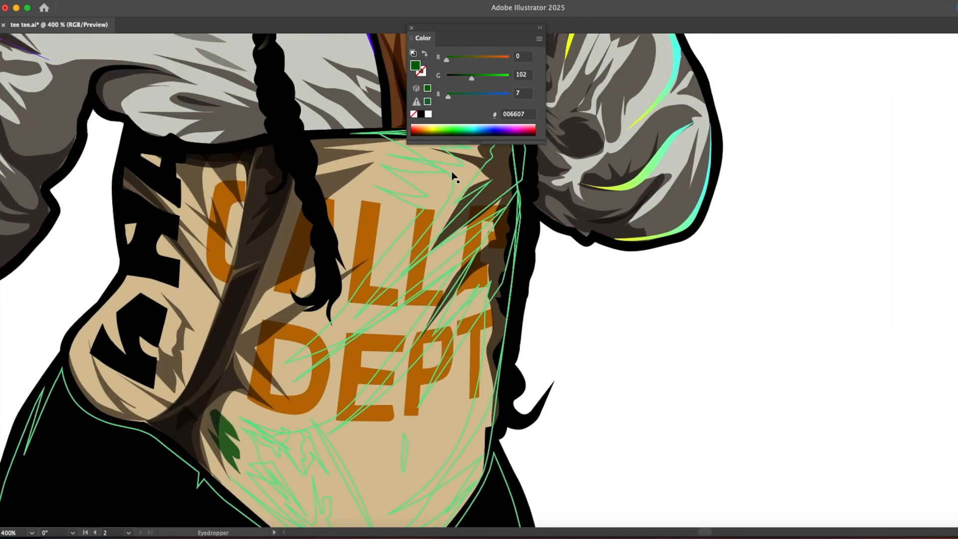
pyautogui.keyDown('super'); pyautogui.click(415, 154); pyautogui.keyUp('super')
pyautogui.click(337, 175)
pyautogui.moveTo(368, 180); pyautogui.dragTo(245, 250)
pyautogui.press('super+shift+a')
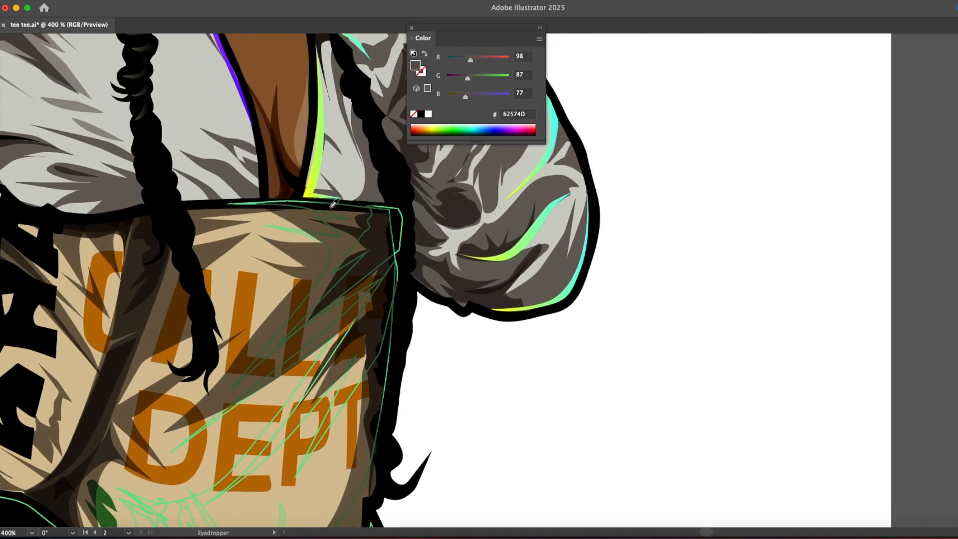
# Step: Apply the brown shadow fill to the shapes along the corset's top edge and at its upper corner beneath the sleeve
pyautogui.keyDown('super'); pyautogui.click(260, 203); pyautogui.keyUp('super')
pyautogui.click(302, 215)
pyautogui.press('super+shift+a')
pyautogui.keyDown('super'); pyautogui.click(400, 211); pyautogui.keyUp('super')
pyautogui.click(338, 230)
pyautogui.click(341, 226)
# Step: Reset the locked paths, give the corset's long side shadow the brown fill and lock it
pyautogui.keyDown('super'); pyautogui.click(384, 212); pyautogui.keyUp('super')
pyautogui.press('super+2')
pyautogui.keyDown('super'); pyautogui.click(392, 211); pyautogui.keyUp('super')
pyautogui.press('super+alt+2')
pyautogui.keyDown('super'); pyautogui.click(460, 363); pyautogui.keyUp('super')
pyautogui.keyDown('super'); pyautogui.click(401, 237); pyautogui.keyUp('super')
pyautogui.click(296, 219)
pyautogui.keyDown('super'); pyautogui.click(367, 305); pyautogui.keyUp('super')
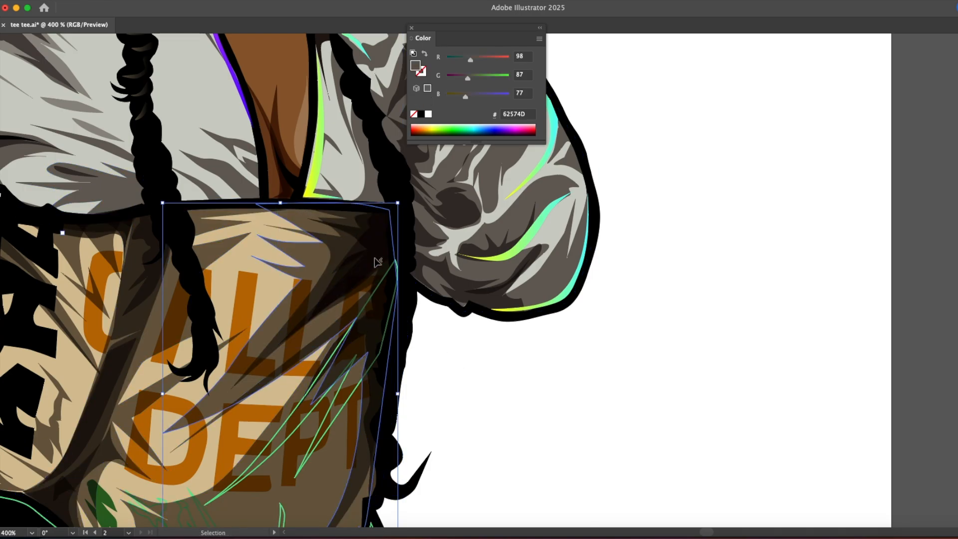
pyautogui.press('super+2')
# Step: Fill the remaining diagonal folds through the DEPT lettering with the brown shadow colour and deselect them
pyautogui.keyDown('super'); pyautogui.click(346, 335); pyautogui.keyUp('super')
pyautogui.click(270, 327)
pyautogui.moveTo(337, 365); pyautogui.dragTo(380, 216)
pyautogui.keyDown('super'); pyautogui.click(539, 364); pyautogui.keyUp('super')
pyautogui.keyDown('alt'); pyautogui.keyDown('super'); pyautogui.click(489, 355); pyautogui.keyUp('super'); pyautogui.keyUp('alt')
pyautogui.keyDown('alt'); pyautogui.keyDown('super'); pyautogui.click(487, 353); pyautogui.keyUp('super'); pyautogui.keyUp('alt')
pyautogui.keyDown('alt'); pyautogui.keyDown('super'); pyautogui.click(488, 353); pyautogui.keyUp('super'); pyautogui.keyUp('alt')
pyautogui.keyDown('alt'); pyautogui.keyDown('super'); pyautogui.click(486, 353); pyautogui.keyUp('super'); pyautogui.keyUp('alt')
pyautogui.moveTo(469, 346); pyautogui.dragTo(365, 483)
pyautogui.moveTo(199, 378); pyautogui.dragTo(225, 335)
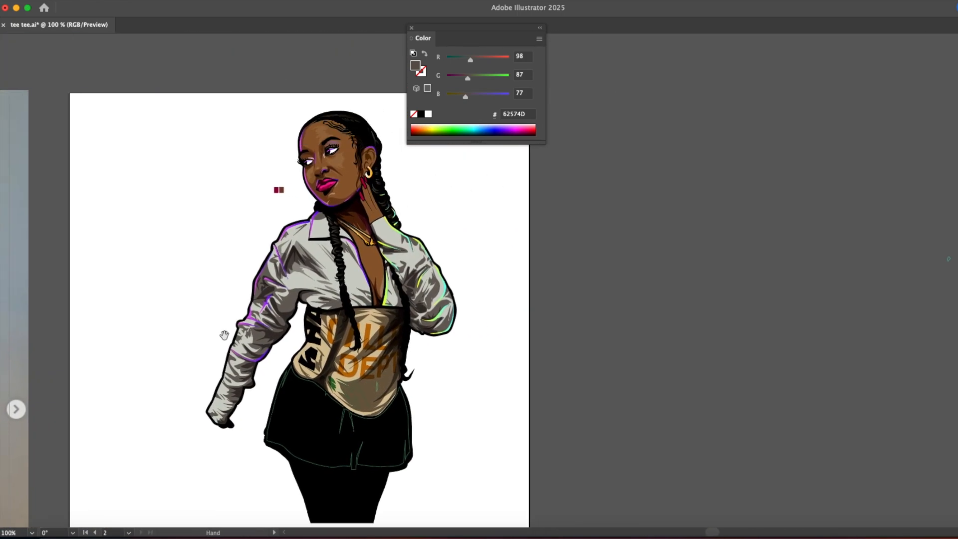
# Step: Select the corset's large side shadow over the lettering and lower its opacity to 59%
pyautogui.keyDown('super'); pyautogui.click(426, 352); pyautogui.keyUp('super')
pyautogui.keyDown('super'); pyautogui.click(425, 353); pyautogui.keyUp('super')
pyautogui.moveTo(494, 317)
pyautogui.mouseDown()
pyautogui.moveTo(265, 406)
pyautogui.moveTo(190, 467)
pyautogui.mouseUp()
pyautogui.keyDown('super'); pyautogui.click(231, 328); pyautogui.keyUp('super')
pyautogui.click(421, 359)
pyautogui.click(261, 289)
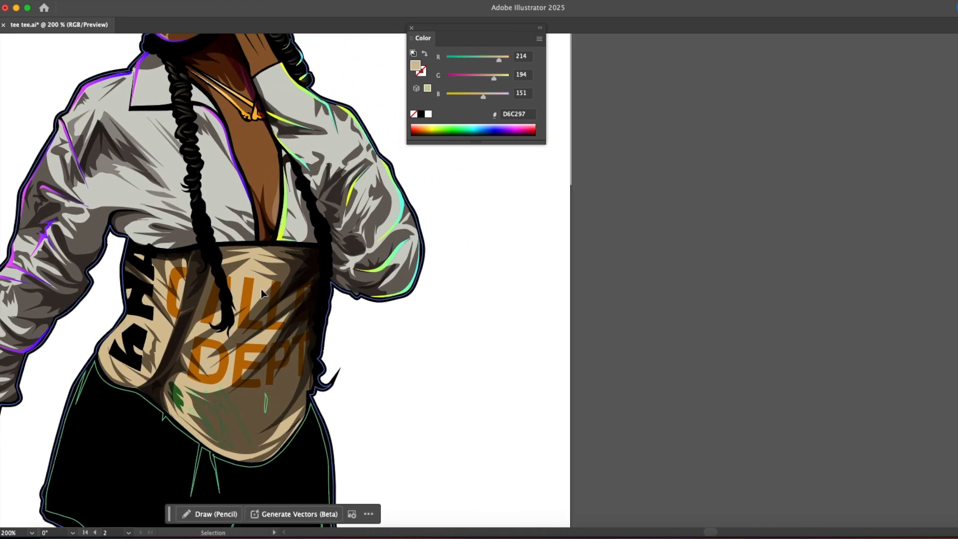
pyautogui.press('super+shift+a')
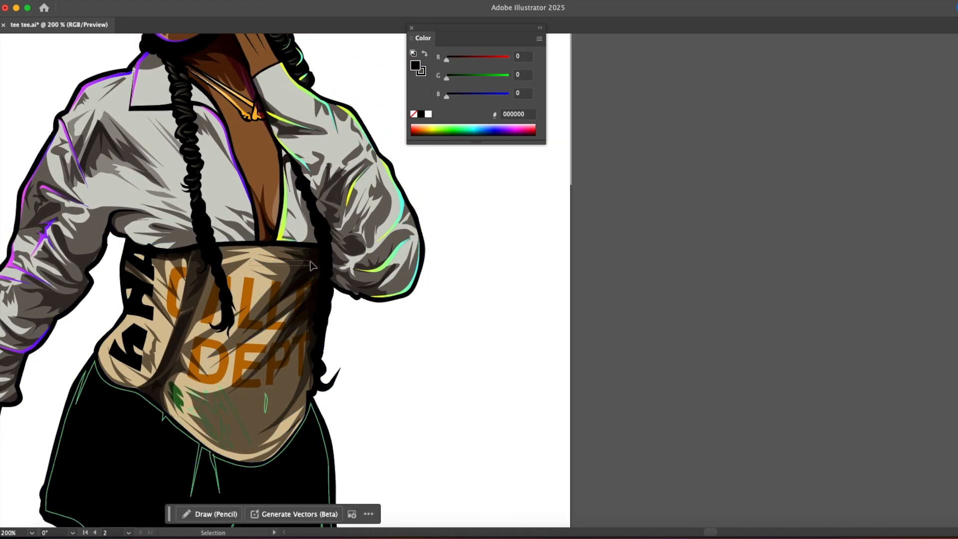
pyautogui.moveTo(310, 265); pyautogui.dragTo(306, 272)
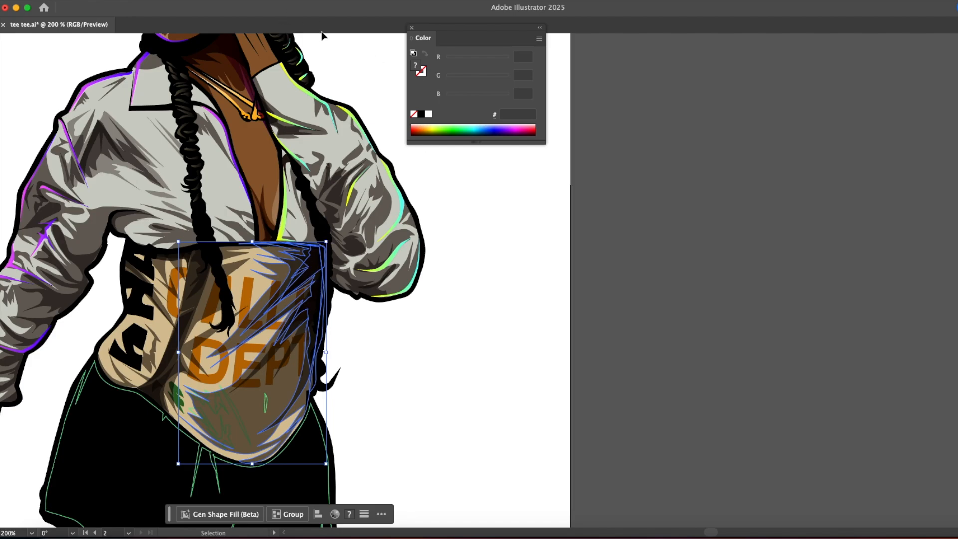
pyautogui.click(322, 1)
pyautogui.scroll(-5, 322, 499)
pyautogui.click(320, 435)
pyautogui.moveTo(530, 166); pyautogui.dragTo(512, 182)
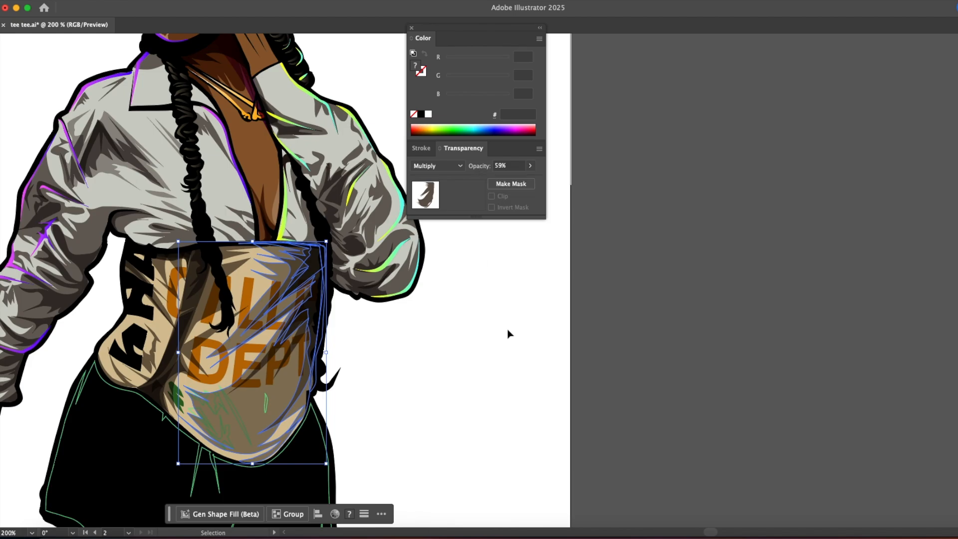
pyautogui.click(507, 334)
# Step: Fill the small stain and the diagonal fold on the corset's lower front with the sampled brown shadow colour, locking the overlapping shape
pyautogui.hscroll(-5, 508, 333)
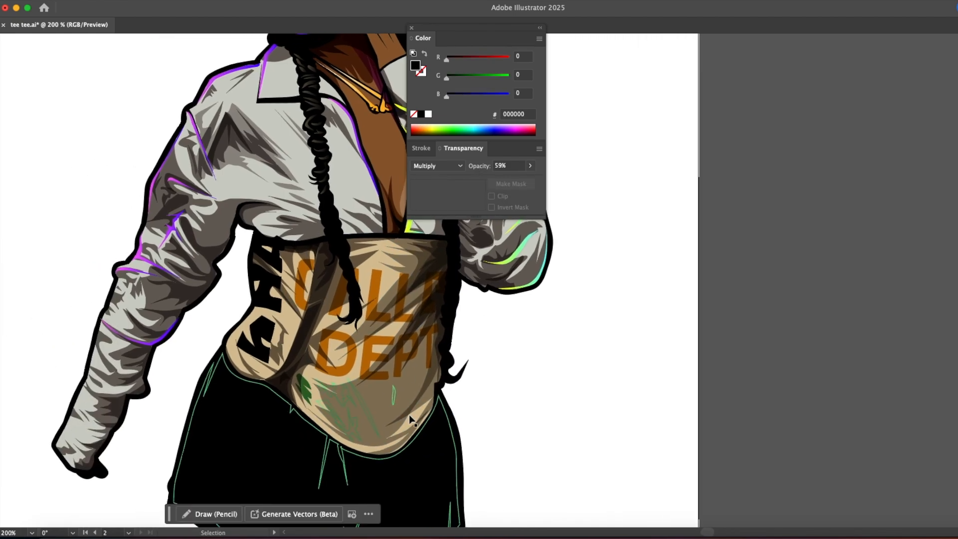
pyautogui.click(394, 398)
pyautogui.press('i')
pyautogui.click(410, 384)
pyautogui.press('v')
pyautogui.click(355, 400)
pyautogui.press('super+2')
pyautogui.click(364, 402)
pyautogui.press('i')
pyautogui.click(395, 396)
pyautogui.press('v')
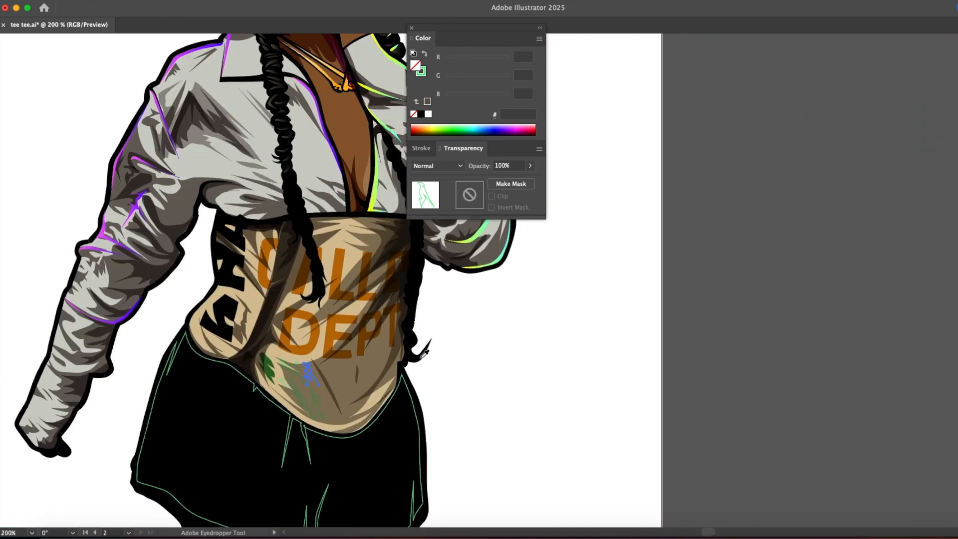
# Step: Fill the paint stain below the DEPT lettering with blue #2E80FF, remove its stroke and deselect it
pyautogui.click(424, 73)
pyautogui.click(413, 114)
pyautogui.click(479, 129)
pyautogui.click(486, 129)
pyautogui.press('v')
pyautogui.click(608, 315)
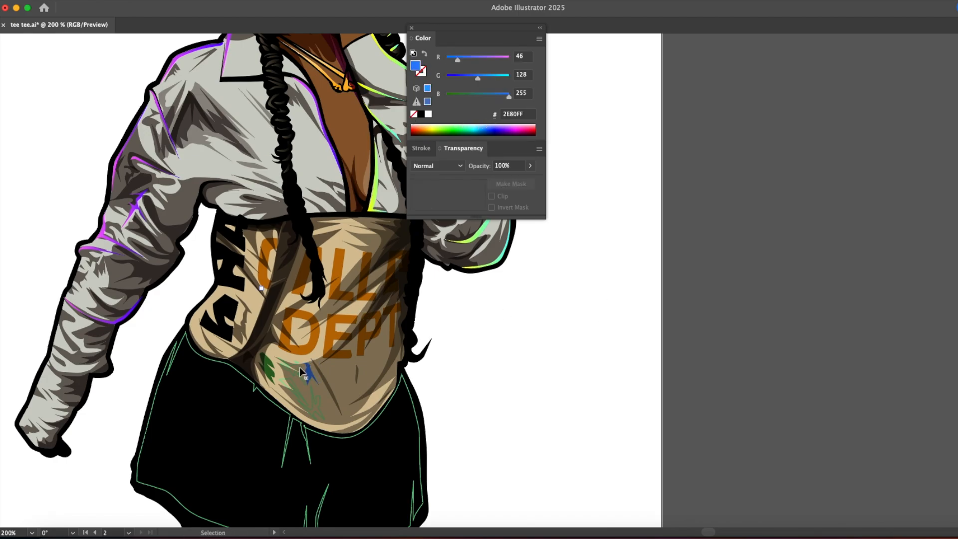
# Step: Fill the stain beside the blue one with the purple sampled from the shirt's sleeve highlight
pyautogui.click(300, 368)
pyautogui.press('i')
pyautogui.moveTo(301, 376); pyautogui.dragTo(743, 374)
pyautogui.moveTo(250, 372); pyautogui.dragTo(691, 371)
pyautogui.moveTo(792, 349); pyautogui.dragTo(174, 350)
pyautogui.moveTo(397, 173); pyautogui.dragTo(92, 200)
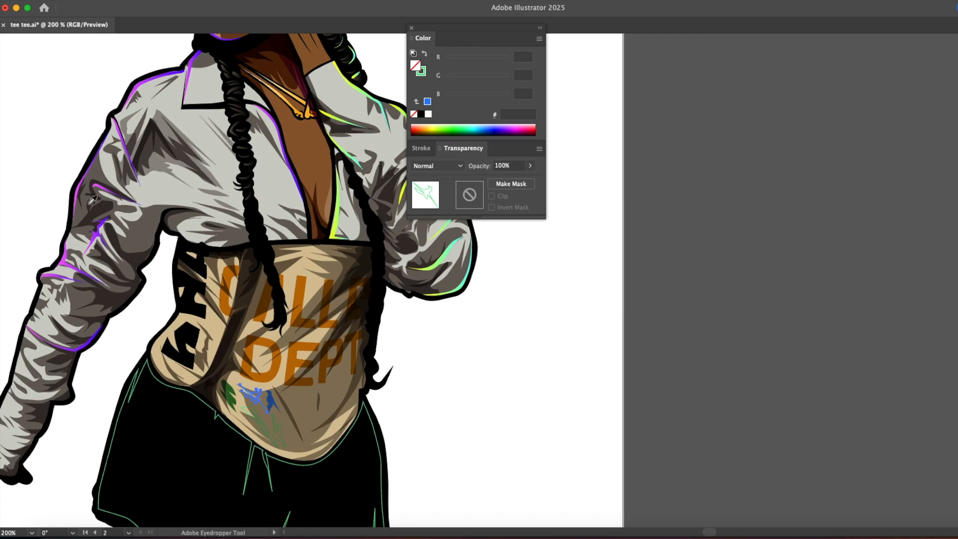
pyautogui.click(131, 94)
pyautogui.press('v')
pyautogui.click(496, 447)
# Step: Fill the stain beneath the purple one with the yellow-green sampled from the shirt cuff's highlight
pyautogui.click(248, 411)
pyautogui.press('i')
pyautogui.moveTo(190, 408); pyautogui.dragTo(738, 412)
pyautogui.moveTo(84, 414); pyautogui.dragTo(45, 413)
pyautogui.moveTo(938, 257); pyautogui.dragTo(356, 287)
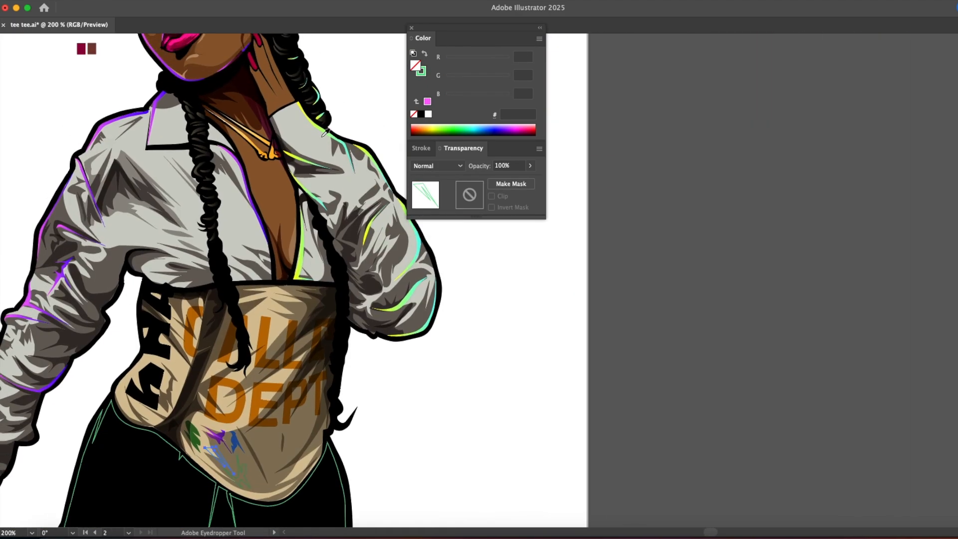
pyautogui.click(320, 131)
pyautogui.press('v')
# Step: Fill the lowest stain near the corset's bottom edge with the purple sampled from the sleeve highlight and deselect it
pyautogui.click(243, 468)
pyautogui.click(246, 474)
pyautogui.press('i')
pyautogui.moveTo(240, 439); pyautogui.dragTo(657, 429)
pyautogui.moveTo(279, 407); pyautogui.dragTo(672, 396)
pyautogui.moveTo(671, 432); pyautogui.dragTo(185, 414)
pyautogui.moveTo(652, 435); pyautogui.dragTo(315, 418)
pyautogui.click(13, 259)
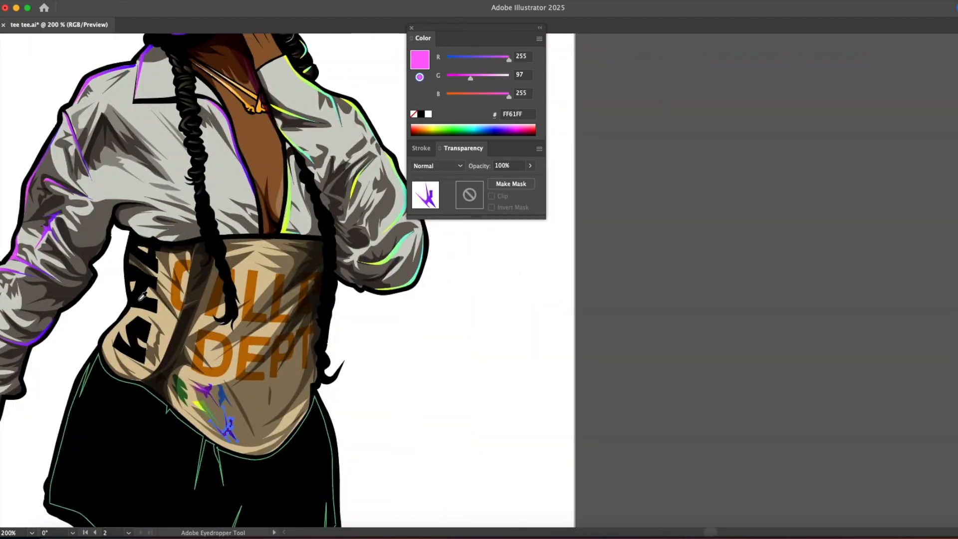
pyautogui.press('v')
pyautogui.click(447, 390)
# Step: Fill the skirt with the denim blue #839CBE sampled from the reference photo
pyautogui.press('super+minus')
pyautogui.press('super+minus')
pyautogui.moveTo(245, 450); pyautogui.dragTo(185, 379)
pyautogui.click(260, 394)
pyautogui.click(340, 336)
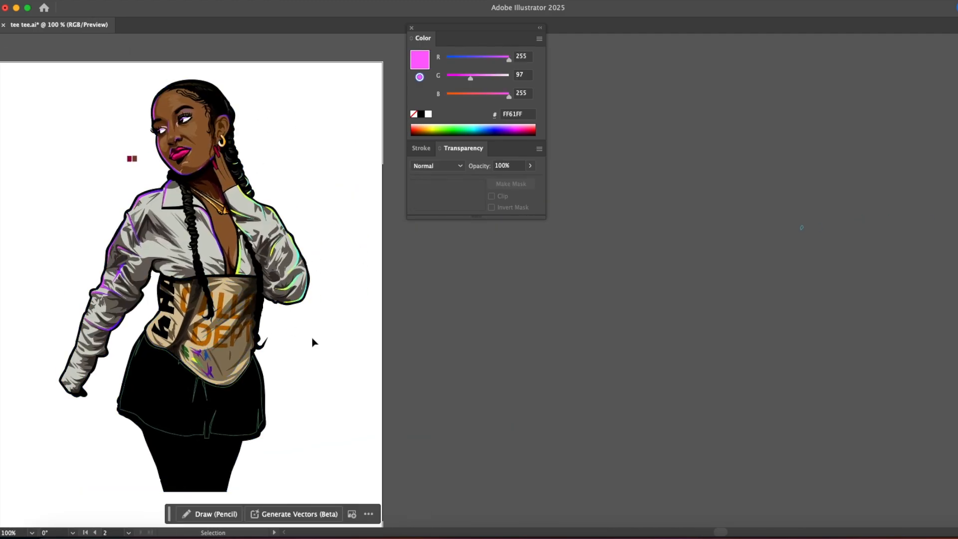
pyautogui.click(260, 380)
pyautogui.hscroll(-10, 259, 381)
pyautogui.press('i')
pyautogui.click(239, 379)
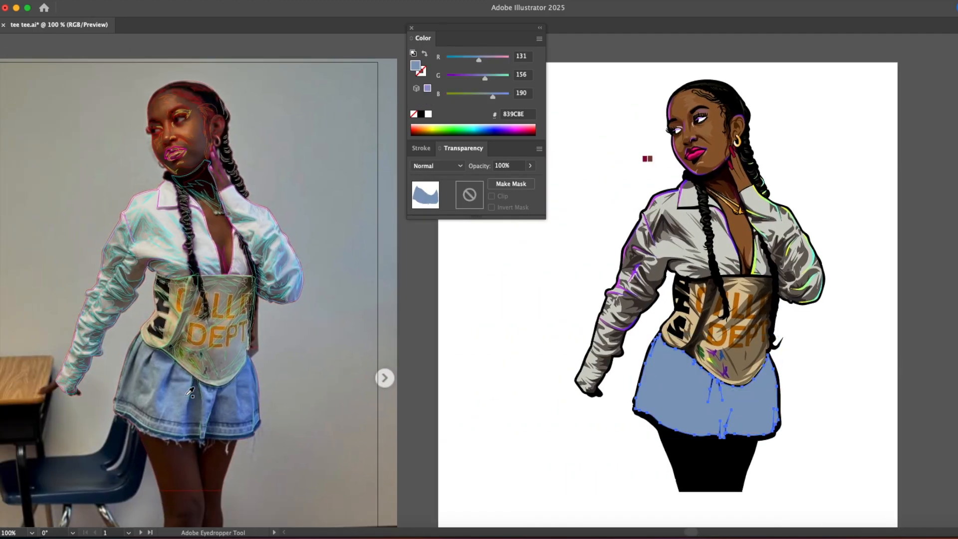
# Step: Brighten the skirt's fill to the saturated blue #5F9CFF and deselect it
pyautogui.hscroll(10, 331, 381)
pyautogui.moveTo(478, 58); pyautogui.dragTo(470, 59)
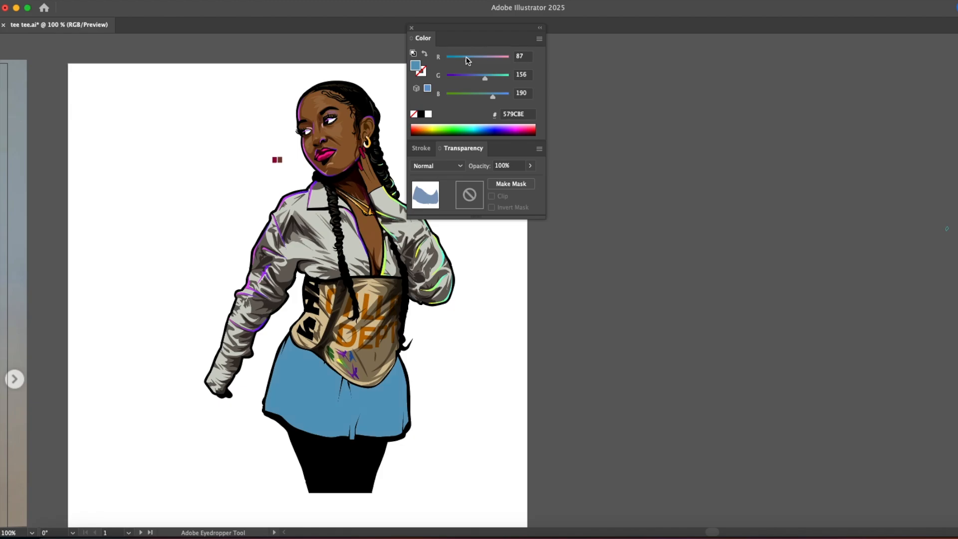
pyautogui.moveTo(493, 96); pyautogui.dragTo(510, 96)
pyautogui.moveTo(139, 320); pyautogui.dragTo(329, 322)
pyautogui.press('v')
pyautogui.click(329, 322)
pyautogui.moveTo(515, 266); pyautogui.dragTo(285, 293)
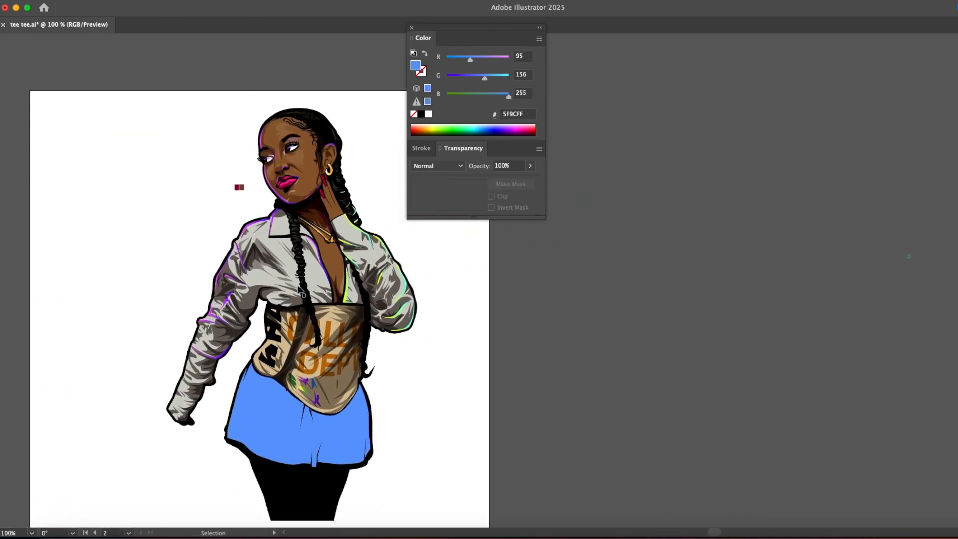
# Step: Trace the forked pleat shadow near the left side of the skirt's waist on the reference photo with the Pen tool
pyautogui.keyDown('super'); pyautogui.click(475, 313); pyautogui.keyUp('super')
pyautogui.moveTo(476, 313); pyautogui.dragTo(445, 353)
pyautogui.moveTo(345, 360); pyautogui.dragTo(343, 256)
pyautogui.moveTo(206, 359); pyautogui.dragTo(330, 323)
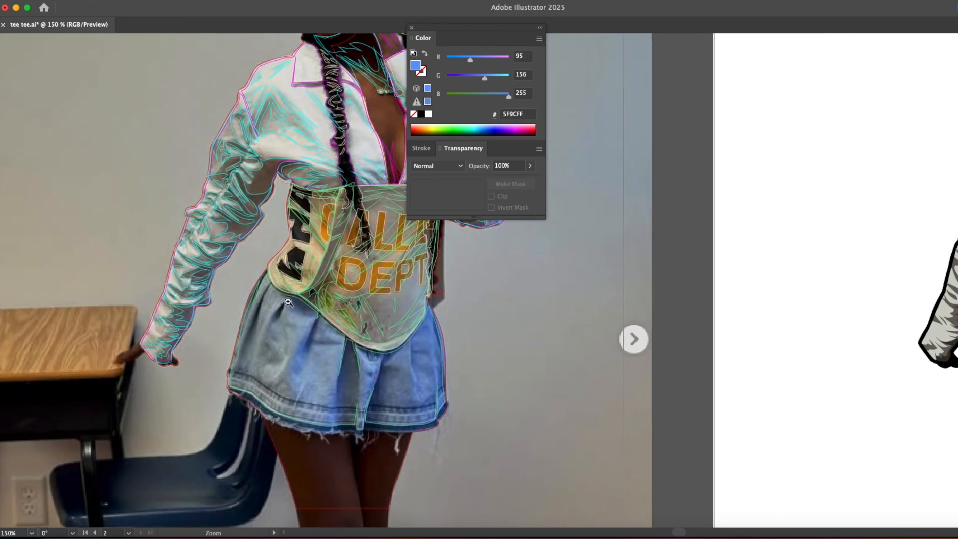
pyautogui.keyDown('super'); pyautogui.click(262, 309); pyautogui.keyUp('super')
pyautogui.moveTo(467, 326); pyautogui.dragTo(229, 301)
pyautogui.keyDown('super'); pyautogui.click(229, 302); pyautogui.keyUp('super')
pyautogui.moveTo(486, 303); pyautogui.dragTo(104, 279)
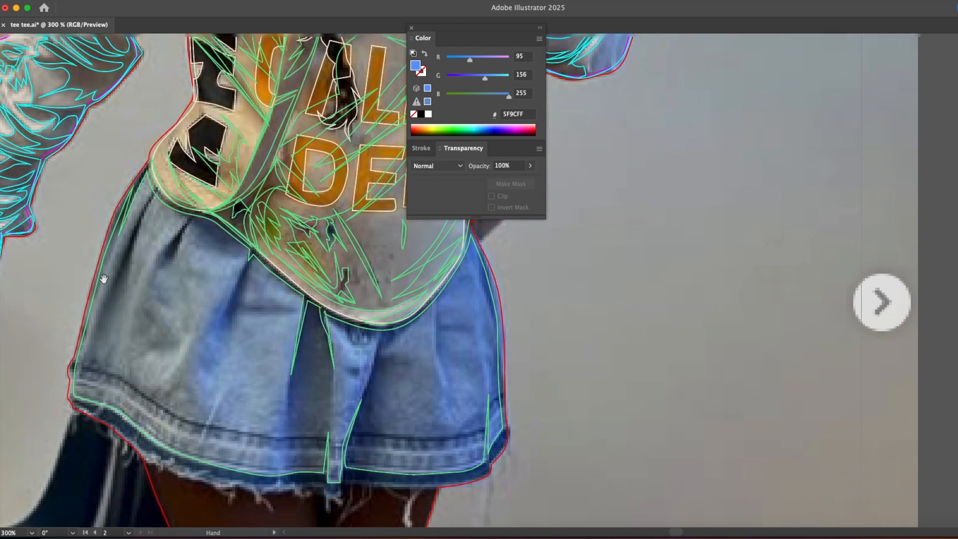
pyautogui.click(180, 205)
pyautogui.press('p')
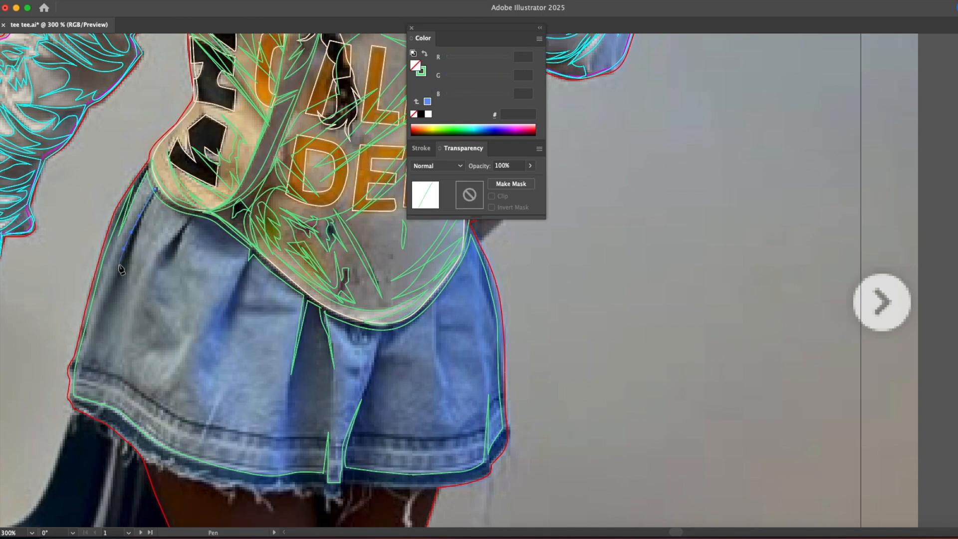
pyautogui.click(98, 325)
pyautogui.click(156, 190)
# Step: Give the new pleat path no fill and a bright red stroke of #FF3242
pyautogui.click(465, 128)
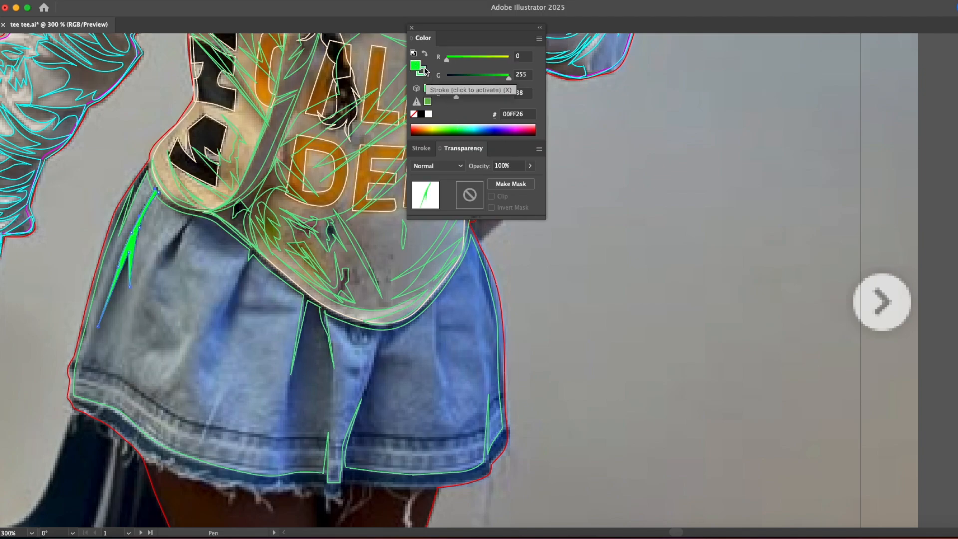
pyautogui.click(447, 75)
pyautogui.moveTo(469, 59); pyautogui.dragTo(519, 60)
pyautogui.moveTo(480, 97); pyautogui.dragTo(484, 97)
pyautogui.moveTo(477, 97)
pyautogui.mouseDown()
pyautogui.moveTo(464, 97)
pyautogui.moveTo(459, 79)
pyautogui.mouseUp()
# Step: Trace the two short pleat shadows hanging from the corset's lower edge on the left half of the skirt
pyautogui.click(195, 212)
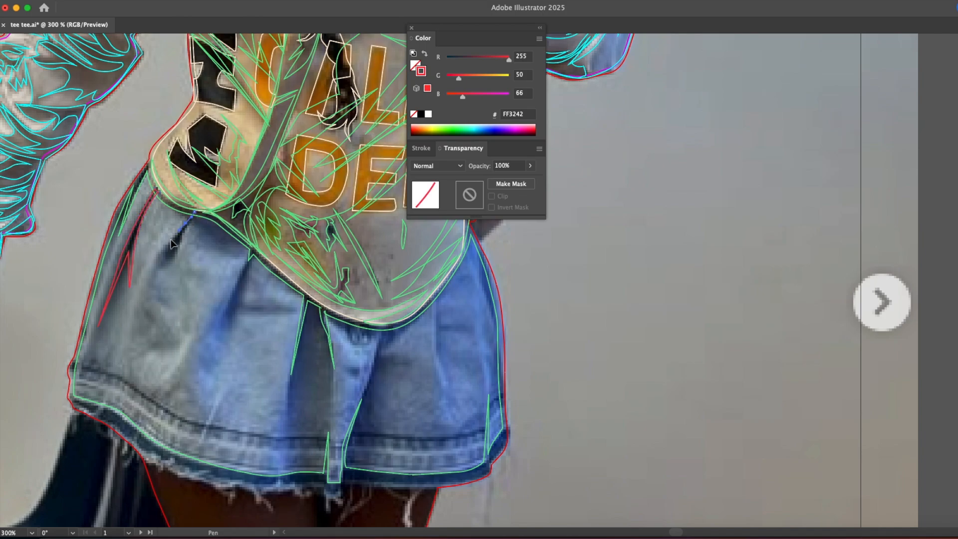
pyautogui.click(171, 239)
pyautogui.click(195, 214)
pyautogui.click(250, 248)
pyautogui.click(230, 317)
pyautogui.click(251, 250)
# Step: Trace the long forked shadow of the skirt's centre pleat, starting at the corset's edge
pyautogui.click(310, 298)
pyautogui.click(292, 372)
pyautogui.click(286, 420)
pyautogui.click(305, 359)
pyautogui.click(318, 320)
pyautogui.click(325, 343)
pyautogui.click(327, 356)
pyautogui.click(327, 369)
pyautogui.click(317, 320)
# Step: Trace the jagged shadow the corset's lower edge casts on the skirt between the first pleats
pyautogui.click(168, 202)
pyautogui.click(201, 214)
pyautogui.click(225, 228)
pyautogui.click(249, 248)
pyautogui.click(253, 252)
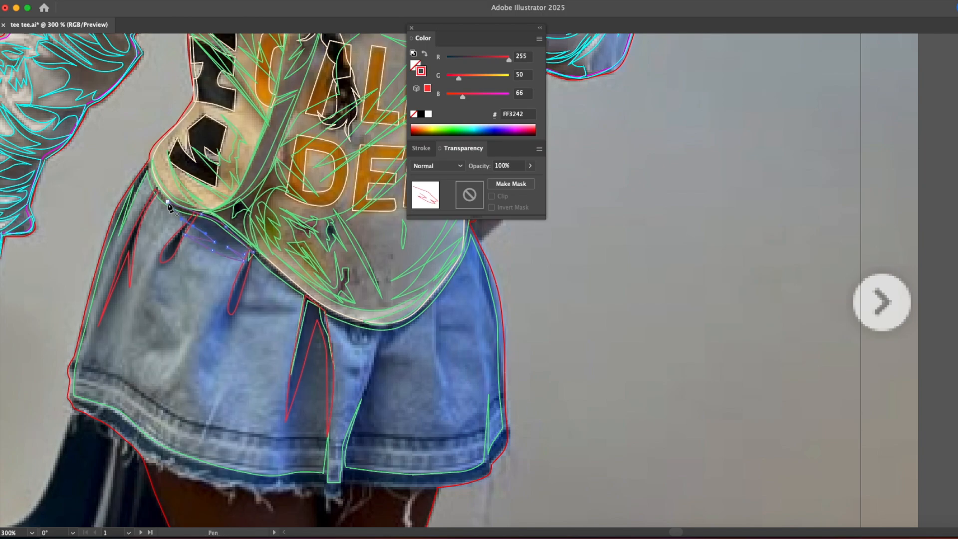
# Step: Trace the long shadow along the skirt's left side edge from the waist down to the hem seam
pyautogui.click(153, 181)
pyautogui.click(84, 360)
pyautogui.click(82, 370)
pyautogui.click(117, 354)
pyautogui.click(122, 287)
pyautogui.click(129, 268)
pyautogui.click(159, 191)
pyautogui.click(153, 181)
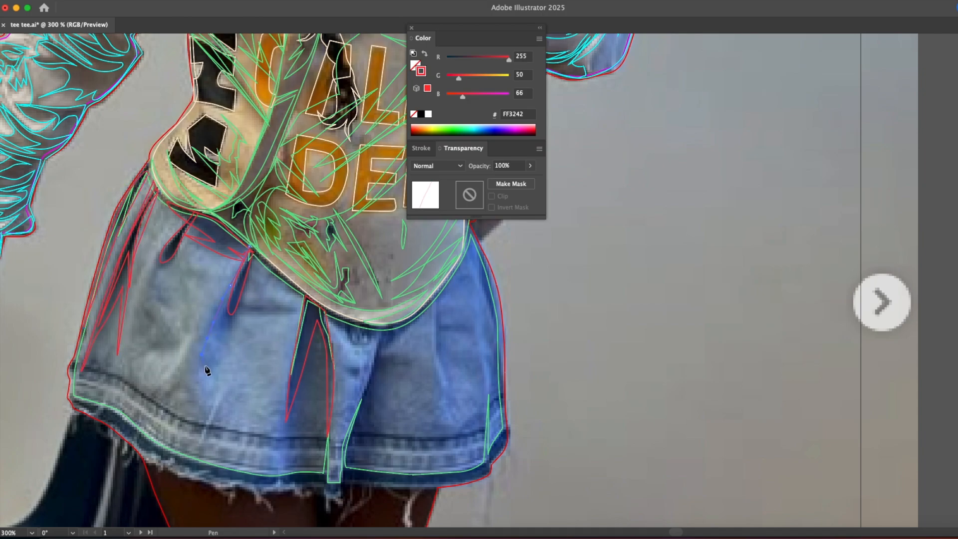
# Step: Trace the longer, rounded fold around the second pleat and the horizontal crease beside it
pyautogui.click(234, 323)
pyautogui.click(242, 294)
pyautogui.click(251, 249)
pyautogui.moveTo(288, 305); pyautogui.dragTo(257, 306)
# Step: Trace the jagged wrinkle shapes across the middle of the skirt's left panel
pyautogui.moveTo(151, 273); pyautogui.dragTo(148, 283)
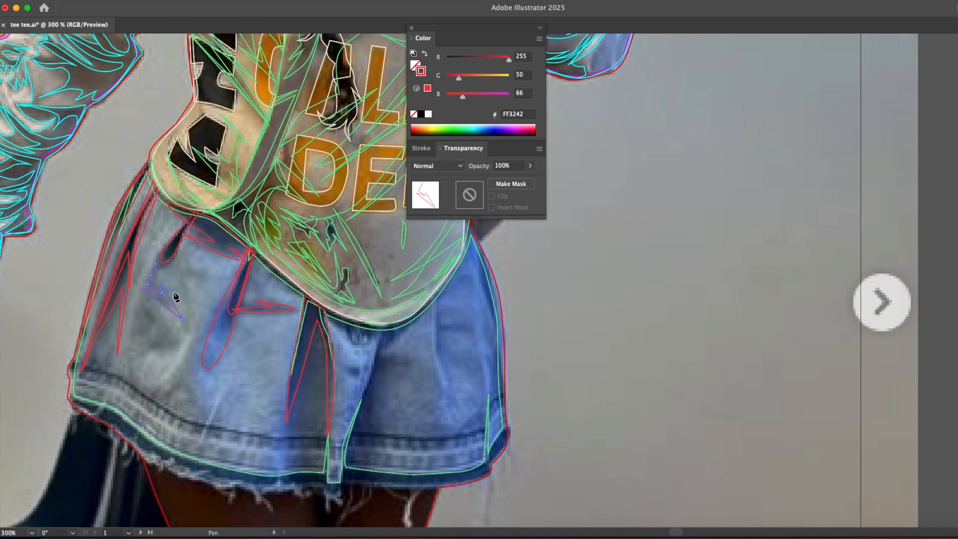
pyautogui.moveTo(177, 265); pyautogui.dragTo(184, 297)
pyautogui.click(226, 274)
pyautogui.moveTo(168, 251); pyautogui.dragTo(178, 267)
pyautogui.click(140, 289)
pyautogui.moveTo(173, 332); pyautogui.dragTo(133, 327)
pyautogui.click(128, 347)
pyautogui.click(154, 343)
pyautogui.click(140, 290)
# Step: Trace the narrow shadow along the seam above the hem from the skirt's left edge, including its small spikes
pyautogui.click(79, 369)
pyautogui.click(121, 378)
pyautogui.click(135, 386)
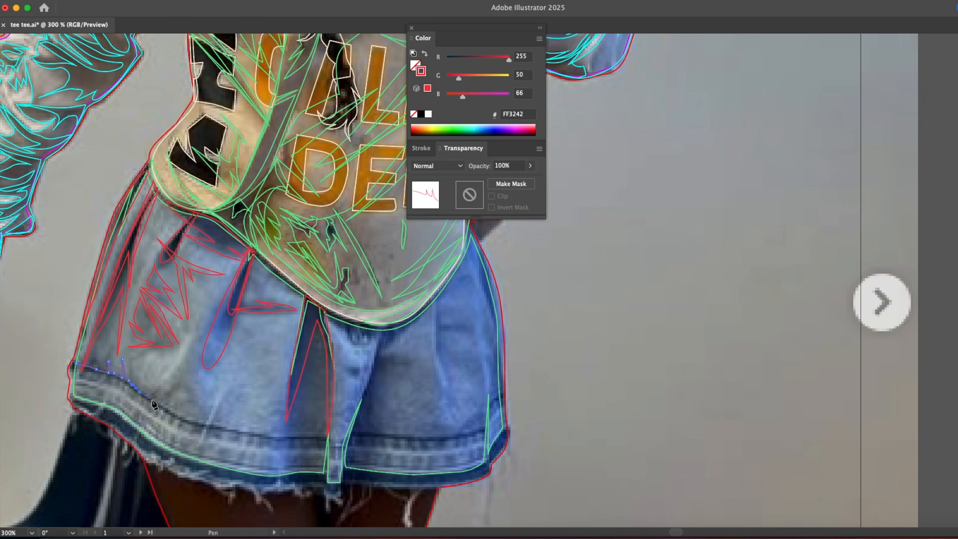
pyautogui.click(175, 413)
pyautogui.click(191, 418)
pyautogui.click(200, 422)
pyautogui.click(203, 421)
pyautogui.click(222, 385)
pyautogui.moveTo(167, 414); pyautogui.dragTo(148, 404)
# Step: Trace the spiked crease and the seam shadow running from it to the skirt's centre pleat
pyautogui.click(223, 390)
pyautogui.click(254, 440)
pyautogui.moveTo(285, 441); pyautogui.dragTo(294, 437)
pyautogui.click(325, 441)
pyautogui.click(328, 437)
pyautogui.moveTo(255, 434); pyautogui.dragTo(226, 428)
pyautogui.click(224, 390)
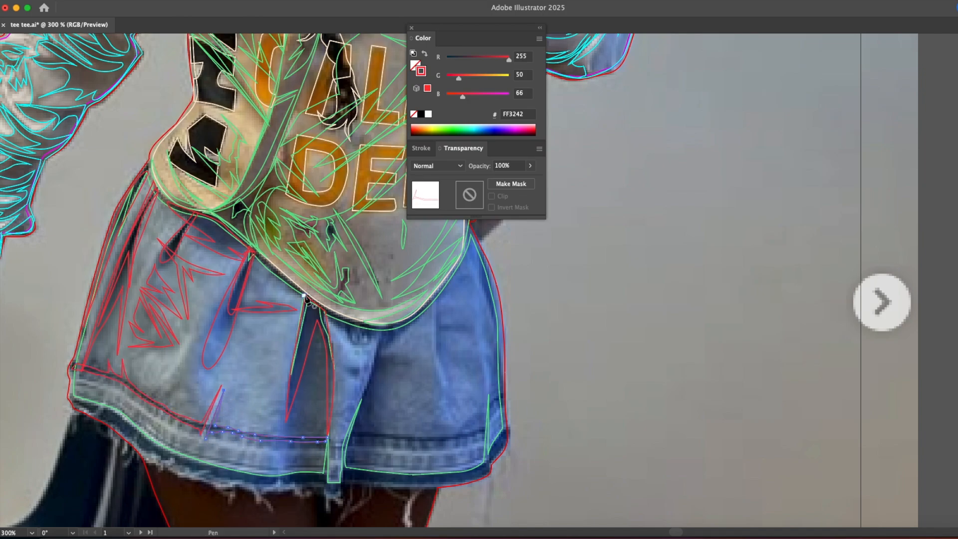
# Step: Trace the shadow panel of the centre pleat from the hem up to the corset's edge
pyautogui.click(328, 421)
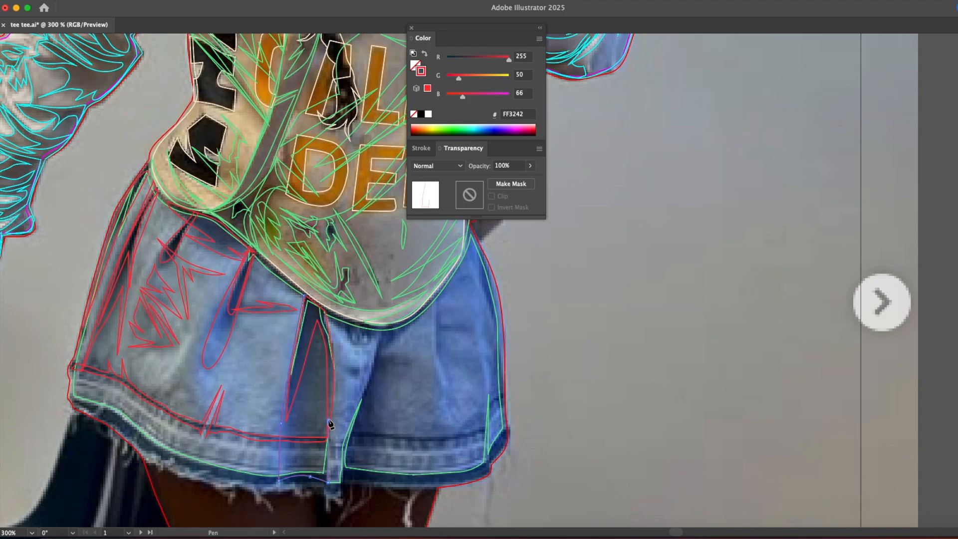
pyautogui.click(329, 350)
pyautogui.click(305, 298)
# Step: Trace the jagged shadow under the corset's edge right of the centre pleat and continue it down the fold to the hem
pyautogui.click(325, 311)
pyautogui.click(341, 327)
pyautogui.click(351, 345)
pyautogui.click(350, 333)
pyautogui.moveTo(359, 344); pyautogui.dragTo(366, 339)
pyautogui.click(379, 331)
pyautogui.click(376, 360)
pyautogui.moveTo(344, 476); pyautogui.dragTo(381, 484)
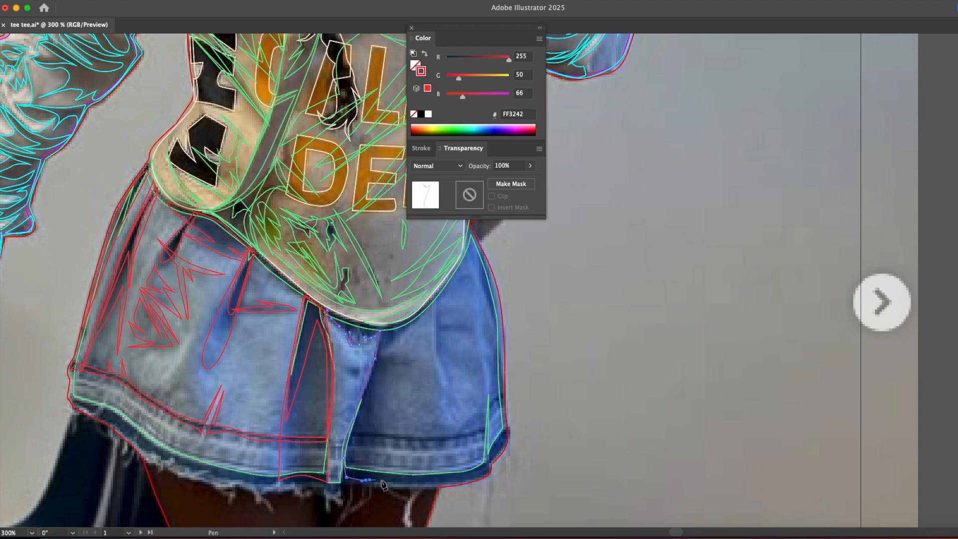
# Step: Trace the spiked inner side of the fold shadow from the hem back up to the corset's edge and close the shape
pyautogui.click(366, 431)
pyautogui.click(380, 451)
pyautogui.moveTo(372, 419); pyautogui.dragTo(373, 406)
pyautogui.moveTo(384, 364); pyautogui.dragTo(392, 362)
pyautogui.click(400, 354)
pyautogui.click(414, 316)
pyautogui.click(326, 309)
# Step: Trace the small jagged wrinkle on the narrow denim strip between the centre pleat and the fold
pyautogui.click(348, 354)
pyautogui.click(349, 362)
pyautogui.click(360, 365)
pyautogui.click(358, 371)
pyautogui.click(358, 379)
pyautogui.click(365, 372)
pyautogui.click(375, 352)
# Step: Trace the thin seam shadow above the hem across the skirt's right panel
pyautogui.click(350, 428)
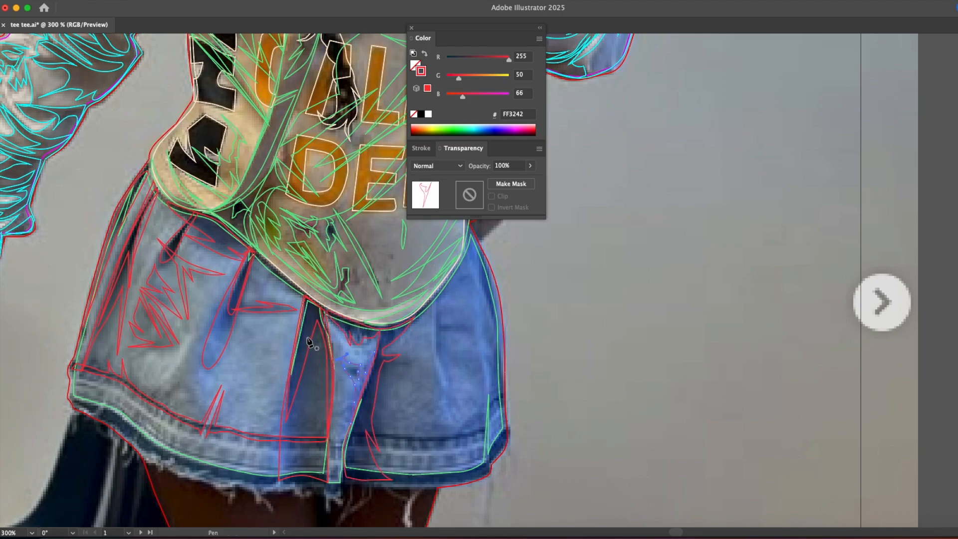
pyautogui.click(350, 433)
pyautogui.click(365, 432)
pyautogui.moveTo(382, 434); pyautogui.dragTo(394, 438)
pyautogui.moveTo(413, 437); pyautogui.dragTo(381, 440)
pyautogui.moveTo(372, 437); pyautogui.dragTo(367, 438)
pyautogui.click(348, 433)
# Step: Trace the narrow shadow at the skirt's upper right edge and the vertical crease in the right panel
pyautogui.click(471, 231)
pyautogui.moveTo(477, 269); pyautogui.dragTo(478, 277)
pyautogui.moveTo(484, 295); pyautogui.dragTo(487, 301)
pyautogui.click(440, 292)
pyautogui.click(440, 327)
pyautogui.click(444, 383)
pyautogui.moveTo(435, 342); pyautogui.dragTo(436, 329)
pyautogui.click(437, 295)
pyautogui.click(440, 293)
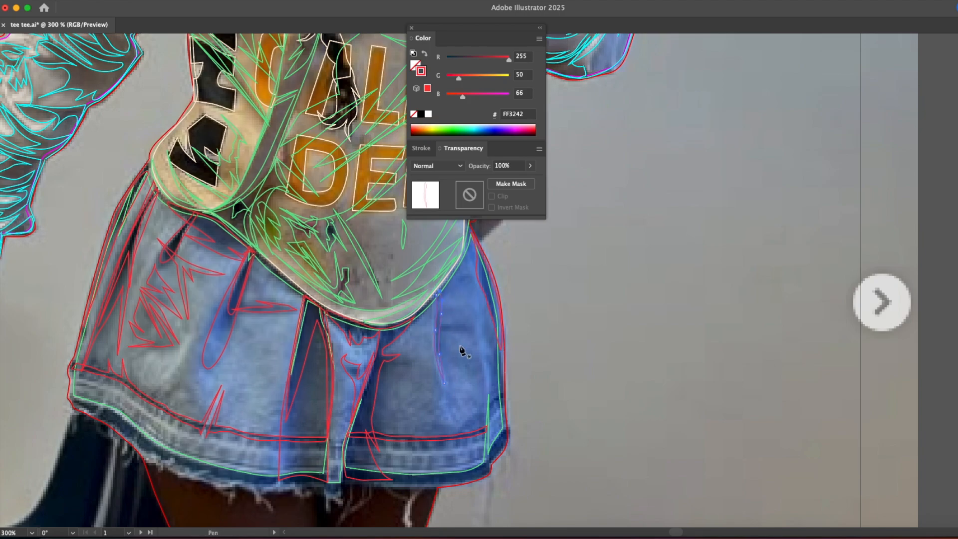
# Step: Trace the slim dark strip along the right fold's edge from the corset down past the seam
pyautogui.click(380, 328)
pyautogui.click(349, 433)
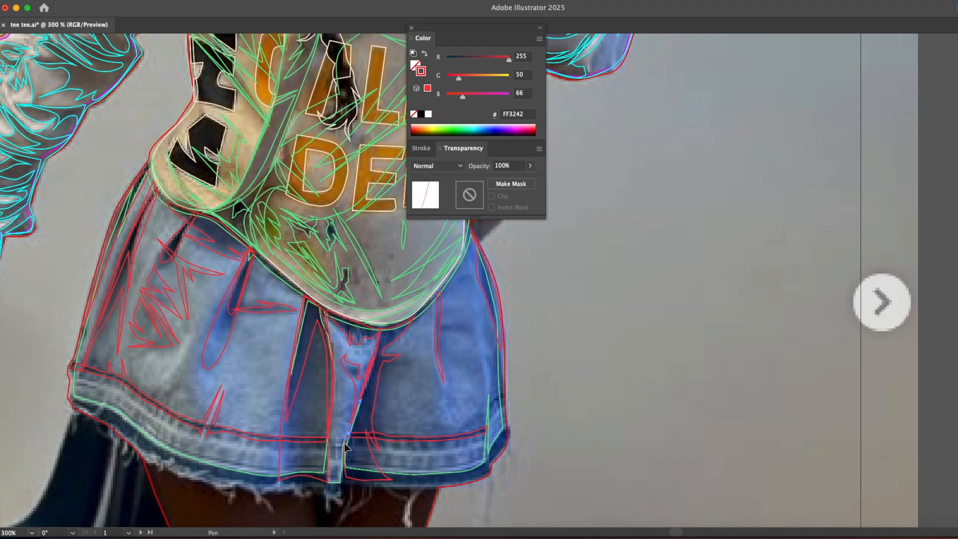
pyautogui.moveTo(353, 444); pyautogui.dragTo(360, 416)
pyautogui.click(387, 330)
pyautogui.click(381, 328)
# Step: Trace the frayed threads below the hem from the skirt's left corner to the outer edge of the left thigh
pyautogui.moveTo(228, 410); pyautogui.dragTo(276, 262)
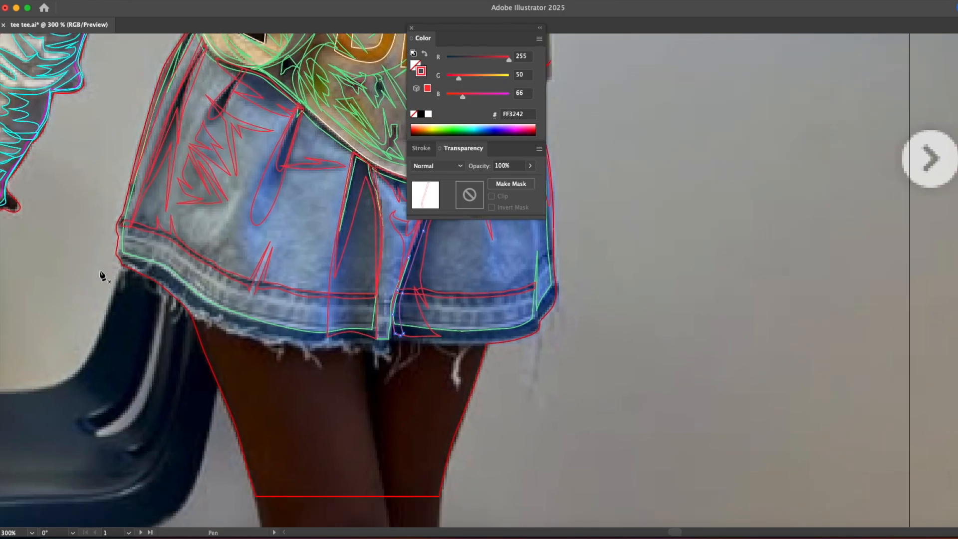
pyautogui.click(116, 266)
pyautogui.click(120, 273)
pyautogui.click(121, 289)
pyautogui.click(125, 272)
pyautogui.click(132, 273)
pyautogui.click(140, 280)
pyautogui.click(146, 284)
pyautogui.click(152, 290)
pyautogui.click(160, 288)
pyautogui.click(163, 302)
pyautogui.click(165, 293)
pyautogui.keyDown('super'); pyautogui.click(170, 301); pyautogui.keyUp('super')
pyautogui.click(176, 324)
pyautogui.click(184, 315)
pyautogui.click(189, 318)
pyautogui.click(193, 317)
pyautogui.click(205, 321)
pyautogui.click(210, 329)
# Step: Continue the frayed hem outline across the left thigh, including its long hanging threads
pyautogui.click(214, 325)
pyautogui.click(227, 335)
pyautogui.click(236, 337)
pyautogui.click(244, 341)
pyautogui.click(254, 341)
pyautogui.click(264, 343)
pyautogui.click(274, 365)
pyautogui.click(279, 353)
pyautogui.click(286, 345)
pyautogui.click(297, 346)
pyautogui.click(328, 371)
pyautogui.click(310, 350)
pyautogui.click(321, 350)
pyautogui.click(330, 349)
pyautogui.click(337, 349)
pyautogui.click(343, 346)
# Step: Continue the frayed hem outline around the thread tufts beneath the centre pleat
pyautogui.click(347, 353)
pyautogui.click(355, 356)
pyautogui.click(363, 347)
pyautogui.click(370, 344)
pyautogui.click(376, 353)
pyautogui.click(380, 380)
pyautogui.click(387, 356)
pyautogui.click(396, 351)
pyautogui.click(389, 383)
pyautogui.click(400, 341)
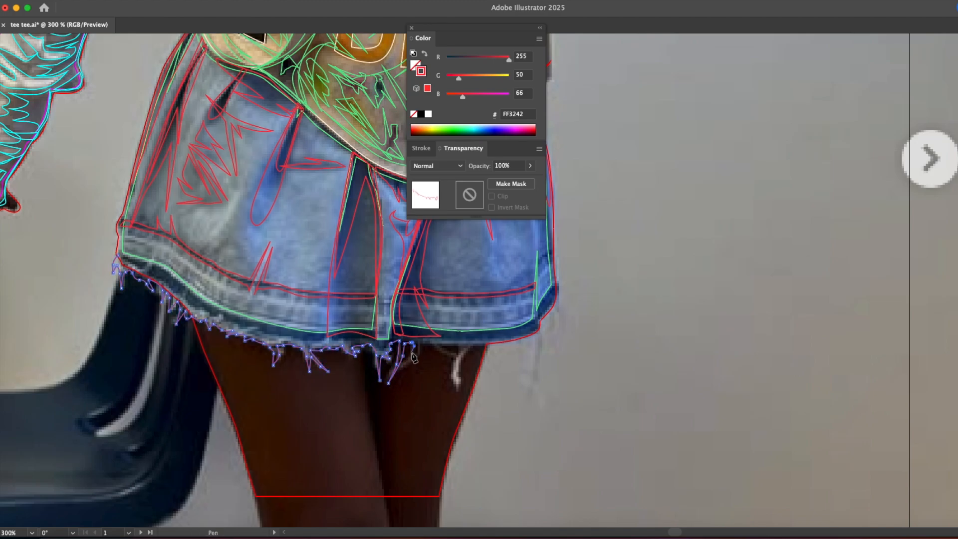
# Step: Continue the frayed hem outline across the right thigh, including its long loose thread
pyautogui.click(402, 372)
pyautogui.click(423, 355)
pyautogui.click(429, 342)
pyautogui.click(439, 353)
pyautogui.click(437, 343)
pyautogui.click(461, 348)
pyautogui.click(459, 391)
pyautogui.click(463, 359)
pyautogui.click(482, 348)
# Step: Continue the frayed hem outline past the right thigh and around the threads up to the skirt's right corner
pyautogui.click(492, 347)
pyautogui.click(502, 345)
pyautogui.click(510, 345)
pyautogui.click(511, 353)
pyautogui.click(509, 362)
pyautogui.click(530, 372)
pyautogui.click(551, 318)
pyautogui.click(551, 343)
pyautogui.click(556, 319)
pyautogui.click(556, 306)
pyautogui.click(564, 316)
pyautogui.click(561, 304)
pyautogui.click(558, 296)
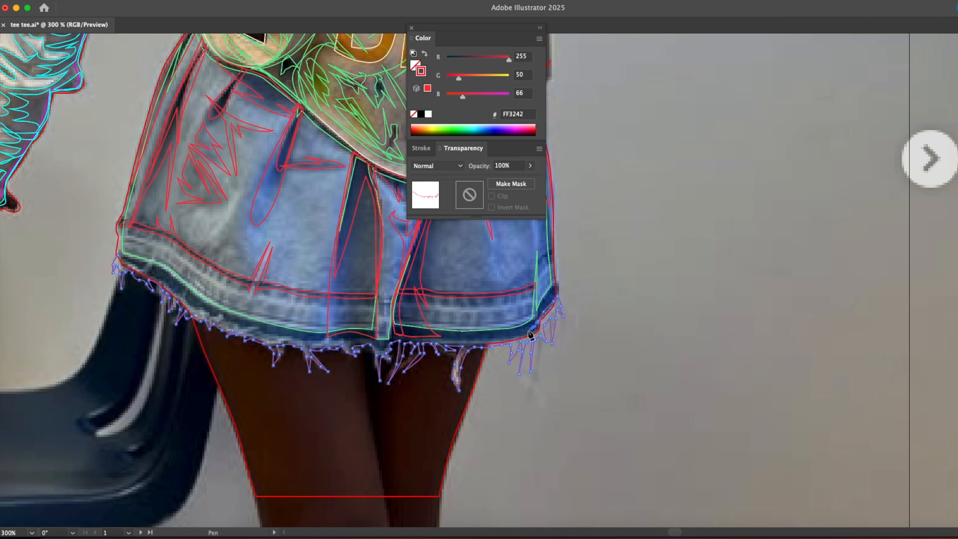
# Step: Trace the fringe's upper edge along the hem from the skirt's right corner back past the centre pleat
pyautogui.click(511, 336)
pyautogui.click(500, 338)
pyautogui.click(477, 339)
pyautogui.click(458, 342)
pyautogui.click(437, 339)
pyautogui.click(428, 335)
pyautogui.click(422, 336)
pyautogui.click(413, 337)
pyautogui.click(406, 337)
pyautogui.click(397, 335)
pyautogui.click(388, 340)
pyautogui.click(386, 346)
pyautogui.click(379, 350)
pyautogui.click(373, 343)
pyautogui.click(371, 339)
pyautogui.click(362, 340)
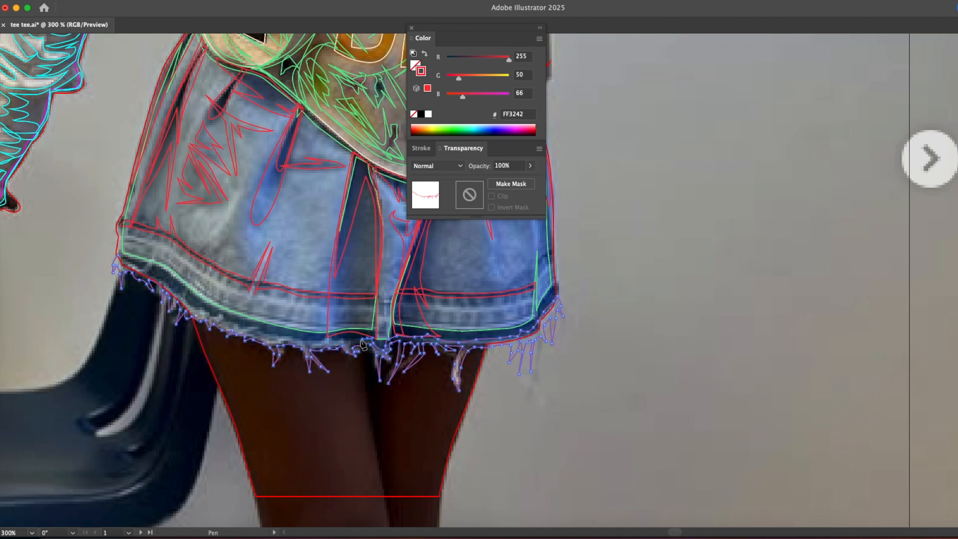
# Step: Trace the fringe's upper edge along the left panel's hem and close the shape at the skirt's left corner
pyautogui.click(341, 341)
pyautogui.click(327, 340)
pyautogui.click(322, 340)
pyautogui.click(312, 341)
pyautogui.click(266, 337)
pyautogui.click(257, 333)
pyautogui.click(260, 327)
pyautogui.click(250, 331)
pyautogui.click(245, 327)
pyautogui.click(237, 324)
pyautogui.click(234, 329)
pyautogui.click(227, 321)
pyautogui.click(221, 320)
pyautogui.click(216, 313)
pyautogui.click(207, 311)
pyautogui.click(135, 270)
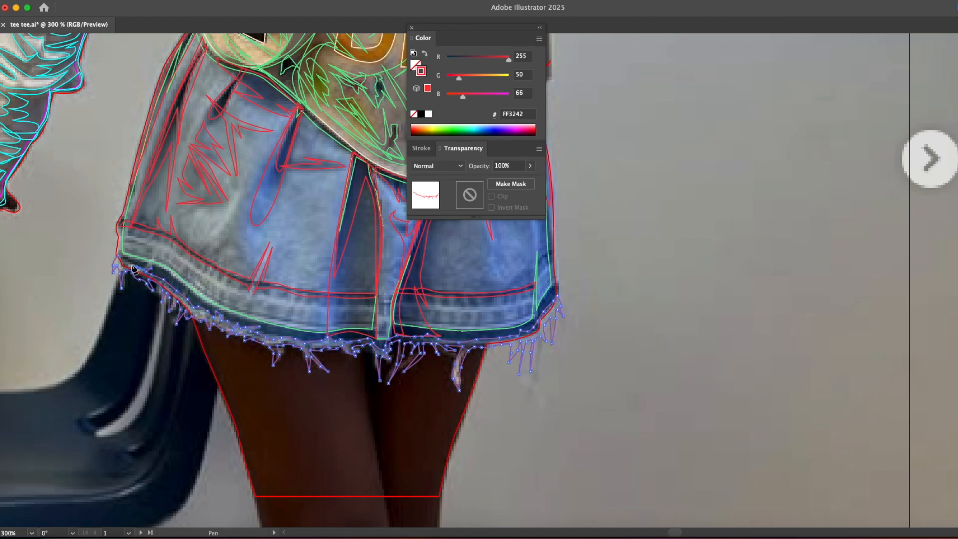
pyautogui.click(118, 256)
# Step: Trace the branching fold shape on the skirt's right panel, from the corset edge down towards the hem
pyautogui.scroll(3, 225, 264)
pyautogui.hscroll(6, 224, 264)
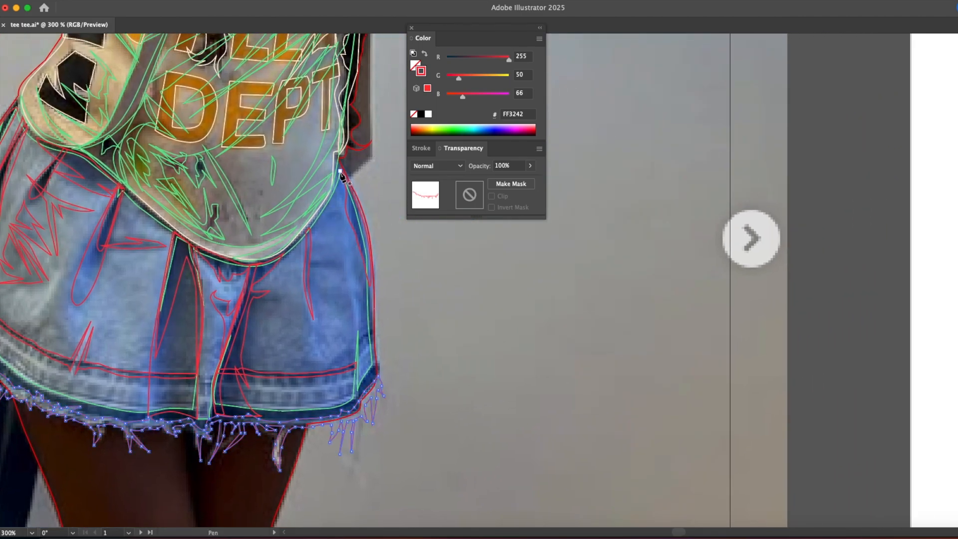
pyautogui.click(311, 258)
pyautogui.click(319, 262)
pyautogui.click(334, 262)
pyautogui.click(341, 270)
pyautogui.click(343, 251)
pyautogui.click(346, 224)
pyautogui.click(347, 274)
pyautogui.click(354, 331)
pyautogui.click(315, 271)
pyautogui.click(315, 344)
pyautogui.moveTo(307, 271); pyautogui.dragTo(303, 256)
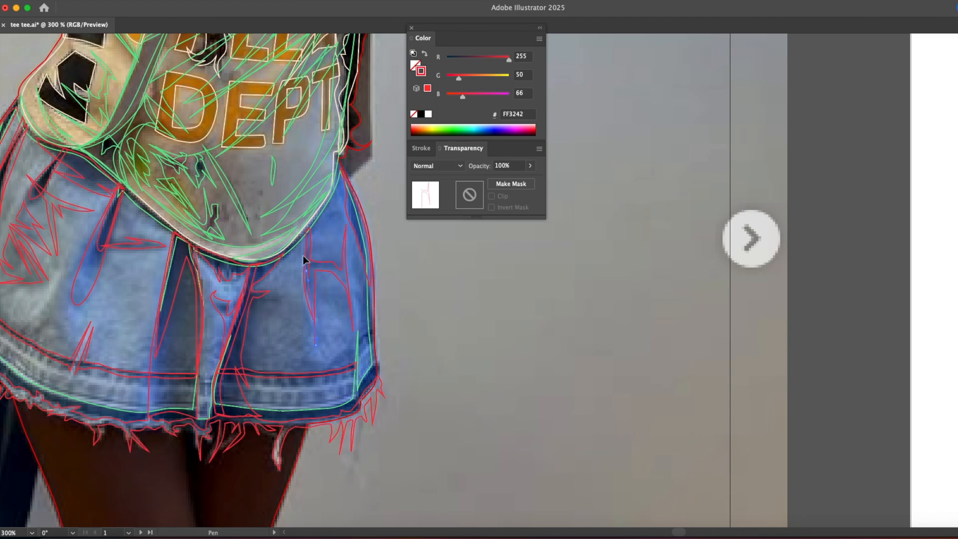
pyautogui.click(312, 226)
# Step: Trace the long curved fold across the skirt's left panel and a narrow fold along its left edge
pyautogui.moveTo(231, 241); pyautogui.dragTo(360, 228)
pyautogui.click(200, 242)
pyautogui.moveTo(179, 278); pyautogui.dragTo(169, 305)
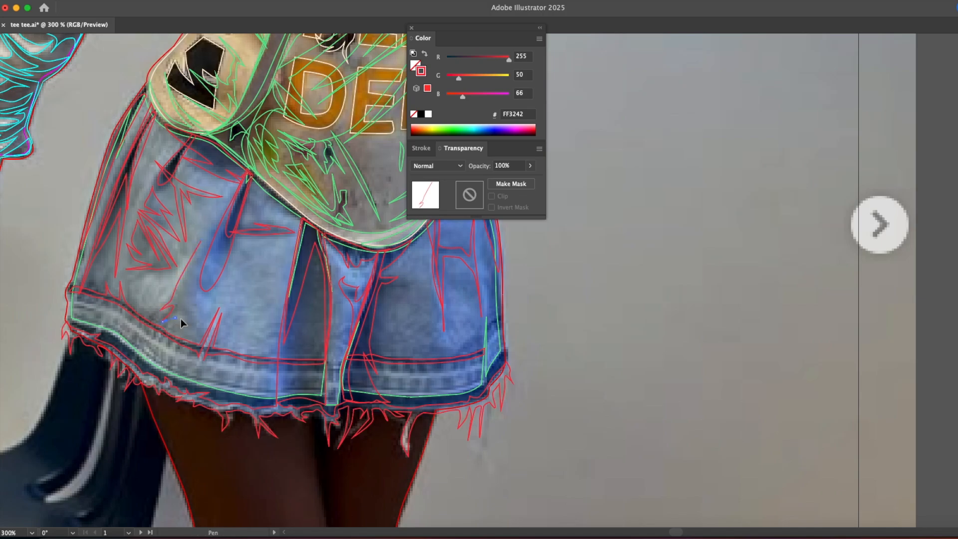
pyautogui.click(209, 297)
pyautogui.click(230, 211)
pyautogui.click(248, 169)
pyautogui.click(245, 165)
pyautogui.click(202, 241)
pyautogui.moveTo(96, 237); pyautogui.dragTo(109, 218)
pyautogui.click(152, 112)
# Step: Trace the left thigh's skin area as a closed shape from the frayed hem down to the cut-off line
pyautogui.press('space')
pyautogui.moveTo(202, 431); pyautogui.dragTo(131, 283)
pyautogui.click(103, 212)
pyautogui.click(152, 339)
pyautogui.click(166, 389)
pyautogui.click(290, 389)
pyautogui.moveTo(271, 304); pyautogui.dragTo(269, 281)
pyautogui.click(268, 242)
pyautogui.click(231, 243)
pyautogui.click(193, 236)
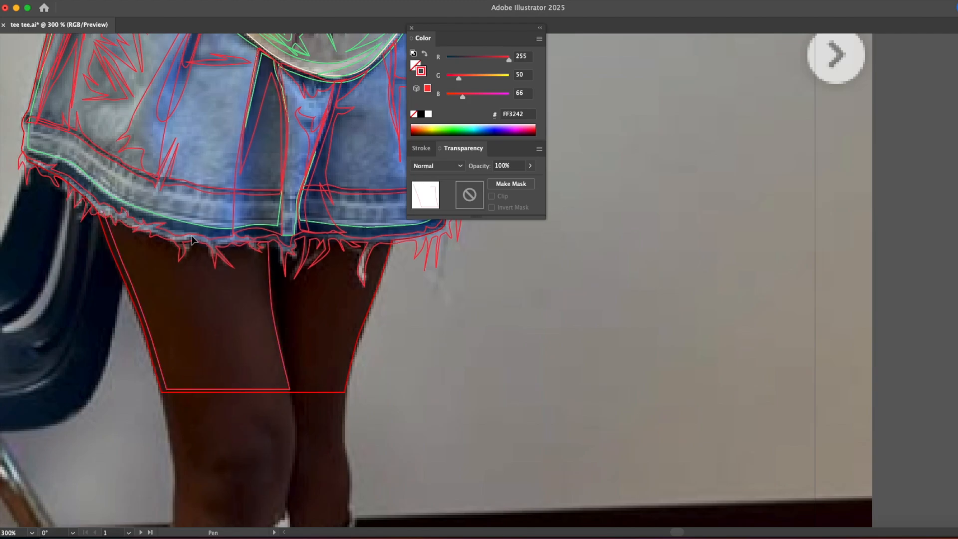
# Step: Trace the right thigh's skin area and close the shape along the frayed hem
pyautogui.moveTo(312, 236)
pyautogui.mouseDown()
pyautogui.moveTo(289, 331)
pyautogui.moveTo(294, 386)
pyautogui.moveTo(340, 390)
pyautogui.moveTo(387, 244)
pyautogui.mouseUp()
pyautogui.click(358, 242)
pyautogui.click(321, 237)
pyautogui.click(311, 237)
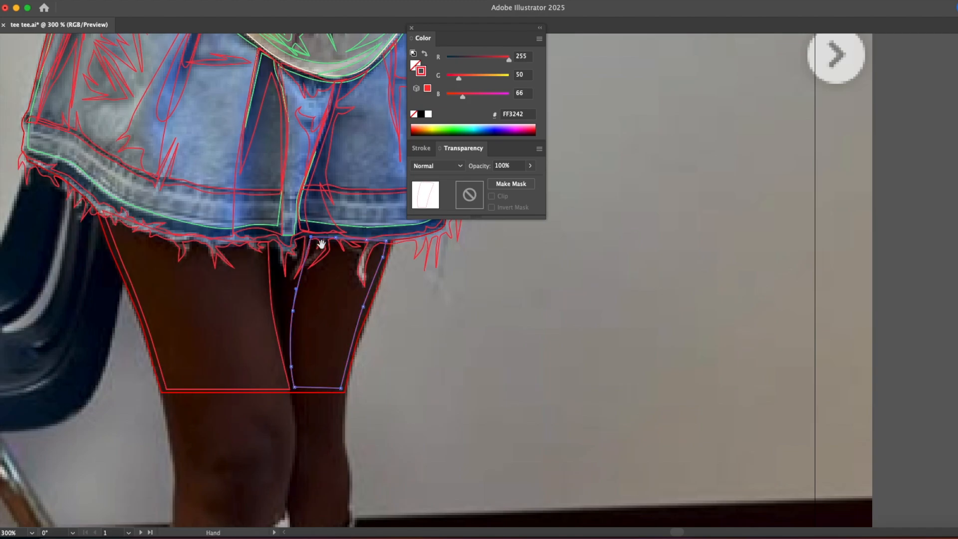
# Step: Select all paths with the same fill and stroke as the red skirt lines, and add the nose path to the selection
pyautogui.moveTo(321, 242); pyautogui.dragTo(305, 432)
pyautogui.press('v')
pyautogui.click(322, 295)
pyautogui.click(160, 1)
pyautogui.moveTo(191, 1)
pyautogui.moveTo(204, 105)
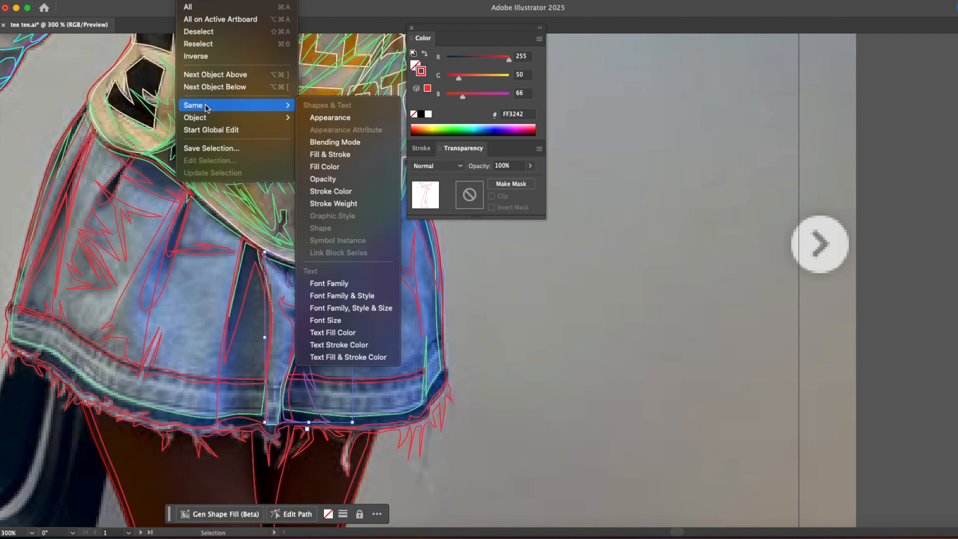
pyautogui.click(346, 154)
pyautogui.press('space')
pyautogui.moveTo(240, 117); pyautogui.dragTo(192, 460)
pyautogui.moveTo(274, 133); pyautogui.dragTo(295, 432)
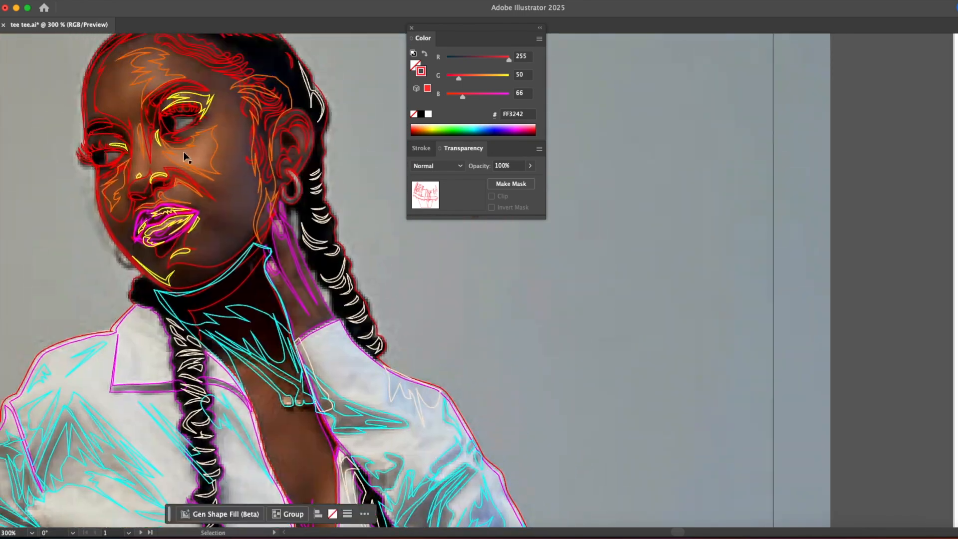
pyautogui.keyDown('shift'); pyautogui.click(155, 183); pyautogui.keyUp('shift')
# Step: Paste the copied skirt, leg and nose paths into the coloured illustration and move them roughly over the figure
pyautogui.hscroll(2, 406, 269)
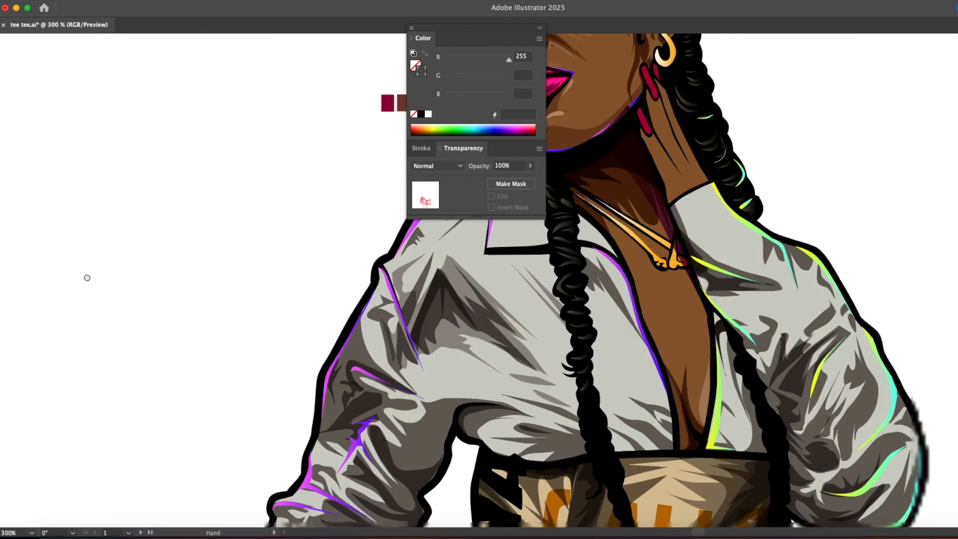
pyautogui.click(85, 276)
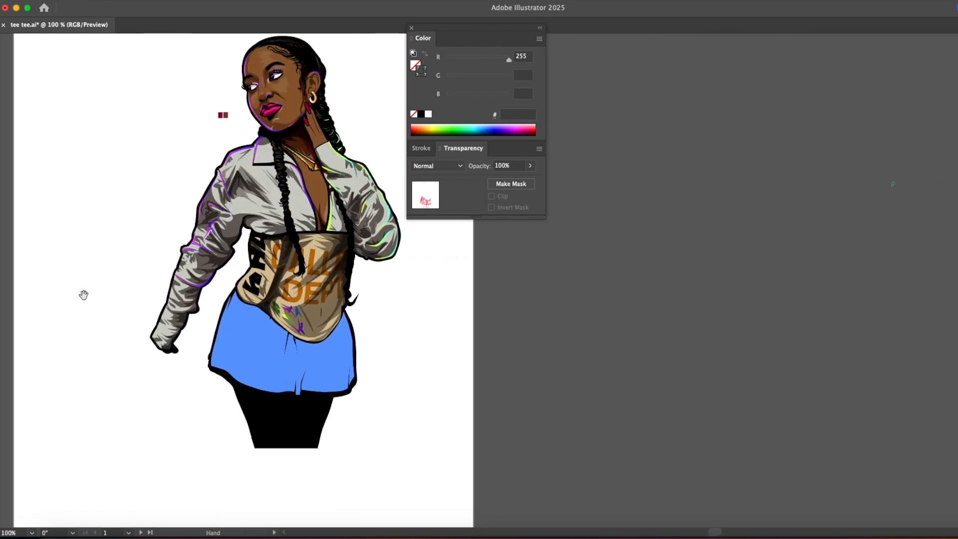
pyautogui.press('super+v')
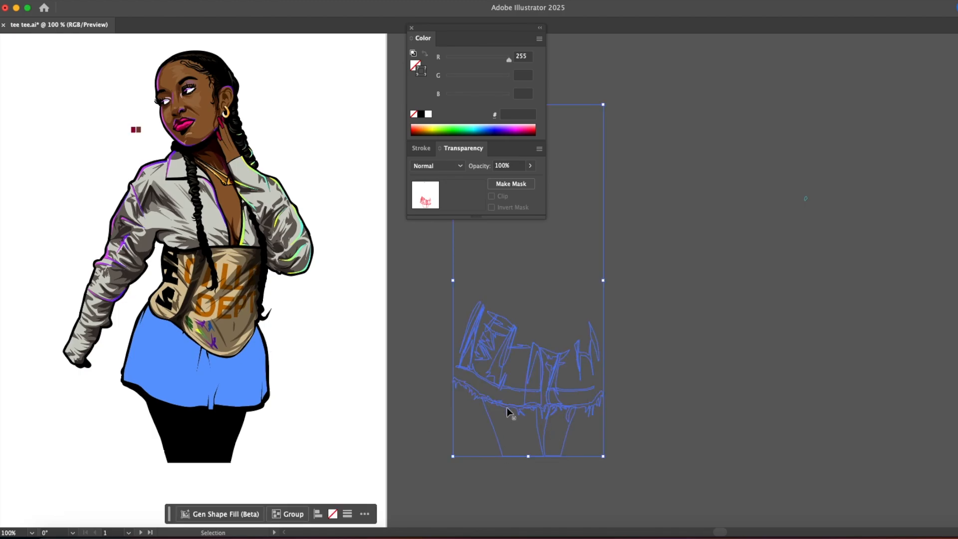
pyautogui.moveTo(517, 410)
pyautogui.mouseDown()
pyautogui.moveTo(204, 426)
pyautogui.moveTo(182, 413)
pyautogui.moveTo(196, 403)
pyautogui.mouseUp()
# Step: Align the pasted paths precisely by matching the nose path to the illustrated nose, checking the fit in Outline view
pyautogui.press('super+plus')
pyautogui.moveTo(524, 302); pyautogui.dragTo(224, 303)
pyautogui.press('super+plus')
pyautogui.press('super+plus')
pyautogui.moveTo(469, 324); pyautogui.dragTo(48, 361)
pyautogui.press('super+plus')
pyautogui.moveTo(364, 348); pyautogui.dragTo(41, 393)
pyautogui.keyDown('super'); pyautogui.click(214, 333); pyautogui.keyUp('super')
pyautogui.moveTo(565, 328); pyautogui.dragTo(118, 397)
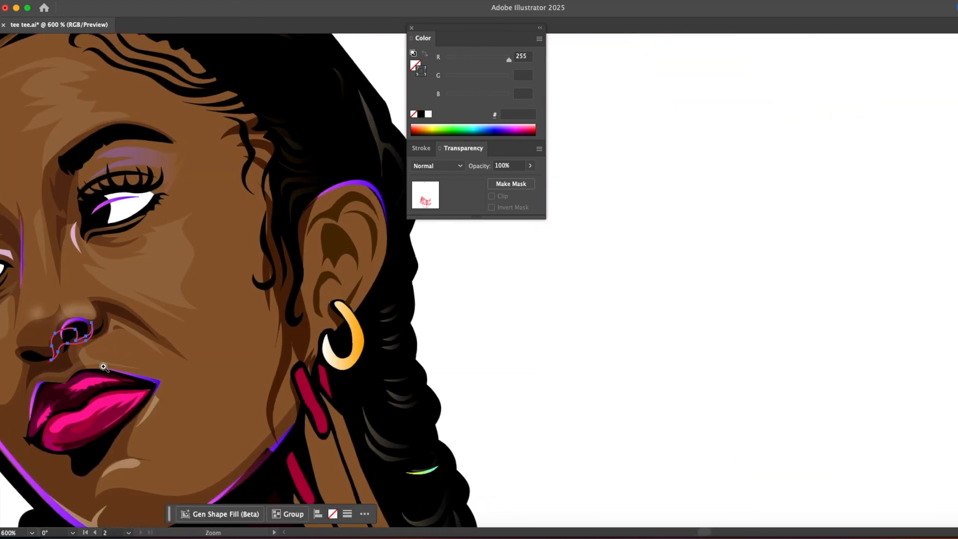
pyautogui.keyDown('super'); pyautogui.click(86, 351); pyautogui.keyUp('super')
pyautogui.moveTo(462, 301); pyautogui.dragTo(227, 409)
pyautogui.moveTo(279, 390)
pyautogui.mouseDown()
pyautogui.moveTo(300, 379)
pyautogui.moveTo(291, 380)
pyautogui.mouseUp()
pyautogui.press('super+y')
pyautogui.press('super+y')
# Step: Delete the pasted nose reference path from the face
pyautogui.press('Delete')
pyautogui.click(301, 368)
pyautogui.press('Delete')
pyautogui.keyDown('alt'); pyautogui.keyDown('super'); pyautogui.click(329, 391); pyautogui.keyUp('super'); pyautogui.keyUp('alt')
pyautogui.keyDown('alt'); pyautogui.keyDown('super'); pyautogui.click(328, 392); pyautogui.keyUp('super'); pyautogui.keyUp('alt')
pyautogui.keyDown('alt'); pyautogui.keyDown('super'); pyautogui.click(328, 392); pyautogui.keyUp('super'); pyautogui.keyUp('alt')
pyautogui.keyDown('alt'); pyautogui.keyDown('super'); pyautogui.click(328, 392); pyautogui.keyUp('super'); pyautogui.keyUp('alt')
pyautogui.keyDown('alt'); pyautogui.keyDown('super'); pyautogui.click(328, 392); pyautogui.keyUp('super'); pyautogui.keyUp('alt')
pyautogui.keyDown('alt'); pyautogui.keyDown('super'); pyautogui.click(328, 392); pyautogui.keyUp('super'); pyautogui.keyUp('alt')
pyautogui.moveTo(776, 400); pyautogui.dragTo(89, 459)
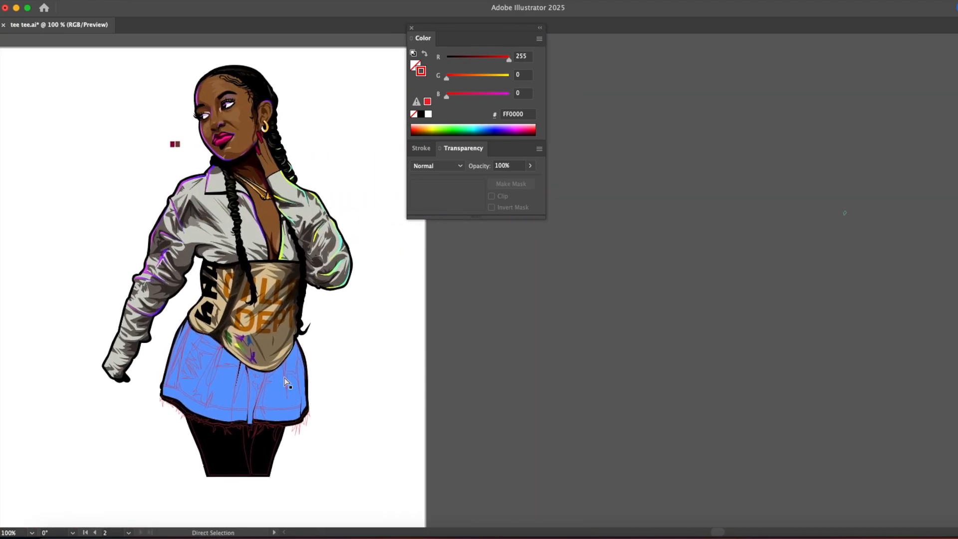
# Step: Fill the frayed hem fringe with the corset's tan colour using the Eyedropper
pyautogui.keyDown('super'); pyautogui.click(284, 378); pyautogui.keyUp('super')
pyautogui.moveTo(409, 357); pyautogui.dragTo(289, 399)
pyautogui.click(326, 407)
pyautogui.press('i')
pyautogui.click(377, 310)
pyautogui.keyDown('super'); pyautogui.click(476, 355); pyautogui.keyUp('super')
pyautogui.moveTo(337, 364)
pyautogui.mouseDown()
pyautogui.moveTo(307, 338)
pyautogui.moveTo(307, 319)
pyautogui.mouseUp()
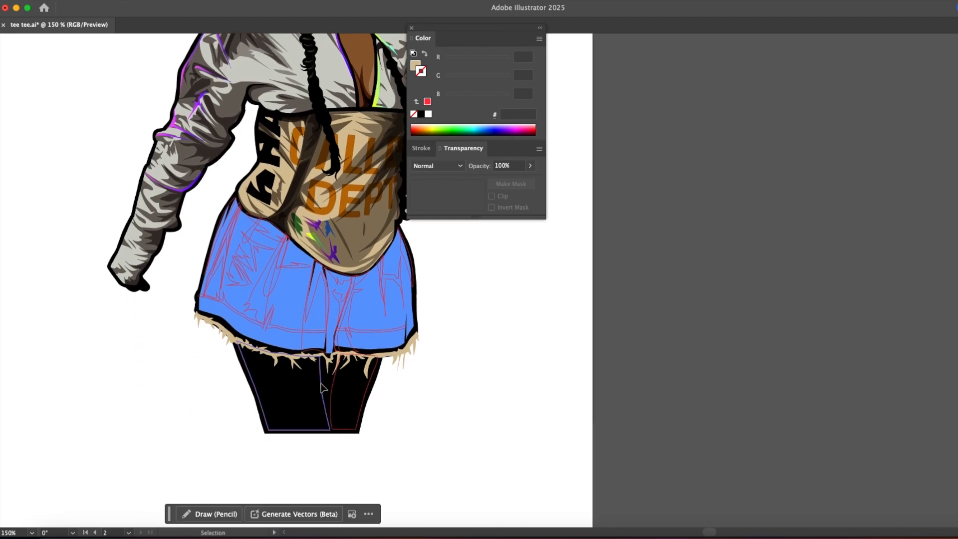
# Step: Cut the two thigh shapes and paste them in front of the black leg silhouette
pyautogui.click(322, 386)
pyautogui.keyDown('shift'); pyautogui.click(362, 397); pyautogui.keyUp('shift')
pyautogui.keyDown('shift'); pyautogui.click(364, 398); pyautogui.keyUp('shift')
pyautogui.keyDown('shift'); pyautogui.click(359, 400); pyautogui.keyUp('shift')
pyautogui.press('super+x')
pyautogui.click(357, 399)
pyautogui.press('super+f')
# Step: Fill both thigh shapes with the brown skin colour sampled from the figure's skin
pyautogui.moveTo(311, 289); pyautogui.dragTo(247, 448)
pyautogui.press('i')
pyautogui.click(306, 191)
pyautogui.moveTo(304, 235); pyautogui.dragTo(246, 85)
pyautogui.keyDown('super'); pyautogui.click(349, 341); pyautogui.keyUp('super')
pyautogui.keyDown('alt'); pyautogui.keyDown('super'); pyautogui.click(250, 366); pyautogui.keyUp('super'); pyautogui.keyUp('alt')
pyautogui.keyDown('alt'); pyautogui.keyDown('super'); pyautogui.click(413, 301); pyautogui.keyUp('super'); pyautogui.keyUp('alt')
pyautogui.moveTo(413, 302)
pyautogui.mouseDown()
pyautogui.moveTo(179, 383)
pyautogui.moveTo(267, 342)
pyautogui.mouseUp()
pyautogui.moveTo(314, 312)
pyautogui.mouseDown()
pyautogui.moveTo(212, 346)
pyautogui.moveTo(150, 382)
pyautogui.mouseUp()
pyautogui.keyDown('super'); pyautogui.click(298, 334); pyautogui.keyUp('super')
pyautogui.keyDown('super'); pyautogui.click(298, 333); pyautogui.keyUp('super')
pyautogui.hscroll(10, 305, 364)
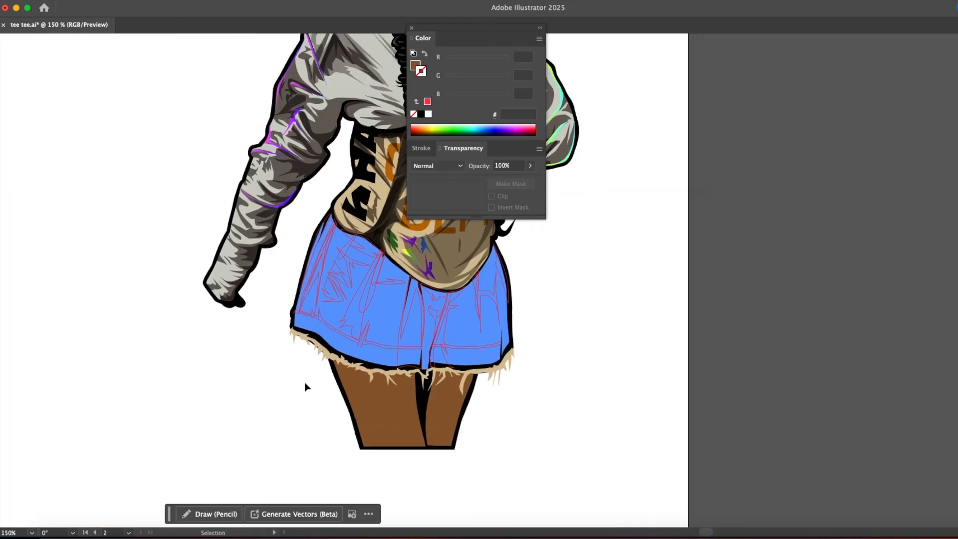
pyautogui.click(305, 389)
# Step: Fill the left part of the skirt's hem seam with dark blue, RGB 0, 48, 140
pyautogui.hscroll(-14, 307, 394)
pyautogui.press('i')
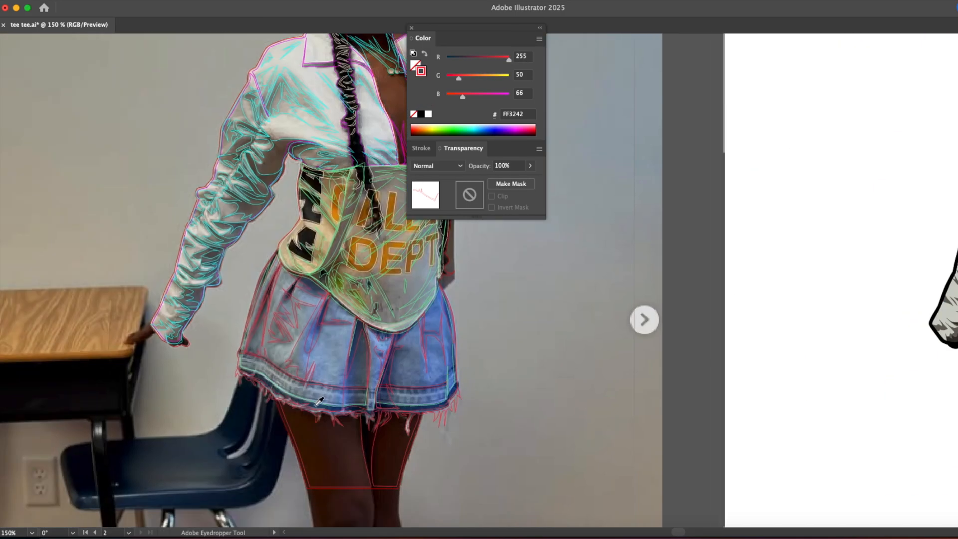
pyautogui.click(316, 403)
pyautogui.hscroll(14, 396, 400)
pyautogui.press('v')
pyautogui.click(394, 394)
pyautogui.click(373, 378)
pyautogui.click(414, 65)
pyautogui.moveTo(467, 78); pyautogui.dragTo(458, 77)
pyautogui.moveTo(474, 96); pyautogui.dragTo(481, 95)
pyautogui.moveTo(459, 60); pyautogui.dragTo(447, 59)
# Step: Copy the seam's dark blue fill to the seam section running to the centre pleat
pyautogui.click(409, 384)
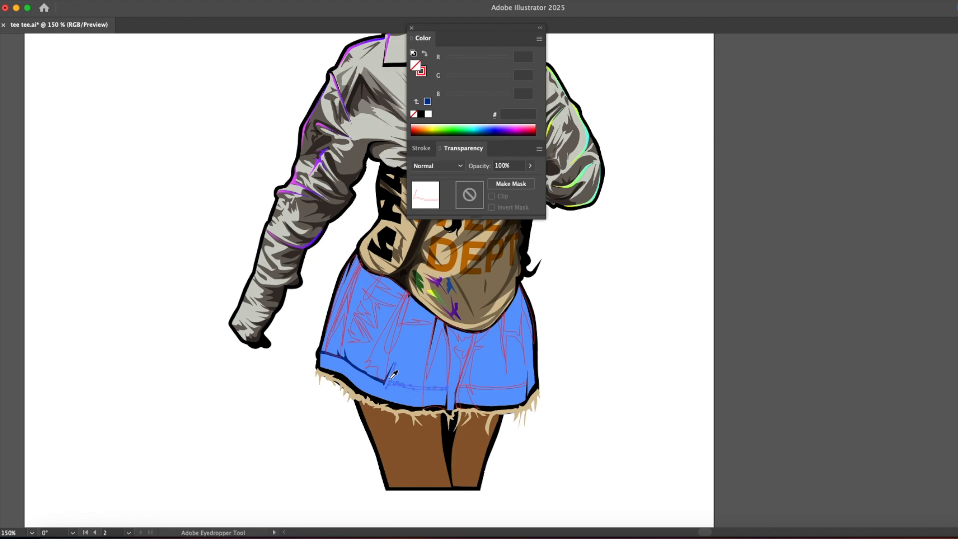
pyautogui.press('i')
pyautogui.click(355, 369)
# Step: Set the dark blue fold at the skirt's left edge to Multiply blending at 50% opacity
pyautogui.click(436, 166)
pyautogui.click(435, 206)
pyautogui.click(530, 165)
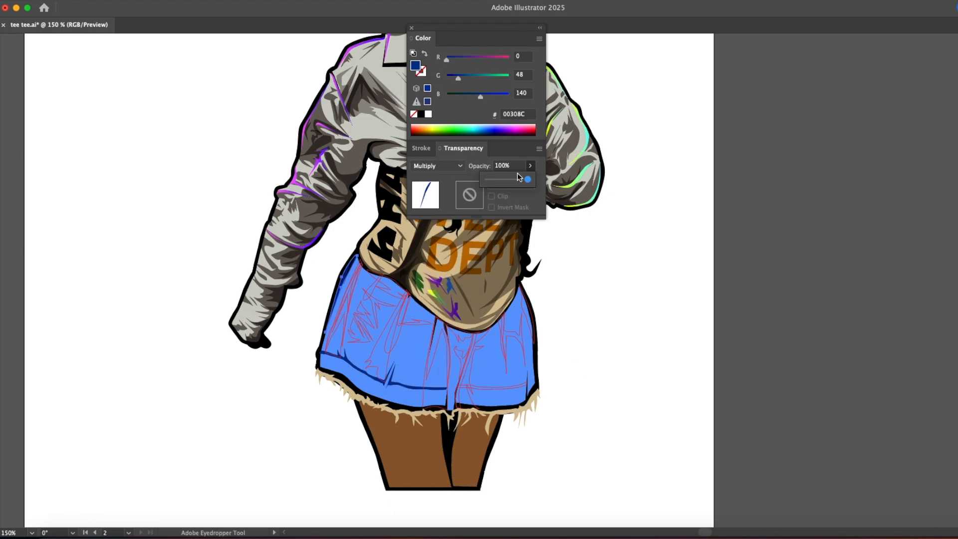
pyautogui.press('super+shift+a')
# Step: Apply the left-edge fold's translucent dark blue shading to the neighbouring fold that widens towards the hem
pyautogui.keyDown('super'); pyautogui.click(366, 289); pyautogui.keyUp('super')
pyautogui.moveTo(528, 299); pyautogui.dragTo(268, 291)
pyautogui.press('a')
pyautogui.click(264, 286)
pyautogui.click(239, 286)
pyautogui.click(242, 277)
pyautogui.press('i')
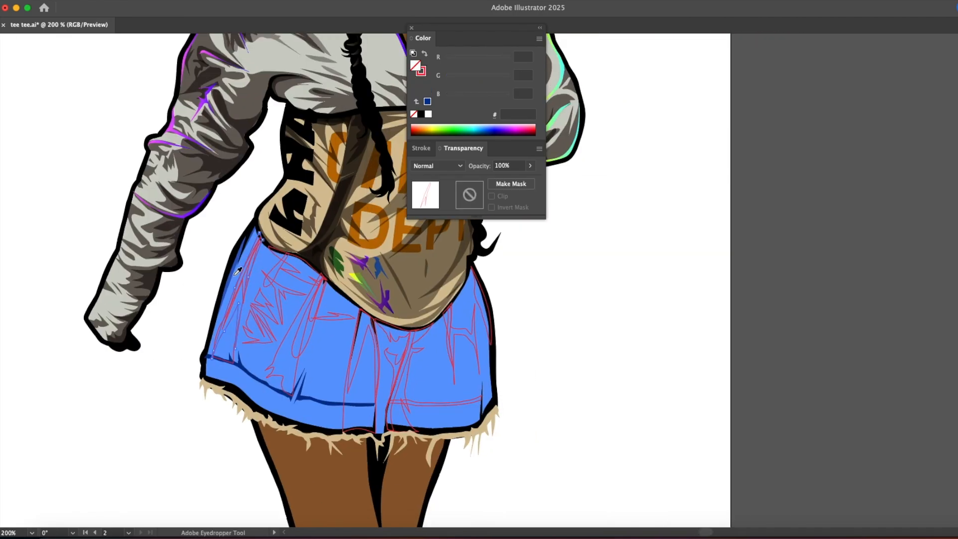
pyautogui.click(236, 273)
pyautogui.click(237, 270)
pyautogui.click(236, 268)
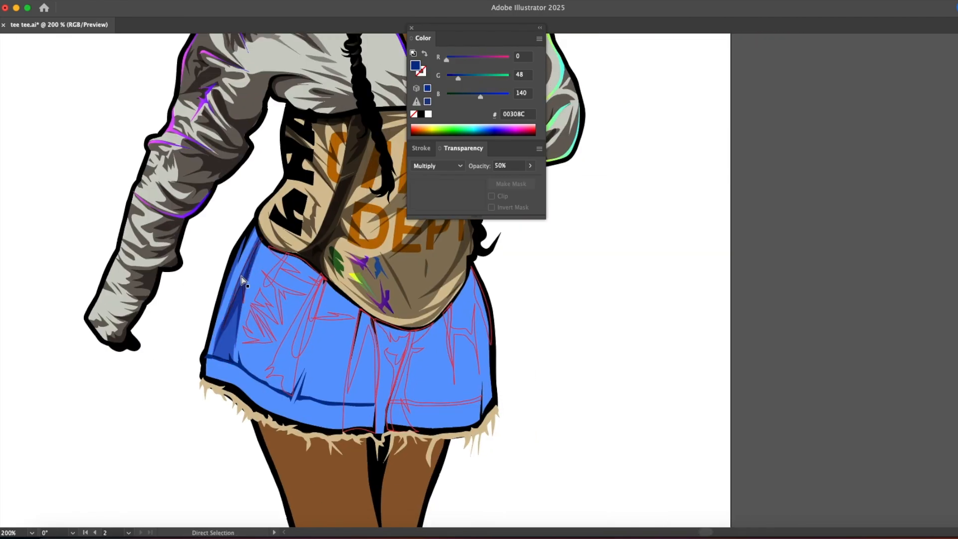
pyautogui.click(236, 270)
# Step: Apply the translucent dark blue shading to the jagged wrinkle shapes in the left panel's upper and middle areas
pyautogui.press('a')
pyautogui.click(270, 275)
pyautogui.press('i')
pyautogui.click(246, 299)
pyautogui.press('a')
pyautogui.click(280, 286)
pyautogui.press('i')
pyautogui.click(280, 270)
pyautogui.press('a')
pyautogui.click(268, 312)
pyautogui.press('i')
pyautogui.click(264, 304)
# Step: Apply the same shading to the left panel's lower wrinkle and the long fold running down towards the hem
pyautogui.press('a')
pyautogui.click(284, 343)
pyautogui.click(282, 342)
pyautogui.click(280, 347)
pyautogui.press('i')
pyautogui.click(260, 329)
pyautogui.press('a')
pyautogui.click(305, 342)
pyautogui.press('i')
pyautogui.click(301, 340)
# Step: Shade the narrow fold below the corset on the skirt's left panel dark navy 00005C, Multiply at 85% opacity
pyautogui.click(321, 312)
pyautogui.press('i')
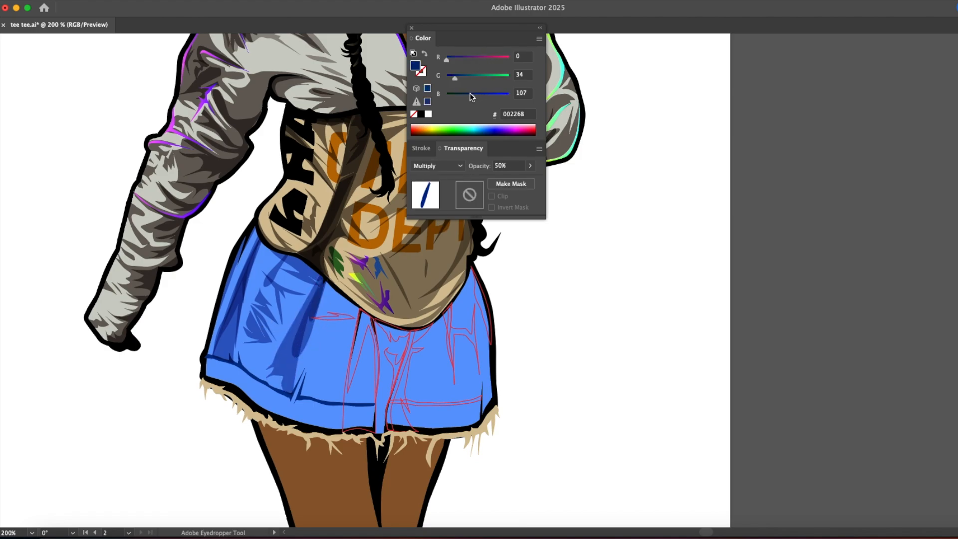
pyautogui.moveTo(453, 80); pyautogui.dragTo(446, 80)
pyautogui.click(530, 165)
pyautogui.moveTo(508, 180); pyautogui.dragTo(513, 184)
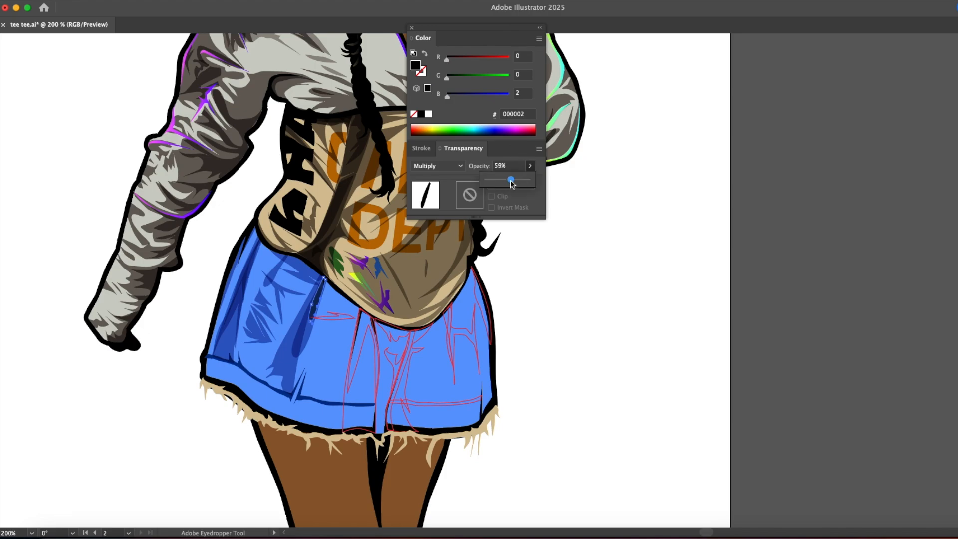
pyautogui.press('a')
pyautogui.click(497, 269)
pyautogui.click(318, 303)
pyautogui.press('i')
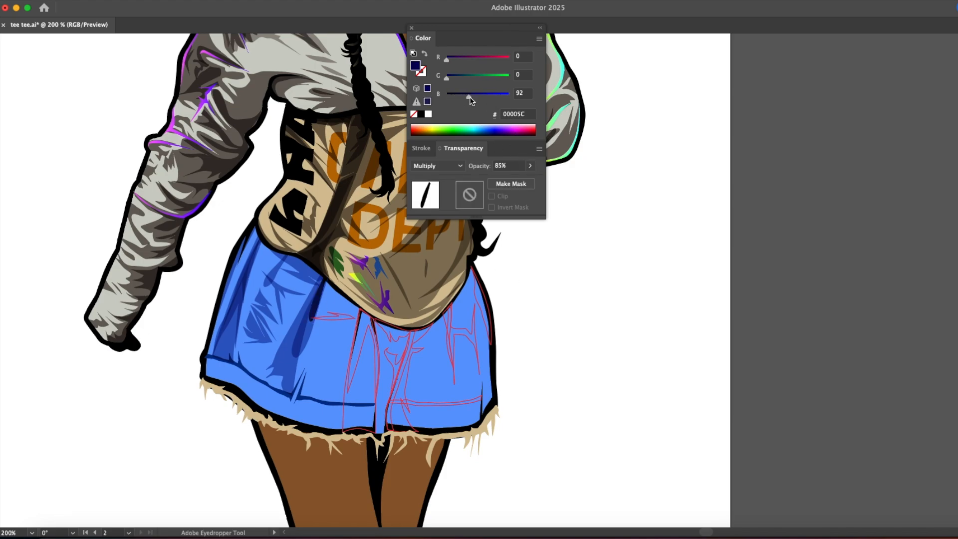
# Step: Apply the translucent dark blue Multiply shading at 50% opacity to the skirt's horizontal wrinkle, centre pleats and middle folds
pyautogui.click(344, 324)
pyautogui.click(370, 349)
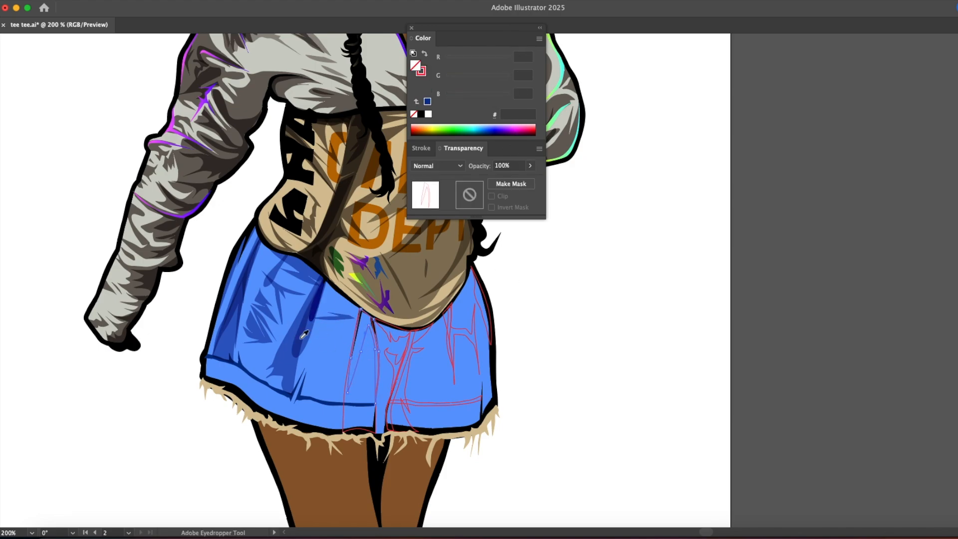
pyautogui.click(300, 338)
pyautogui.keyDown('super'); pyautogui.click(358, 350); pyautogui.keyUp('super')
pyautogui.keyDown('super'); pyautogui.click(351, 352); pyautogui.keyUp('super')
pyautogui.click(367, 351)
pyautogui.keyDown('super'); pyautogui.click(397, 356); pyautogui.keyUp('super')
pyautogui.click(378, 363)
pyautogui.keyDown('super'); pyautogui.click(398, 341); pyautogui.keyUp('super')
pyautogui.click(407, 358)
# Step: Apply the same 00308C Multiply shading to the skirt's right-side folds and the right edge
pyautogui.keyDown('super'); pyautogui.click(454, 349); pyautogui.keyUp('super')
pyautogui.click(404, 365)
pyautogui.keyDown('super'); pyautogui.click(402, 364); pyautogui.keyUp('super')
pyautogui.click(371, 365)
pyautogui.keyDown('super'); pyautogui.click(449, 352); pyautogui.keyUp('super')
pyautogui.click(405, 365)
pyautogui.keyDown('super'); pyautogui.click(488, 328); pyautogui.keyUp('super')
pyautogui.click(472, 399)
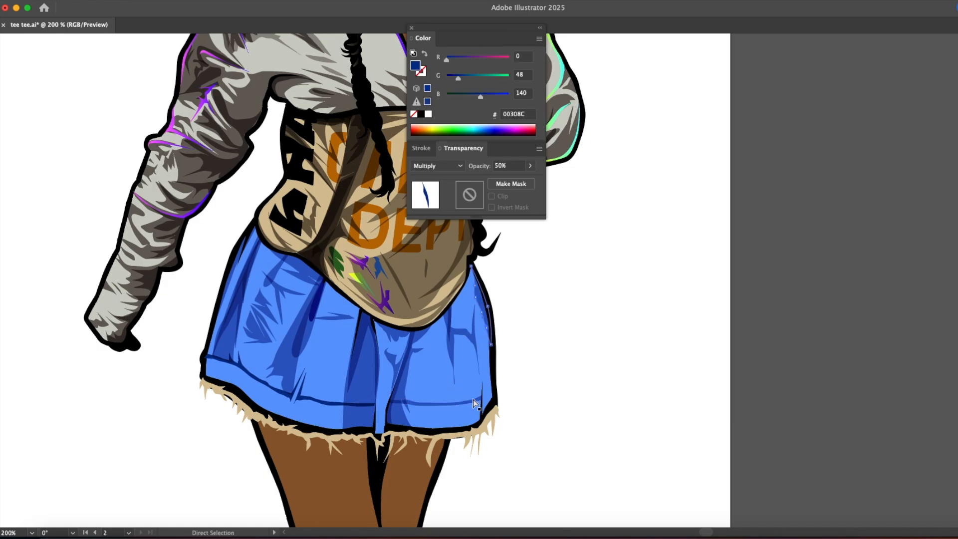
pyautogui.keyDown('super'); pyautogui.click(542, 403); pyautogui.keyUp('super')
# Step: Draw a small swatch rectangle beside the figure in the skirt's base blue 5F9CFF
pyautogui.keyDown('alt'); pyautogui.keyDown('super'); pyautogui.click(354, 380); pyautogui.keyUp('super'); pyautogui.keyUp('alt')
pyautogui.keyDown('alt'); pyautogui.keyDown('super'); pyautogui.click(353, 383); pyautogui.keyUp('super'); pyautogui.keyUp('alt')
pyautogui.moveTo(505, 338); pyautogui.dragTo(216, 426)
pyautogui.press('v')
pyautogui.moveTo(170, 371); pyautogui.dragTo(432, 352)
pyautogui.keyDown('super'); pyautogui.click(457, 349); pyautogui.keyUp('super')
pyautogui.moveTo(528, 318); pyautogui.dragTo(247, 412)
pyautogui.click(214, 365)
pyautogui.press('super+z')
pyautogui.click(220, 365)
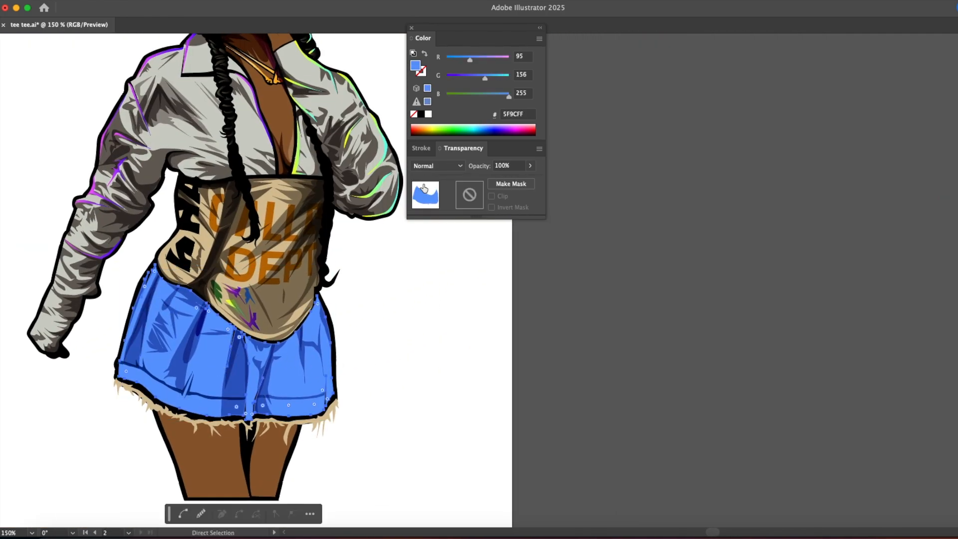
pyautogui.press('m')
pyautogui.moveTo(440, 238); pyautogui.dragTo(474, 282)
# Step: Fill the skirt's base shape with a linear pink-to-violet gradient from FF61FF to 5400FF
pyautogui.press('a')
pyautogui.click(377, 250)
pyautogui.click(223, 350)
pyautogui.press('.')
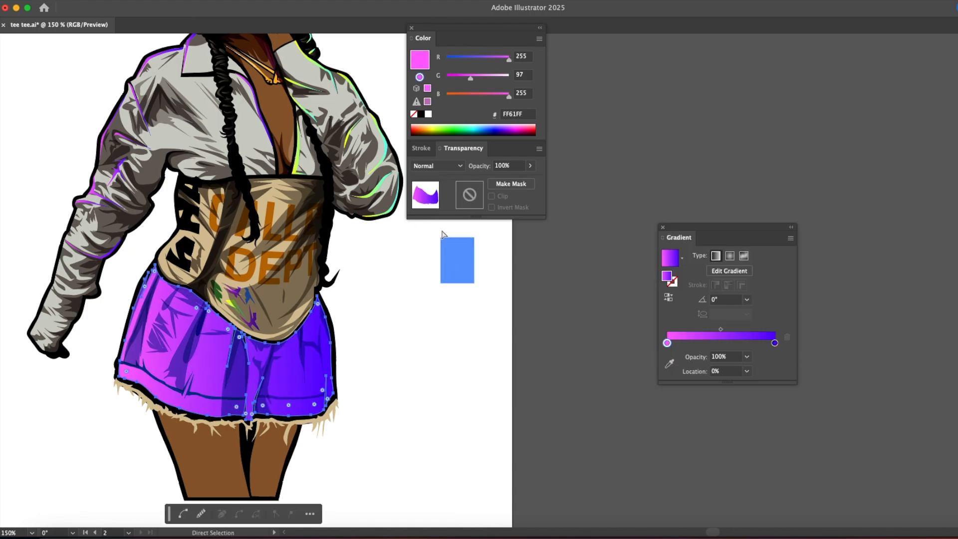
# Step: Give the swatch rectangle the gradient with a blue 5F9CFF middle stop and sample it onto the skirt
pyautogui.click(459, 264)
pyautogui.moveTo(478, 146); pyautogui.dragTo(717, 329)
pyautogui.click(448, 331)
pyautogui.click(233, 356)
pyautogui.press('i')
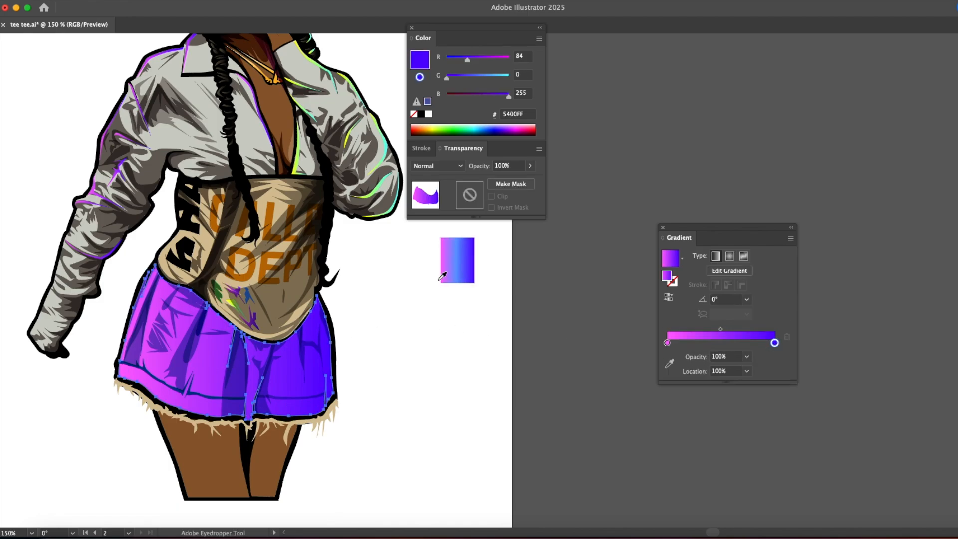
pyautogui.click(441, 276)
pyautogui.press('a')
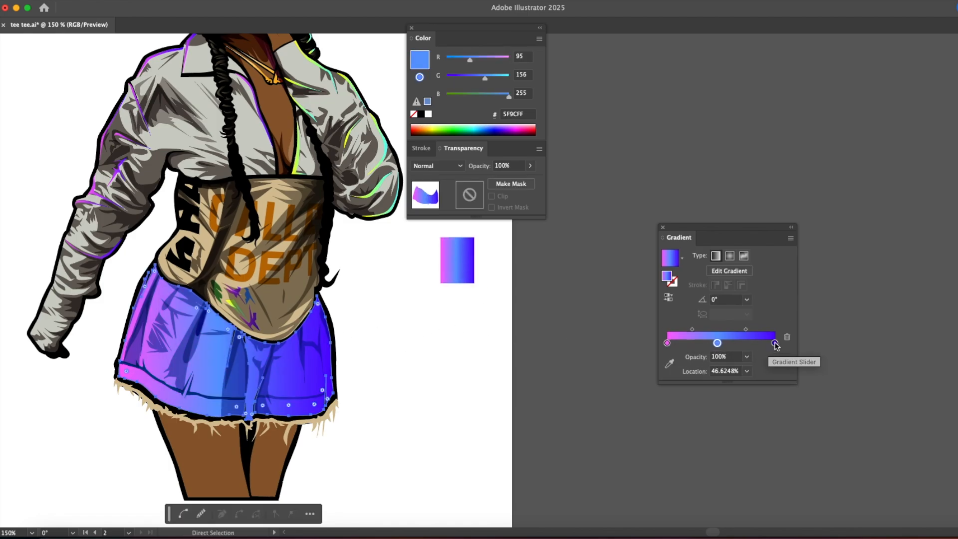
# Step: Replace the violet end of the skirt's gradient with a stronger blue and move the light blue stop to about 37%
pyautogui.click(775, 344)
pyautogui.click(717, 345)
pyautogui.moveTo(418, 61); pyautogui.dragTo(776, 344)
pyautogui.moveTo(485, 80); pyautogui.dragTo(457, 61)
pyautogui.moveTo(774, 344); pyautogui.dragTo(708, 344)
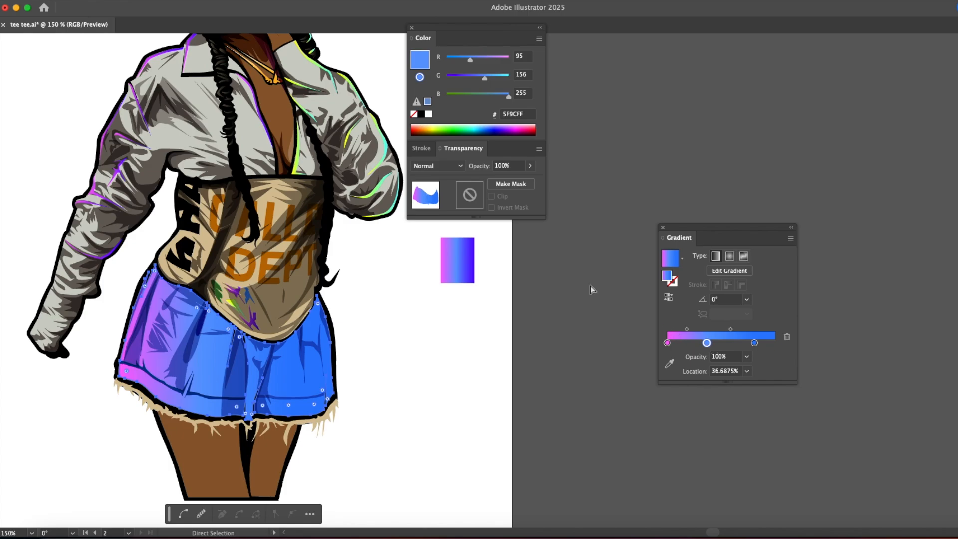
# Step: Add a deep blue 0048FF stop at 100% of the skirt's gradient
pyautogui.keyDown('alt'); pyautogui.keyDown('super'); pyautogui.click(274, 327); pyautogui.keyUp('super'); pyautogui.keyUp('alt')
pyautogui.keyDown('alt'); pyautogui.keyDown('super'); pyautogui.click(274, 327); pyautogui.keyUp('super'); pyautogui.keyUp('alt')
pyautogui.moveTo(403, 318); pyautogui.dragTo(215, 342)
pyautogui.moveTo(469, 305); pyautogui.dragTo(287, 355)
pyautogui.moveTo(470, 60); pyautogui.dragTo(464, 78)
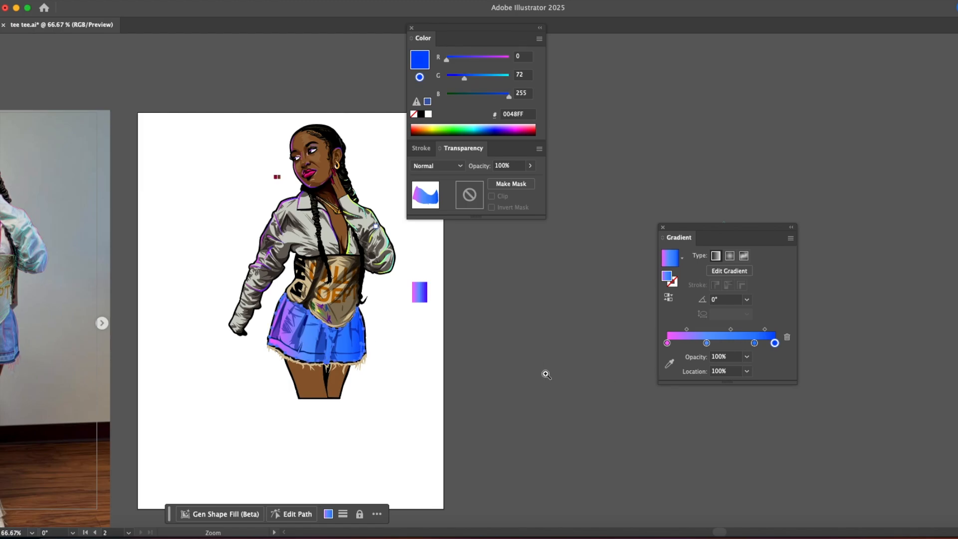
# Step: Recolour the skirt's frayed hem with the shirt's light grey CDCFC7
pyautogui.keyDown('super'); pyautogui.click(376, 341); pyautogui.keyUp('super')
pyautogui.moveTo(376, 341); pyautogui.dragTo(197, 352)
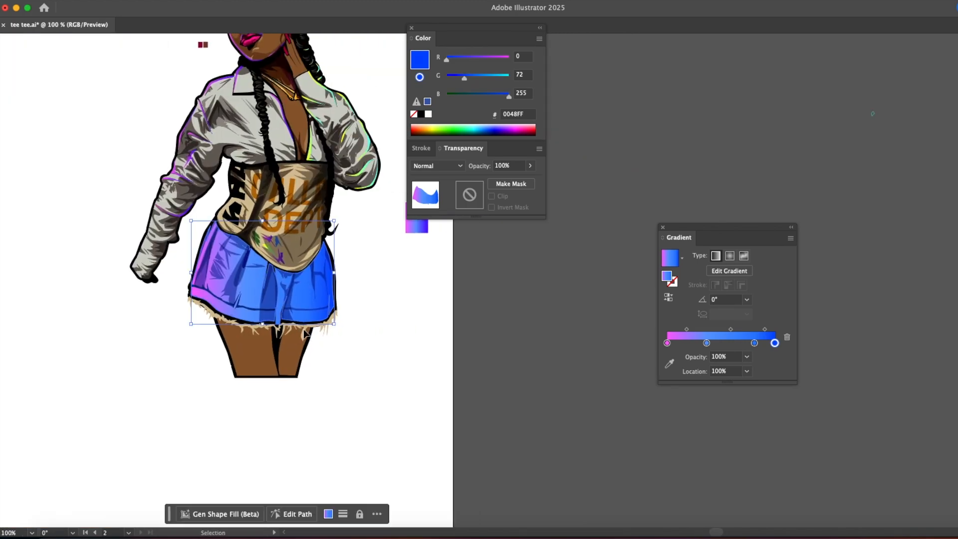
pyautogui.click(304, 329)
pyautogui.press('i')
pyautogui.click(243, 145)
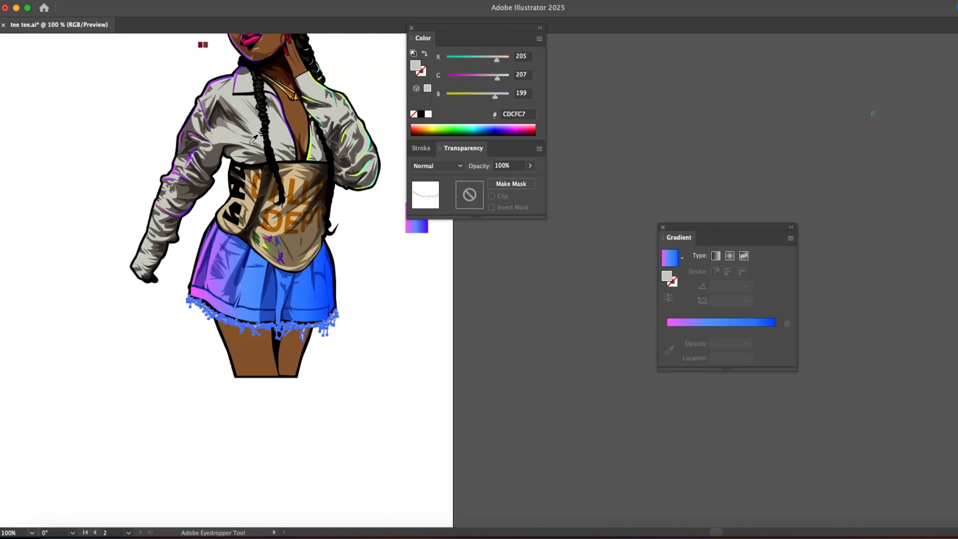
pyautogui.press('v')
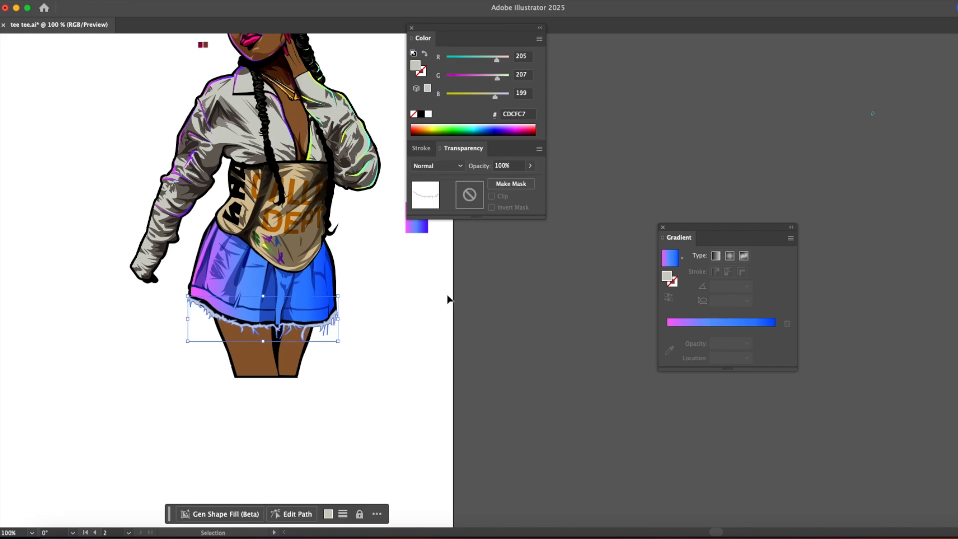
# Step: Draw a light grey swatch beside the figure and fill the frayed hem with the gradient, adding a CDCFC7 stop near the middle
pyautogui.press('m')
pyautogui.moveTo(460, 291); pyautogui.dragTo(424, 327)
pyautogui.keyDown('super'); pyautogui.click(278, 332); pyautogui.keyUp('super')
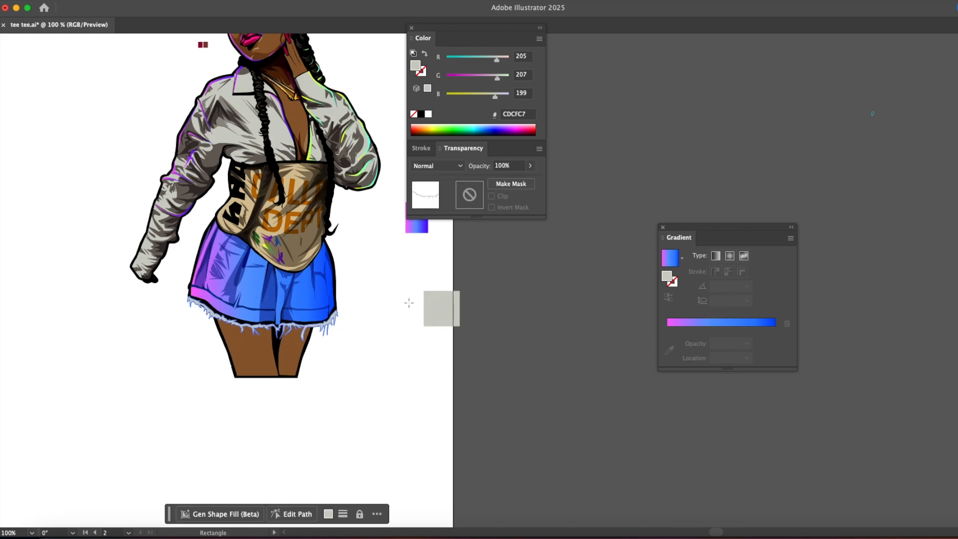
pyautogui.click(721, 322)
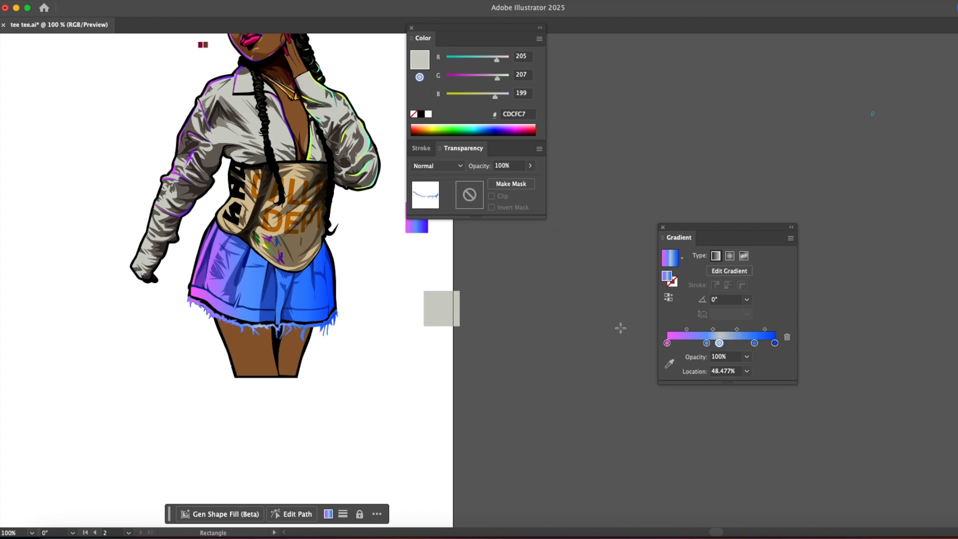
# Step: Remove the blue stops from the frayed hem's gradient, leaving pink and light grey
pyautogui.press('a')
pyautogui.moveTo(706, 343); pyautogui.dragTo(684, 385)
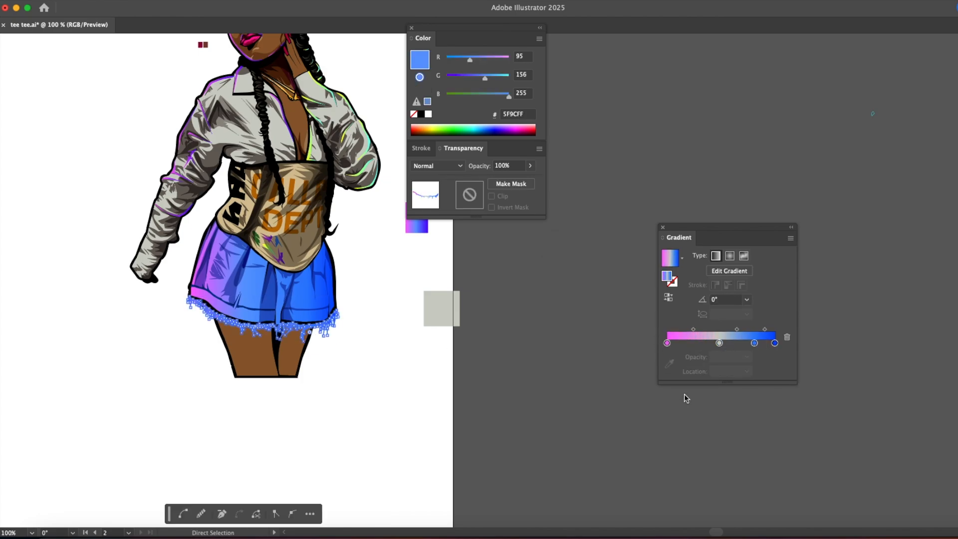
pyautogui.moveTo(754, 344); pyautogui.dragTo(776, 365)
# Step: Add a teal 72CFC7 stop at about 93% of the hem's gradient and shift the pink-to-grey midpoint to 13%
pyautogui.click(719, 342)
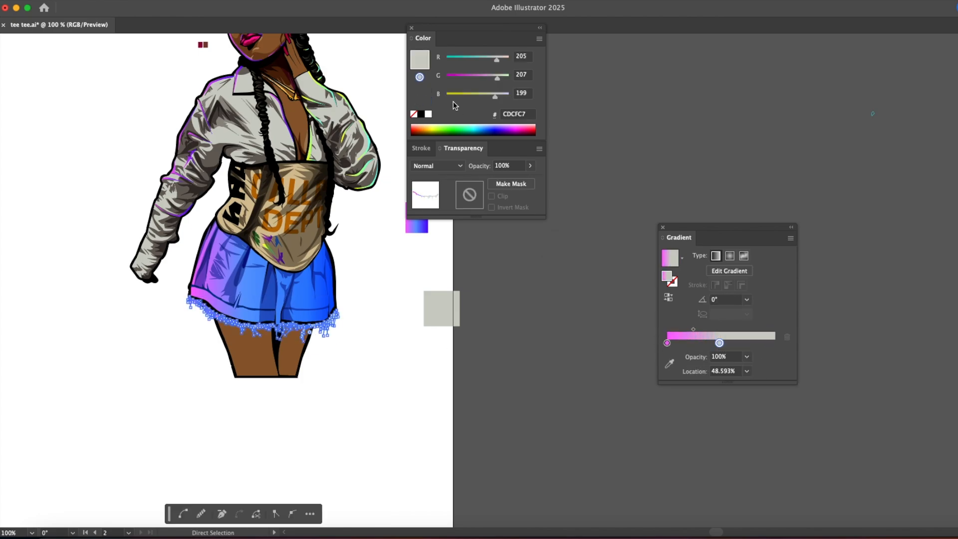
pyautogui.moveTo(497, 59); pyautogui.dragTo(474, 59)
pyautogui.click(392, 266)
pyautogui.press('v')
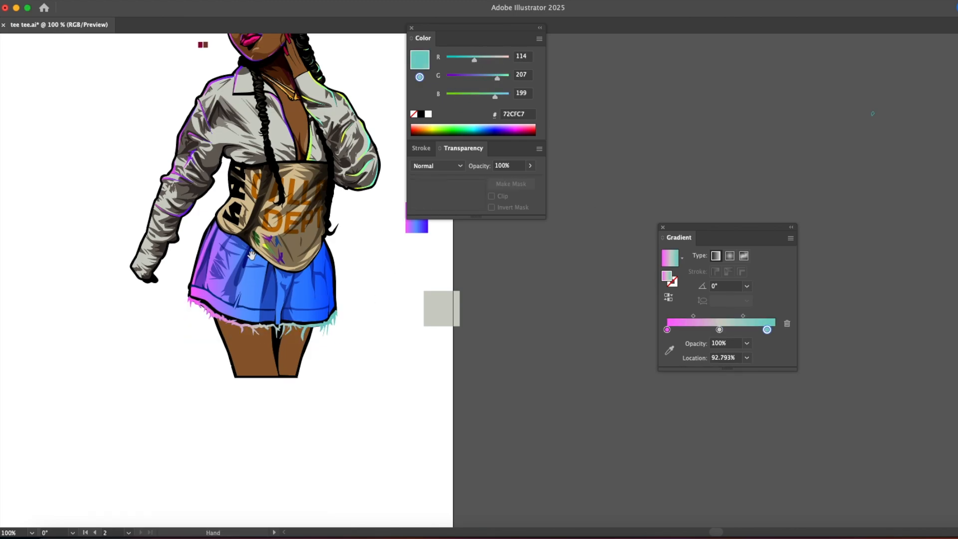
pyautogui.moveTo(252, 255); pyautogui.dragTo(285, 286)
pyautogui.moveTo(693, 315); pyautogui.dragTo(673, 315)
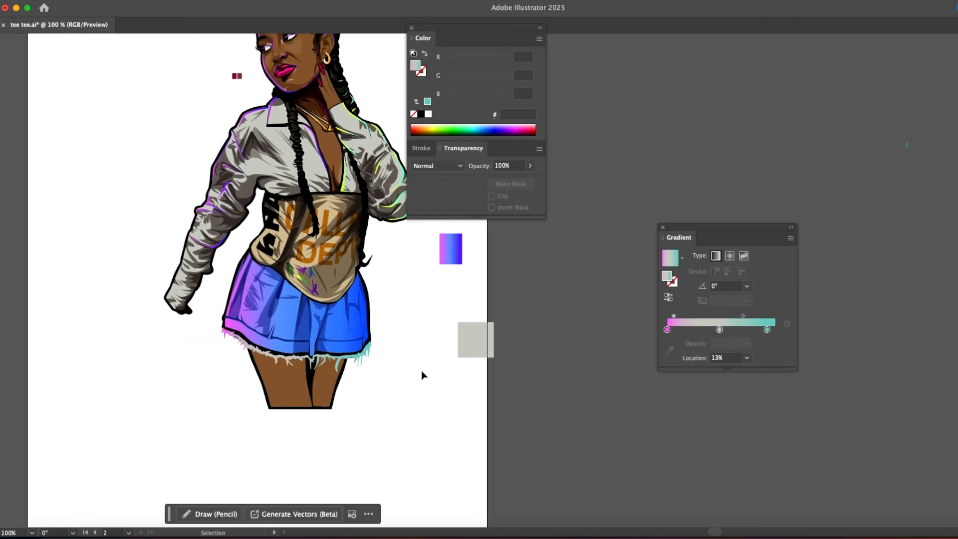
# Step: Compare the coloured illustration with the reference photo beside it
pyautogui.moveTo(397, 251); pyautogui.dragTo(321, 351)
pyautogui.press('z')
pyautogui.keyDown('alt'); pyautogui.click(305, 379); pyautogui.keyUp('alt')
pyautogui.keyDown('alt'); pyautogui.click(304, 380); pyautogui.keyUp('alt')
pyautogui.moveTo(430, 379); pyautogui.dragTo(325, 458)
pyautogui.moveTo(309, 399); pyautogui.dragTo(569, 352)
pyautogui.press('Tab')
pyautogui.press('Tab')
pyautogui.moveTo(557, 309); pyautogui.dragTo(717, 285)
pyautogui.keyDown('super'); pyautogui.click(855, 264); pyautogui.keyUp('super')
pyautogui.moveTo(762, 327); pyautogui.dragTo(815, 293)
pyautogui.moveTo(346, 305); pyautogui.dragTo(753, 318)
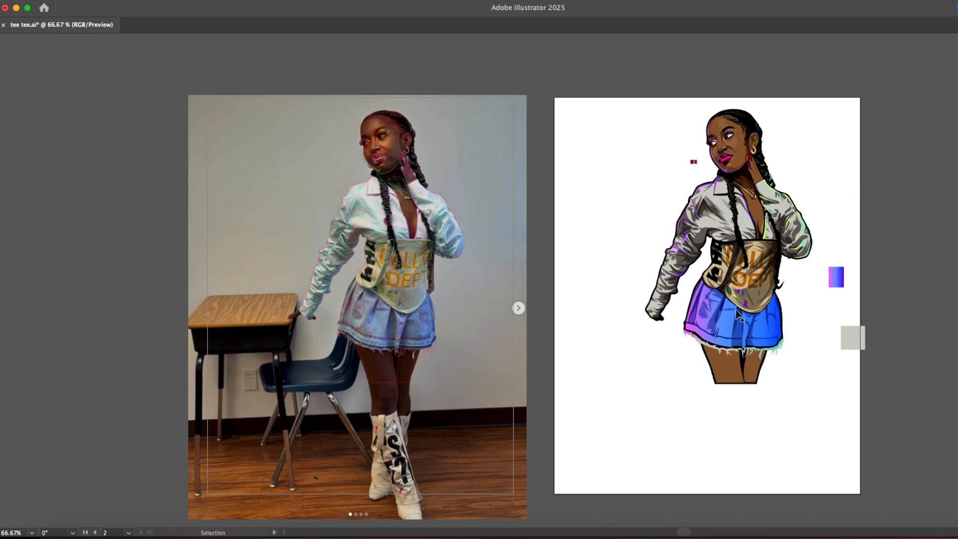
# Step: Draw thin gradient highlights along the left edge of the corset at the waist
pyautogui.keyDown('super'); pyautogui.click(681, 314); pyautogui.keyUp('super')
pyautogui.keyDown('super'); pyautogui.click(681, 315); pyautogui.keyUp('super')
pyautogui.moveTo(365, 240); pyautogui.dragTo(517, 265)
pyautogui.keyDown('super'); pyautogui.click(517, 265); pyautogui.keyUp('super')
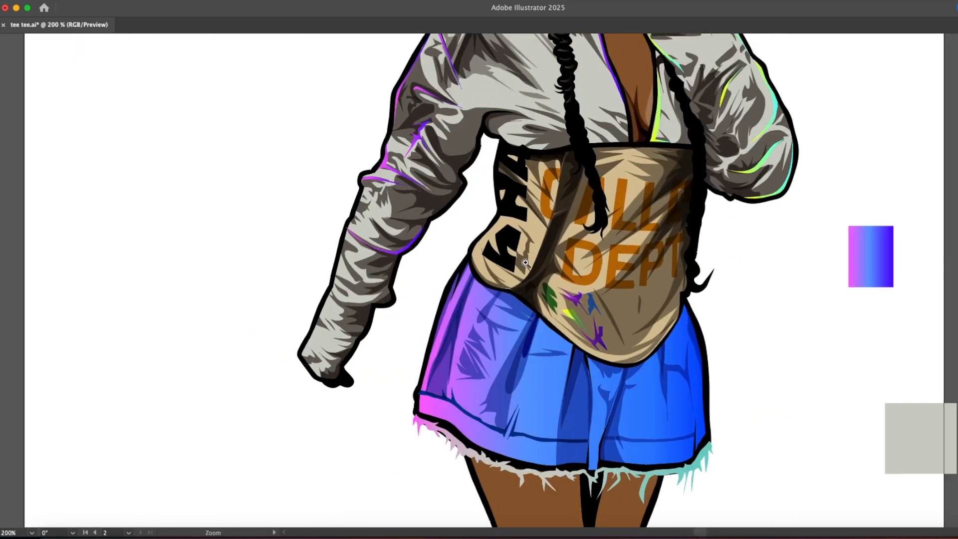
pyautogui.moveTo(616, 241); pyautogui.dragTo(603, 304)
pyautogui.moveTo(462, 310); pyautogui.dragTo(492, 275)
pyautogui.click(465, 333)
pyautogui.click(485, 253)
# Step: Draw slender gradient highlights down the skirt's left edge and along the folds of its left panel
pyautogui.moveTo(447, 381); pyautogui.dragTo(435, 285)
pyautogui.moveTo(434, 240); pyautogui.dragTo(431, 243)
pyautogui.click(396, 357)
pyautogui.click(394, 380)
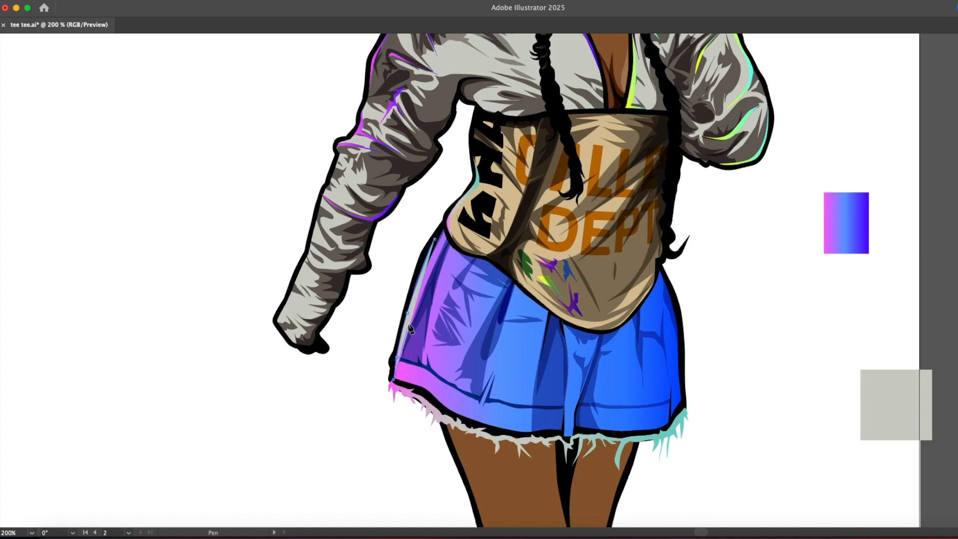
pyautogui.moveTo(408, 321); pyautogui.dragTo(410, 316)
pyautogui.moveTo(434, 240); pyautogui.dragTo(437, 235)
pyautogui.click(509, 281)
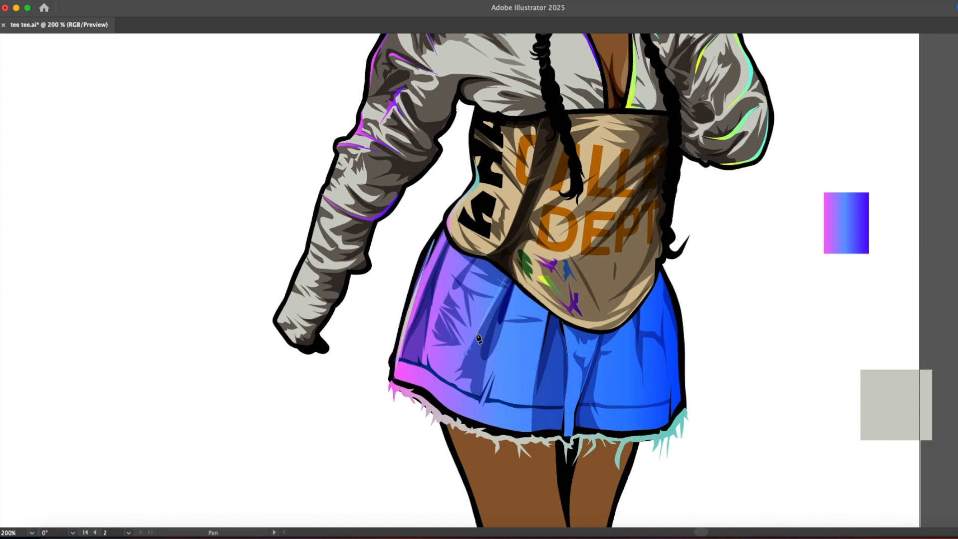
pyautogui.click(432, 306)
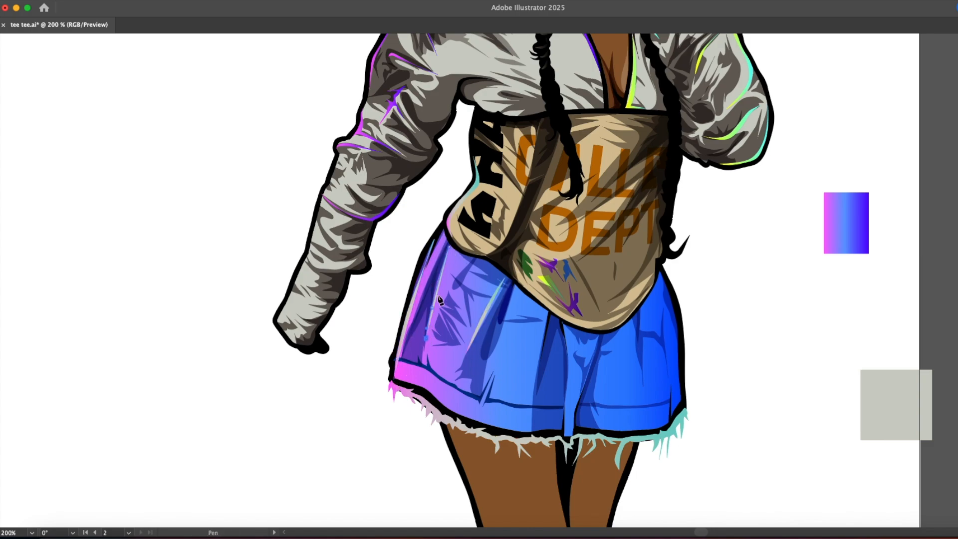
# Step: Draw a slender gradient highlight from the waist down the skirt's right edge
pyautogui.click(659, 275)
pyautogui.click(682, 401)
pyautogui.click(674, 319)
pyautogui.click(659, 274)
pyautogui.press('v')
pyautogui.click(710, 351)
# Step: Draw purple gradient highlights along the creases of the left sleeve's forearm, sampling the colour from the existing sleeve highlights
pyautogui.scroll(-2, 516, 314)
pyautogui.press('z')
pyautogui.keyDown('alt'); pyautogui.click(617, 395); pyautogui.keyUp('alt')
pyautogui.keyDown('alt'); pyautogui.click(617, 395); pyautogui.keyUp('alt')
pyautogui.moveTo(339, 118); pyautogui.dragTo(509, 360)
pyautogui.click(511, 372)
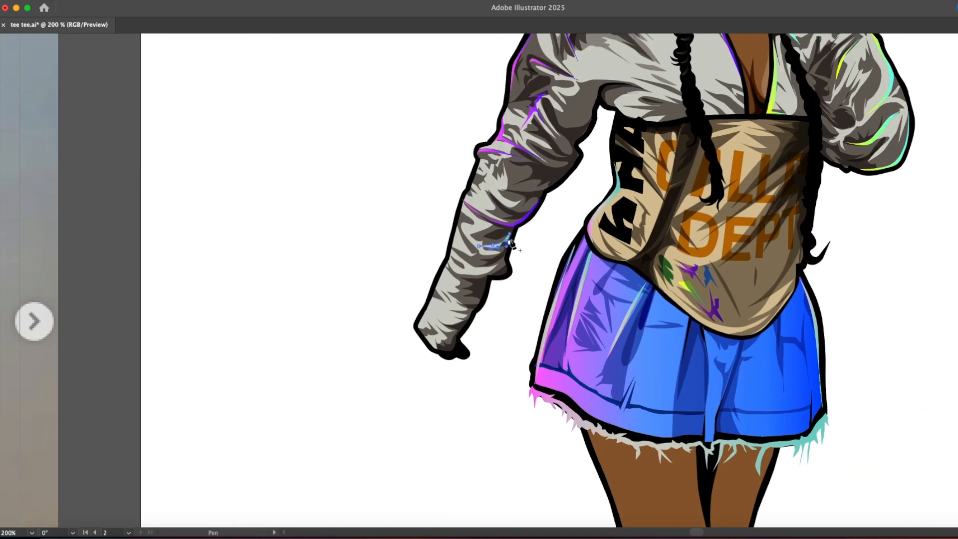
pyautogui.press('i')
pyautogui.click(506, 260)
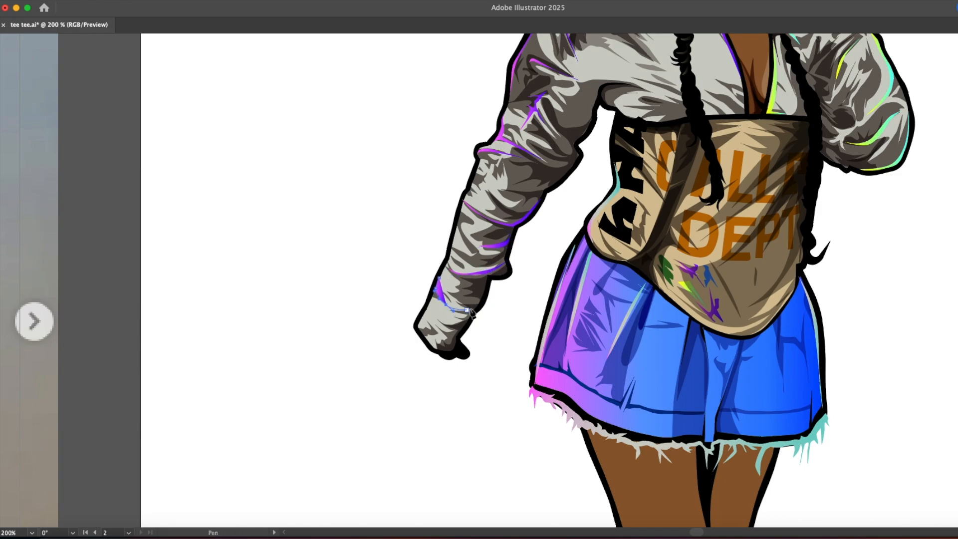
pyautogui.click(438, 279)
pyautogui.moveTo(443, 324); pyautogui.dragTo(454, 330)
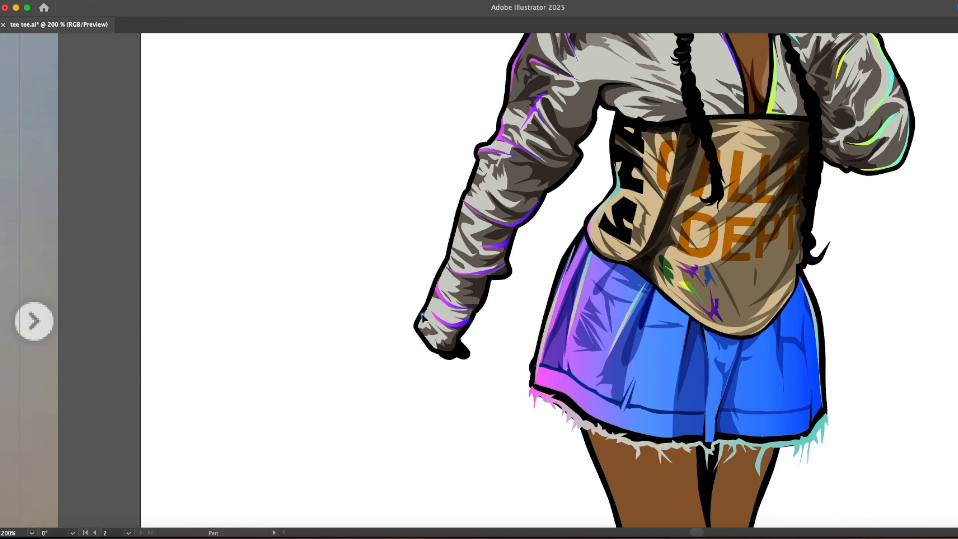
# Step: Draw a purple gradient highlight around the outer edge of the left sleeve's cuff
pyautogui.click(451, 350)
pyautogui.click(435, 344)
pyautogui.click(423, 328)
pyautogui.click(422, 315)
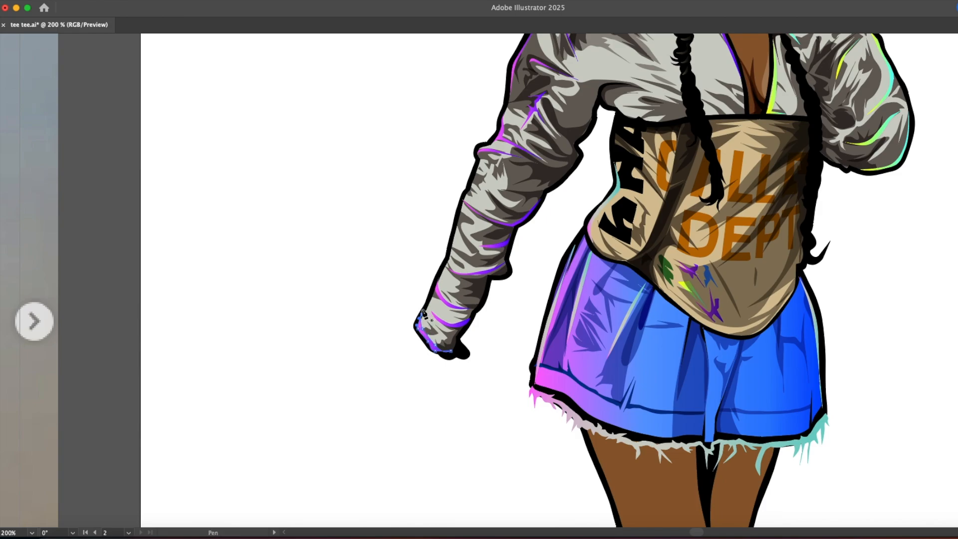
pyautogui.click(457, 225)
# Step: Draw a curved shape with the pink-to-purple gradient along the shirt's lower edge, just above the corset's left half
pyautogui.press('z')
pyautogui.keyDown('alt'); pyautogui.click(466, 299); pyautogui.keyUp('alt')
pyautogui.keyDown('alt'); pyautogui.click(465, 298); pyautogui.keyUp('alt')
pyautogui.keyDown('alt'); pyautogui.click(467, 301); pyautogui.keyUp('alt')
pyautogui.moveTo(676, 251); pyautogui.dragTo(541, 302)
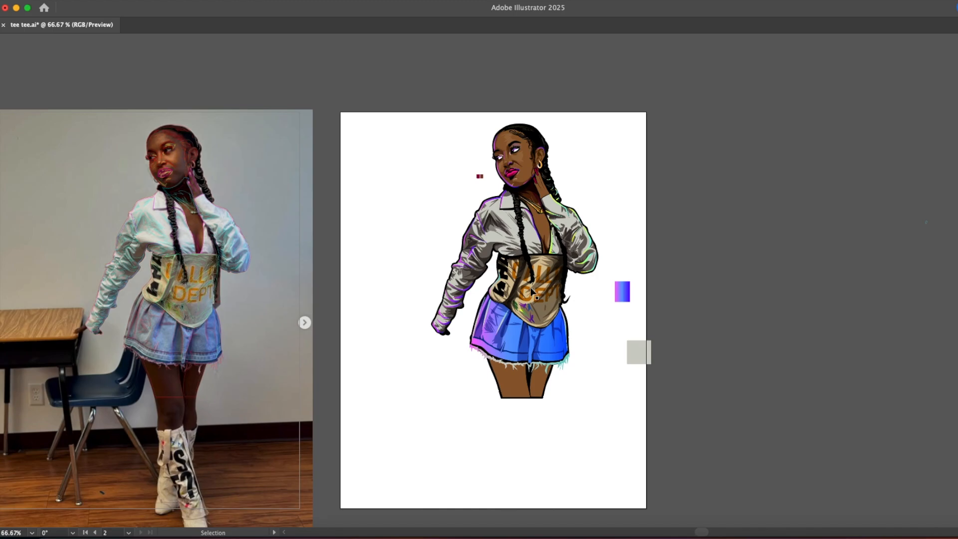
pyautogui.click(505, 265)
pyautogui.click(505, 265)
pyautogui.press('p')
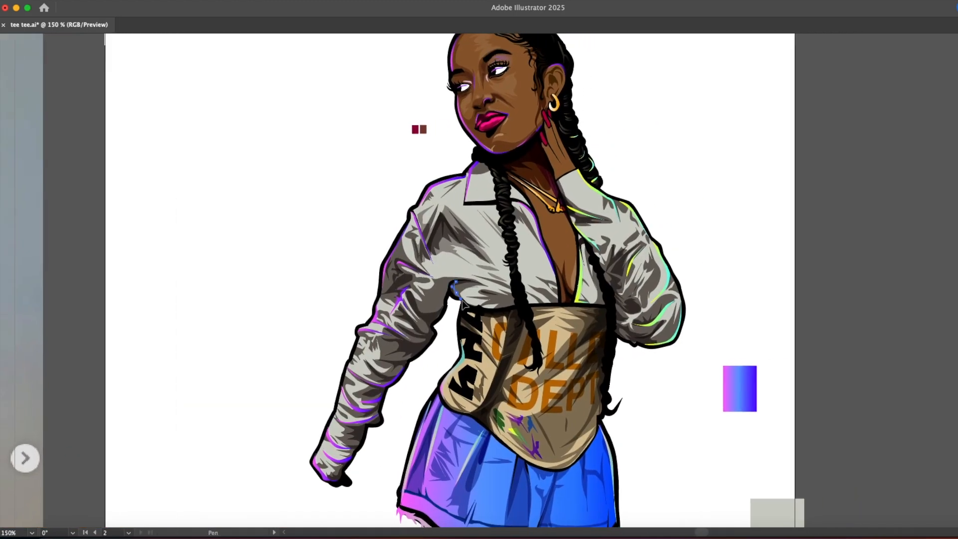
pyautogui.click(513, 298)
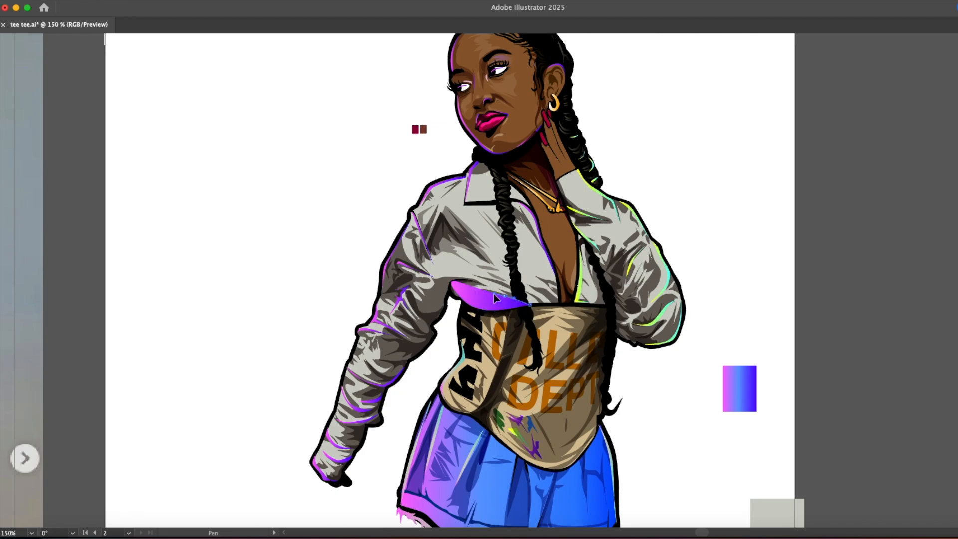
pyautogui.click(456, 283)
# Step: Set the gradient shape above the corset to Multiply blending with 30% opacity
pyautogui.press('v')
pyautogui.click(278, 1)
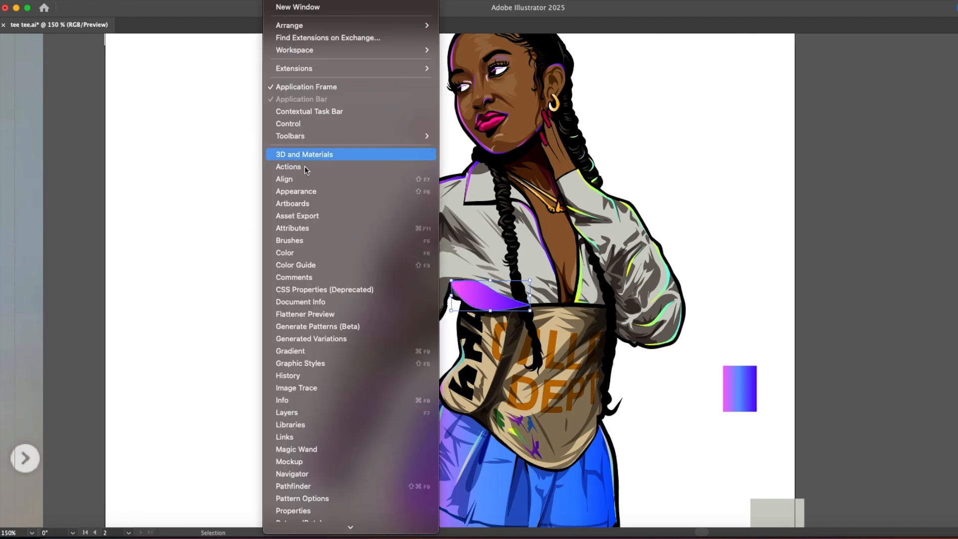
pyautogui.scroll(-2, 355, 479)
pyautogui.click(355, 485)
pyautogui.click(437, 55)
pyautogui.click(430, 94)
pyautogui.click(530, 56)
pyautogui.moveTo(531, 72); pyautogui.dragTo(497, 72)
pyautogui.click(298, 159)
pyautogui.press('space')
pyautogui.moveTo(463, 177); pyautogui.dragTo(300, 233)
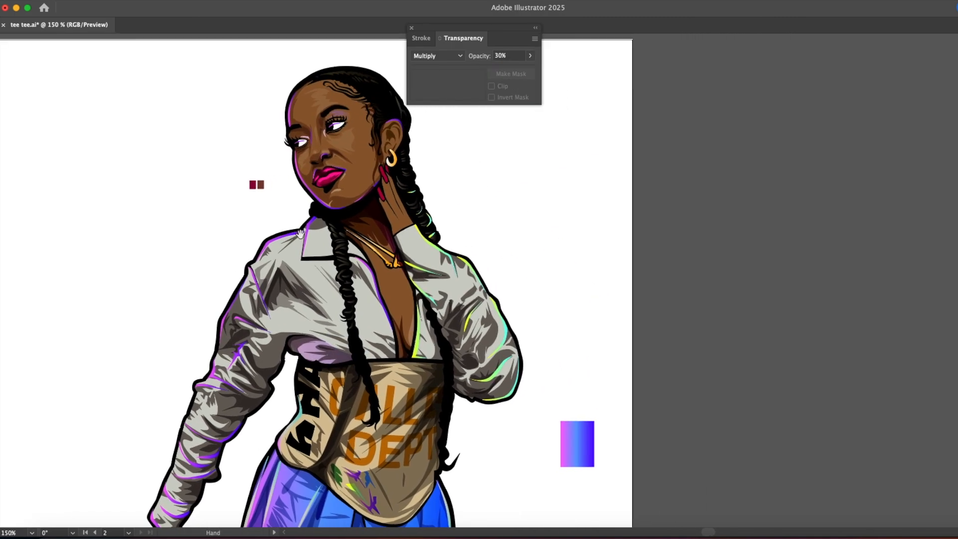
pyautogui.click(306, 259)
pyautogui.moveTo(370, 267); pyautogui.dragTo(373, 271)
pyautogui.click(375, 278)
pyautogui.moveTo(253, 266); pyautogui.dragTo(251, 267)
pyautogui.keyDown('super'); pyautogui.click(298, 341); pyautogui.keyUp('super')
pyautogui.press('space')
pyautogui.moveTo(527, 236); pyautogui.dragTo(674, 281)
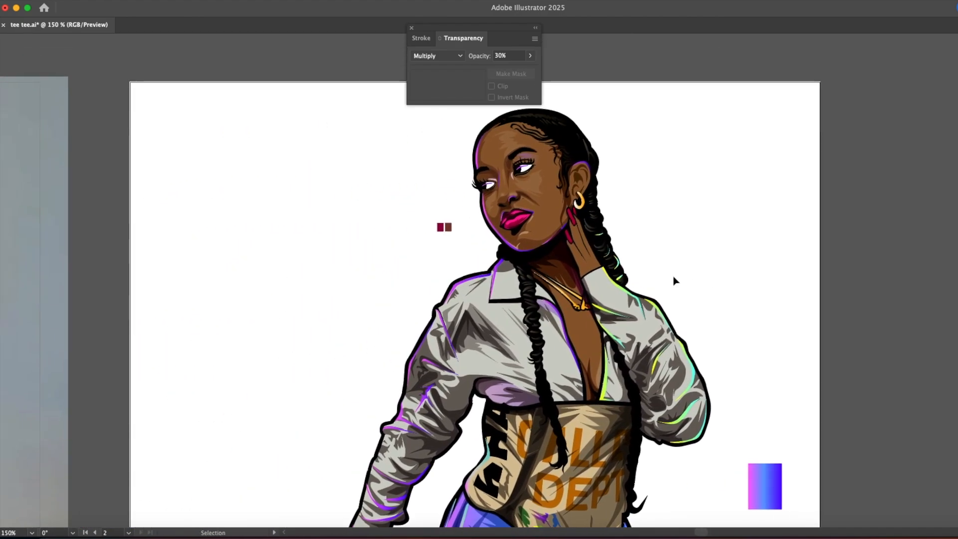
# Step: Draw a slender purple gradient accent flaring outward from the raised wrist's cuff past the braid
pyautogui.click(580, 278)
pyautogui.moveTo(706, 243); pyautogui.dragTo(707, 243)
pyautogui.click(646, 252)
pyautogui.moveTo(571, 304); pyautogui.dragTo(569, 307)
# Step: Draw a tapered purple gradient accent sweeping outward from the collar above the left shoulder
pyautogui.moveTo(482, 265); pyautogui.dragTo(477, 226)
pyautogui.click(383, 256)
pyautogui.click(485, 219)
pyautogui.click(492, 205)
# Step: Draw a purple gradient accent that follows the left forearm's inner contour and curves across the forearm to a tapered outer tip
pyautogui.moveTo(511, 188); pyautogui.dragTo(405, 216)
pyautogui.moveTo(378, 414); pyautogui.dragTo(308, 298)
pyautogui.click(264, 329)
pyautogui.click(251, 353)
pyautogui.click(239, 360)
pyautogui.click(237, 371)
pyautogui.click(236, 377)
pyautogui.click(238, 385)
pyautogui.click(234, 393)
pyautogui.moveTo(135, 349); pyautogui.dragTo(100, 301)
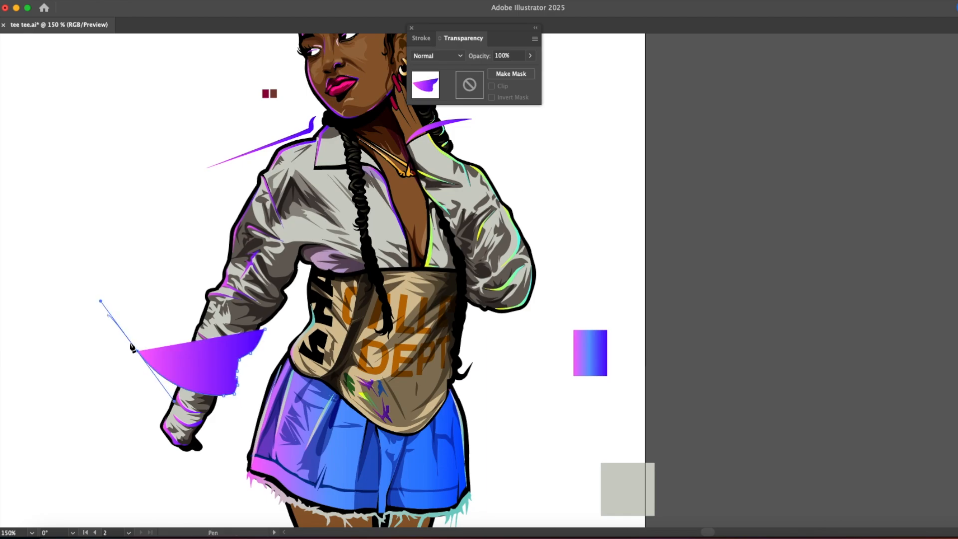
pyautogui.moveTo(215, 400); pyautogui.dragTo(273, 405)
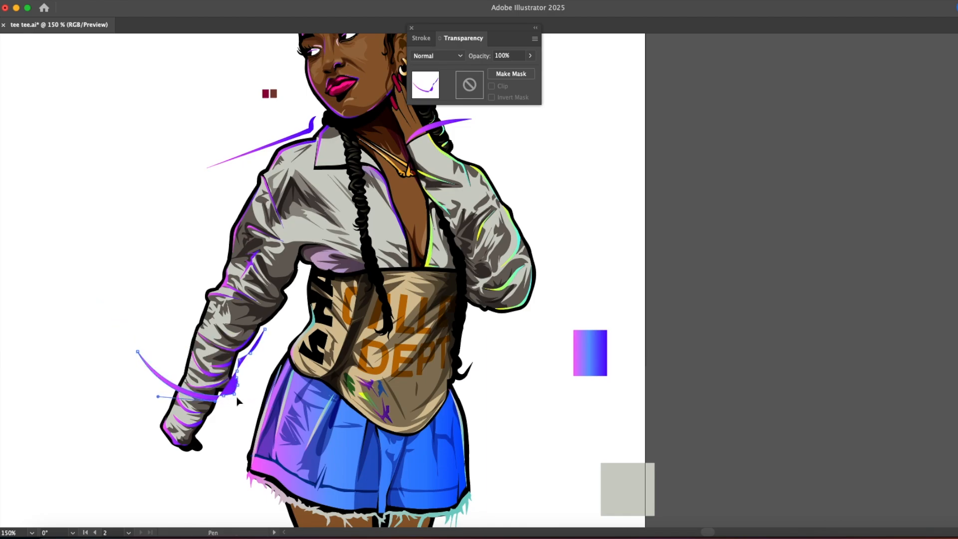
# Step: Draw a slender accent around the outside of the bent right elbow and apply the yellow-to-cyan gradient of the sleeve highlights
pyautogui.moveTo(446, 303); pyautogui.dragTo(291, 321)
pyautogui.click(363, 232)
pyautogui.moveTo(386, 295); pyautogui.dragTo(385, 318)
pyautogui.moveTo(372, 326); pyautogui.dragTo(348, 335)
pyautogui.click(338, 334)
pyautogui.click(333, 332)
pyautogui.click(325, 331)
pyautogui.click(317, 326)
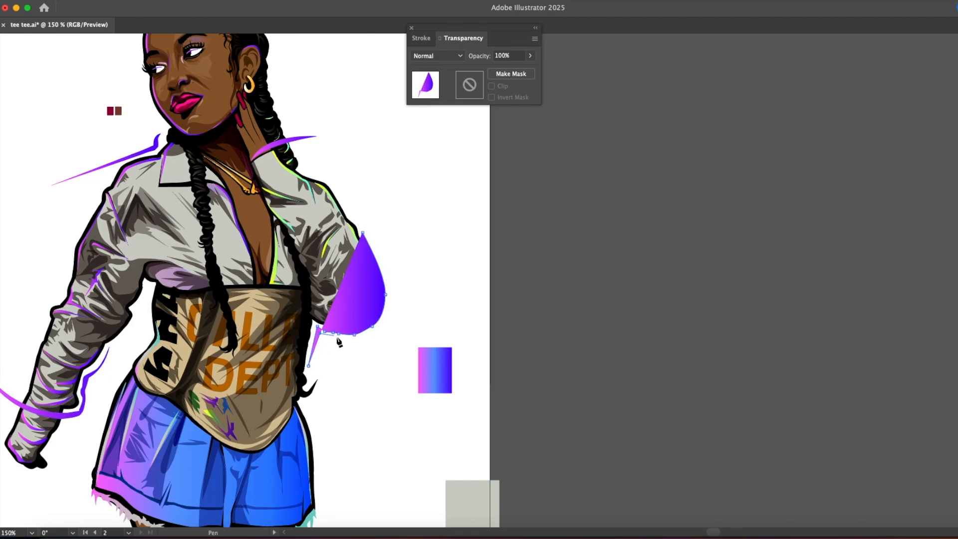
pyautogui.hotkey('shift', 'x')
pyautogui.press('-')
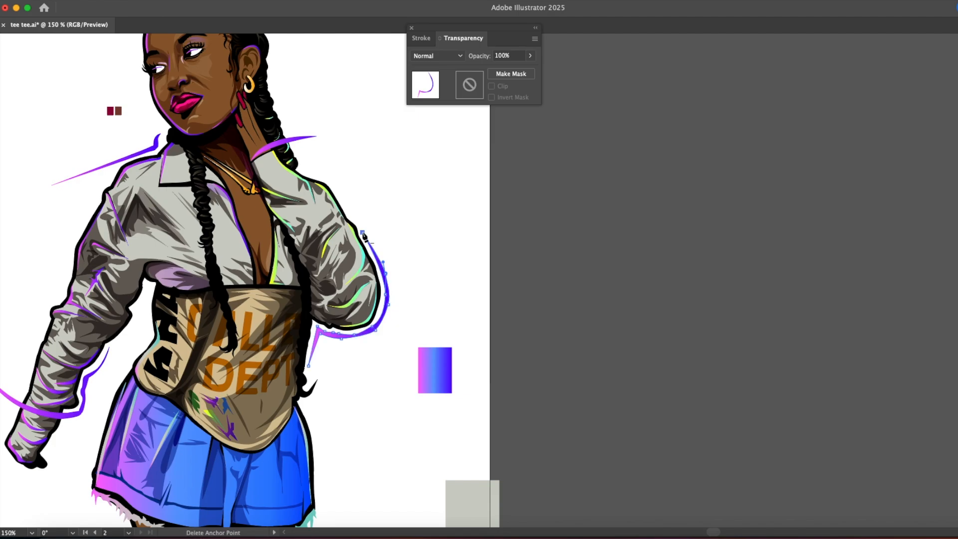
pyautogui.click(357, 296)
pyautogui.press('v')
pyautogui.click(346, 367)
# Step: Draw a yellow-to-cyan gradient accent down the outside of the skirt's right edge, flaring outward near the hem
pyautogui.press('space')
pyautogui.moveTo(290, 392); pyautogui.dragTo(347, 288)
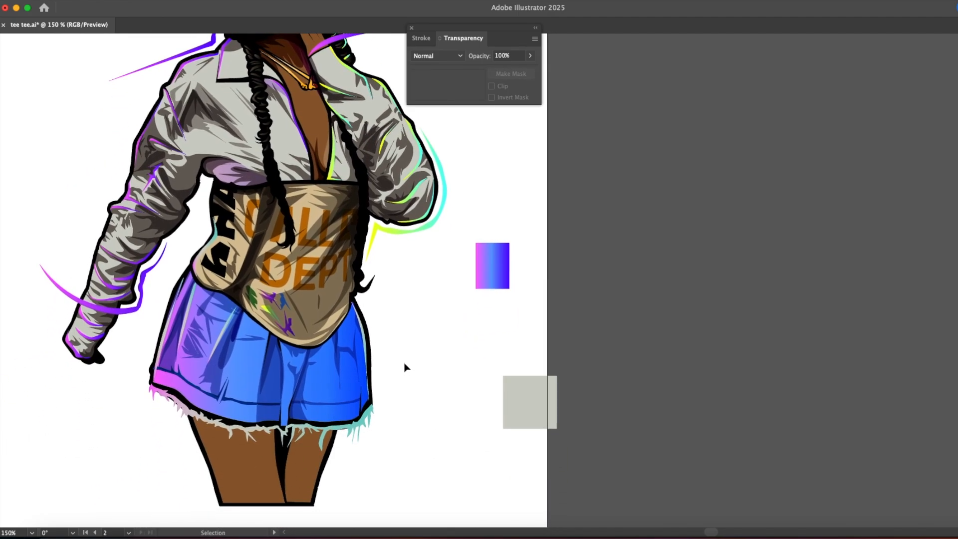
pyautogui.click(359, 299)
pyautogui.moveTo(372, 337); pyautogui.dragTo(374, 345)
pyautogui.click(375, 394)
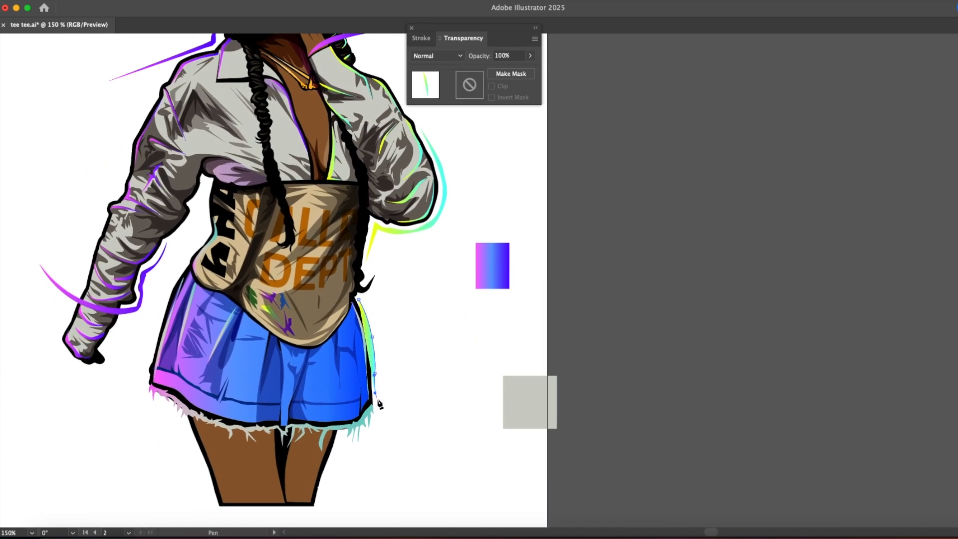
pyautogui.moveTo(403, 373); pyautogui.dragTo(412, 355)
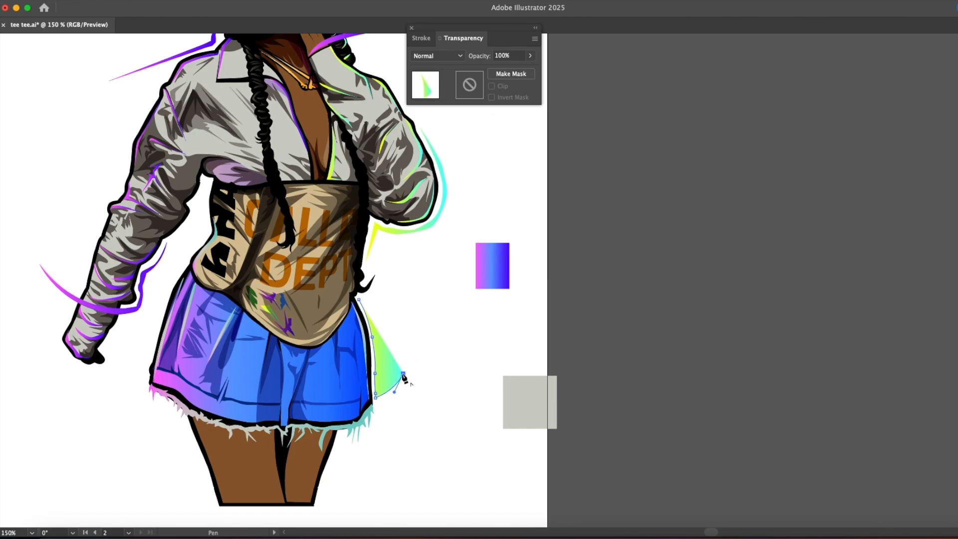
pyautogui.click(380, 392)
pyautogui.moveTo(359, 299); pyautogui.dragTo(337, 266)
# Step: Draw a yellow-to-cyan gradient accent sweeping from outside the skirt's left edge along its lower hem
pyautogui.scroll(-5, 189, 235)
pyautogui.hscroll(-3, 189, 235)
pyautogui.moveTo(218, 257); pyautogui.dragTo(184, 233)
pyautogui.moveTo(273, 285); pyautogui.dragTo(237, 259)
pyautogui.click(296, 293)
pyautogui.click(322, 298)
pyautogui.moveTo(183, 234); pyautogui.dragTo(155, 213)
pyautogui.press('v')
pyautogui.click(263, 334)
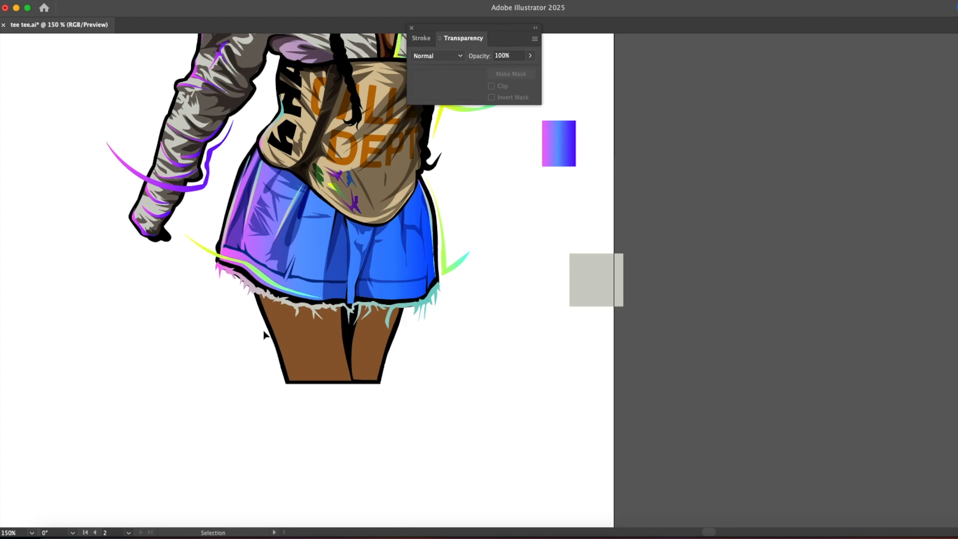
# Step: Move the gradient swatch and the grey swatch into the empty area to the left of the figure's head
pyautogui.press('super+minus')
pyautogui.press('super+minus')
pyautogui.moveTo(555, 197); pyautogui.dragTo(256, 372)
pyautogui.moveTo(427, 335); pyautogui.dragTo(255, 204)
pyautogui.moveTo(437, 399); pyautogui.dragTo(236, 240)
pyautogui.scroll(2, 234, 241)
pyautogui.hscroll(1, 234, 240)
# Step: Add the text "tee tee" in the empty space to the right of the figure's head
pyautogui.press('t')
pyautogui.click(371, 242)
pyautogui.write('Tee tee')
pyautogui.press('Escape')
pyautogui.click(402, 230)
pyautogui.click(380, 241)
pyautogui.moveTo(379, 237); pyautogui.dragTo(378, 221)
pyautogui.click(459, 295)
pyautogui.moveTo(459, 296); pyautogui.dragTo(696, 254)
pyautogui.press('super+plus')
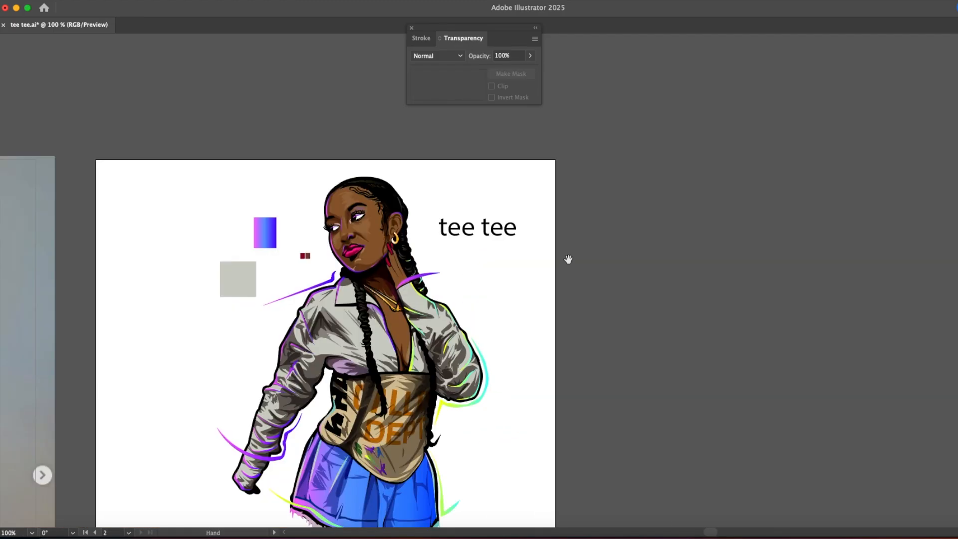
# Step: Draw a tapered shadow across the inner thighs below the skirt and give it dark Multiply shading sampled from the artwork
pyautogui.moveTo(567, 261); pyautogui.dragTo(836, 204)
pyautogui.moveTo(477, 255); pyautogui.dragTo(519, 174)
pyautogui.press('z')
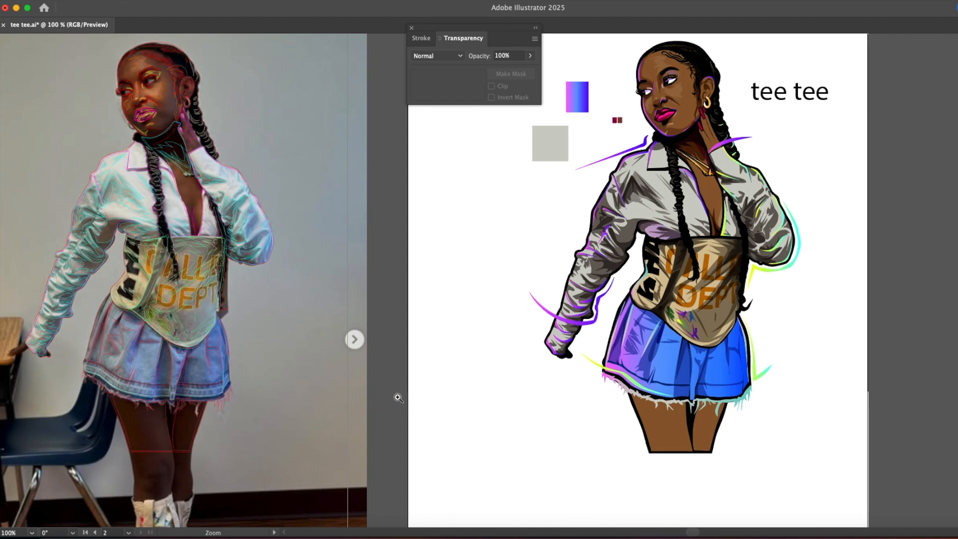
pyautogui.click(666, 420)
pyautogui.hscroll(-5, 667, 368)
pyautogui.hscroll(8, 533, 375)
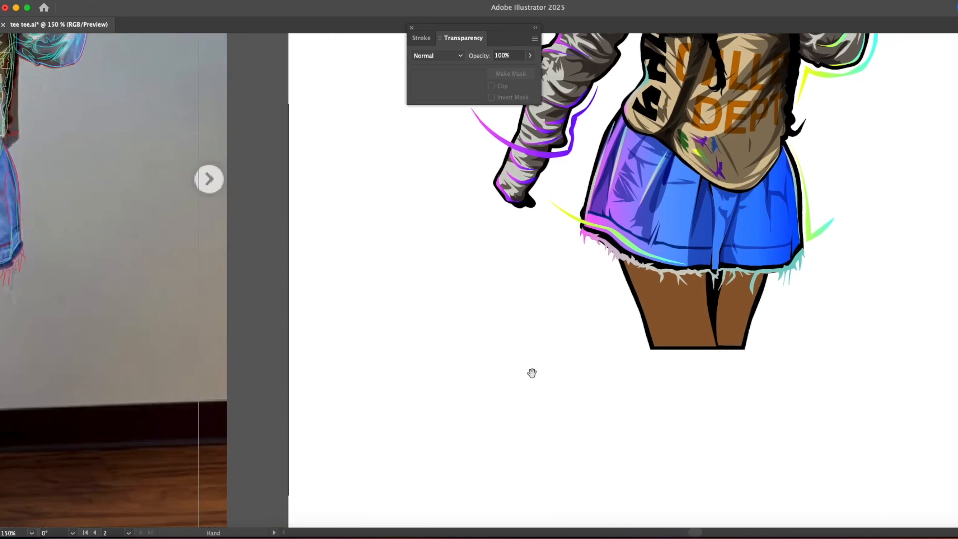
pyautogui.press('p')
pyautogui.click(520, 270)
pyautogui.click(543, 348)
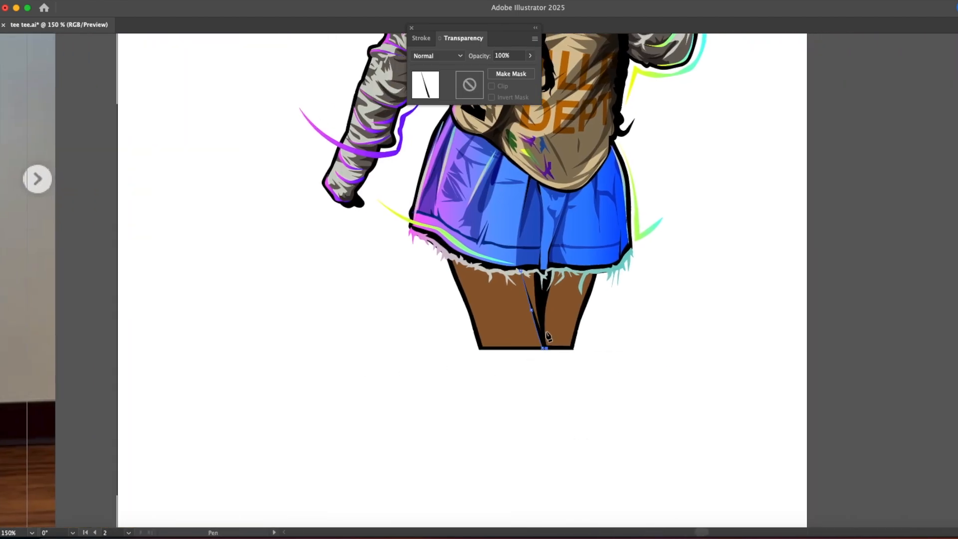
pyautogui.click(561, 270)
pyautogui.press('v')
pyautogui.press('i')
pyautogui.moveTo(569, 205); pyautogui.dragTo(518, 534)
pyautogui.click(498, 224)
pyautogui.moveTo(530, 327); pyautogui.dragTo(513, 249)
pyautogui.scroll(-5, 513, 249)
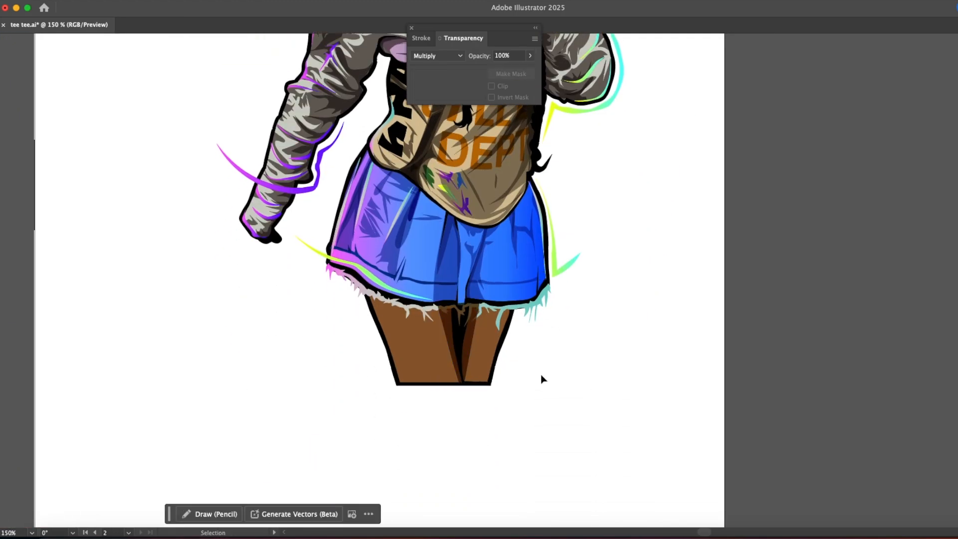
# Step: Cut the inner-thigh shadow and paste it directly in front of the thigh shapes, behind the skirt's fringe
pyautogui.press('super+x')
pyautogui.press('v')
pyautogui.click(433, 333)
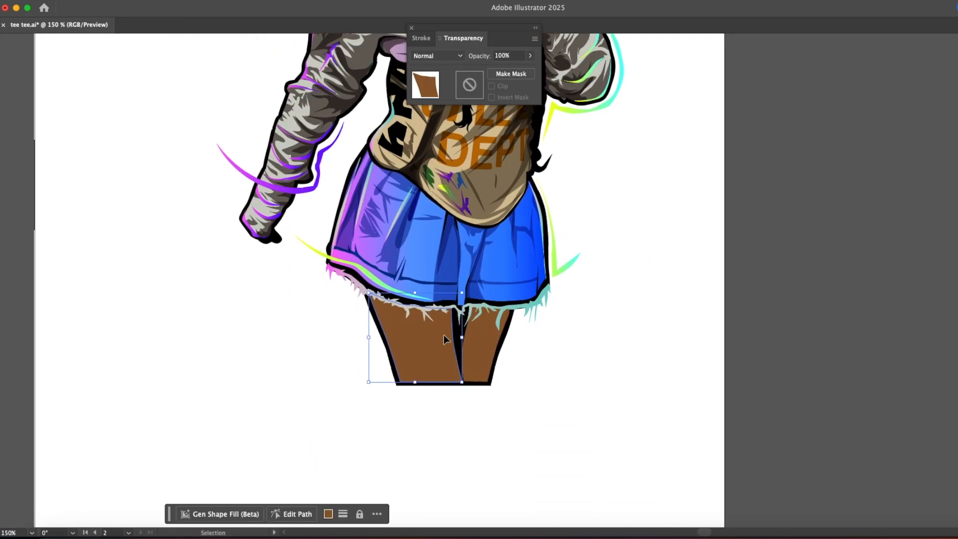
pyautogui.press('a')
pyautogui.keyDown('shift'); pyautogui.click(481, 341); pyautogui.keyUp('shift')
pyautogui.press('super+f')
pyautogui.press('super+shift+a')
# Step: Draw a Multiply shadow down the left thigh's outer edge, from the skirt hem to the bottom of the leg
pyautogui.press('p')
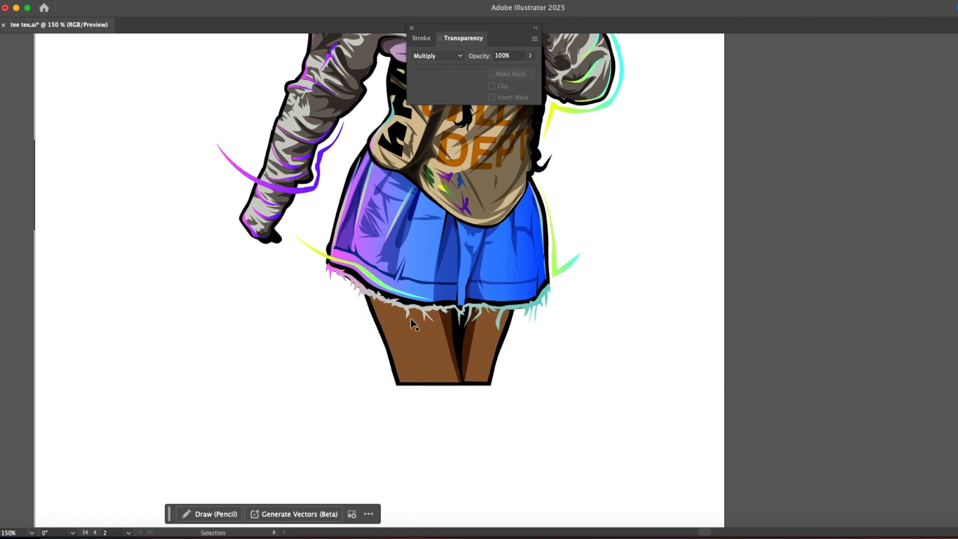
pyautogui.click(368, 293)
pyautogui.click(411, 384)
pyautogui.click(395, 299)
pyautogui.click(368, 292)
pyautogui.press('v')
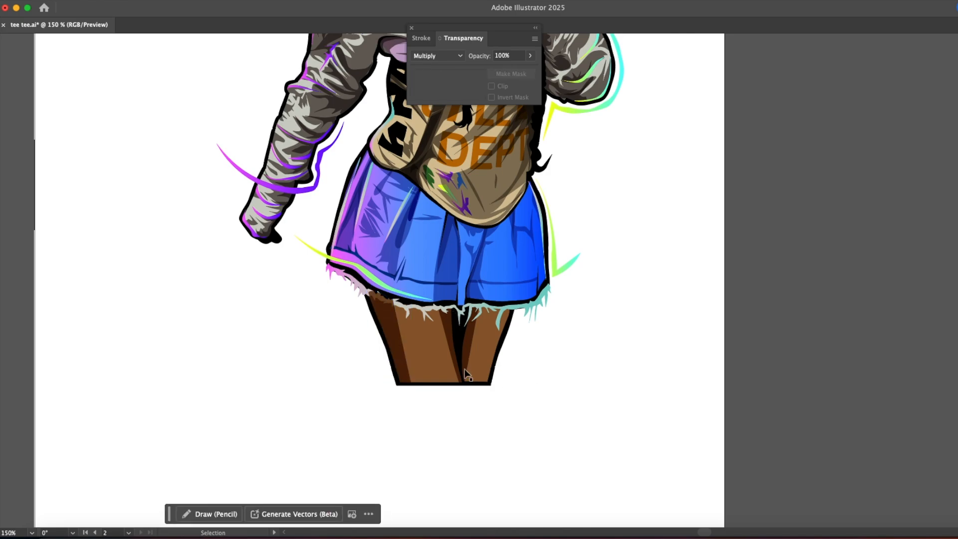
# Step: Cut the outer-thigh shadow, paste it in front of the left thigh shape and set its opacity to 34%
pyautogui.press('a')
pyautogui.press('super+x')
pyautogui.click(424, 322)
pyautogui.click(428, 340)
pyautogui.press('v')
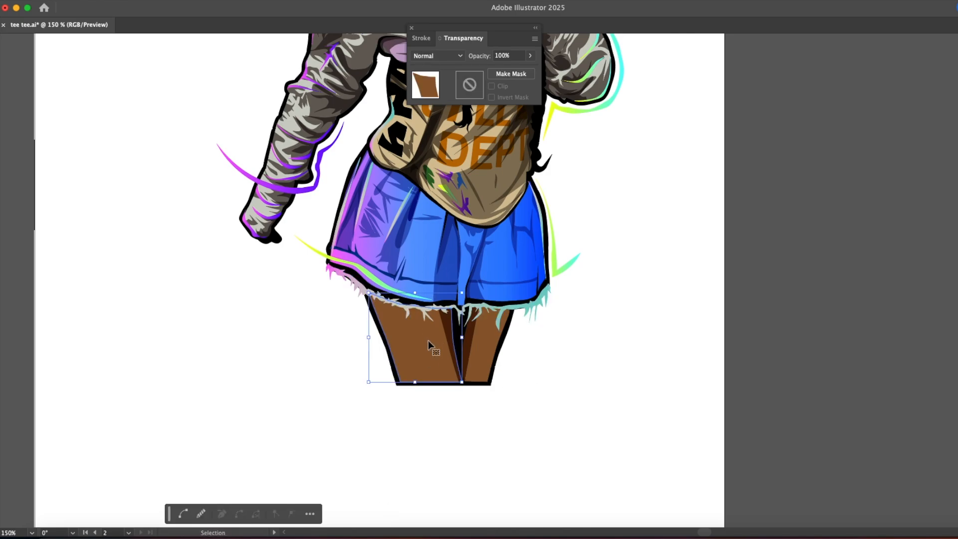
pyautogui.press('super+f')
pyautogui.press('a')
pyautogui.moveTo(515, 69); pyautogui.dragTo(500, 70)
pyautogui.press('super+shift+a')
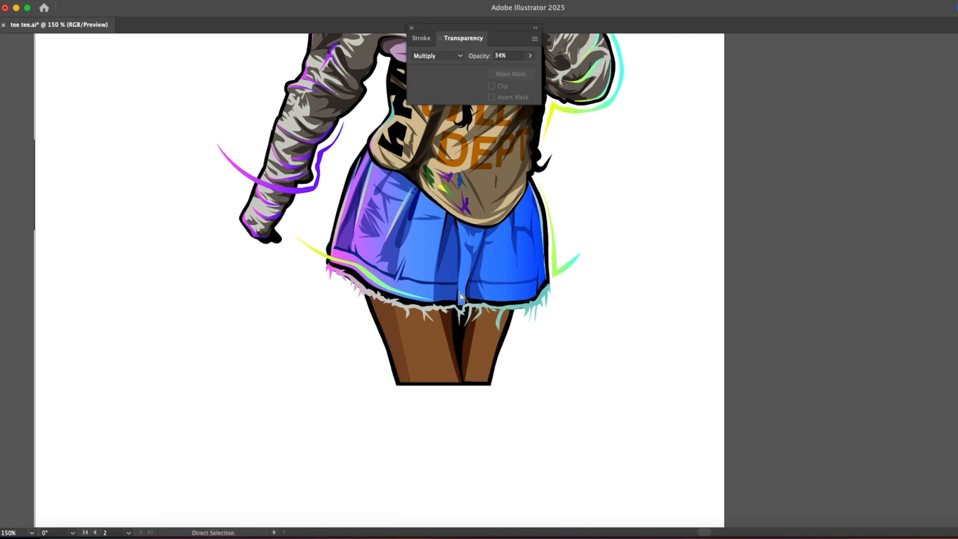
# Step: Draw a wider shadow over the inner thighs, apply the outer-thigh shadow's 34% Multiply shading and send it backward
pyautogui.click(433, 306)
pyautogui.click(471, 383)
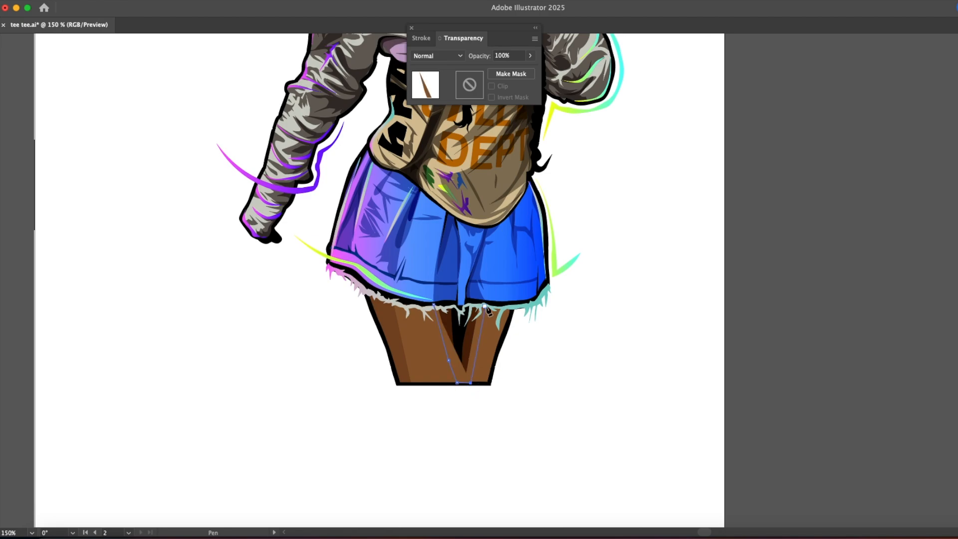
pyautogui.moveTo(487, 304); pyautogui.dragTo(463, 303)
pyautogui.press('i')
pyautogui.click(399, 334)
pyautogui.press('v')
pyautogui.press('super+shift+a')
pyautogui.click(477, 341)
pyautogui.press('super+[')
pyautogui.press('super+shift+a')
# Step: Select the left and right thigh shapes together and lock them
pyautogui.click(478, 342)
pyautogui.click(438, 351)
pyautogui.keyDown('shift'); pyautogui.click(477, 349); pyautogui.keyUp('shift')
pyautogui.press('super+2')
pyautogui.moveTo(483, 351); pyautogui.dragTo(436, 368)
pyautogui.press('p')
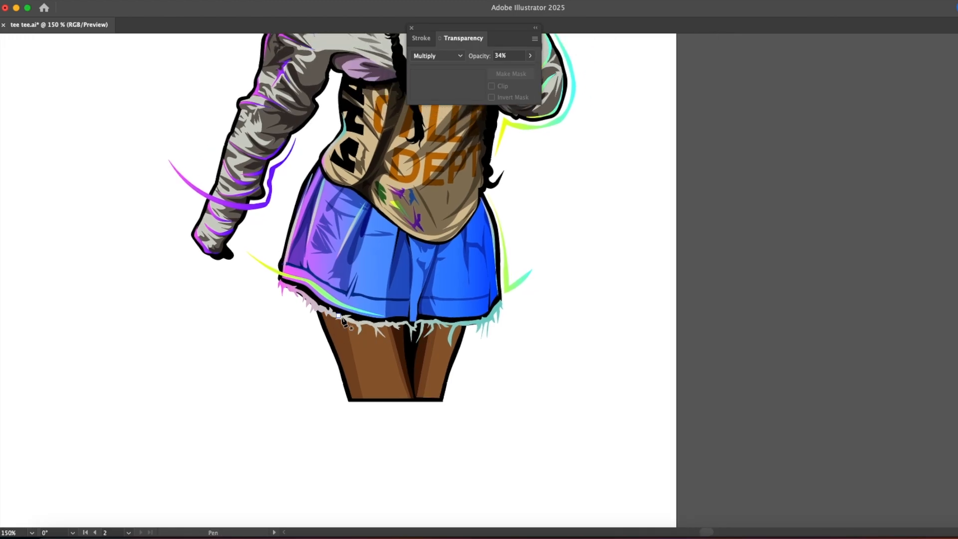
# Step: Draw a closed ragged shadow shape under the skirt's frayed hem, spanning the tops of both thighs
pyautogui.press('z')
pyautogui.click(396, 338)
pyautogui.moveTo(478, 270); pyautogui.dragTo(348, 309)
pyautogui.click(298, 279)
pyautogui.click(329, 293)
pyautogui.click(355, 296)
pyautogui.click(391, 296)
pyautogui.click(418, 299)
pyautogui.click(445, 297)
pyautogui.click(479, 297)
pyautogui.click(490, 299)
pyautogui.click(469, 306)
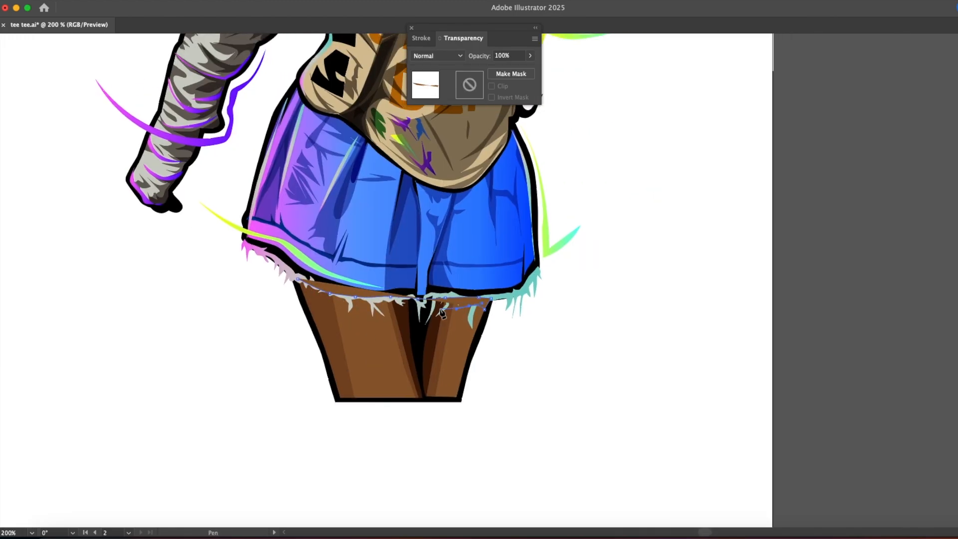
pyautogui.click(440, 309)
pyautogui.click(425, 313)
pyautogui.click(389, 306)
pyautogui.click(388, 312)
pyautogui.click(363, 299)
pyautogui.moveTo(343, 305); pyautogui.dragTo(333, 302)
pyautogui.click(320, 296)
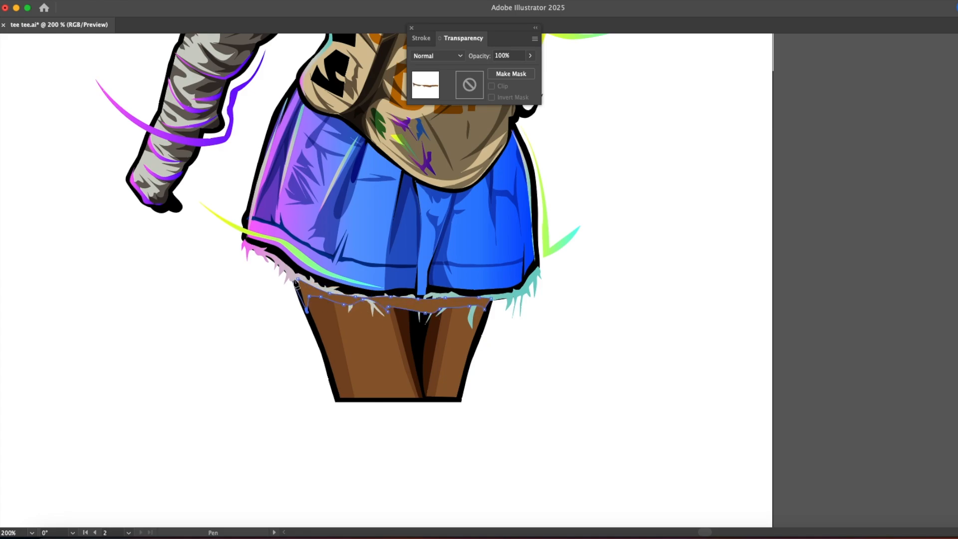
pyautogui.click(298, 279)
# Step: Give the hem shadow the thigh shadow's 34% Multiply shading, cut it and paste it in front of the thigh shapes
pyautogui.press('i')
pyautogui.click(333, 325)
pyautogui.press('super+x')
pyautogui.press('super+b')
pyautogui.press('v')
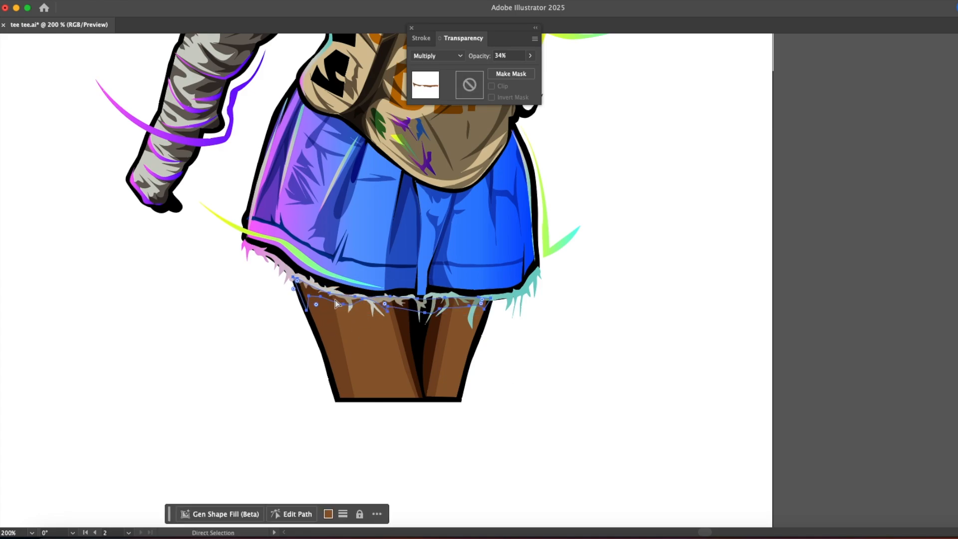
pyautogui.click(372, 345)
pyautogui.keyDown('shift'); pyautogui.click(454, 348); pyautogui.keyUp('shift')
pyautogui.press('super+f')
pyautogui.press('super+shift+a')
# Step: Draw a thin highlight strip down the left thigh's outer edge and fill it with the sleeve accent's pink-to-purple gradient
pyautogui.press('p')
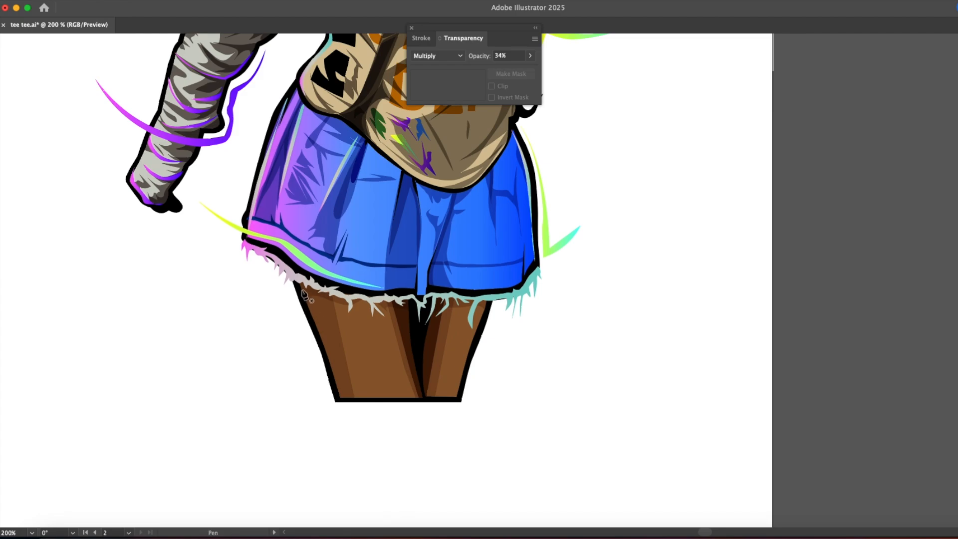
pyautogui.click(299, 283)
pyautogui.click(315, 326)
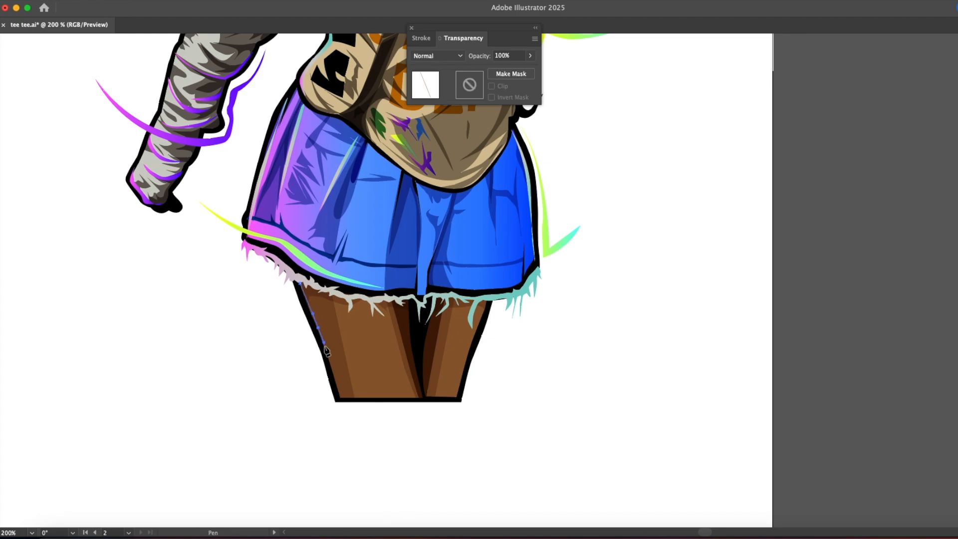
pyautogui.click(340, 399)
pyautogui.click(344, 399)
pyautogui.press('i')
pyautogui.click(327, 319)
pyautogui.scroll(4, 263, 270)
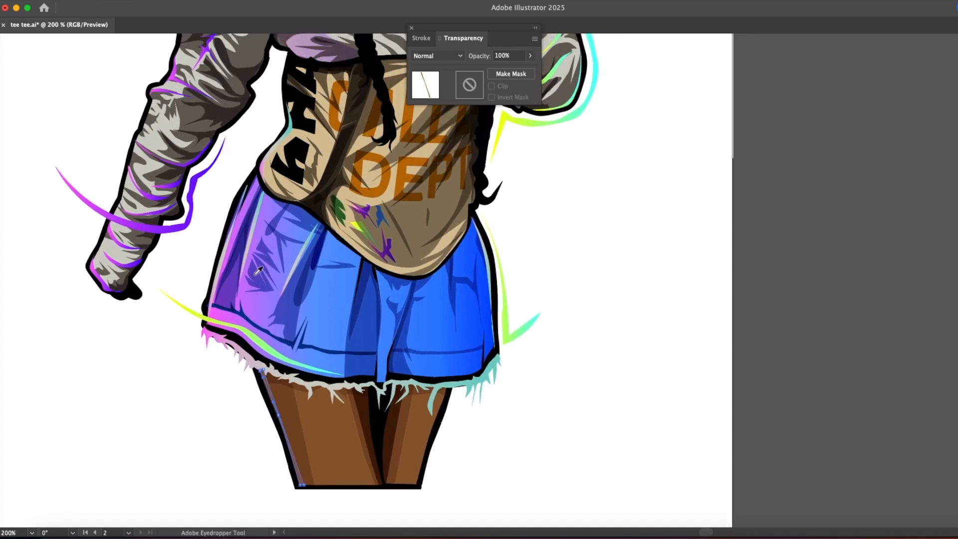
pyautogui.click(155, 224)
pyautogui.press('v')
pyautogui.click(514, 443)
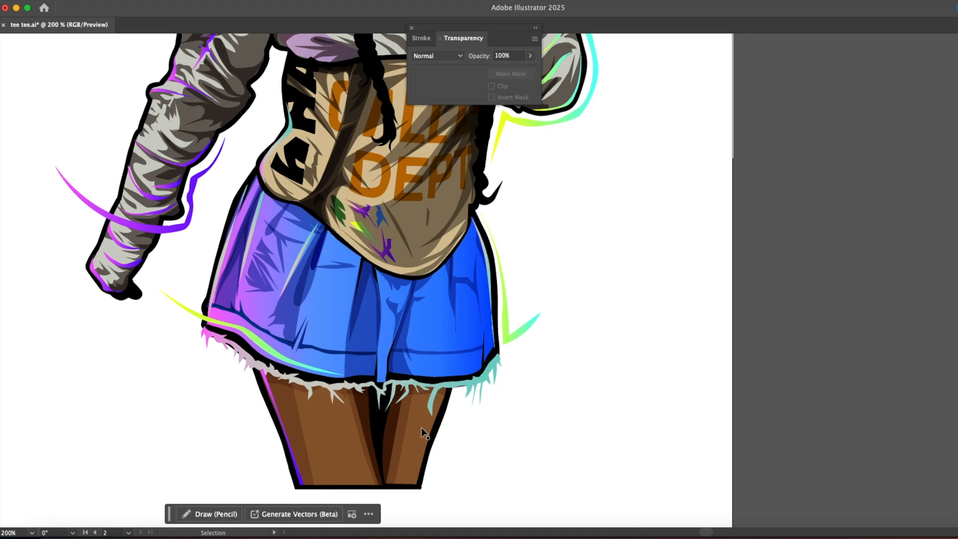
# Step: Draw a thin highlight strip down the right thigh's outer edge and fill it with the skirt accent's yellow-green gradient
pyautogui.press('p')
pyautogui.click(448, 389)
pyautogui.moveTo(435, 422); pyautogui.dragTo(431, 433)
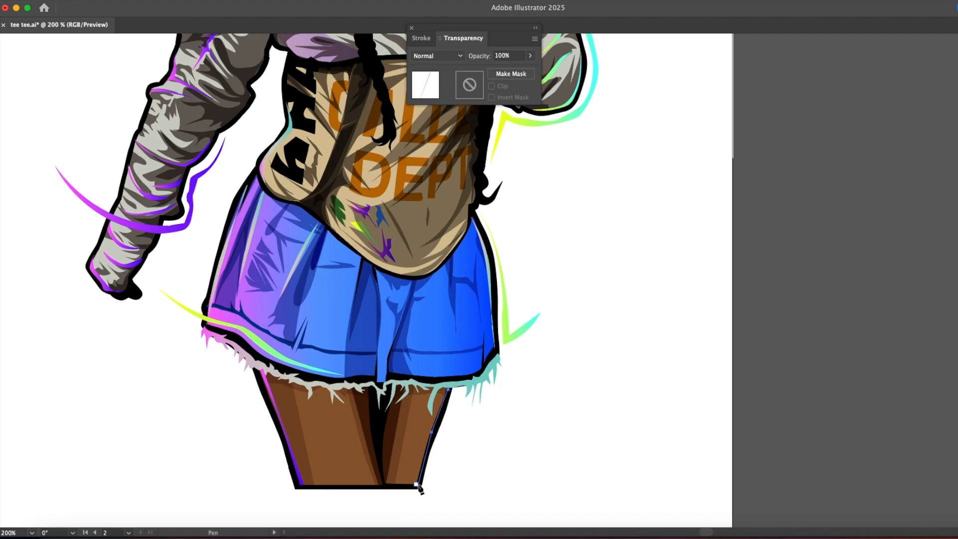
pyautogui.click(449, 387)
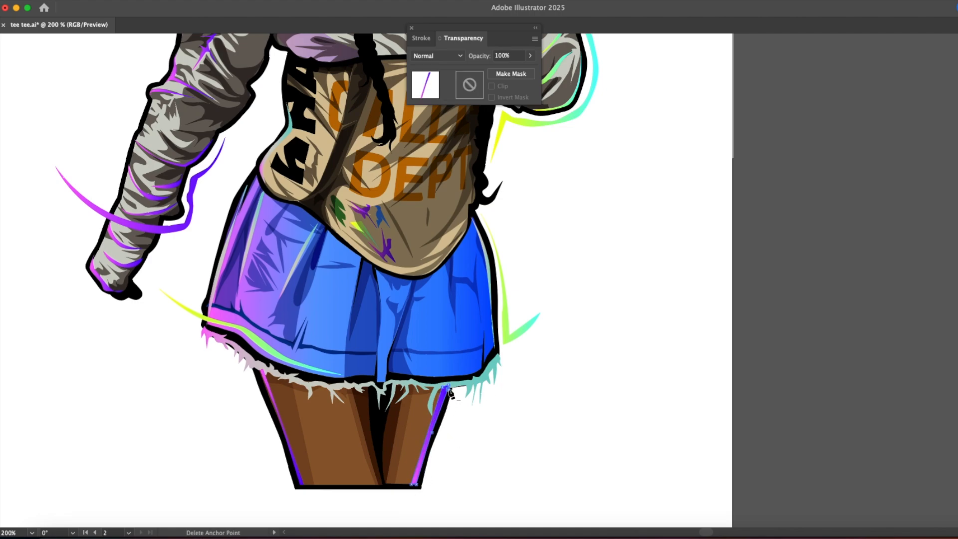
pyautogui.click(506, 312)
# Step: Cut the right thigh's highlight strip, paste it in front of the thigh shape and set its opacity to 43%
pyautogui.press('v')
pyautogui.click(443, 423)
pyautogui.click(436, 420)
pyautogui.press('super+x')
pyautogui.click(412, 431)
pyautogui.press('super+f')
pyautogui.click(458, 435)
pyautogui.press('v')
pyautogui.click(431, 432)
pyautogui.click(530, 56)
pyautogui.moveTo(530, 72); pyautogui.dragTo(507, 73)
pyautogui.click(613, 283)
pyautogui.click(614, 283)
# Step: Draw a wider shadow over the left thigh's inner side, from hem to leg bottom, with the existing 34% Multiply shading
pyautogui.moveTo(404, 428); pyautogui.dragTo(451, 322)
pyautogui.press('p')
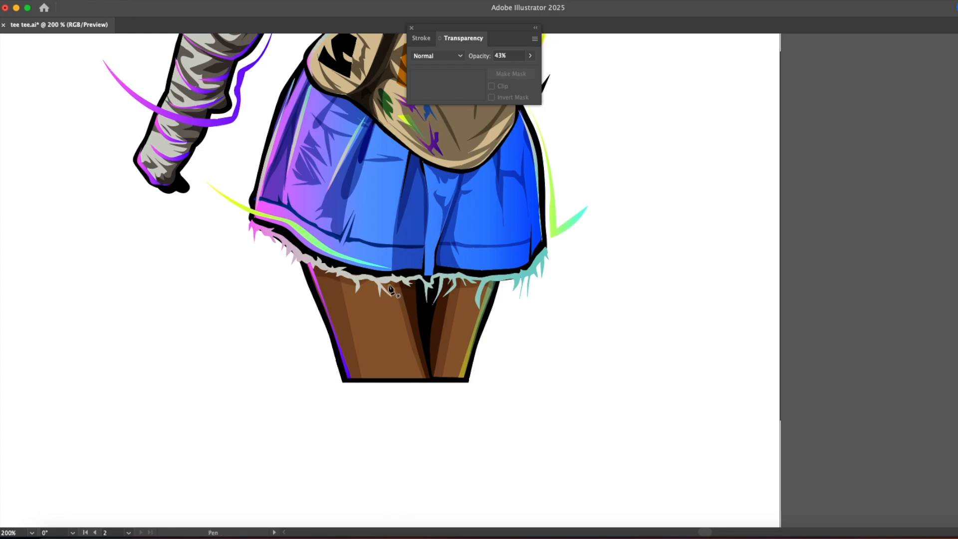
pyautogui.click(380, 278)
pyautogui.click(431, 381)
pyautogui.click(421, 282)
pyautogui.moveTo(411, 274); pyautogui.dragTo(381, 285)
pyautogui.press('i')
pyautogui.click(336, 323)
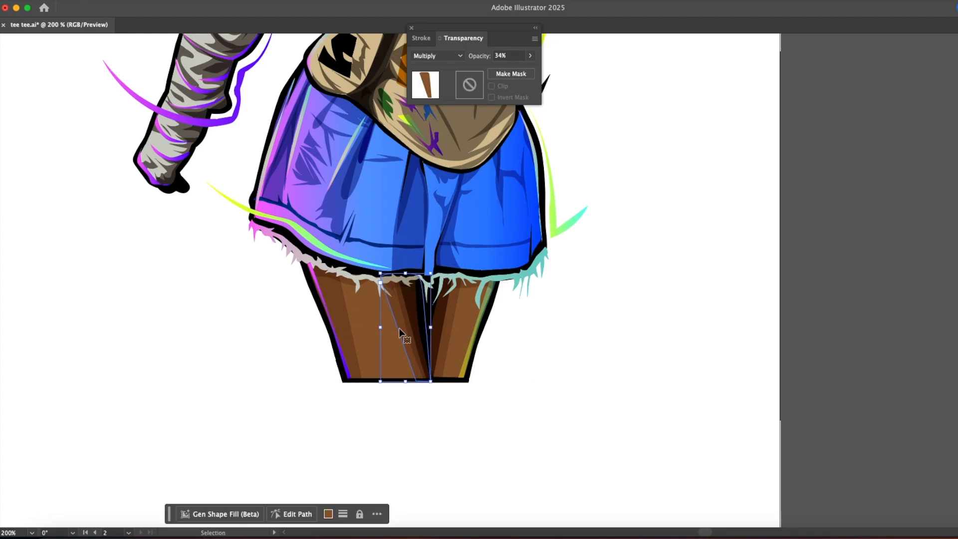
pyautogui.press('a')
pyautogui.click(419, 335)
pyautogui.press('super+shift+a')
pyautogui.press('v')
# Step: Draw a deeper hem shadow across both thighs, dipping between the legs, and apply the inner-thigh shadow's 100% Multiply fill
pyautogui.press('space')
pyautogui.moveTo(367, 304); pyautogui.dragTo(365, 340)
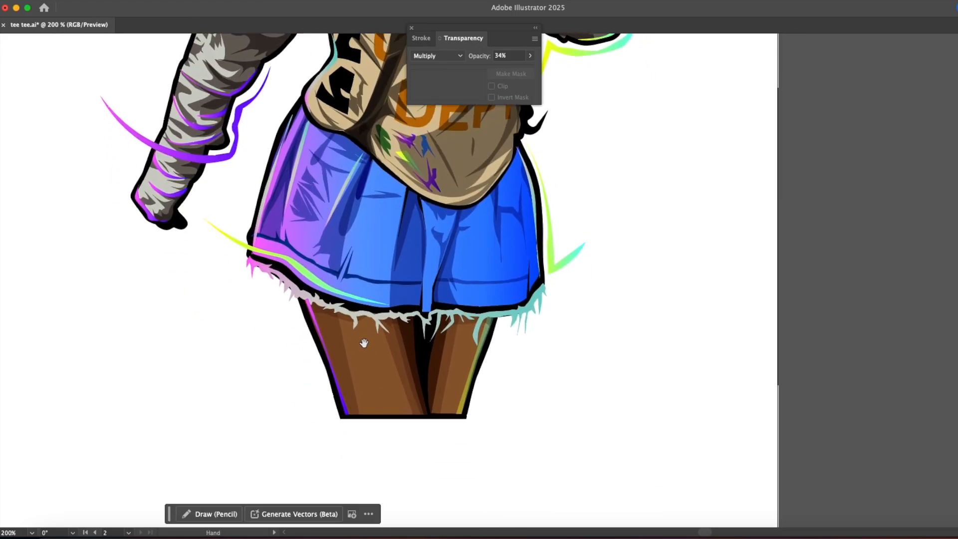
pyautogui.press('p')
pyautogui.click(305, 298)
pyautogui.click(345, 318)
pyautogui.moveTo(317, 315); pyautogui.dragTo(377, 338)
pyautogui.click(344, 329)
pyautogui.click(406, 337)
pyautogui.click(429, 360)
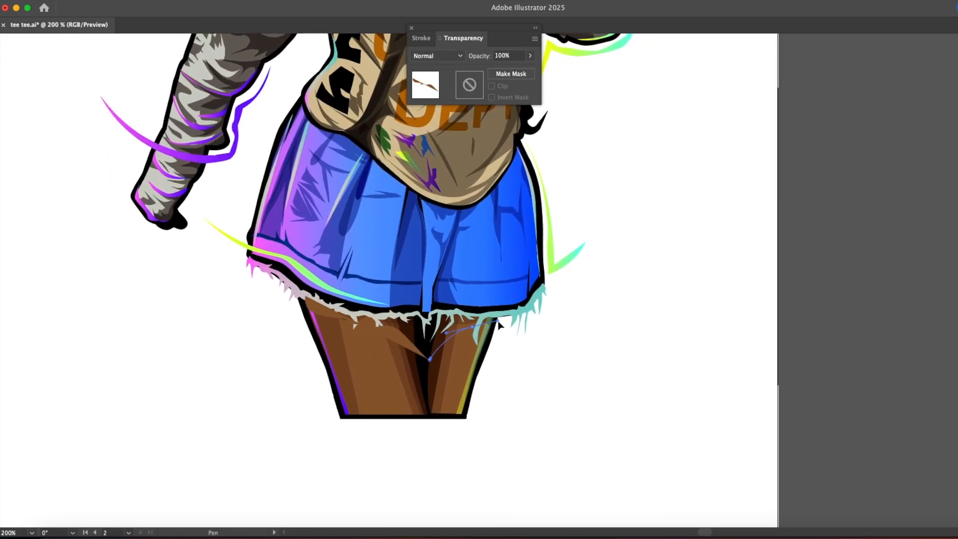
pyautogui.click(472, 327)
pyautogui.click(503, 315)
pyautogui.click(396, 309)
pyautogui.click(380, 308)
pyautogui.click(305, 298)
pyautogui.press('i')
pyautogui.click(413, 360)
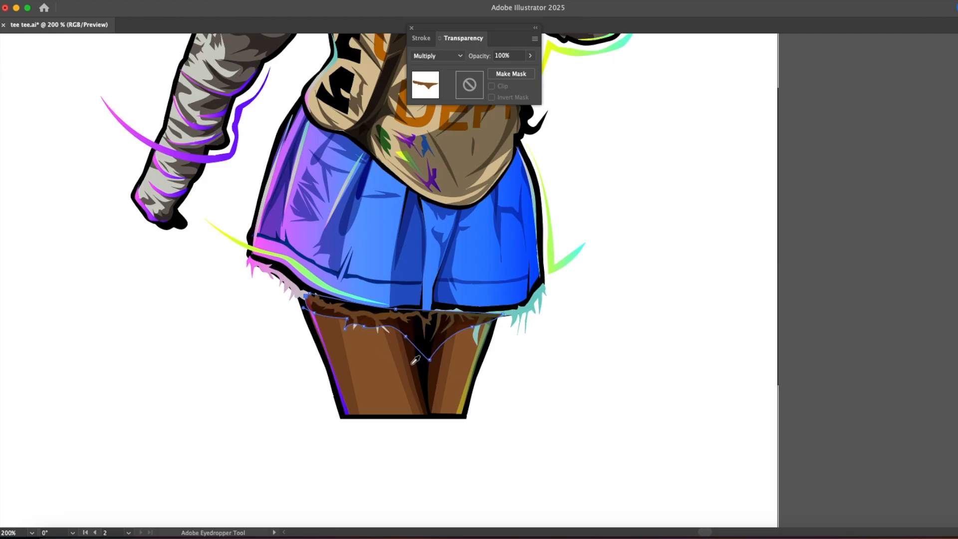
# Step: Cut the deeper hem shadow and paste it in front of the left and right thigh shapes
pyautogui.press('super+shift+a')
pyautogui.press('v')
pyautogui.click(406, 327)
pyautogui.press('super+x')
pyautogui.click(375, 348)
pyautogui.keyDown('shift'); pyautogui.click(456, 366); pyautogui.keyUp('shift')
pyautogui.press('super+f')
pyautogui.click(566, 376)
# Step: Bring the frayed hem shapes to the front and sample the thighs' 34% Multiply shading
pyautogui.keyDown('alt'); pyautogui.keyDown('super'); pyautogui.click(494, 380); pyautogui.keyUp('super'); pyautogui.keyUp('alt')
pyautogui.keyDown('alt'); pyautogui.keyDown('super'); pyautogui.click(494, 380); pyautogui.keyUp('super'); pyautogui.keyUp('alt')
pyautogui.moveTo(498, 157); pyautogui.dragTo(375, 410)
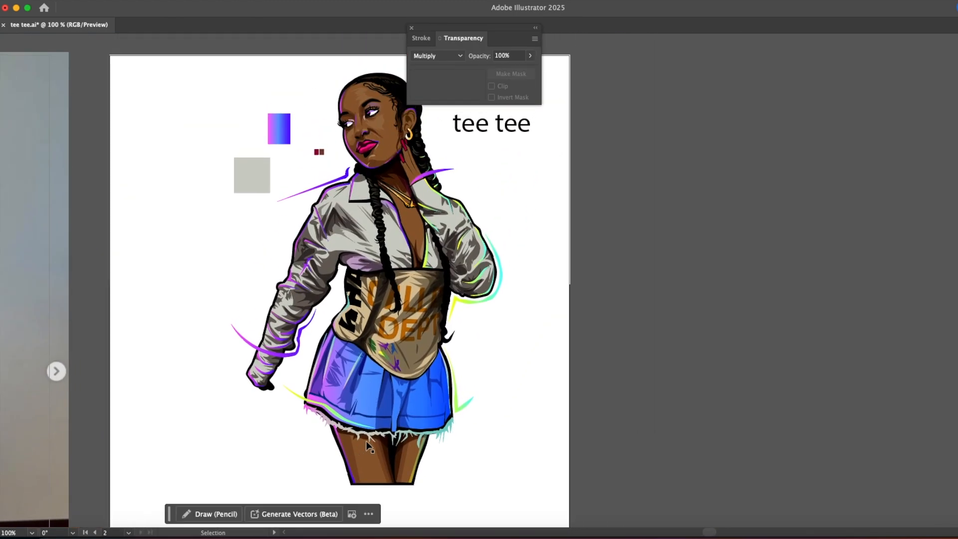
pyautogui.moveTo(361, 443); pyautogui.dragTo(306, 349)
pyautogui.moveTo(77, 325); pyautogui.dragTo(355, 385)
pyautogui.moveTo(419, 396); pyautogui.dragTo(142, 336)
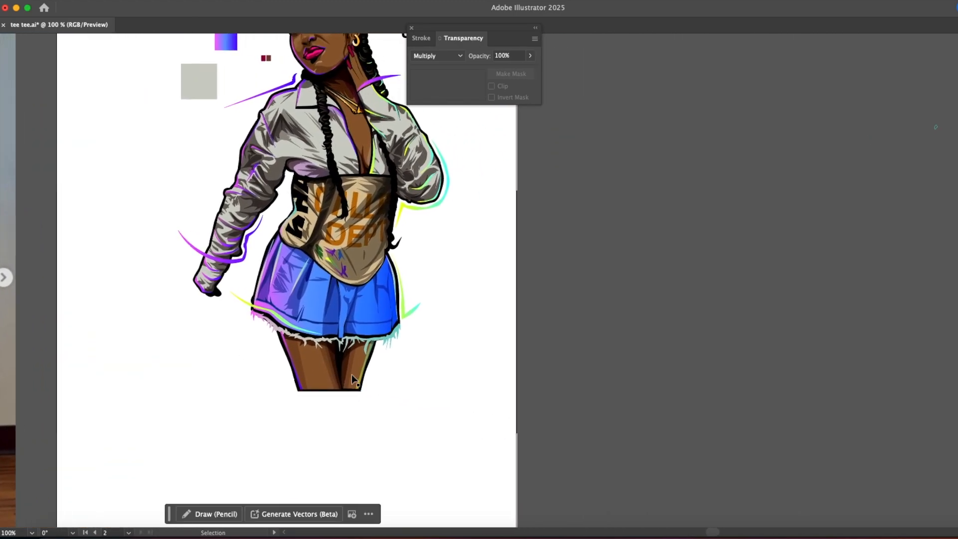
pyautogui.click(330, 346)
pyautogui.click(295, 337)
pyautogui.press('shift+super+]')
pyautogui.click(298, 343)
pyautogui.press('shift+super+]')
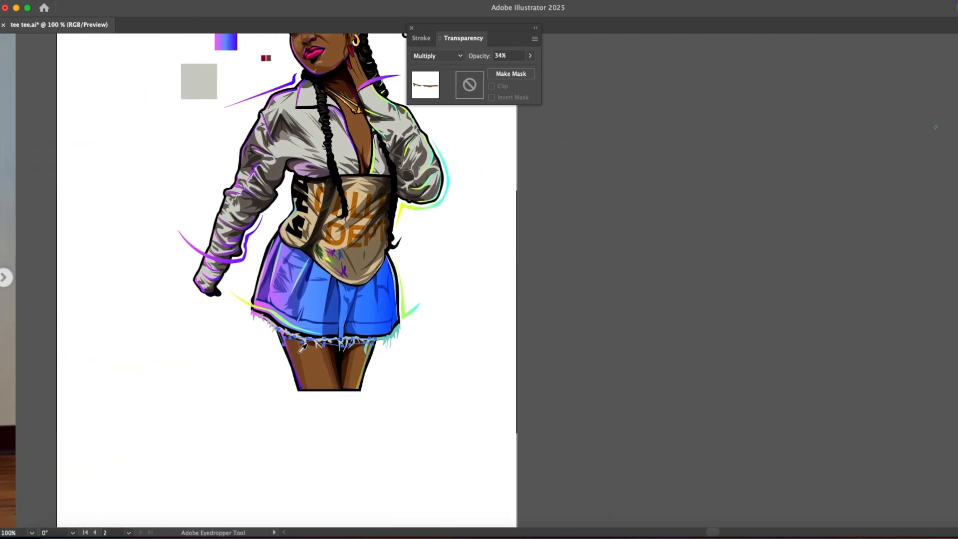
pyautogui.click(426, 345)
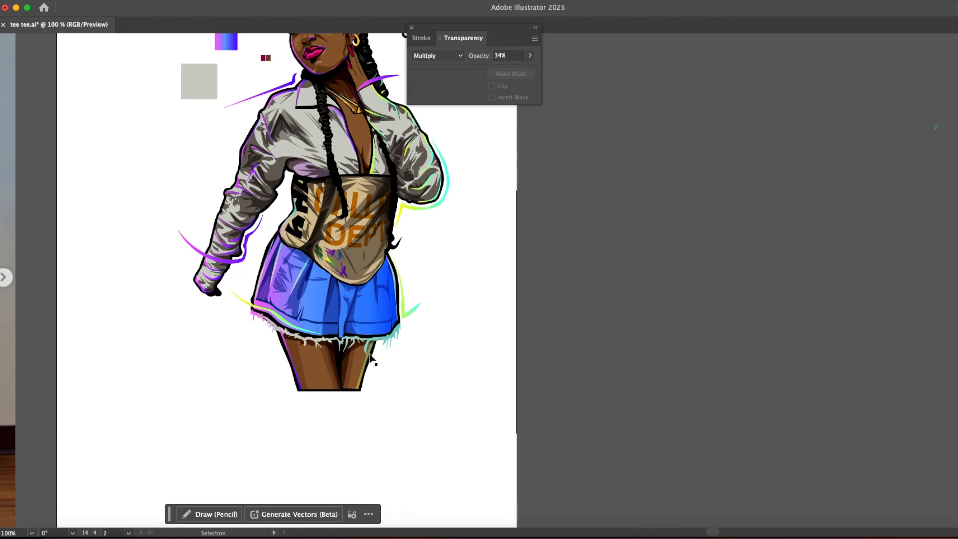
# Step: Draw a thin angular accent shape outside each thigh, meeting near the bottom corners of the legs
pyautogui.press('p')
pyautogui.click(276, 338)
pyautogui.click(294, 389)
pyautogui.click(243, 352)
pyautogui.click(282, 375)
pyautogui.click(378, 349)
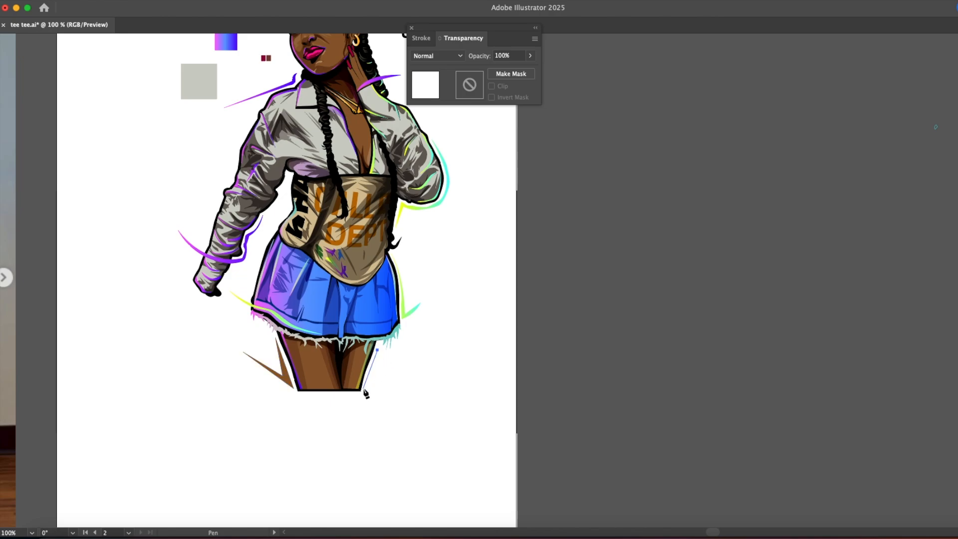
pyautogui.click(389, 412)
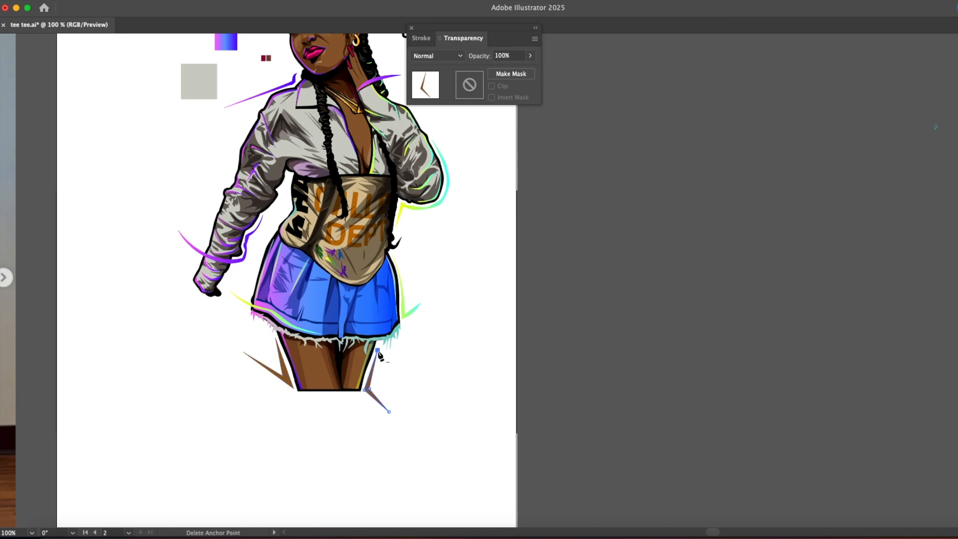
# Step: Fill the right leg accent with the arm accent's pink-to-purple gradient and the left one with the skirt accent's yellow-to-cyan gradient
pyautogui.click(229, 261)
pyautogui.press('v')
pyautogui.click(286, 372)
pyautogui.press('i')
pyautogui.click(405, 314)
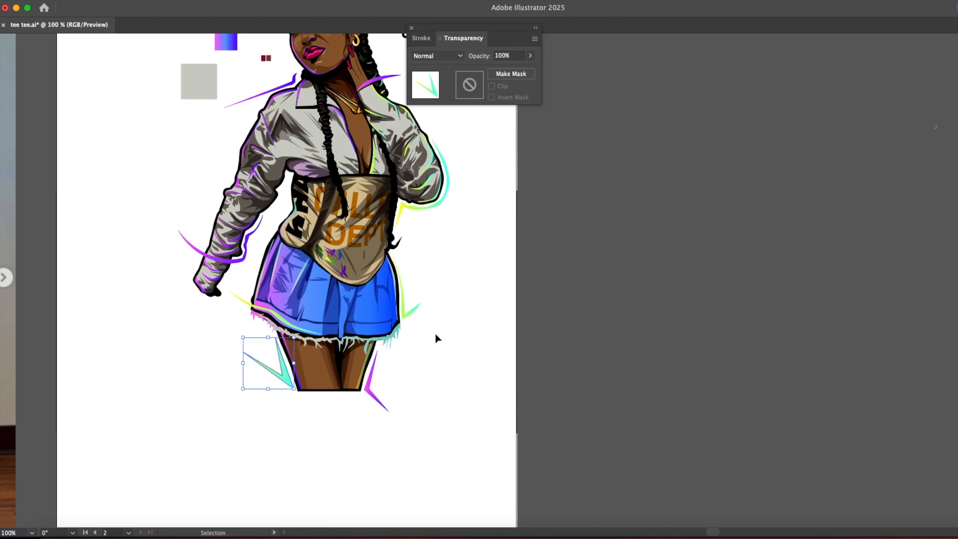
pyautogui.keyDown('super'); pyautogui.click(422, 330); pyautogui.keyUp('super')
# Step: Reshape the right leg accent by moving its lower tip upward, so that it forms a V opening upward
pyautogui.press('a')
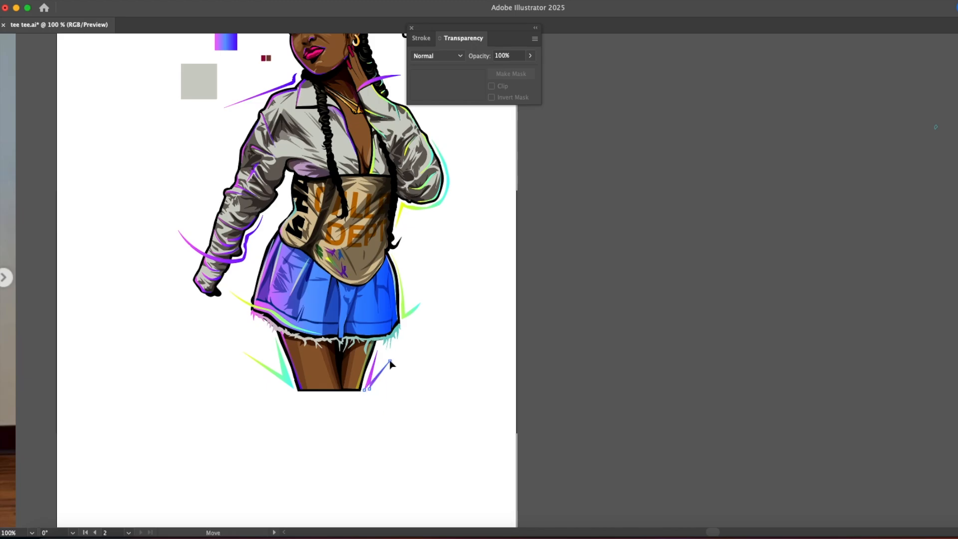
pyautogui.click(406, 365)
pyautogui.moveTo(407, 365); pyautogui.dragTo(462, 435)
# Step: Draw a narrow highlight sliver along the left thigh's inner edge with the pink-to-purple gradient fill
pyautogui.keyDown('alt'); pyautogui.keyDown('super'); pyautogui.click(424, 410); pyautogui.keyUp('super'); pyautogui.keyUp('alt')
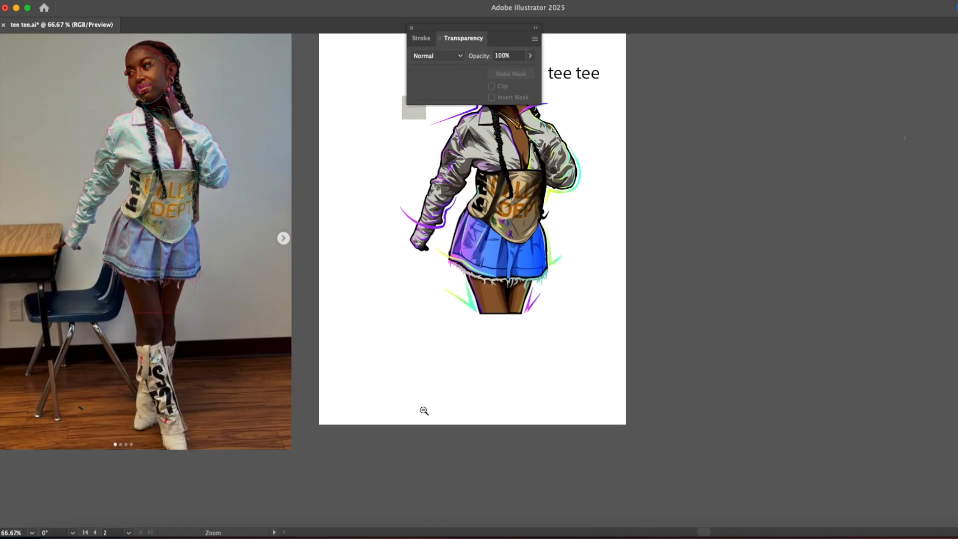
pyautogui.keyDown('alt'); pyautogui.keyDown('super'); pyautogui.click(424, 410); pyautogui.keyUp('super'); pyautogui.keyUp('alt')
pyautogui.moveTo(599, 192); pyautogui.dragTo(400, 332)
pyautogui.moveTo(466, 203); pyautogui.dragTo(378, 264)
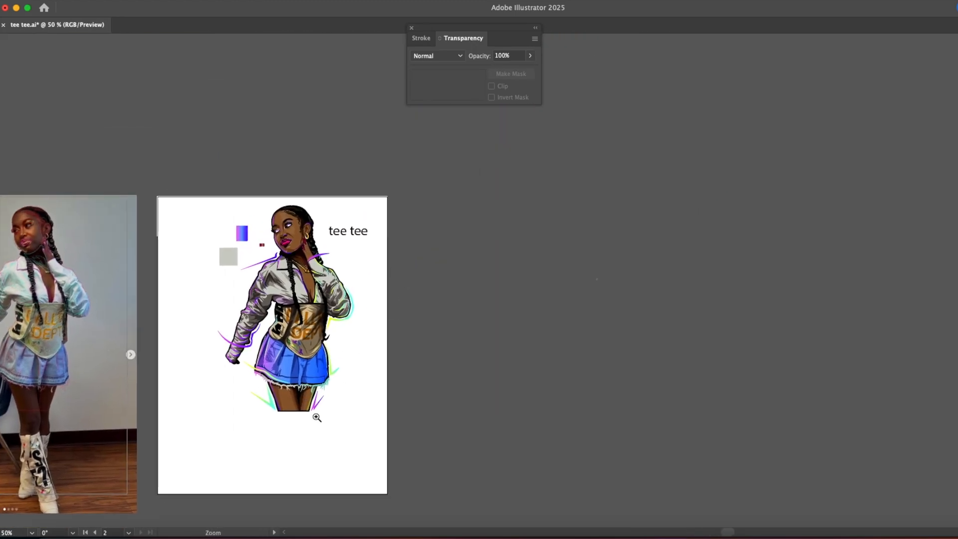
pyautogui.keyDown('super'); pyautogui.click(317, 412); pyautogui.keyUp('super')
pyautogui.keyDown('super'); pyautogui.click(510, 297); pyautogui.keyUp('super')
pyautogui.keyDown('super'); pyautogui.click(573, 245); pyautogui.keyUp('super')
pyautogui.keyDown('super'); pyautogui.click(484, 263); pyautogui.keyUp('super')
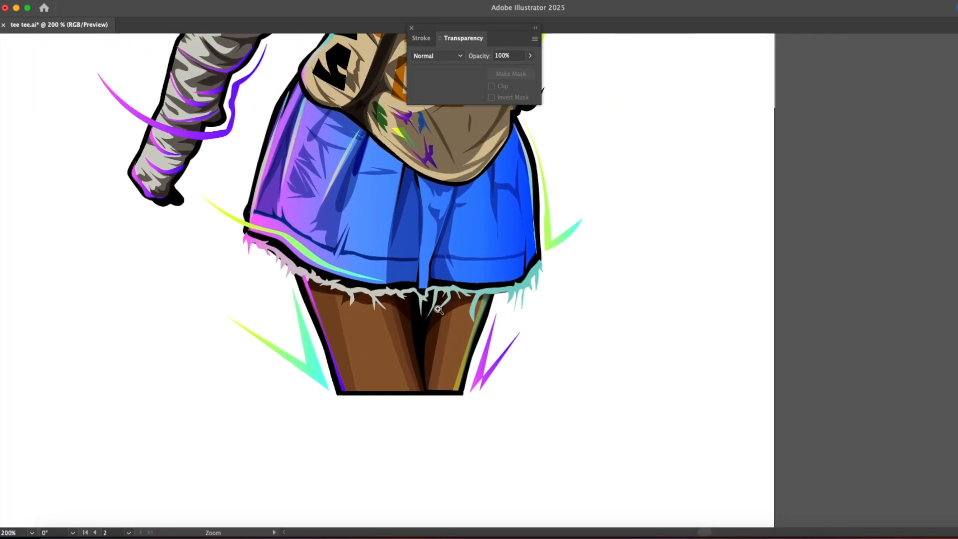
pyautogui.click(416, 314)
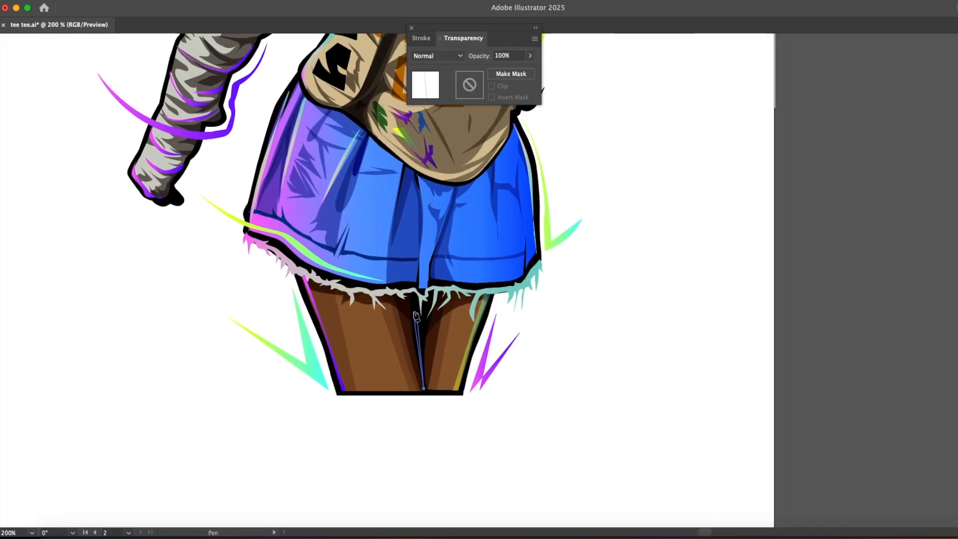
pyautogui.keyDown('super'); pyautogui.click(605, 365); pyautogui.keyUp('super')
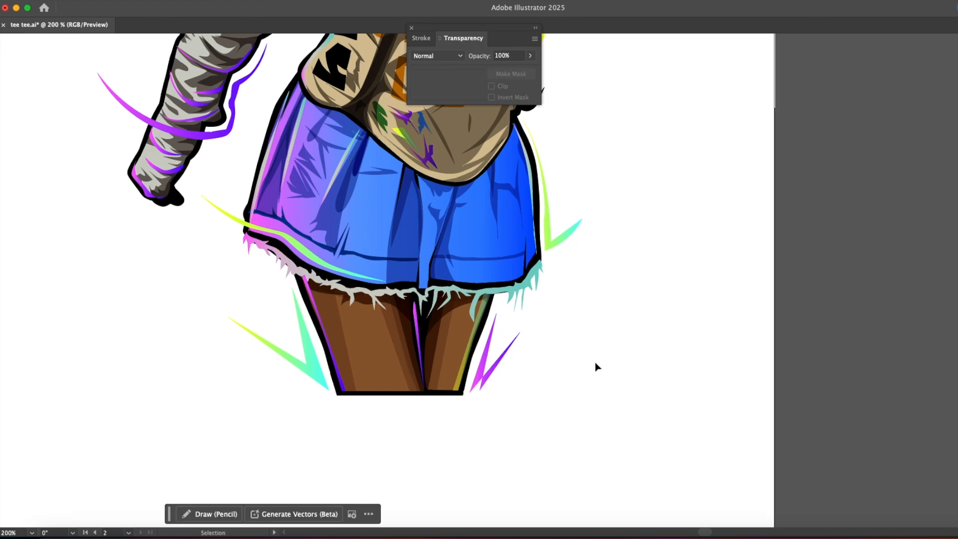
# Step: Move the floating Transparency panel clear of the artboard and save the illustration
pyautogui.keyDown('alt'); pyautogui.keyDown('super'); pyautogui.click(514, 379); pyautogui.keyUp('super'); pyautogui.keyUp('alt')
pyautogui.keyDown('alt'); pyautogui.keyDown('super'); pyautogui.click(513, 379); pyautogui.keyUp('super'); pyautogui.keyUp('alt')
pyautogui.moveTo(422, 108); pyautogui.dragTo(483, 375)
pyautogui.keyDown('alt'); pyautogui.keyDown('super'); pyautogui.click(560, 418); pyautogui.keyUp('super'); pyautogui.keyUp('alt')
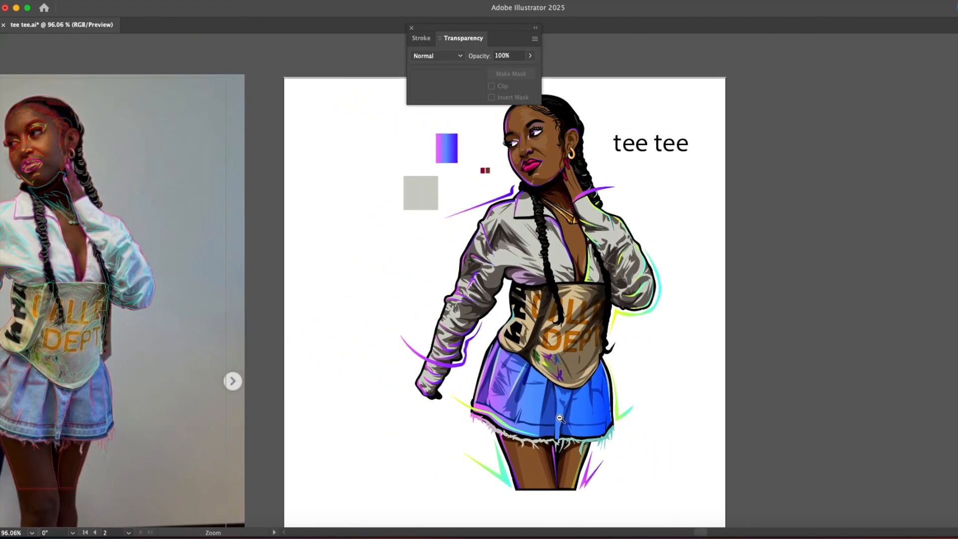
pyautogui.keyDown('alt'); pyautogui.keyDown('super'); pyautogui.click(559, 418); pyautogui.keyUp('super'); pyautogui.keyUp('alt')
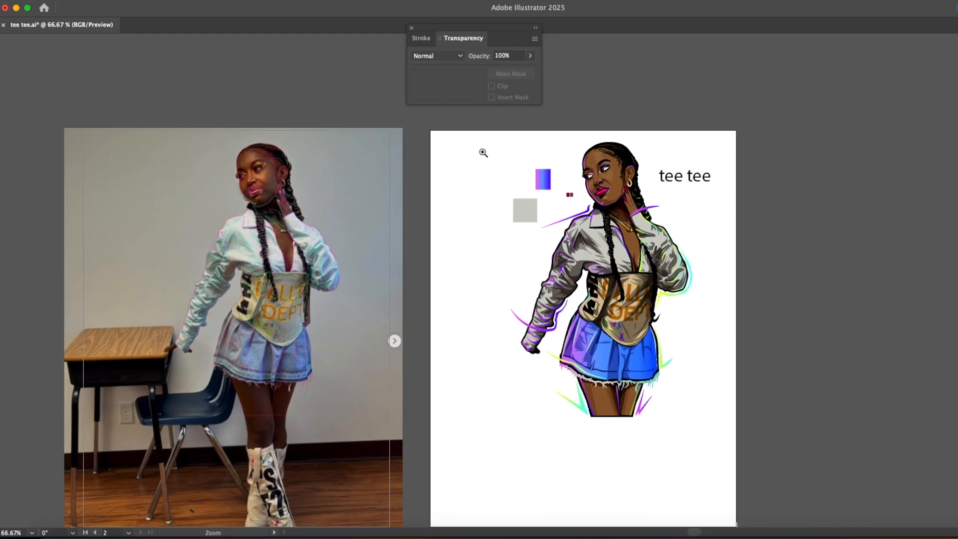
pyautogui.moveTo(483, 153); pyautogui.dragTo(410, 140)
pyautogui.moveTo(423, 28); pyautogui.dragTo(766, 101)
pyautogui.moveTo(566, 149); pyautogui.dragTo(569, 107)
pyautogui.click(73, 1)
pyautogui.click(91, 100)
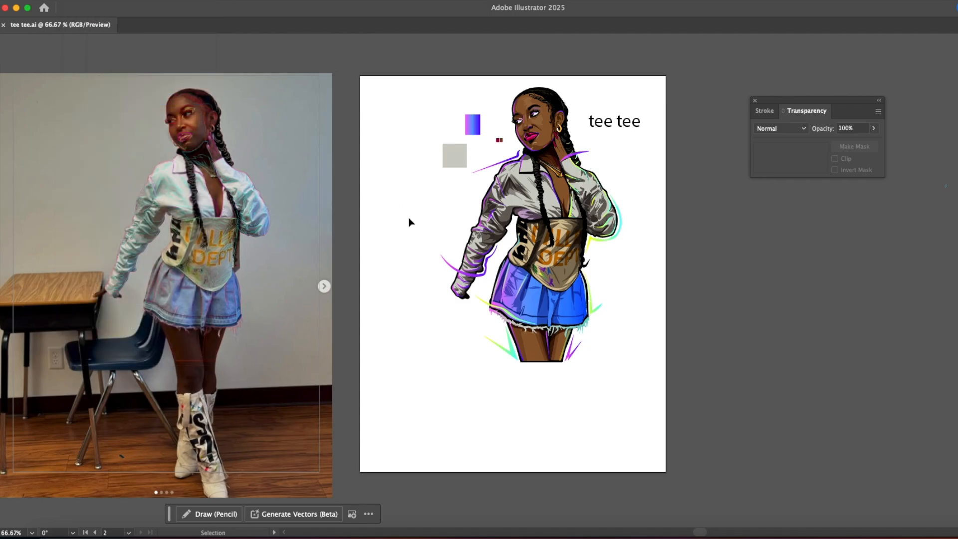
# Step: Add the two-line text "thanks for watching" to the left of the figure and enlarge it
pyautogui.press('t')
pyautogui.click(398, 193)
pyautogui.write('Thanks')
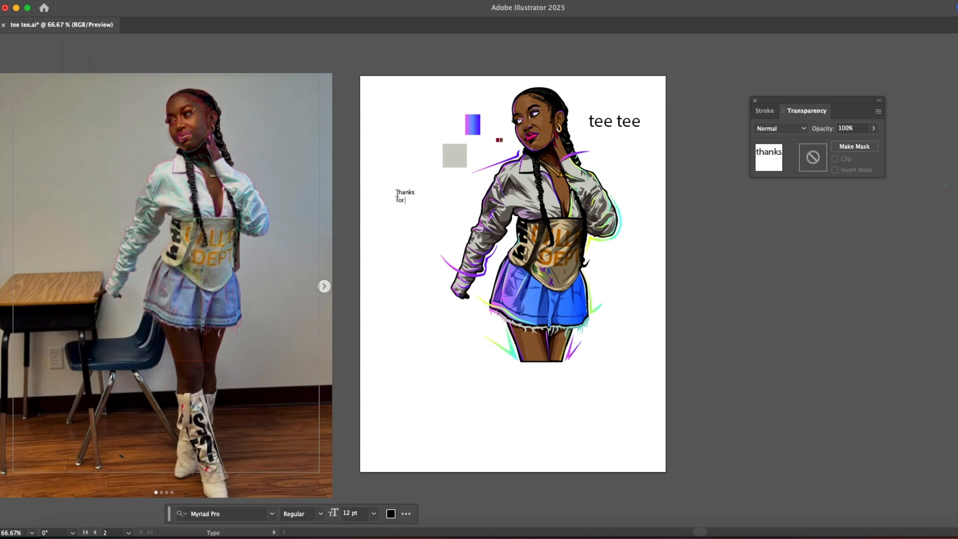
pyautogui.keyDown('super'); pyautogui.click(407, 229); pyautogui.keyUp('super')
pyautogui.press('v')
pyautogui.click(413, 201)
pyautogui.moveTo(413, 205); pyautogui.dragTo(408, 228)
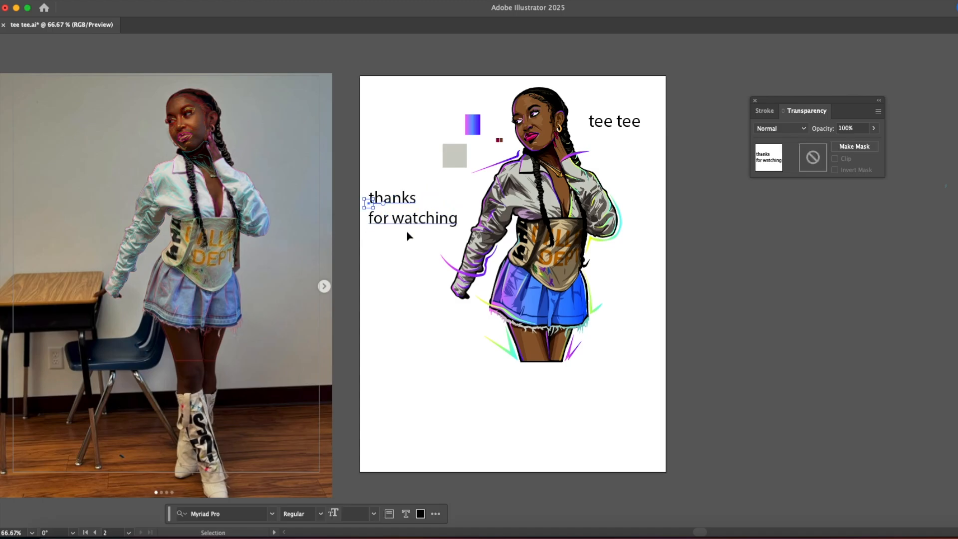
pyautogui.click(415, 299)
# Step: Centre the finished figure and the new text at 100% zoom and save the file again
pyautogui.press('z')
pyautogui.keyDown('alt'); pyautogui.click(364, 229); pyautogui.keyUp('alt')
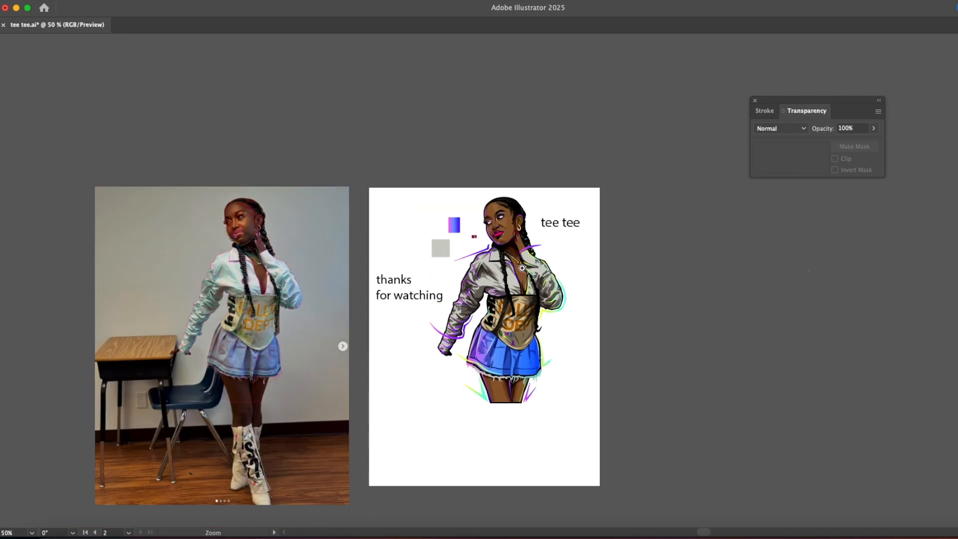
pyautogui.doubleClick(522, 268)
pyautogui.moveTo(494, 269); pyautogui.dragTo(503, 178)
pyautogui.click(83, 1)
pyautogui.click(96, 98)
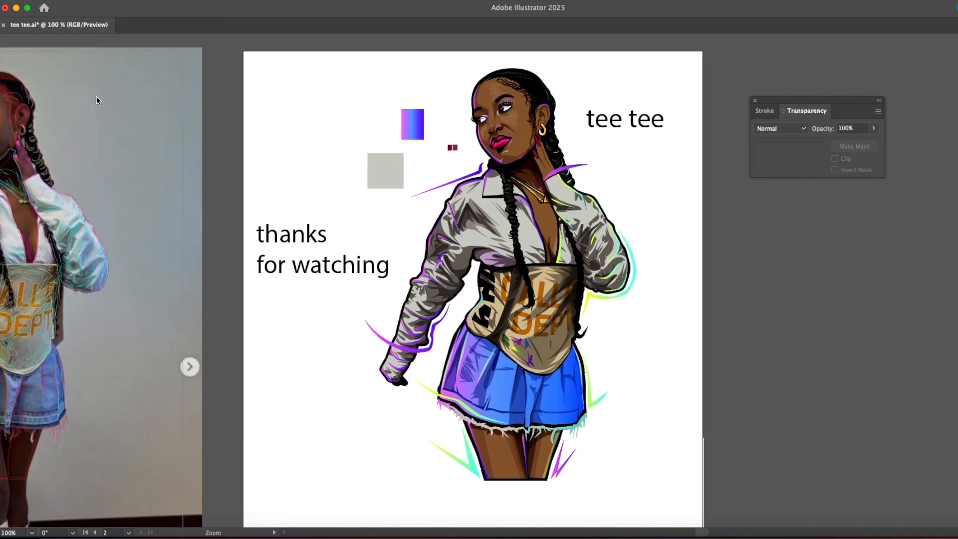